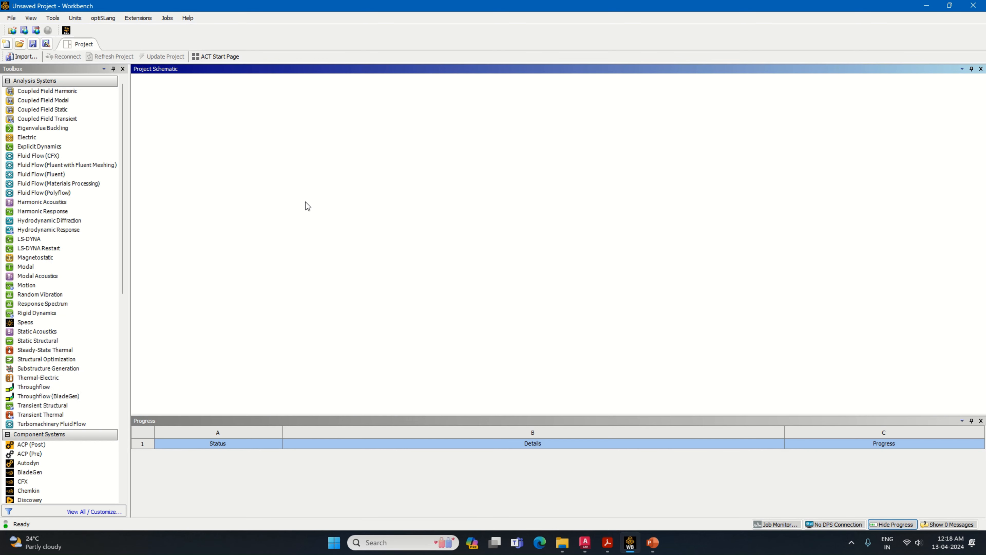
- Add a Fluid Flow (Fluent) analysis system to the project and start a new DesignModeler geometry for it
left_click(77, 177)
double_click(76, 177)
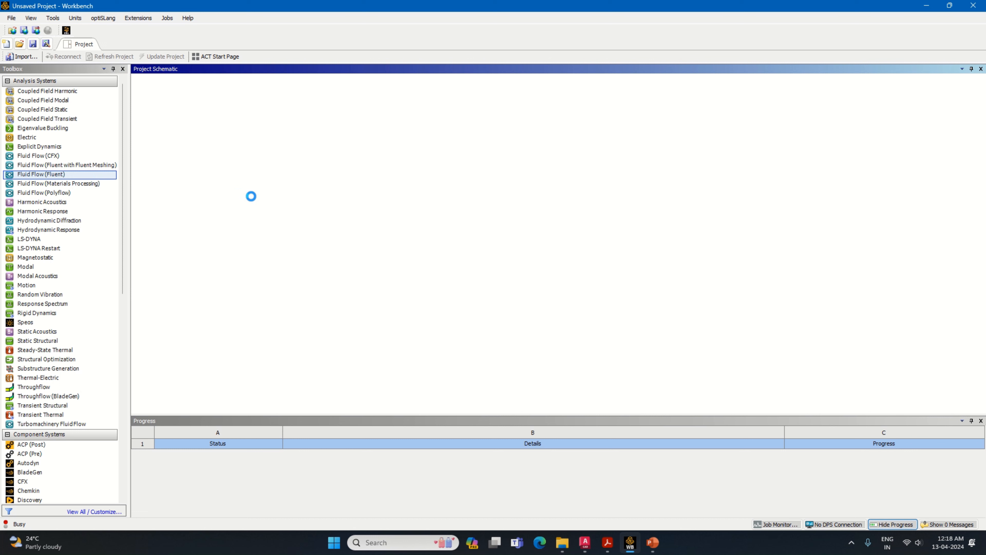
left_click(237, 124)
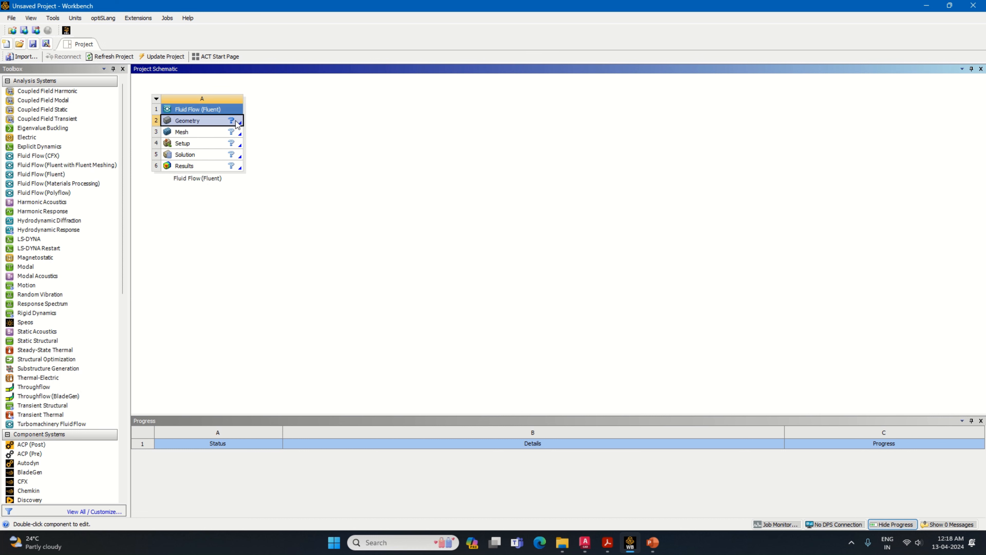
right_click(237, 123)
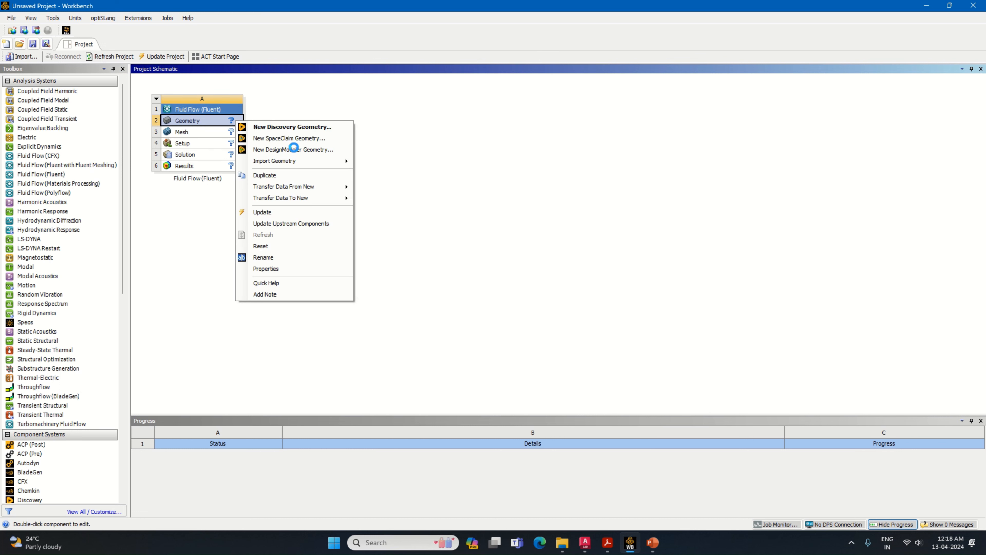
left_click(296, 150)
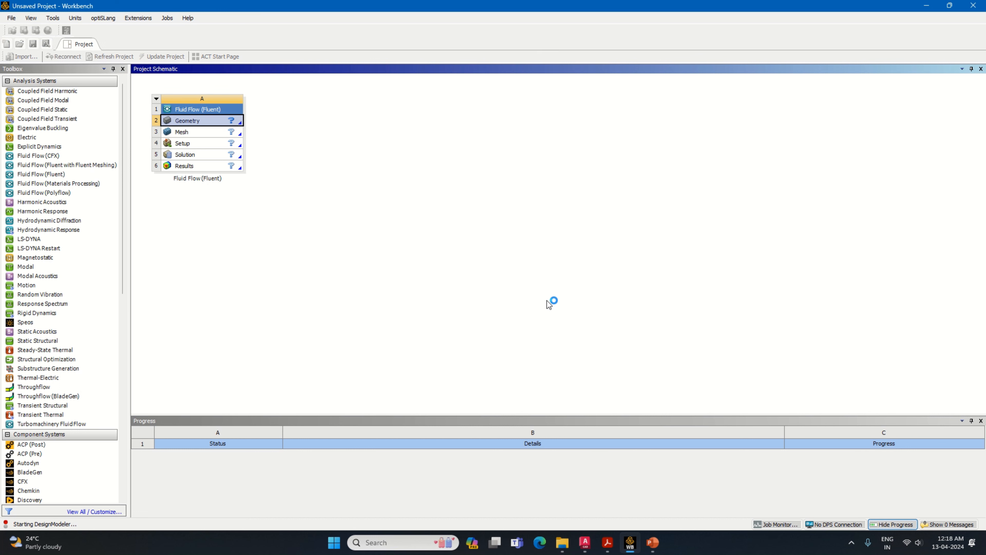
- Switch to the AutoCAD drawing and examine the battery pack's outline, cell spacing and hole dimensions
left_click(584, 541)
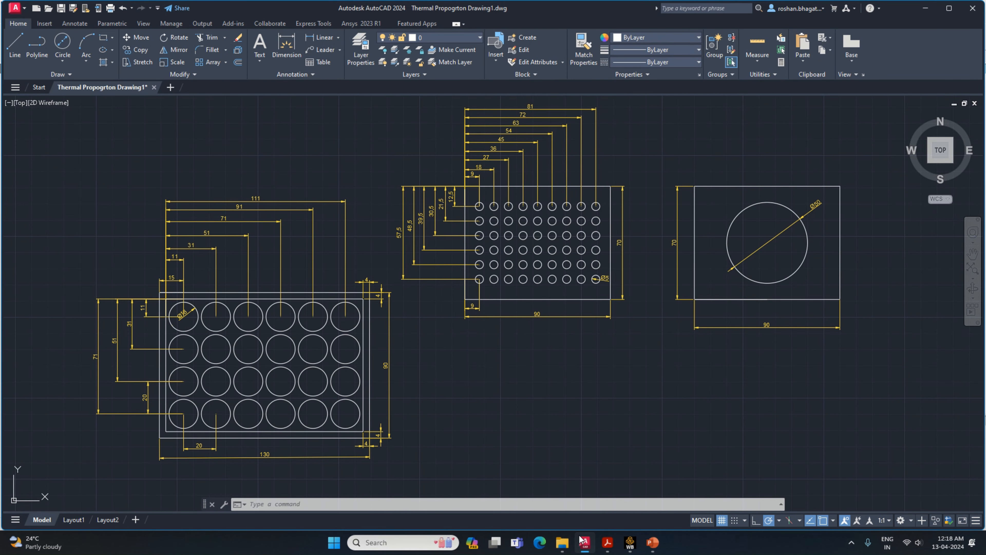
scroll(282, 392, "up", 5)
scroll(288, 390, "down", 5)
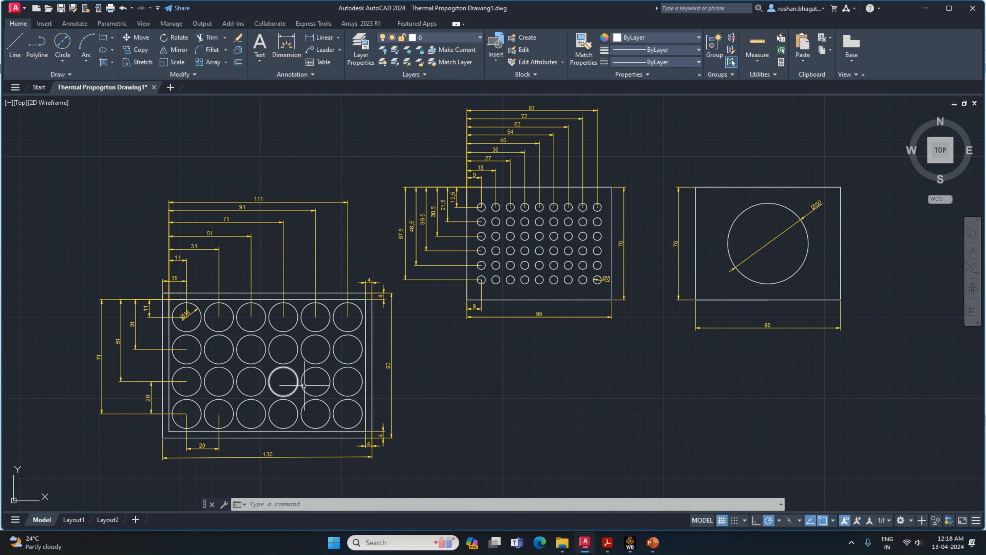
scroll(304, 385, "up", 2)
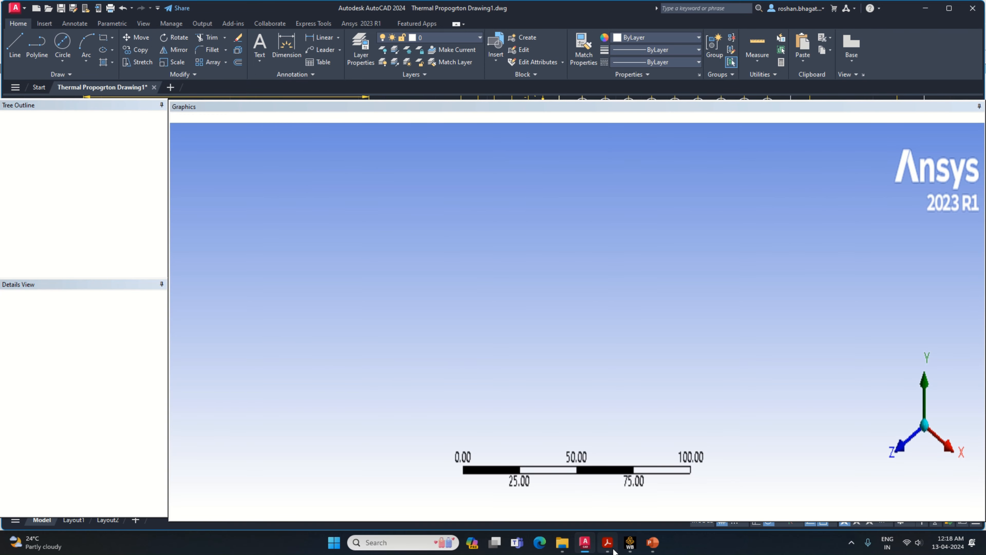
left_click(611, 548)
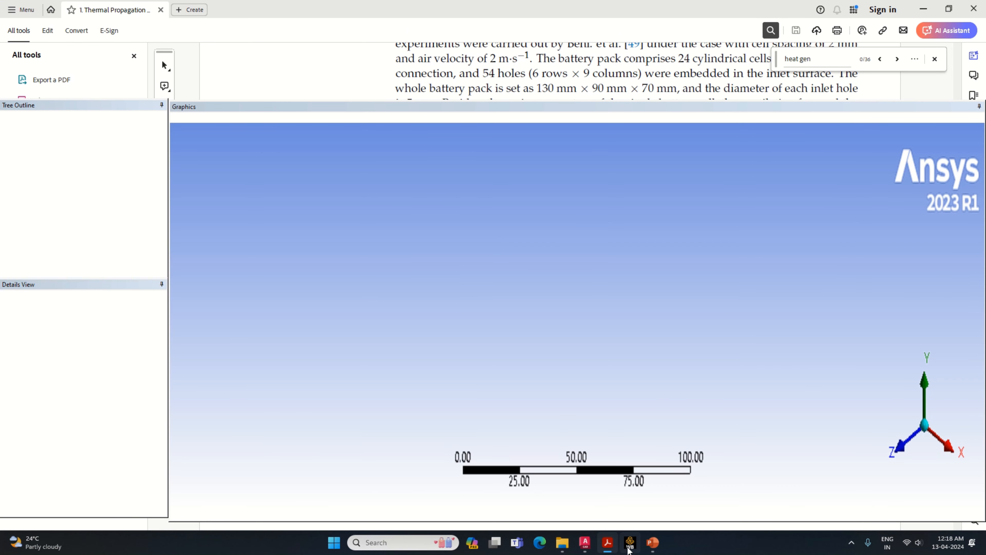
left_click(573, 544)
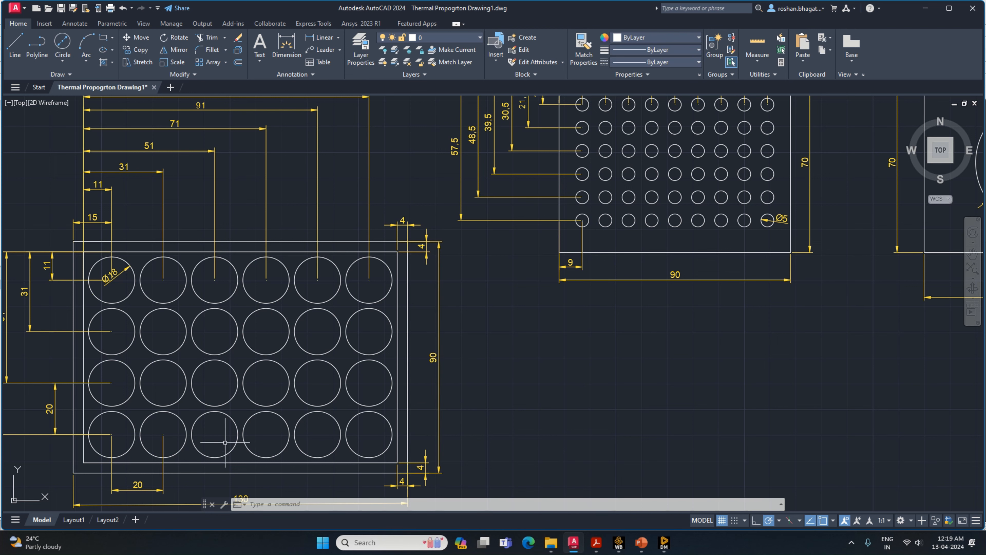
scroll(198, 462, "down", 2)
scroll(179, 491, "up", 2)
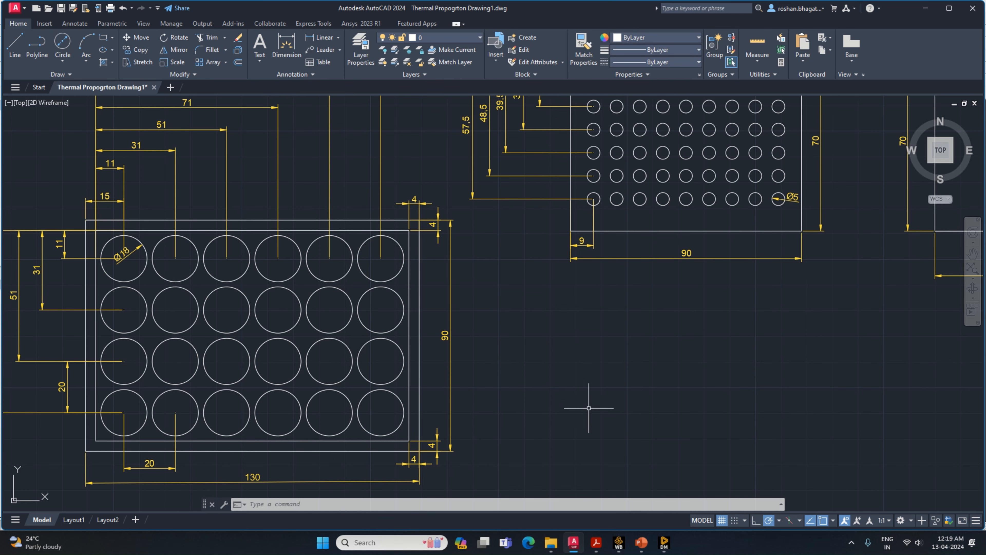
- Switch to DesignModeler and set the length unit to millimetres
left_click(661, 541)
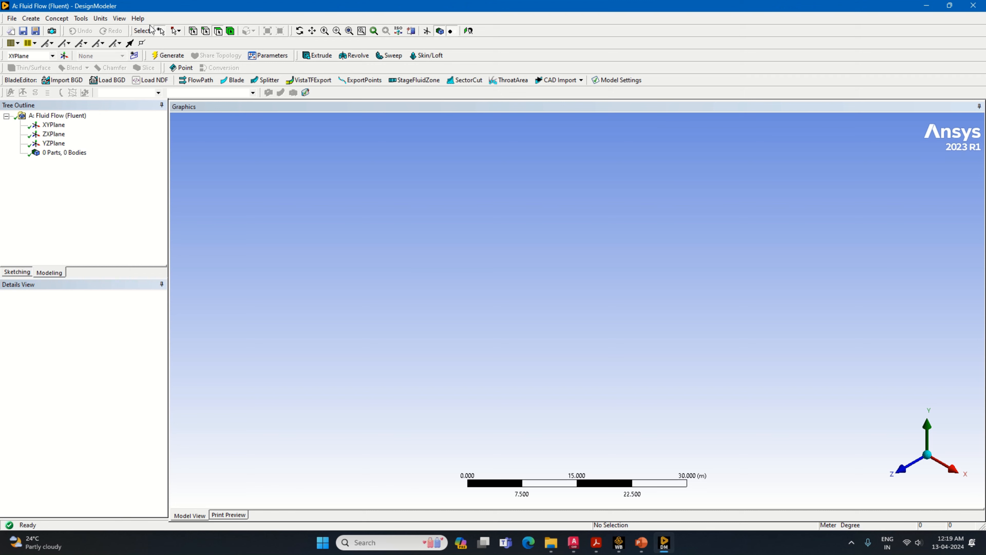
left_click(101, 18)
left_click(118, 51)
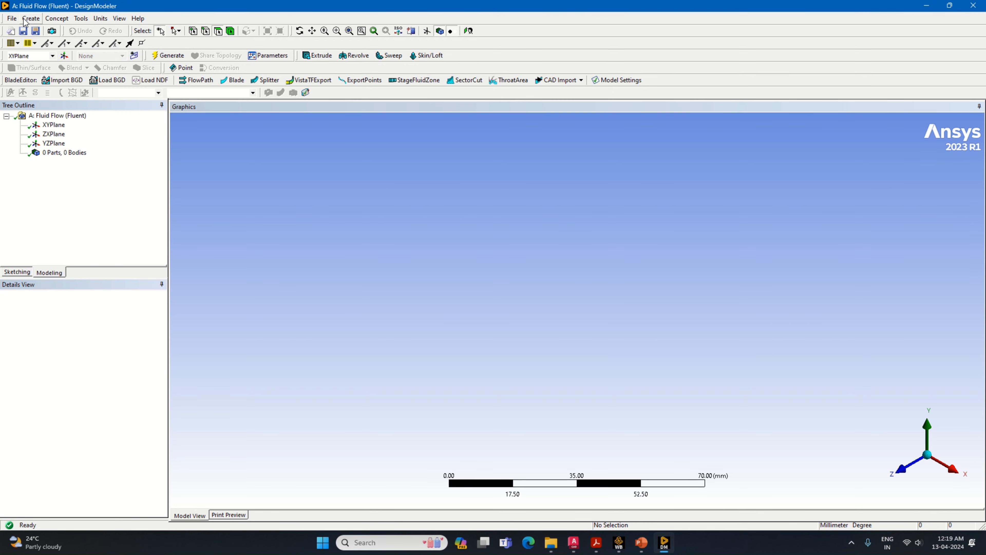
left_click(31, 18)
mouse_move(60, 228)
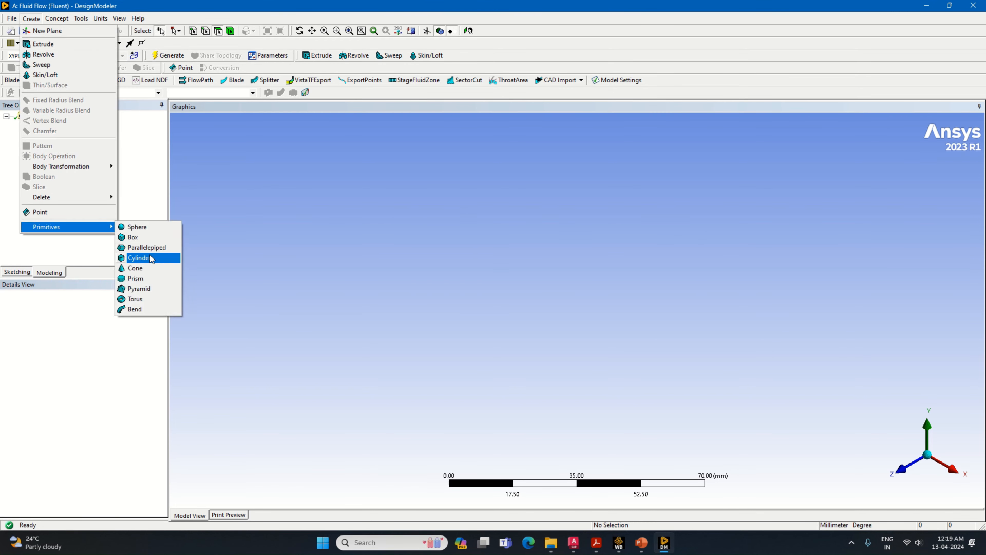
left_click(138, 258)
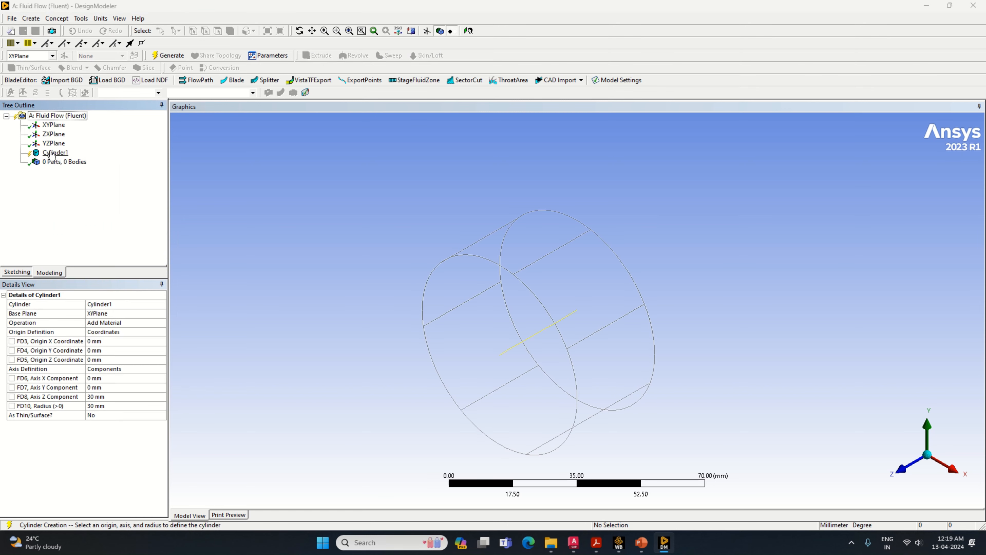
right_click(40, 152)
left_click(92, 156)
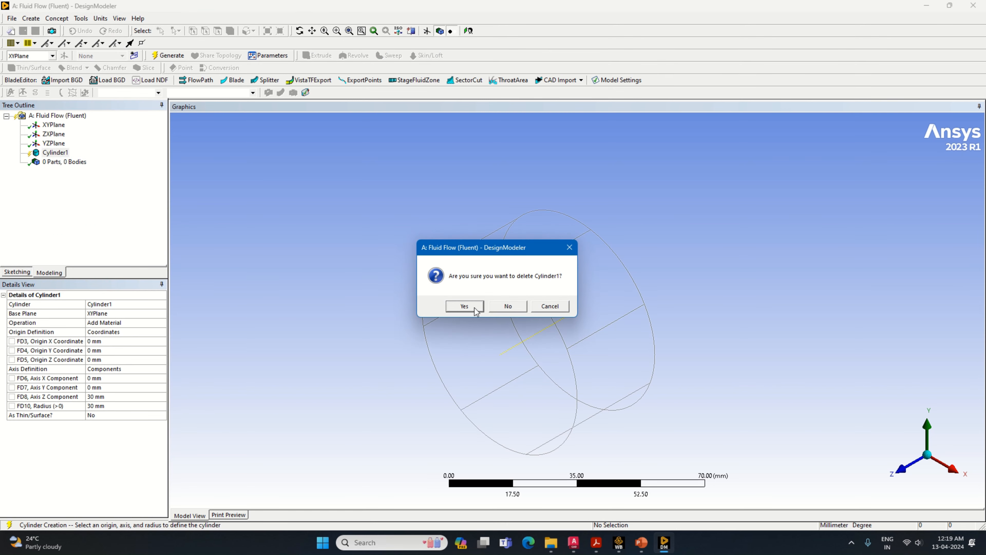
left_click(466, 306)
- Clear the model to start over and select millimetres as the length unit
left_click(12, 18)
left_click(34, 41)
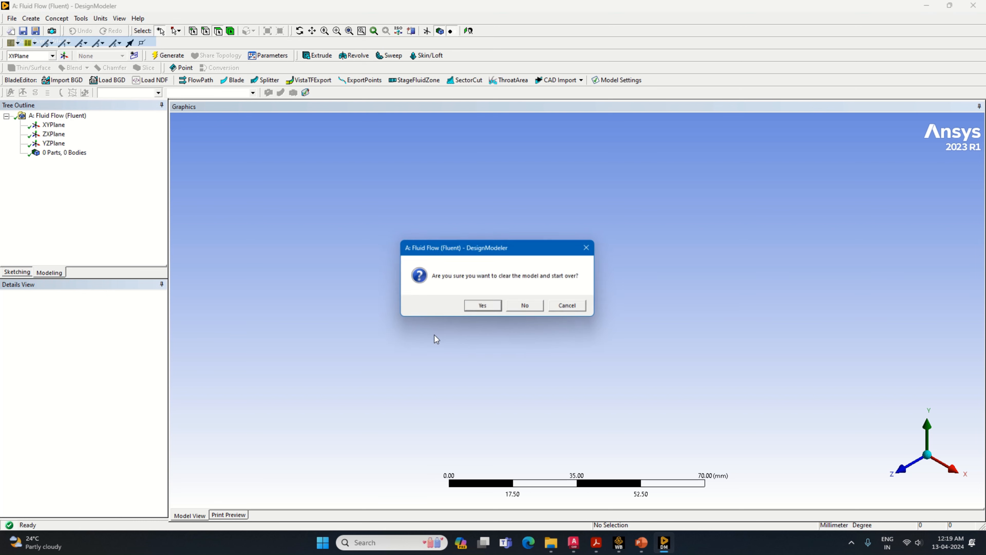
left_click(481, 306)
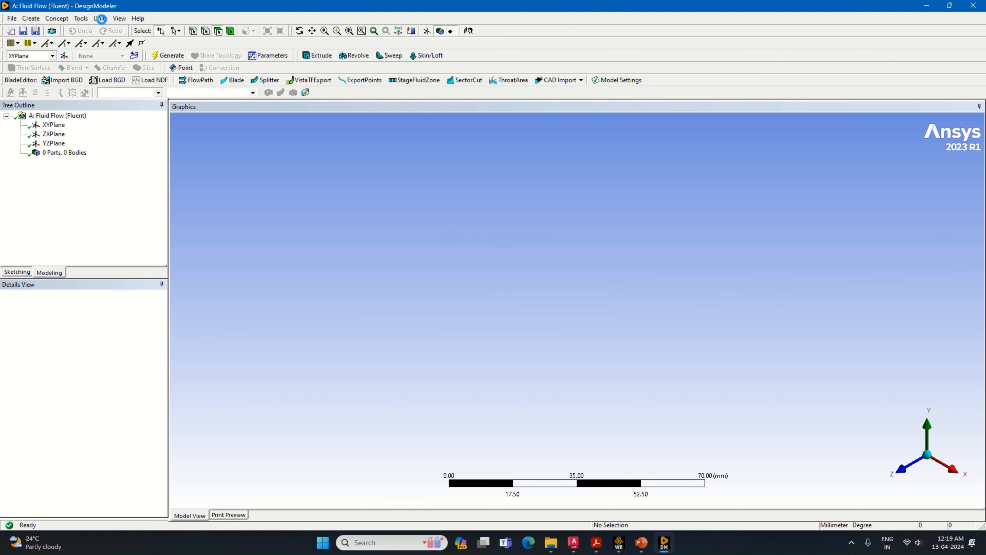
left_click(102, 18)
left_click(117, 50)
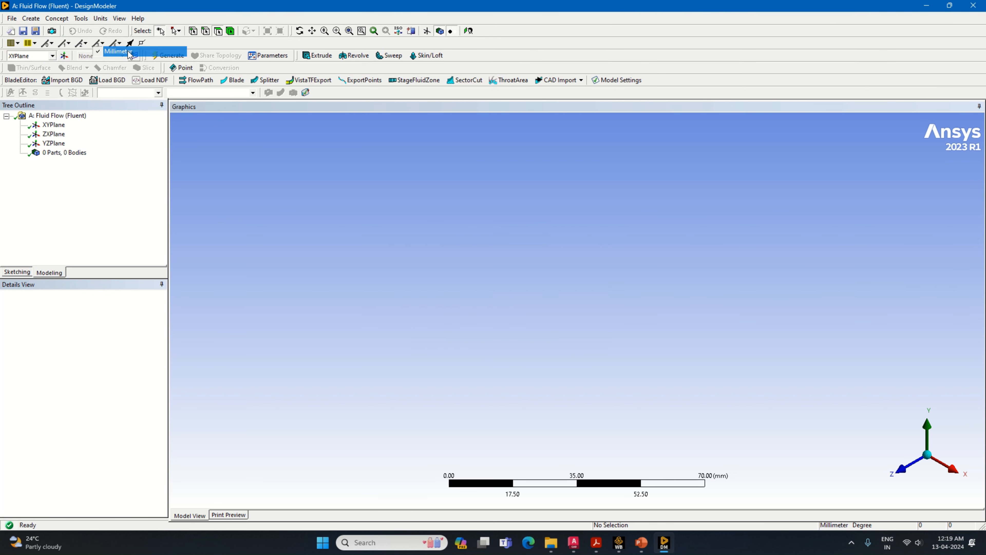
- Add a box primitive on the XY plane and check the battery pack dimensions in the AutoCAD drawing
left_click(31, 18)
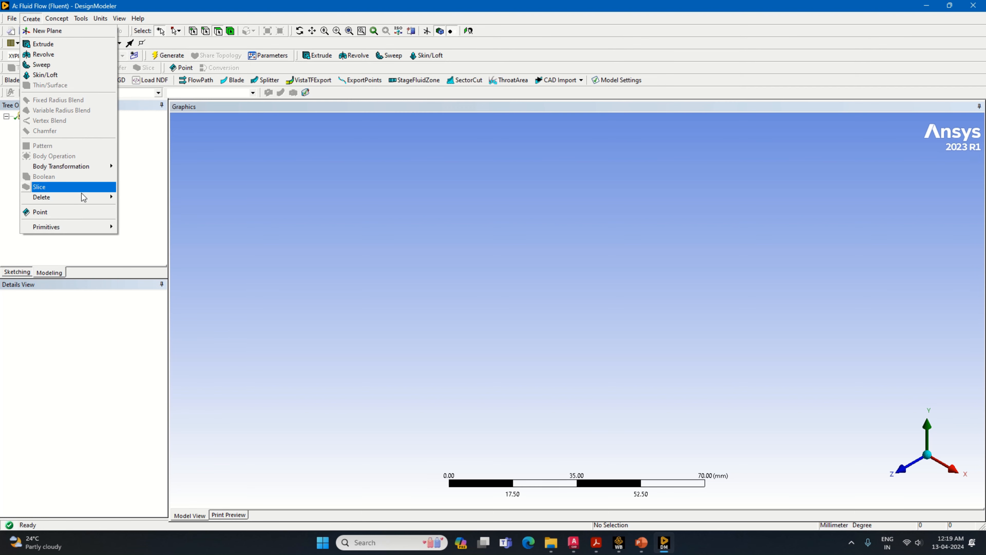
mouse_move(90, 227)
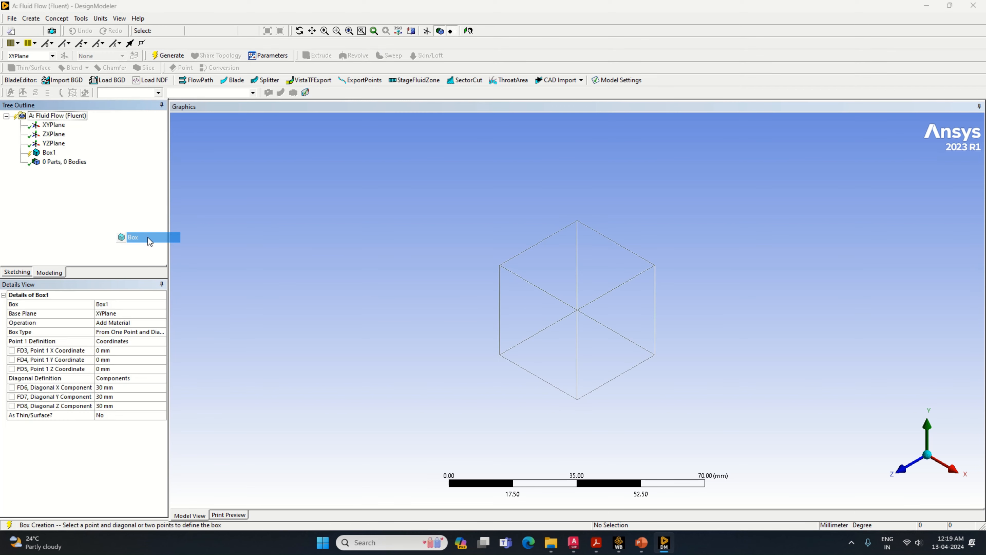
left_click(135, 238)
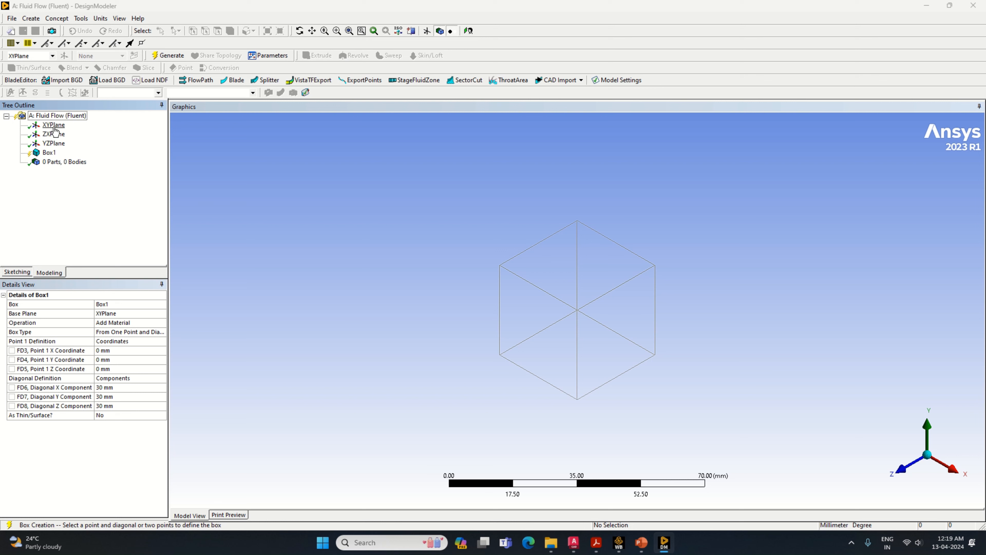
left_click(53, 125)
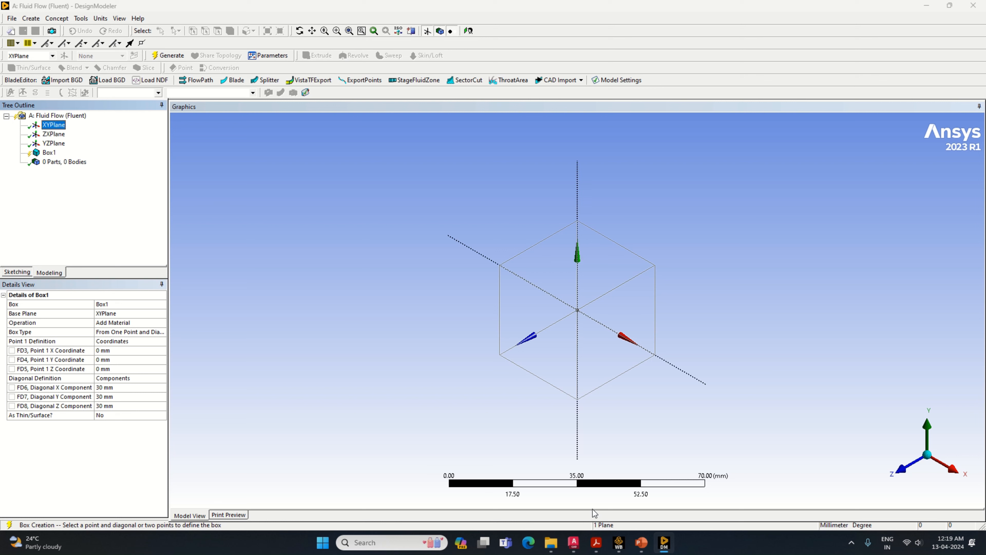
left_click(595, 545)
left_click(577, 546)
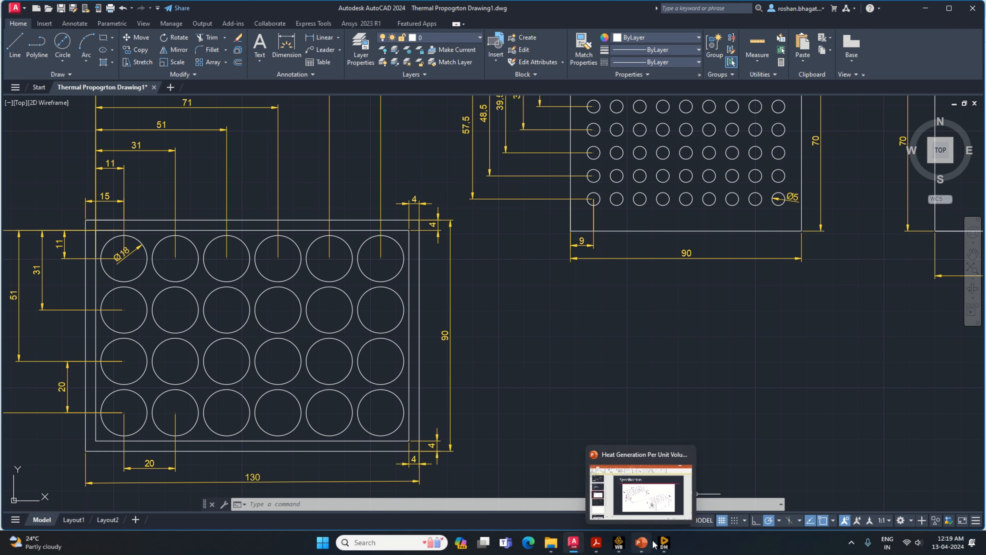
left_click(664, 542)
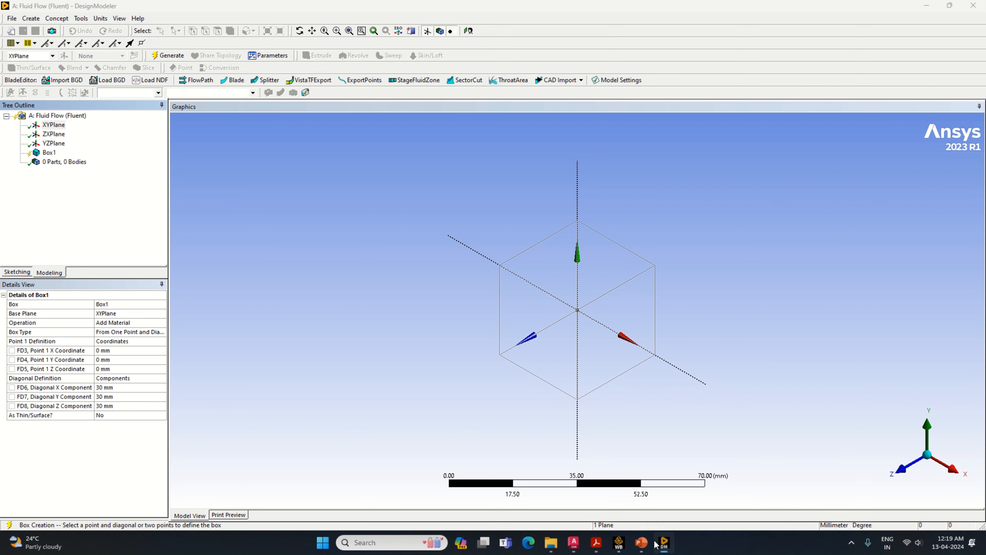
- Set the box's diagonal components to X 122 mm, Y 65 mm and Z 82 mm, and generate the body
left_click(108, 386)
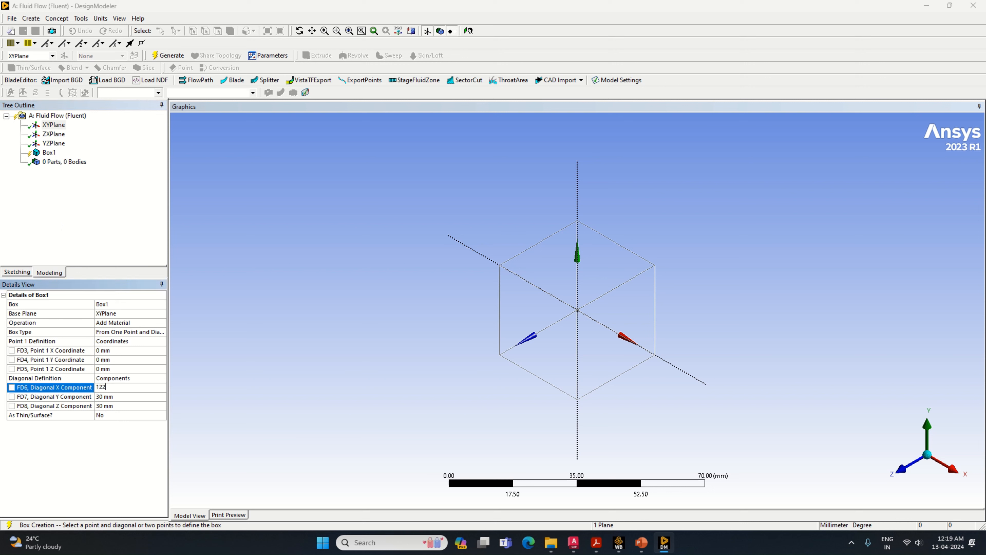
type("122")
key("Return")
left_click(114, 405)
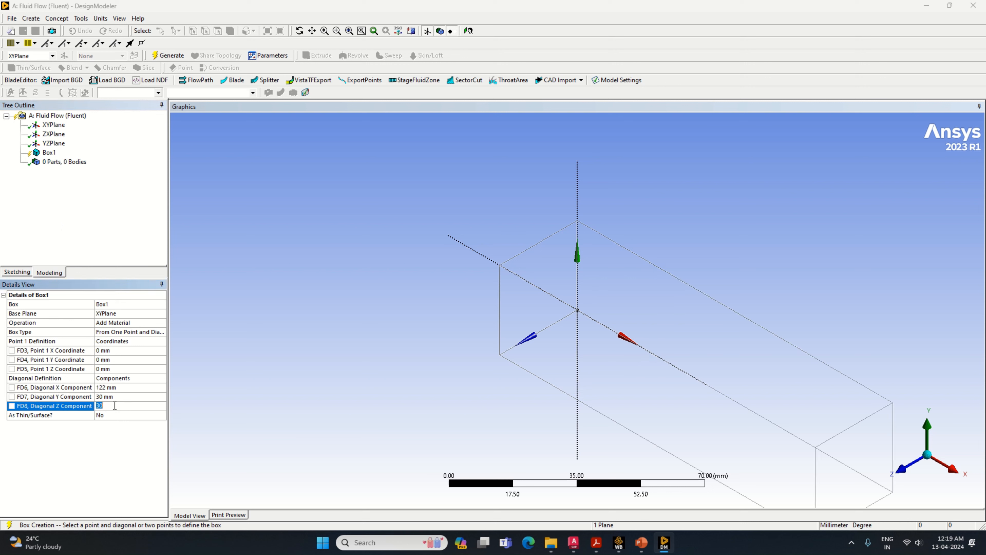
key("Return")
left_click(122, 396)
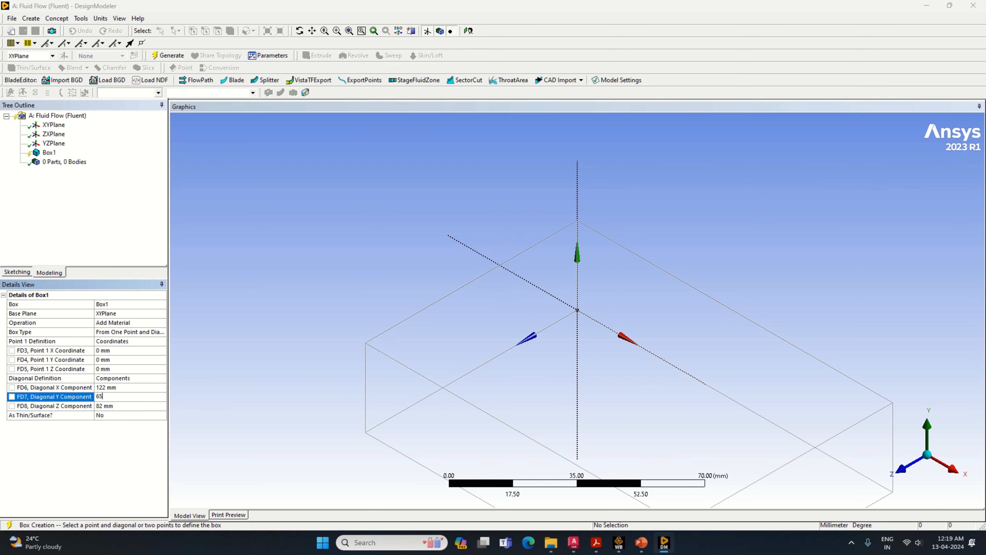
type("65")
left_click(252, 353)
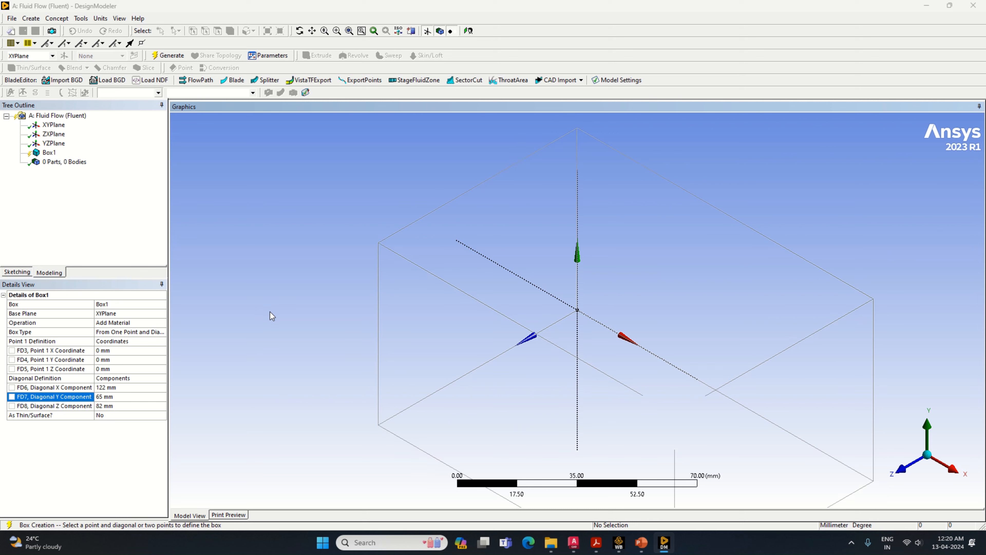
left_click(167, 55)
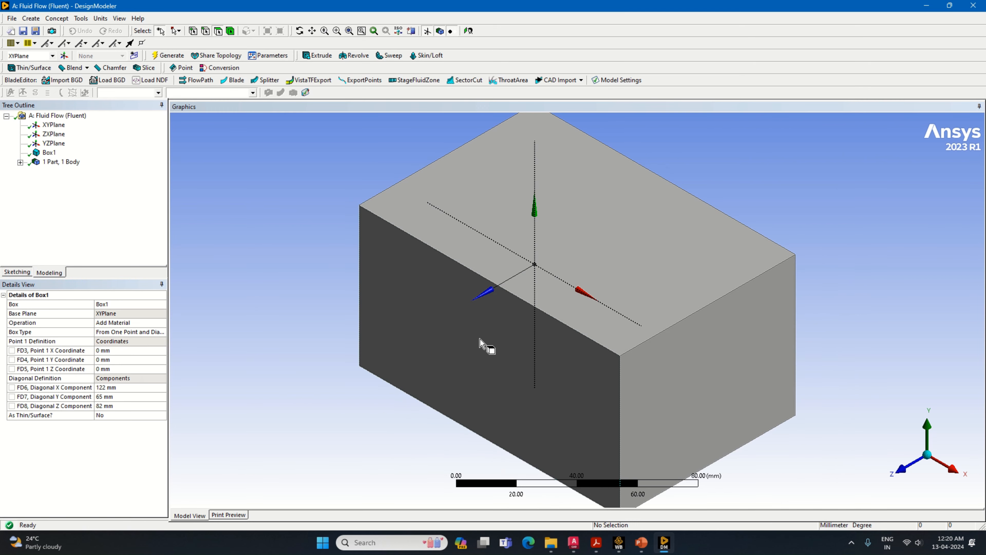
- Change the box's operation to Add Frozen and regenerate the model
left_click(129, 322)
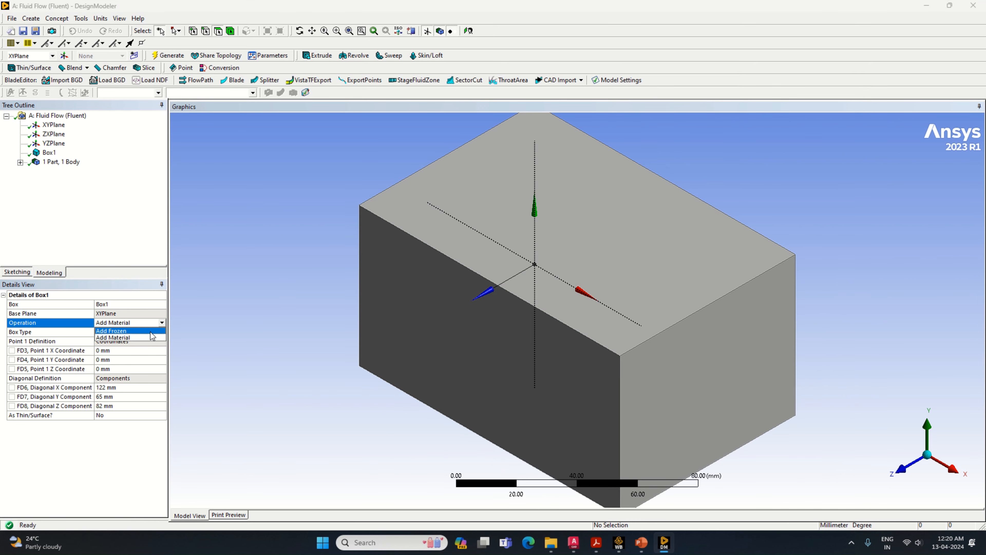
left_click(117, 337)
left_click(168, 55)
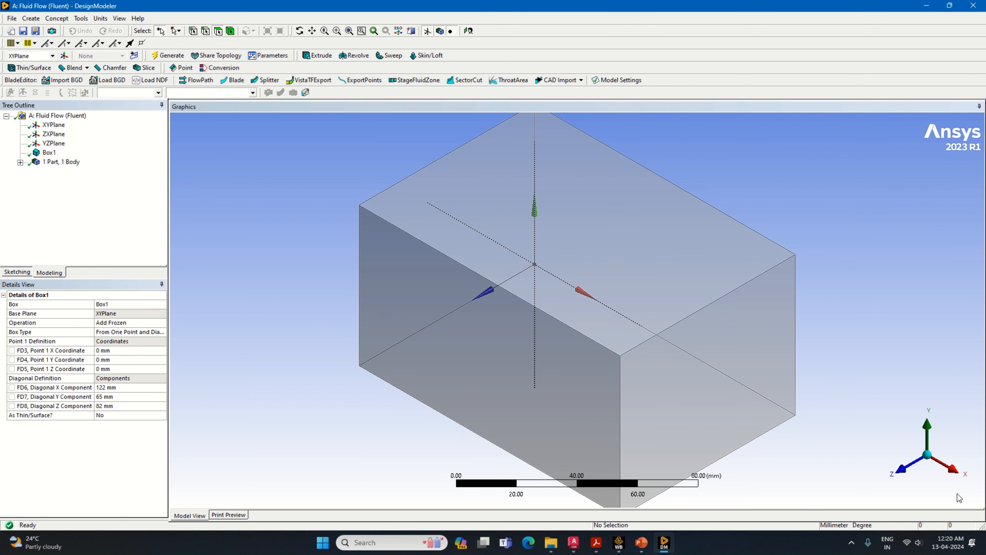
- View the box from above, check the cell layout in the AutoCAD drawing, and add a cylinder primitive on the XY plane
left_click(901, 468)
left_click(926, 415)
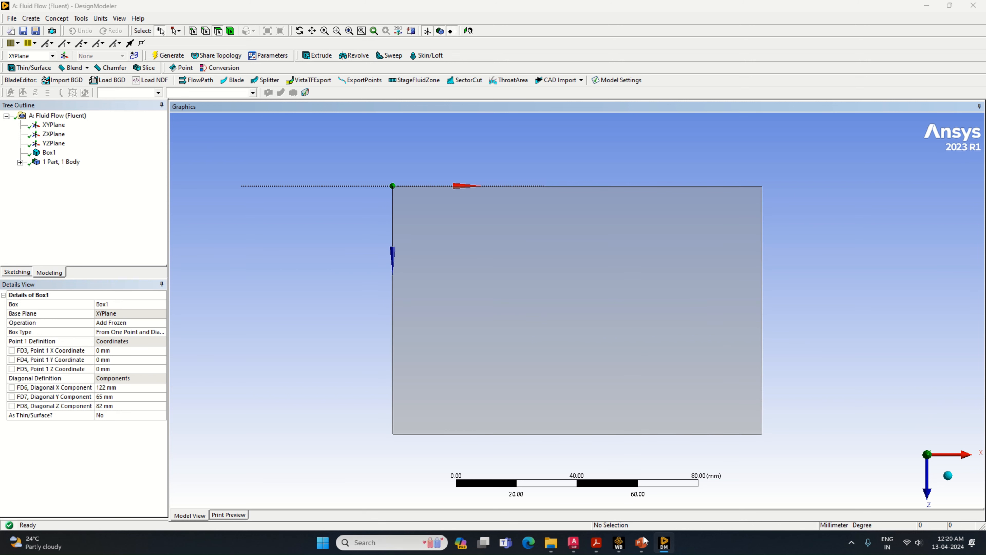
mouse_move(642, 544)
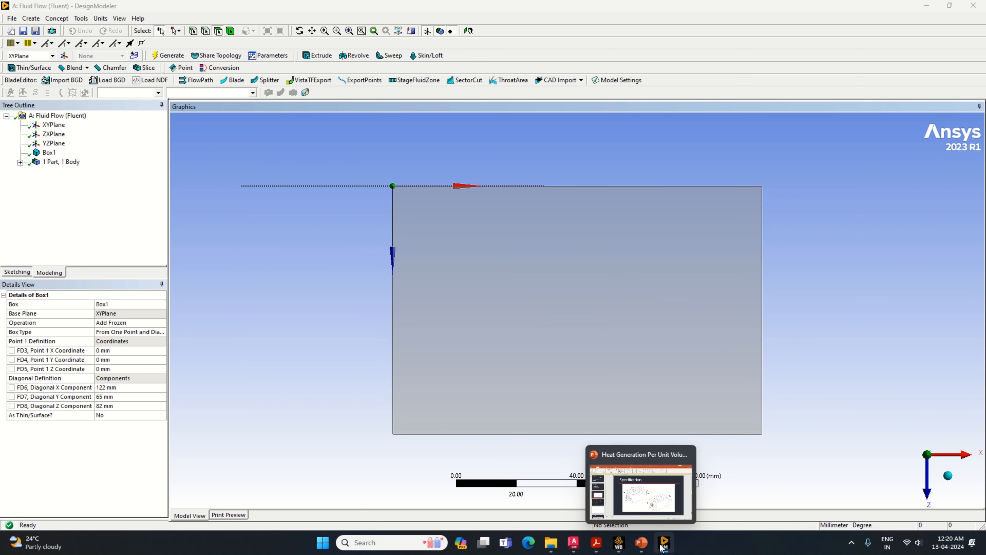
left_click(574, 542)
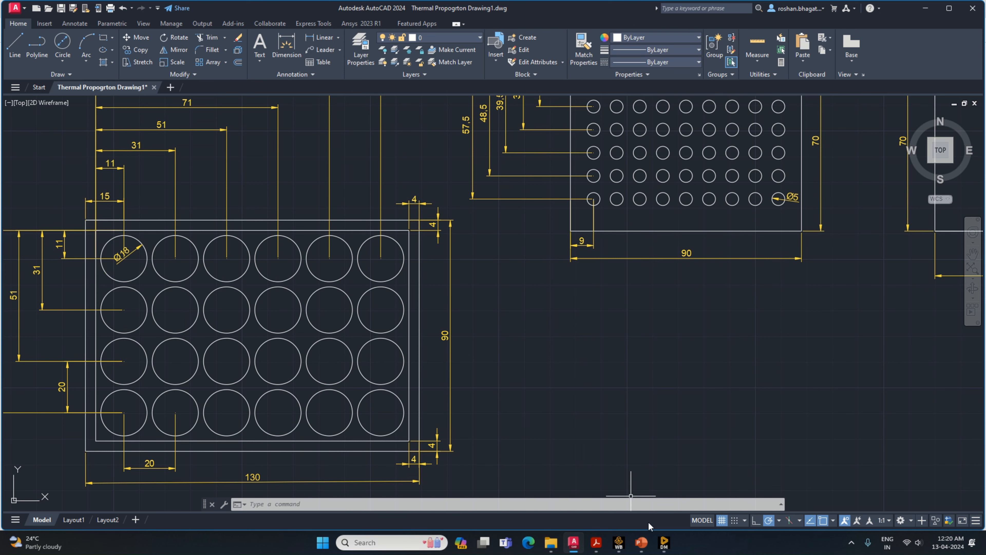
left_click(664, 542)
left_click(31, 18)
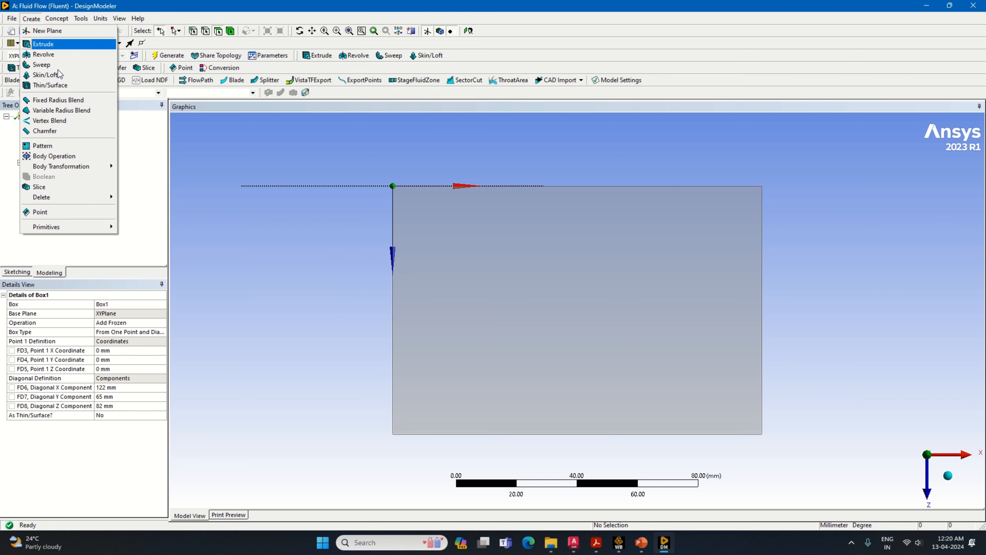
mouse_move(90, 229)
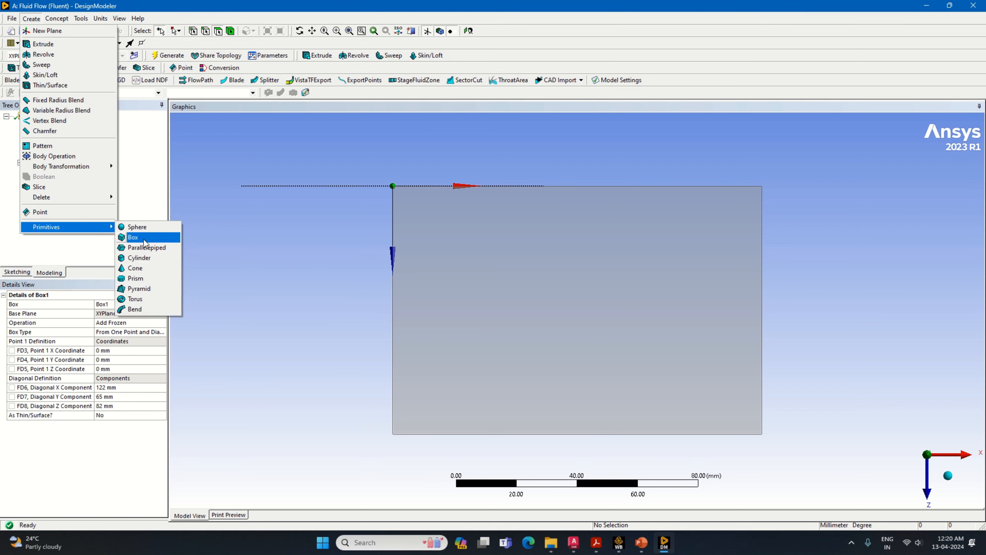
left_click(139, 257)
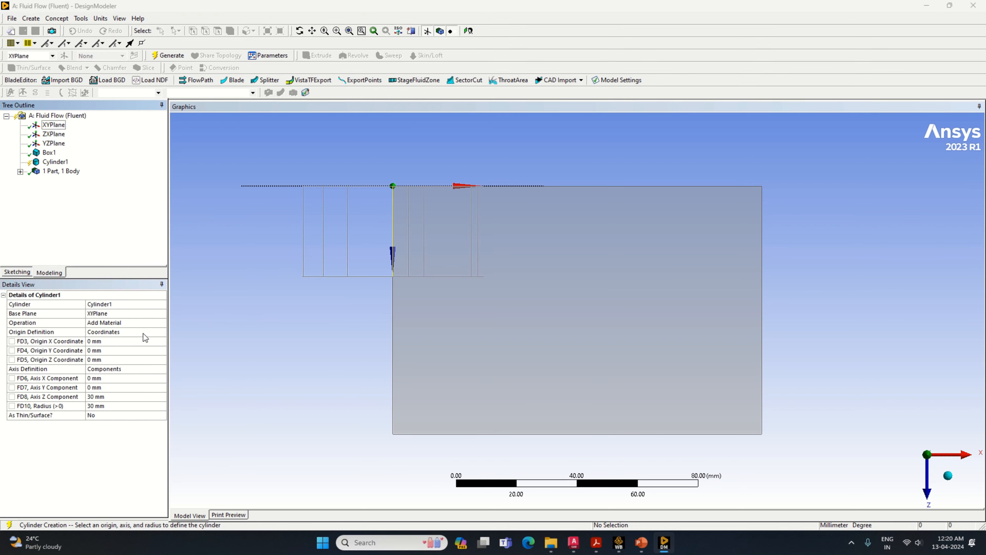
- Set the cylinder's operation to Add Frozen, its radius to 9.5 mm, and its axis components to Y 65 mm and Z 0 mm
left_click(148, 322)
left_click(162, 322)
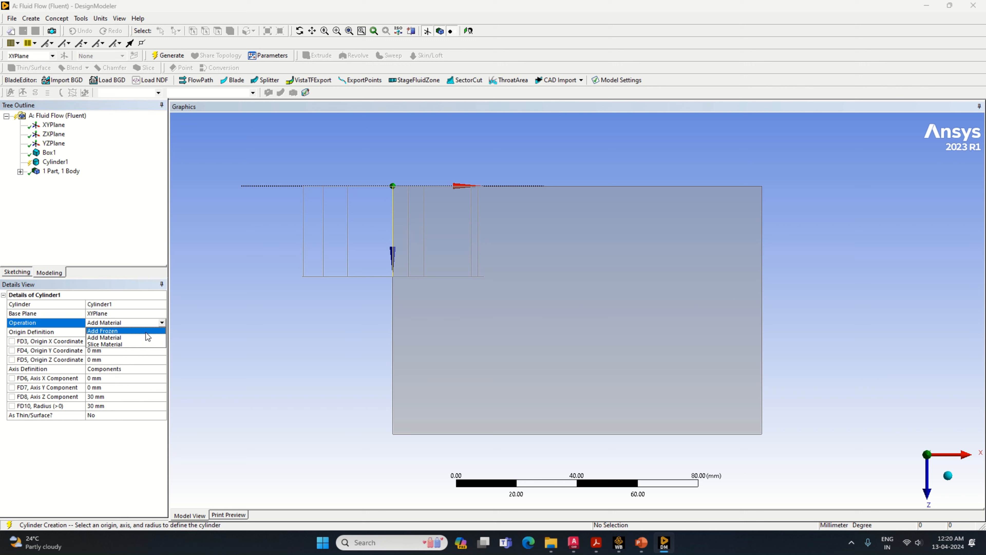
left_click(146, 331)
left_click(110, 404)
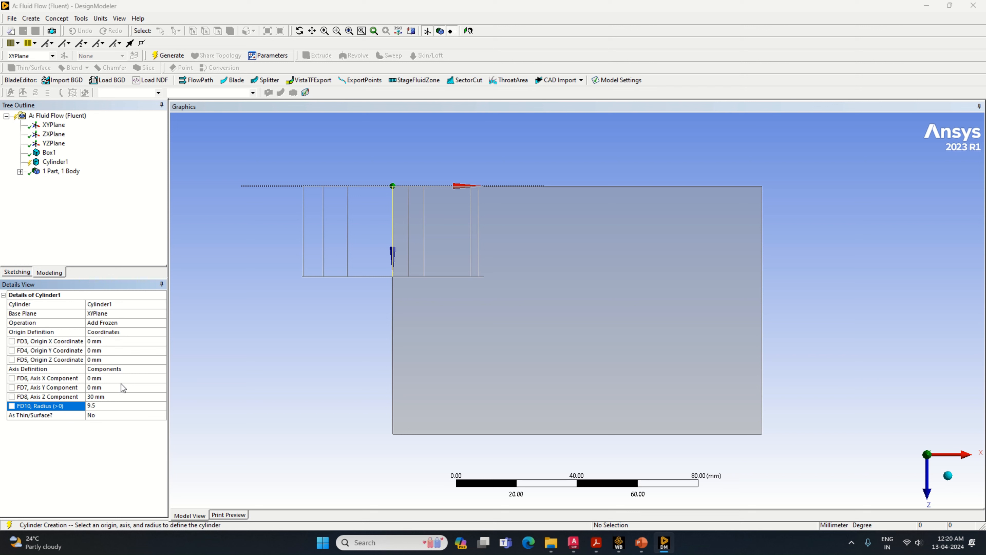
left_click(113, 388)
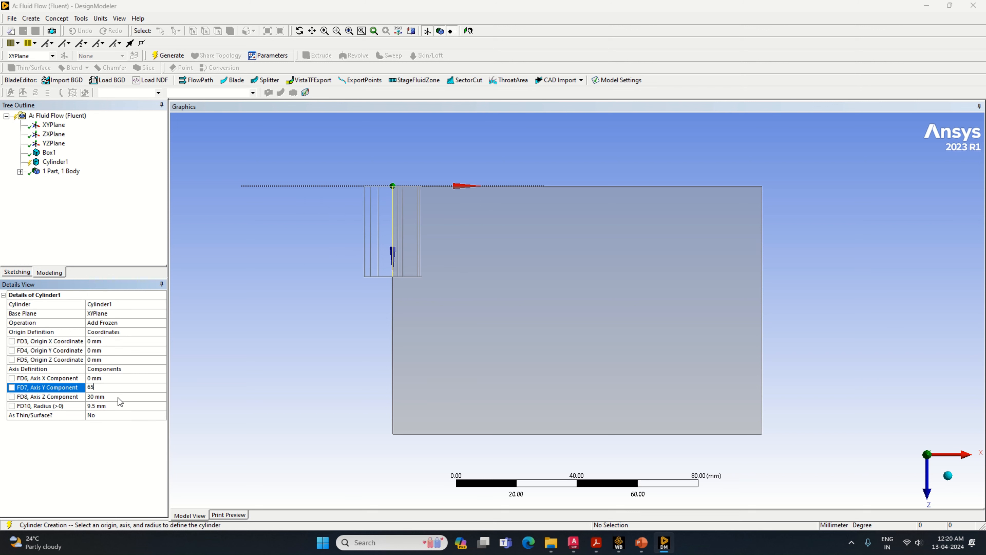
left_click(109, 397)
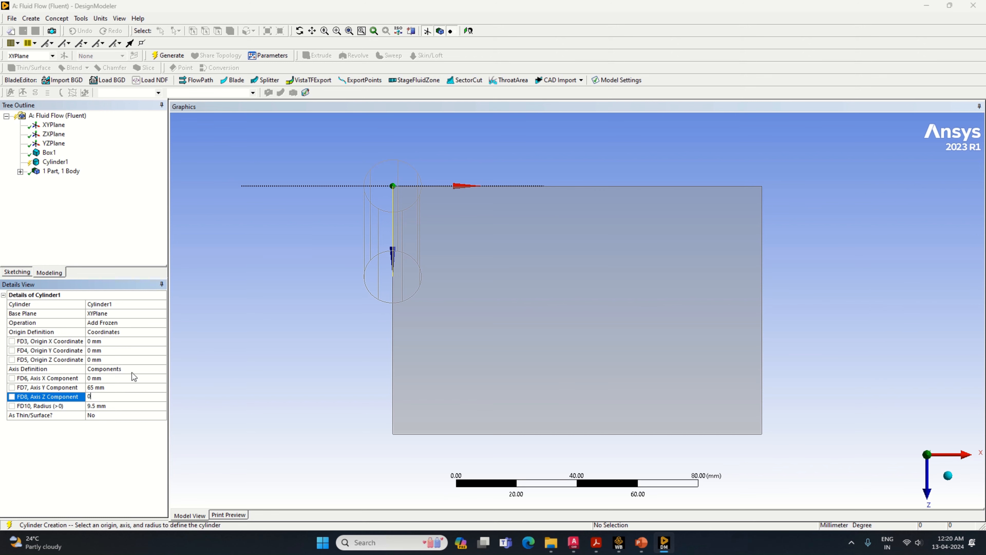
type("0")
key("Return")
- Check the first cell's position in the AutoCAD drawing and set the cylinder's origin to X 11 mm and Z 11 mm
left_click(663, 547)
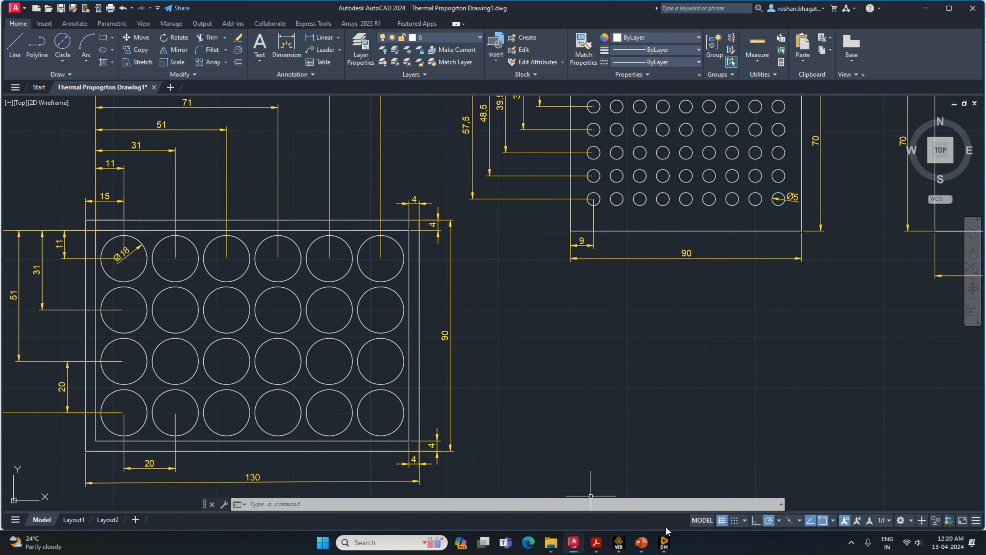
left_click(669, 546)
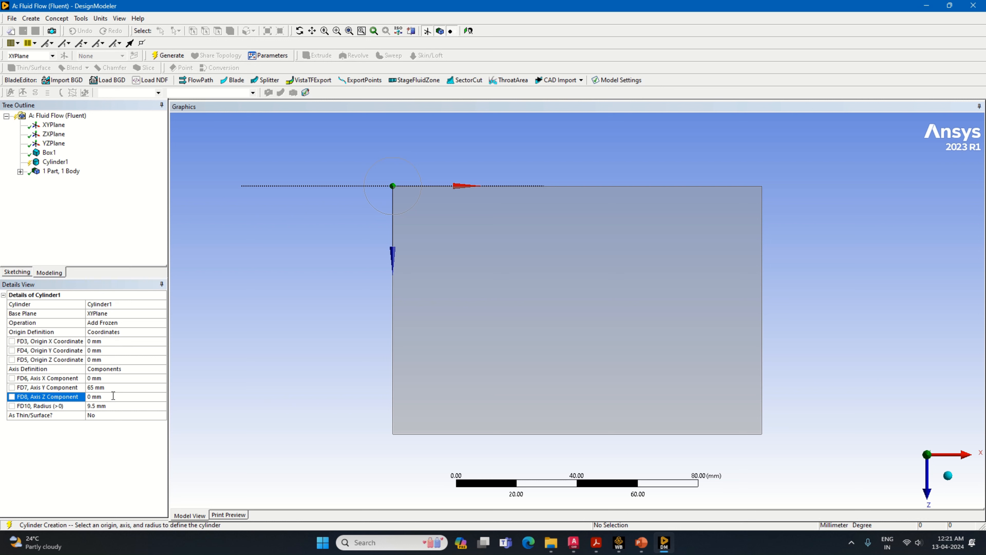
left_click(94, 342)
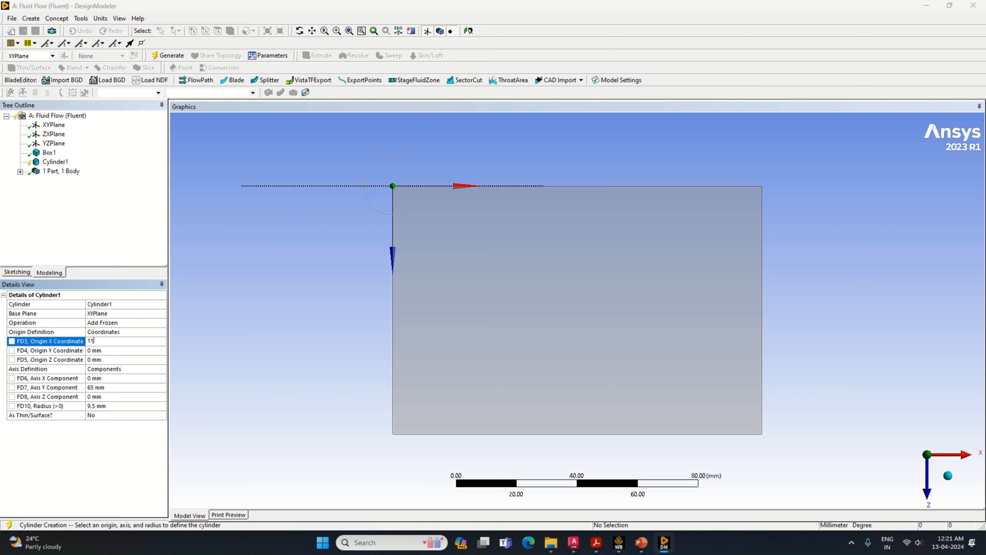
left_click(104, 359)
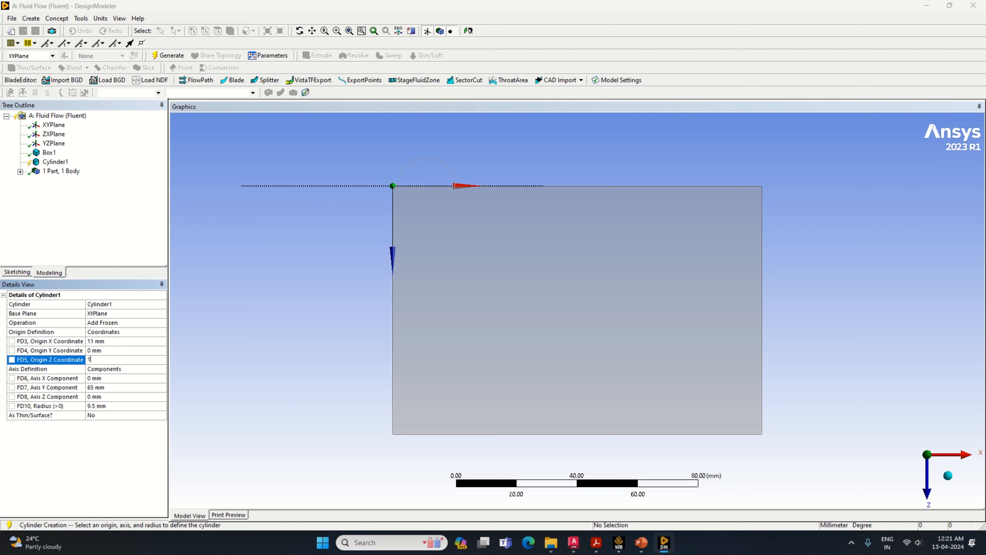
type("11")
key("Return")
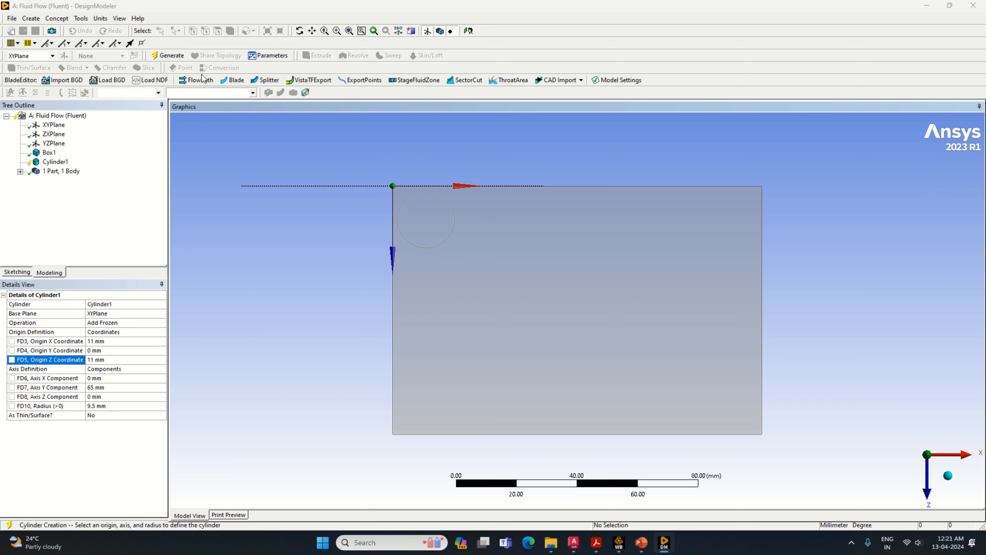
- Change the first cylinder's operation to Slice Material and generate the body
left_click(161, 323)
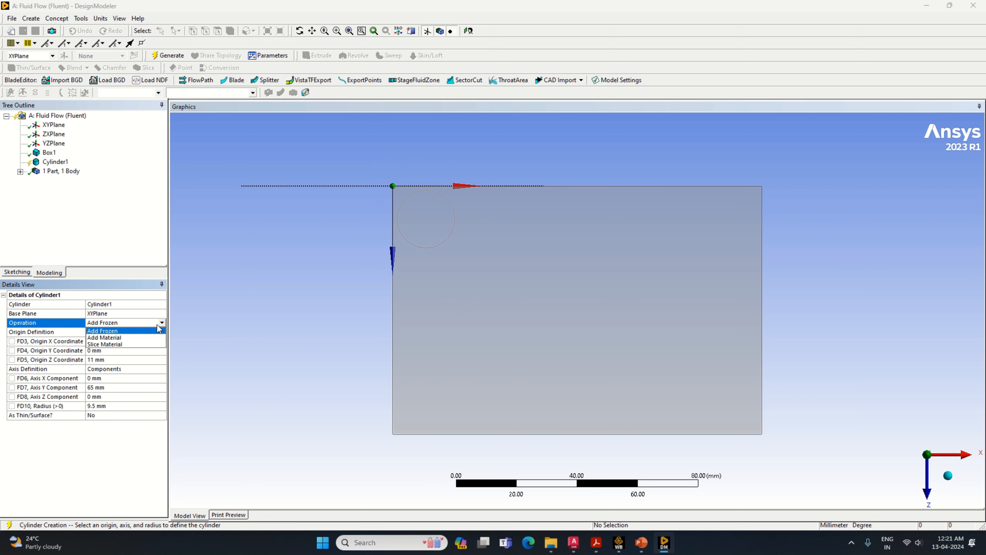
left_click(135, 345)
left_click(168, 55)
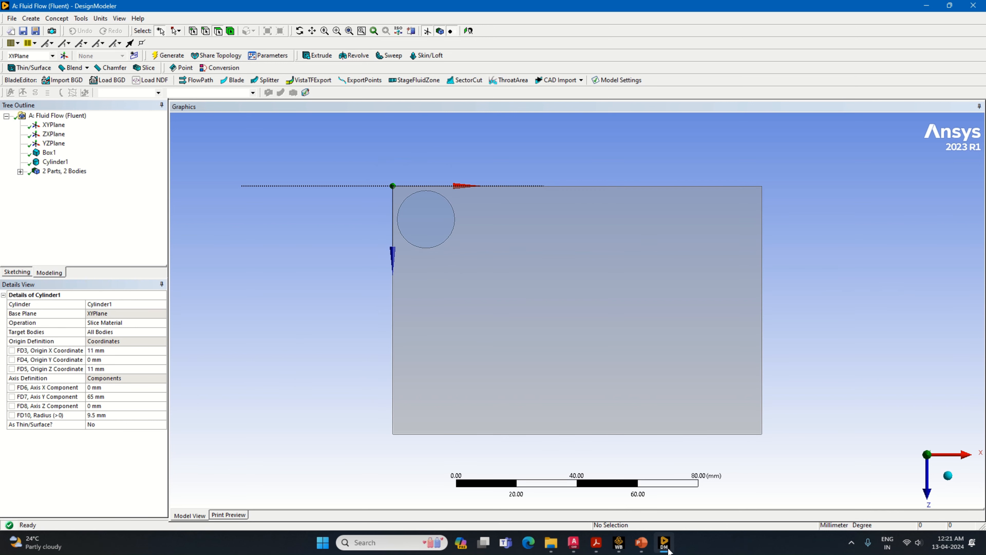
- Check the next cell's position in the AutoCAD drawing and add a second cylinder with its origin at X 31 mm and Z 11 mm
left_click(574, 542)
left_click(31, 18)
mouse_move(69, 232)
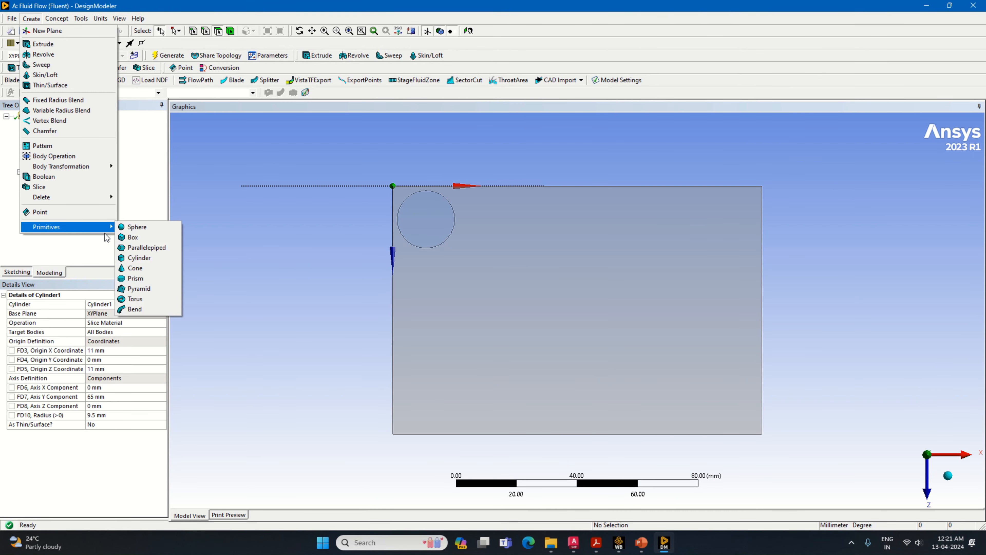
left_click(151, 254)
left_click(120, 343)
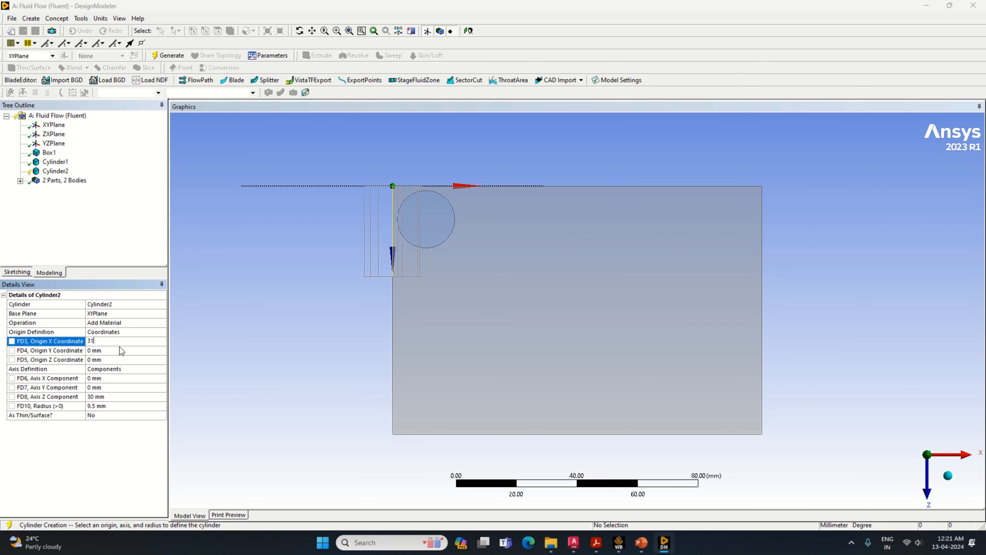
left_click(106, 360)
type("11")
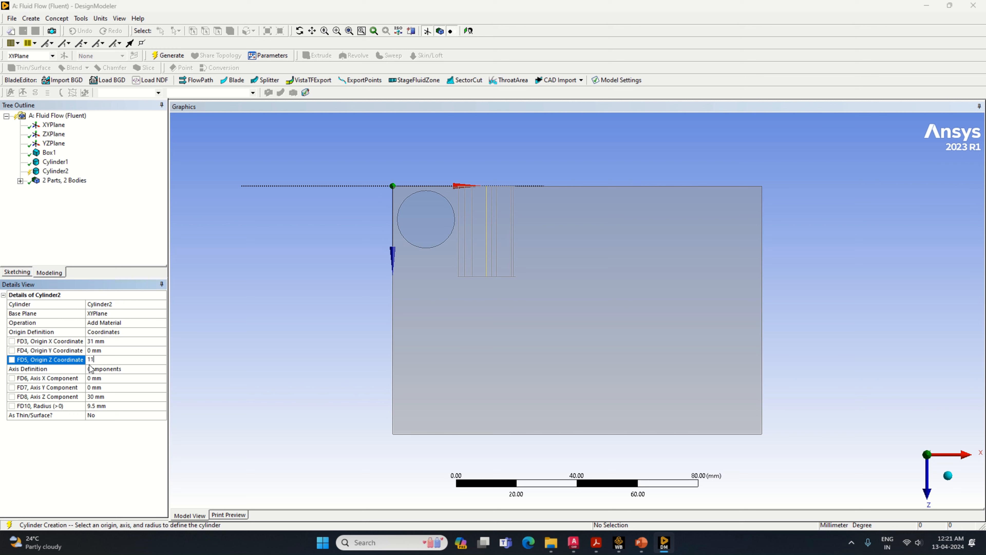
- Set the second cylinder's axis components to Y 65 mm and Z 0 mm, and generate it with the Slice Material operation
left_click(105, 388)
type("65")
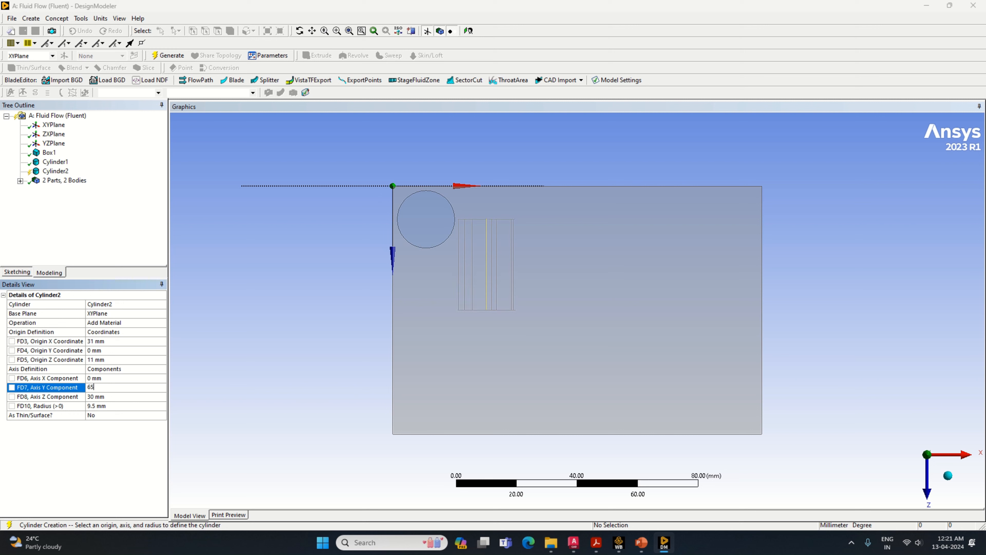
left_click(100, 396)
type("0")
left_click(90, 445)
left_click(164, 321)
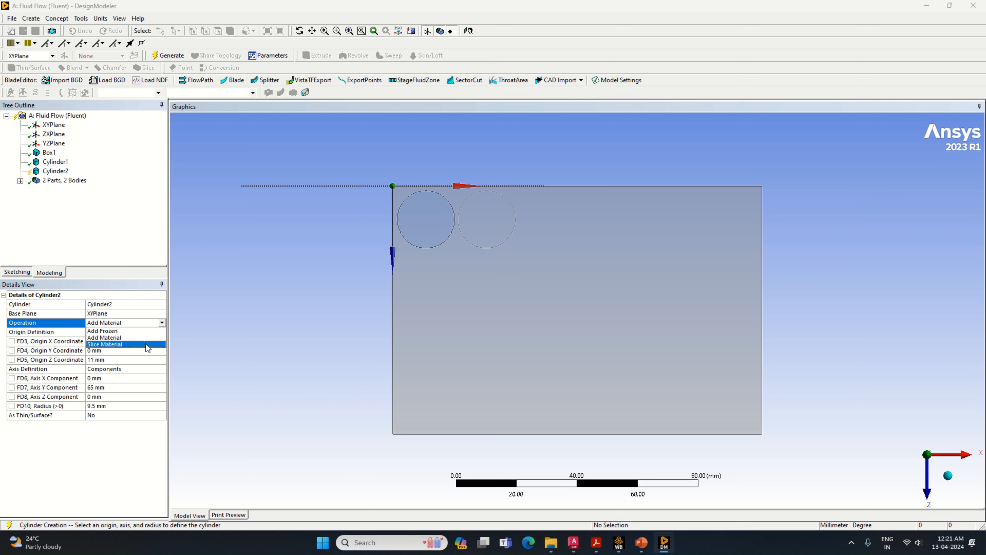
left_click(145, 343)
left_click(167, 56)
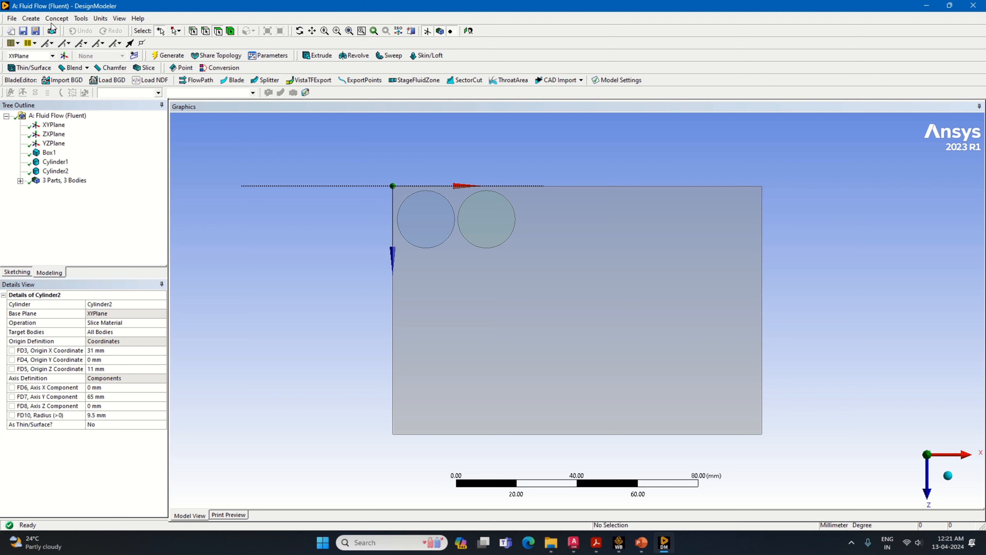
- Add a third cylinder primitive on the XY plane with the Slice Material operation
left_click(33, 20)
mouse_move(92, 226)
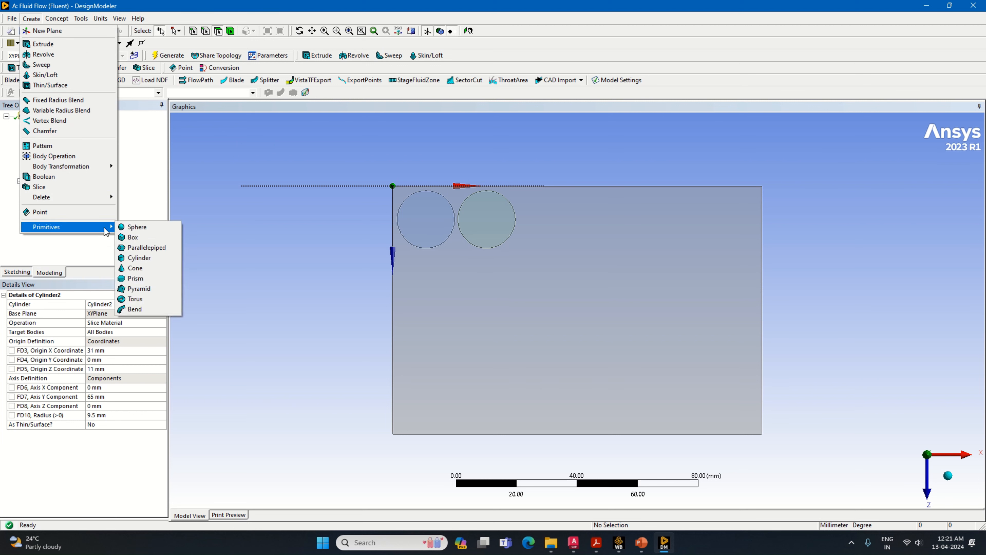
left_click(160, 256)
left_click(128, 322)
left_click(168, 327)
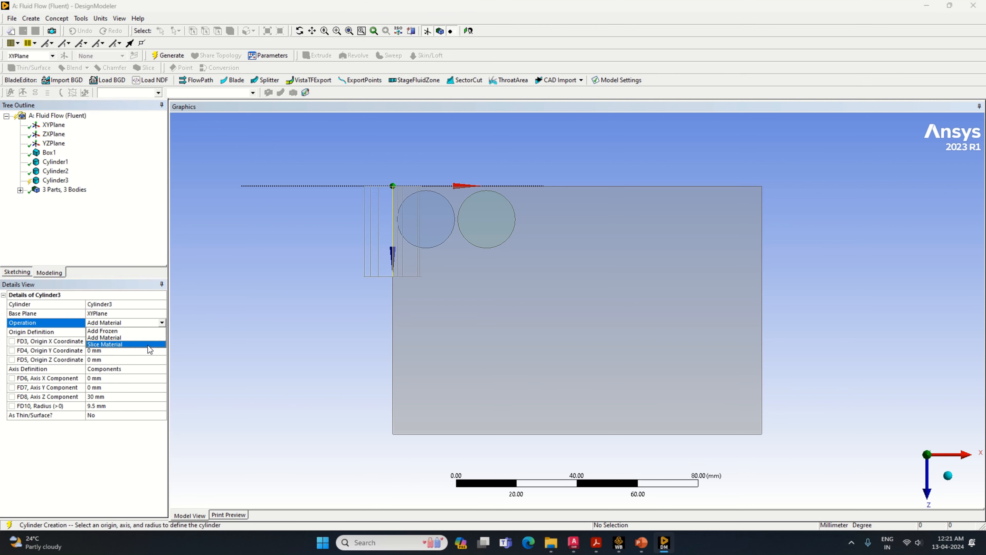
left_click(148, 345)
- Set the third cylinder's origin Z coordinate to 11 mm and its axis components to Y 65 mm and Z 0 mm
left_click(112, 369)
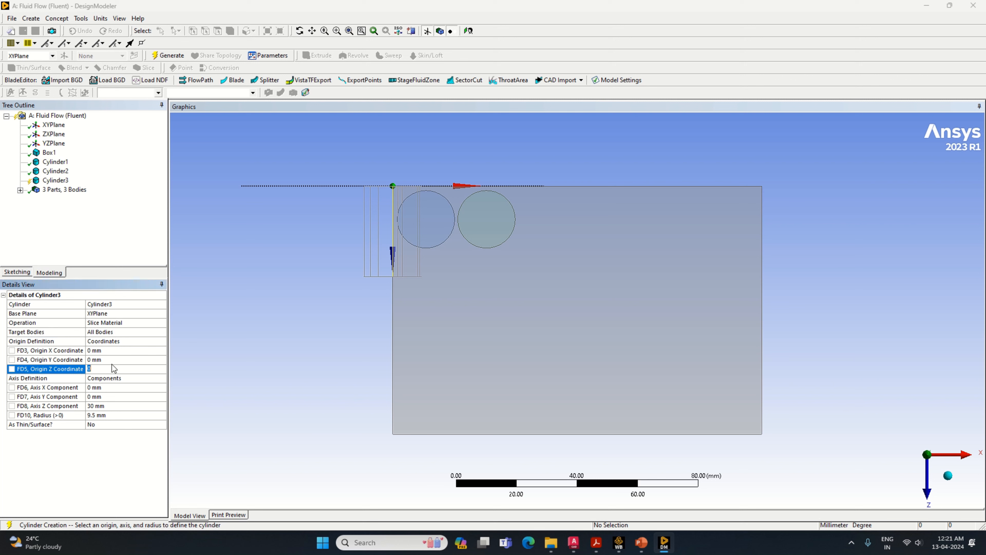
type("11")
left_click(109, 396)
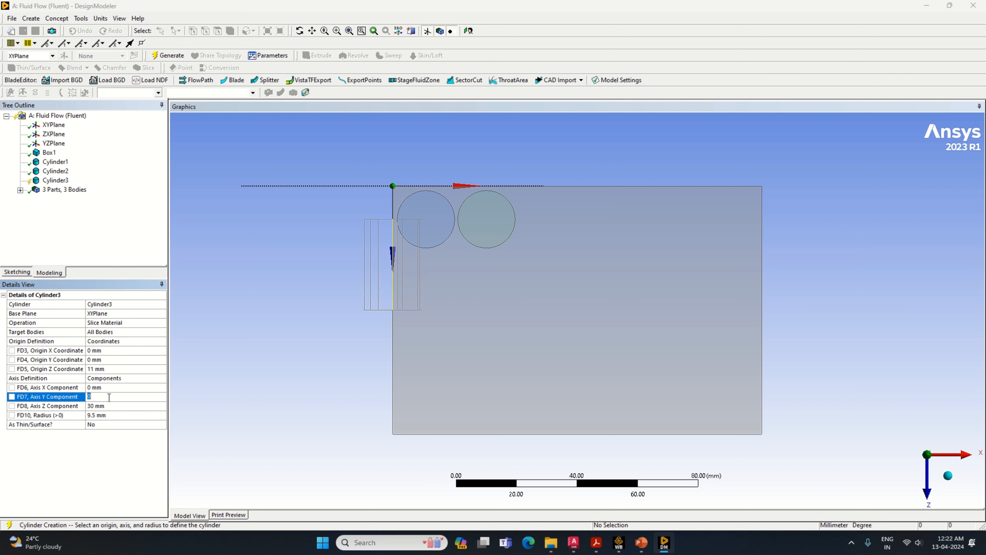
left_click(97, 407)
type("0")
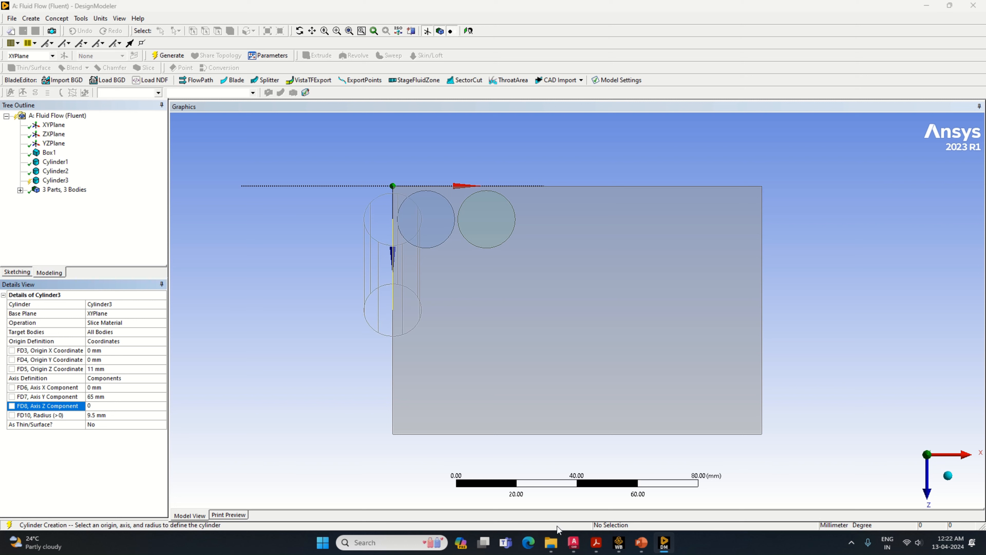
- Check the third cell's position in the reference drawing, set the cylinder's origin X coordinate to 51 mm, and generate the body
left_click(597, 544)
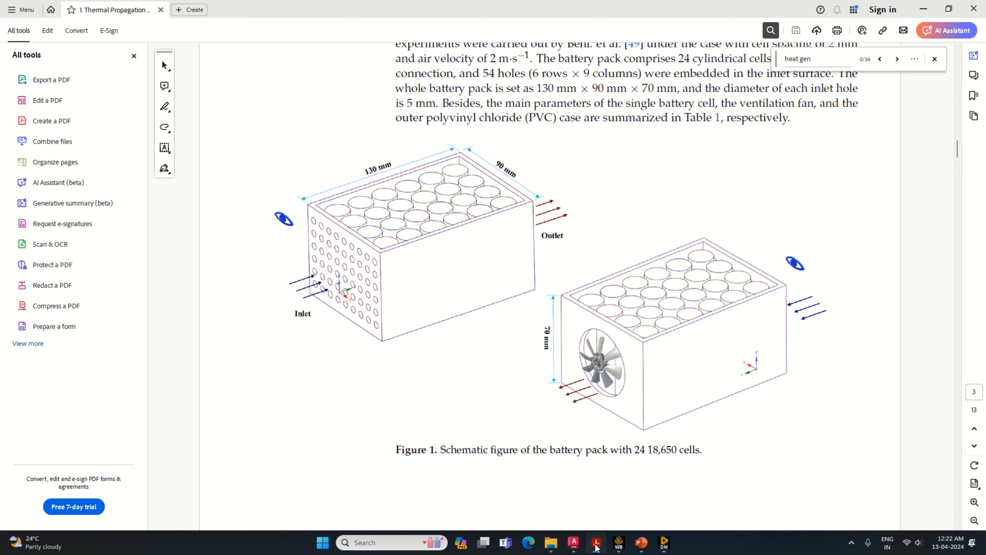
left_click(578, 546)
left_click(578, 546)
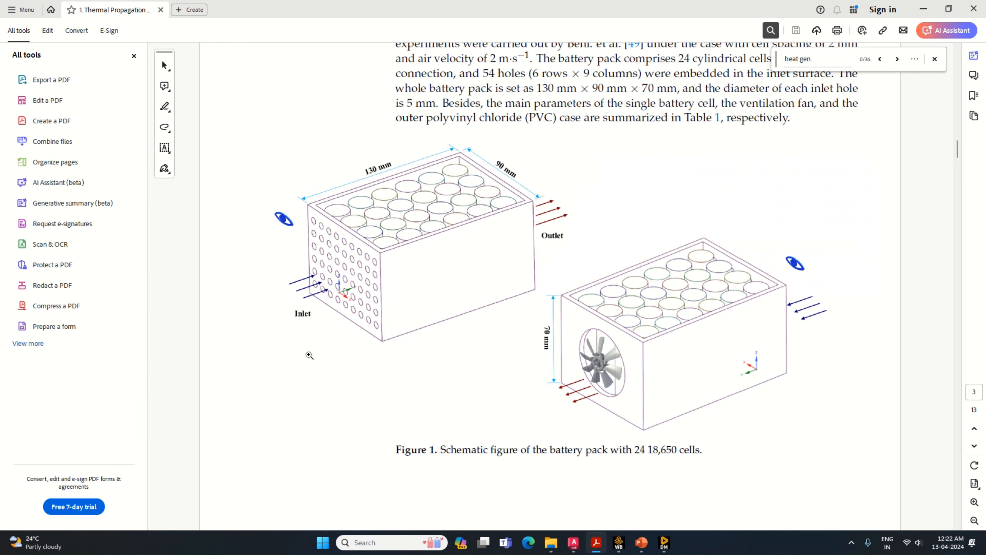
left_click(663, 543)
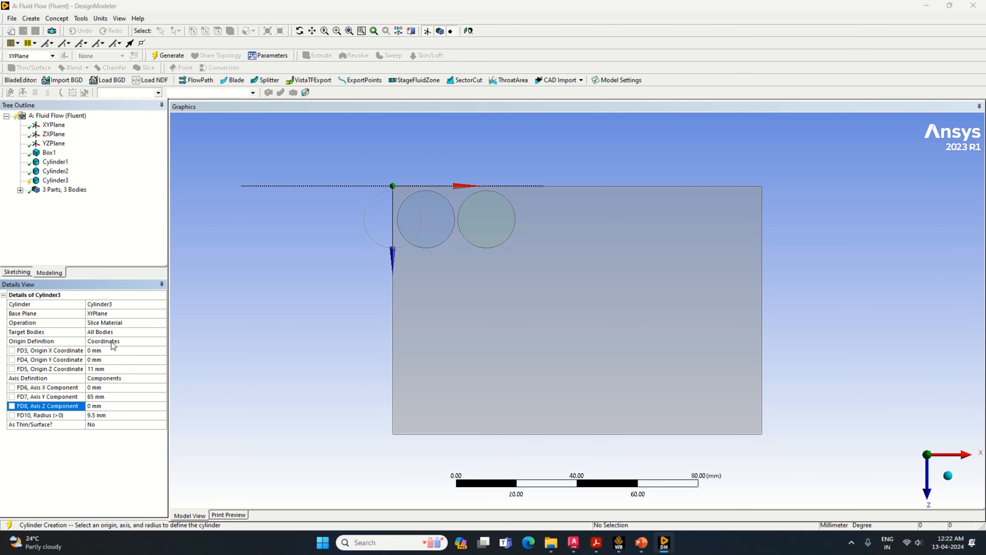
left_click(106, 352)
type("51")
key("Return")
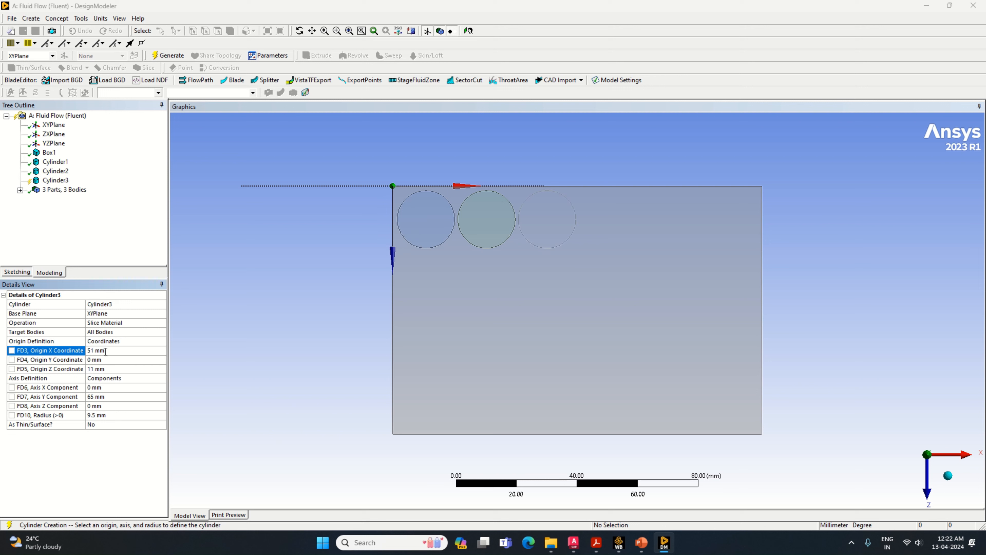
left_click(167, 55)
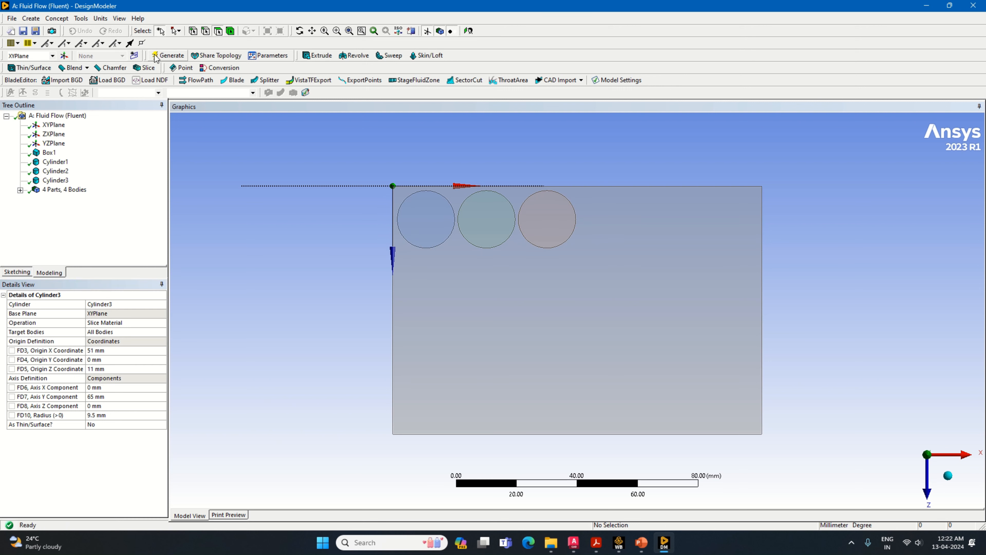
- Add a fourth cylinder primitive on the XY plane with the Slice Material operation
left_click(30, 18)
mouse_move(97, 226)
left_click(134, 259)
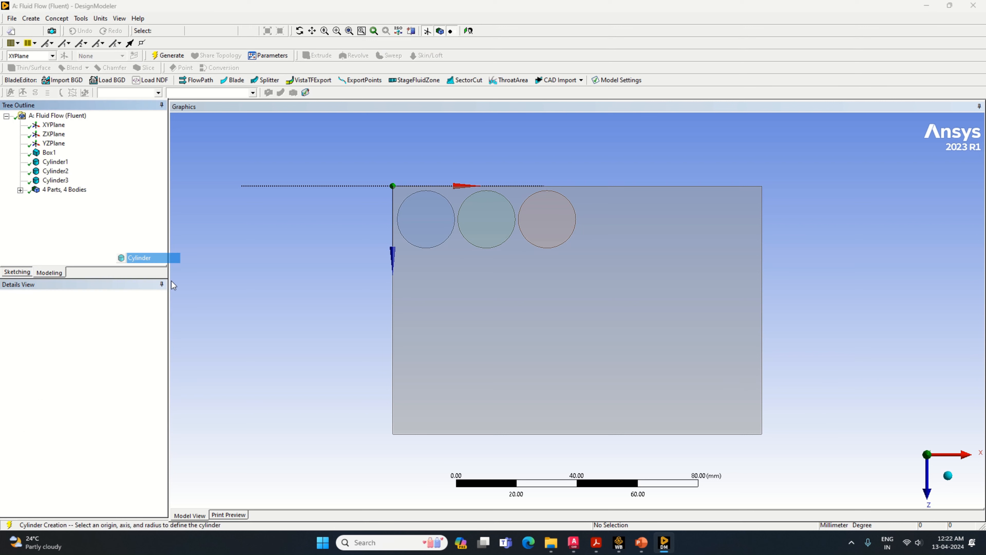
left_click(163, 323)
left_click(164, 323)
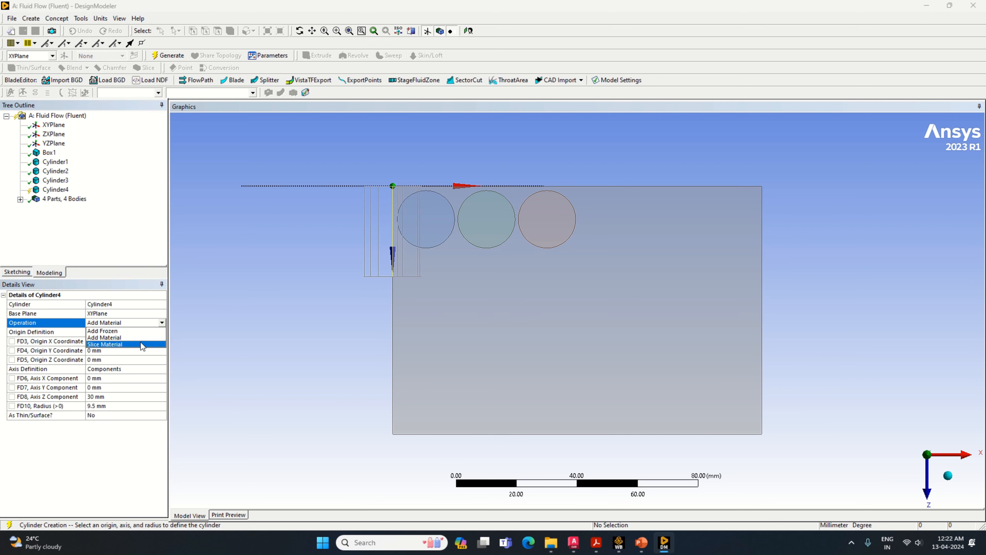
left_click(129, 351)
- Set the fourth cylinder's origin Z coordinate to 11 mm and, after checking the reference drawing, its origin X coordinate to 71 mm
left_click(95, 368)
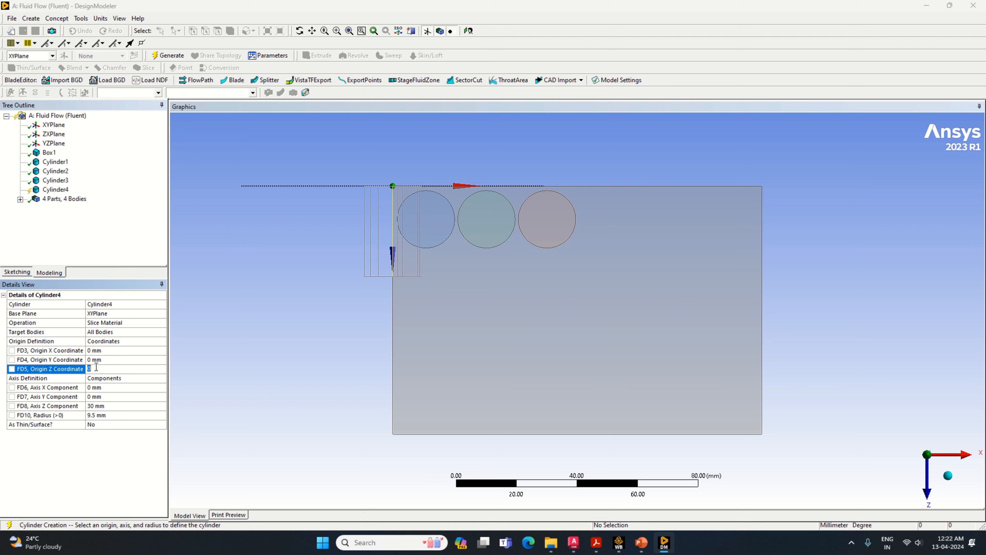
type("11")
left_click(95, 351)
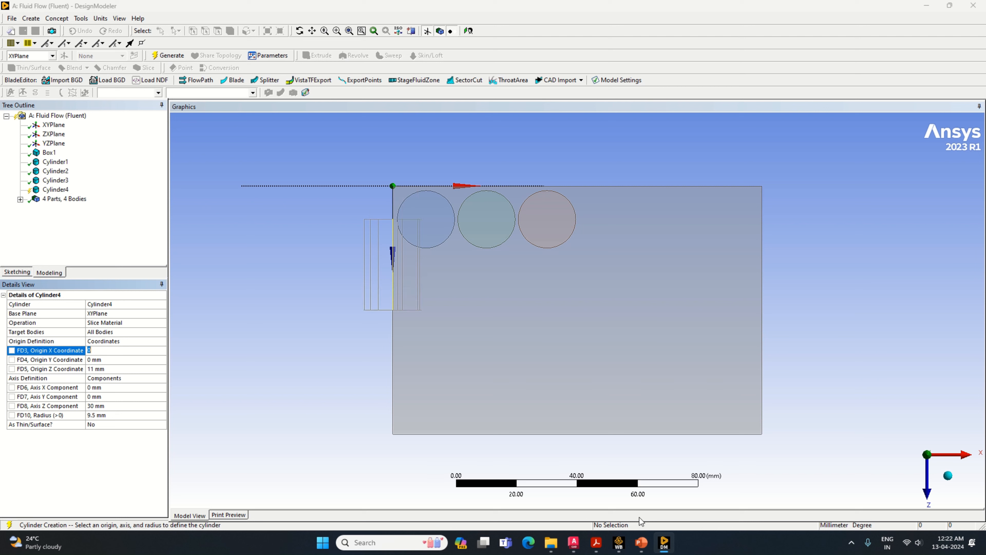
left_click(573, 543)
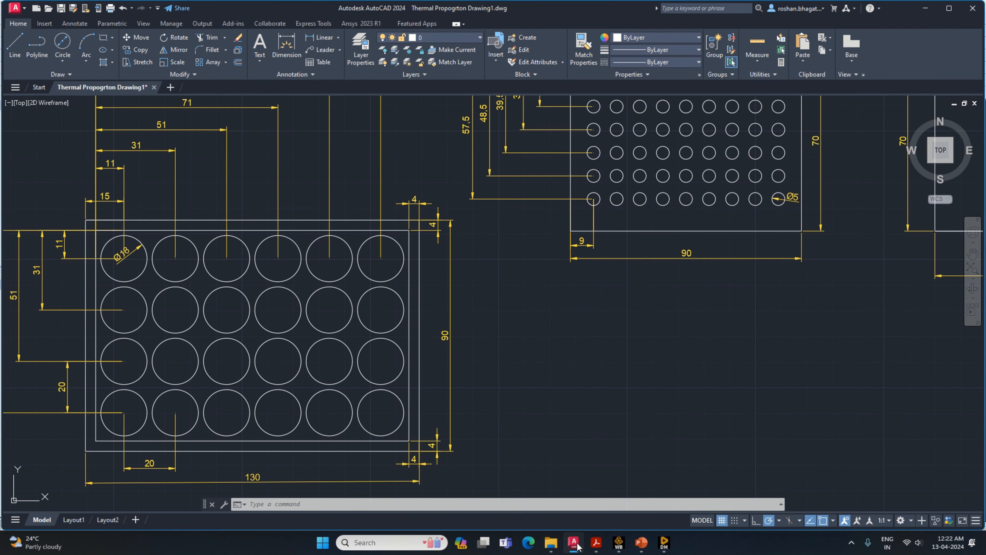
left_click(574, 544)
left_click(113, 350)
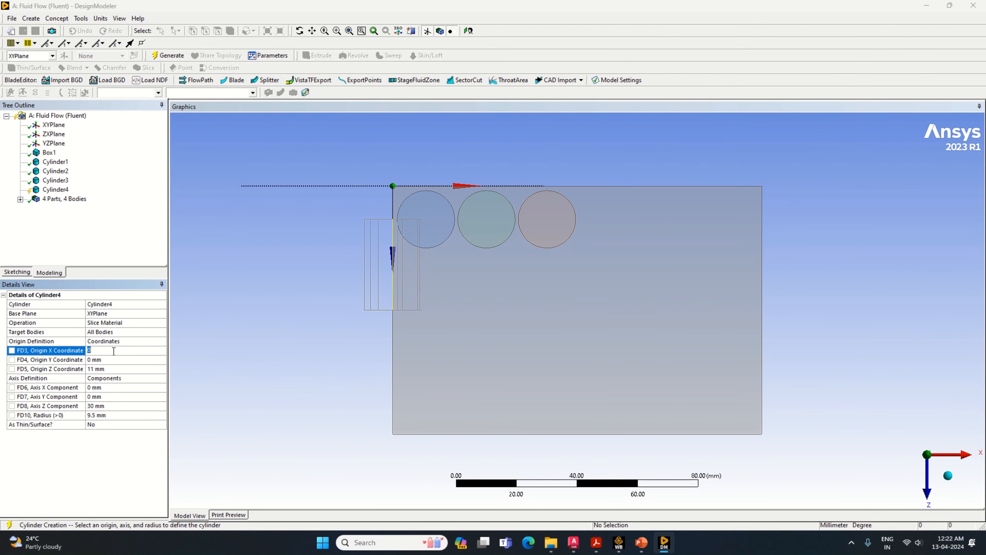
type("71")
- Set the fourth cylinder's axis components to Y 65 mm and Z 0 mm, and generate the body
left_click(102, 396)
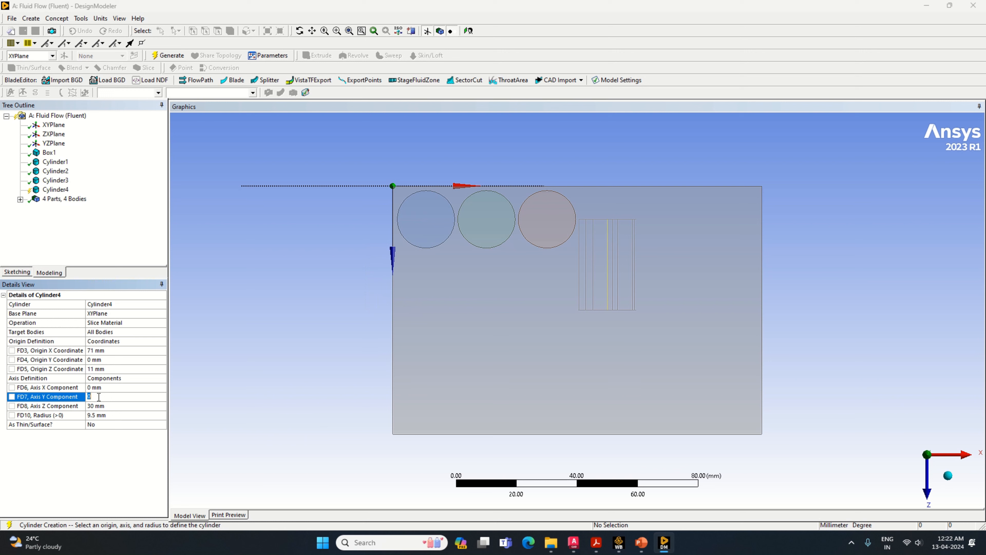
type("65")
left_click(100, 406)
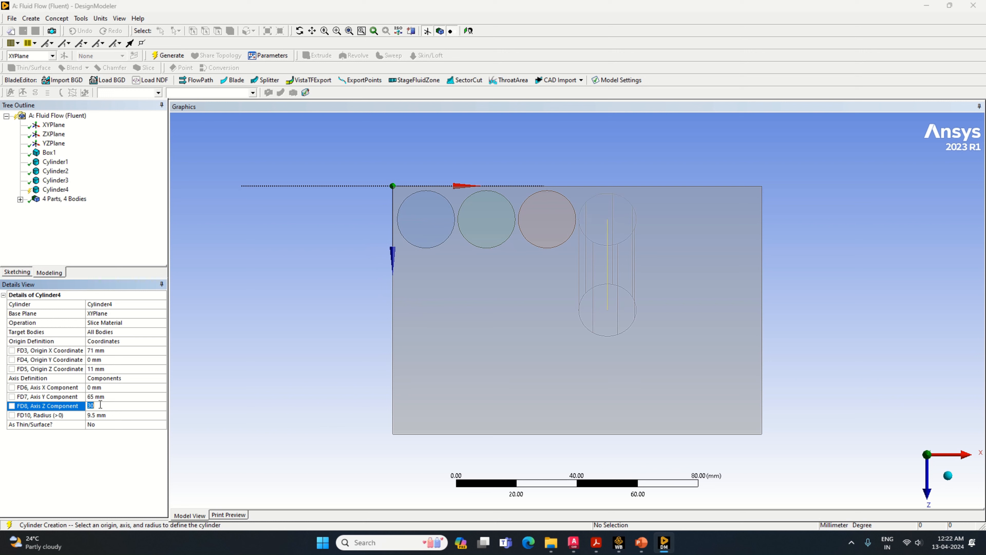
type("0")
left_click(112, 447)
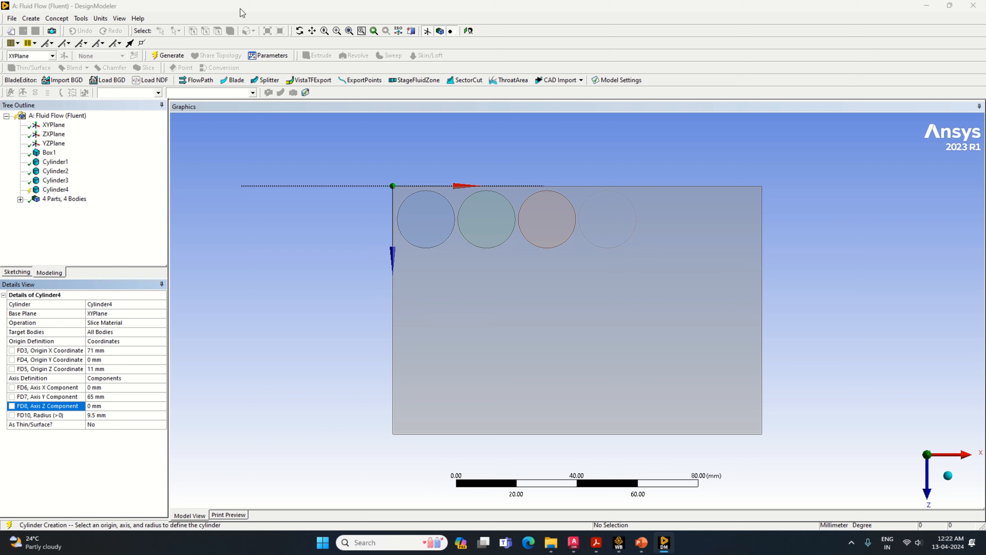
left_click(171, 55)
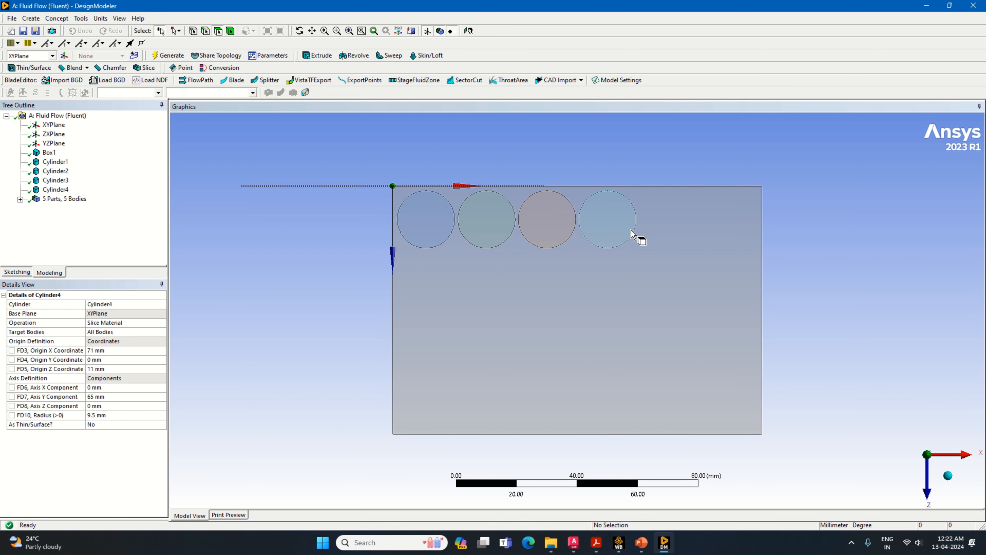
- Add a fifth cylinder primitive on the XY plane with the Slice Material operation
left_click(31, 18)
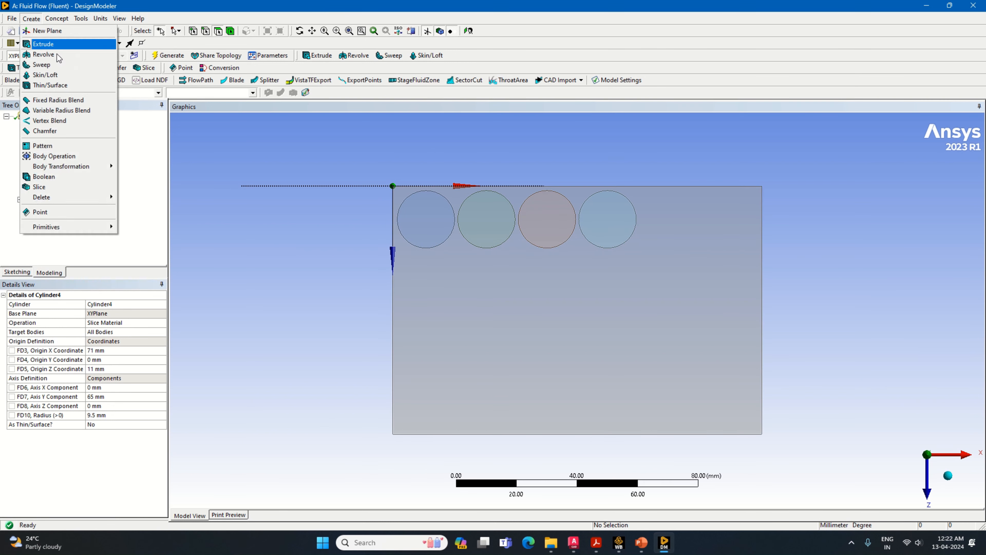
mouse_move(90, 234)
left_click(138, 257)
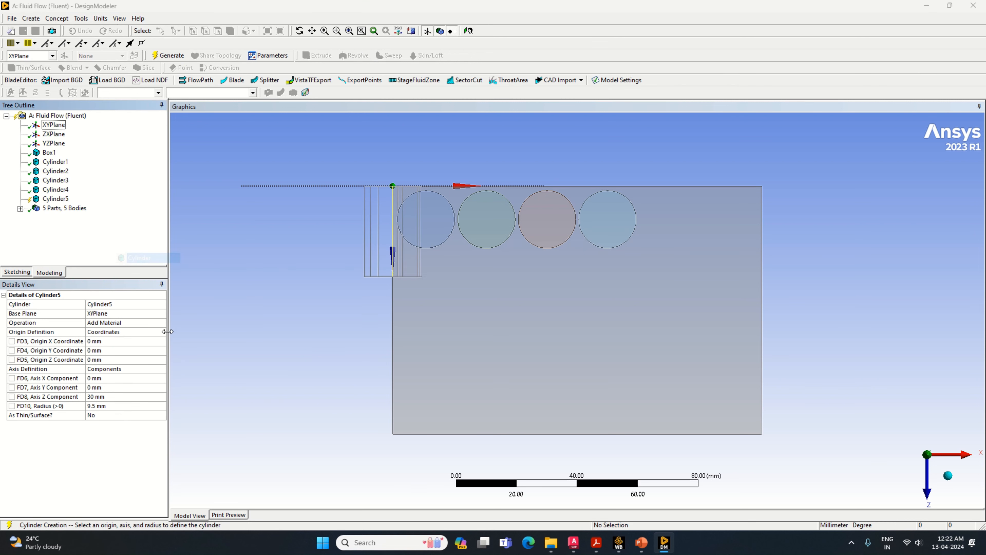
left_click(162, 323)
left_click(144, 344)
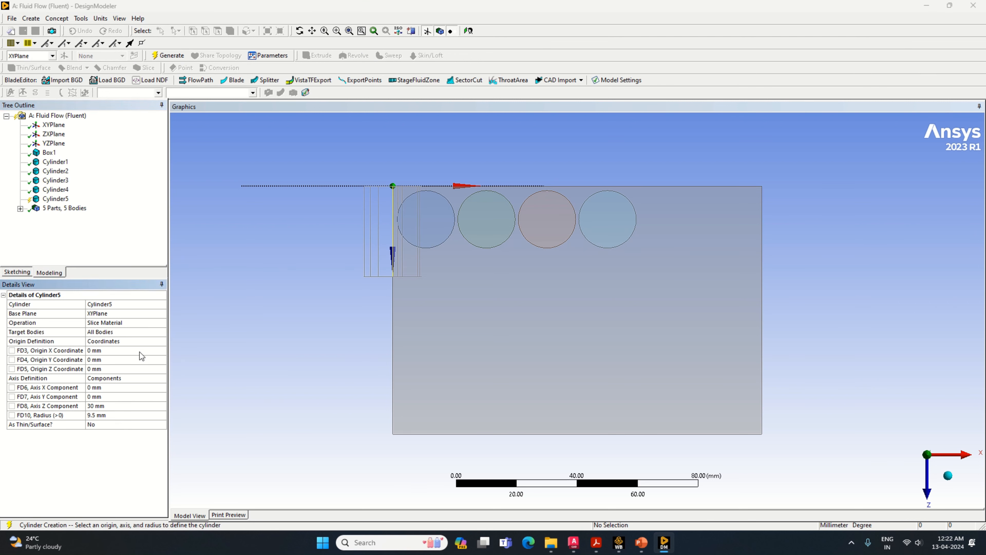
- Set the fifth cylinder's origin Z coordinate to 11 mm and its axis components to Y 65 mm and Z 0 mm
left_click(114, 361)
left_click(116, 367)
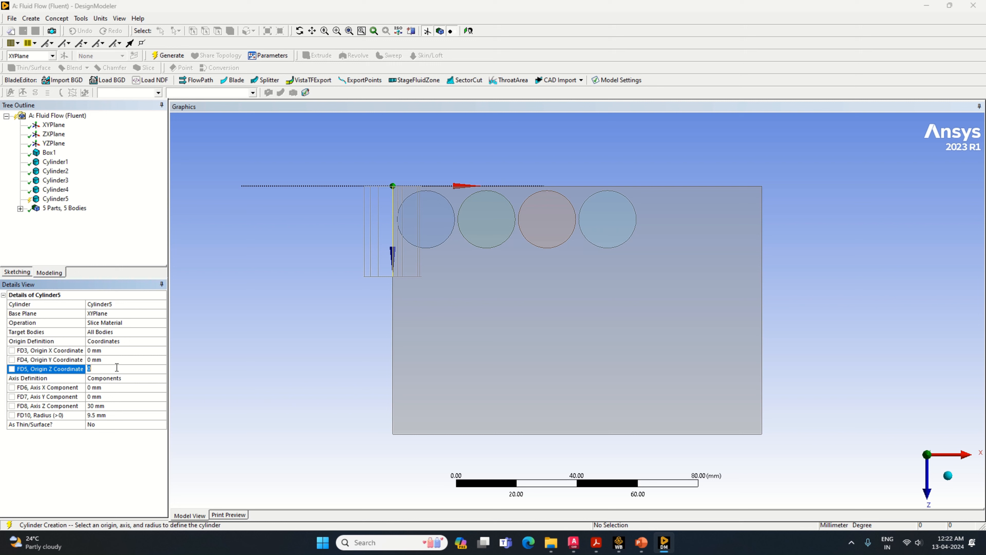
type("11")
left_click(121, 396)
type("65")
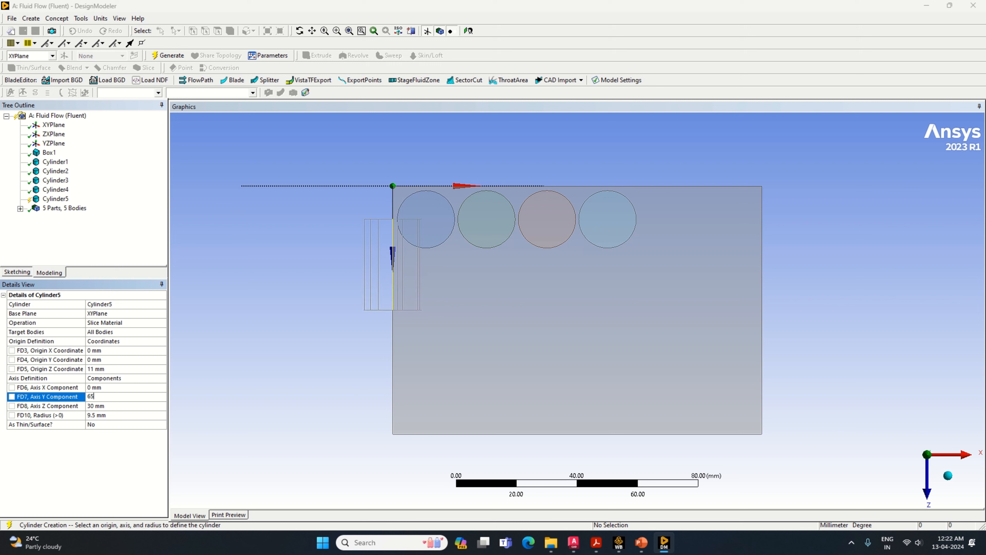
left_click(130, 406)
type("0")
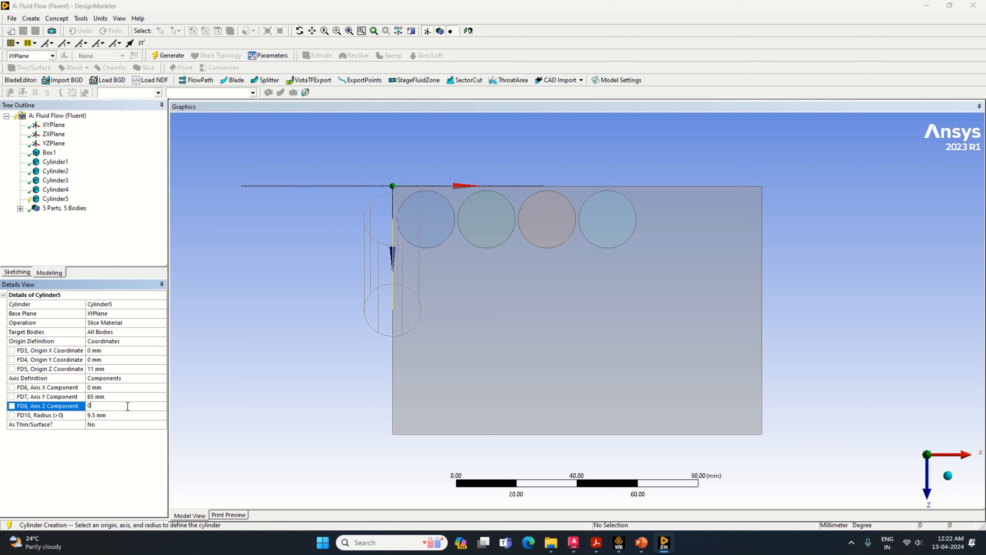
- Check the fifth cell's position in the reference drawing, set the cylinder's origin X coordinate to 91 mm, and generate the body
left_click(96, 350)
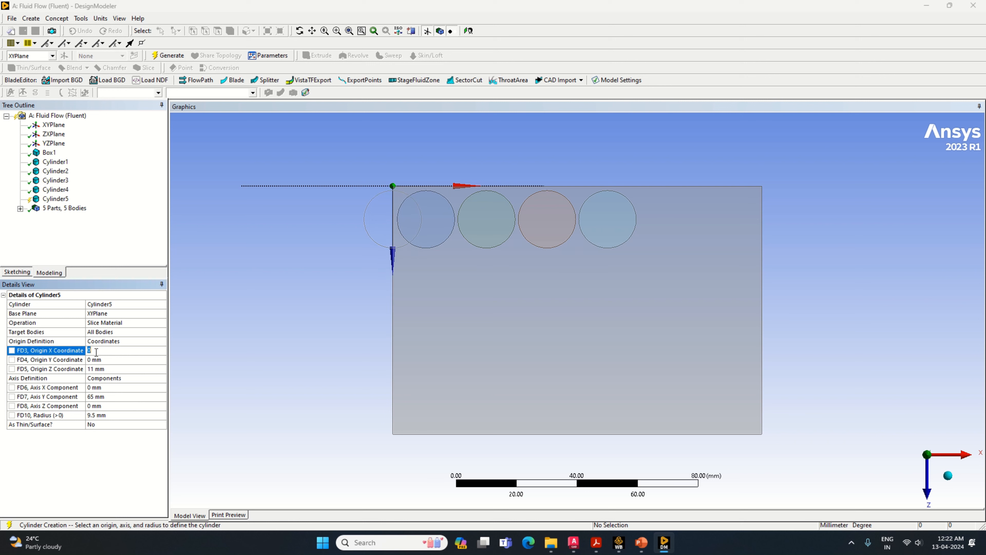
left_click(574, 542)
mouse_move(500, 305)
middle_mouse_down()
mouse_move(495, 336)
mouse_move(497, 322)
middle_mouse_up()
left_click(664, 542)
left_click(101, 352)
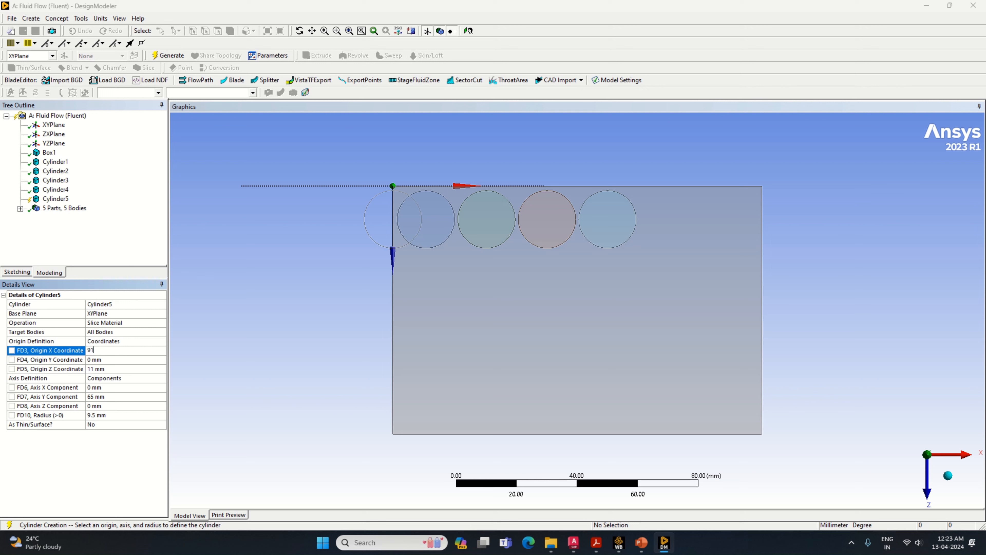
left_click(281, 349)
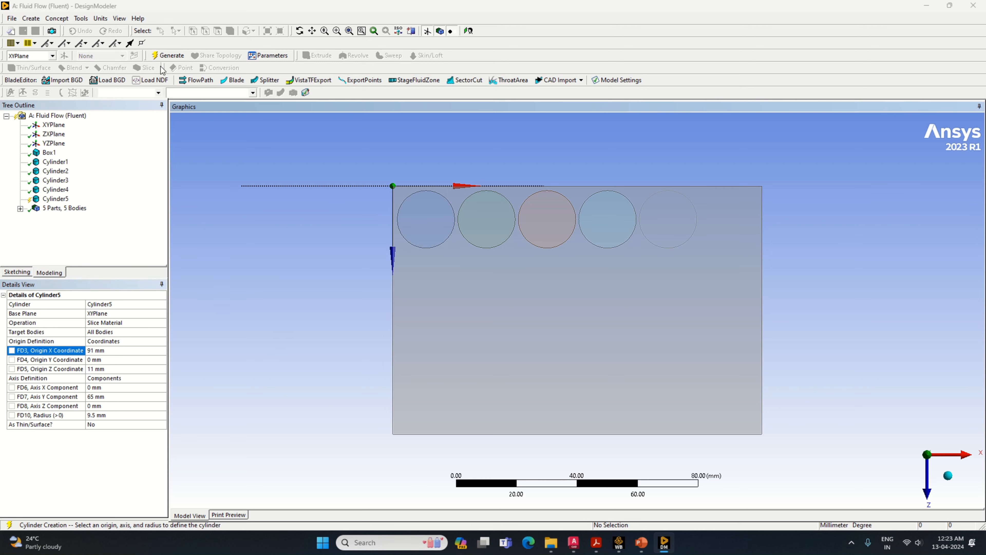
left_click(167, 55)
- Add a sixth cylinder primitive on the XY plane with the Slice Material operation
left_click(30, 18)
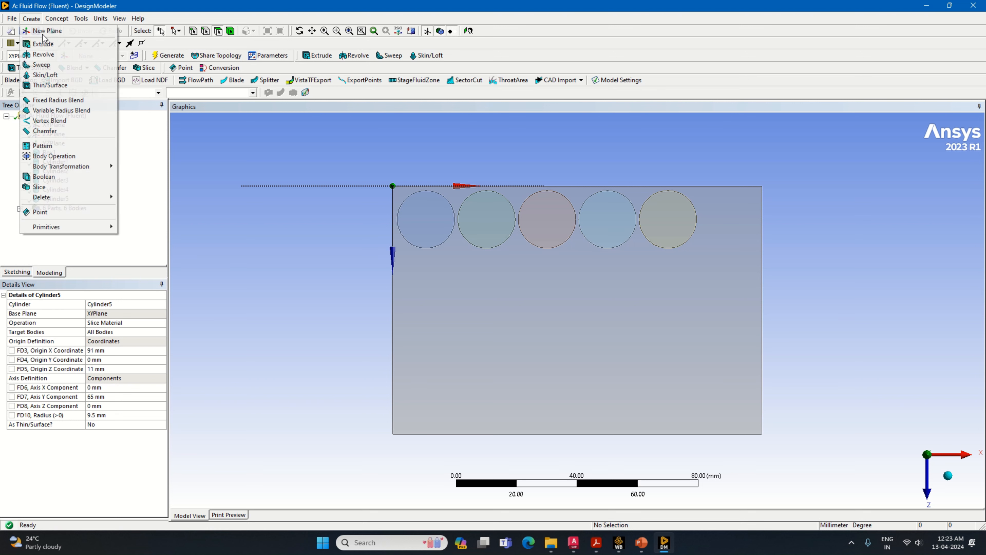
mouse_move(71, 230)
left_click(152, 257)
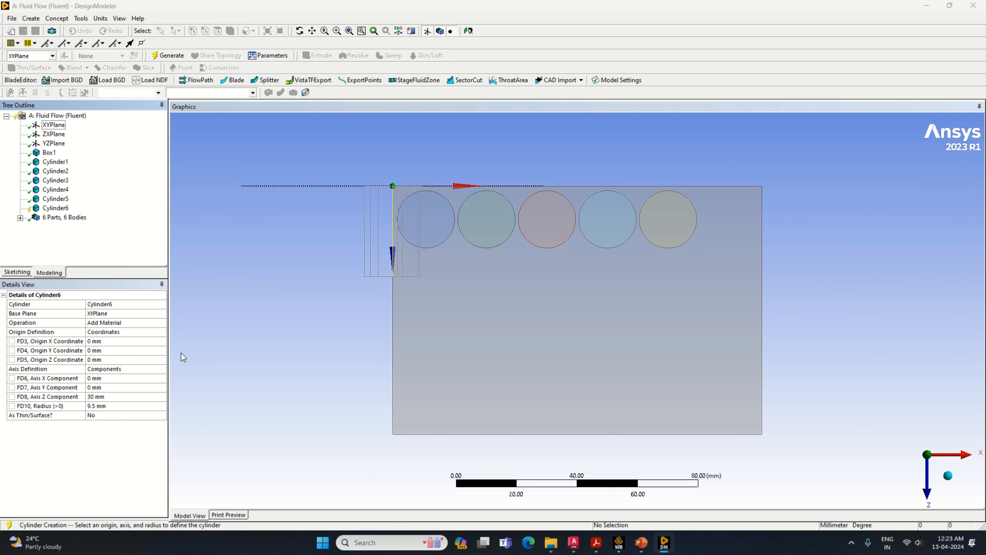
left_click(161, 323)
left_click(142, 343)
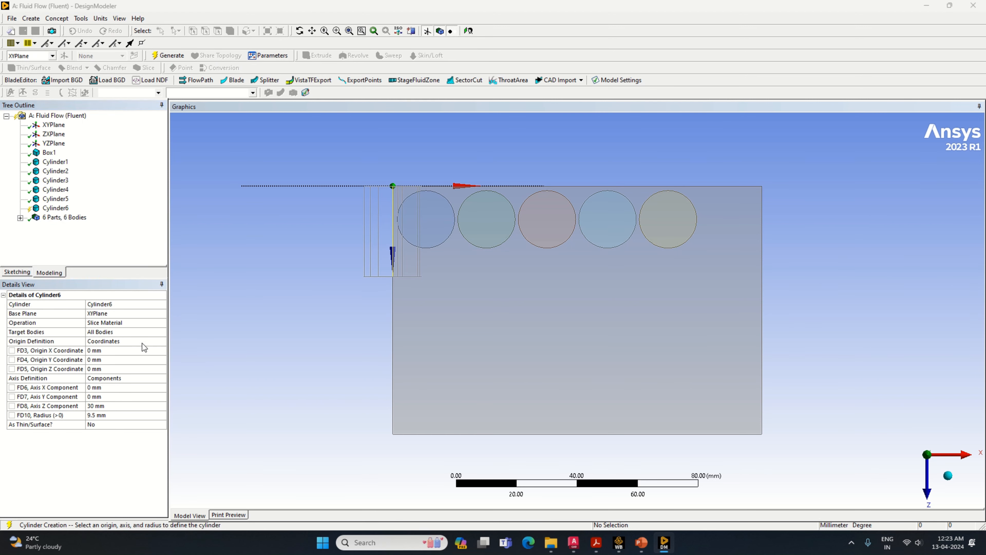
- Set the sixth cylinder's origin coordinates to Z 11 mm and X 111 mm
left_click(107, 368)
type("11")
left_click(108, 361)
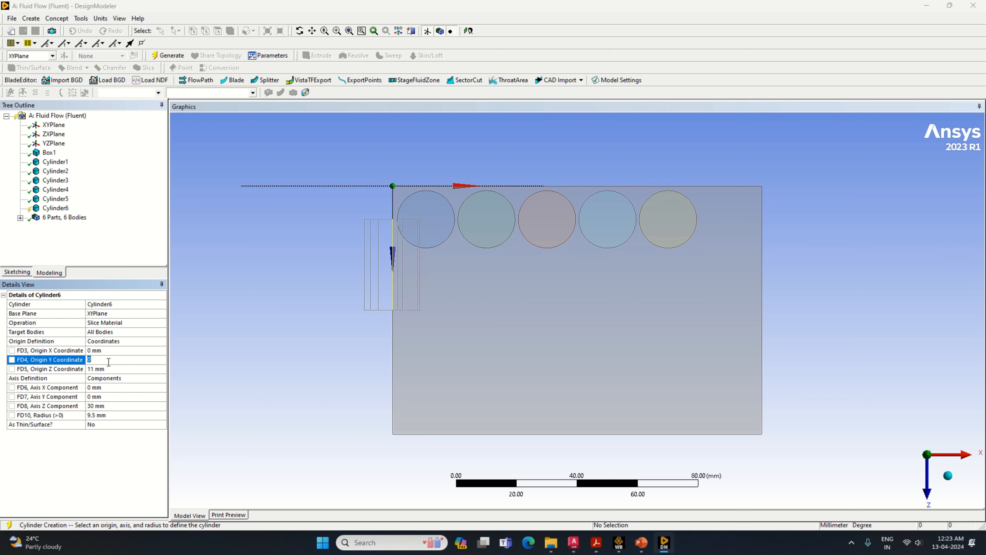
left_click(102, 351)
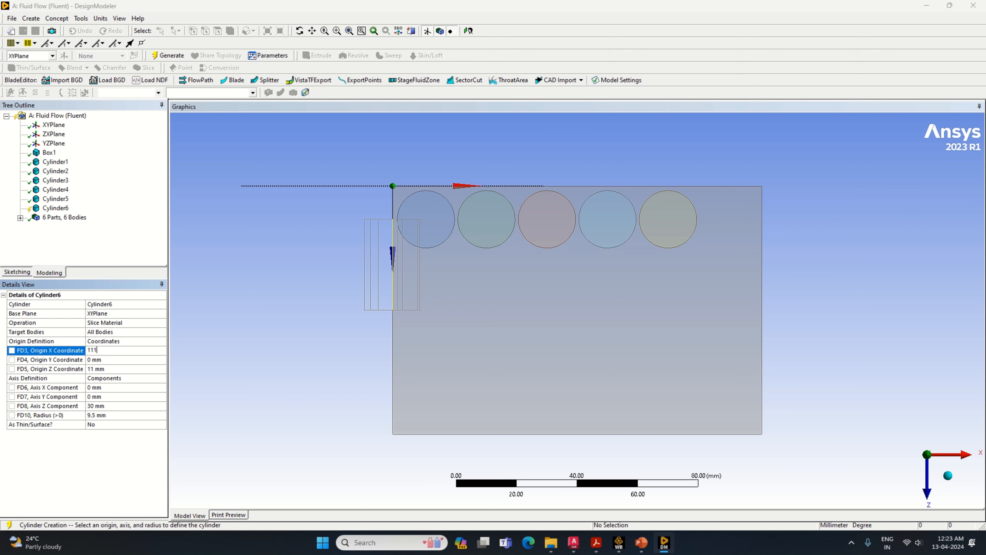
- Set the sixth cylinder's axis components to Y 65 mm and Z 0 mm, and generate the body
left_click(107, 395)
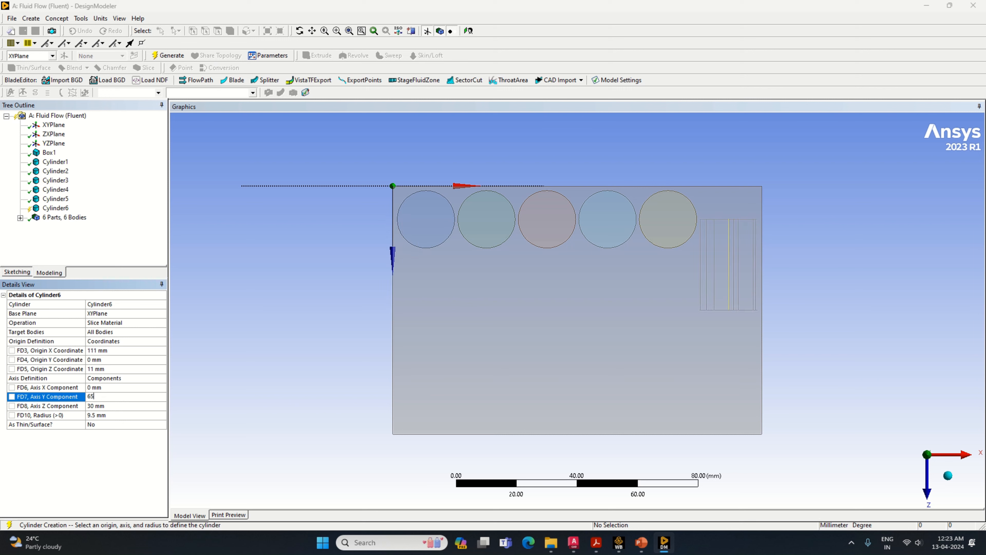
left_click(110, 409)
type("0")
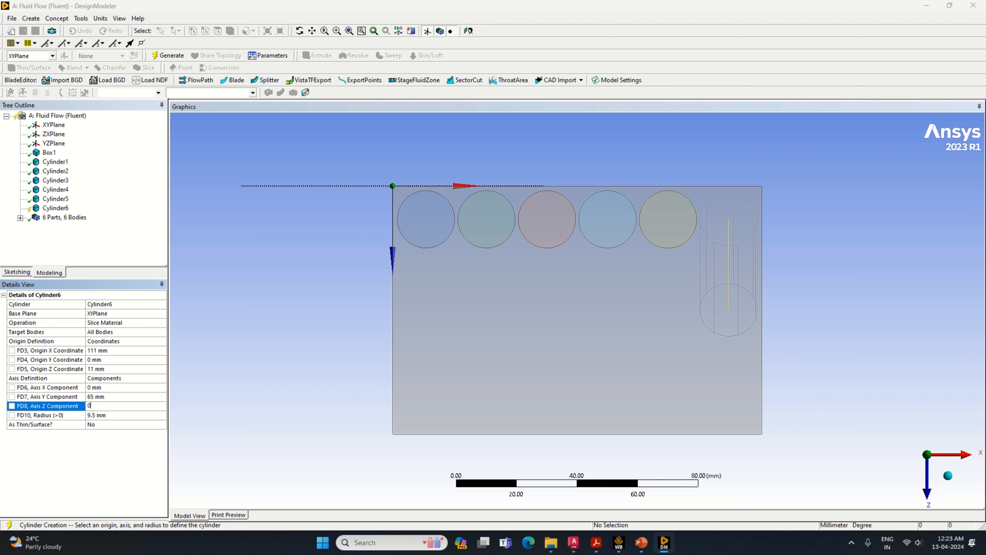
key("Return")
left_click(167, 55)
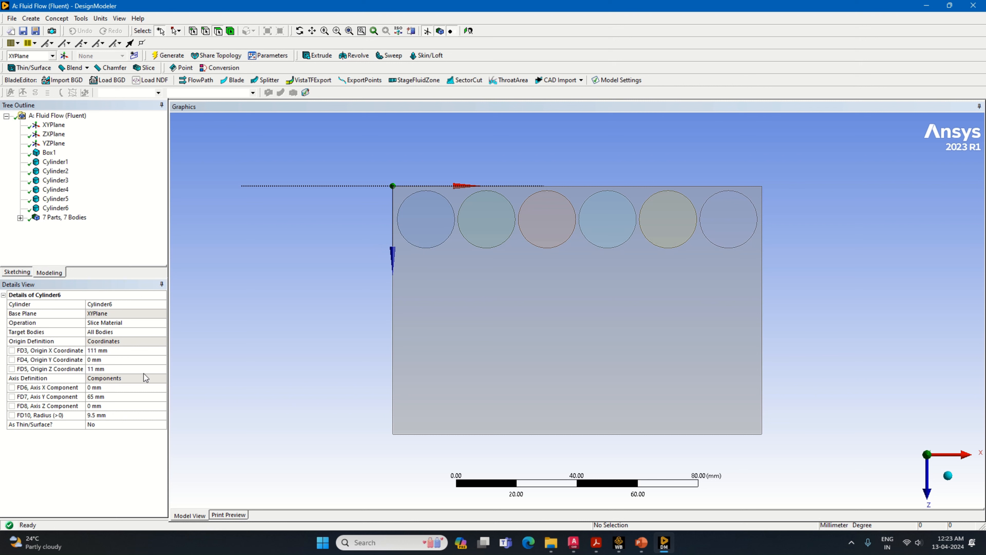
- Inspect the faces of the six first-row cells and the surrounding box one after another, and clear the selection
left_click(432, 227)
left_click(487, 225)
left_click(556, 231)
left_click(619, 230)
left_click(675, 228)
left_click(736, 220)
left_click(689, 286)
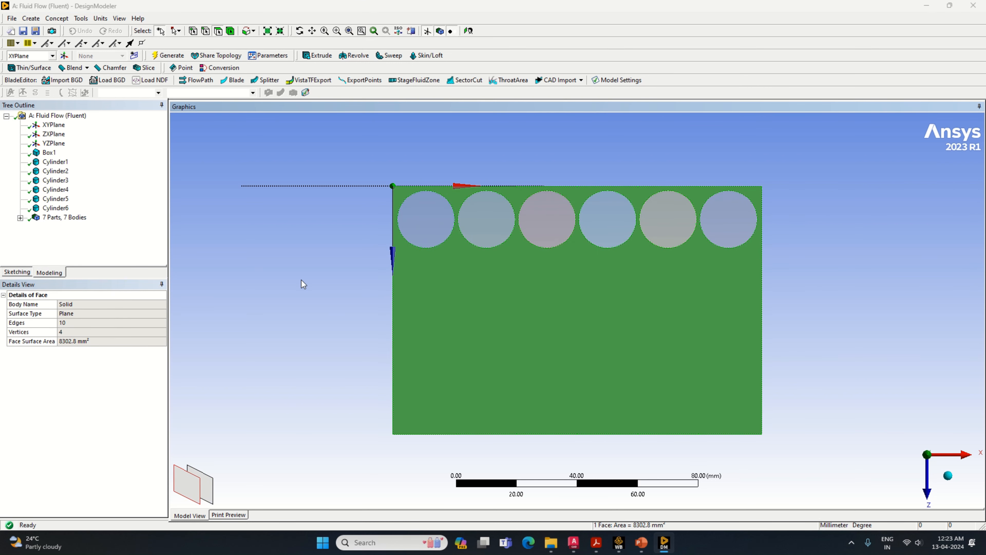
left_click(302, 280)
- Add a seventh cylinder primitive on the XY plane with the Slice Material operation
left_click(31, 18)
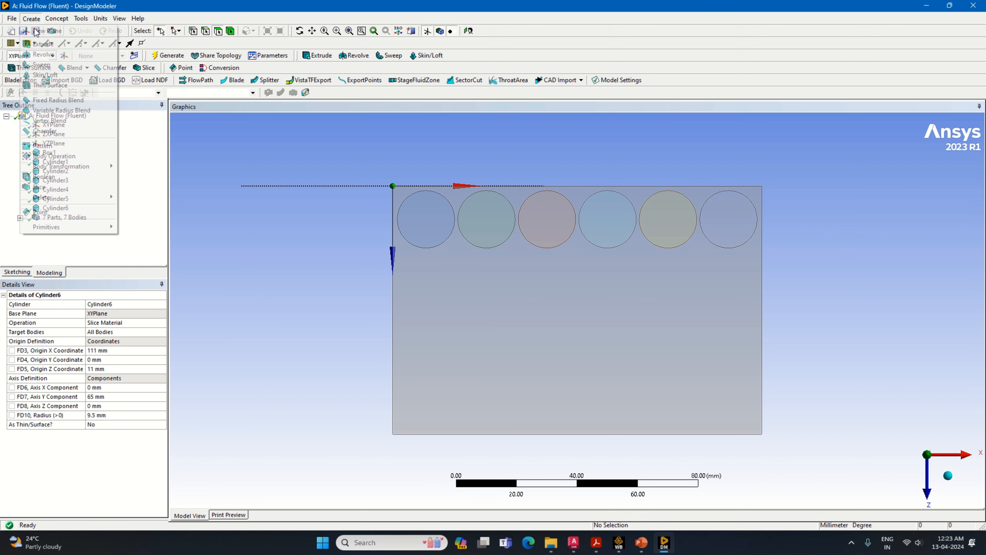
mouse_move(76, 230)
left_click(139, 257)
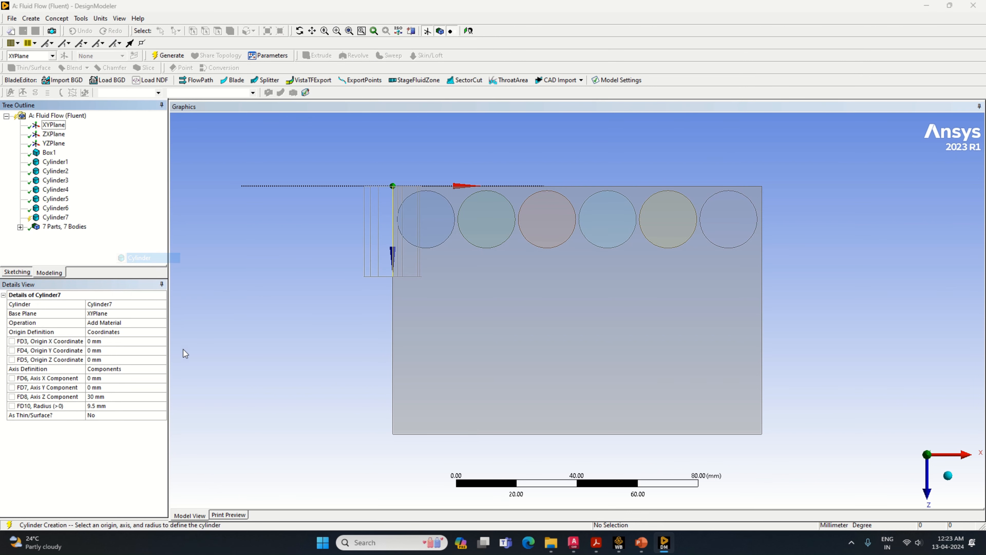
left_click(162, 323)
left_click(147, 343)
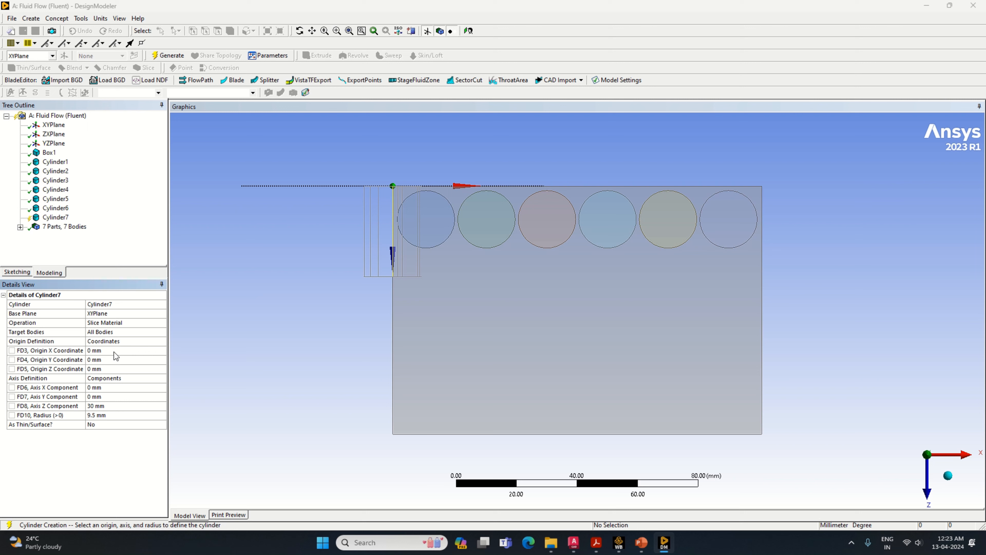
- Set the seventh cylinder's origin coordinates to X 11 mm and Z 31 mm, checking the row position in the AutoCAD drawing
left_click(114, 350)
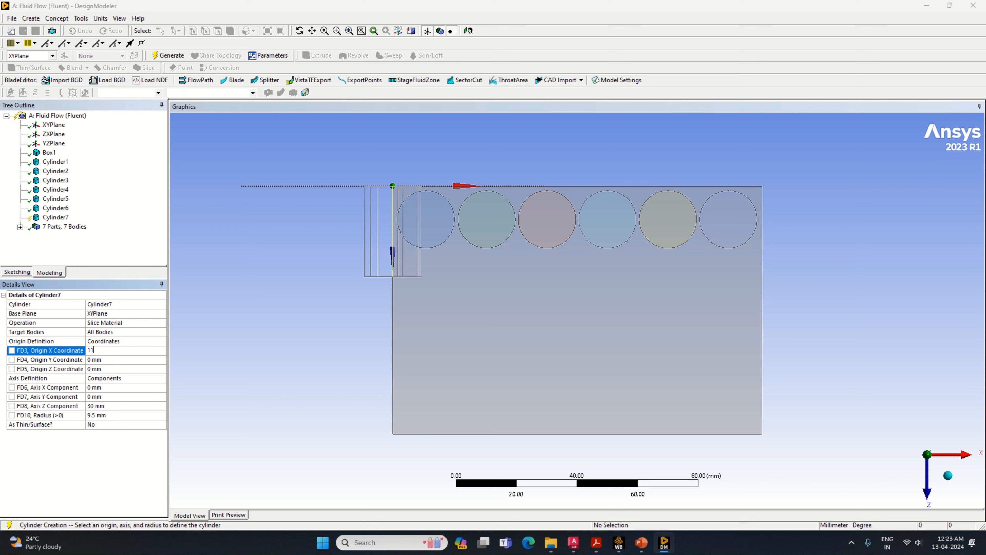
left_click(136, 370)
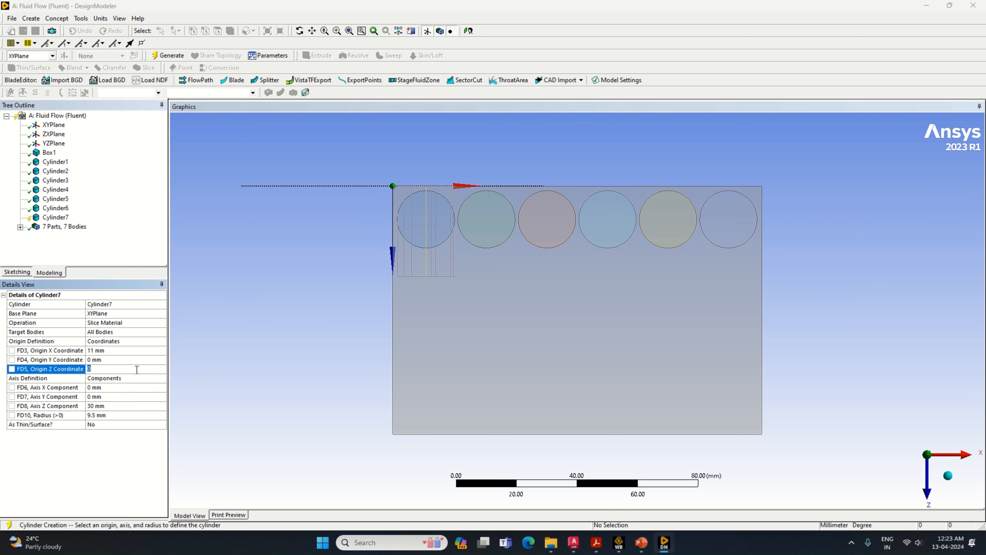
left_click(574, 544)
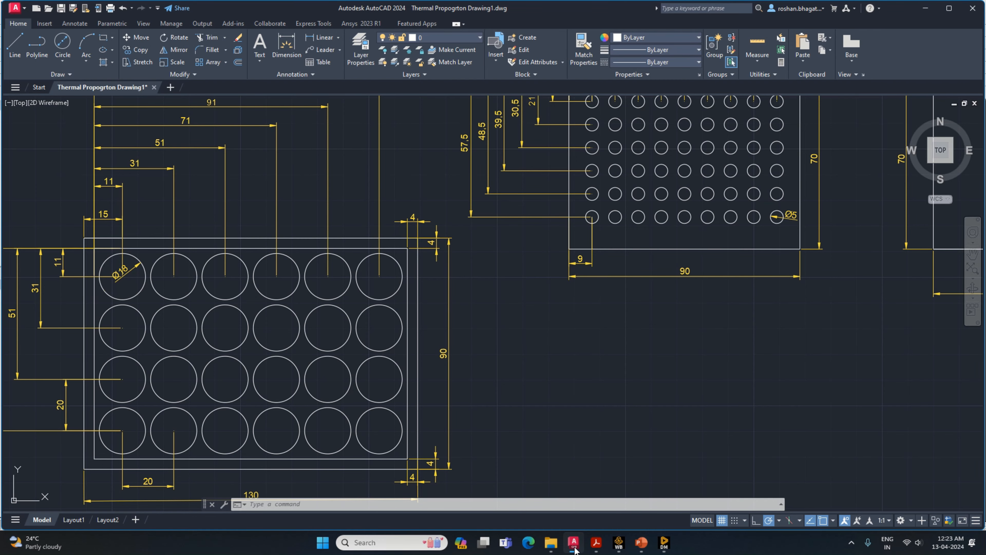
left_click(574, 544)
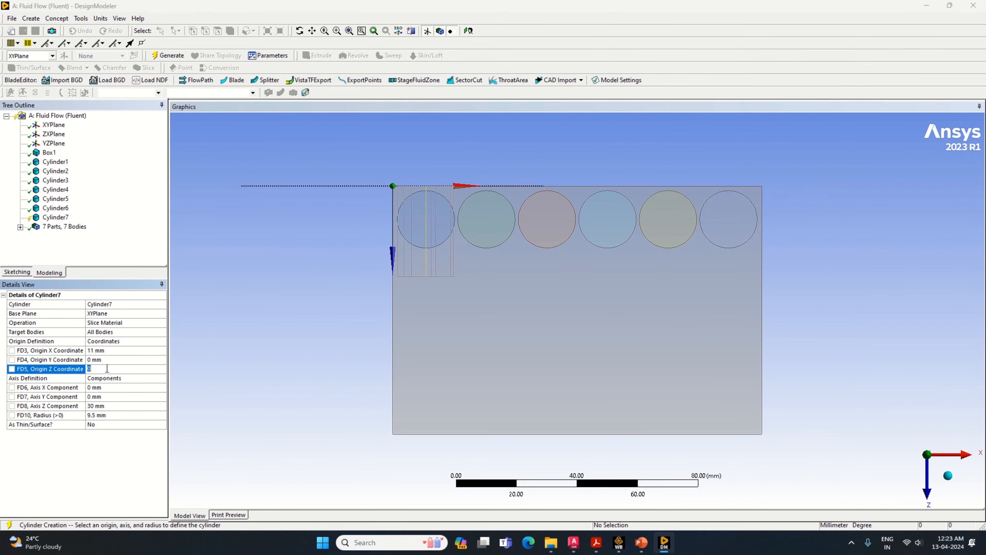
- Set the seventh cylinder's axis components to Y 65 mm and Z 0 mm, and generate the body
left_click(101, 396)
type("65")
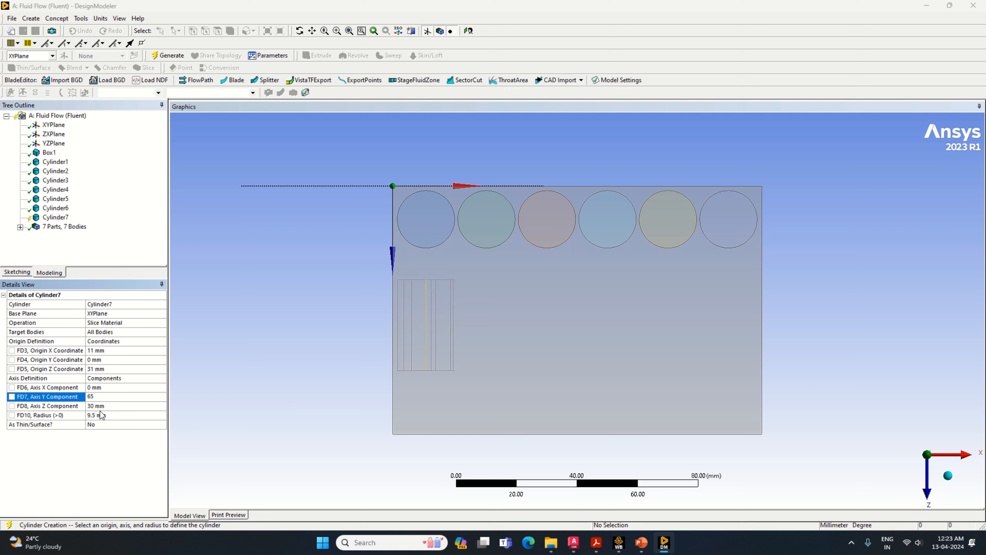
left_click(101, 406)
type("0")
key("Return")
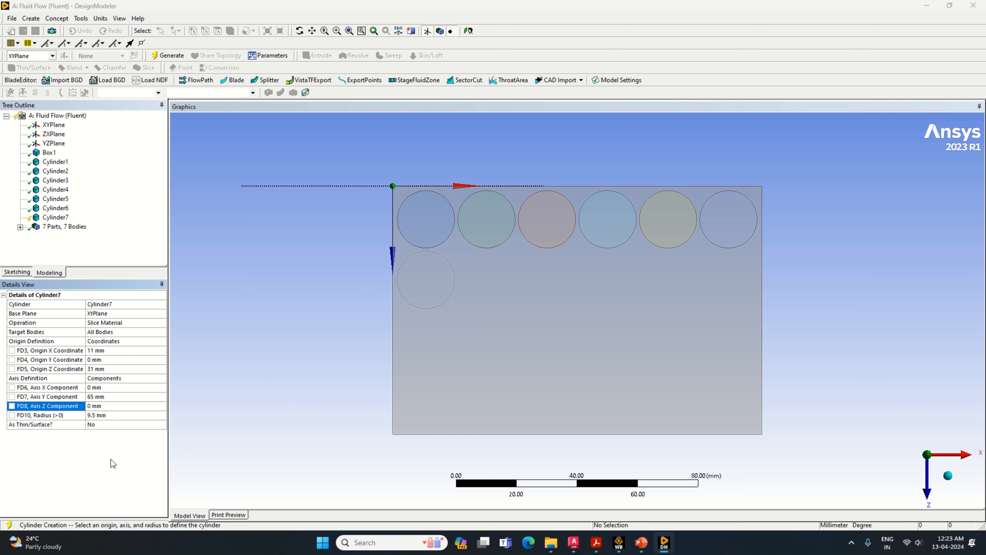
left_click(167, 55)
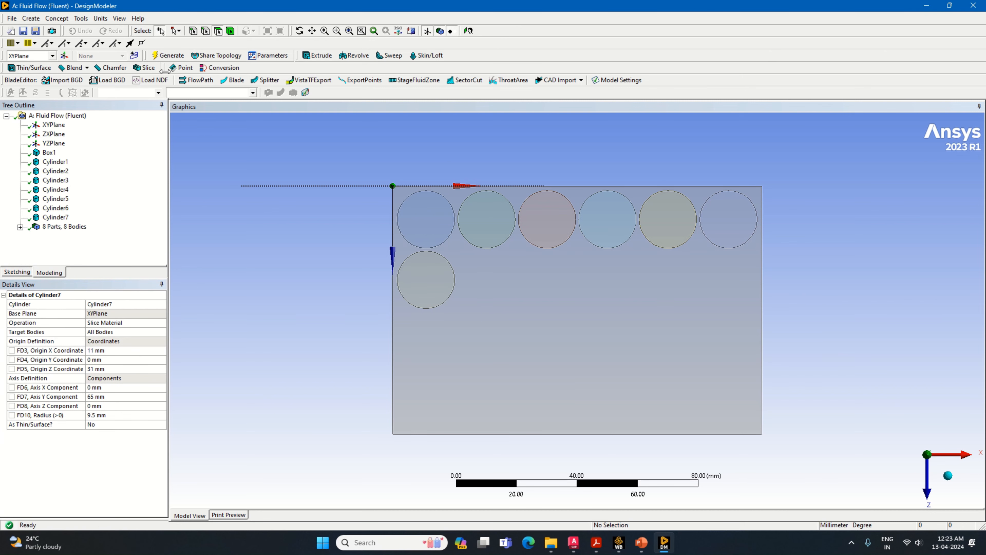
- Add an eighth cylinder primitive on the XY plane with the Slice Material operation
left_click(31, 18)
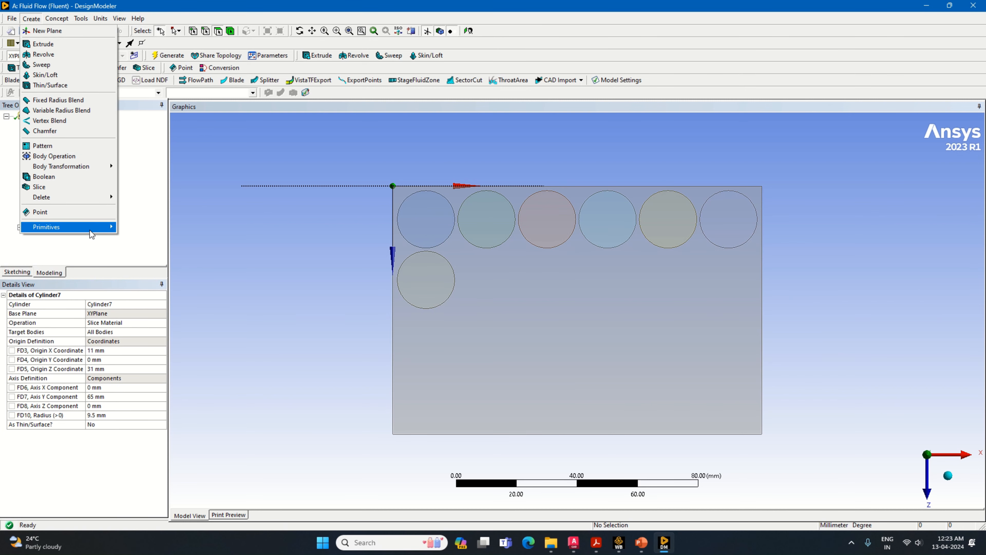
mouse_move(70, 226)
left_click(134, 258)
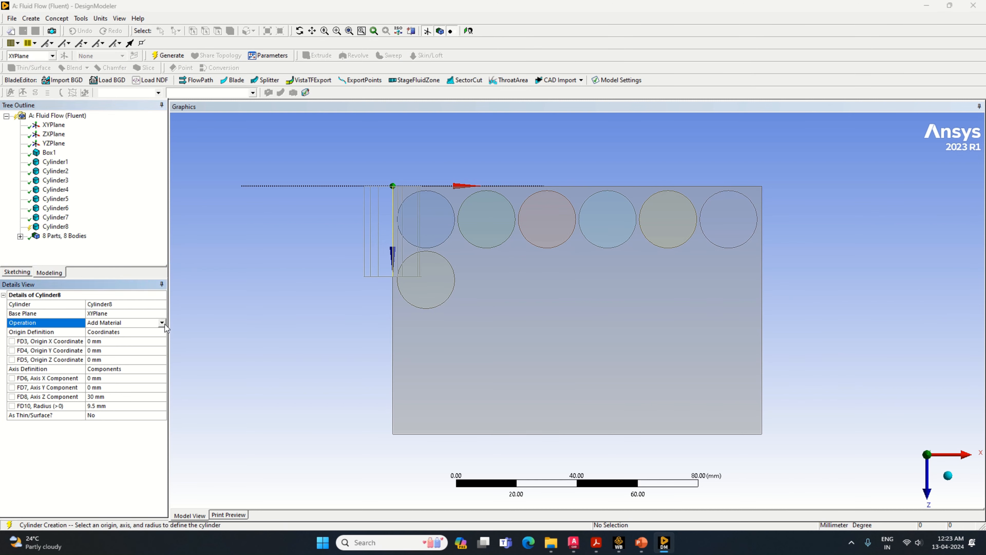
left_click(165, 322)
left_click(147, 341)
- Set the eighth cylinder's origin coordinates to X 31 mm and Z 31 mm
left_click(115, 350)
type("31")
left_click(113, 369)
type("31")
- Set the eighth cylinder's axis components to Y 65 mm and Z 0 mm, and generate the body
left_click(103, 397)
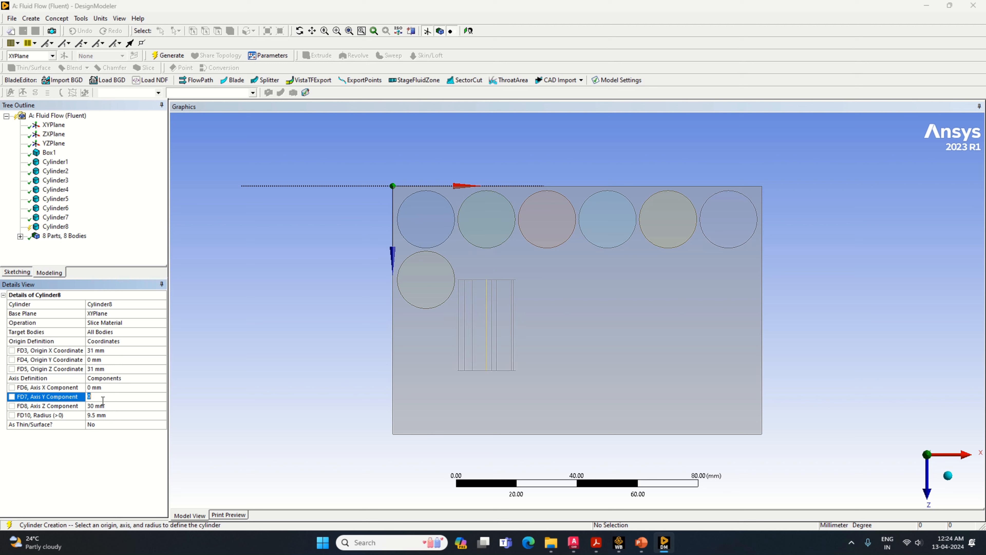
left_click(105, 407)
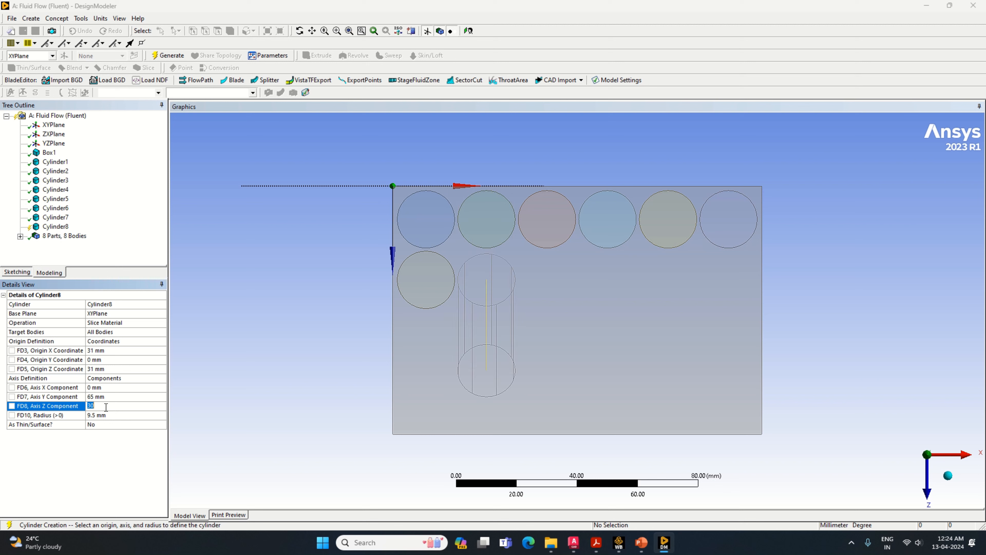
type("0")
key("Return")
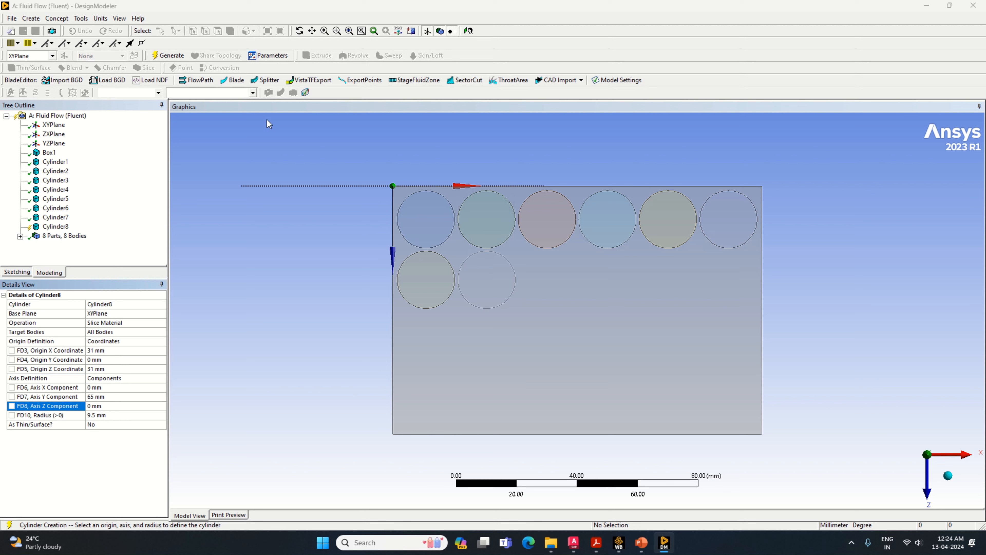
left_click(169, 56)
- Add a ninth cylinder primitive on the XY plane with the Slice Material operation
left_click(35, 20)
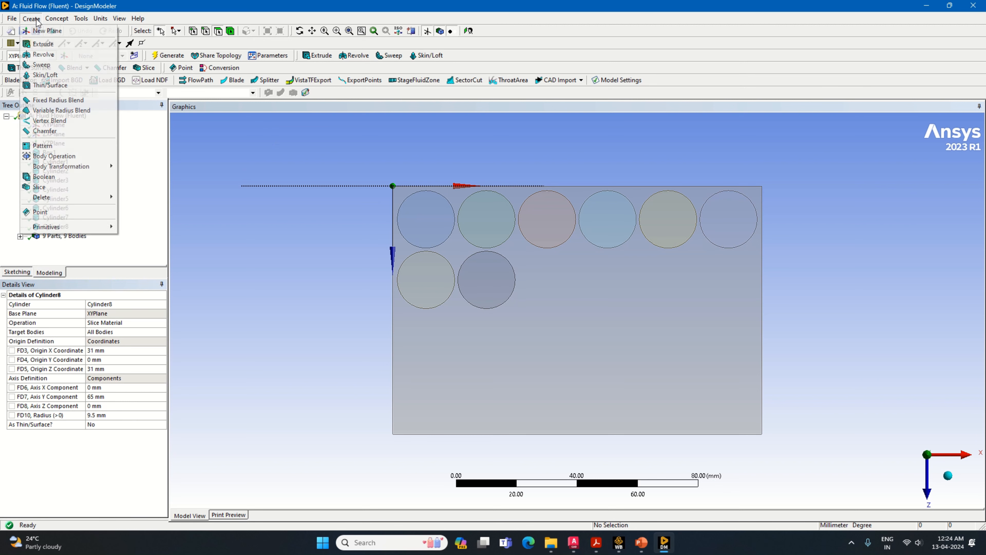
mouse_move(103, 226)
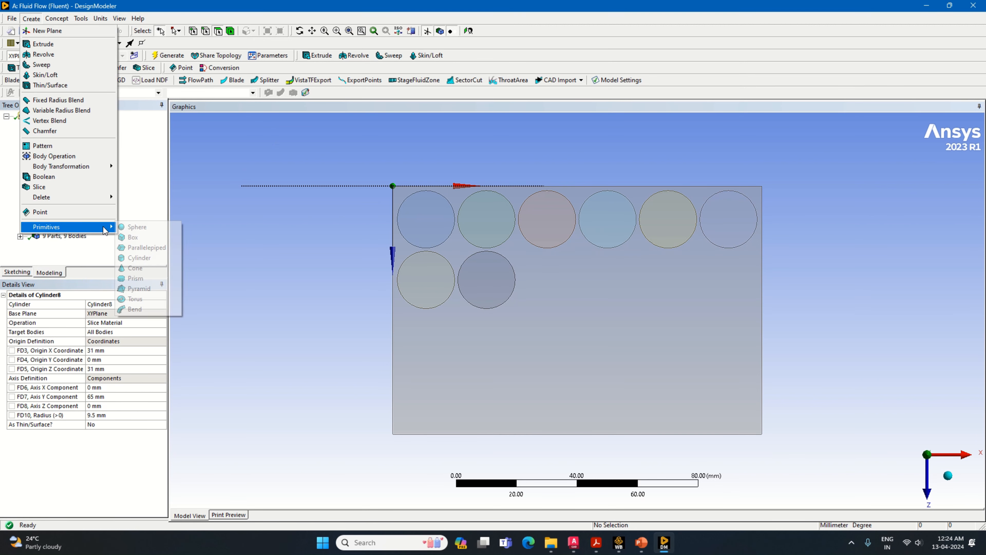
left_click(152, 255)
left_click(160, 324)
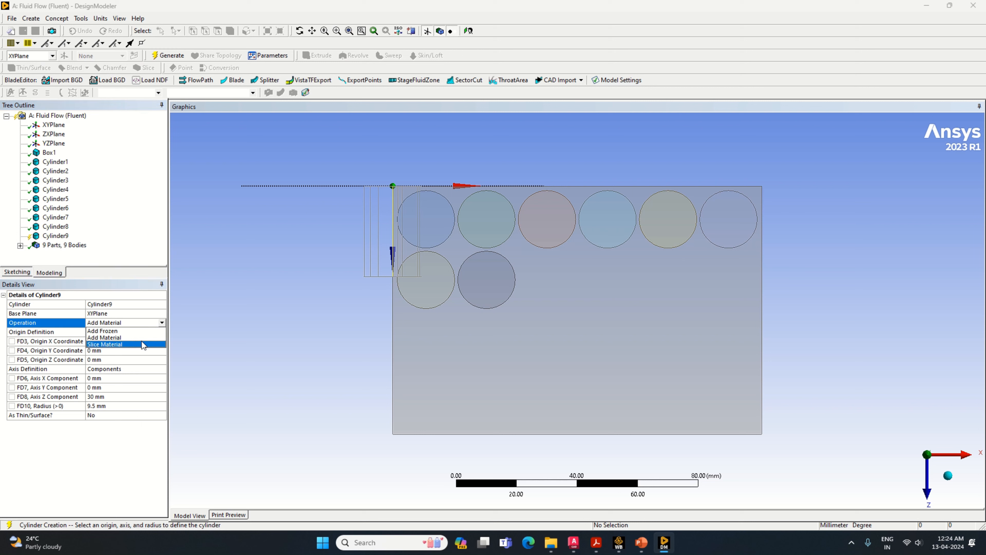
left_click(134, 344)
- Set the ninth cylinder's origin coordinates to Z 31 mm and X 51 mm
left_click(120, 350)
left_click(114, 368)
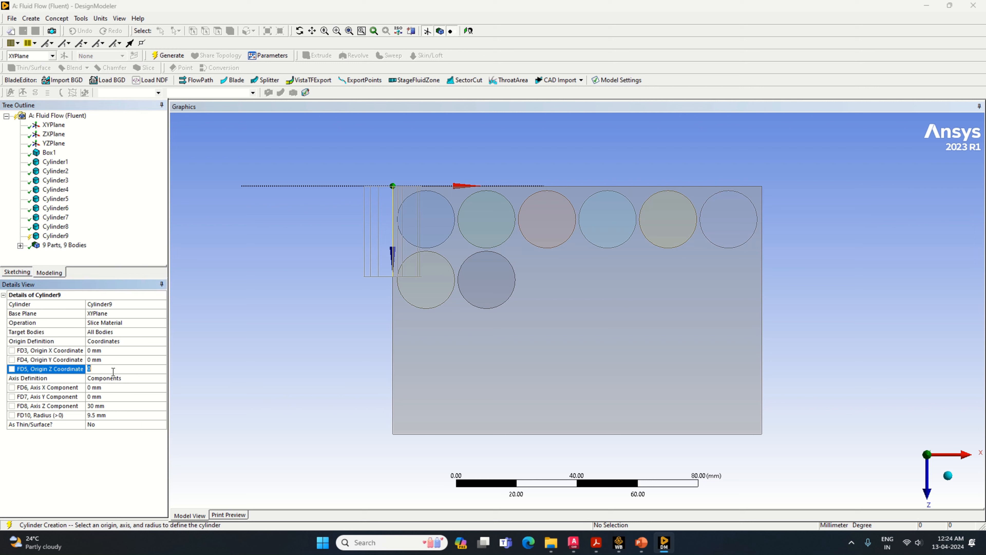
type("31")
left_click(100, 349)
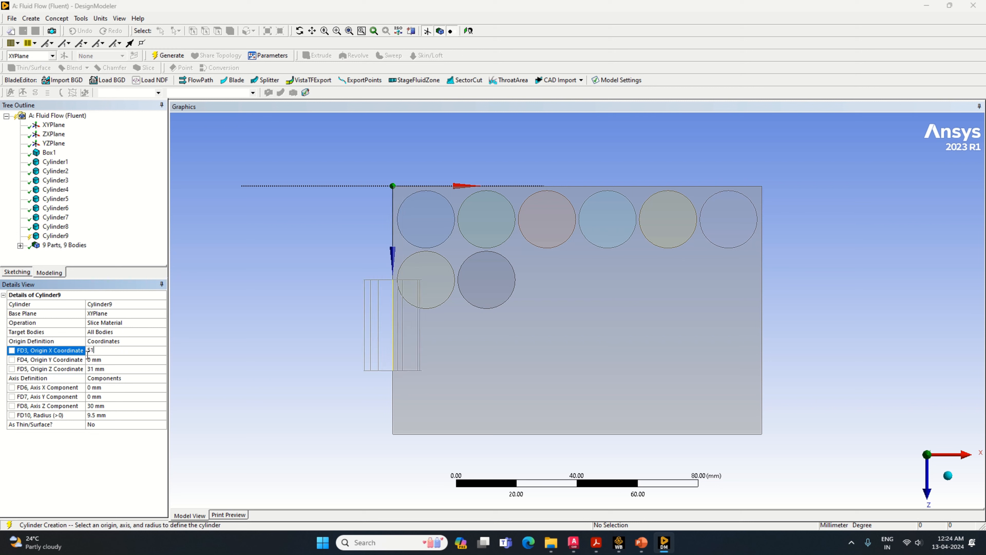
- Set the ninth cylinder's axis components to Y 65 mm and Z 0 mm, and generate the body
left_click(96, 397)
type("65")
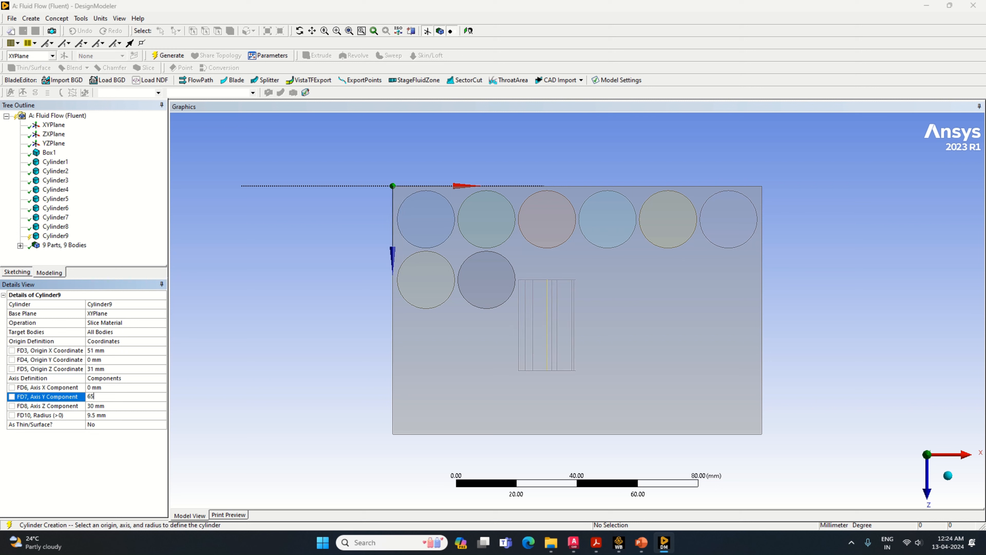
left_click(110, 406)
type("0")
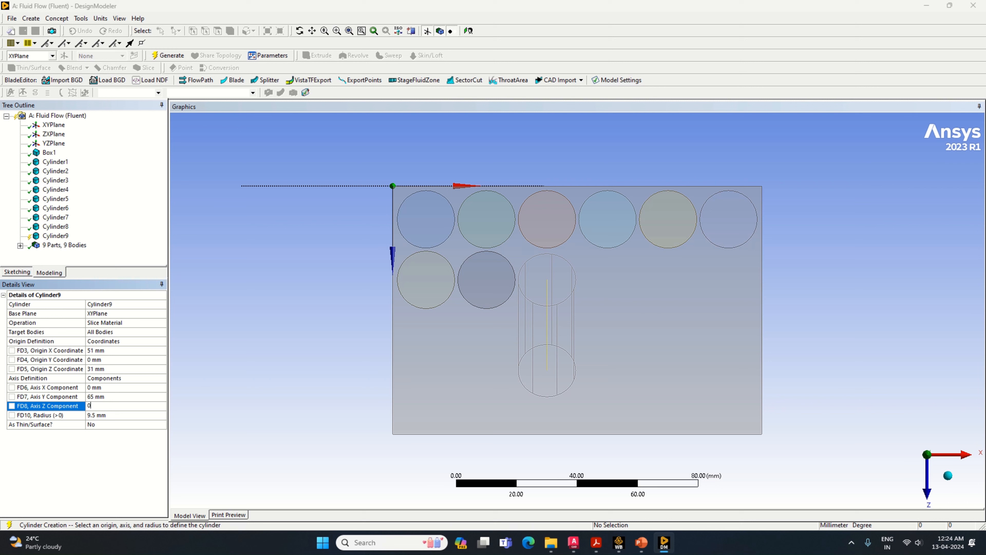
key("Return")
left_click(167, 56)
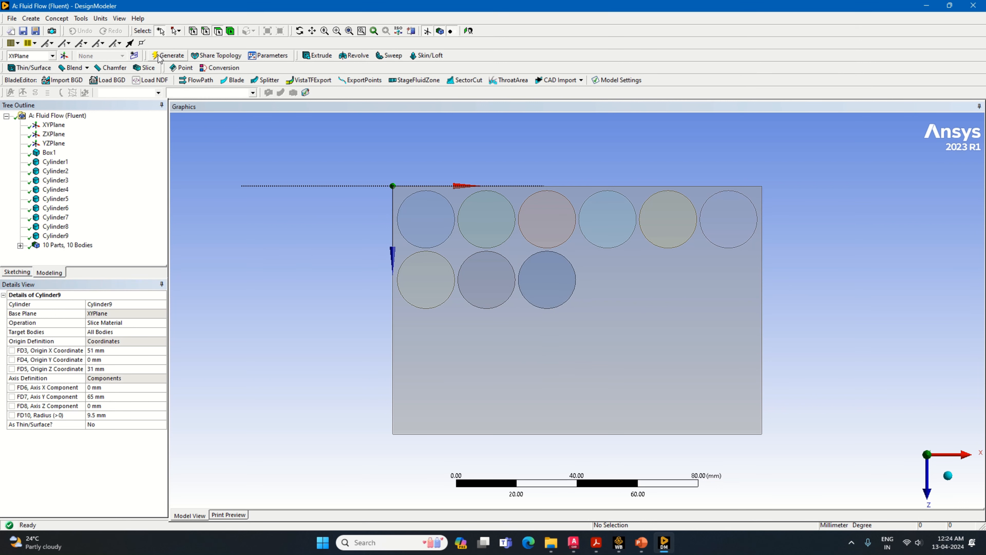
- Add a tenth cylinder primitive on the XY plane with its origin at Z 31 mm and X 71 mm
left_click(30, 18)
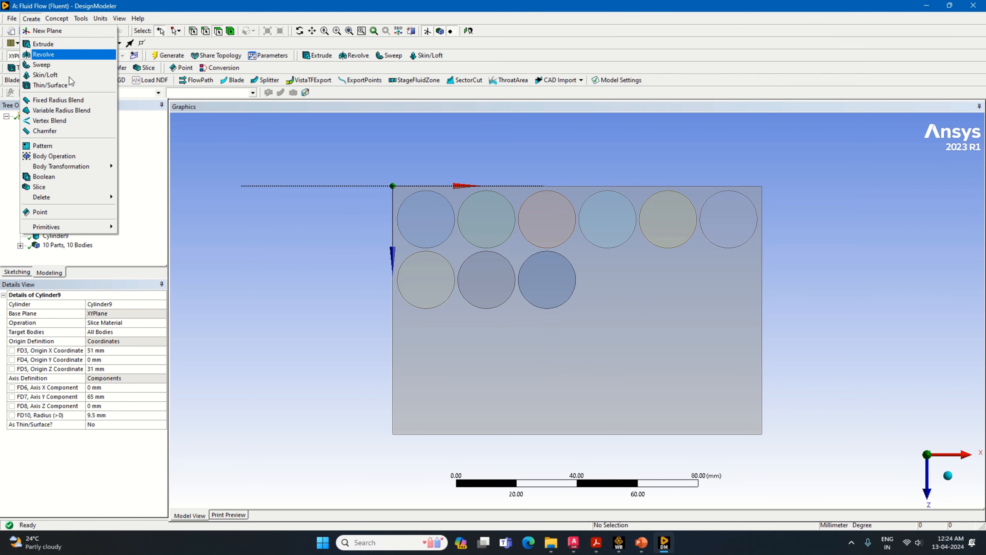
mouse_move(93, 229)
left_click(150, 258)
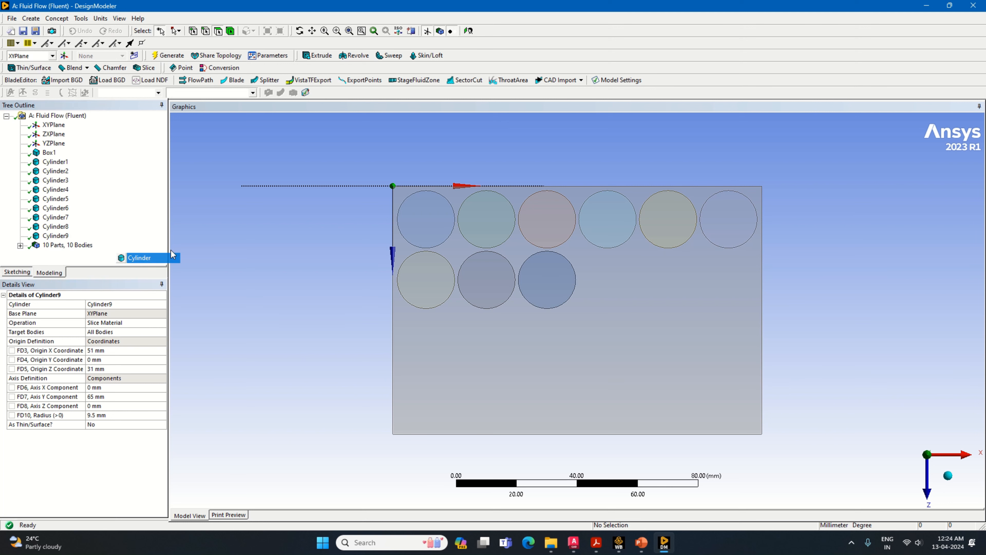
left_click(116, 359)
type("31")
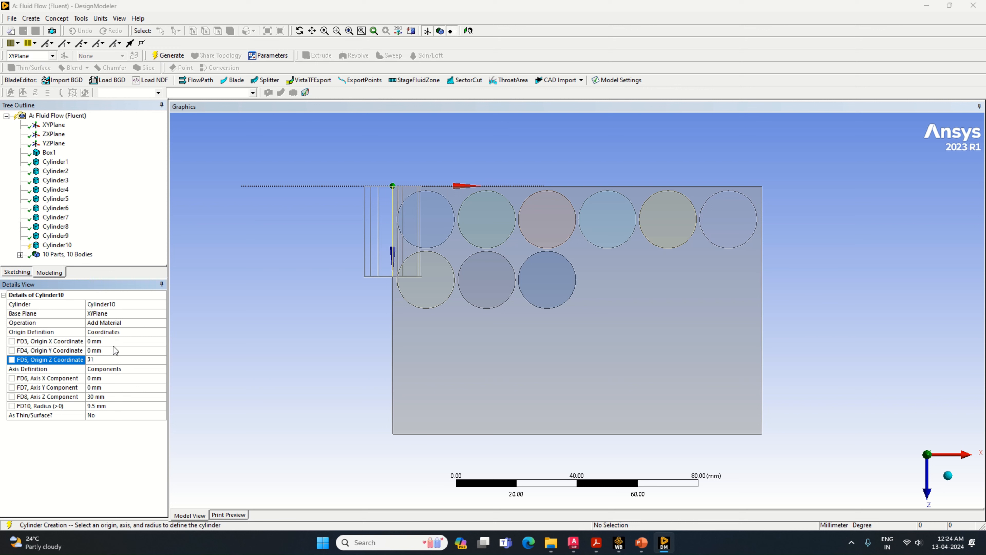
left_click(113, 343)
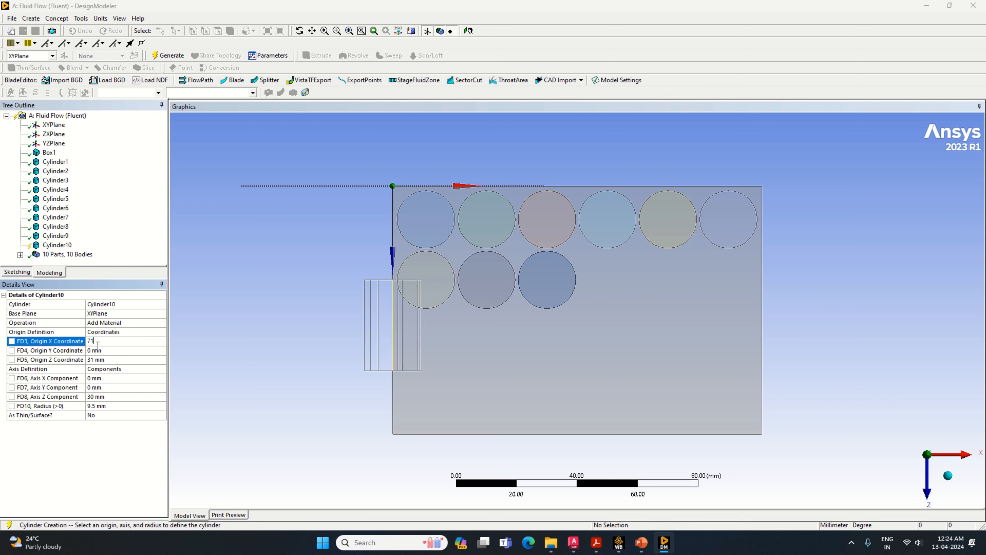
- Set the tenth cylinder's axis components to Y 65 mm and Z 0 mm
left_click(103, 387)
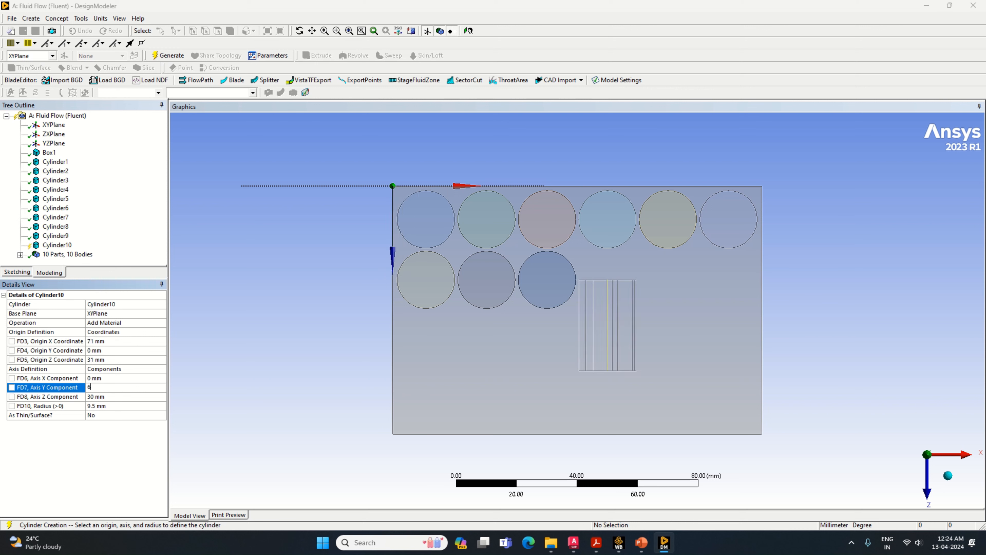
left_click(101, 396)
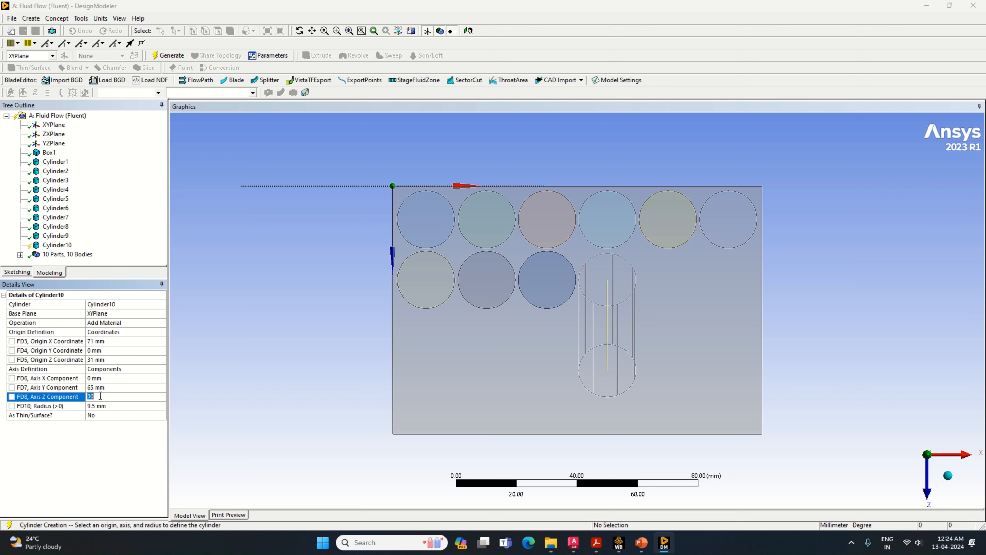
type("0")
- Change the tenth cylinder's operation to Slice Material and generate the body
left_click(165, 322)
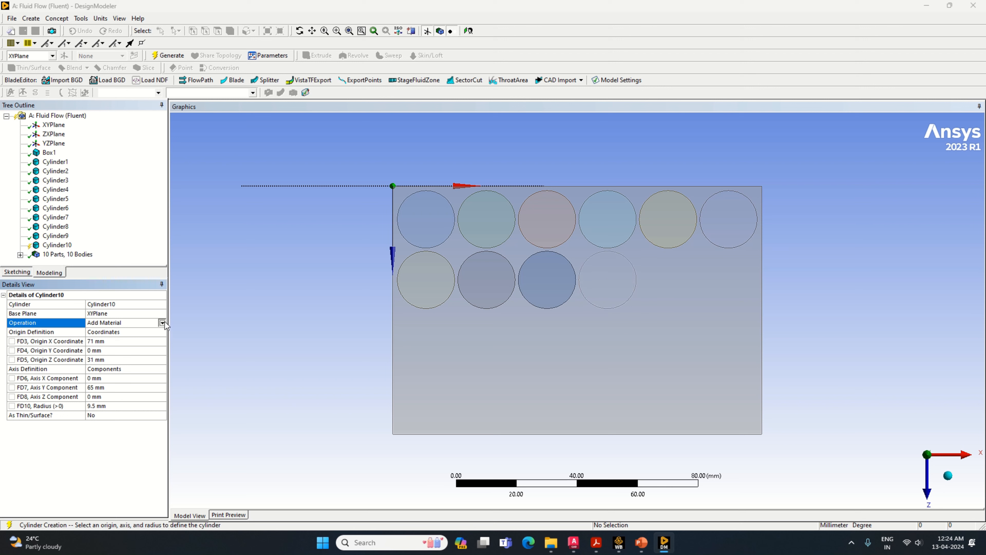
left_click(164, 322)
left_click(99, 344)
left_click(171, 55)
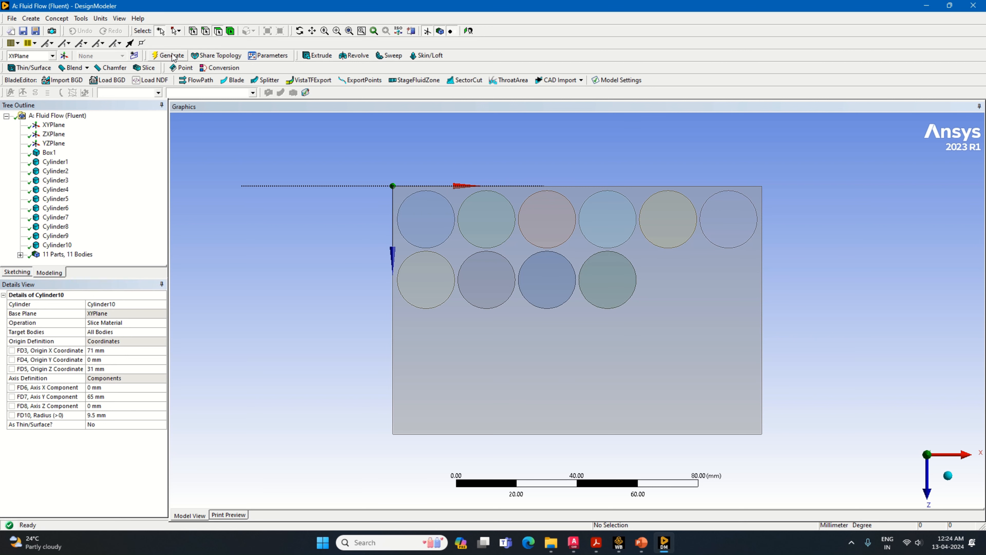
- Add an eleventh cylinder primitive on the XY plane with the Slice Material operation
left_click(32, 19)
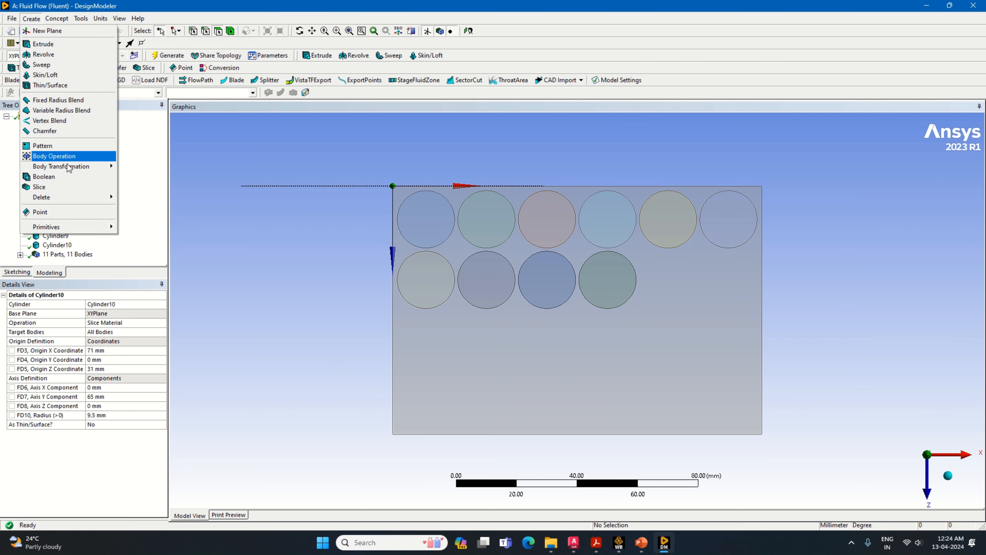
mouse_move(55, 223)
left_click(144, 258)
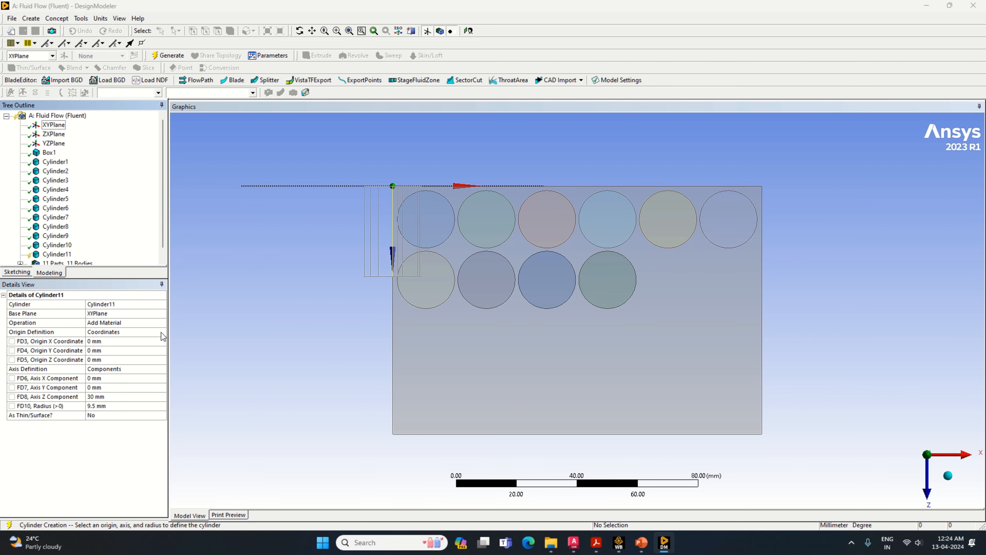
left_click(162, 324)
left_click(162, 324)
left_click(144, 345)
- Set the eleventh cylinder's origin coordinates to X 91 mm and Z 31 mm
left_click(127, 351)
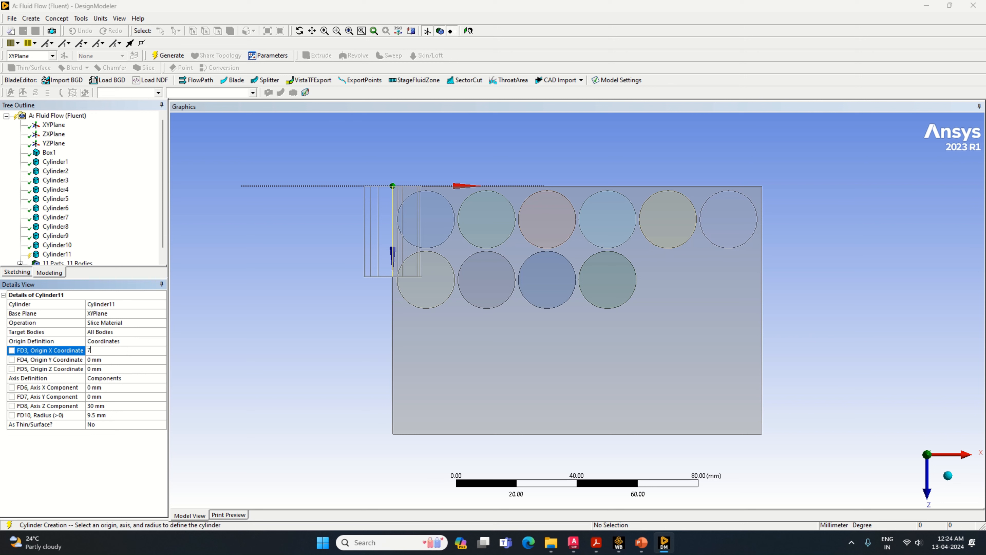
key("Return")
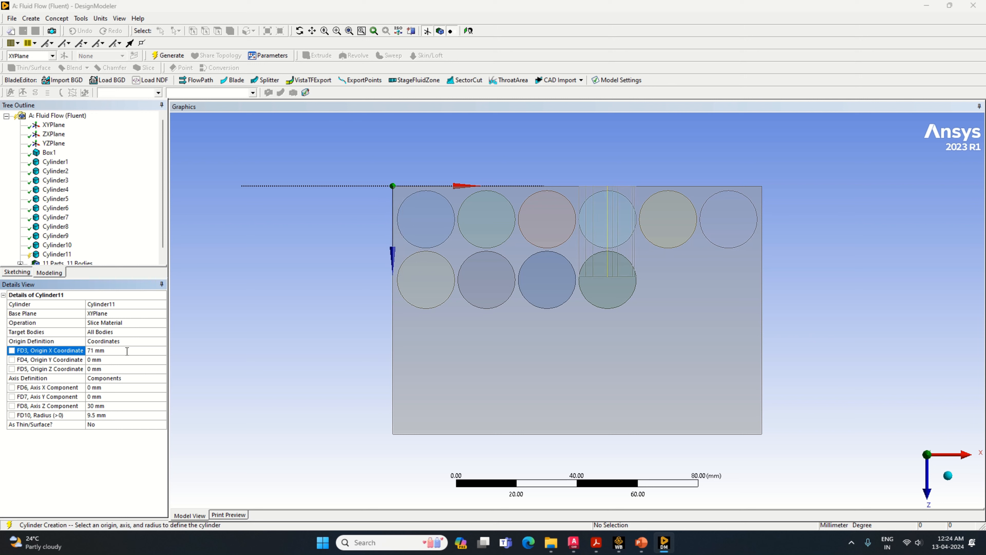
left_click(126, 351)
type("9")
left_click(139, 371)
type("31")
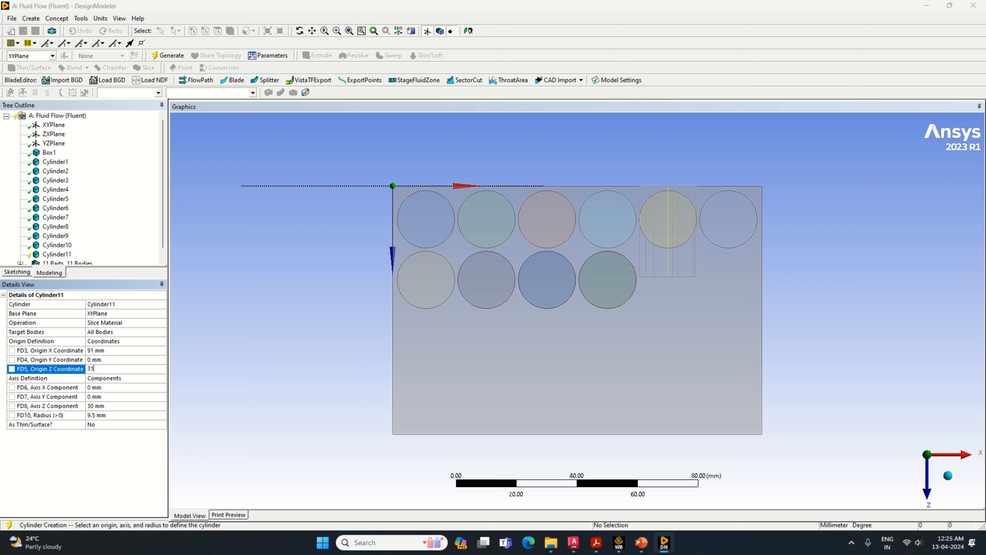
- Set the eleventh cylinder's axis components to Y 65 mm and Z 0 mm
left_click(121, 396)
type("65")
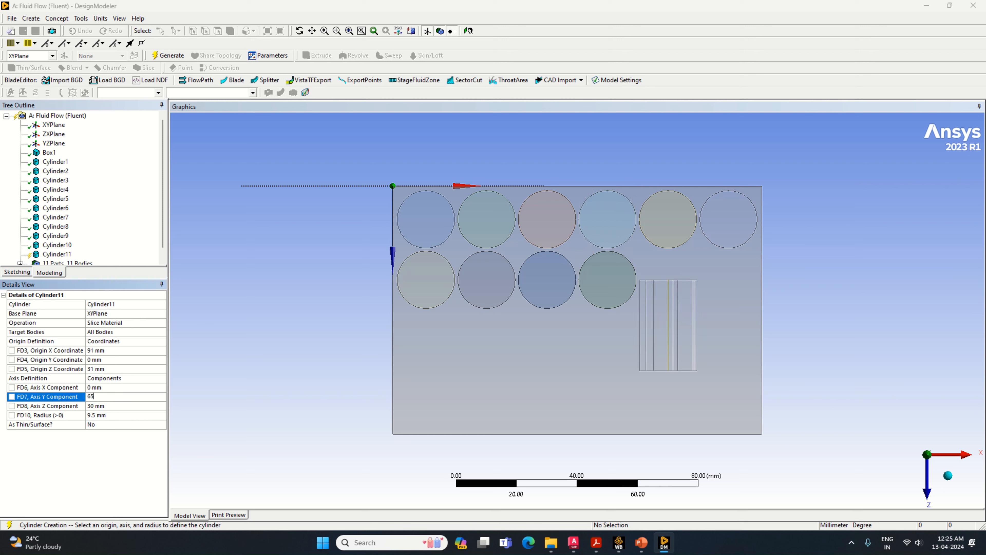
left_click(103, 406)
type("0")
key("Return")
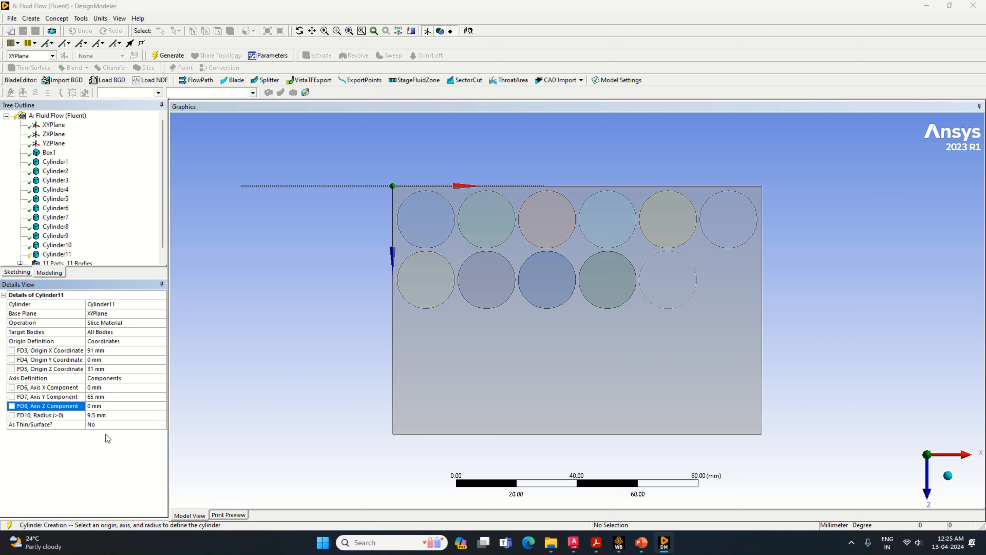
- Generate the eleventh cylinder and add a twelfth cylinder primitive on the XY plane with the Slice Material operation
left_click(181, 52)
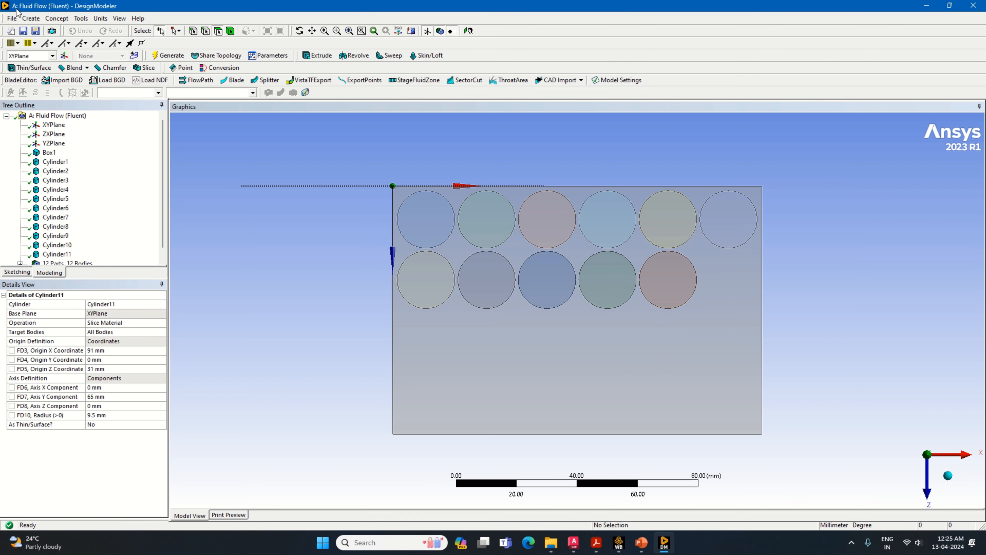
left_click(31, 19)
mouse_move(97, 231)
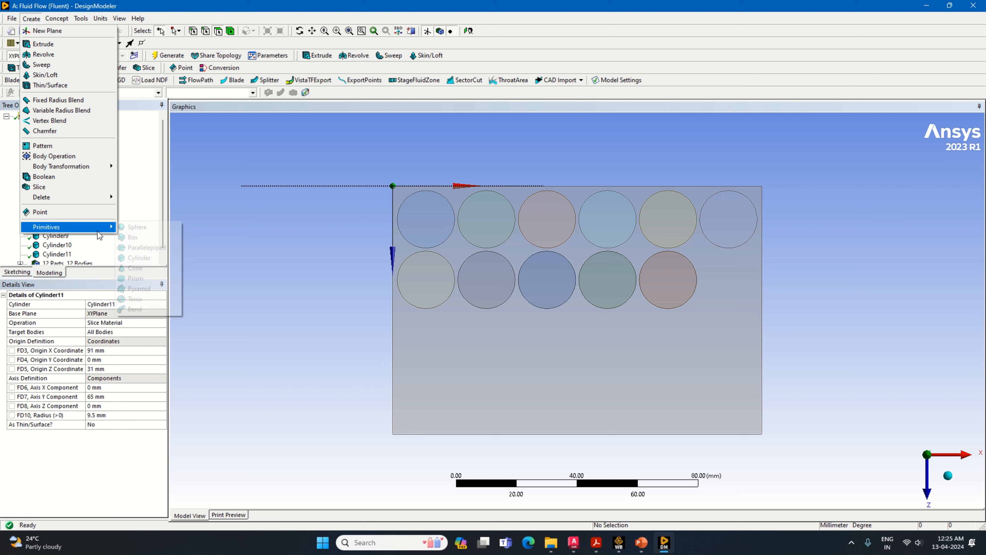
left_click(159, 258)
left_click(161, 323)
left_click(162, 323)
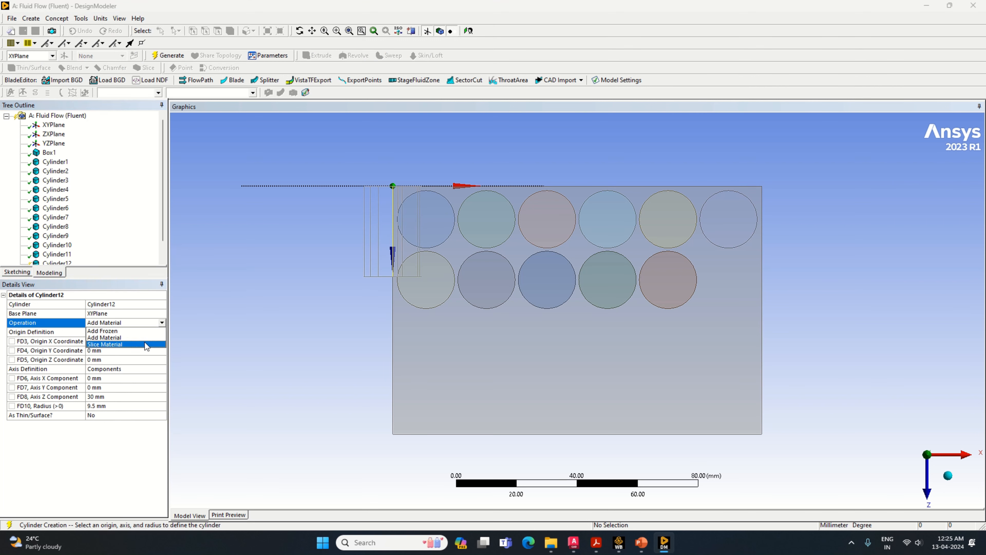
left_click(145, 342)
- Set the twelfth cylinder's origin coordinates to X 111 mm and Z 31 mm
left_click(121, 350)
type("111")
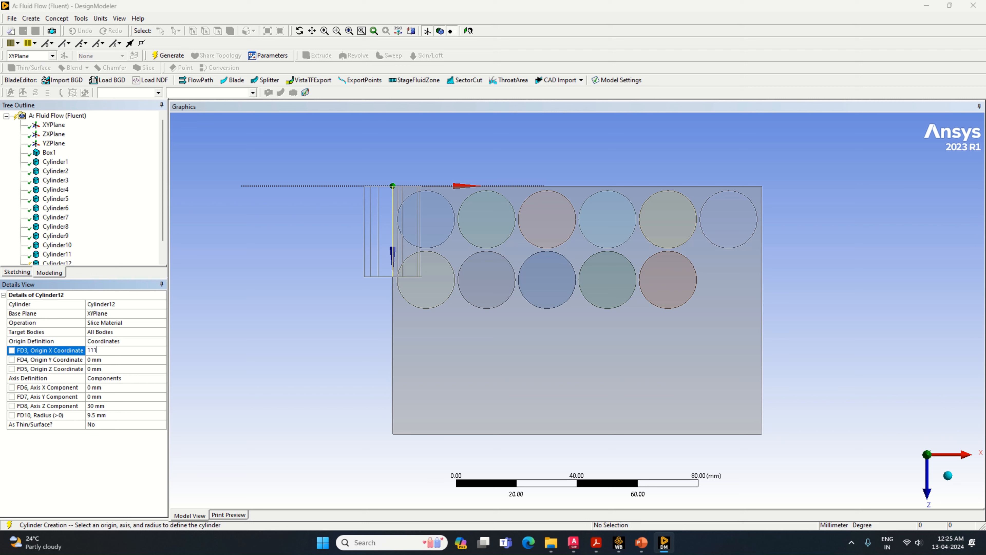
left_click(105, 369)
type("31")
- Set the twelfth cylinder's axis components to Y 65 mm and Z 0 mm and generate the body
left_click(99, 396)
type("65")
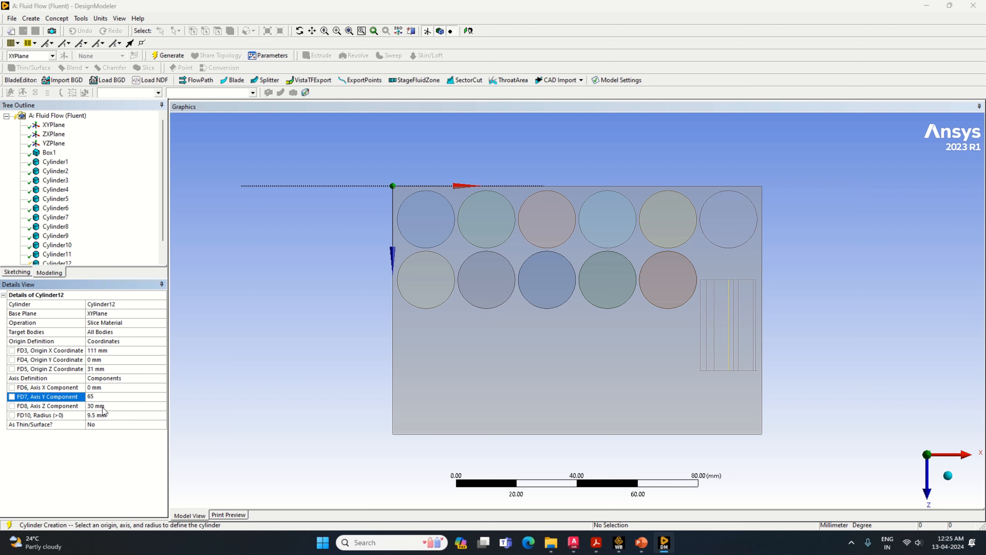
left_click(102, 407)
type("0")
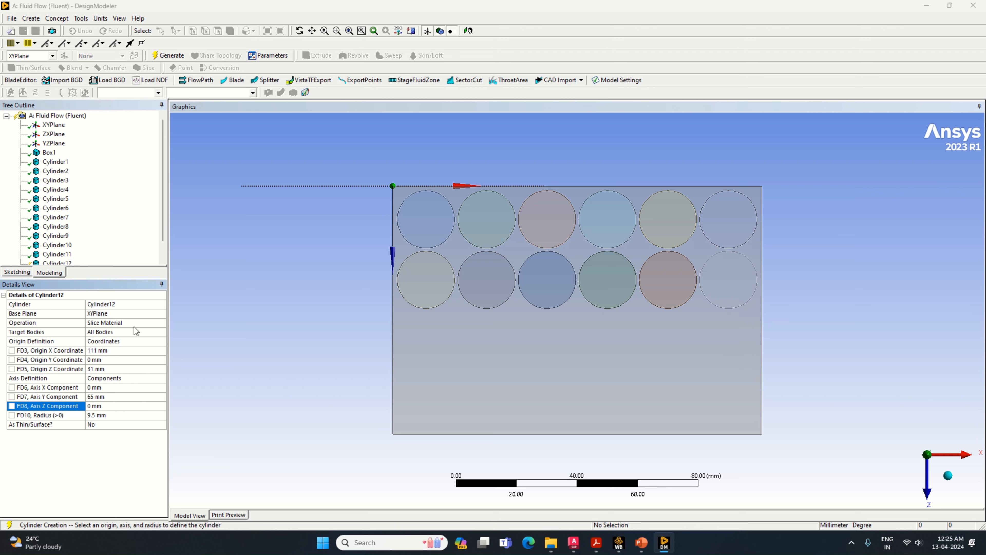
left_click(168, 62)
left_click(167, 58)
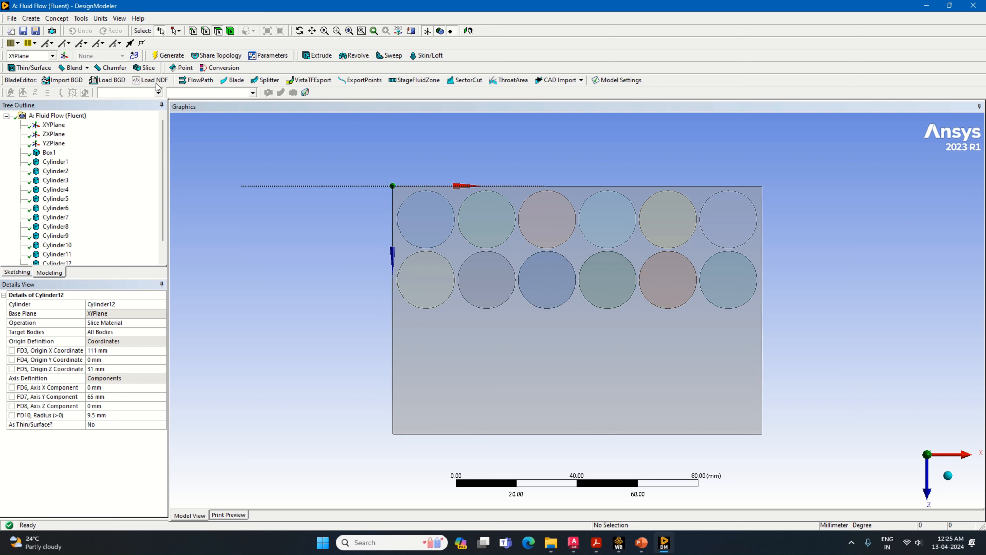
- Add a thirteenth cylinder primitive on the XY plane with the Slice Material operation
left_click(31, 18)
mouse_move(56, 232)
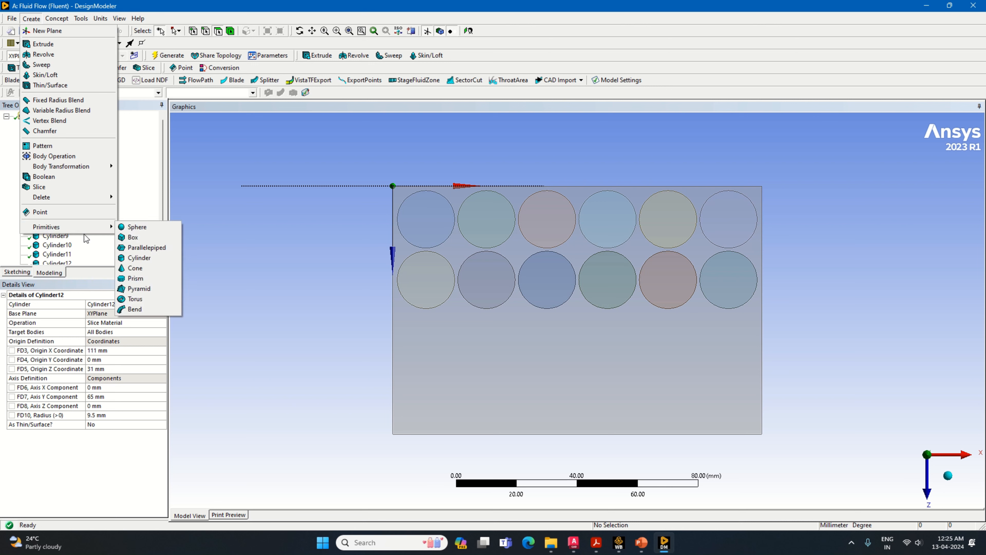
left_click(134, 258)
left_click(163, 323)
left_click(145, 341)
- Set the thirteenth cylinder's origin coordinates to X 11 mm and Z 51 mm
left_click(114, 350)
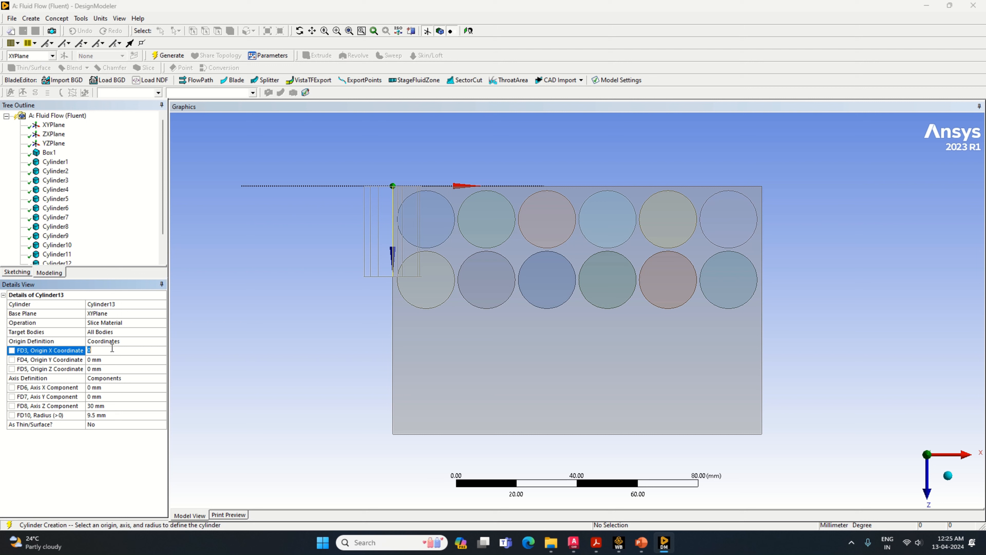
type("11")
left_click(99, 368)
type("5")
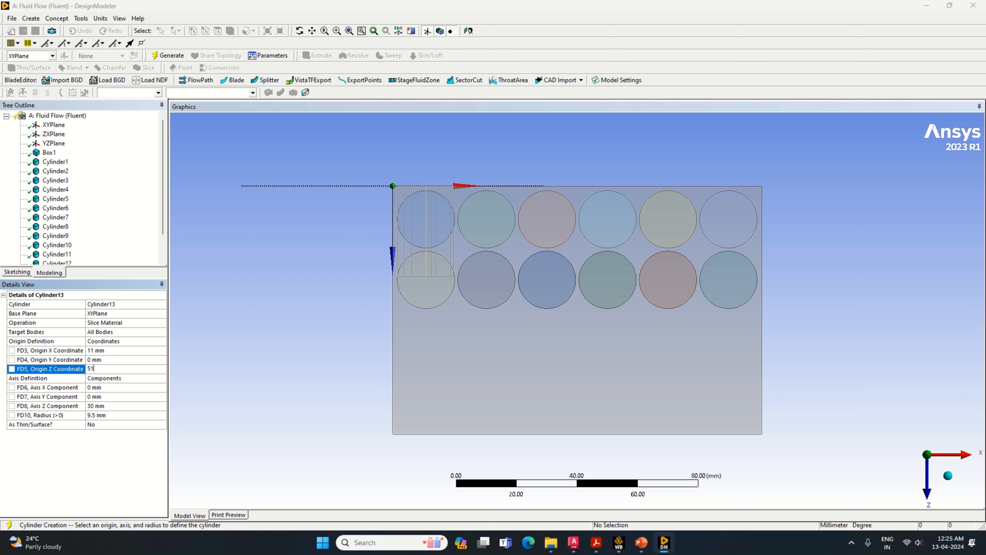
key("Return")
- Set the thirteenth cylinder's axis components to Y 65 mm and Z 0 mm and generate the body
left_click(94, 396)
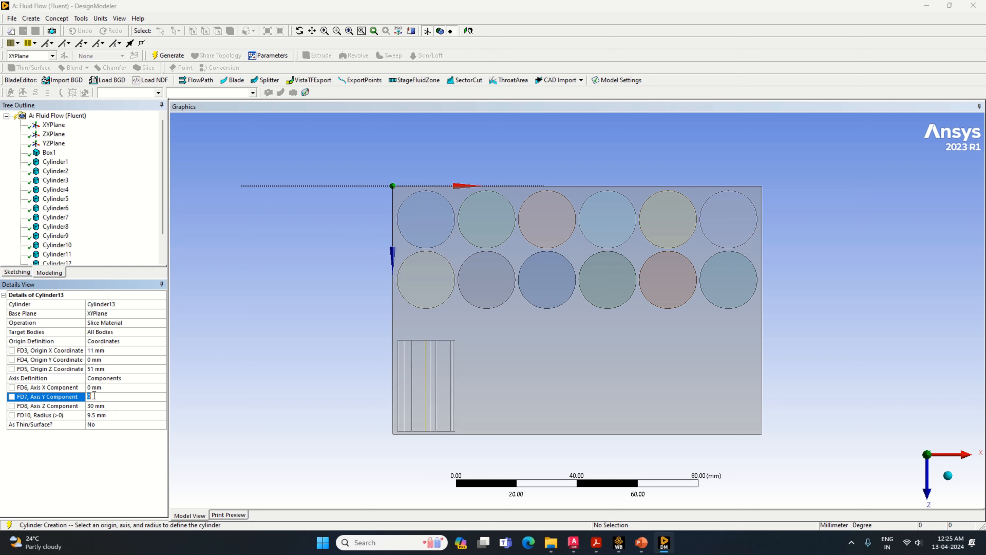
type("65")
left_click(105, 405)
type("0")
key("Return")
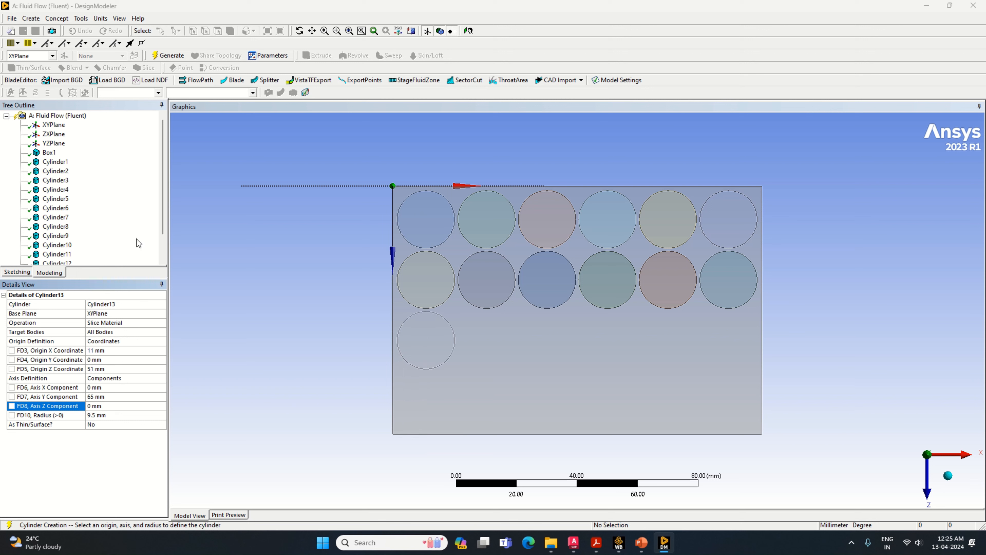
left_click(178, 57)
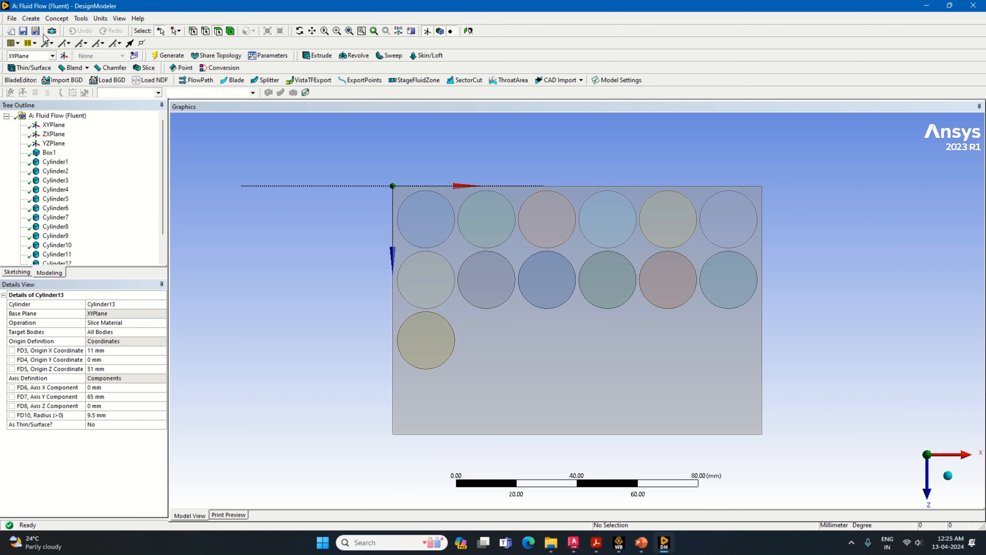
- Add a fourteenth cylinder primitive on the XY plane with the Slice Material operation
left_click(31, 18)
mouse_move(75, 229)
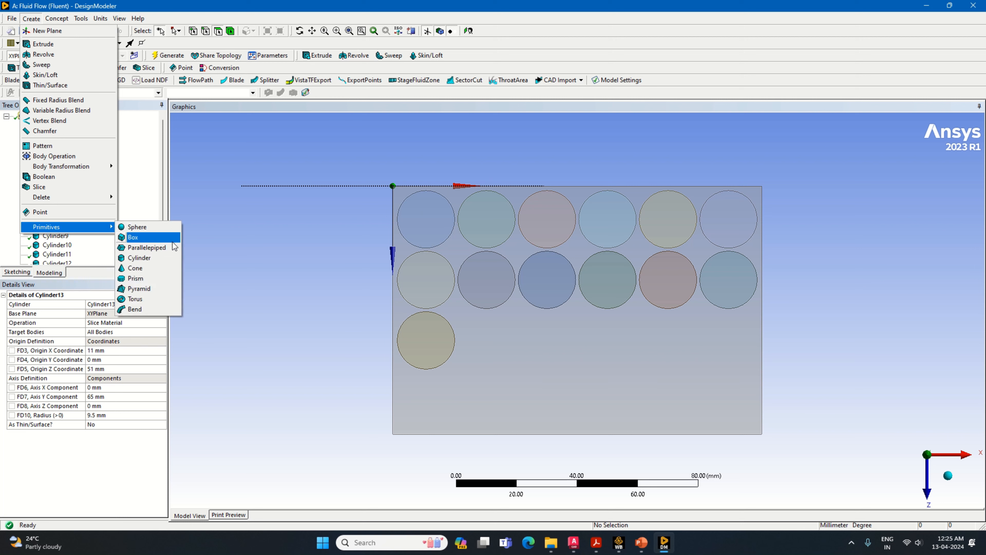
left_click(132, 258)
left_click(160, 325)
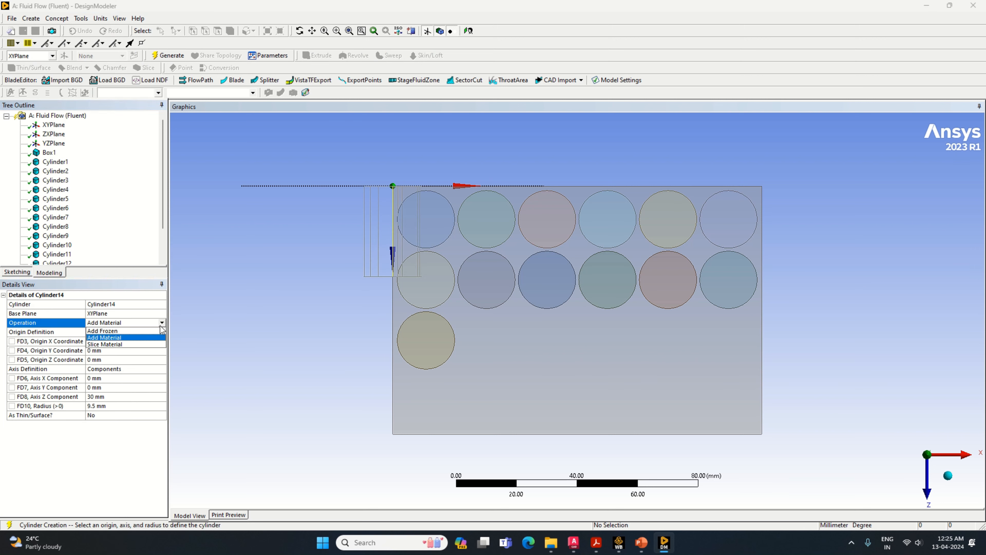
left_click(118, 350)
- Set the fourteenth cylinder's origin coordinates to X 31 mm and Z 51 mm
left_click(111, 360)
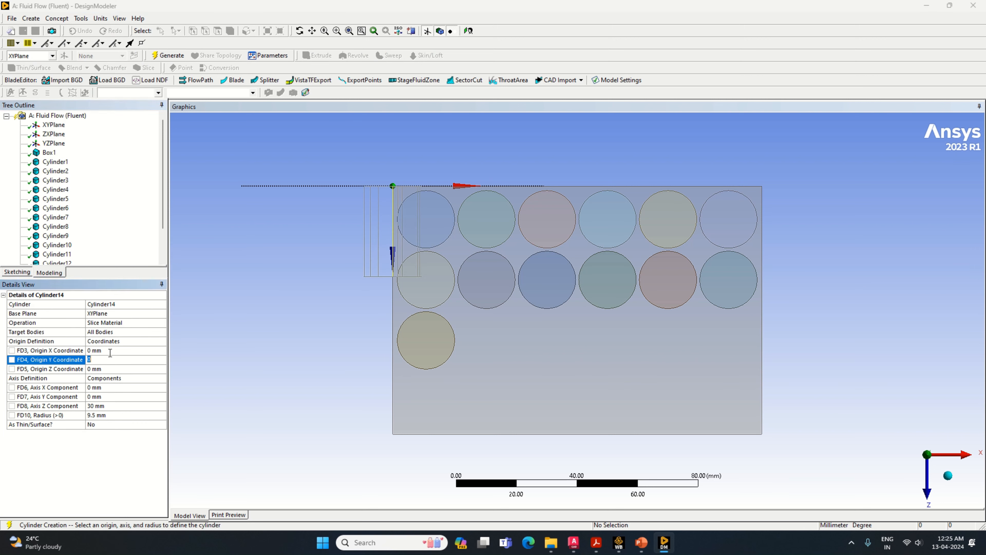
left_click(111, 350)
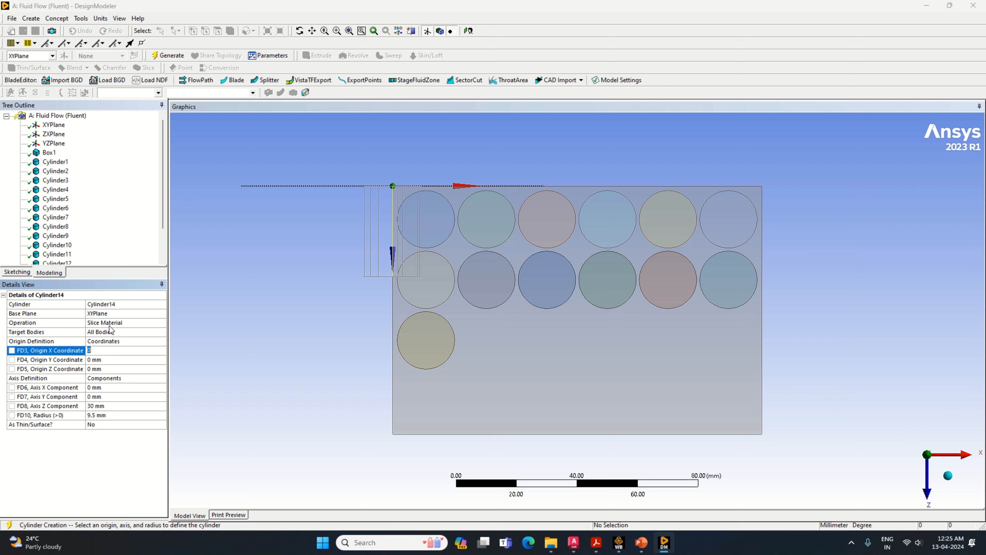
type("31")
left_click(114, 367)
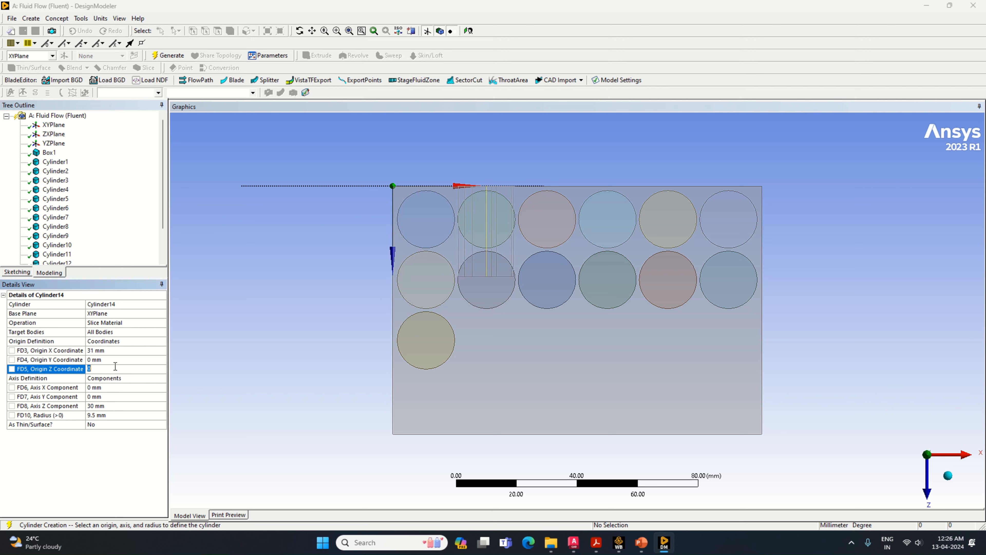
type("51")
key("Return")
- Set the fourteenth cylinder's axis components to Y 65 mm and Z 0 mm and generate the body
left_click(109, 396)
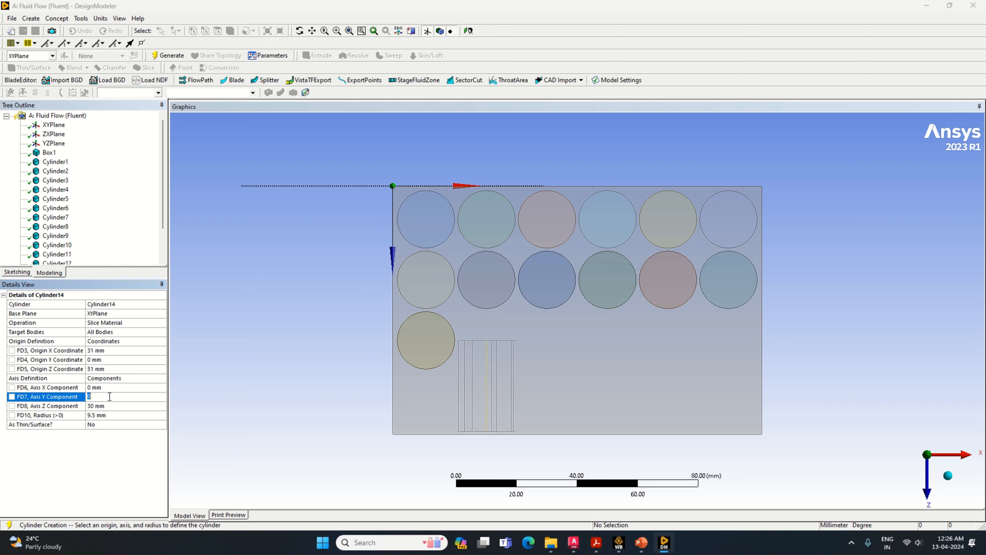
type("65")
key("Return")
left_click(101, 407)
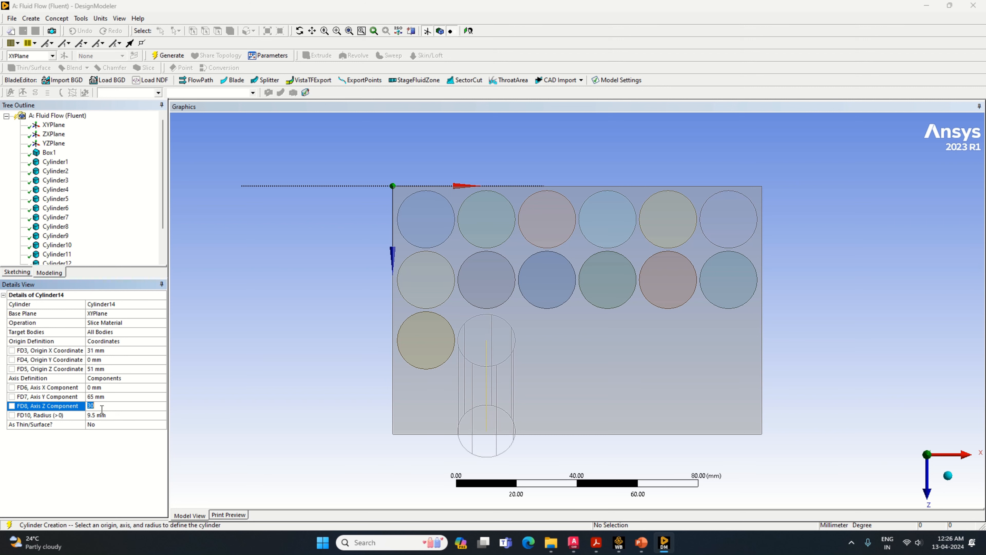
type("0")
left_click(171, 56)
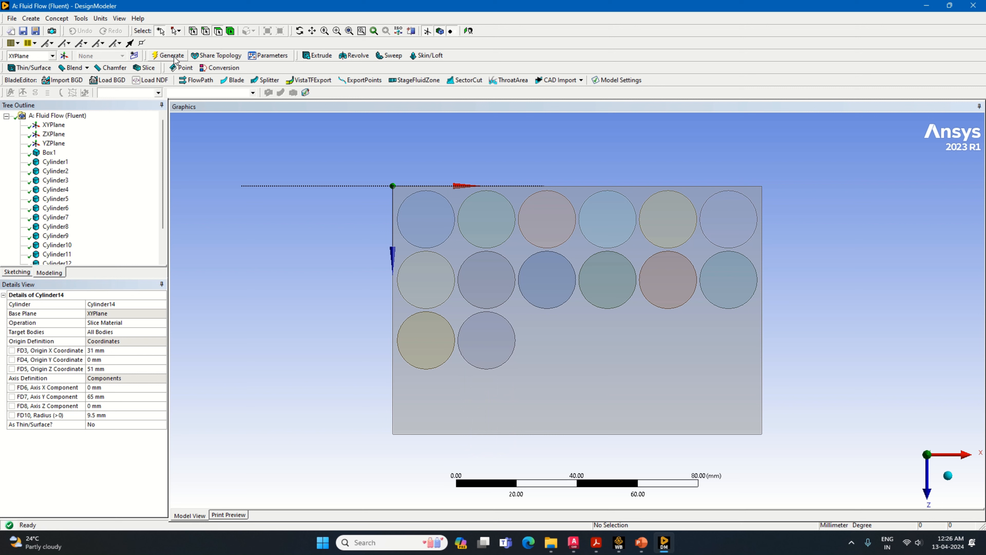
left_click(38, 19)
mouse_move(97, 231)
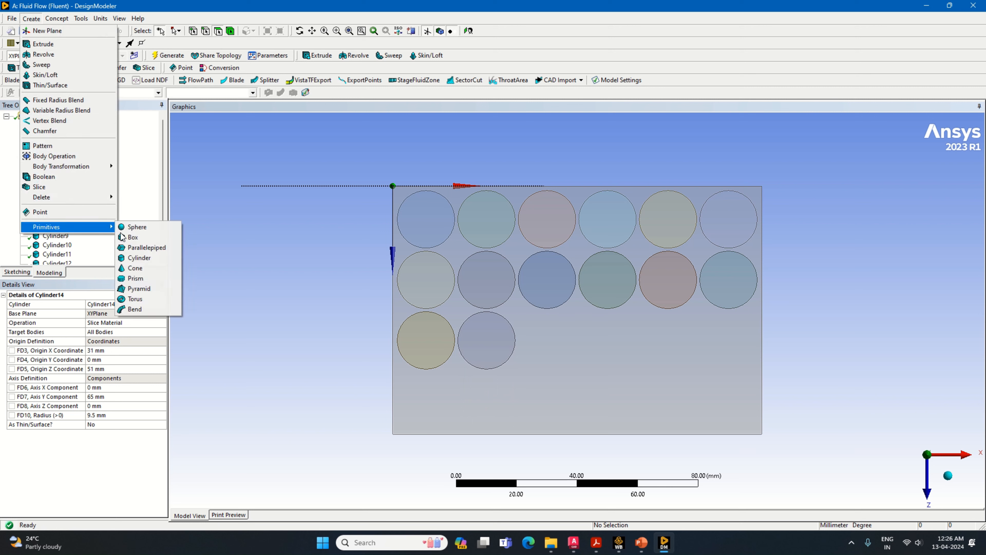
left_click(142, 251)
scroll(76, 231, "down", 2)
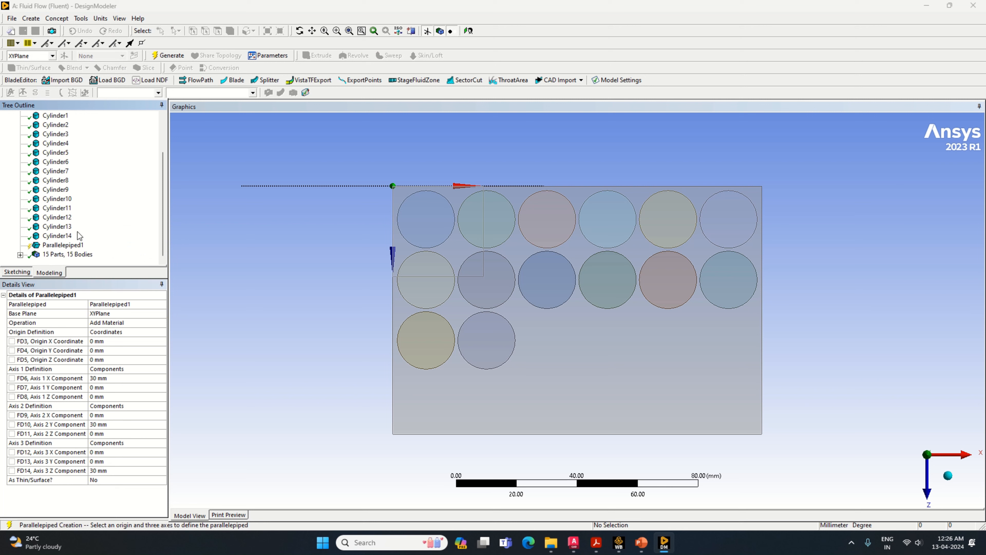
right_click(63, 245)
left_click(89, 253)
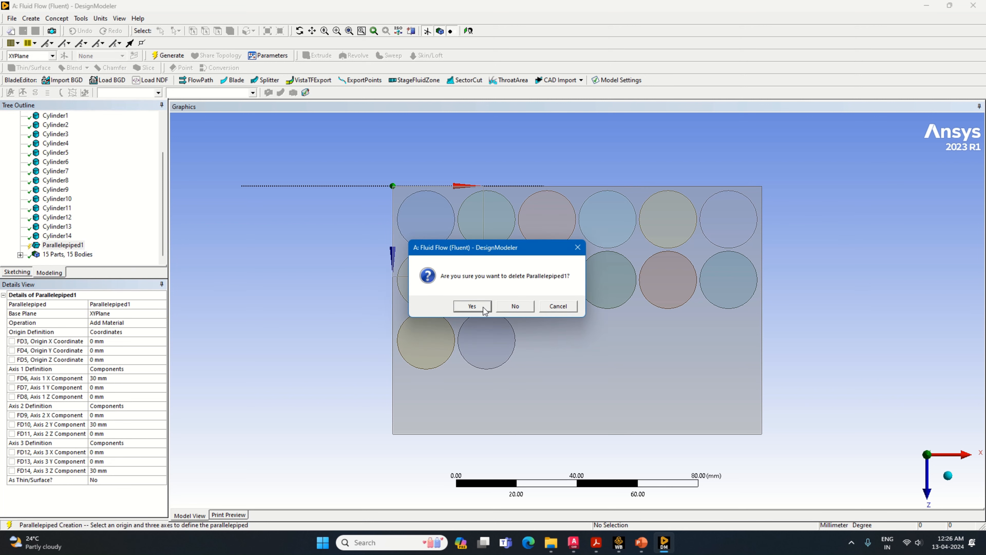
left_click(472, 306)
- Add a fifteenth cylinder primitive on the XY plane with the Slice Material operation
left_click(31, 19)
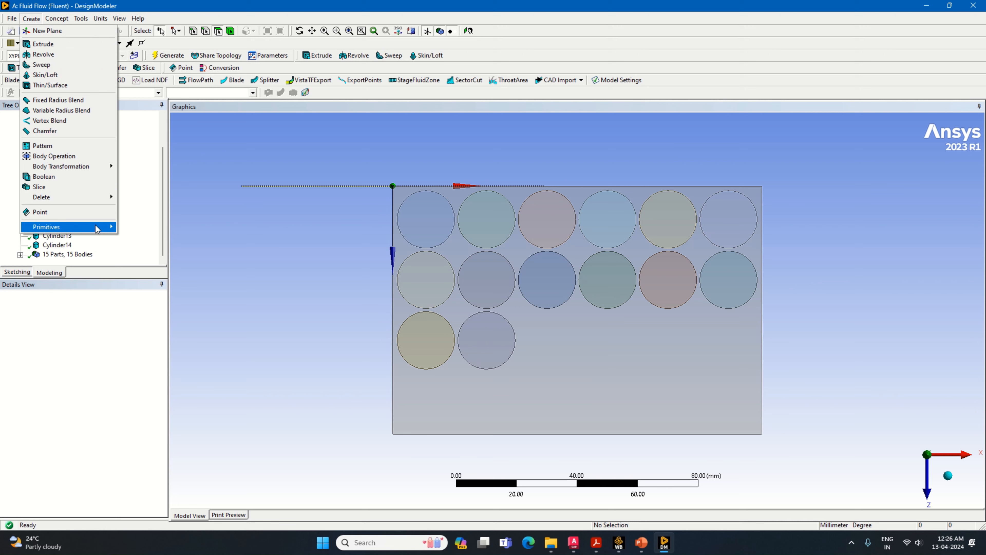
mouse_move(97, 227)
left_click(146, 260)
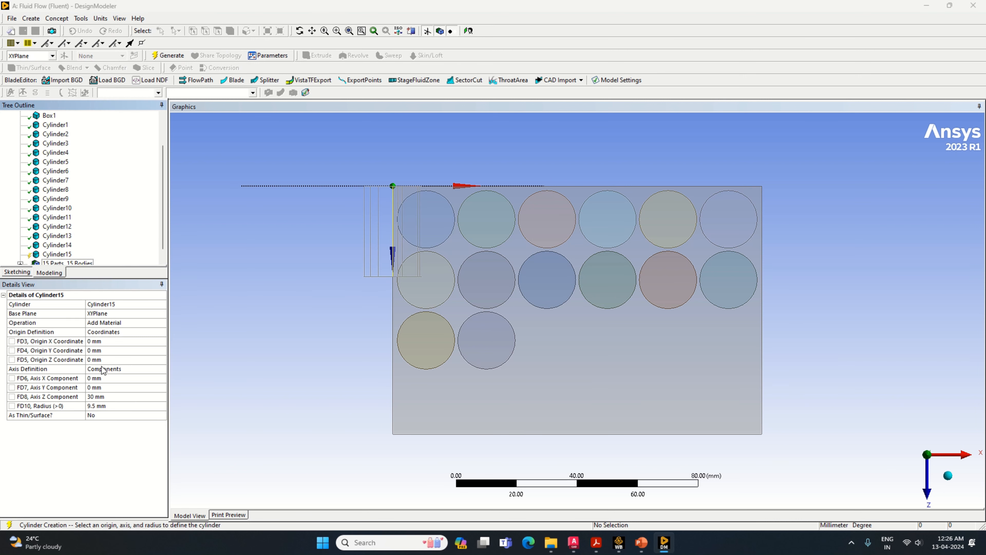
left_click(112, 340)
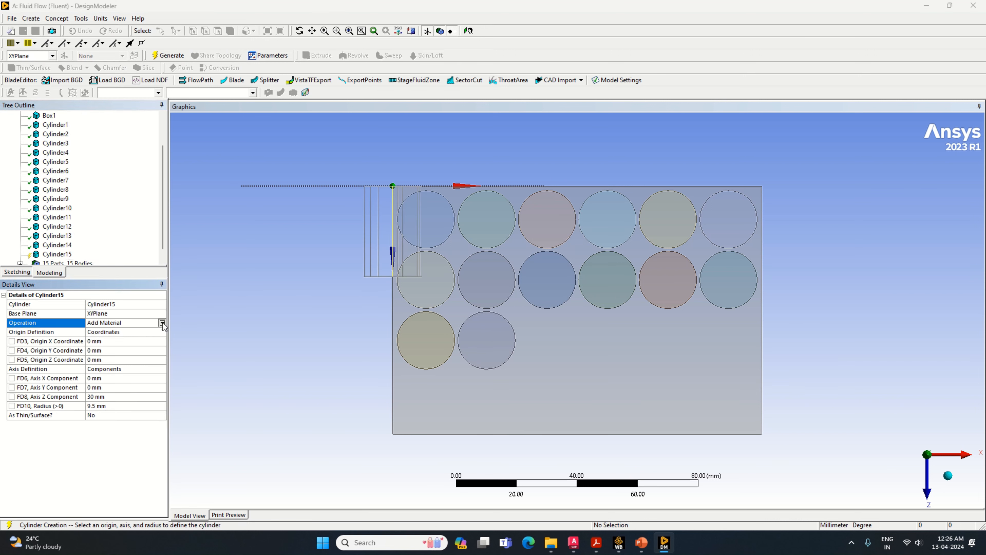
left_click(162, 322)
left_click(144, 343)
- Set the fifteenth cylinder's origin coordinates to X 51 mm and Z 51 mm
left_click(100, 348)
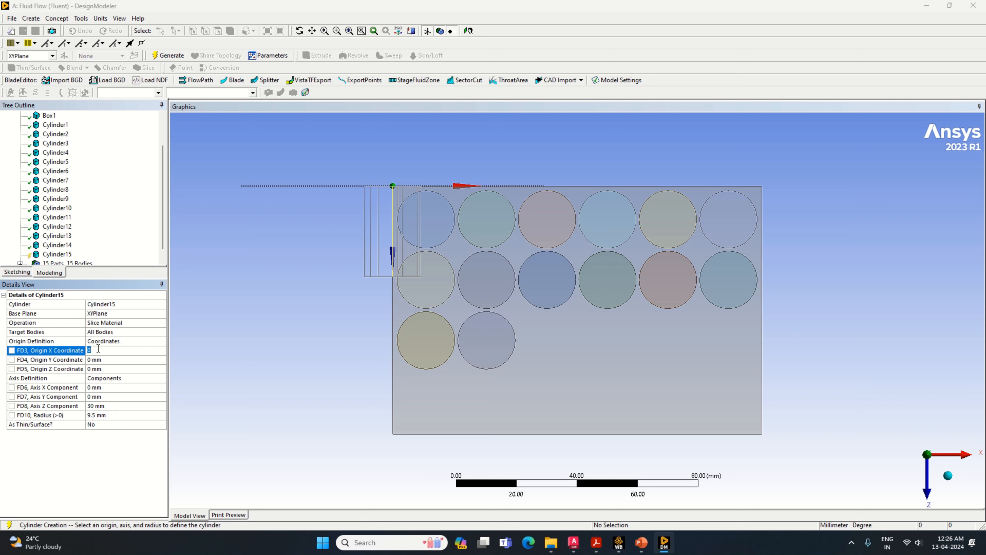
type("5")
left_click(95, 369)
type("51")
key("Return")
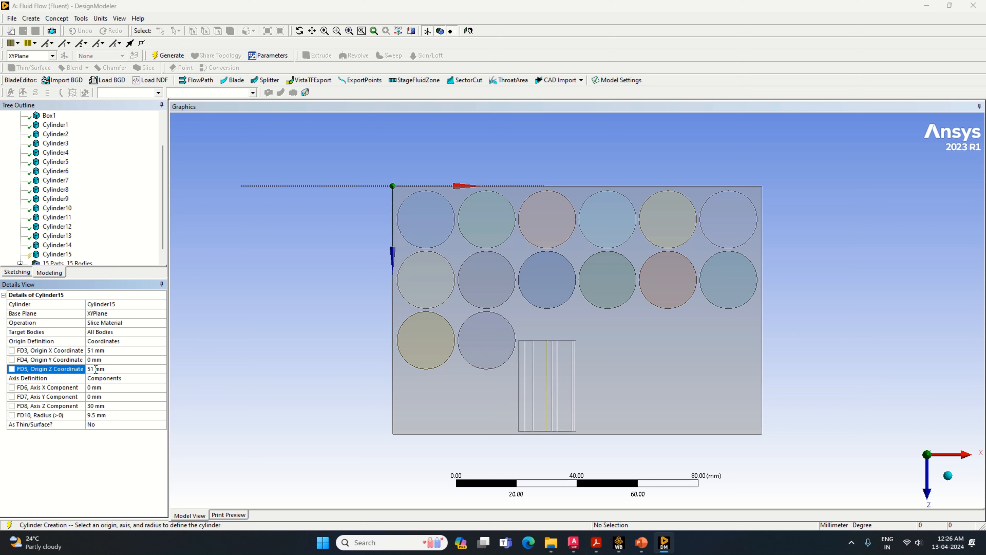
- Set the fifteenth cylinder's axis components to Y 65 mm and Z 0 mm and generate the body
left_click(99, 397)
type("65")
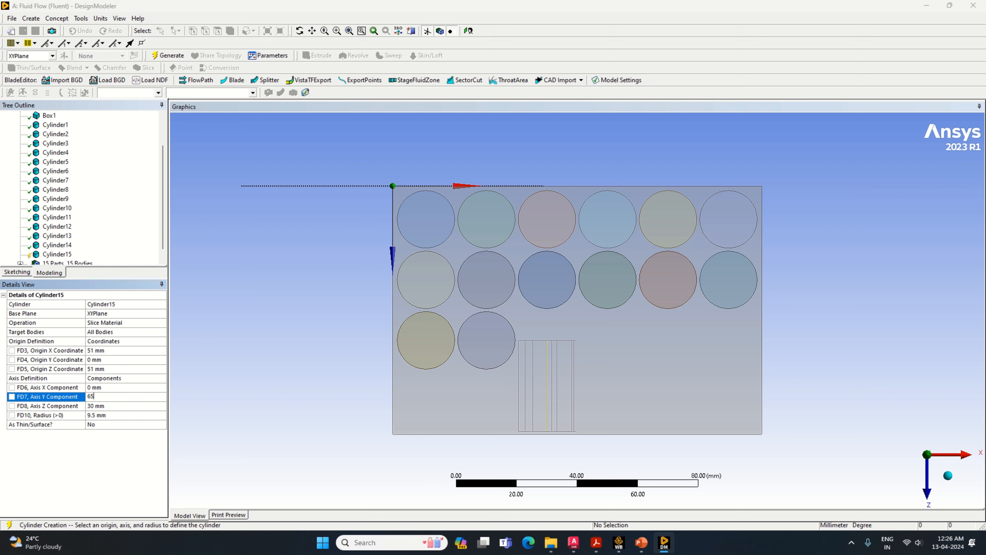
left_click(112, 409)
type("0")
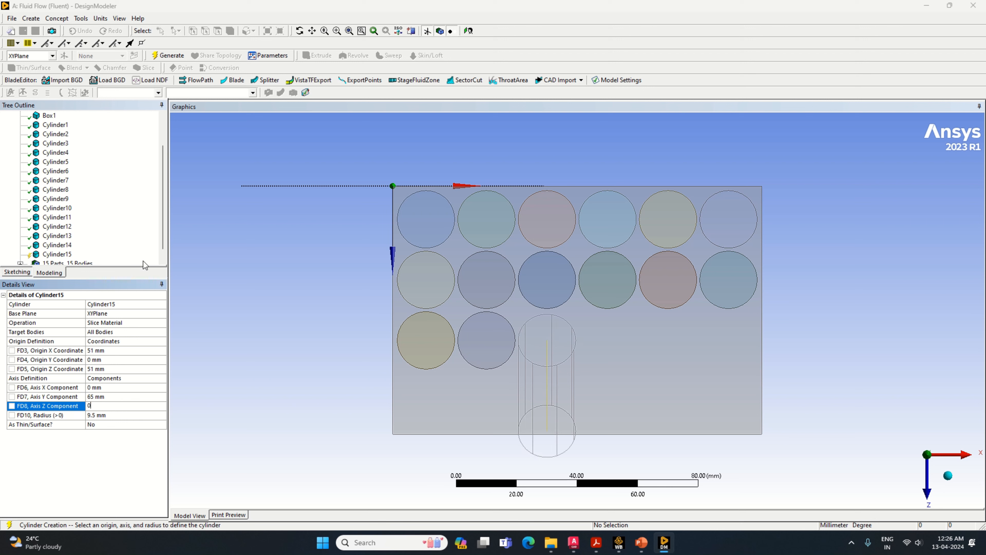
left_click(169, 55)
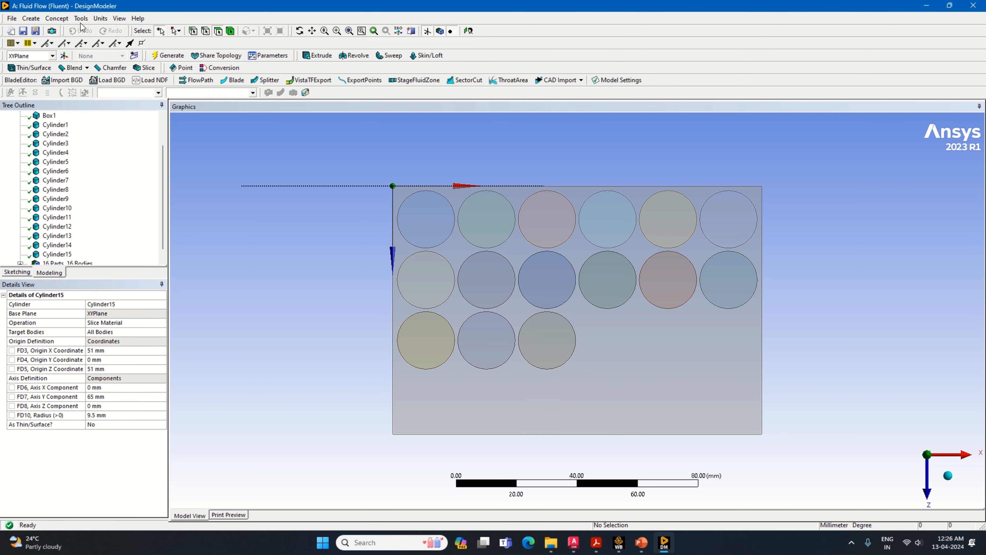
- Add a sixteenth cylinder primitive on the XY plane with the Slice Material operation
left_click(31, 19)
mouse_move(92, 228)
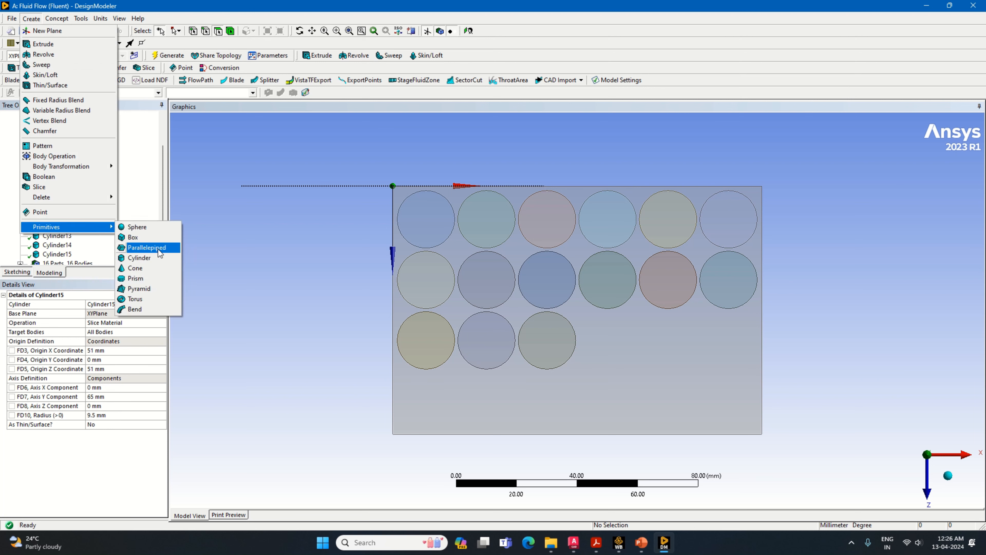
left_click(139, 258)
left_click(161, 323)
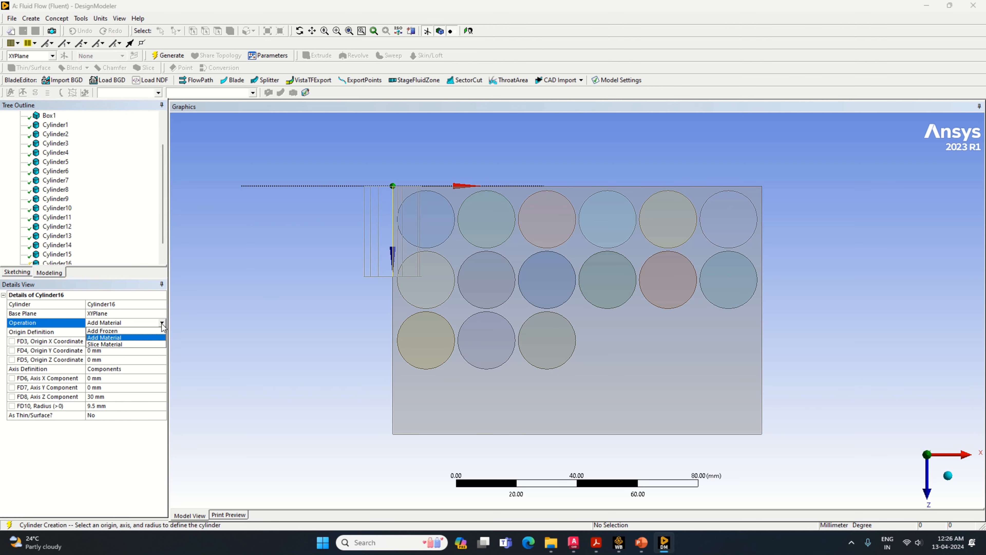
left_click(141, 344)
- Set the sixteenth cylinder's origin coordinates to X 71 mm and Z 51 mm
left_click(111, 350)
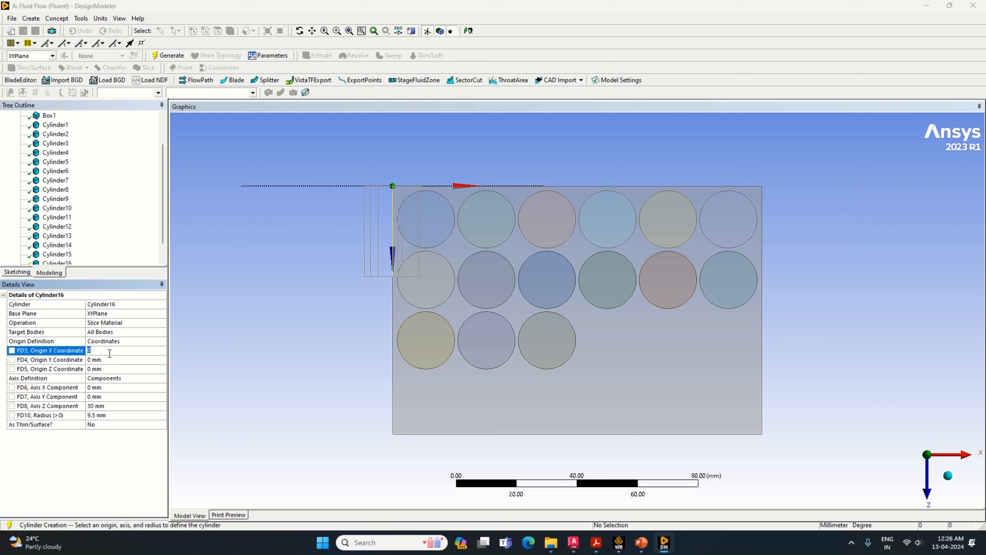
type("5")
type("71")
left_click(109, 369)
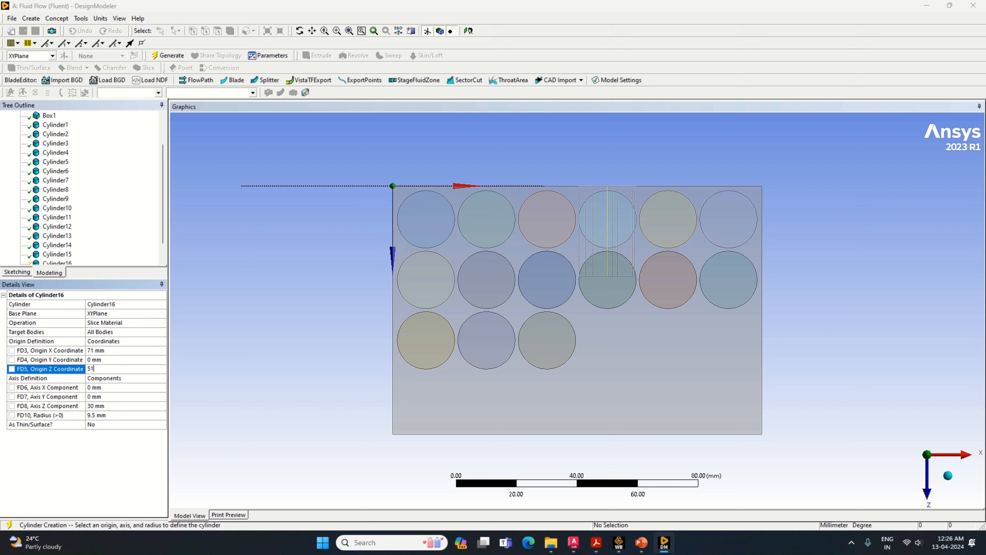
type("51")
- Set the sixteenth cylinder's axis components to Y 65 mm and Z 0 mm and generate the body
left_click(100, 396)
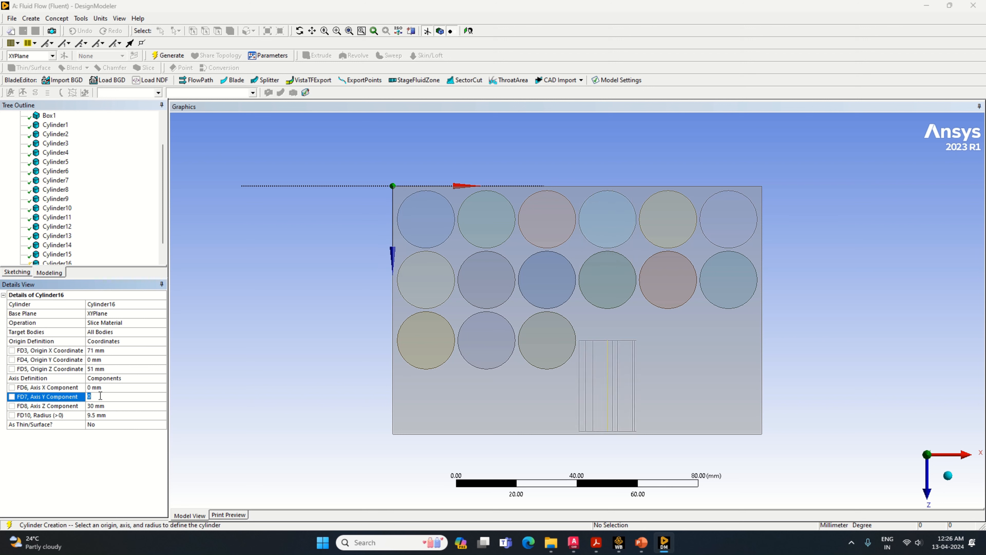
type("65")
left_click(104, 405)
type("0")
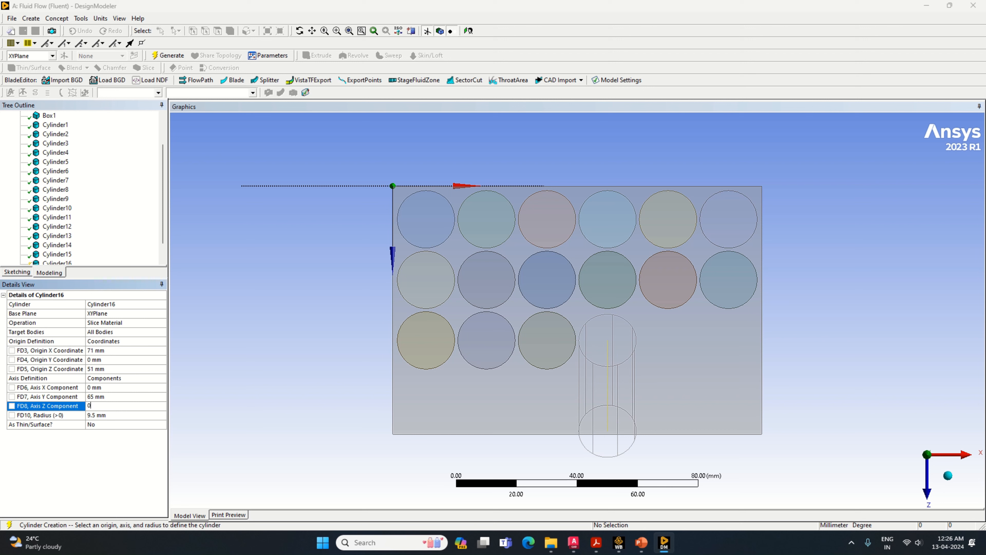
key("Return")
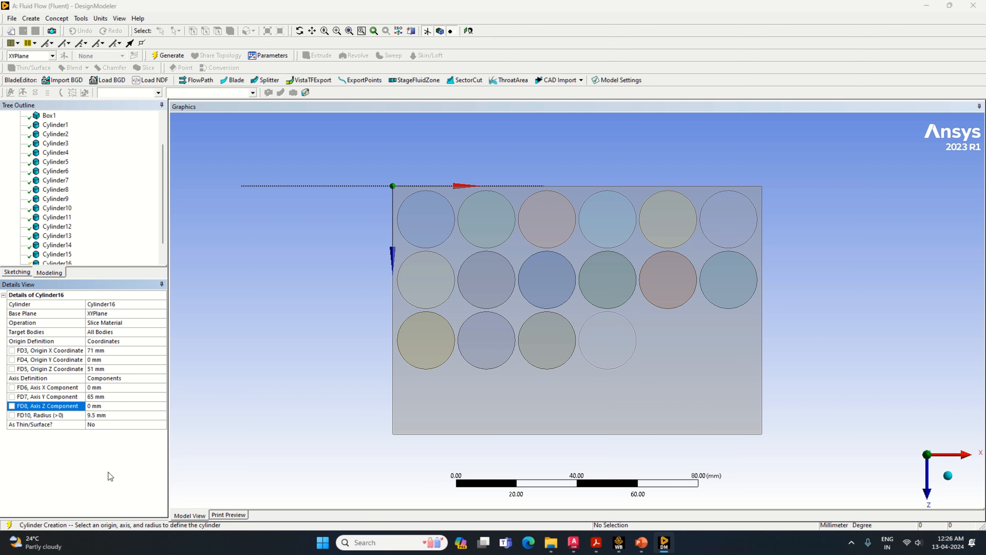
left_click(164, 57)
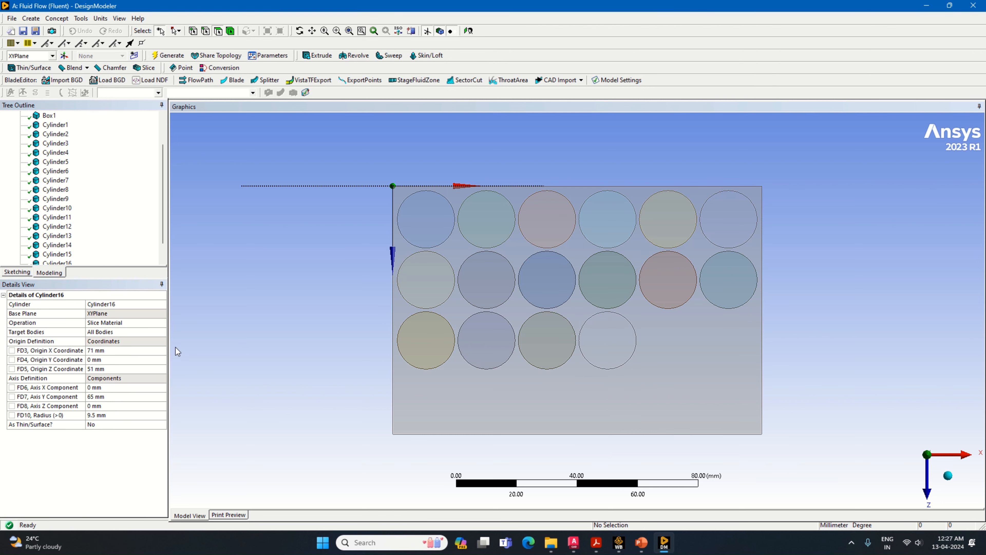
left_click(644, 371)
left_click(617, 352)
left_click(563, 348)
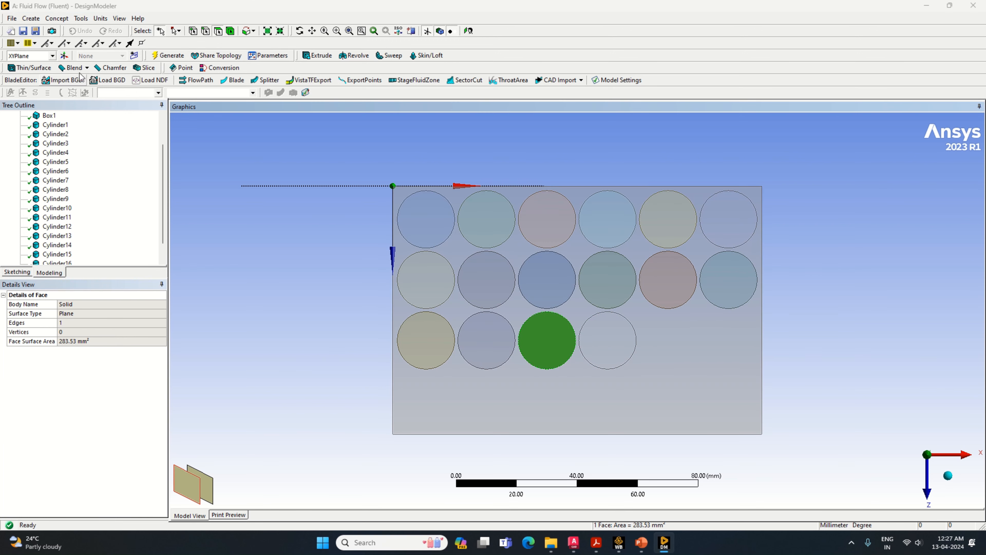
- Add a seventeenth cylinder primitive on the XY plane with the Slice Material operation
left_click(38, 19)
mouse_move(62, 226)
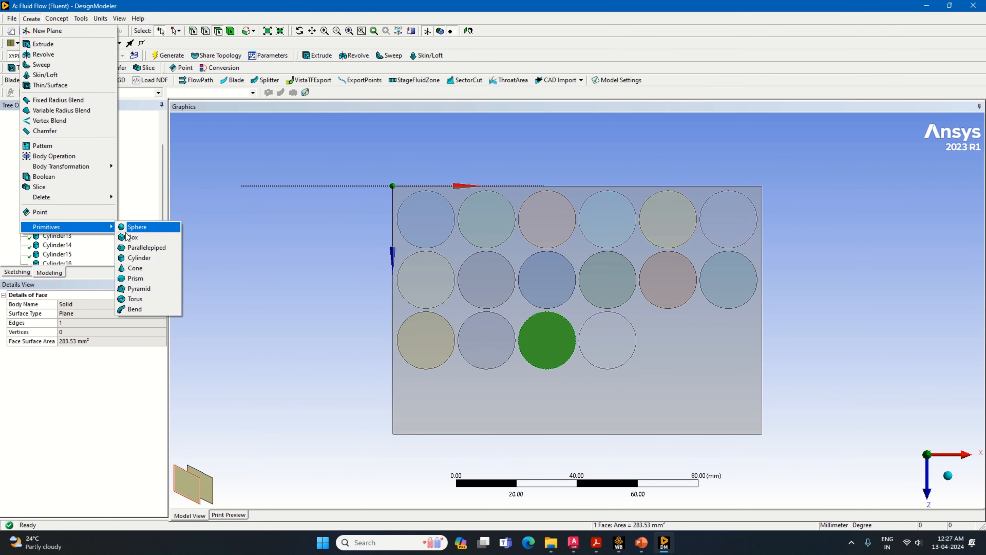
left_click(160, 259)
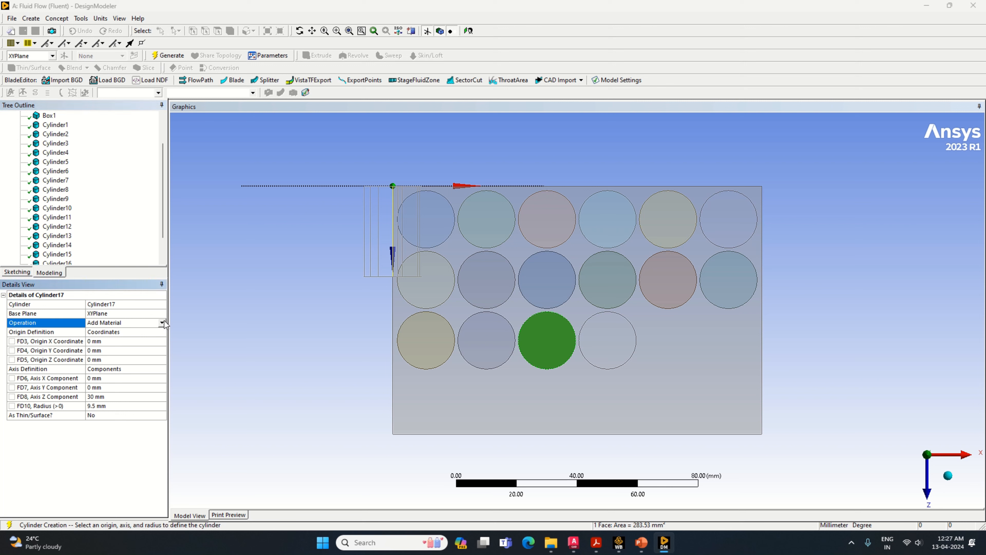
left_click(161, 322)
left_click(142, 342)
- Set the seventeenth cylinder's origin coordinates to X 91 mm and Z 51 mm
left_click(119, 350)
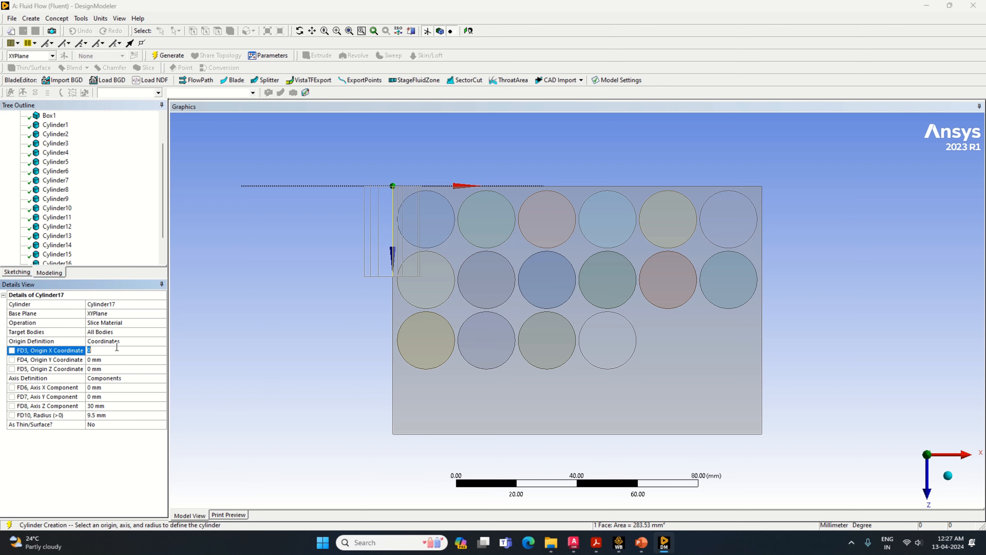
type("71")
left_click(113, 378)
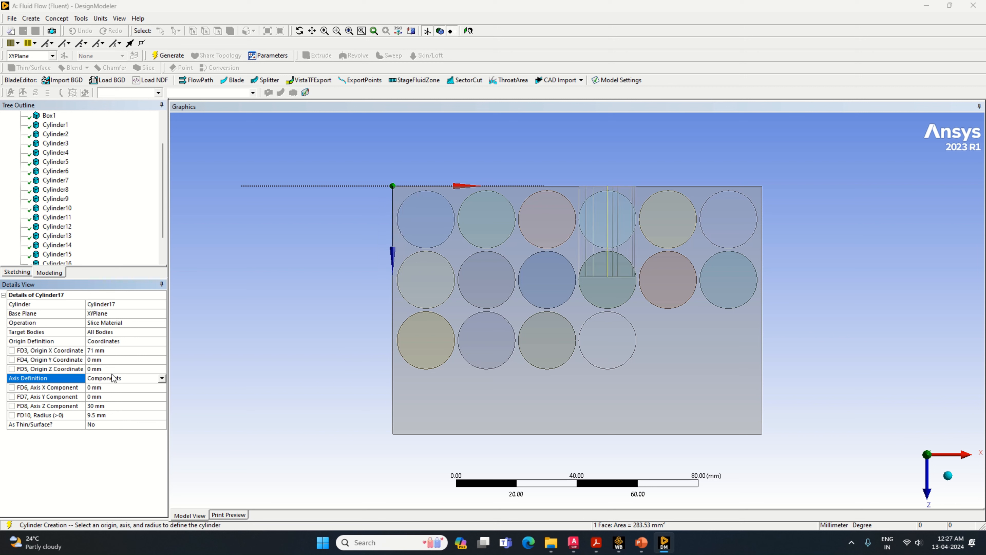
left_click(113, 369)
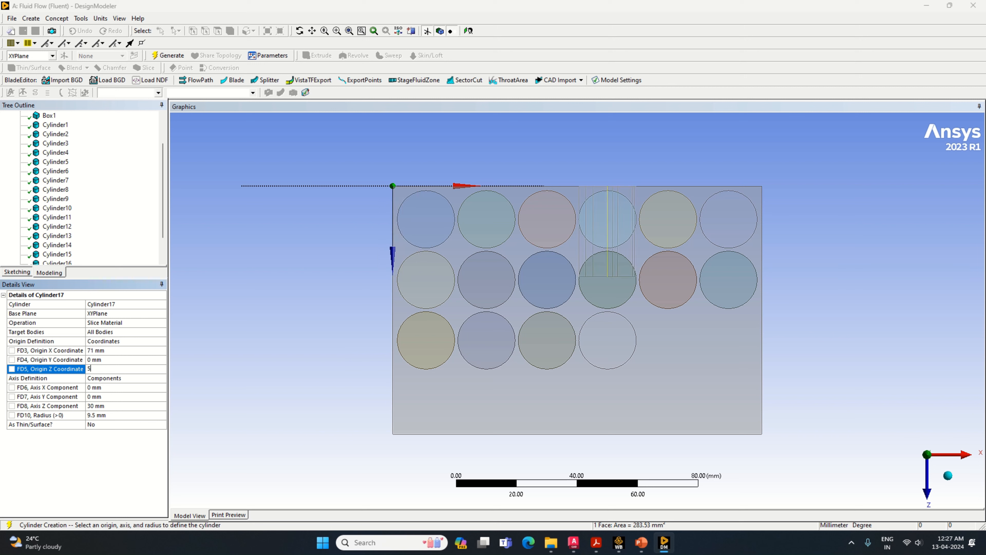
left_click(108, 350)
type("91")
key("Return")
- Set the seventeenth cylinder's axis components to Y 65 mm and Z 0 mm and generate the body
left_click(104, 396)
type("65")
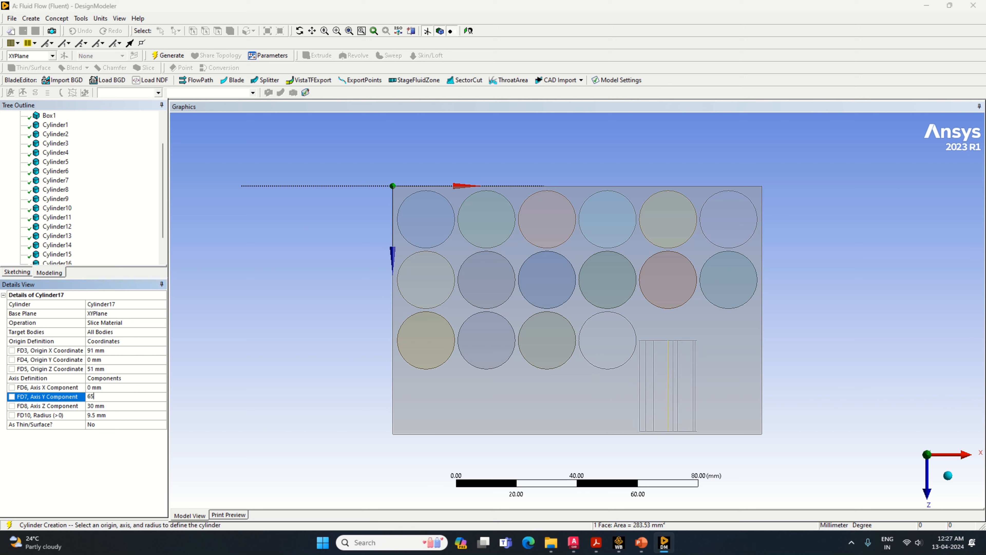
key("Return")
left_click(104, 405)
type("0")
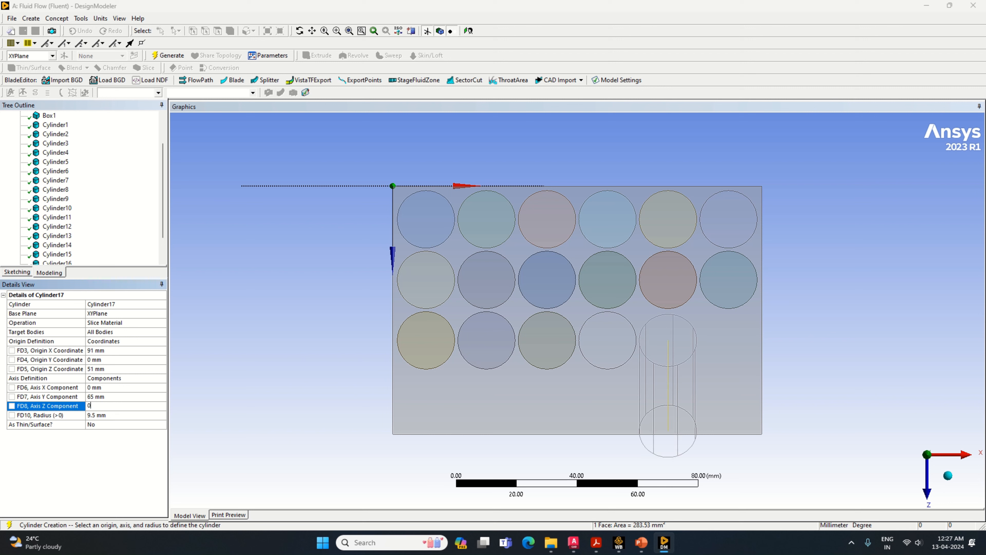
key("Return")
left_click(167, 55)
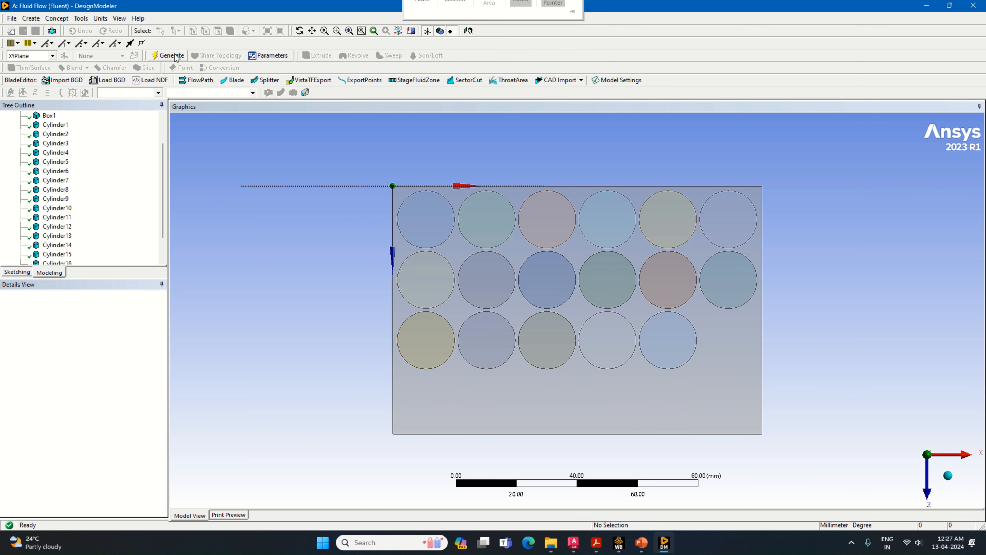
- Add an eighteenth cylinder primitive on the XY plane with the Slice Material operation
left_click(31, 18)
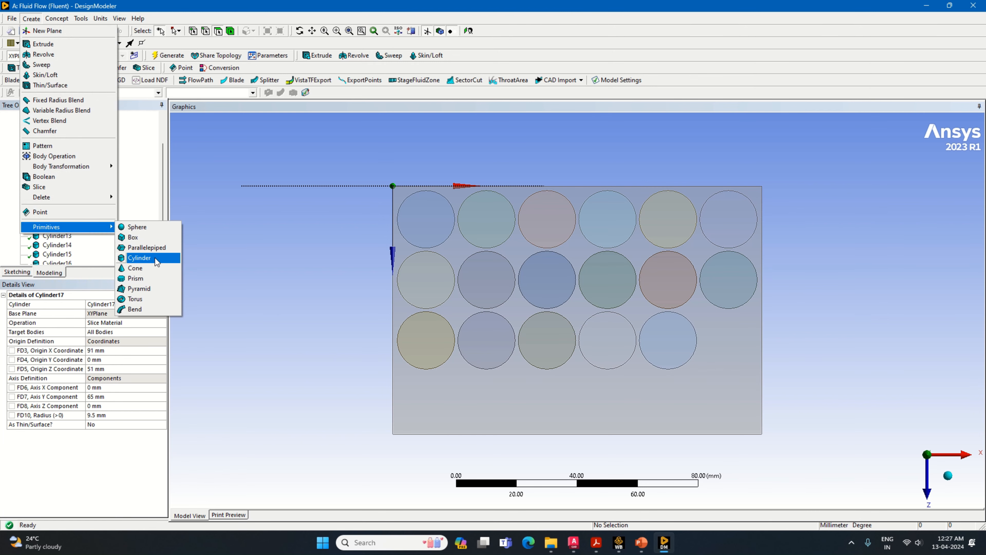
left_click(155, 257)
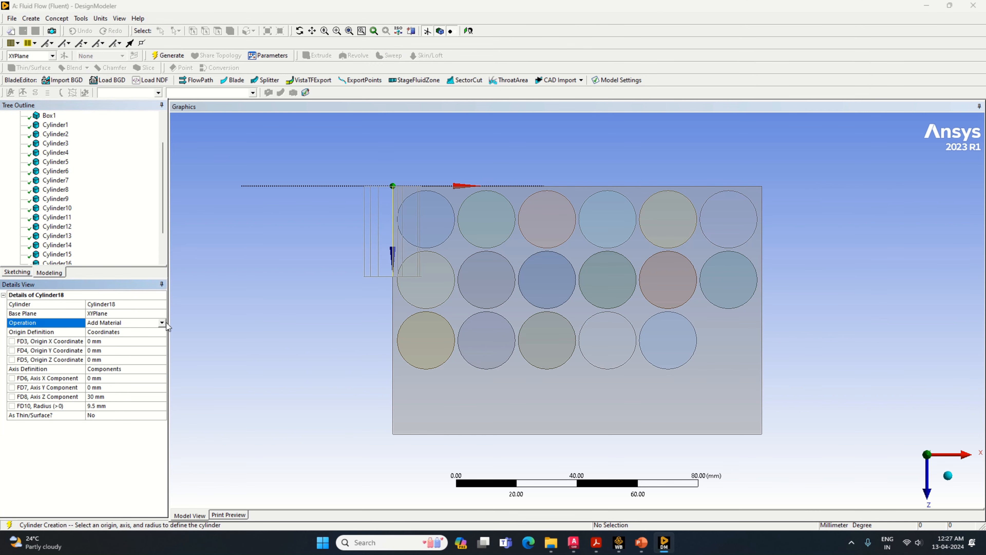
left_click(164, 322)
left_click(134, 348)
- Set the eighteenth cylinder's origin coordinates to X 111 mm and Z 51 mm
left_click(117, 352)
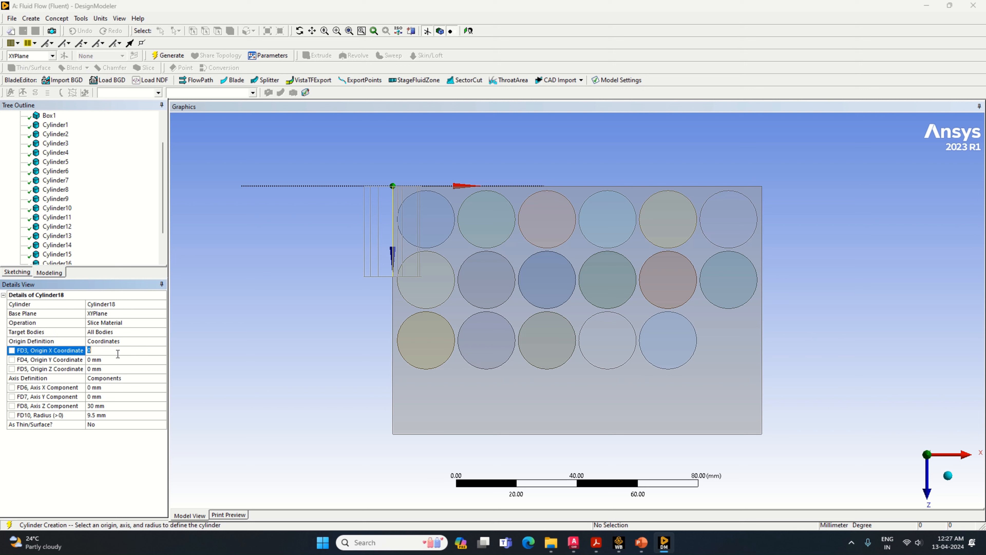
type("7")
type("11")
type("1")
left_click(117, 372)
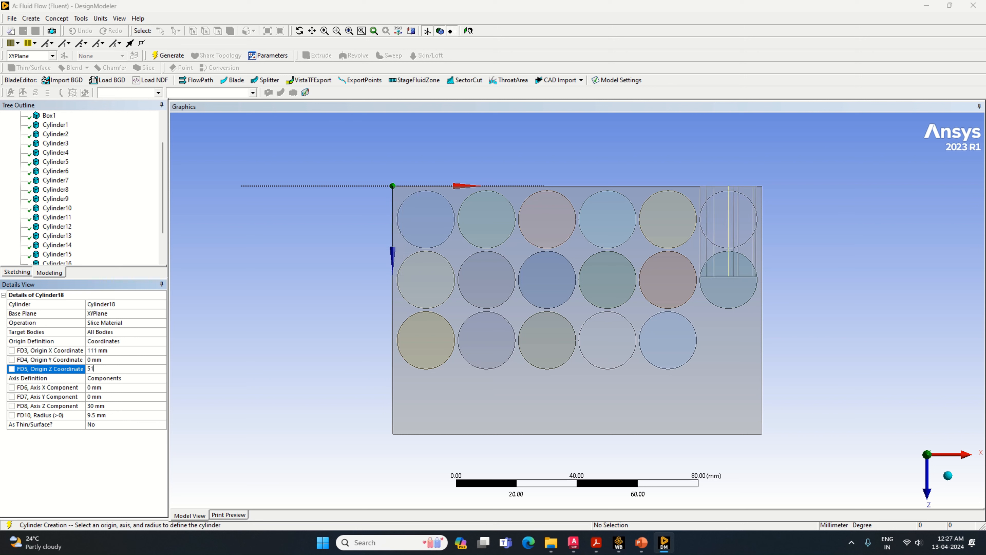
key("Return")
- Set the eighteenth cylinder's axis components to Y 65 mm and Z 0 mm and generate the body
left_click(99, 396)
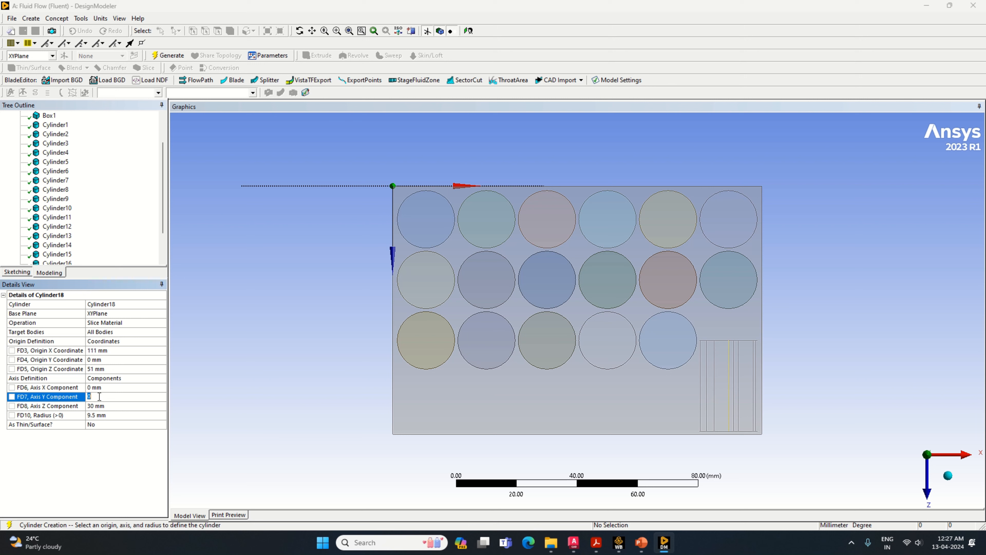
type("65")
left_click(99, 406)
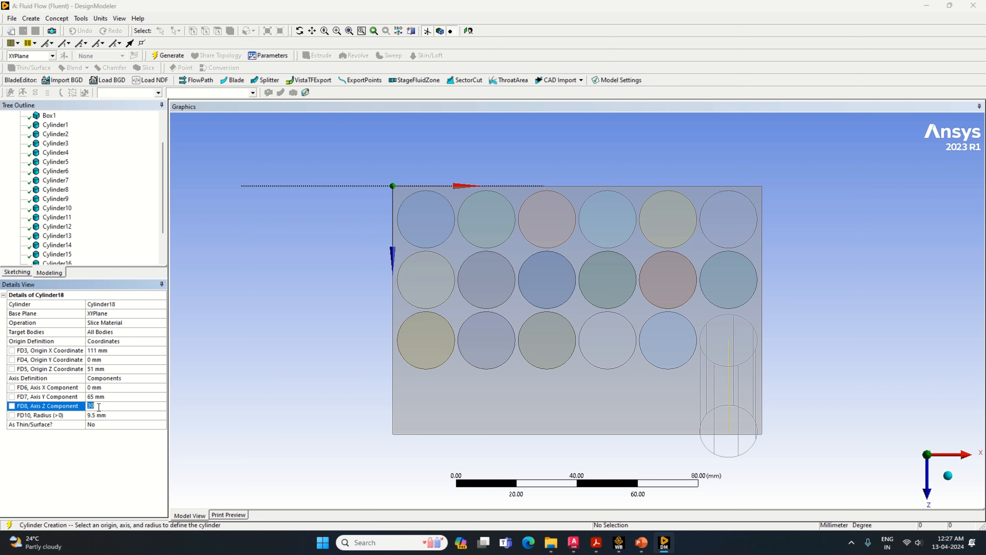
type("0")
key("Return")
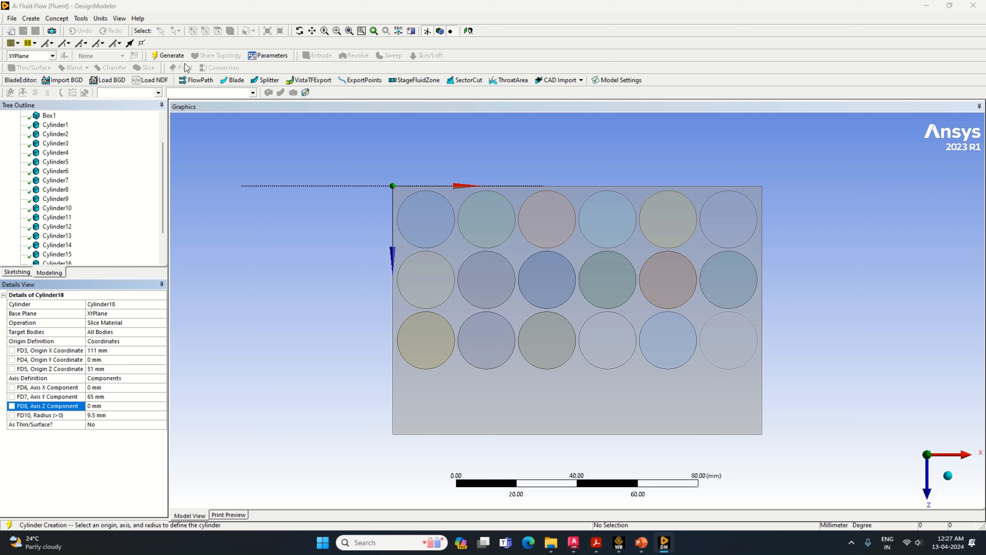
left_click(180, 57)
- Add a nineteenth cylinder primitive on the XY plane with the Slice Material operation
left_click(31, 18)
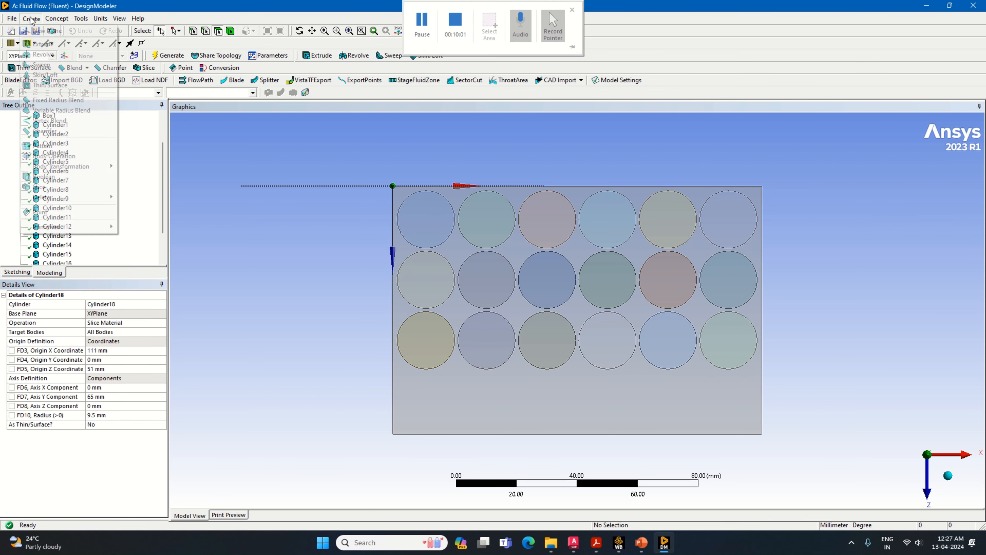
mouse_move(85, 227)
left_click(155, 257)
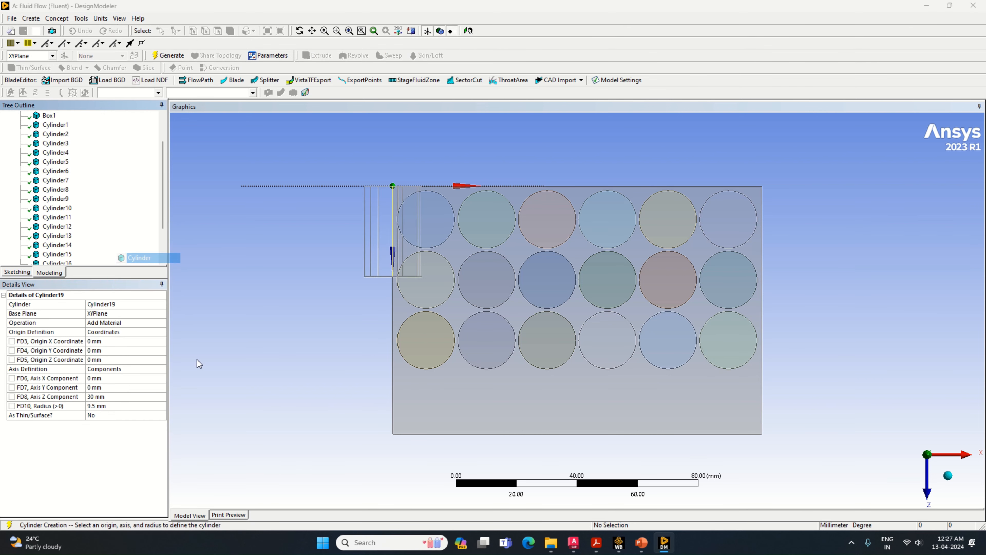
left_click(163, 322)
left_click(162, 322)
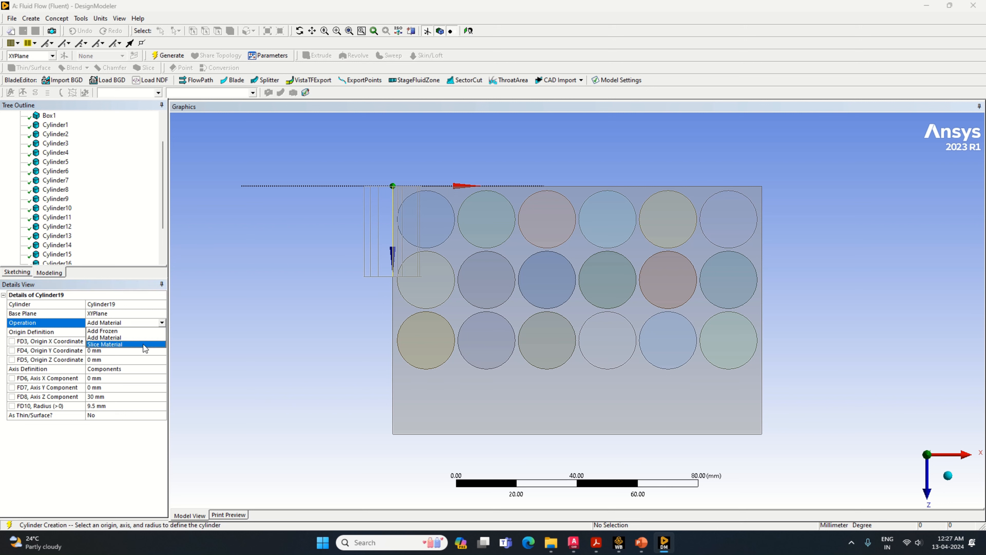
left_click(143, 343)
- Set the nineteenth cylinder's origin coordinates to X 11 mm and Z 71 mm to start the fourth row
left_click(115, 349)
type("71")
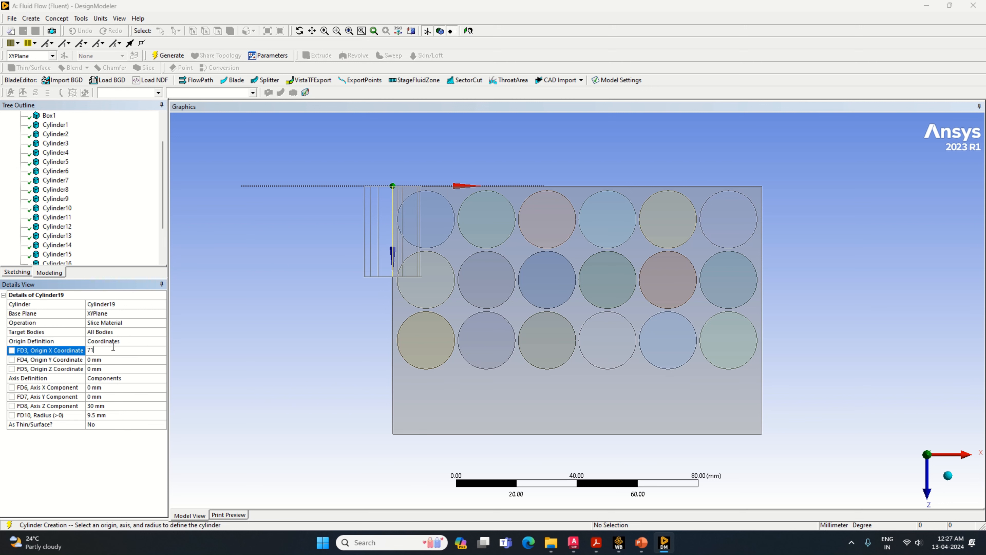
left_click(106, 369)
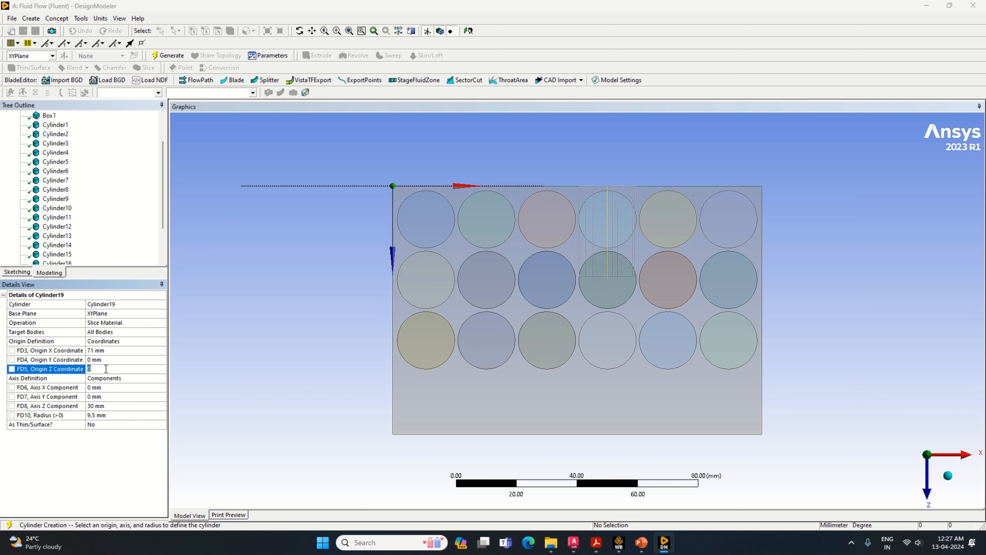
left_click(108, 350)
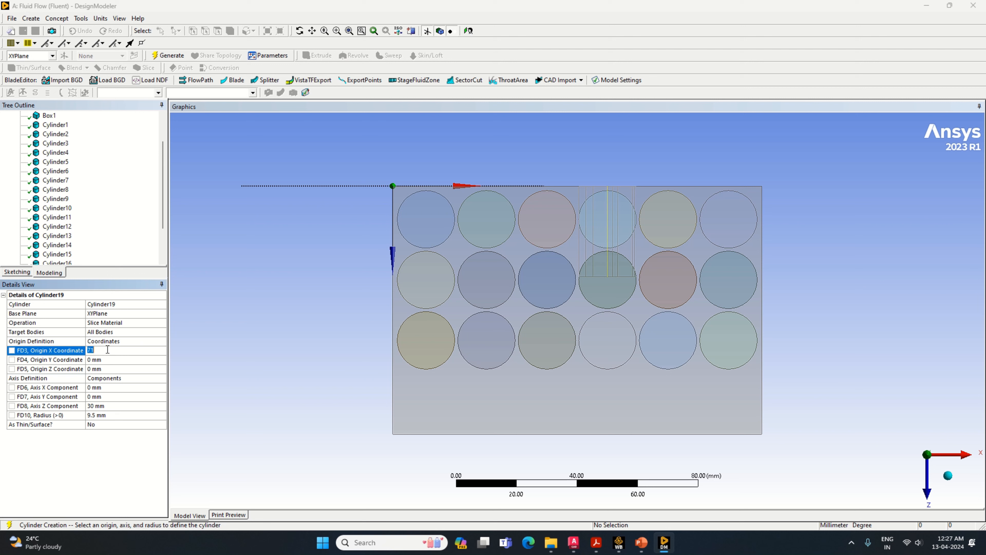
type("11")
left_click(98, 368)
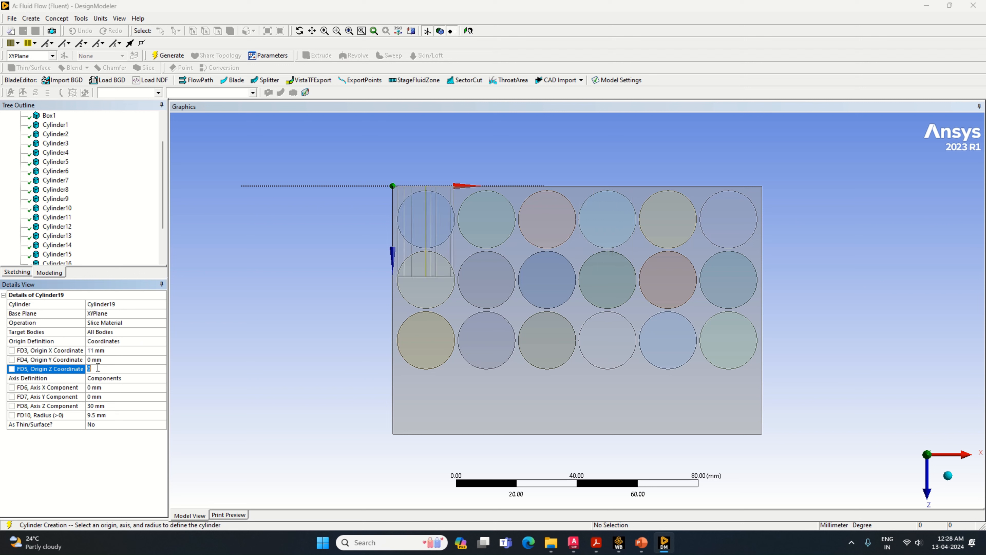
- Set the nineteenth cylinder's axis components to Y 65 mm and Z 0 mm and generate the body
left_click(105, 396)
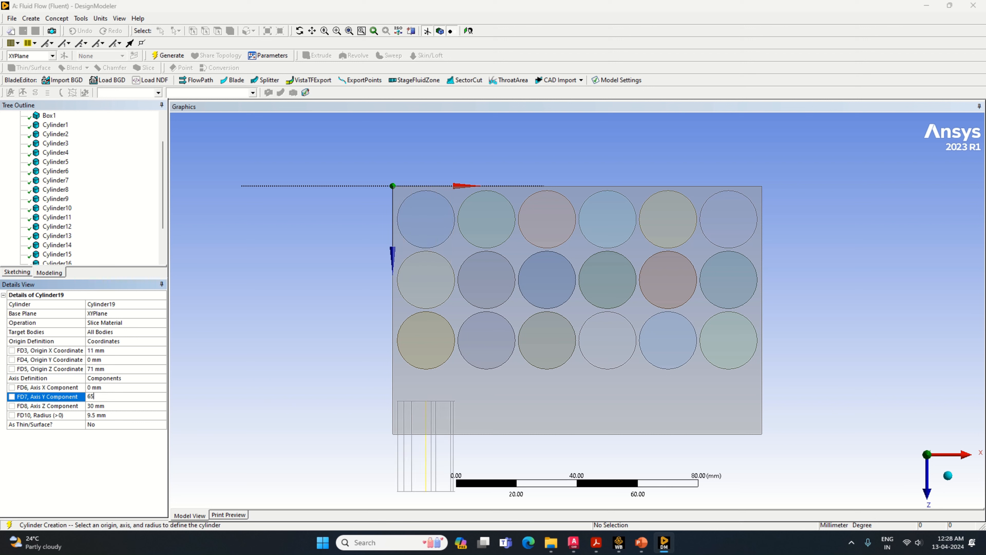
left_click(102, 405)
type("0")
left_click(228, 394)
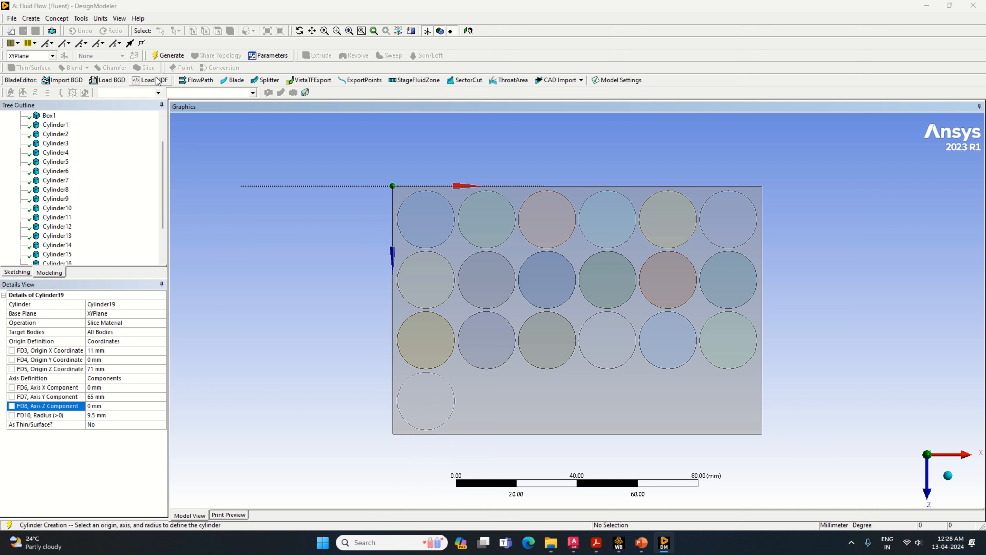
left_click(169, 55)
- Add a twentieth cylinder primitive on the XY plane with the Slice Material operation
left_click(31, 18)
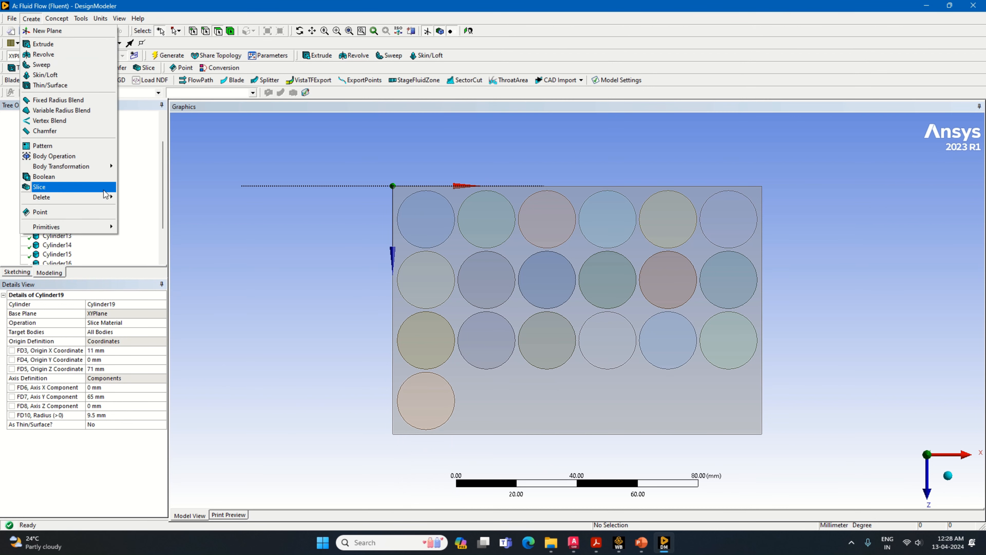
mouse_move(94, 230)
left_click(148, 257)
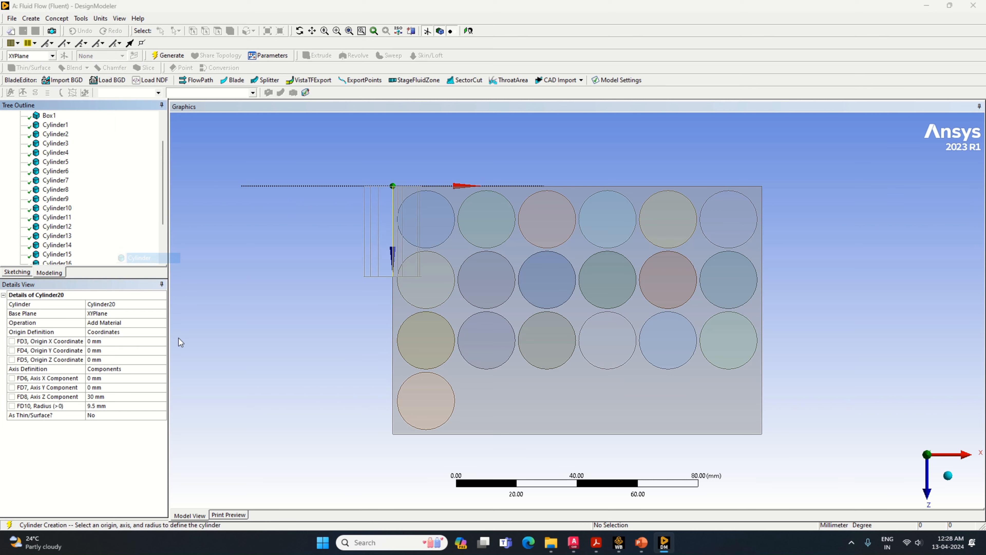
left_click(162, 322)
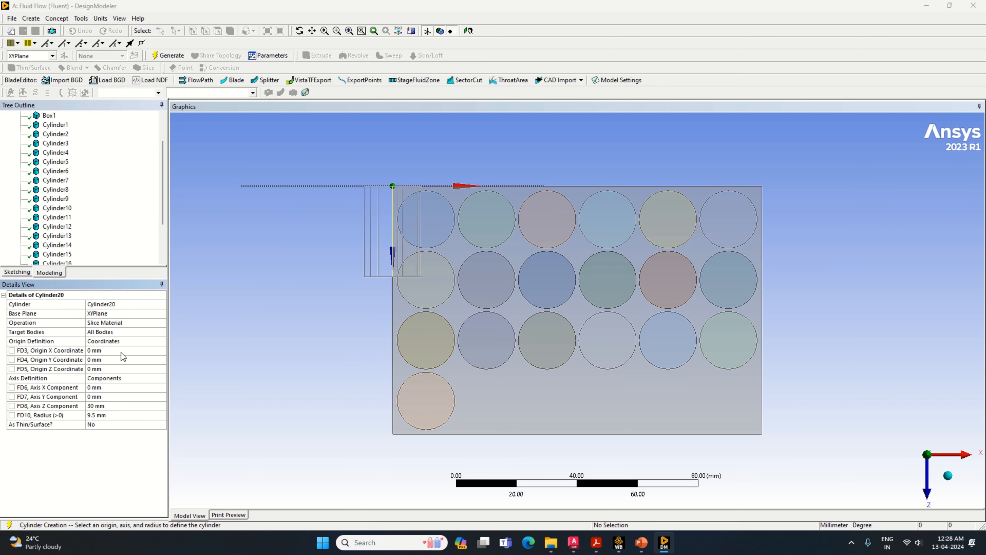
- Set the twentieth cylinder's origin coordinates to X 31 mm and Z 71 mm
left_click(122, 350)
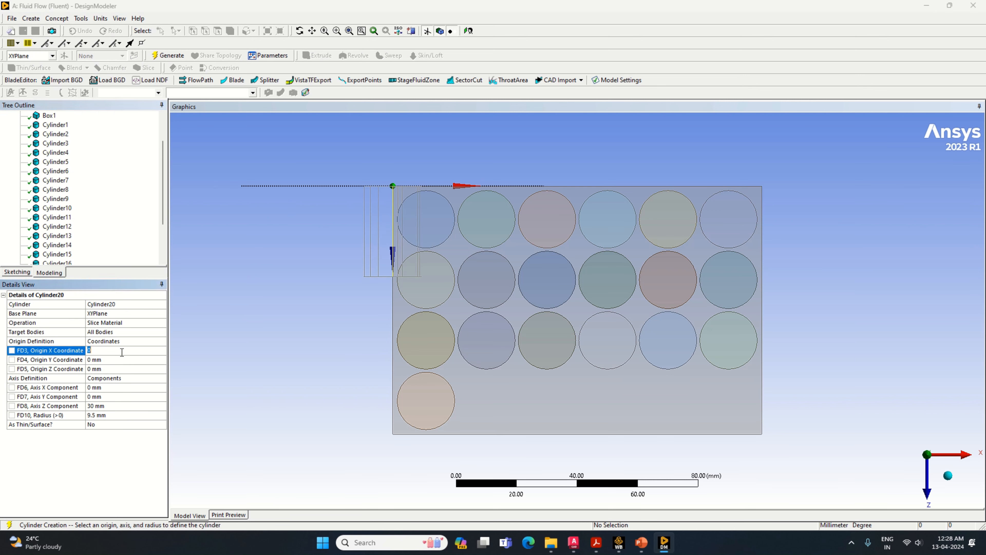
type("31")
left_click(112, 366)
type("71")
- Set the twentieth cylinder's axis components to Y 65 mm and Z 0 mm and generate the body
left_click(102, 397)
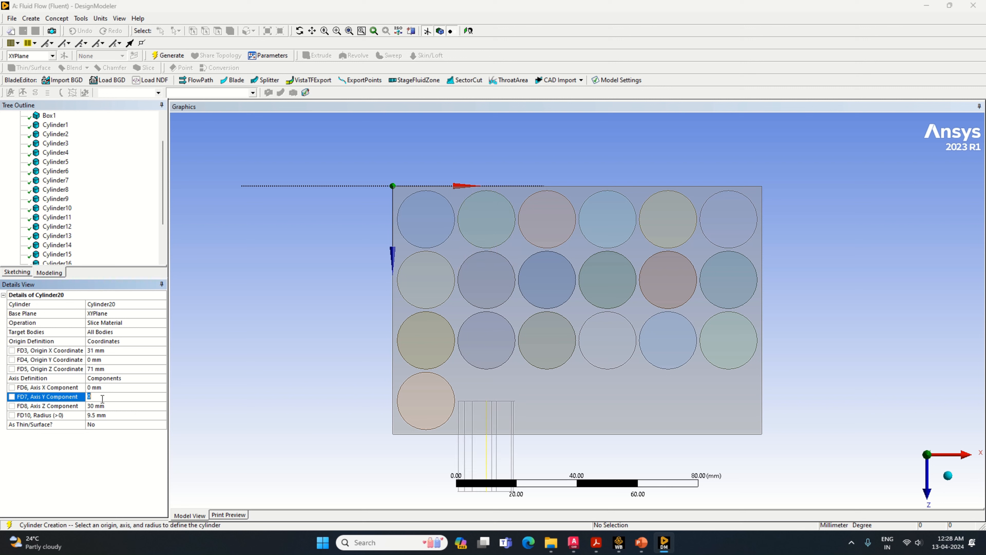
left_click(95, 406)
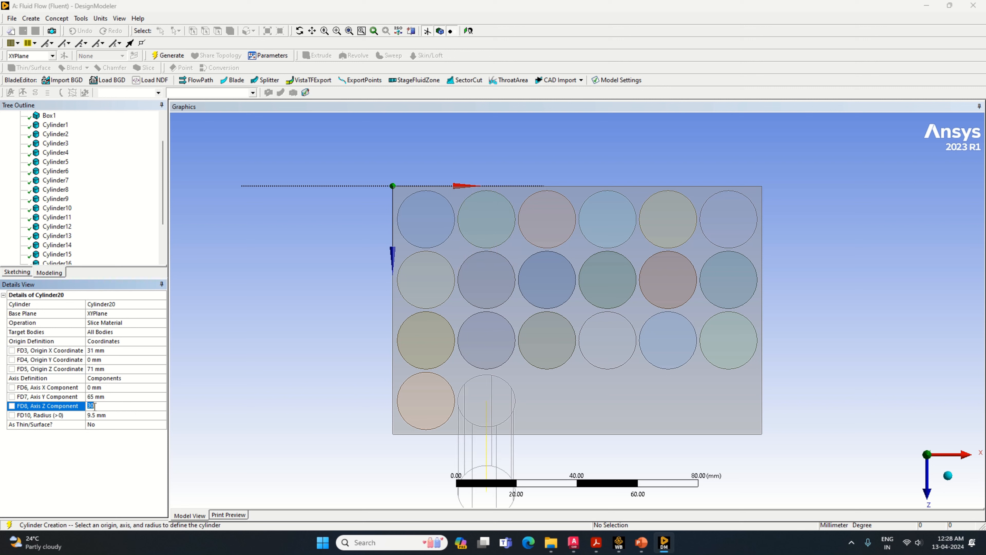
type("0")
key("Return")
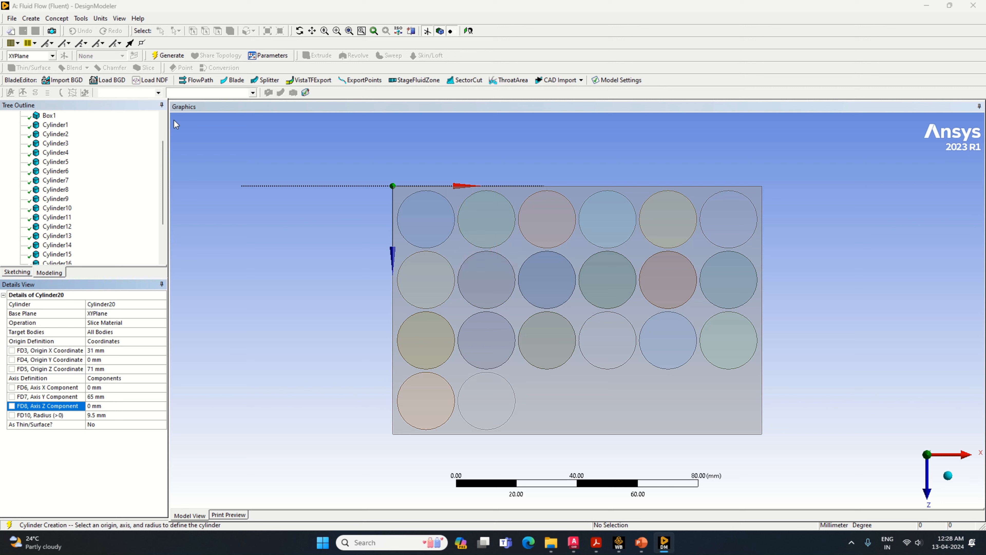
left_click(169, 57)
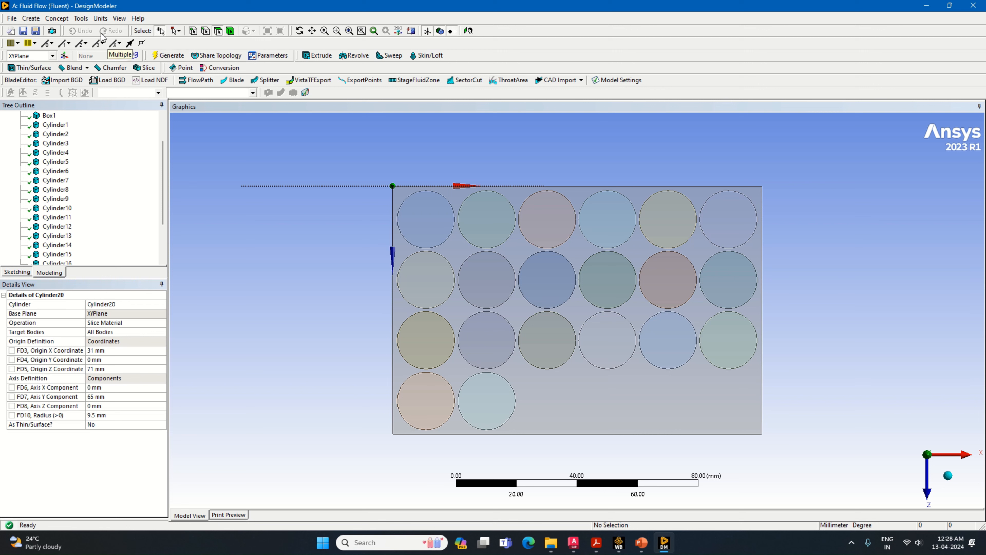
- Add a twenty-first cylinder primitive on the XY plane with the Slice Material operation
left_click(30, 18)
mouse_move(97, 228)
left_click(155, 257)
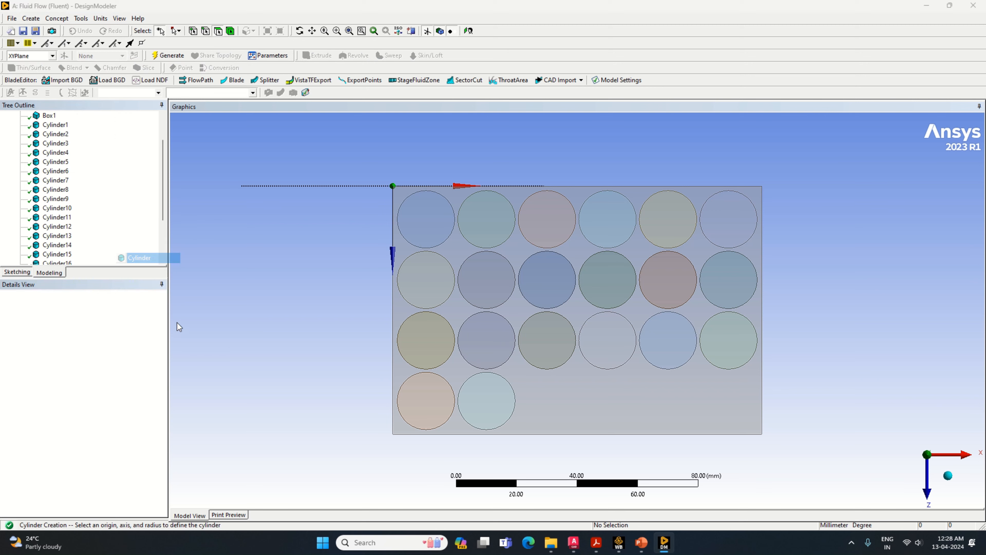
left_click(161, 322)
left_click(149, 344)
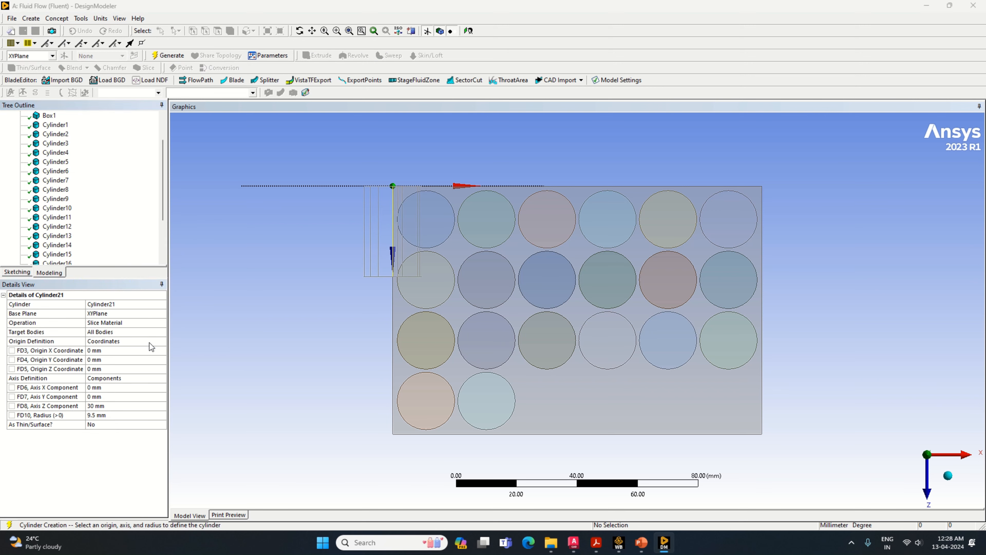
- Set the twenty-first cylinder's origin coordinates to X 51 mm and Z 71 mm
left_click(132, 350)
type("51")
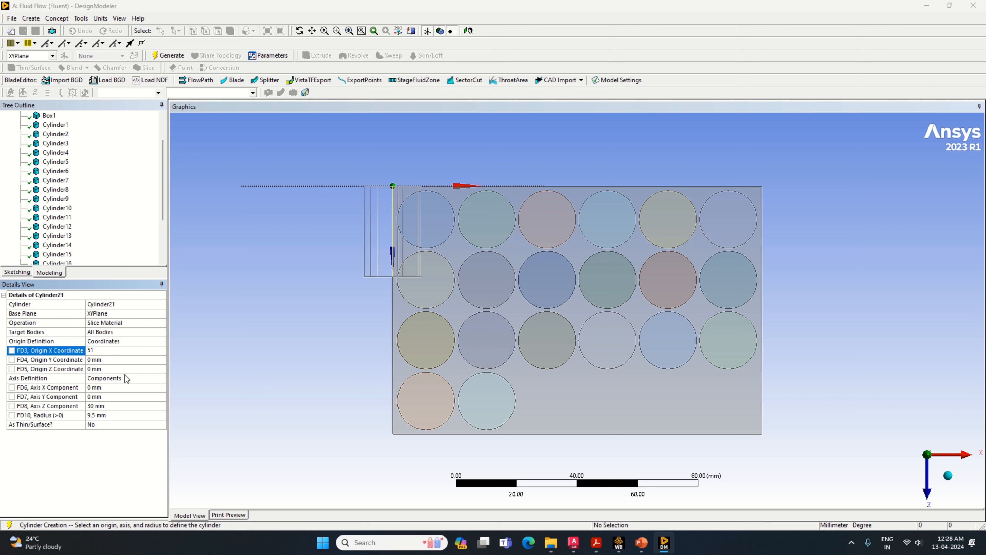
left_click(123, 368)
type("71")
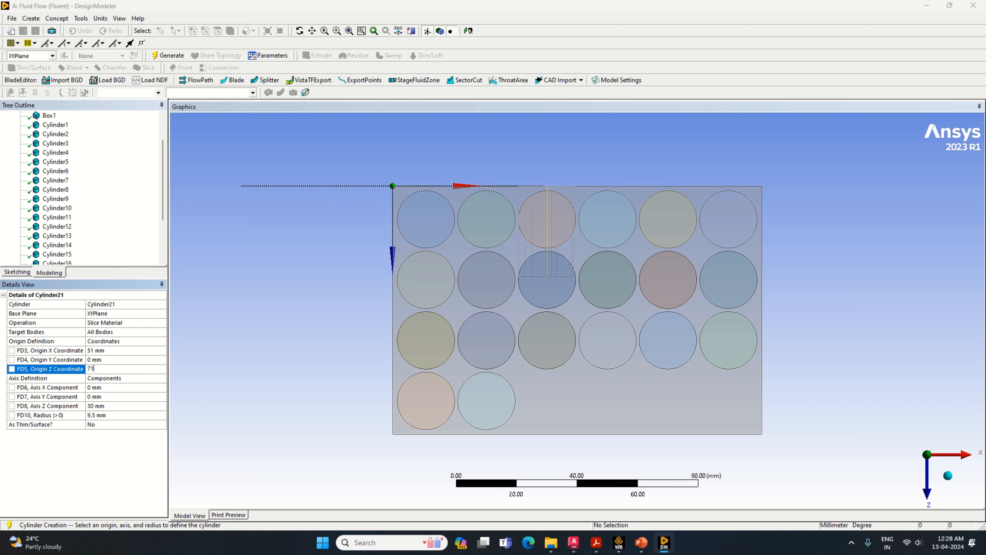
- Set the twenty-first cylinder's axis components to Y 65 mm and Z 0 mm and generate the body
left_click(118, 396)
type("65")
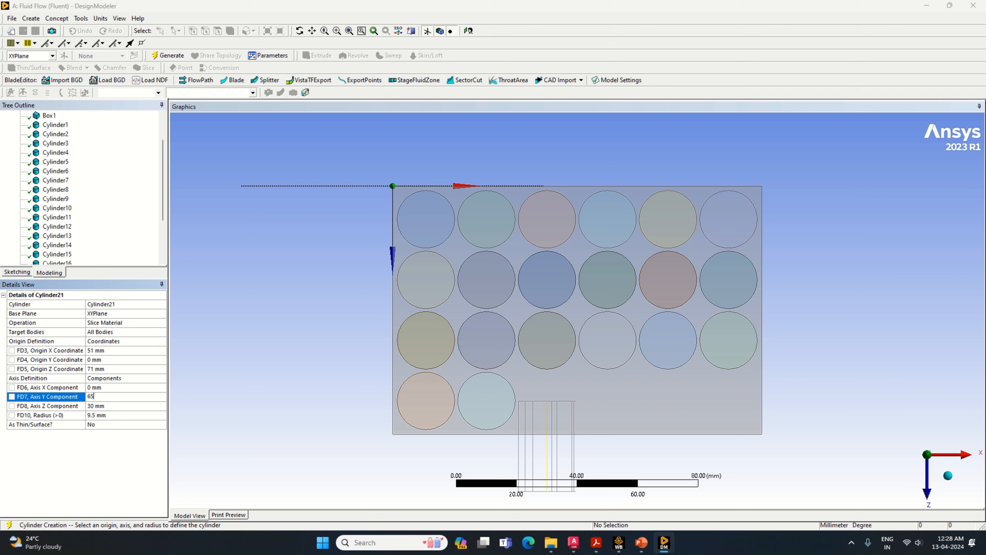
left_click(98, 405)
type("0")
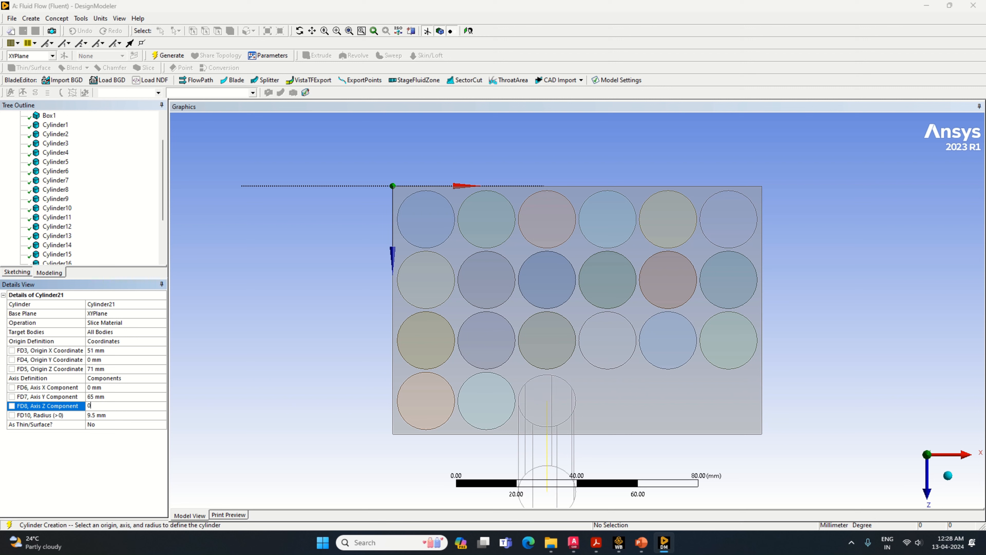
left_click(167, 55)
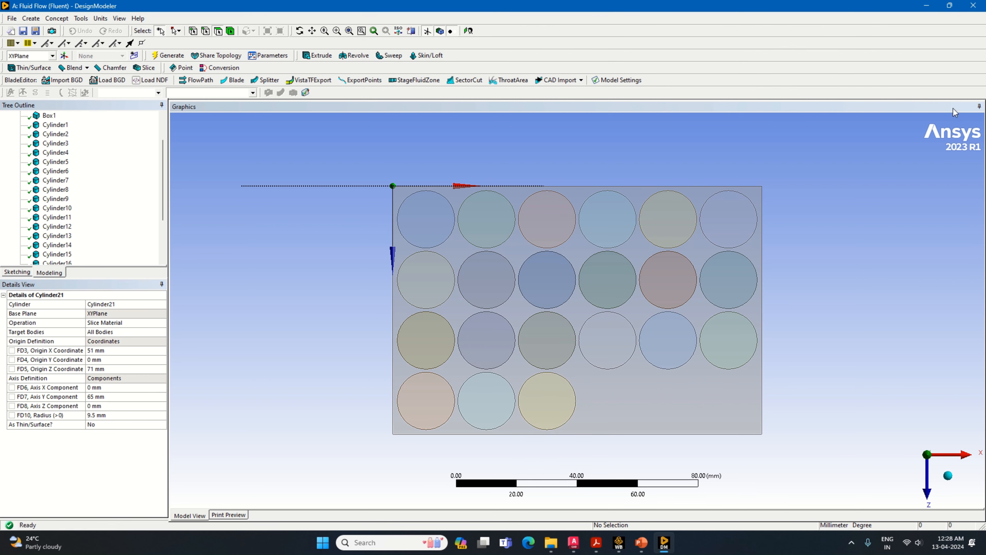
- Add a twenty-second cylinder primitive on the XY plane with the Slice Material operation
left_click(30, 18)
mouse_move(96, 229)
left_click(160, 257)
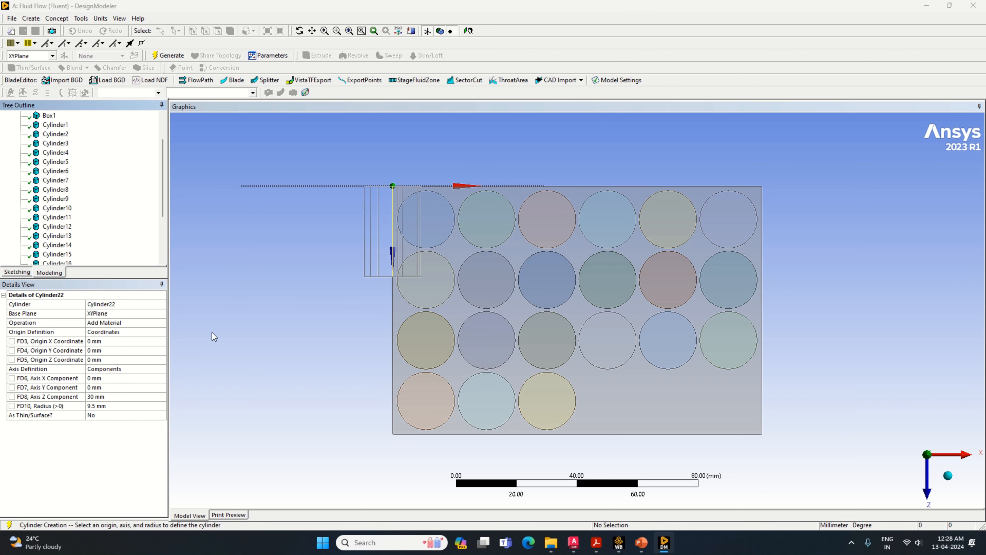
left_click(165, 322)
left_click(144, 340)
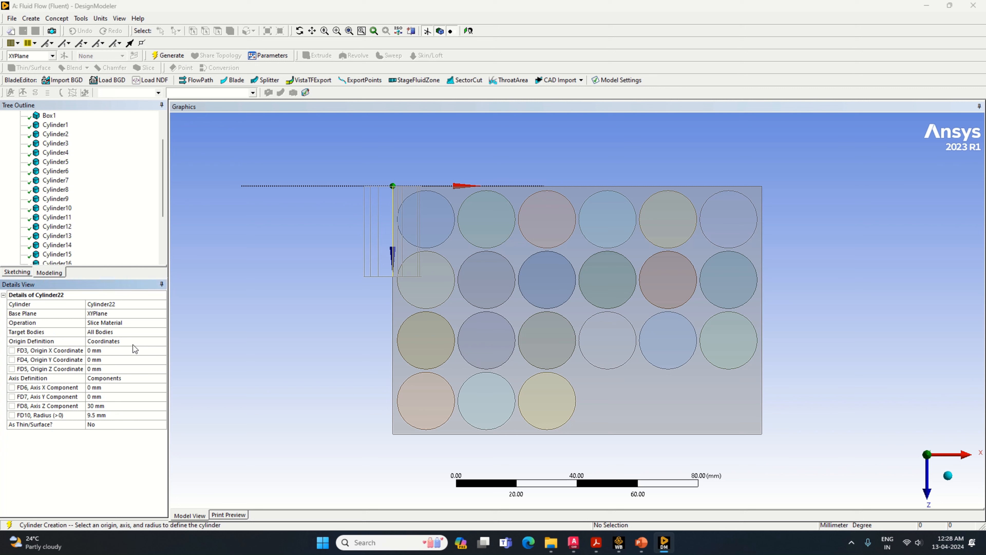
- Set the twenty-second cylinder's origin X coordinate to 71 mm
left_click(115, 351)
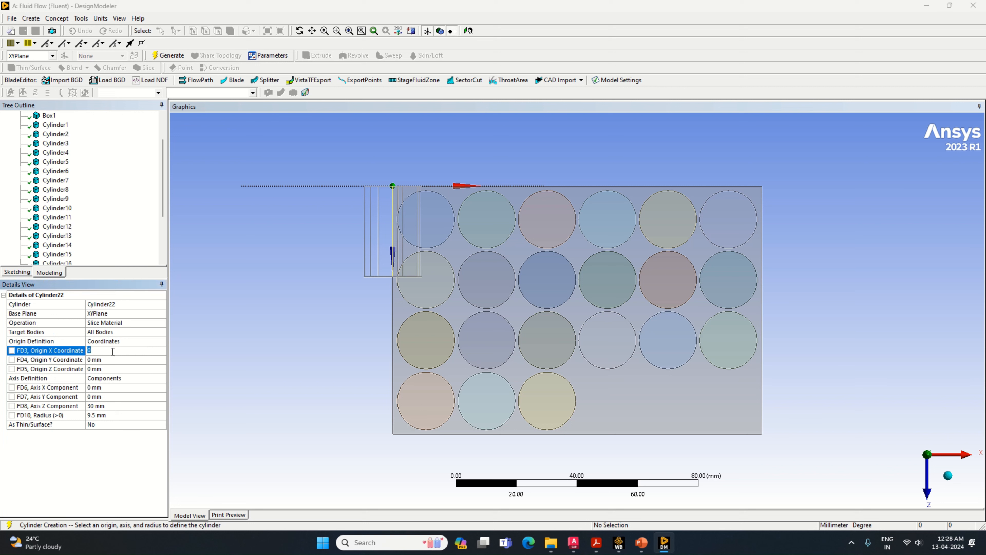
type("71")
key("Return")
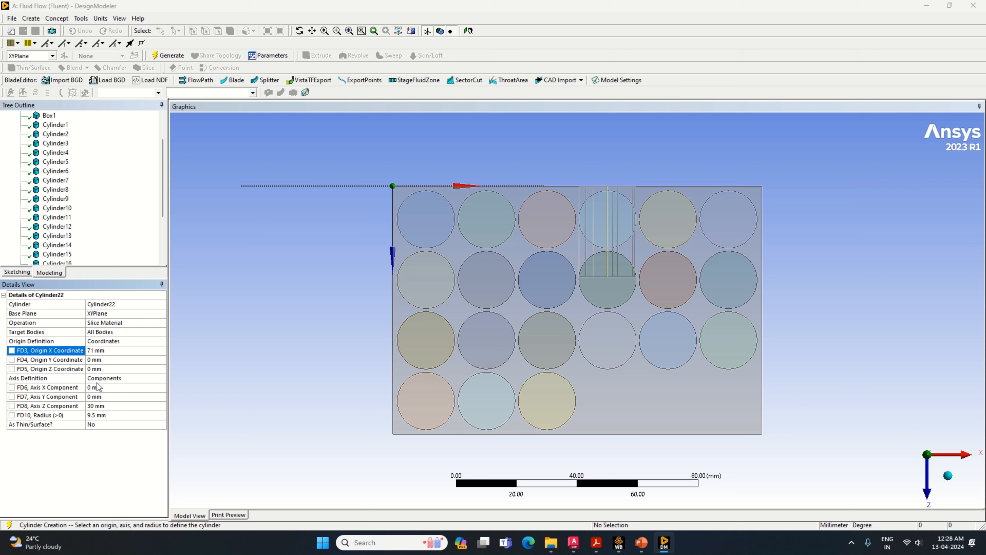
left_click(98, 369)
type("51")
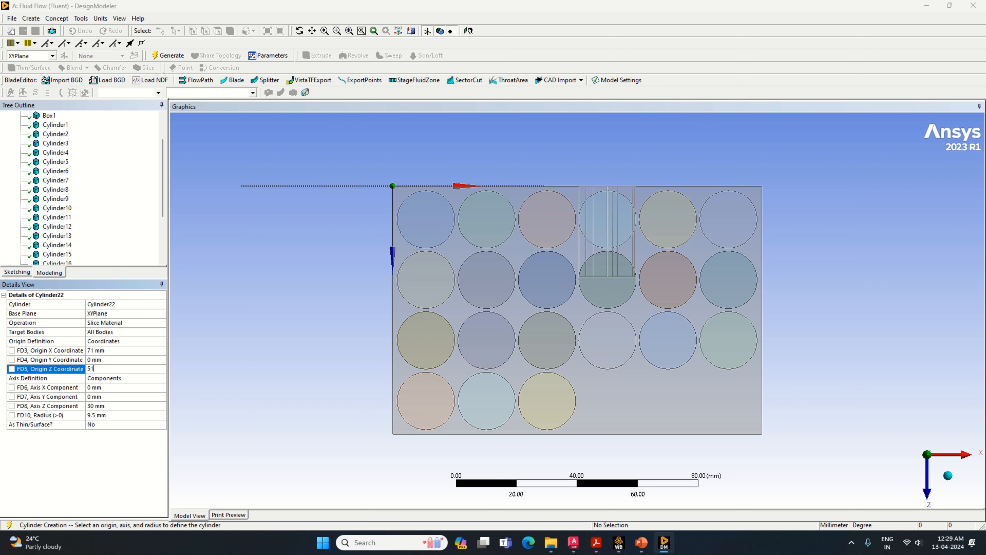
key("Return")
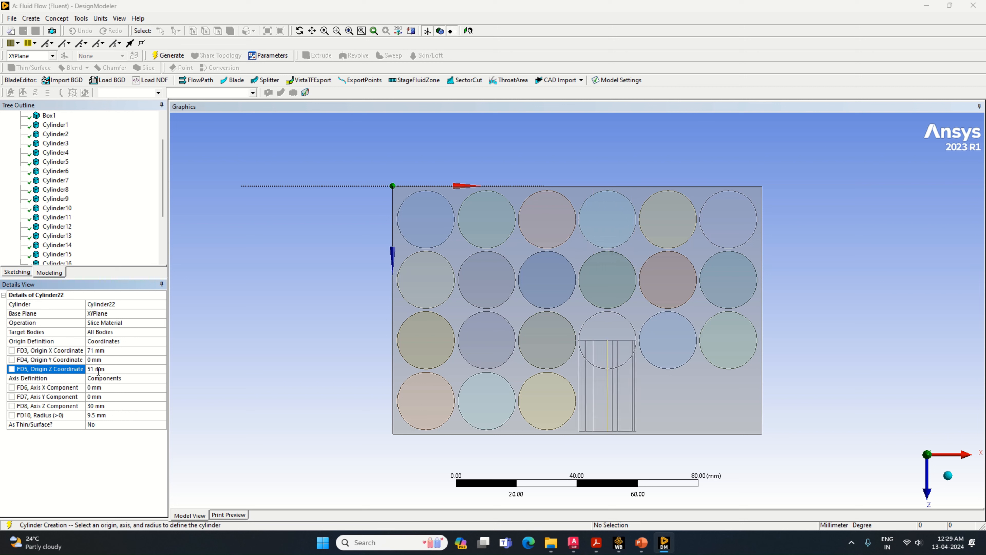
- Set the twenty-second cylinder's origin Z to 71 mm and axis components to Y 65 mm and Z 0 mm, and generate the body
left_click(98, 370)
type("71")
left_click(95, 397)
type("65")
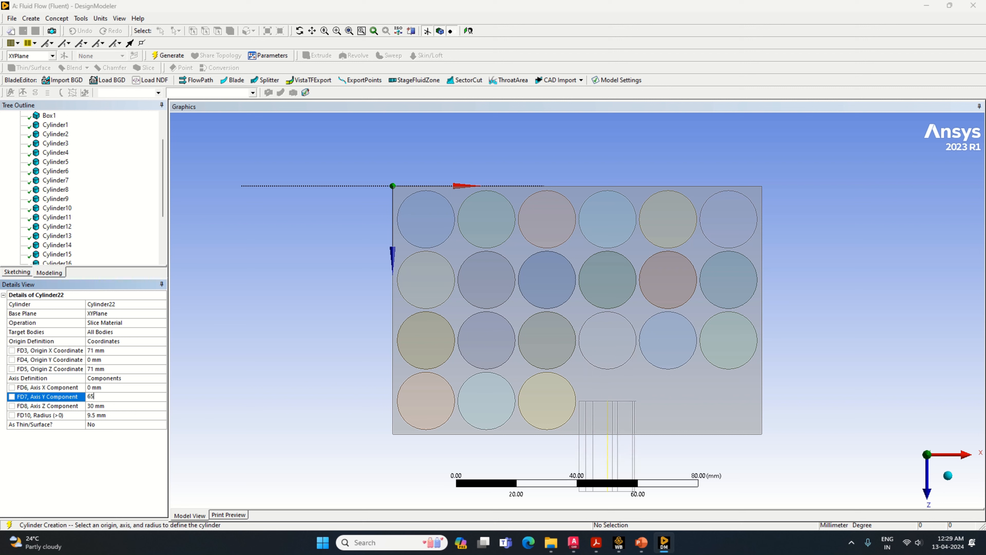
left_click(97, 406)
type("0")
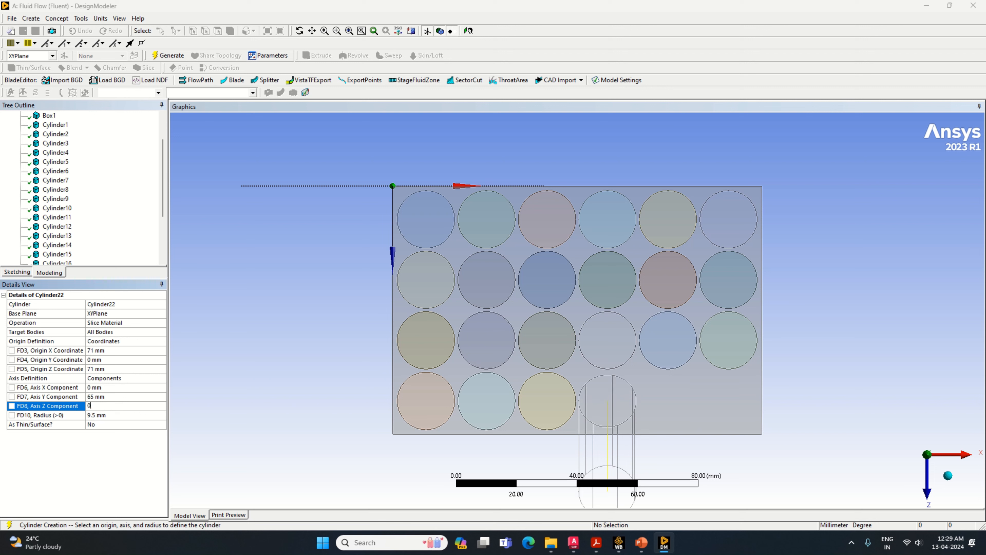
left_click(168, 55)
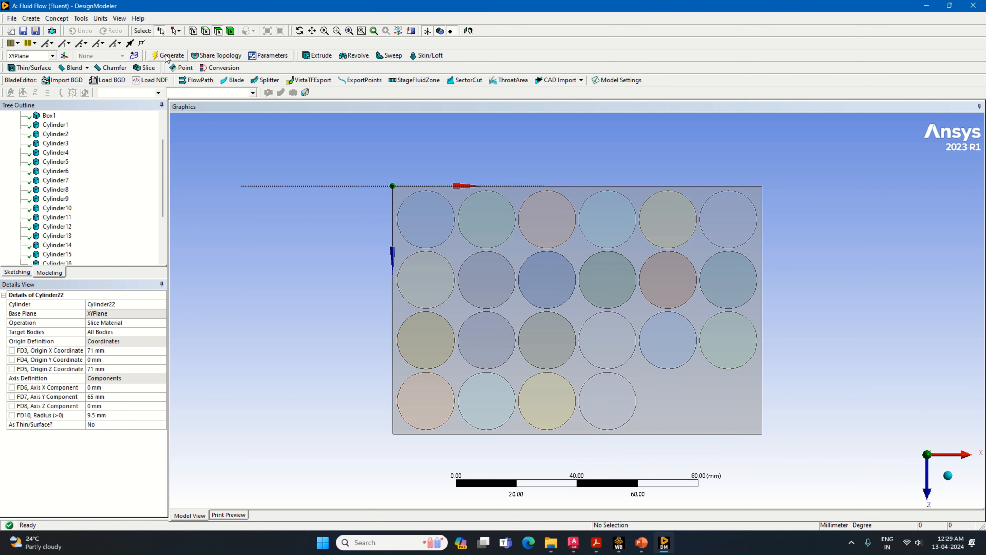
- Add a twenty-third cylinder primitive on the XY plane with the Slice Material operation
left_click(31, 19)
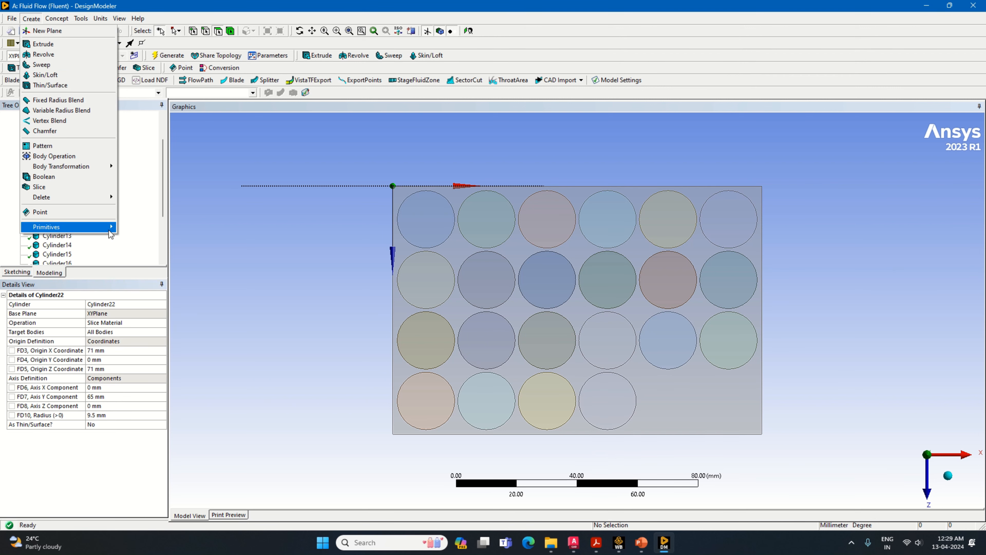
mouse_move(86, 226)
left_click(147, 258)
left_click(161, 323)
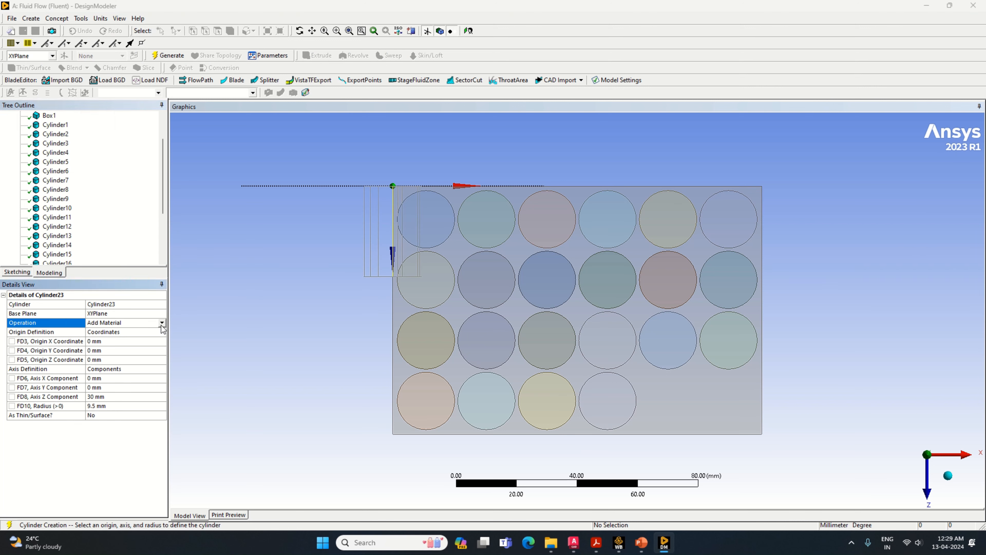
left_click(142, 345)
left_click(116, 350)
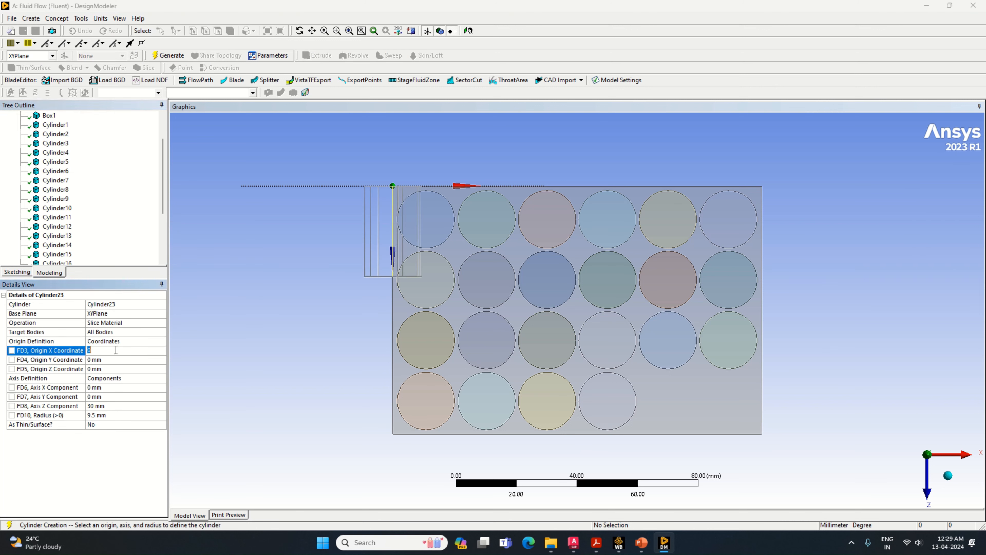
type("90")
left_click(273, 392)
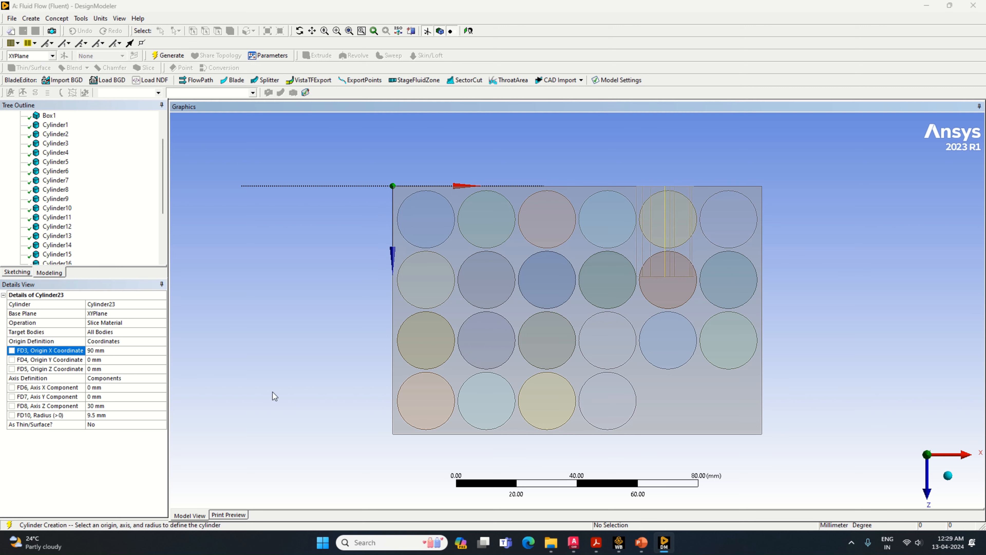
- Set the twenty-third cylinder's origin coordinates to X 91 mm and Z 71 mm
left_click(108, 350)
type("91")
left_click(97, 370)
type("71")
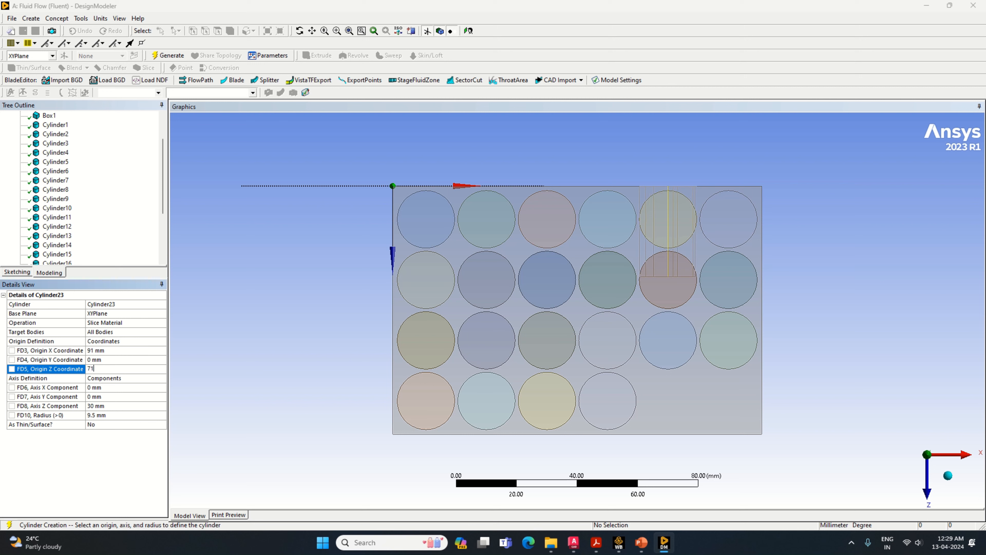
key("Return")
- Set the twenty-third cylinder's axis components to Y 65 mm and Z 0 mm and generate the body
left_click(106, 397)
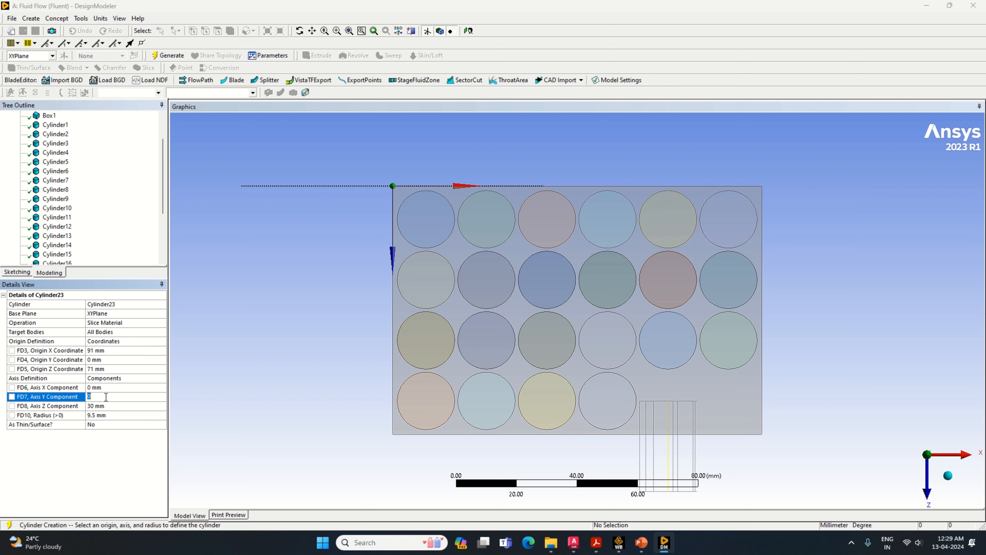
type("65")
left_click(112, 405)
type("0")
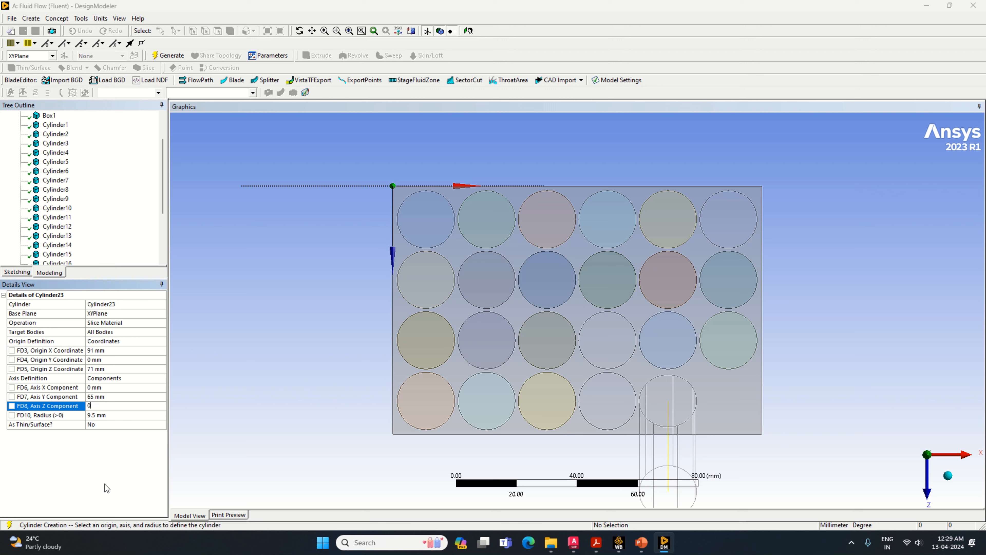
key("Return")
left_click(168, 55)
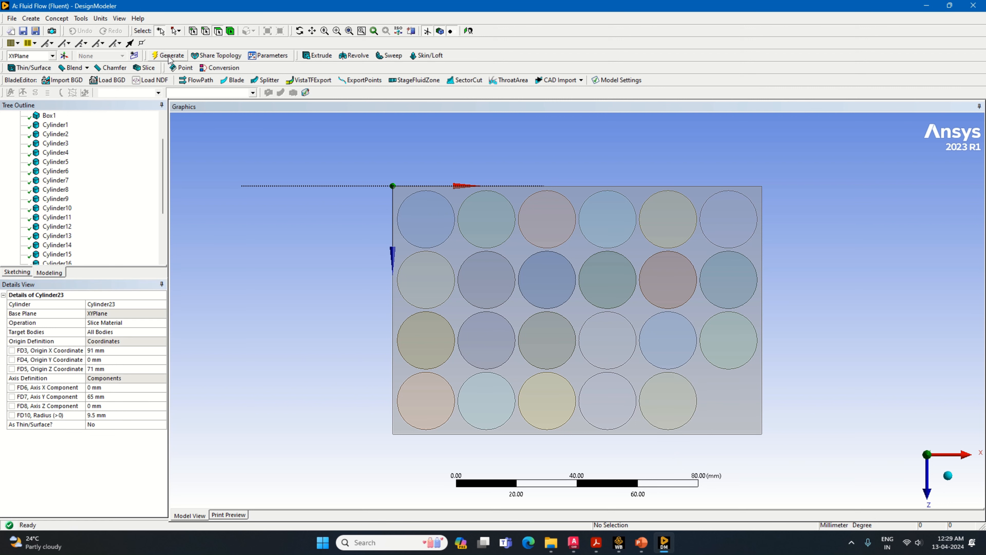
- Add a twenty-fourth cylinder primitive on the XY plane
left_click(31, 19)
mouse_move(77, 226)
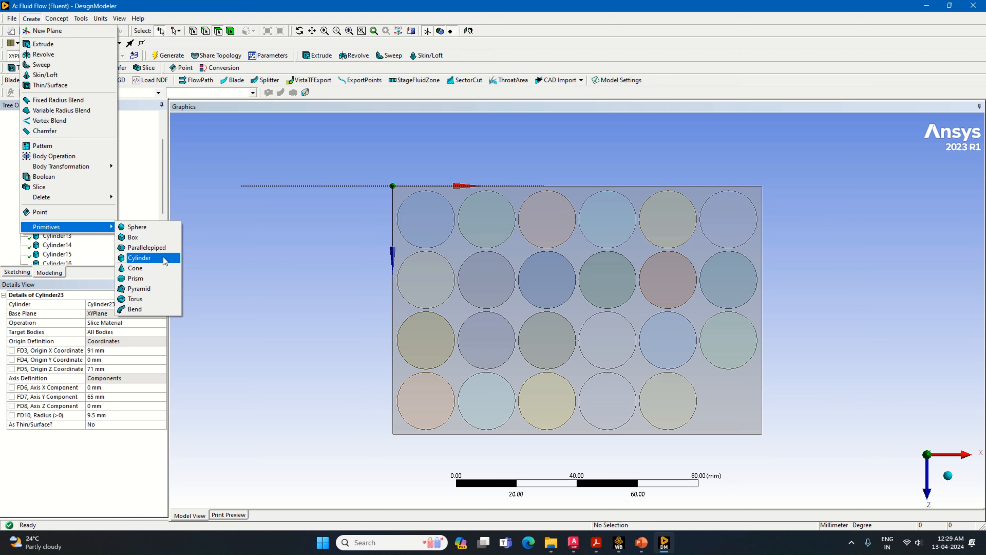
left_click(163, 259)
left_click(157, 322)
left_click(162, 322)
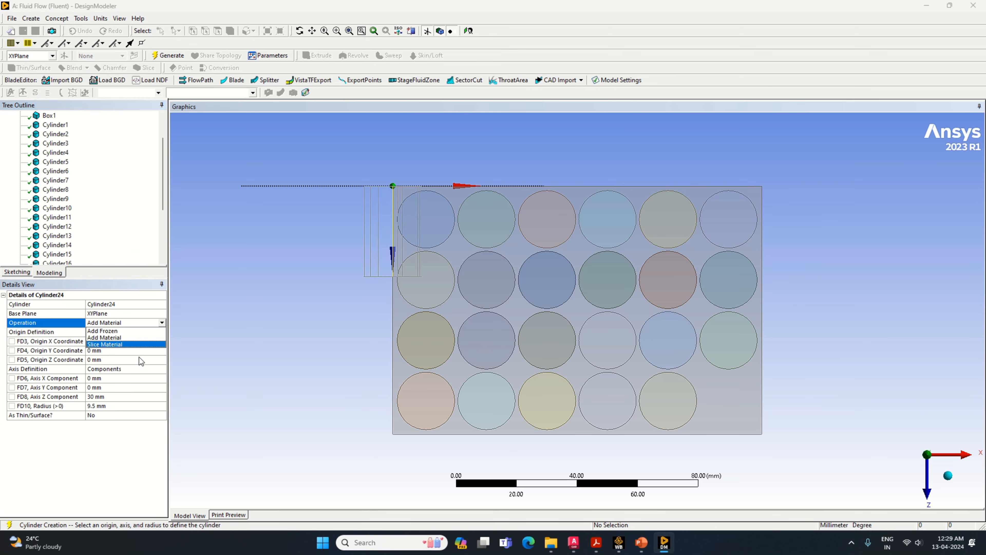
left_click(139, 349)
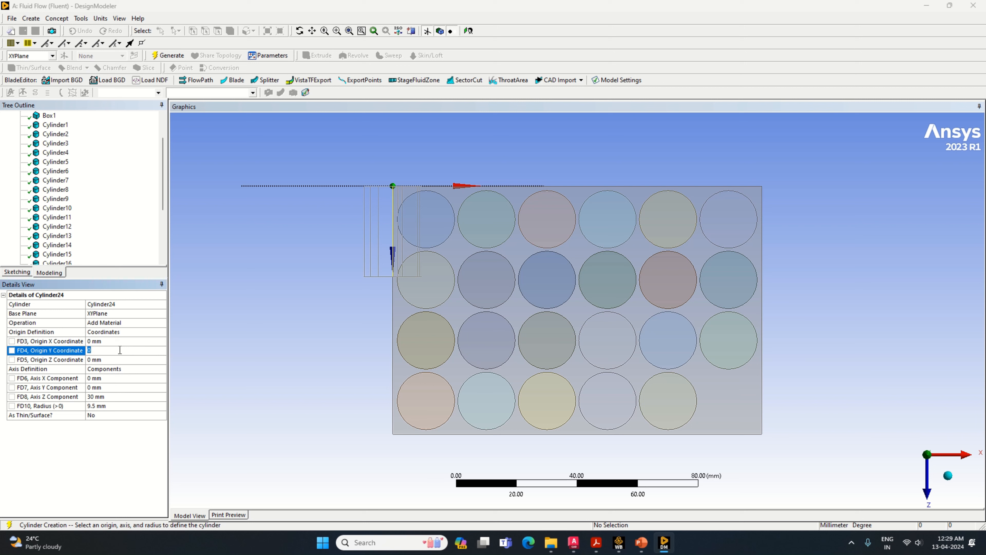
- Set the twenty-fourth cylinder's origin coordinates to X 111 mm and Z 71 mm
left_click(123, 341)
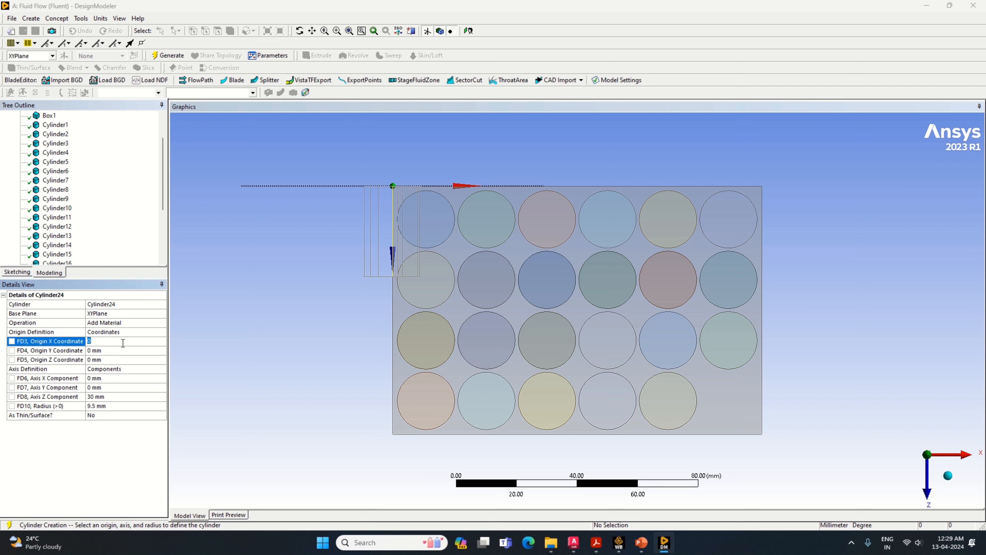
type("91")
key("BackSpace")
key("BackSpace")
left_click(117, 360)
type("7")
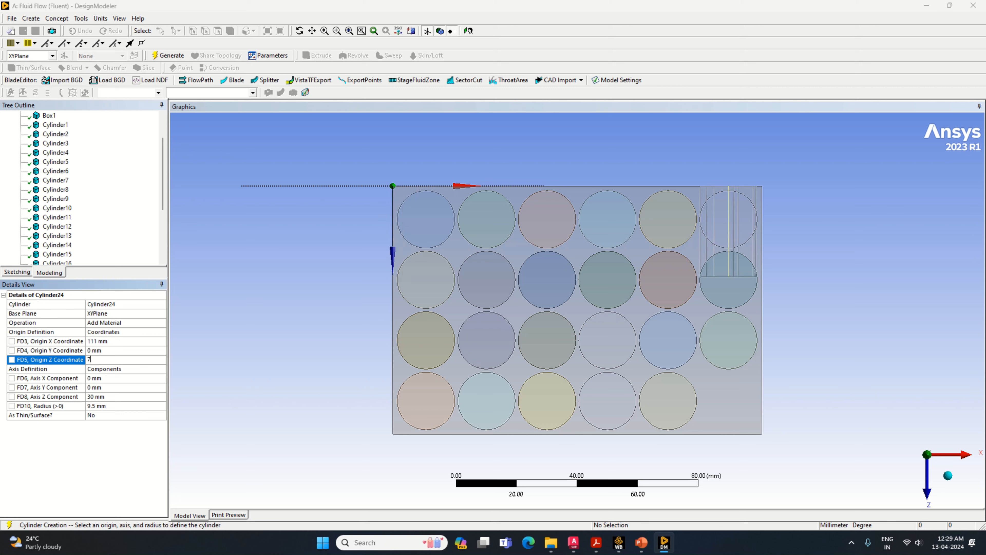
type("1")
- Set the twenty-fourth cylinder's axis components to Y 65 mm and Z 0 mm
left_click(105, 387)
type("65")
left_click(104, 396)
type("0")
- Change the twenty-fourth cylinder's operation to Slice Material and generate the body
left_click(164, 321)
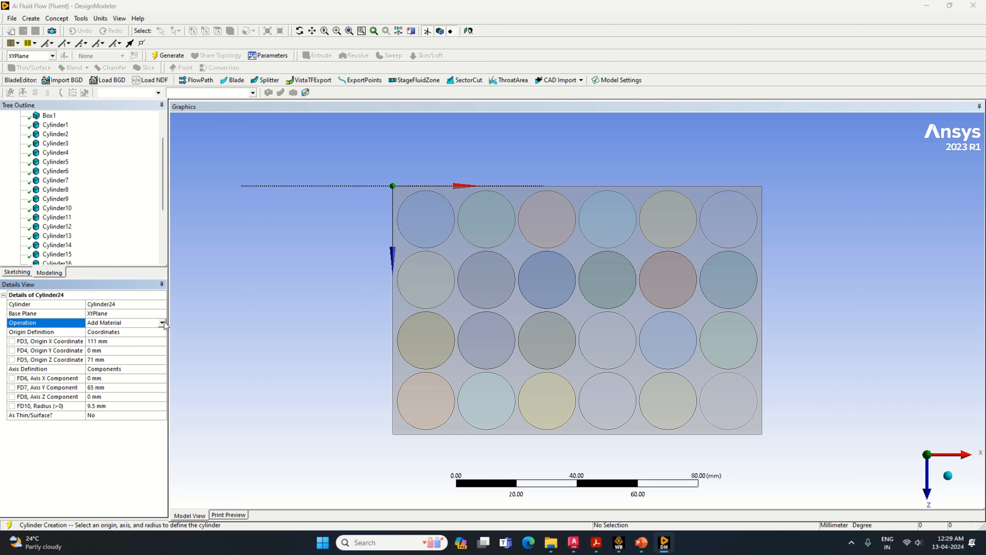
left_click(162, 322)
left_click(137, 344)
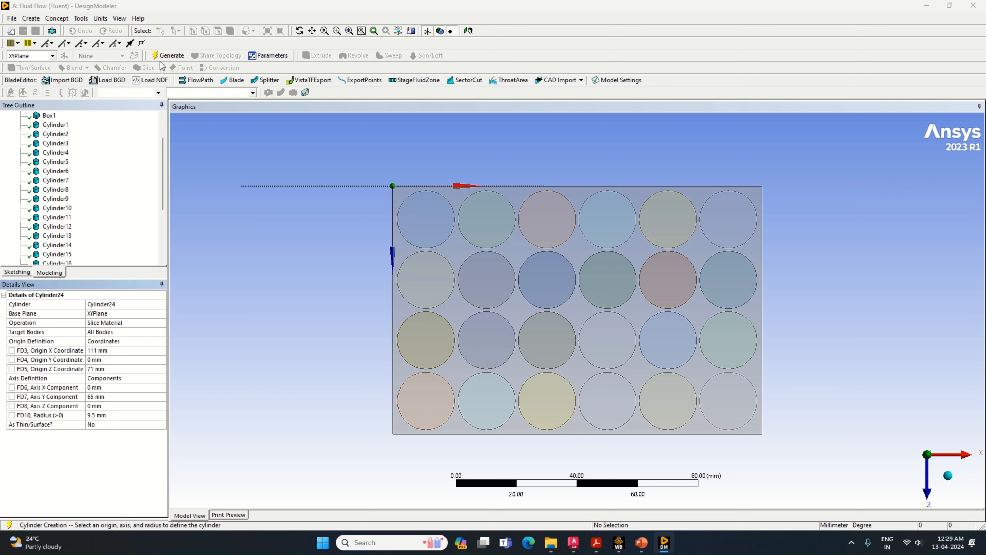
left_click(168, 55)
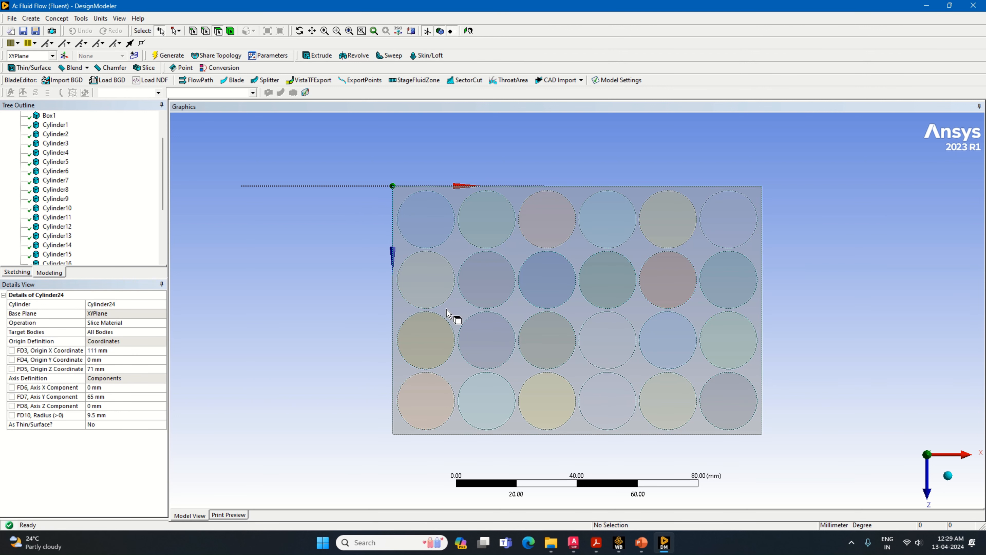
- Expand the list of bodies and examine the battery pack from the isometric, front and top views
scroll(58, 236, "down", 4)
left_click(19, 254)
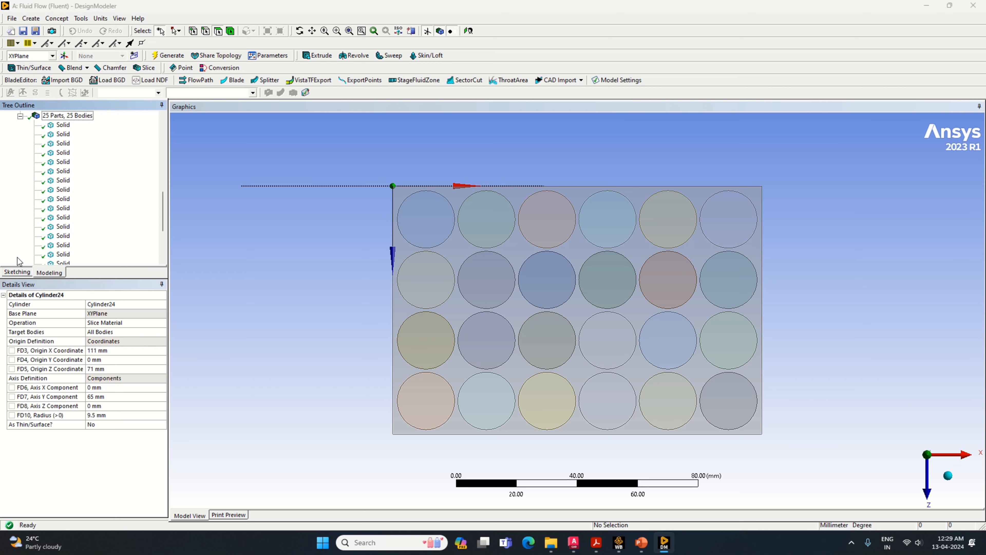
scroll(65, 237, "down", 8)
scroll(68, 239, "up", 5)
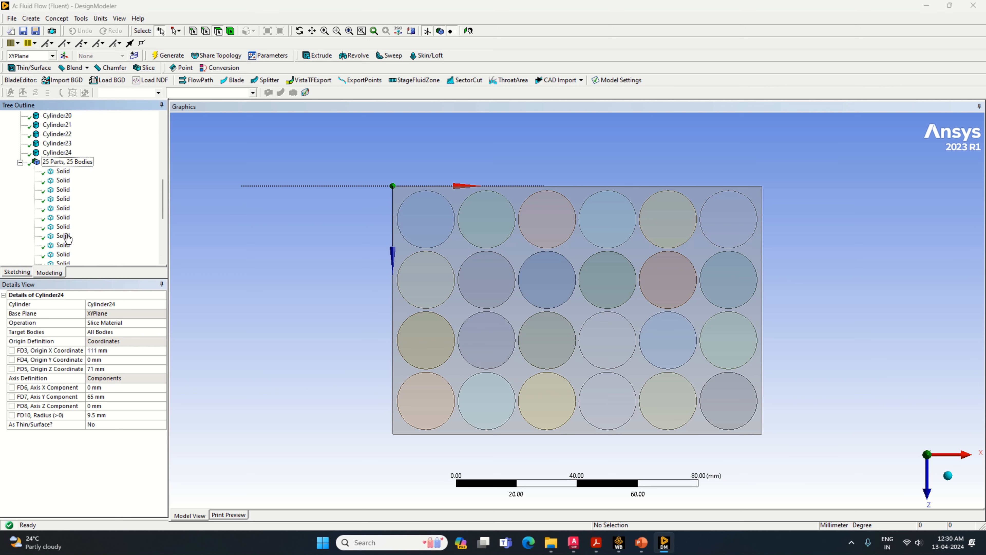
scroll(68, 239, "down", 5)
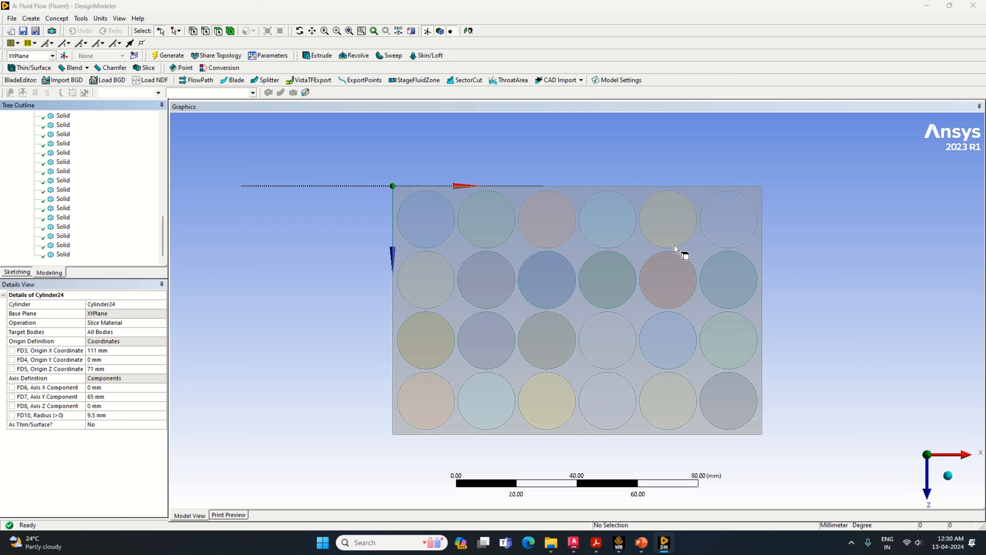
left_click(949, 475)
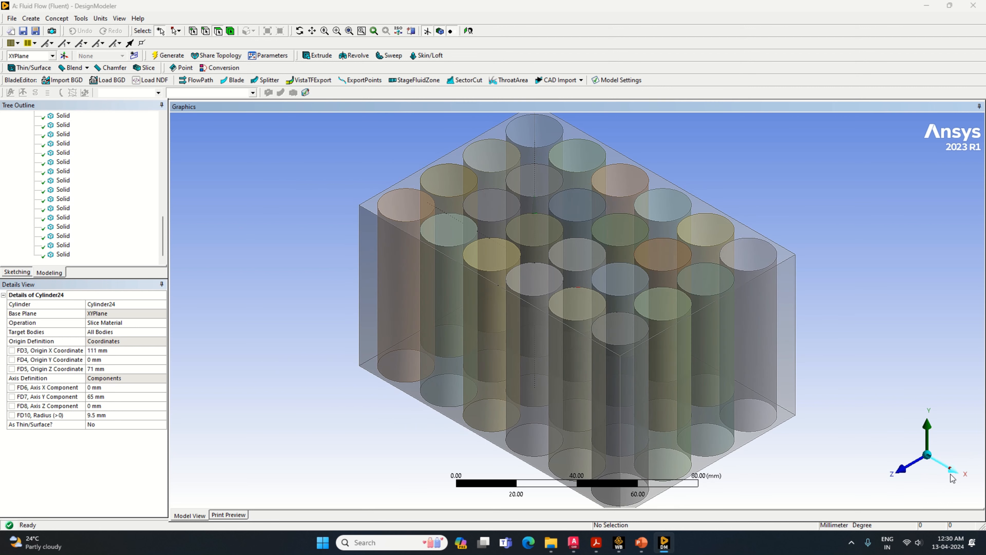
left_click(908, 467)
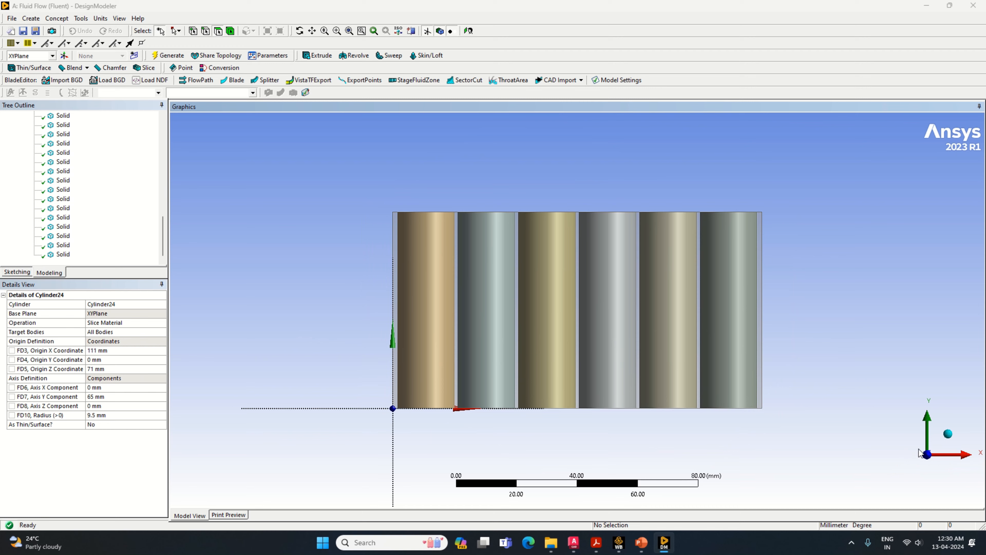
left_click(951, 438)
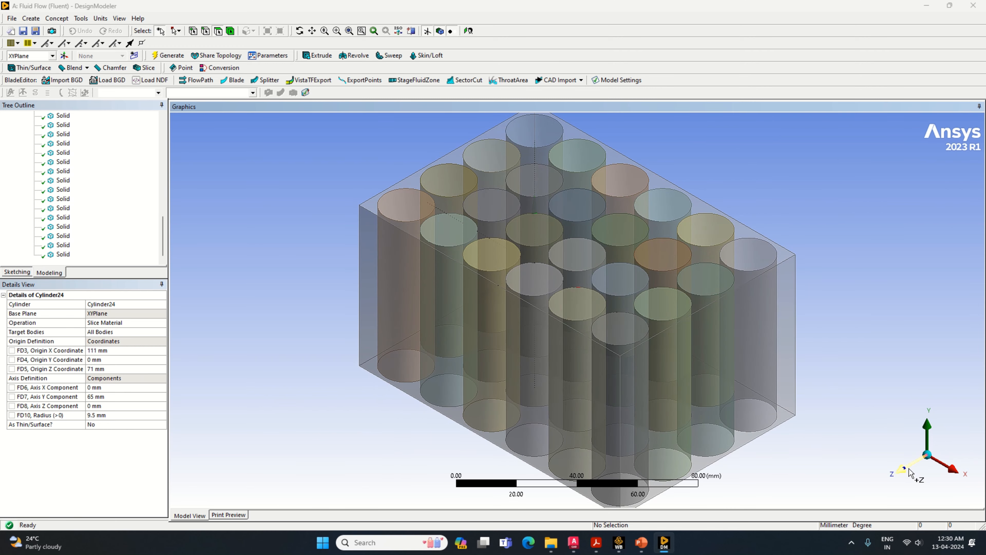
left_click(909, 468)
left_click(924, 416)
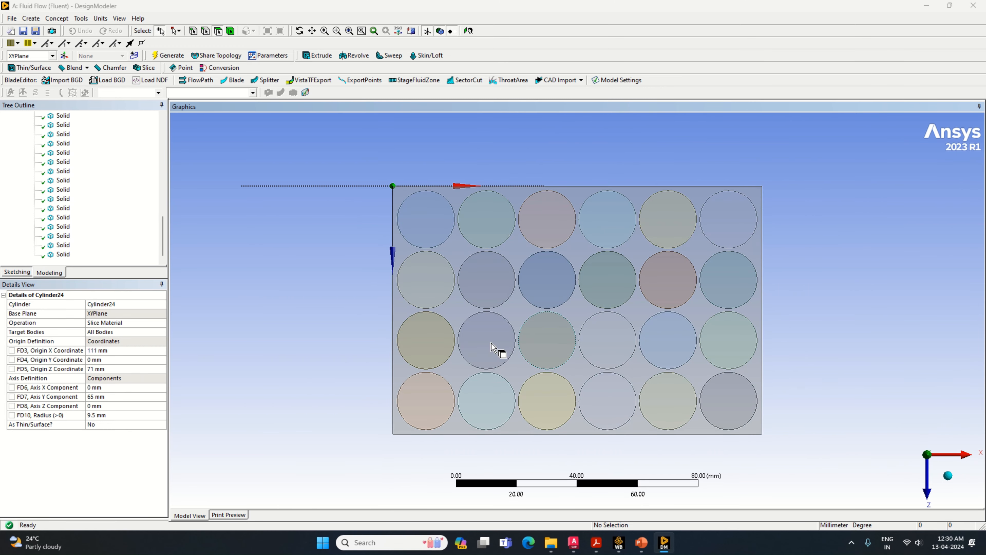
scroll(519, 365, "up", 3)
scroll(527, 366, "down", 2)
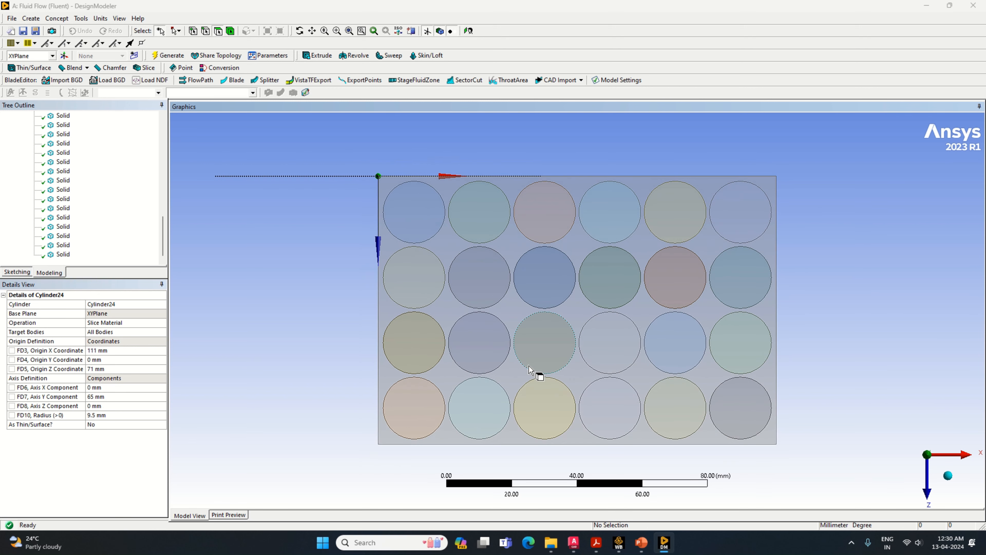
- Set the first body in the list, the box surrounding the cells, to Fluid and regenerate the model
scroll(77, 216, "up", 3)
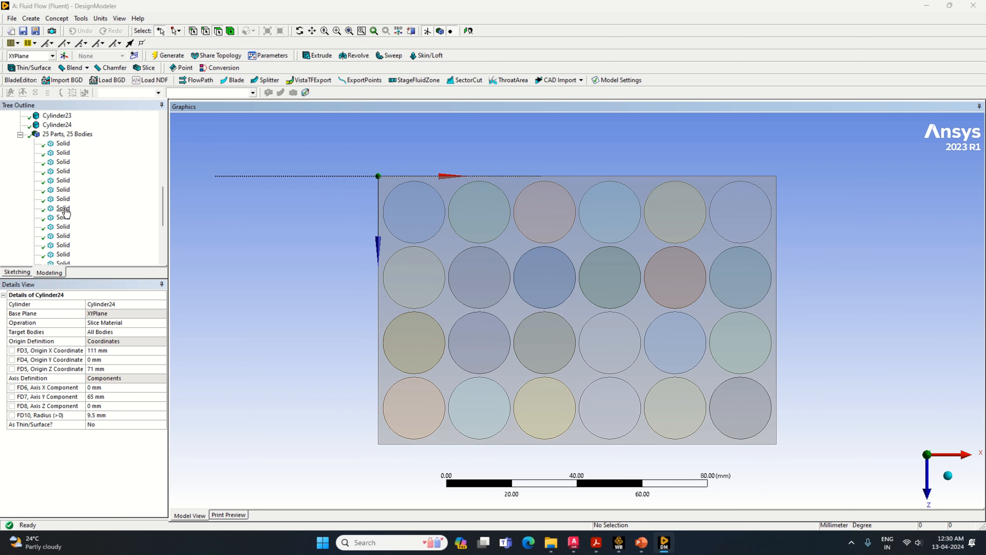
left_click(61, 144)
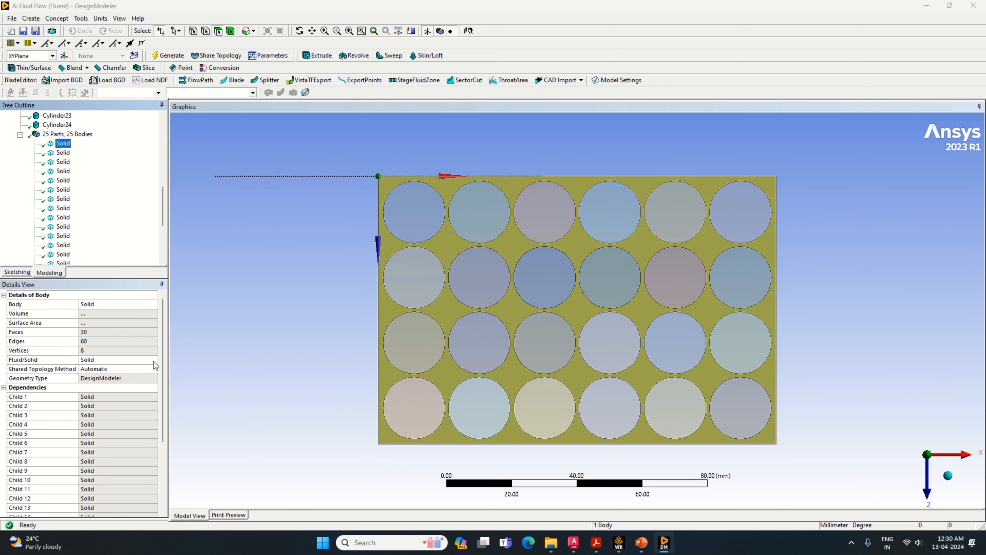
left_click(153, 360)
left_click(151, 367)
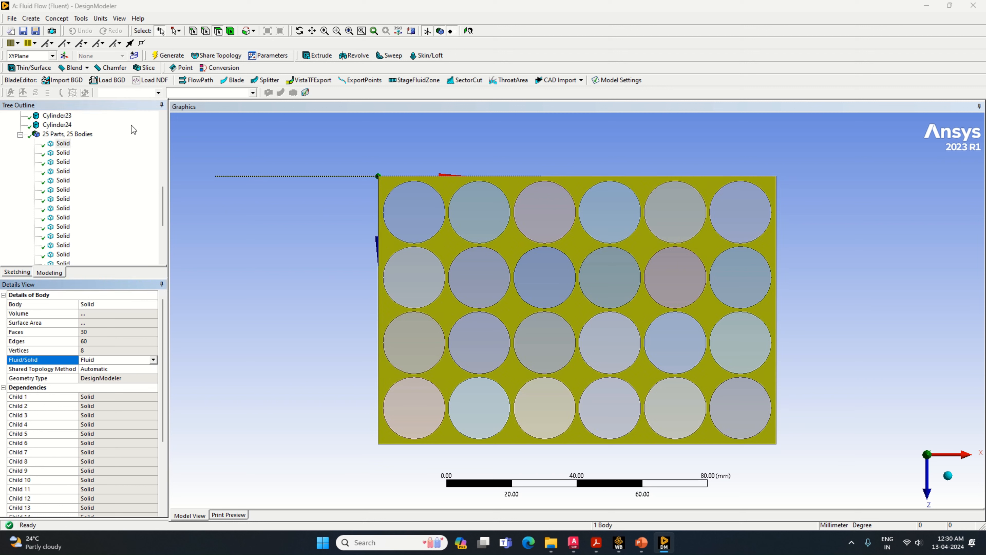
left_click(154, 56)
- Rename the fluid box body as Pack
right_click(61, 143)
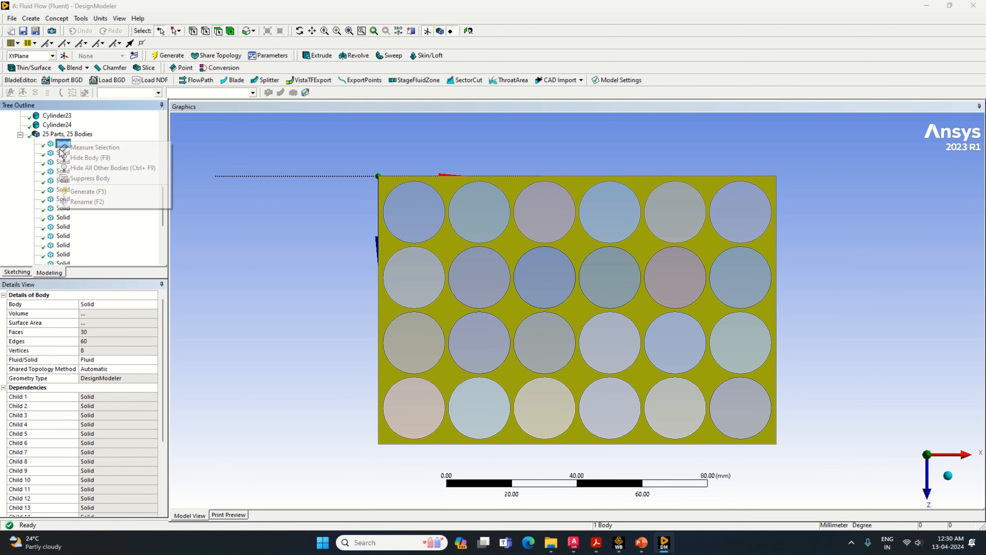
left_click(90, 205)
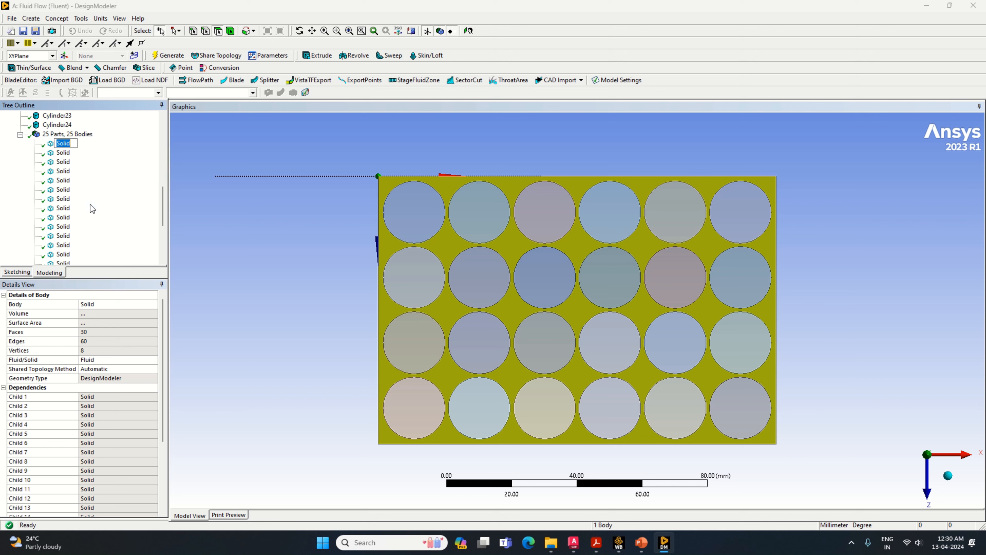
type("Pack")
key("Return")
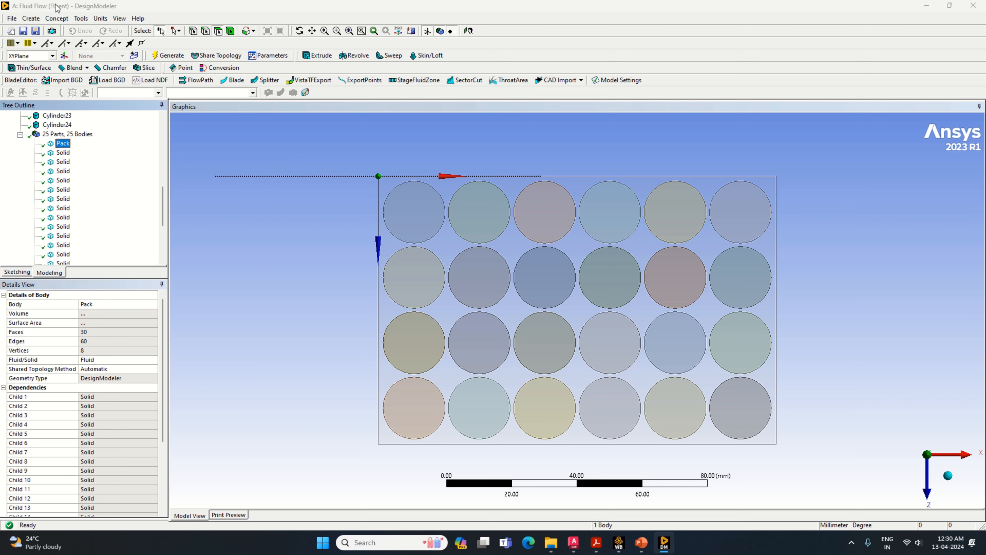
- Add a twenty-fifth cylinder primitive on the XY plane with its origin at X 11 mm and Z 11 mm
left_click(30, 18)
mouse_move(86, 228)
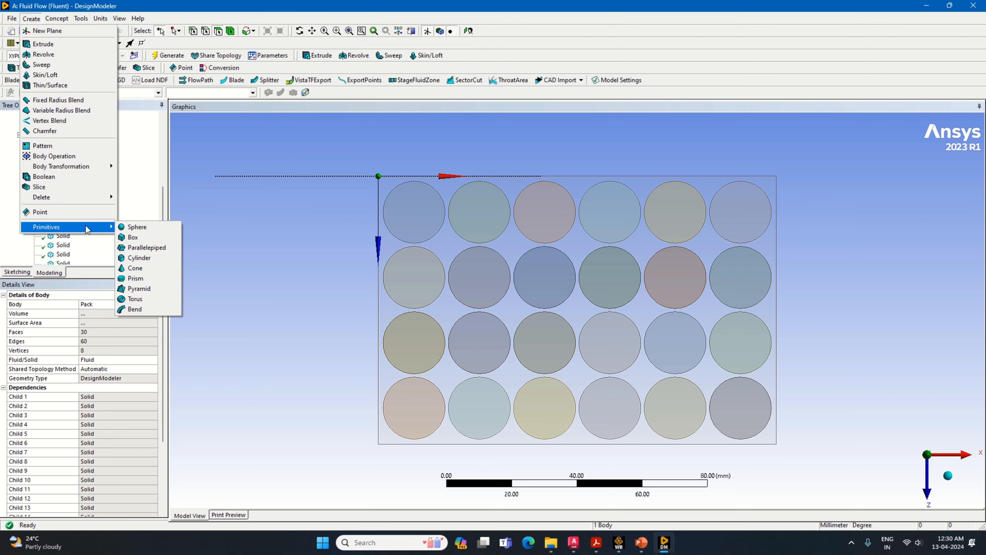
left_click(151, 259)
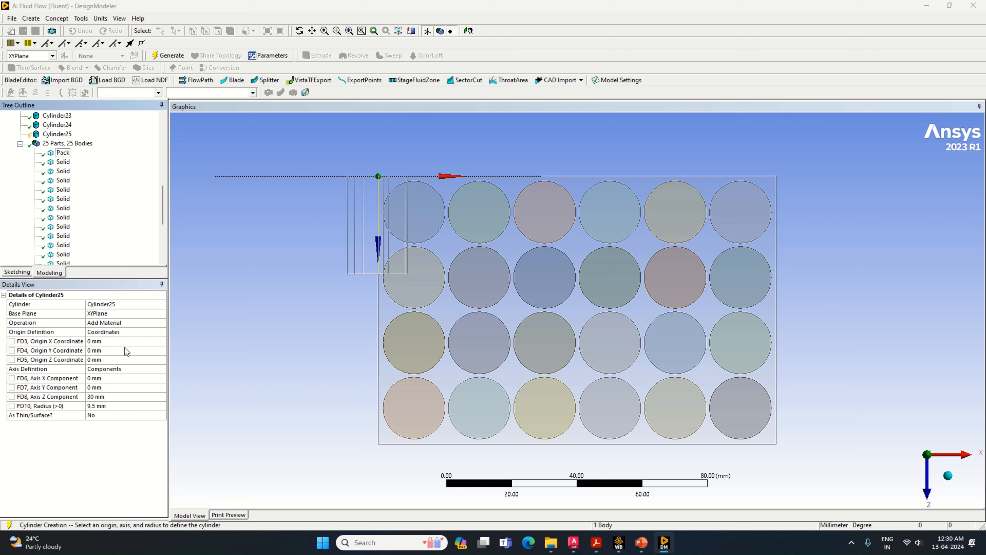
left_click(126, 341)
type("11")
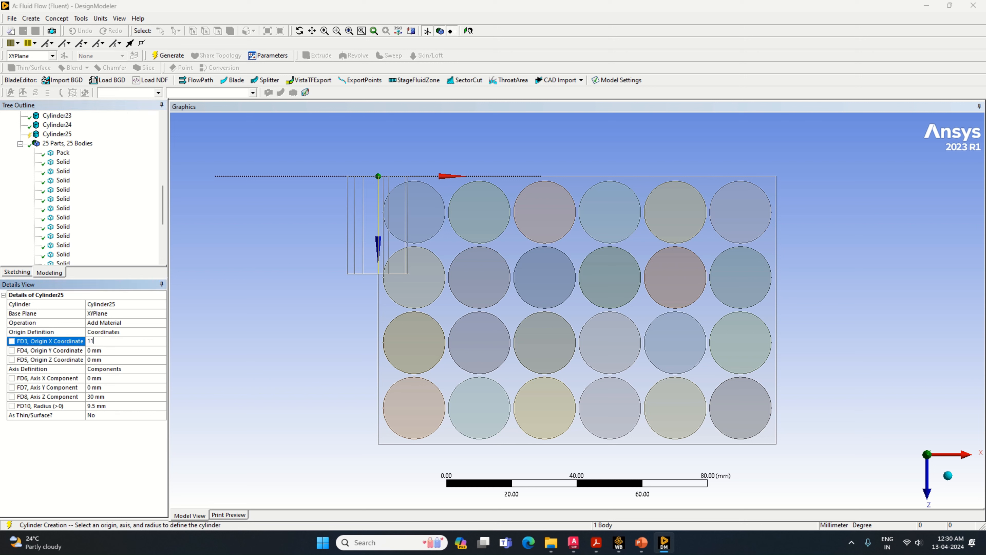
left_click(116, 360)
type("11")
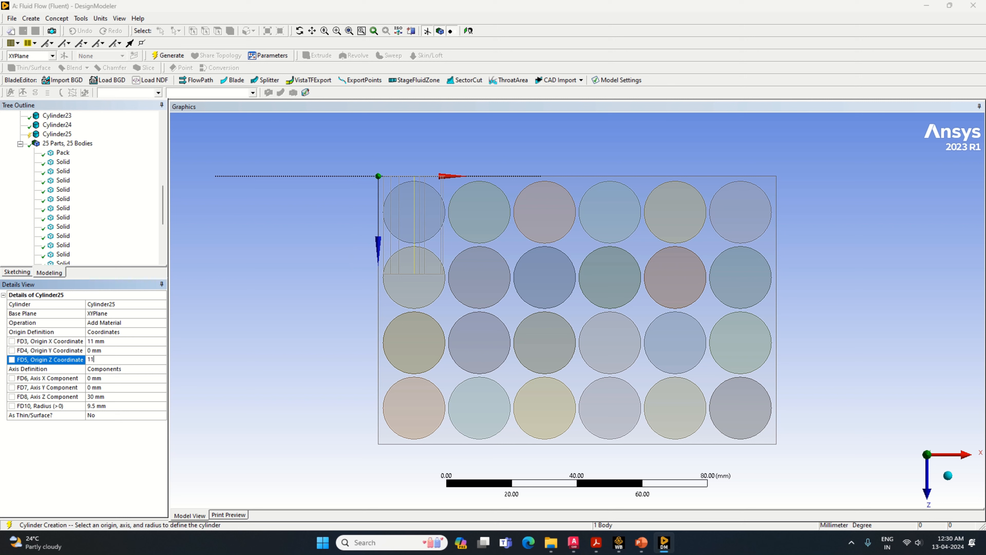
- Set the twenty-fifth cylinder's radius to 9 mm and its axis components to Y 65 mm and Z 0 mm
left_click(110, 406)
type("9")
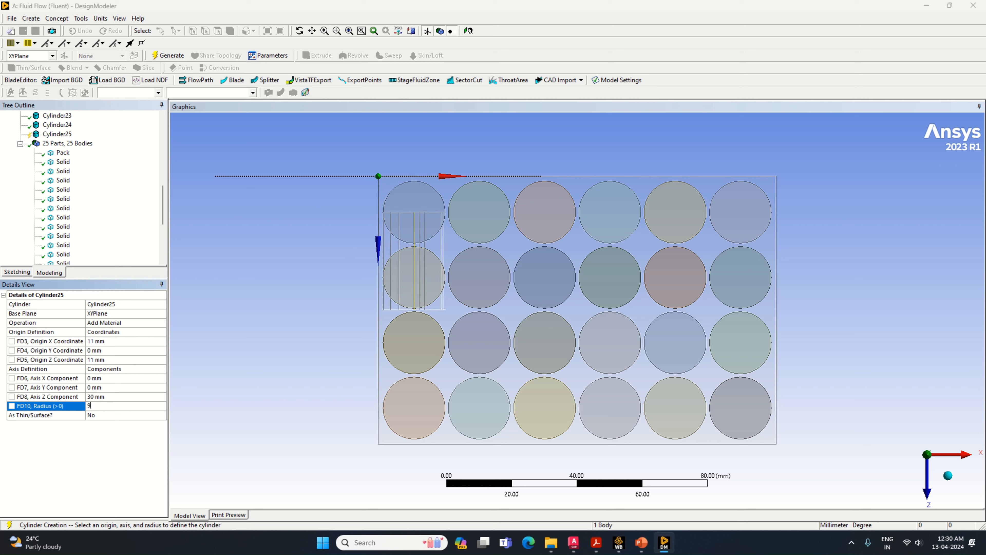
left_click(117, 386)
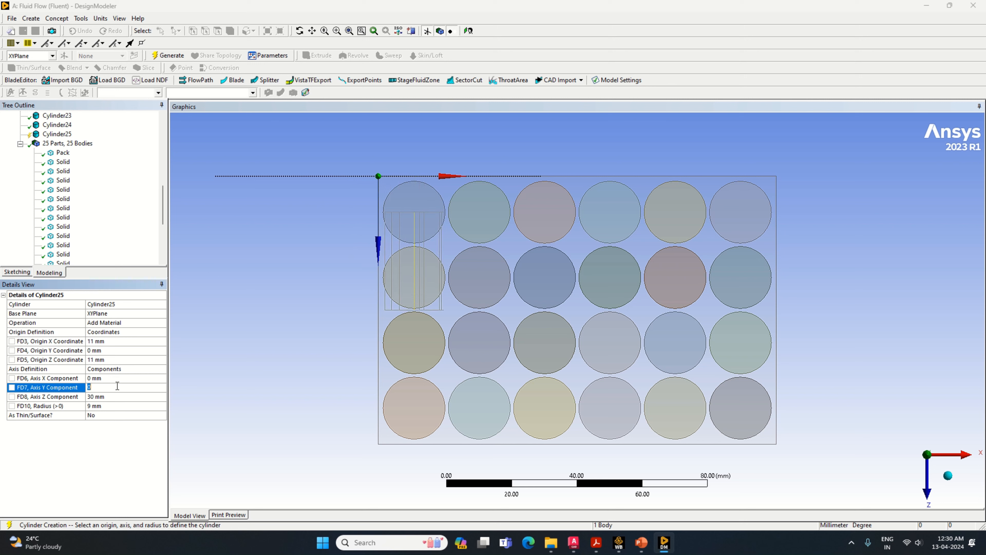
type("65")
left_click(119, 397)
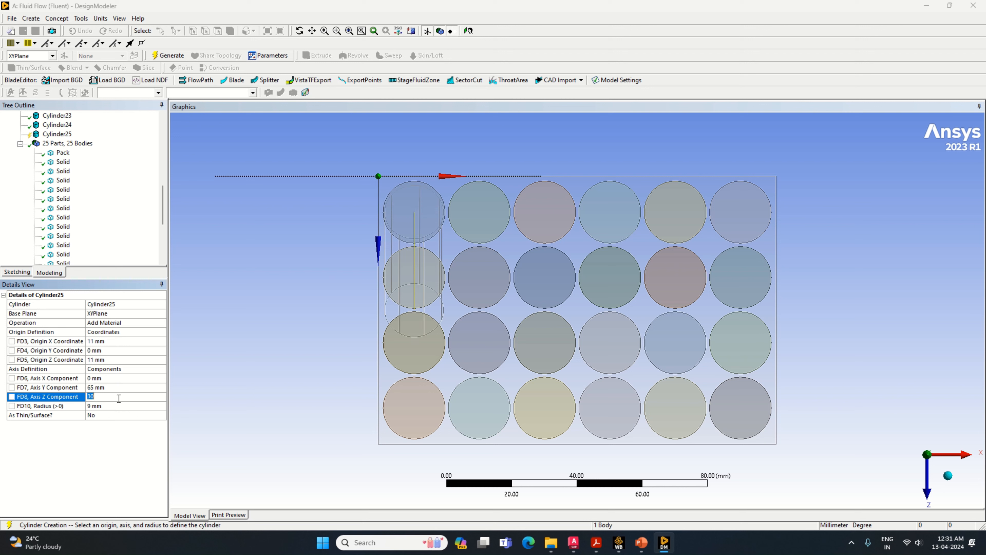
type("0")
- Generate the twenty-fifth cylinder with the Slice Material operation and check the ring-shaped face it cuts in the first cell
left_click(162, 325)
left_click(161, 325)
left_click(150, 343)
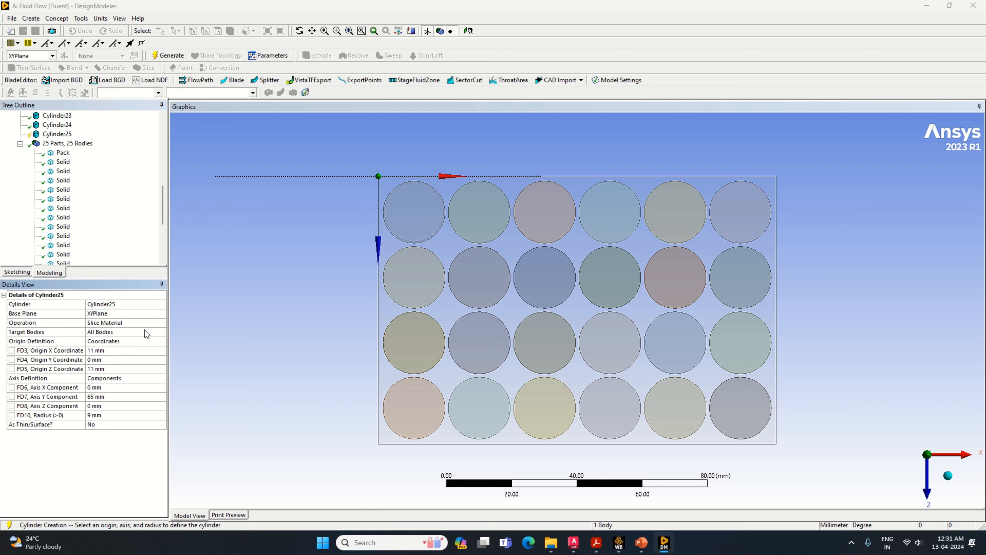
left_click(163, 57)
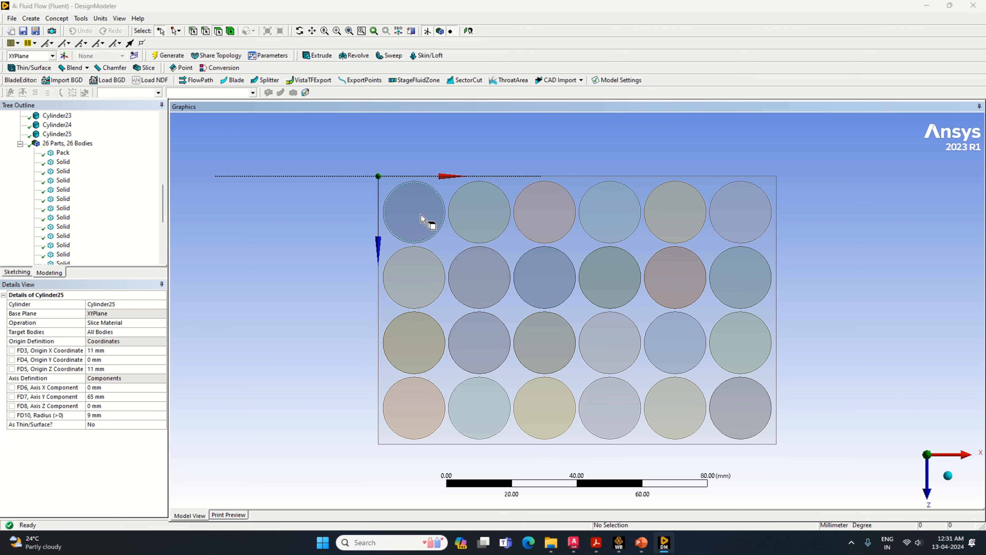
left_click(442, 212)
left_click(444, 212)
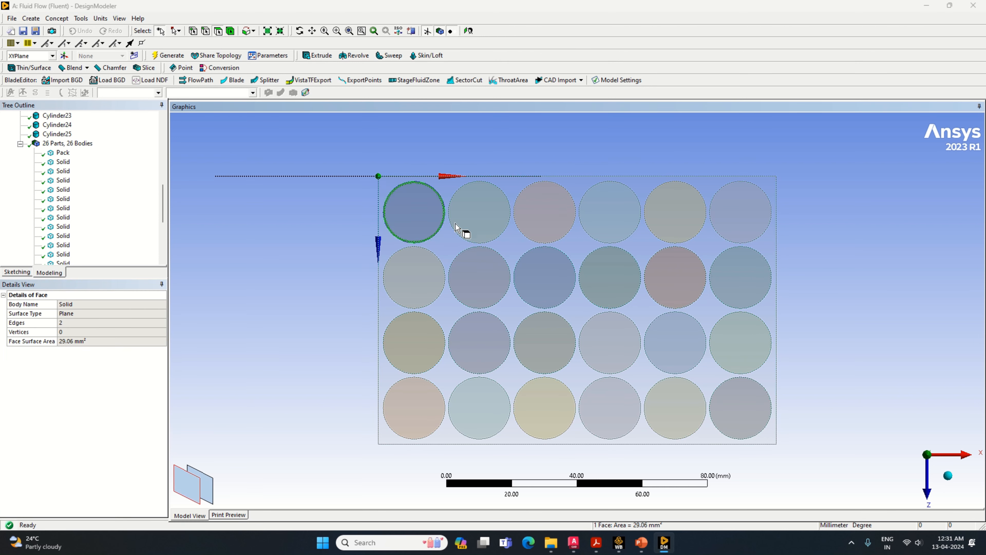
scroll(448, 200, "up", 2)
scroll(442, 214, "down", 1)
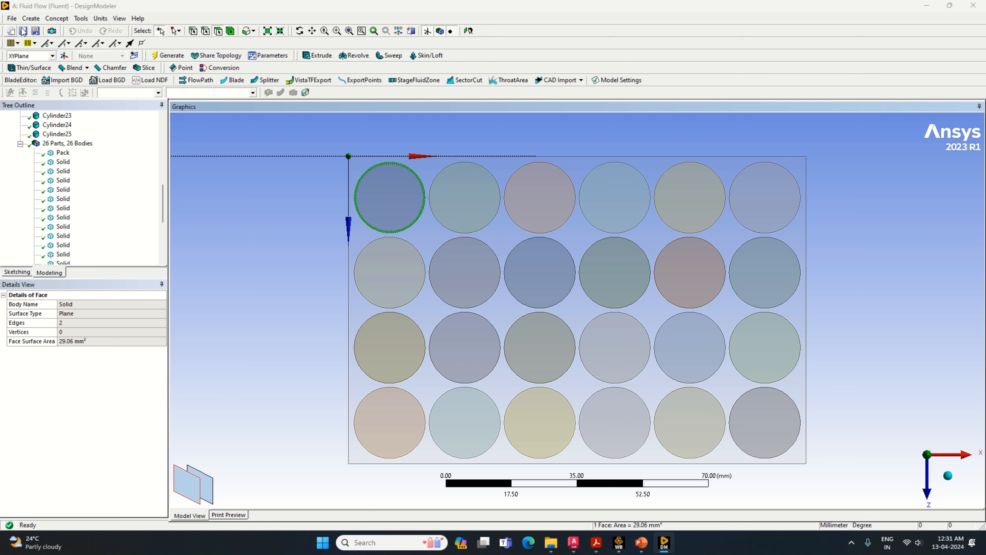
- Add a twenty-sixth cylinder primitive with the Slice Material operation and its origin at X 31 mm and Z 11 mm
left_click(32, 18)
mouse_move(97, 227)
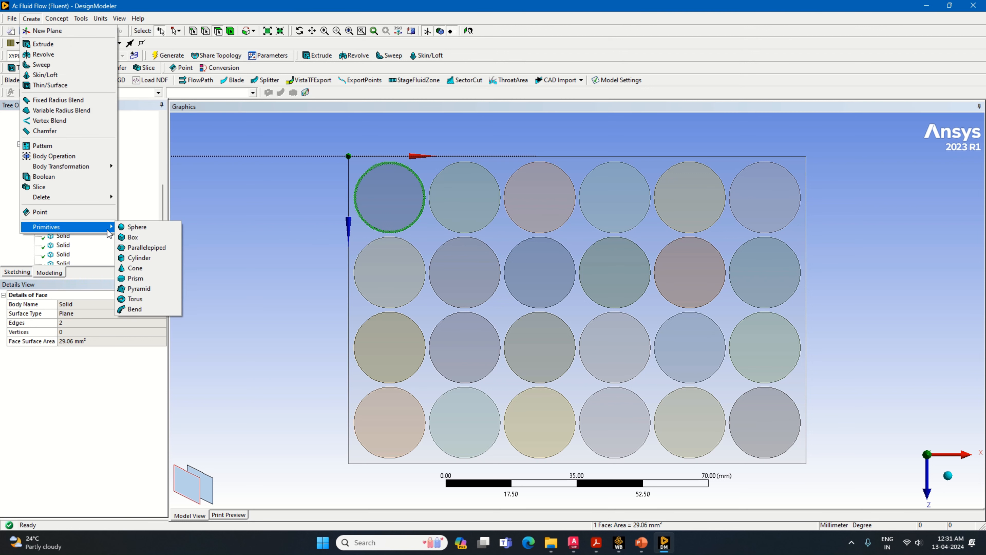
left_click(148, 257)
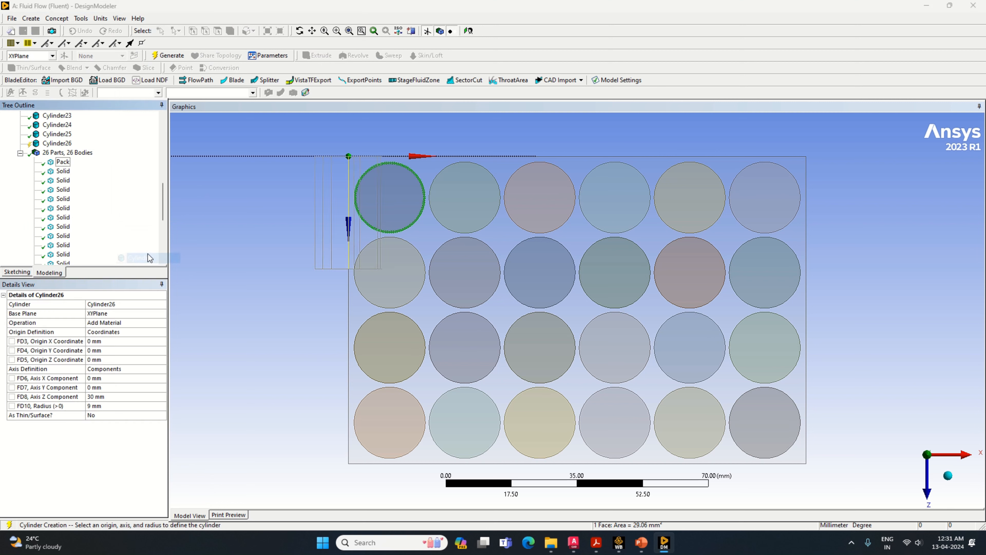
left_click(163, 322)
left_click(140, 344)
left_click(116, 350)
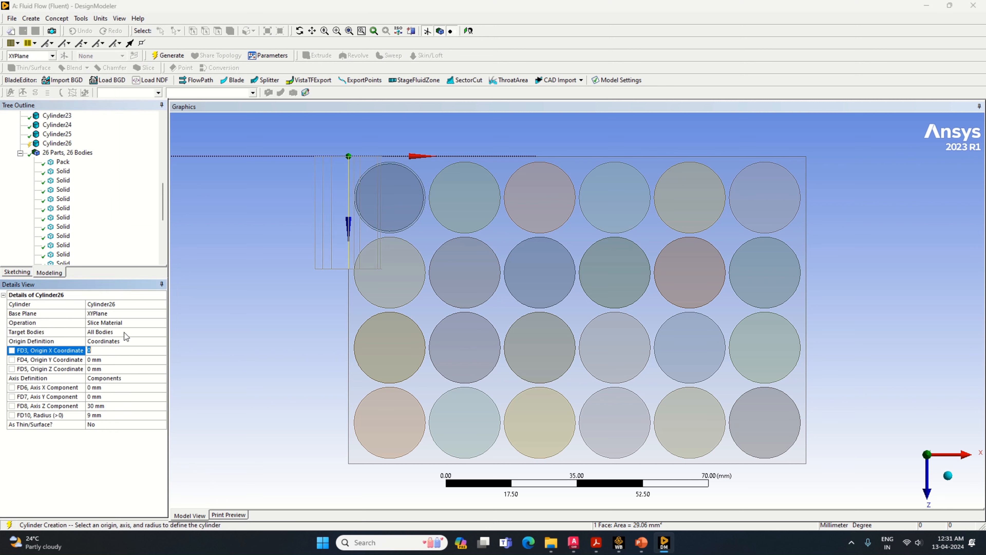
type("31")
left_click(113, 369)
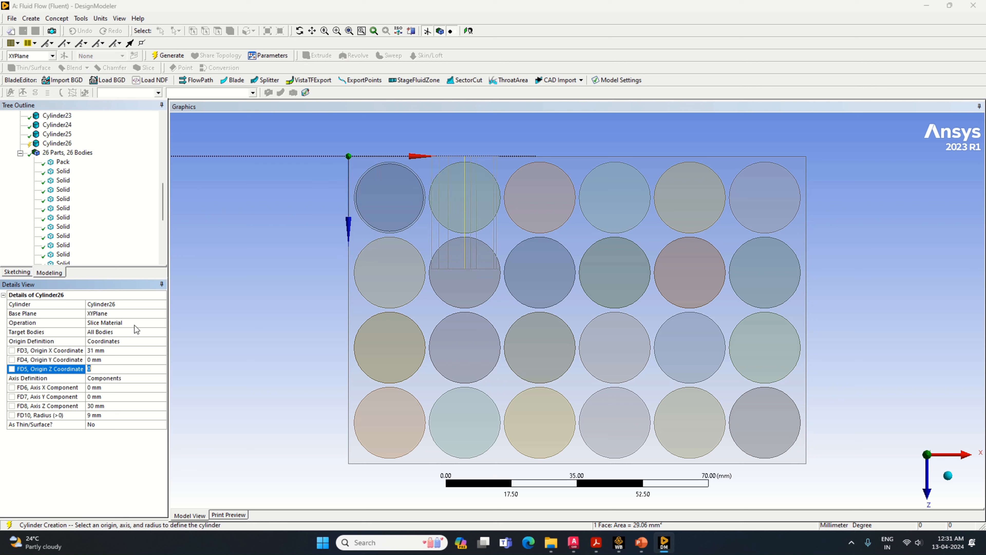
type("11")
- Set the twenty-sixth cylinder's axis components to Y 65 mm and Z 0 mm and generate it to slice the second cell
left_click(112, 396)
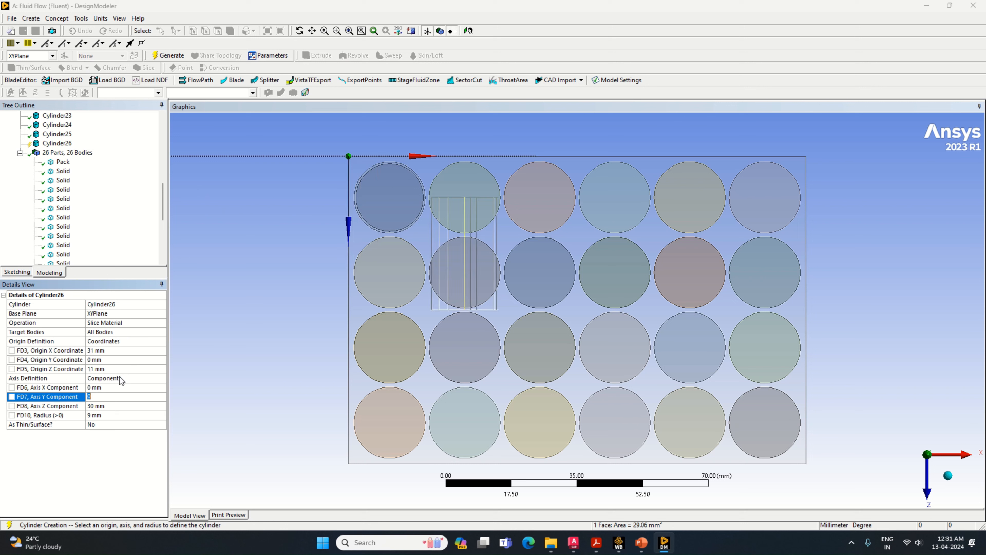
type("65")
left_click(116, 406)
type("0")
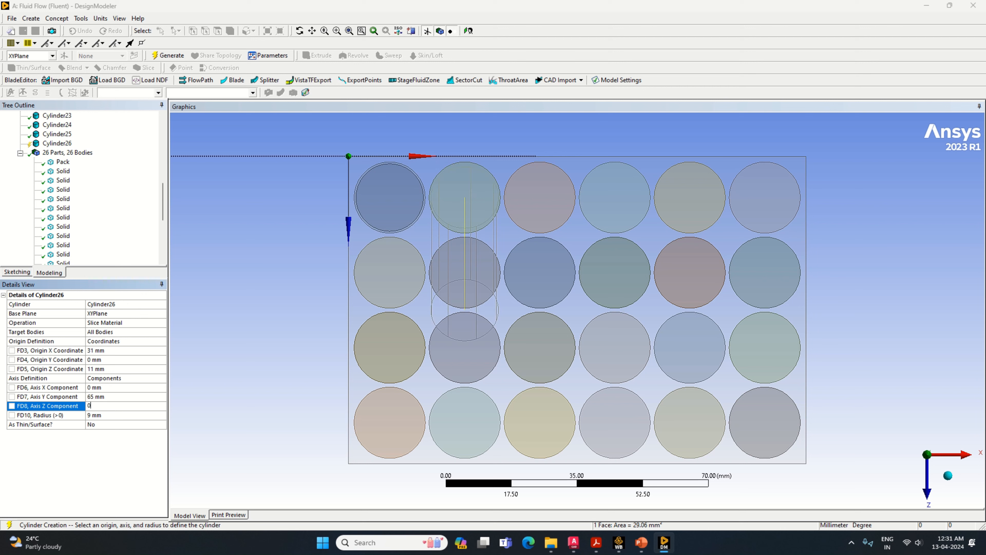
left_click(100, 498)
left_click(168, 56)
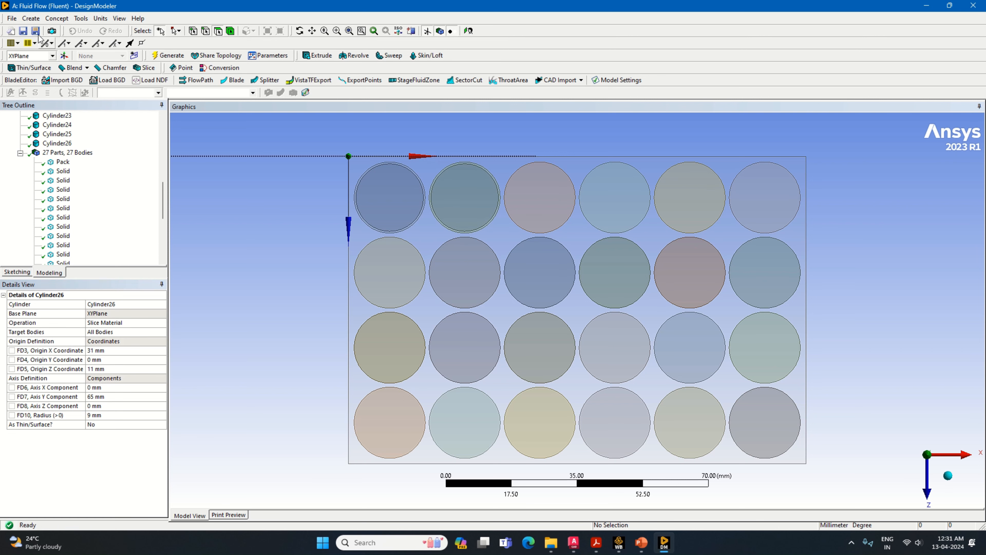
- Add a twenty-seventh cylinder primitive with the Slice Material operation and its origin at X 51 mm and Z 11 mm
left_click(31, 18)
mouse_move(85, 227)
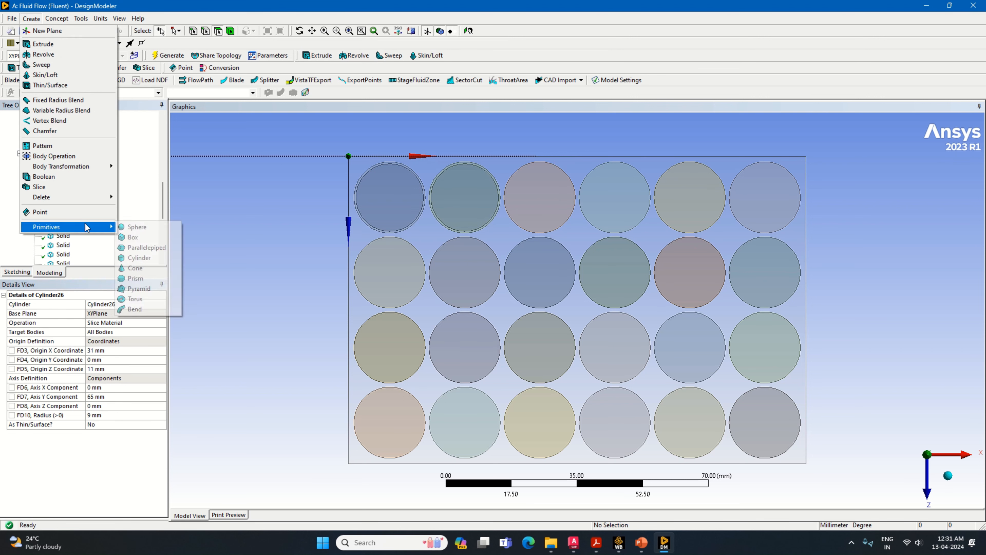
left_click(144, 258)
left_click(161, 322)
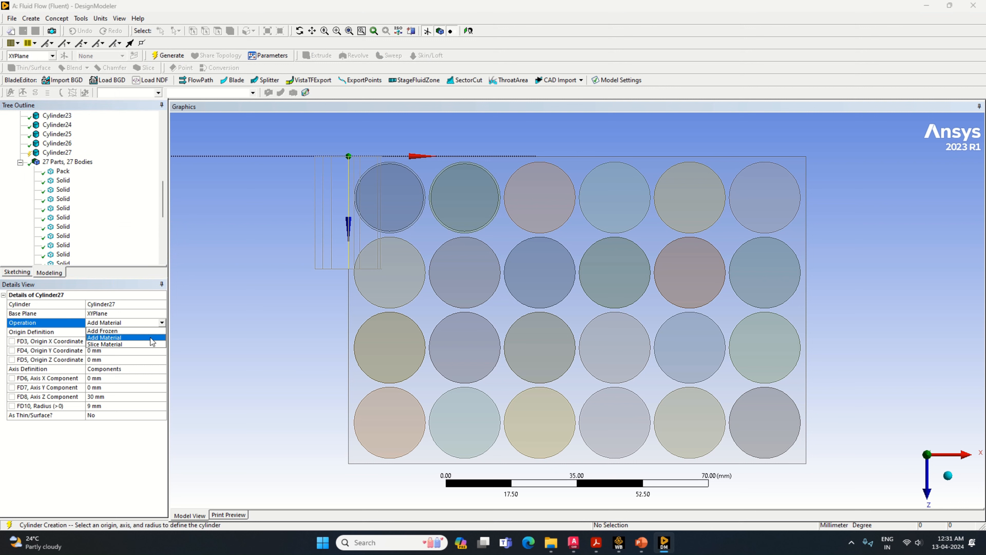
left_click(139, 345)
left_click(116, 350)
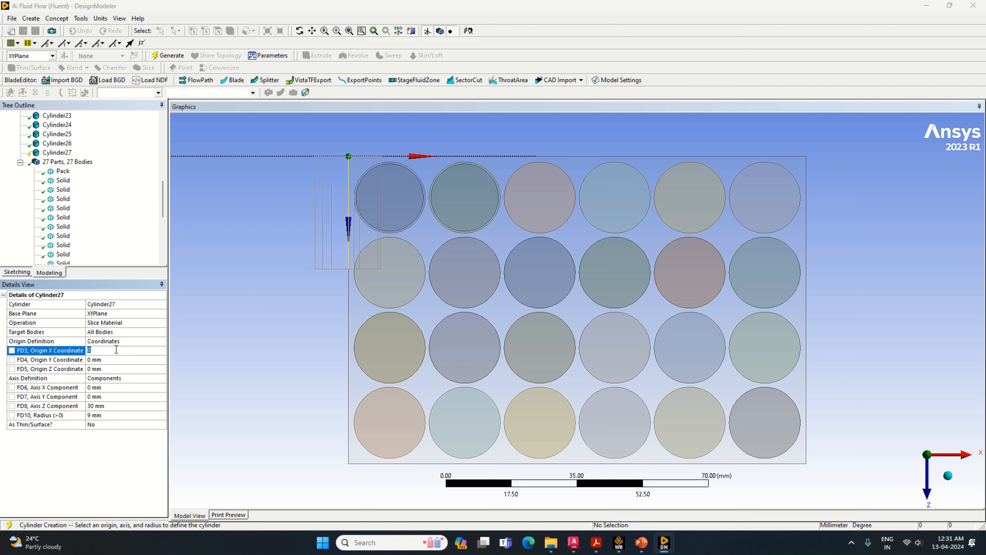
left_click(122, 367)
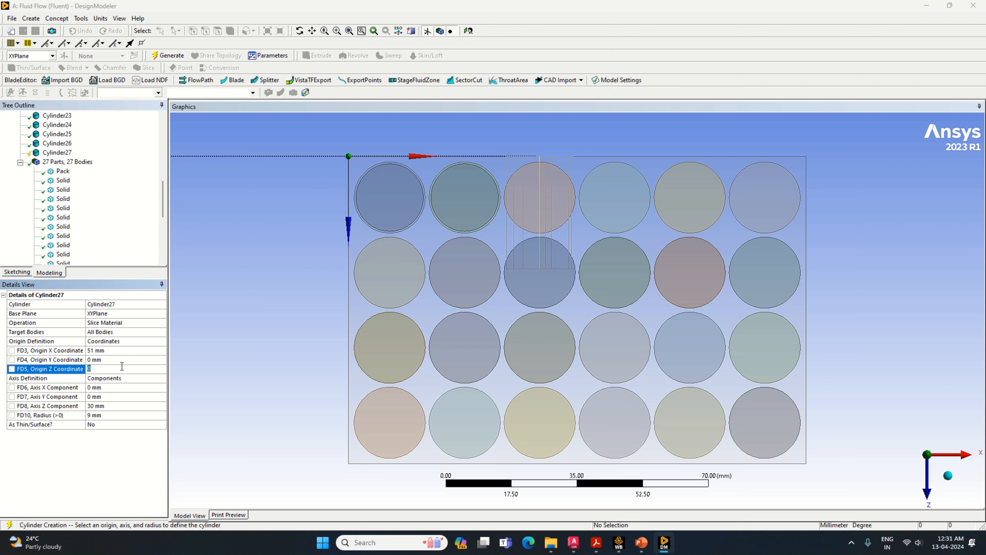
type("11")
- Set the twenty-seventh cylinder's axis components to Y 65 mm and Z 0 mm and generate it to slice the third cell
left_click(134, 395)
type("65")
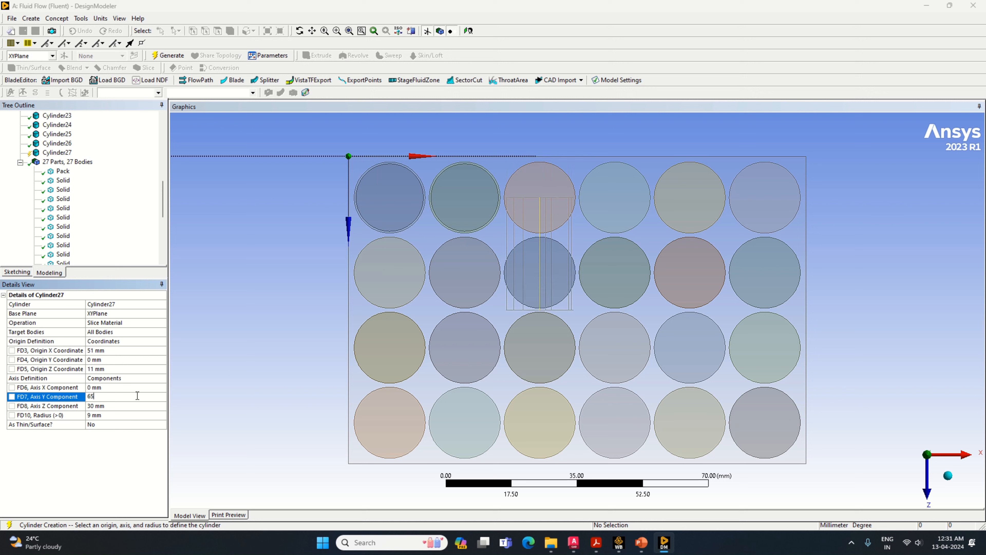
left_click(133, 406)
type("0")
key("Return")
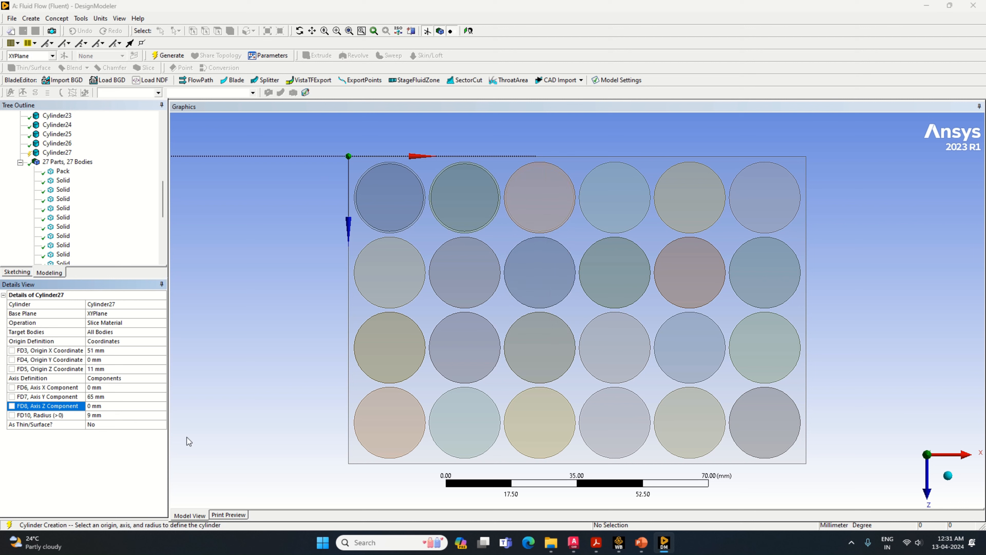
left_click(166, 59)
- Add a twenty-eighth cylinder primitive with the Slice Material operation and its origin at X 71 mm and Z 11 mm
left_click(31, 18)
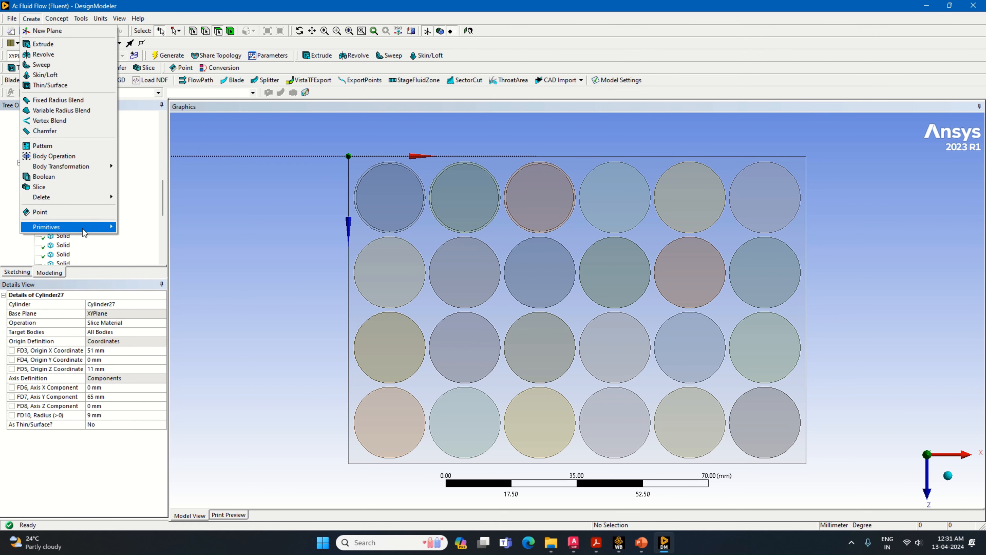
mouse_move(84, 229)
left_click(160, 258)
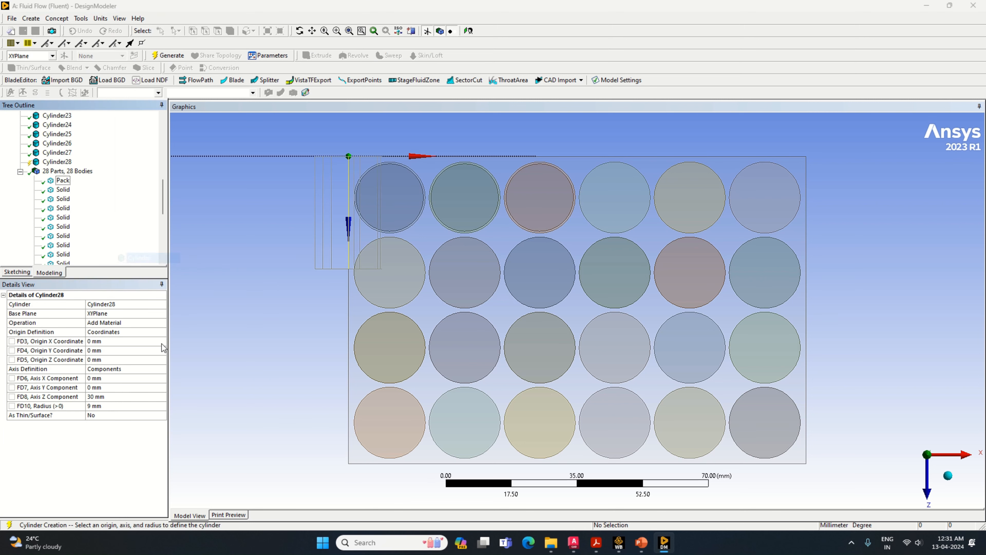
left_click(160, 324)
left_click(161, 322)
left_click(145, 344)
left_click(110, 350)
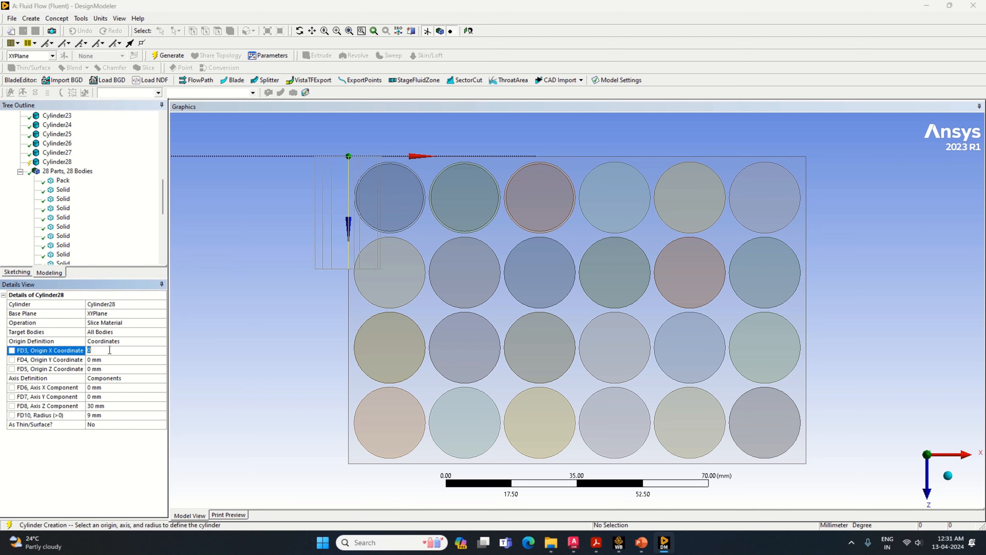
left_click(103, 369)
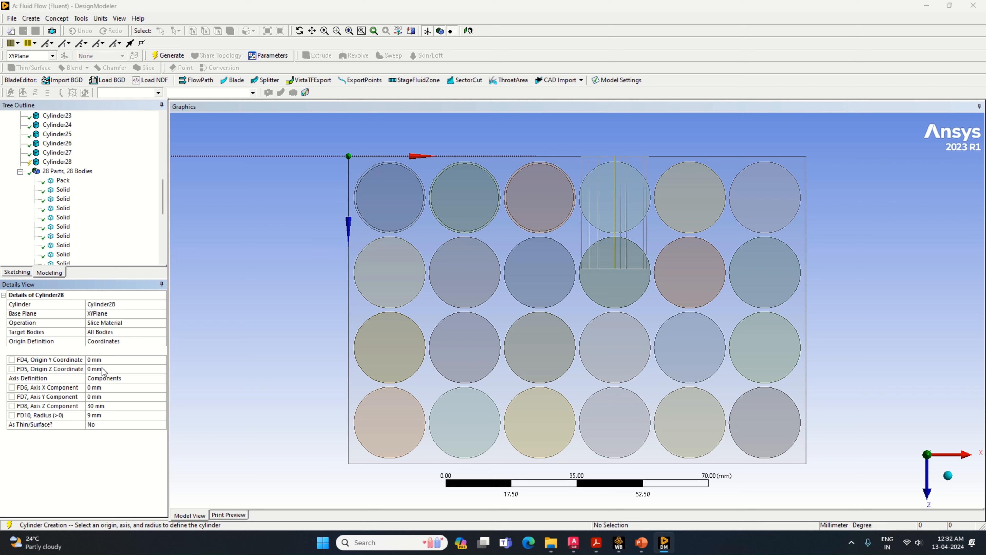
- Set the twenty-eighth cylinder's axis components to Y 65 mm and Z 0 mm and generate it to slice the fourth cell
left_click(103, 397)
type("65")
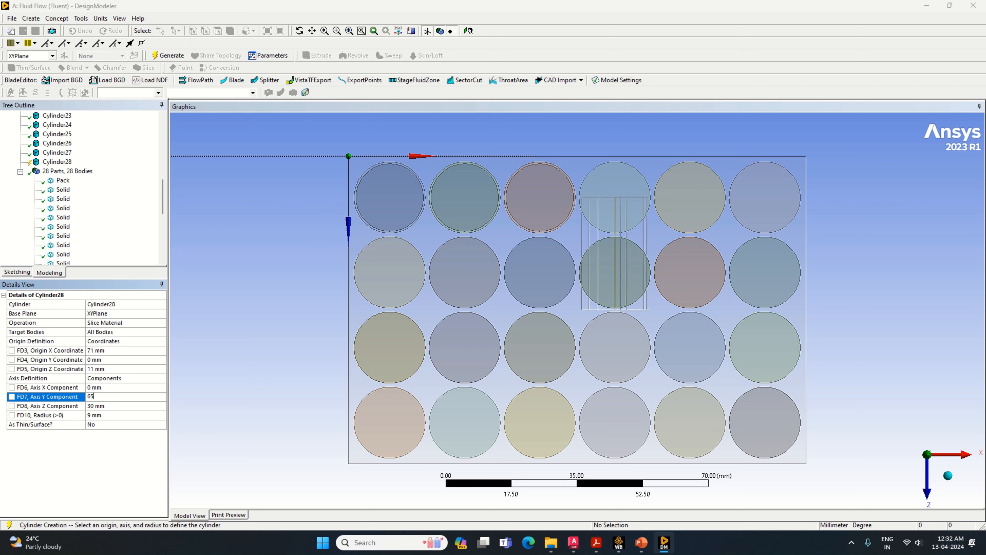
left_click(104, 406)
type("0")
key("Return")
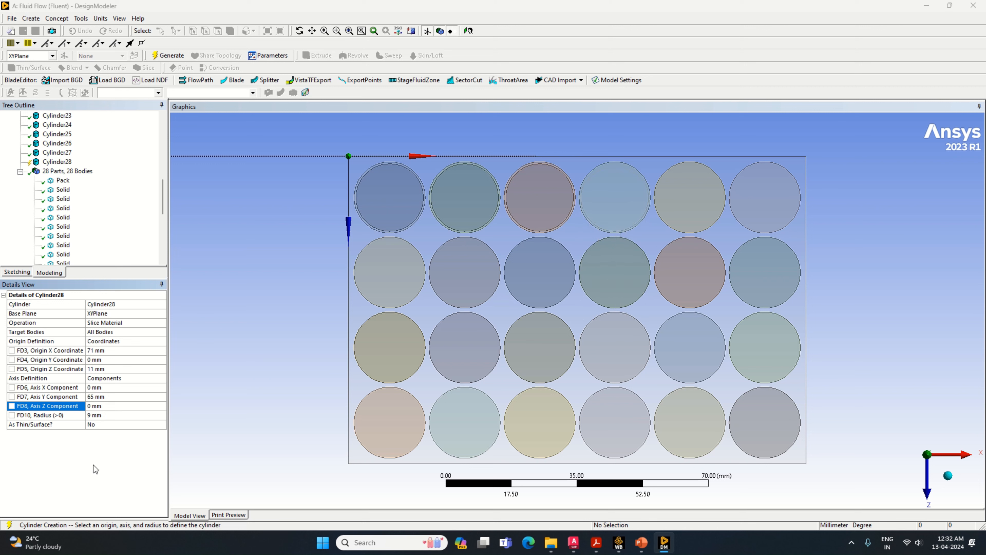
left_click(166, 55)
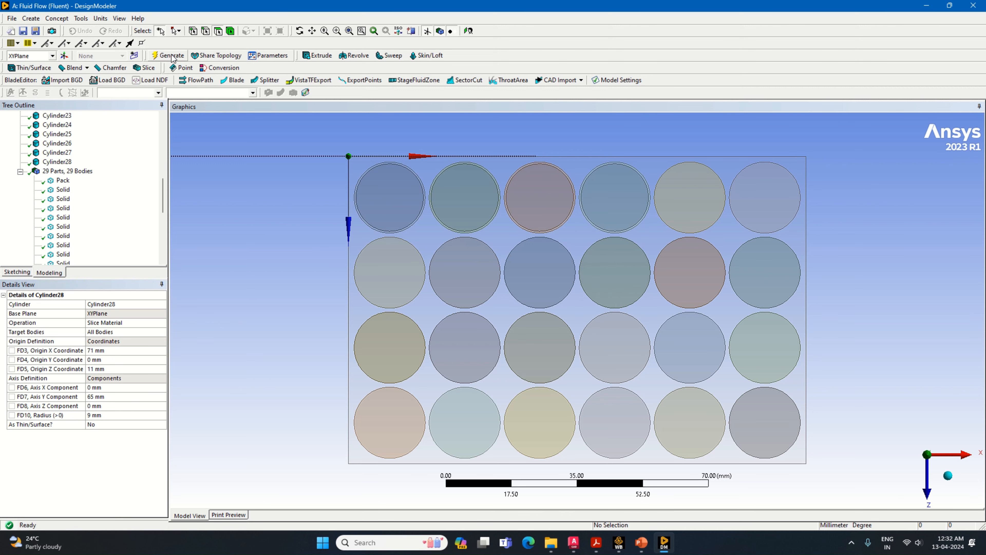
- Add a twenty-ninth cylinder primitive with the Slice Material operation and its origin at X 91 mm and Z 11 mm
left_click(24, 19)
mouse_move(76, 228)
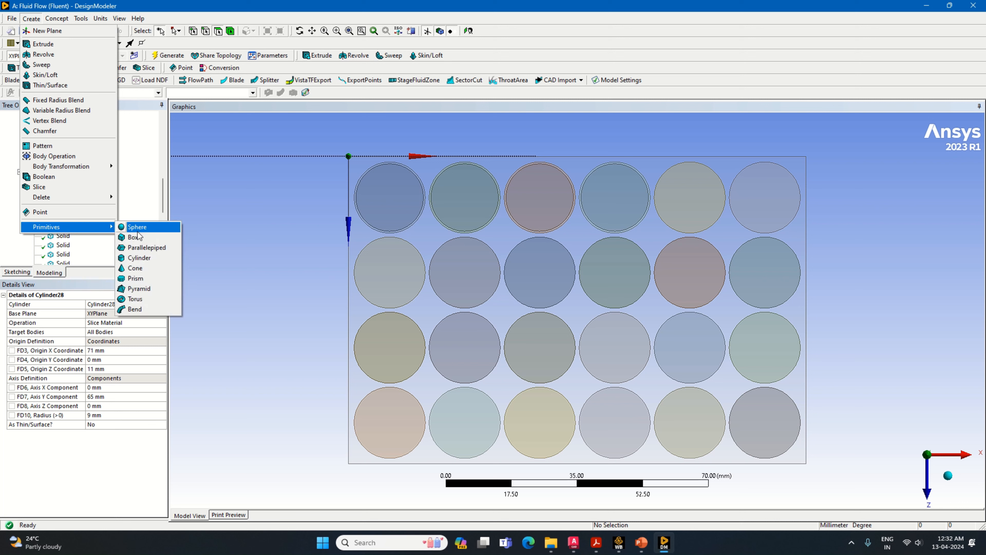
left_click(151, 257)
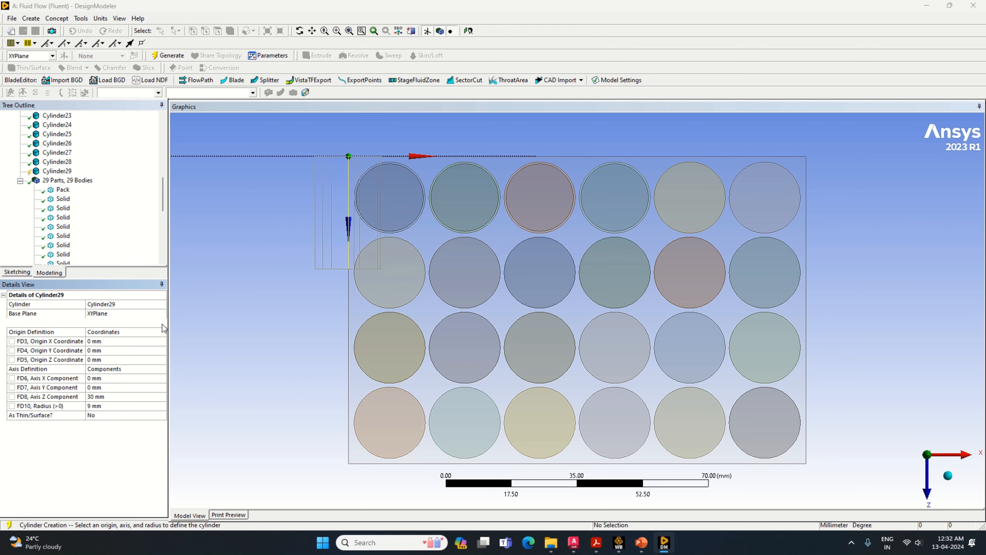
left_click(128, 322)
left_click(130, 344)
left_click(114, 350)
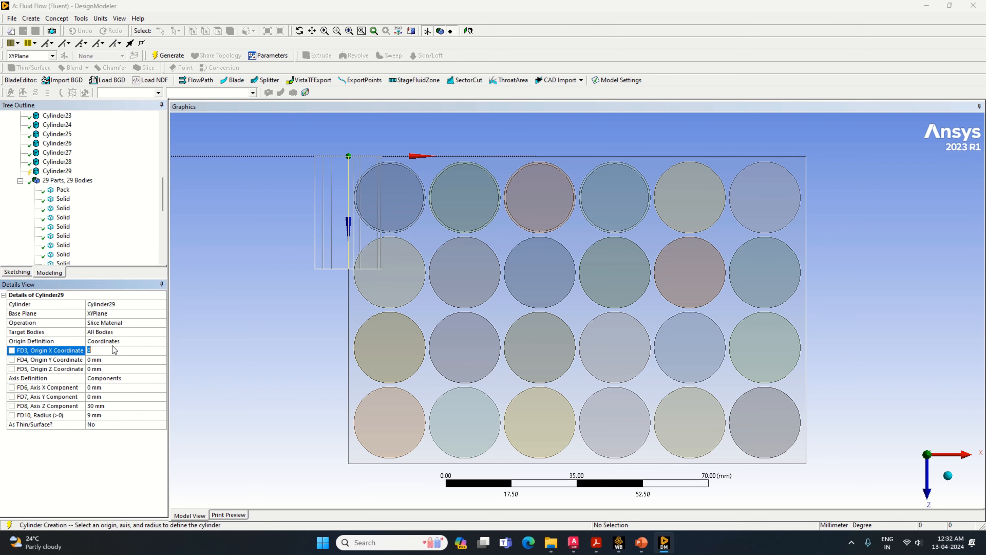
type("91")
key("Return")
left_click(93, 369)
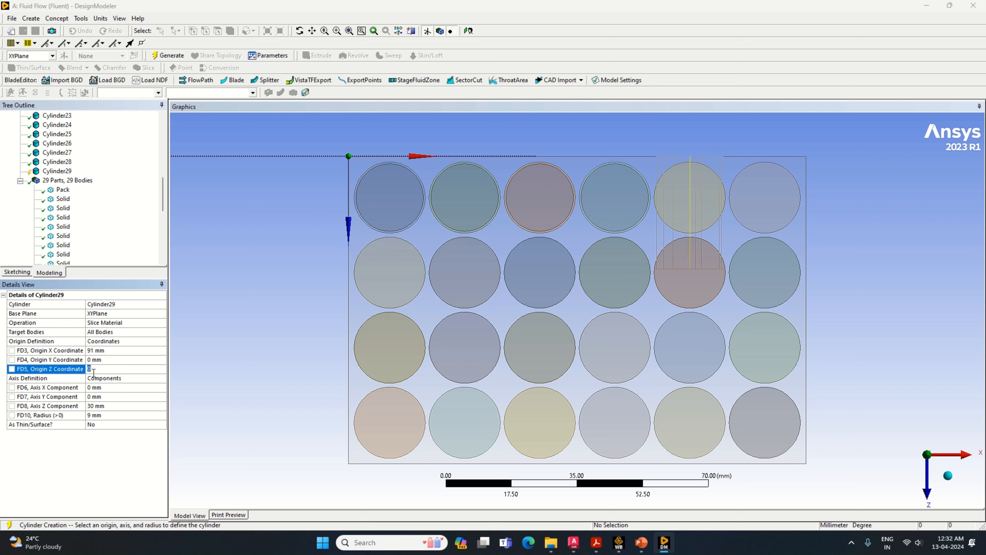
type("11")
- Set the twenty-ninth cylinder's axis components to Y 65 mm and Z 0 mm and generate it to slice the fifth cell
left_click(105, 396)
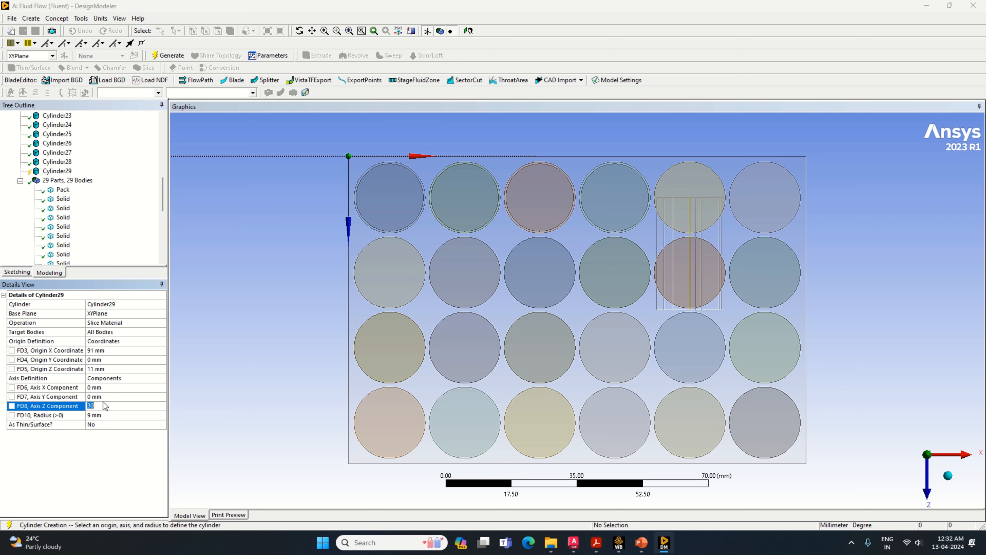
type("65")
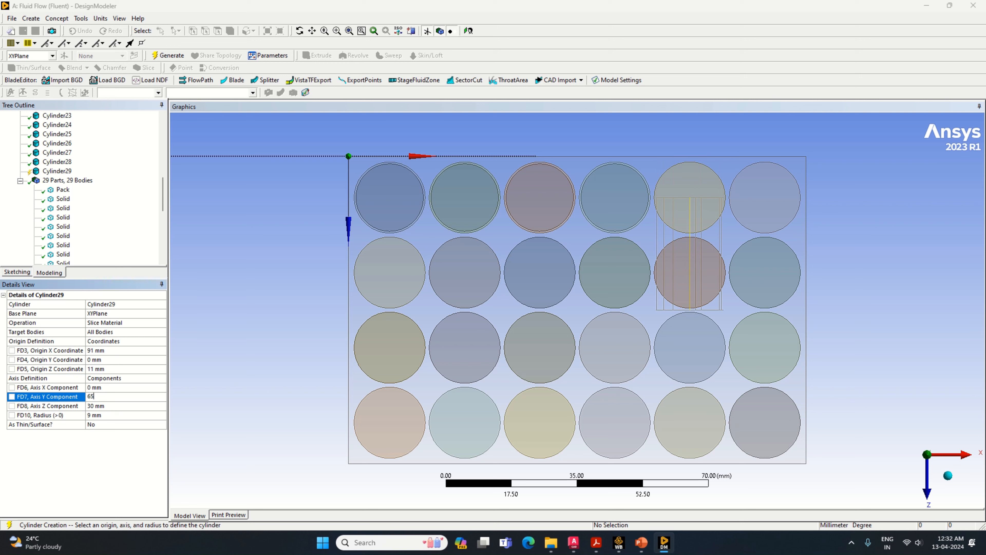
left_click(93, 407)
type("0")
key("Return")
left_click(167, 55)
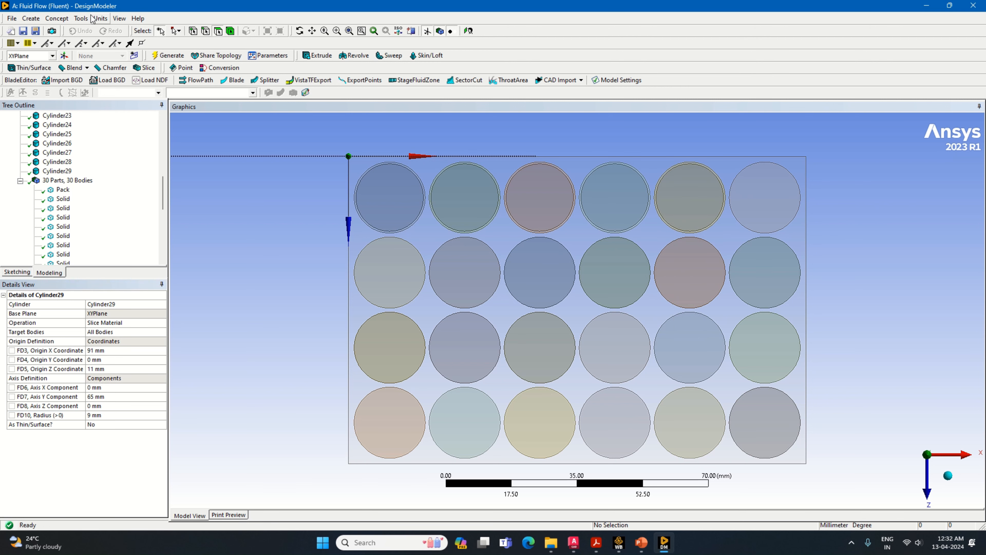
- Add a thirtieth cylinder primitive with the Slice Material operation and its origin at X 111 mm and Z 11 mm
left_click(31, 18)
mouse_move(82, 227)
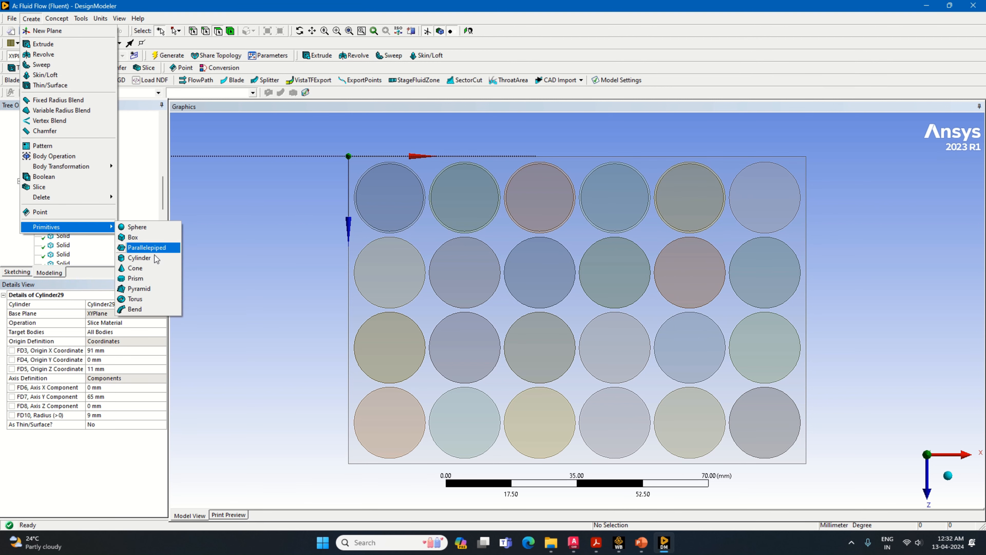
left_click(155, 259)
left_click(152, 322)
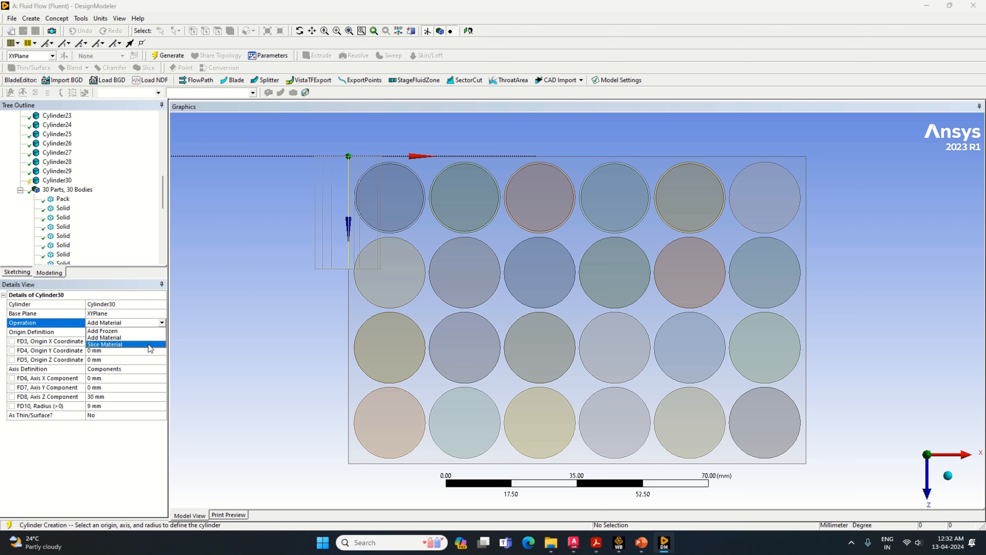
left_click(149, 344)
left_click(113, 350)
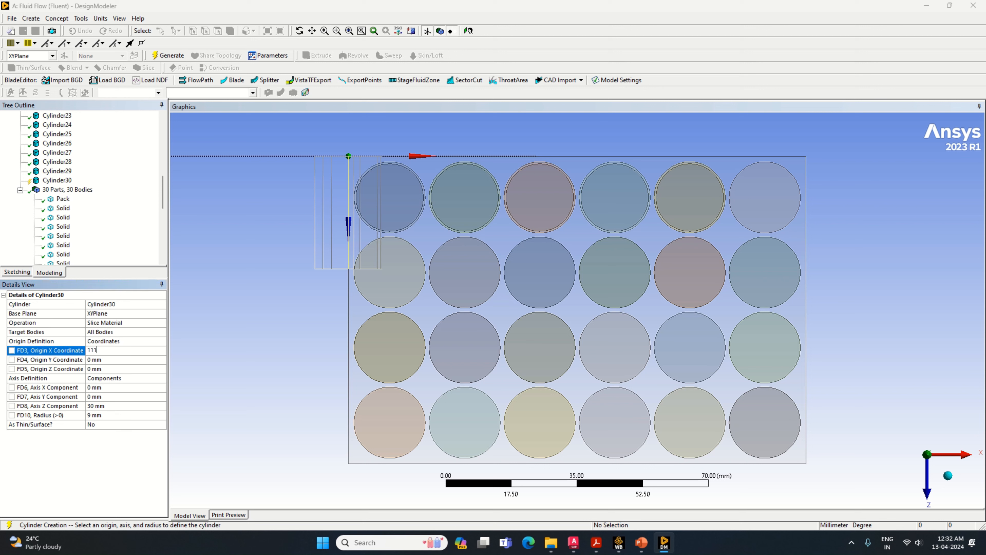
left_click(96, 368)
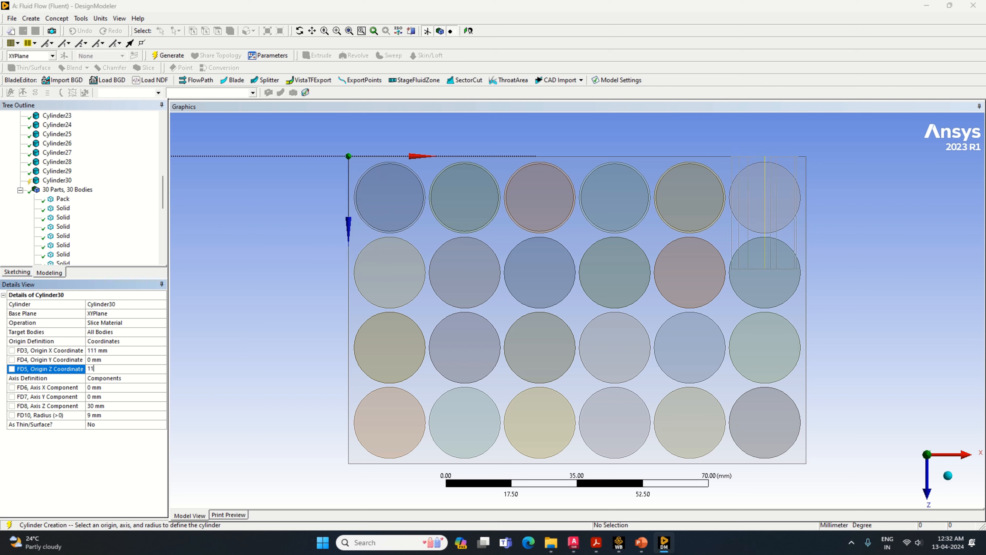
type("11")
- Set the thirtieth cylinder's axis components to Y 65 mm and Z 0 mm and generate it to slice the sixth cell
left_click(107, 396)
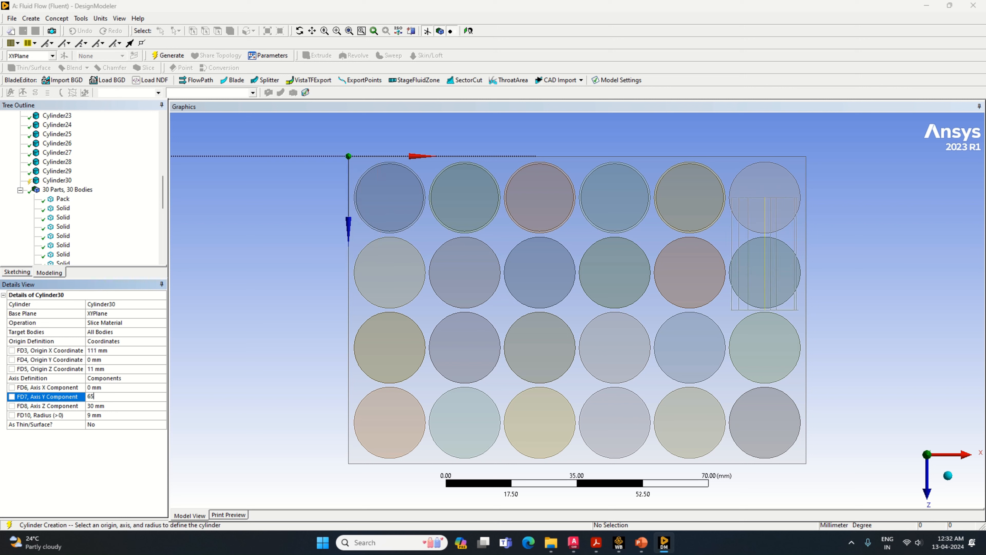
left_click(107, 406)
type("0")
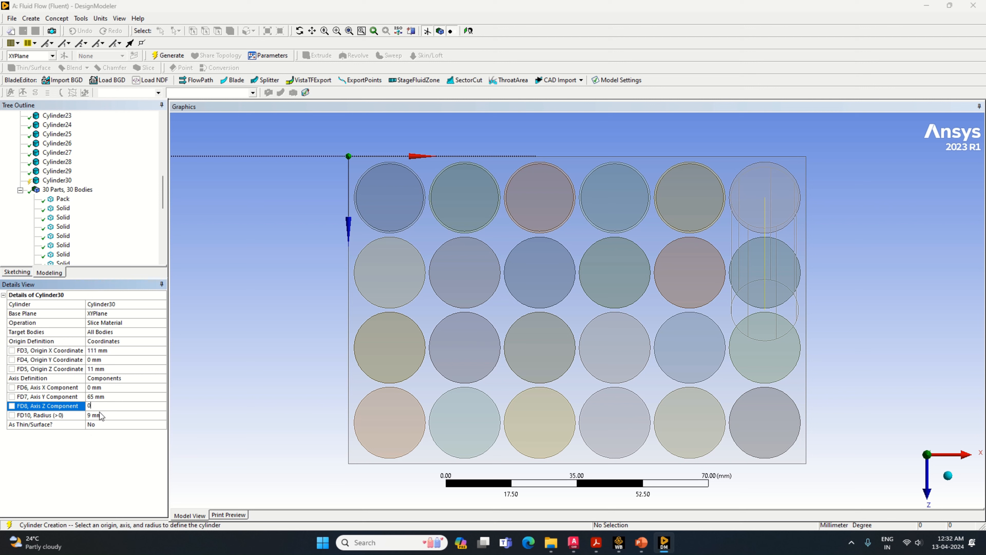
left_click(173, 56)
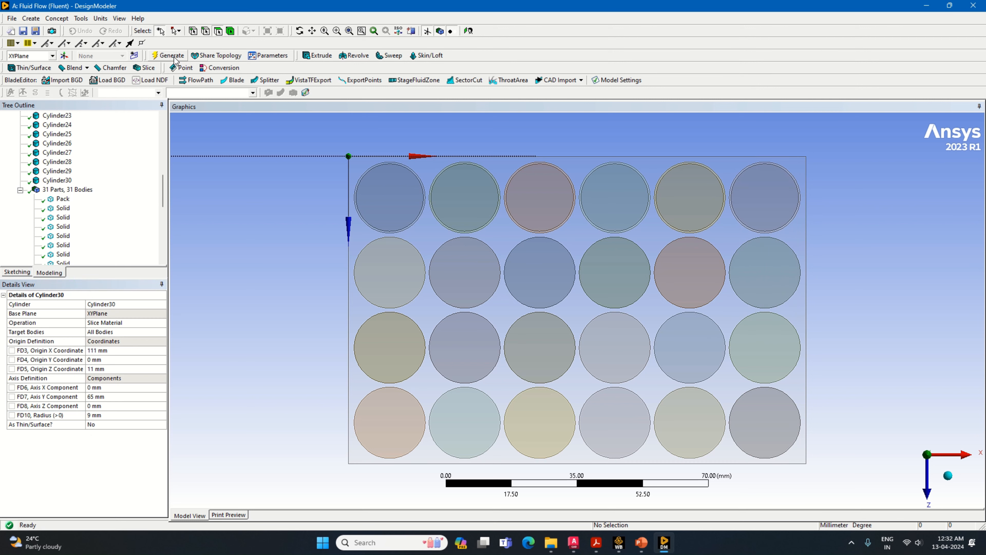
- Add a thirty-first cylinder primitive with the Slice Material operation and its origin at X 11 mm and Z 31 mm
left_click(31, 18)
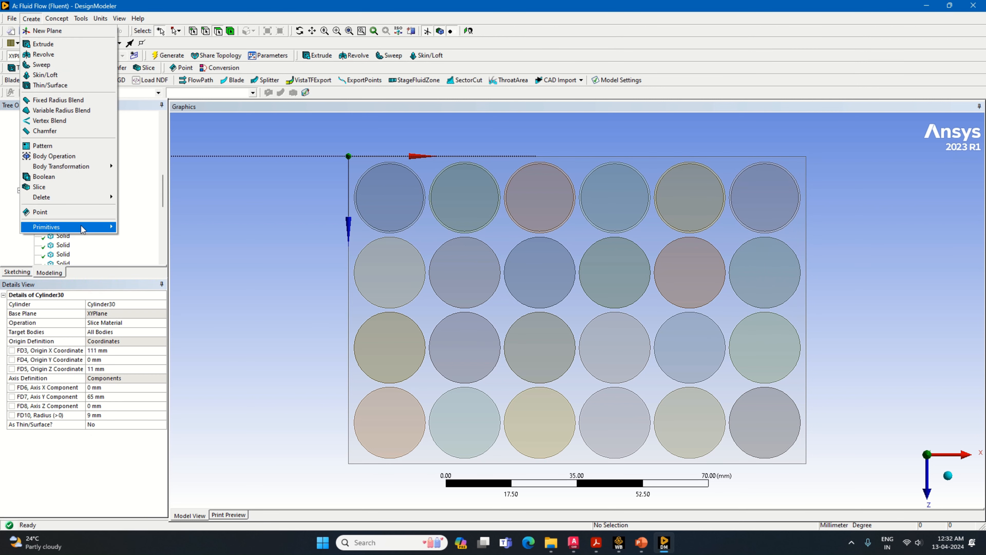
mouse_move(81, 227)
left_click(138, 258)
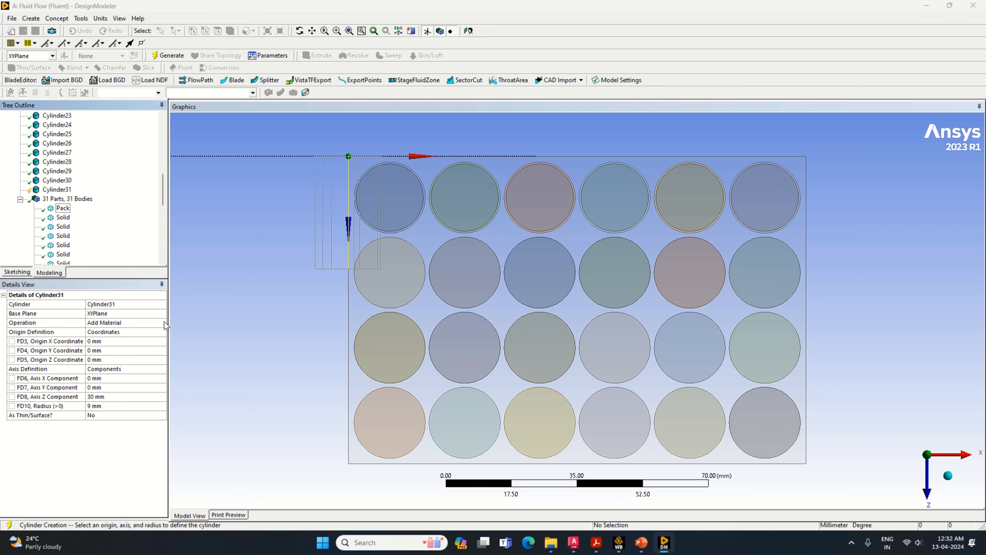
left_click(159, 323)
left_click(153, 344)
left_click(105, 349)
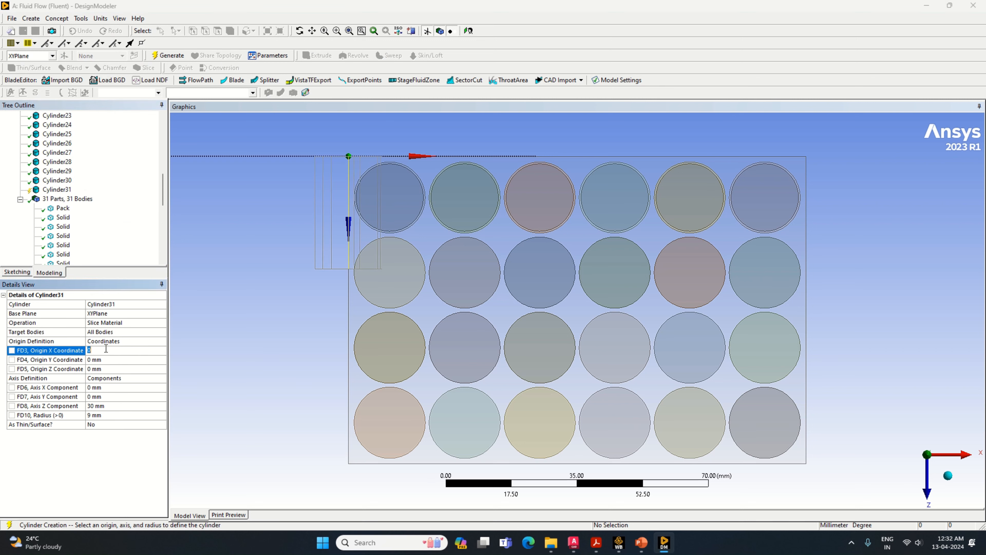
type("3")
left_click(107, 369)
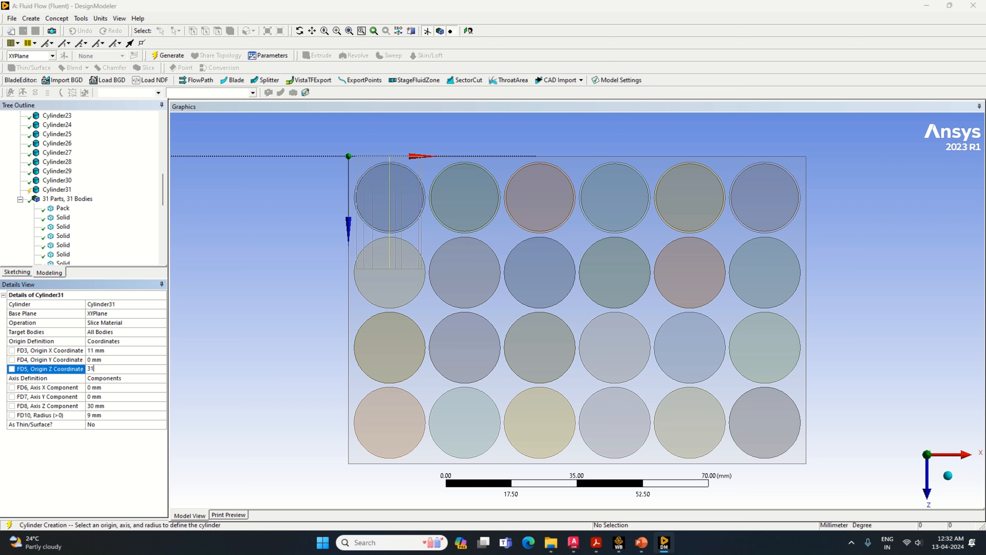
- Set the thirty-first cylinder's axis components to Y 65 mm and Z 0 mm and generate it to slice the second row's first cell
left_click(101, 396)
type("65")
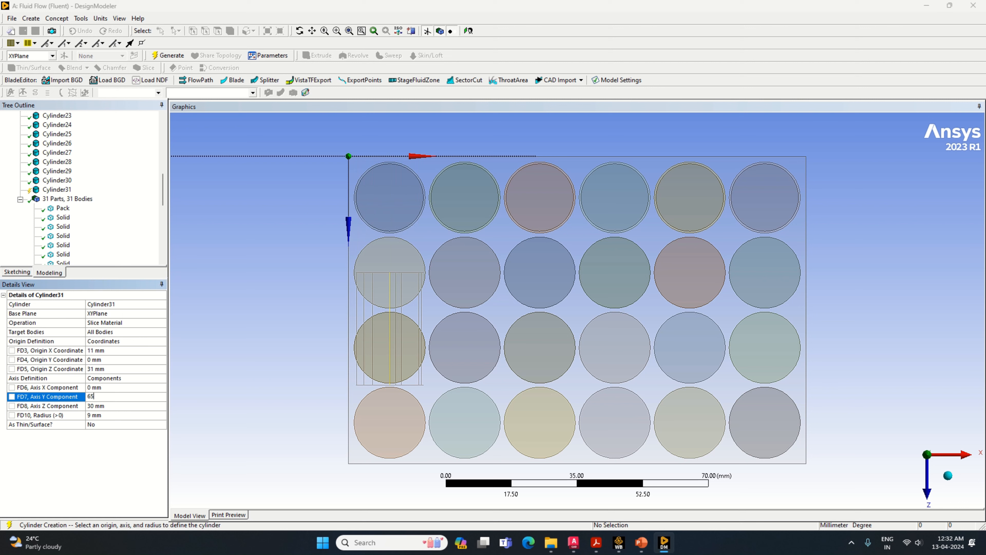
left_click(100, 406)
type("0")
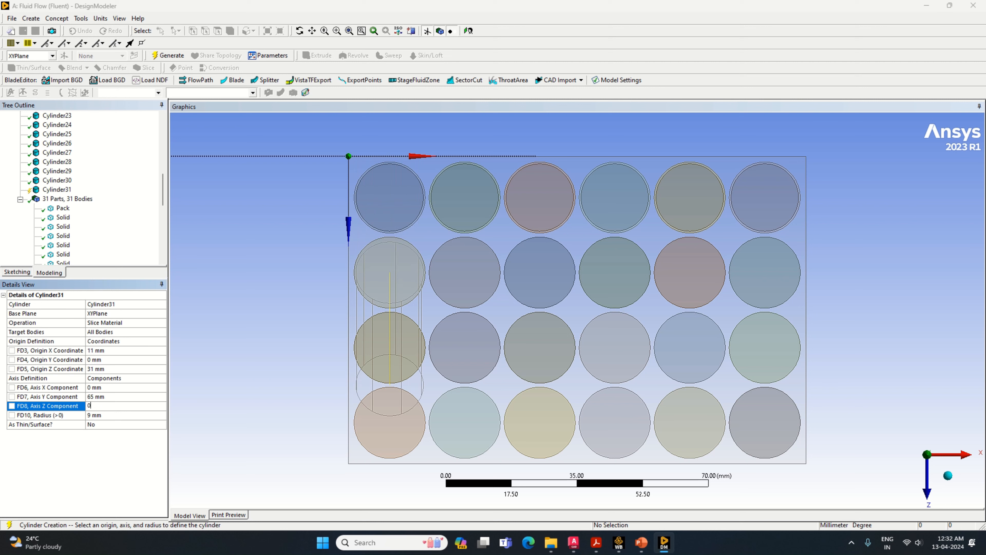
left_click(167, 56)
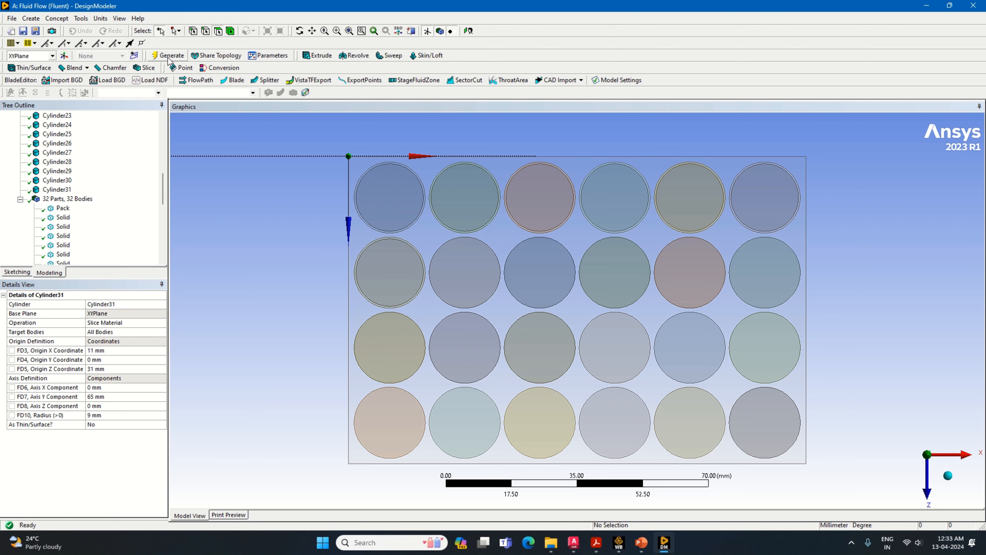
- Add a thirty-second cylinder primitive with the Slice Material operation and its origin at X 31 mm and Z 31 mm
left_click(31, 18)
mouse_move(58, 226)
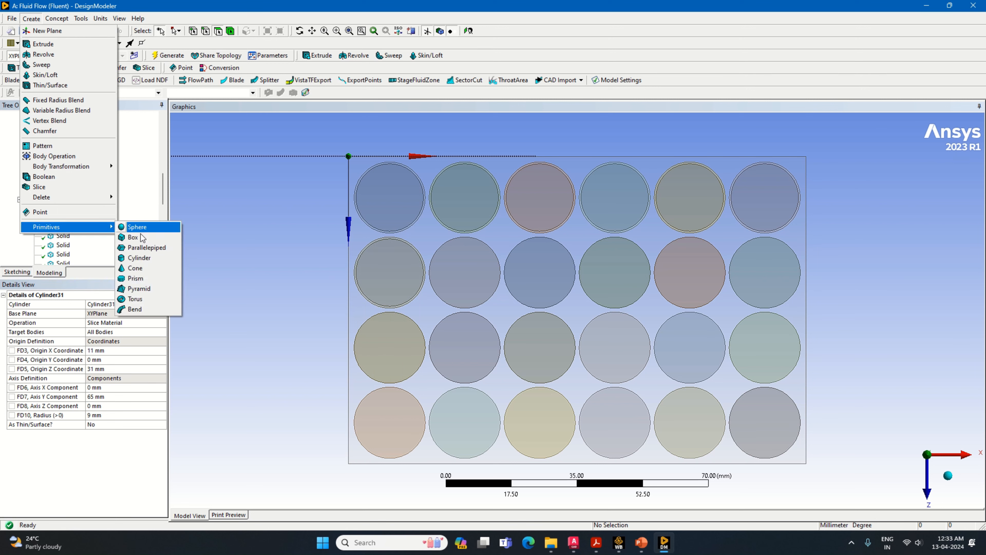
left_click(157, 258)
left_click(161, 322)
left_click(162, 322)
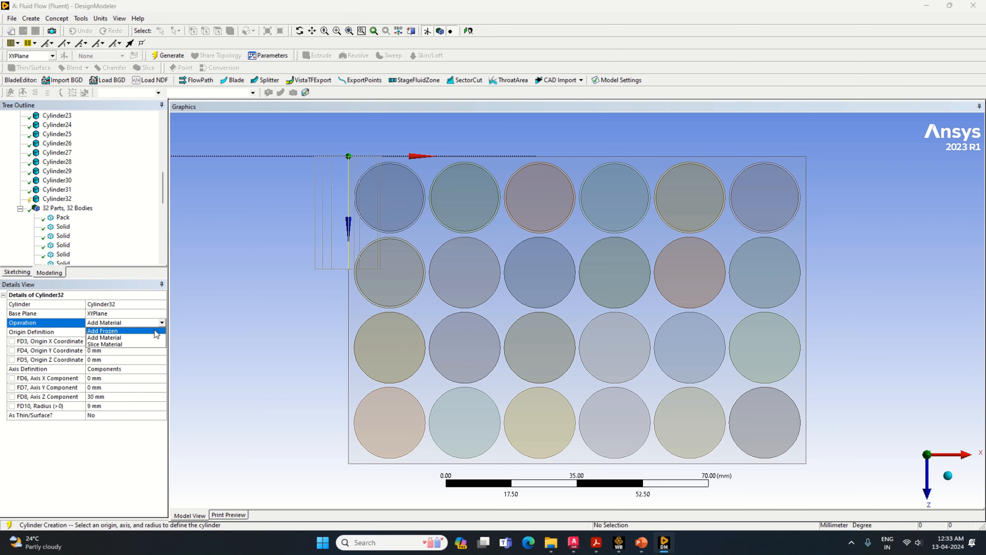
left_click(146, 344)
left_click(115, 350)
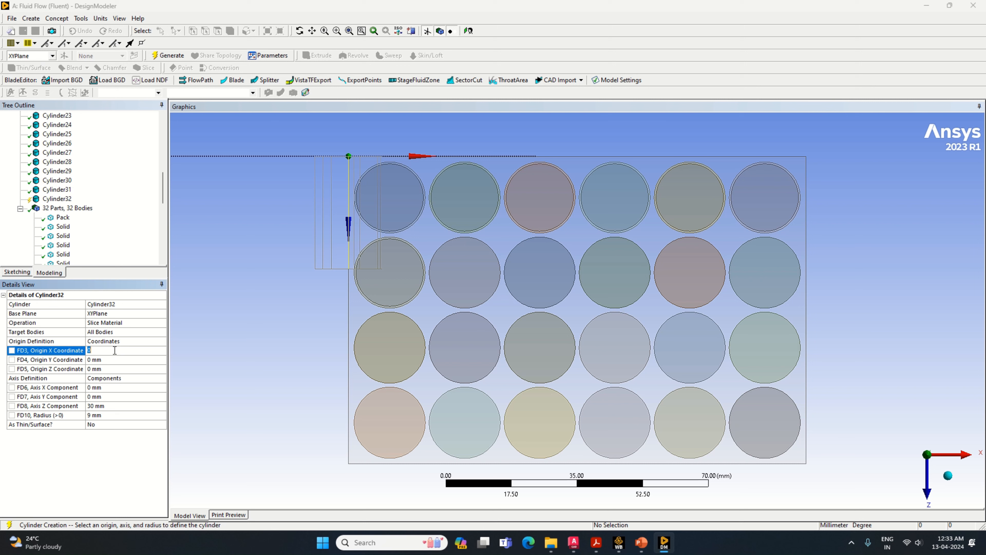
type("31")
left_click(111, 369)
type("3")
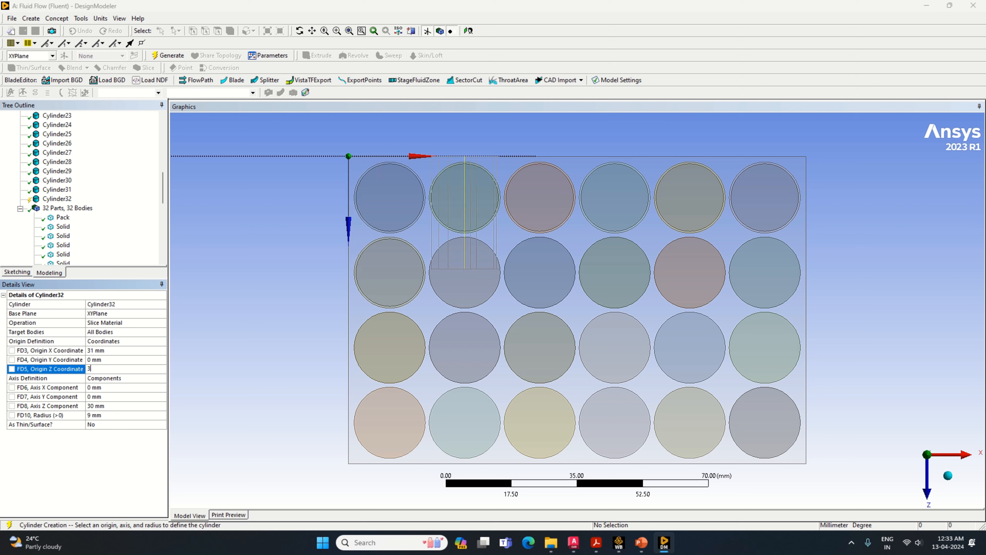
type("1")
- Set the thirty-second cylinder's axis components to Y 65 mm and Z 0 mm and generate it to slice the second row's second cell
left_click(107, 397)
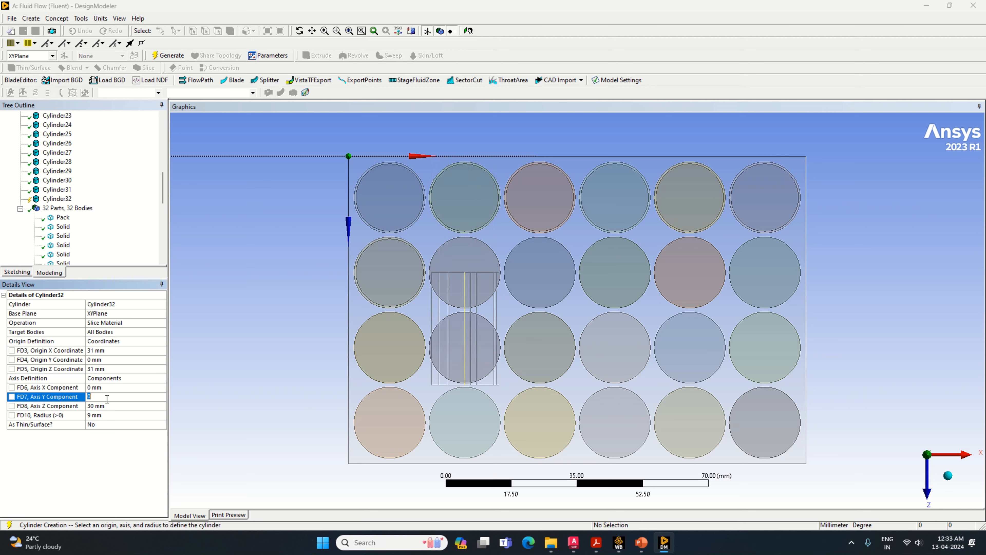
type("65")
left_click(94, 405)
type("0")
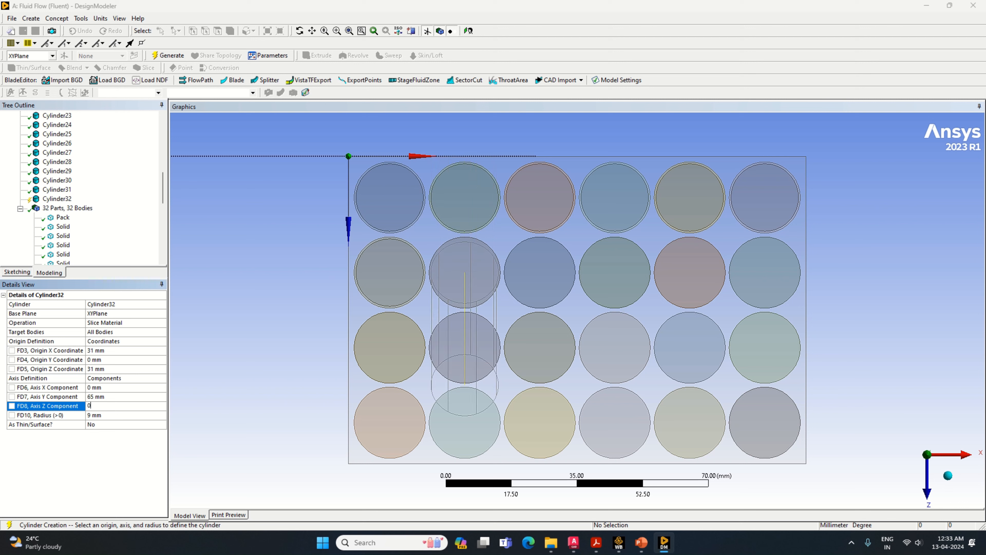
left_click(168, 57)
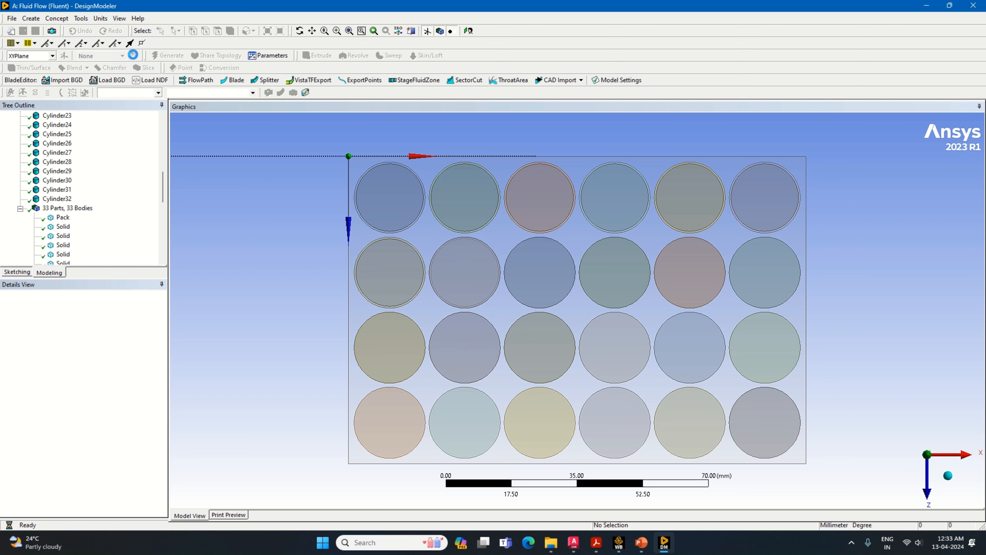
- Add a thirty-third cylinder primitive with the Slice Material operation and its origin at X 51 mm and Z 31 mm
left_click(38, 21)
mouse_move(70, 227)
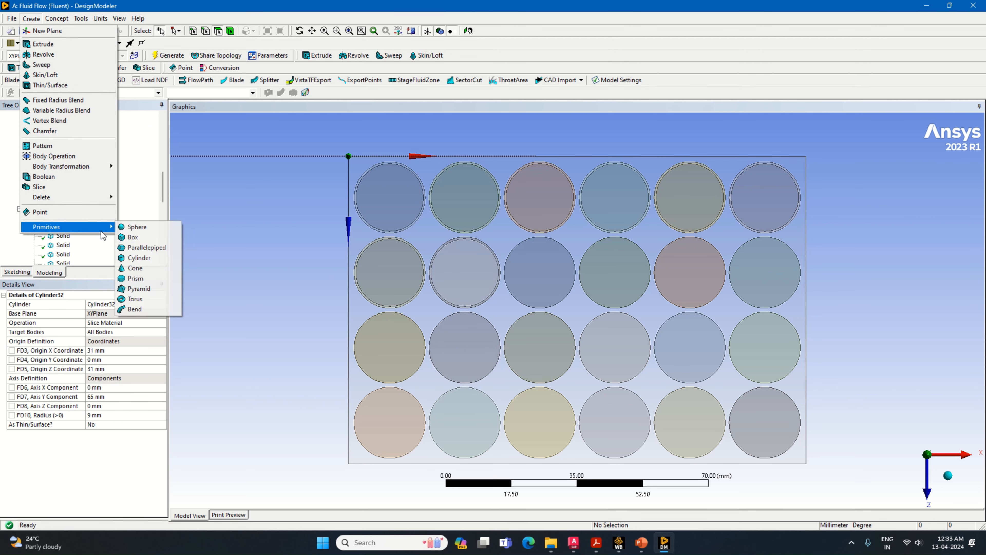
left_click(161, 261)
left_click(160, 323)
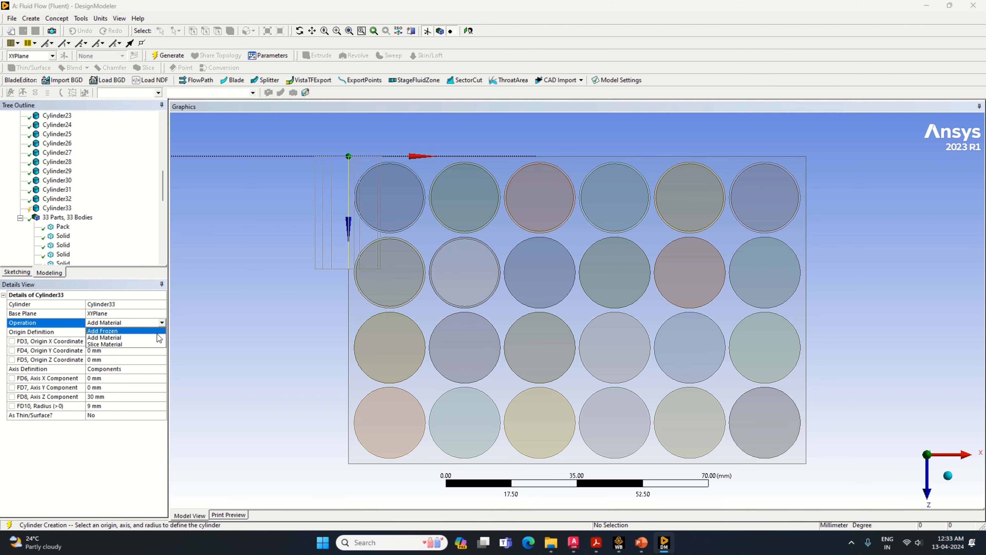
left_click(132, 344)
left_click(109, 361)
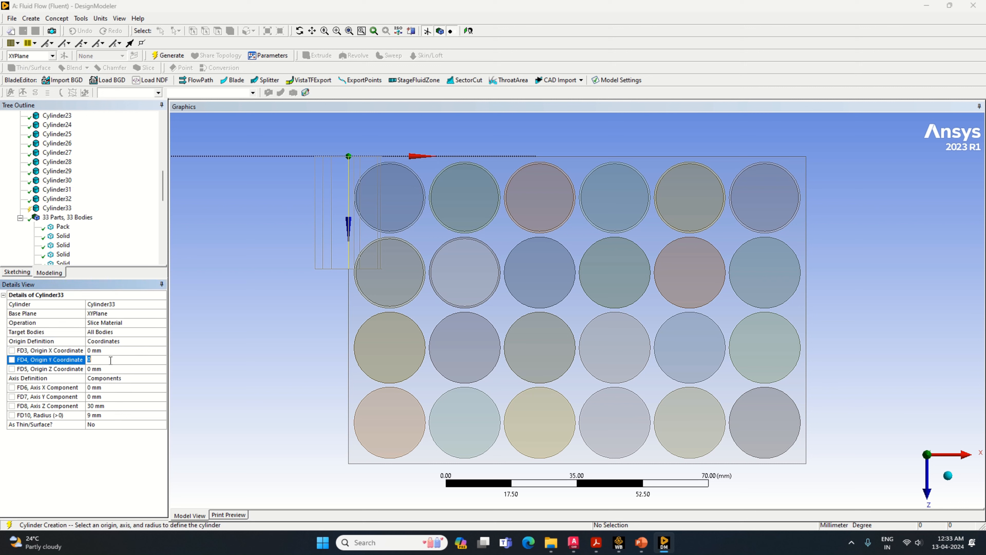
left_click(111, 351)
type("5")
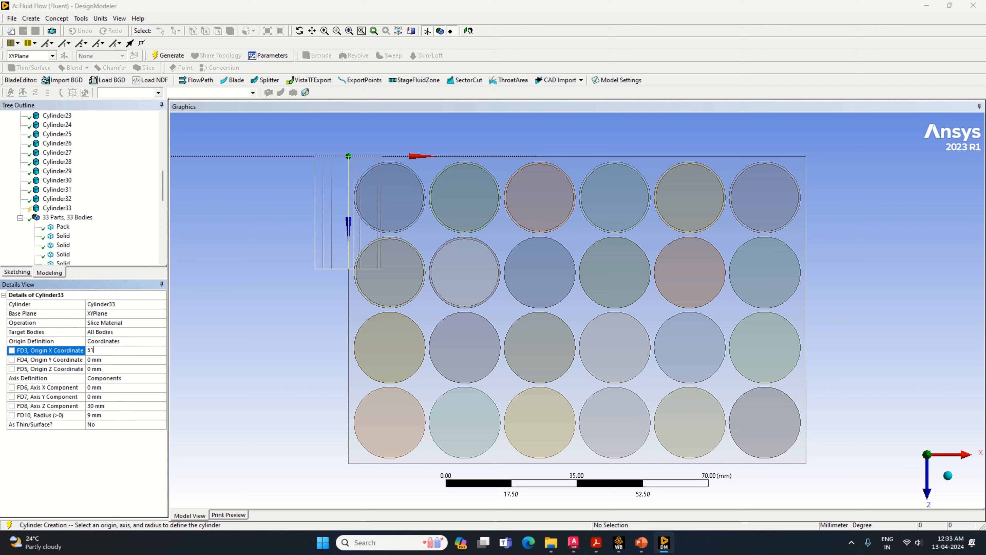
type("1")
left_click(115, 368)
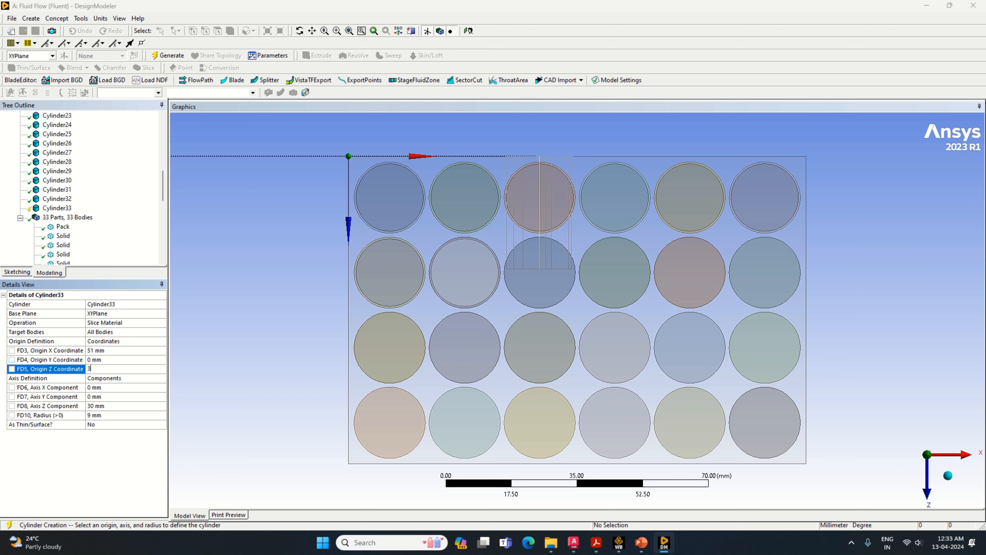
- Set the thirty-third cylinder's axis components to Y 65 mm and Z 0 mm and generate it to slice the second row's third cell
left_click(117, 397)
type("6")
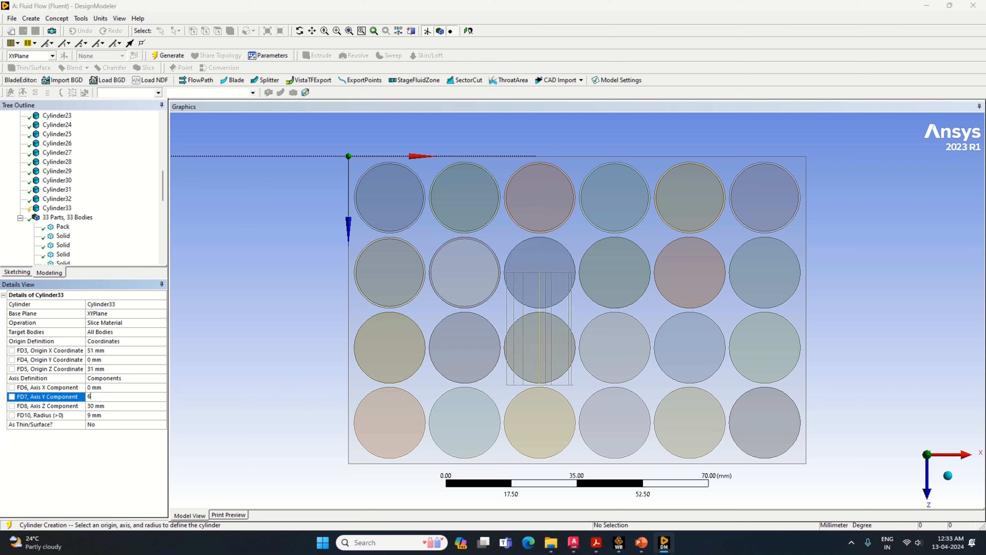
type("5")
left_click(120, 406)
type("0")
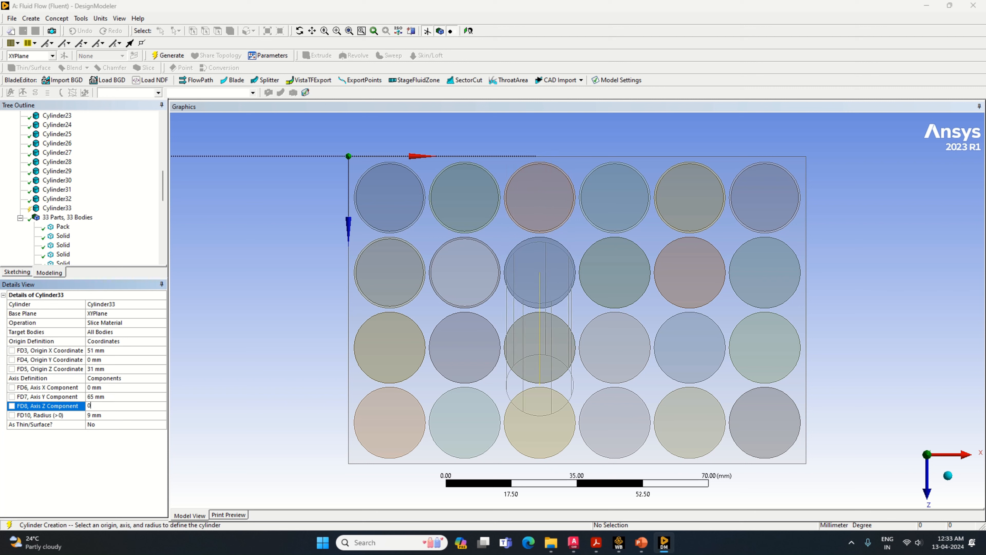
key("Return")
left_click(171, 56)
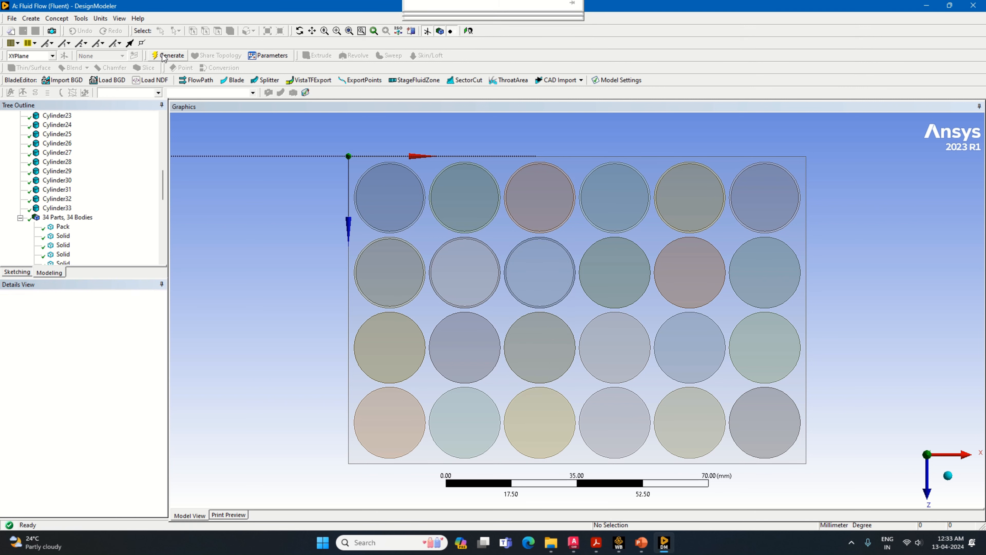
- Add a thirty-fourth cylinder primitive with the Slice Material operation and its origin at X 71 mm and Z 31 mm
left_click(30, 18)
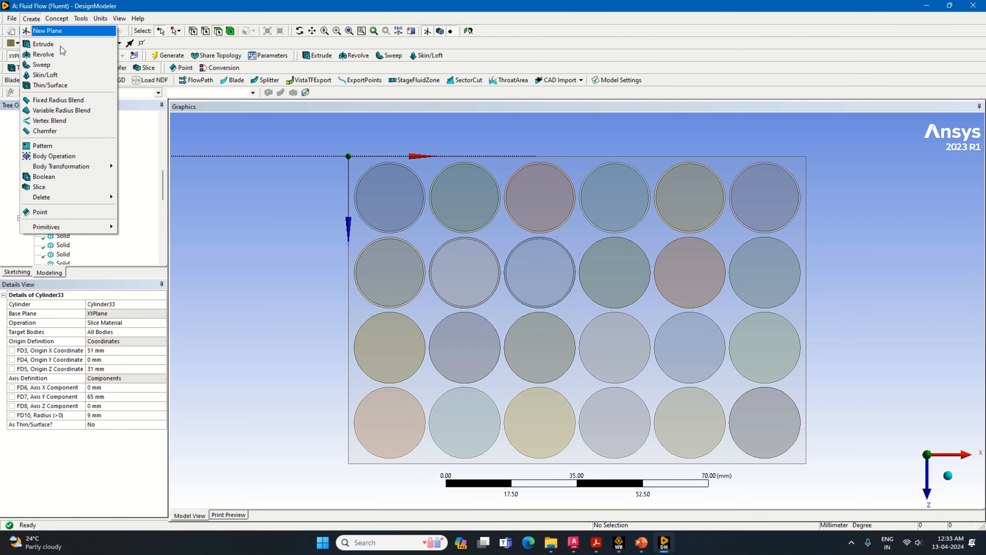
mouse_move(103, 231)
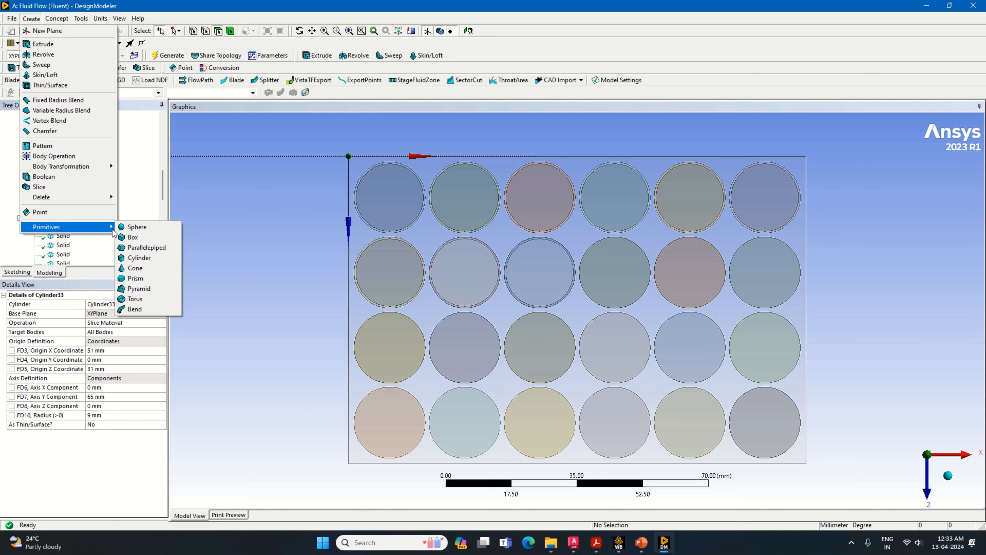
left_click(145, 261)
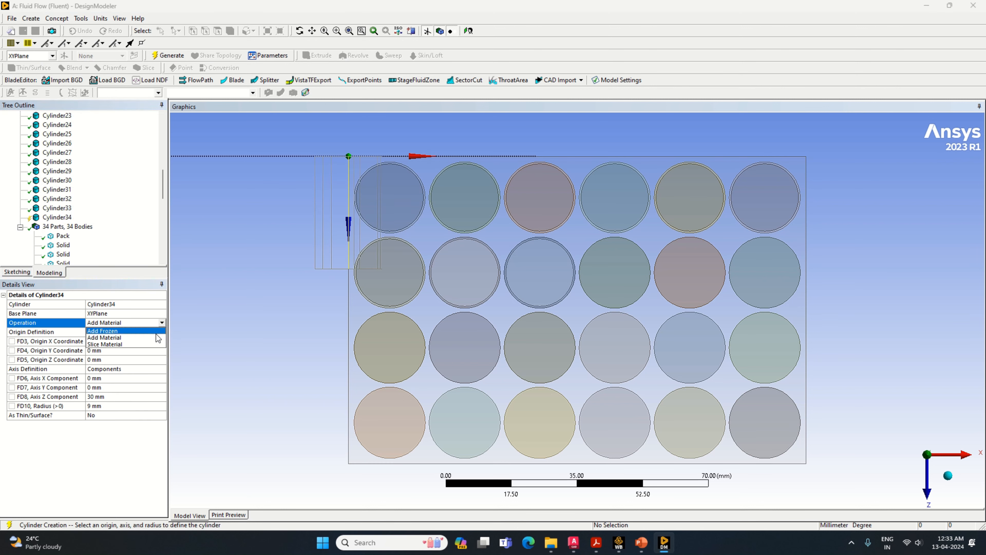
left_click(113, 351)
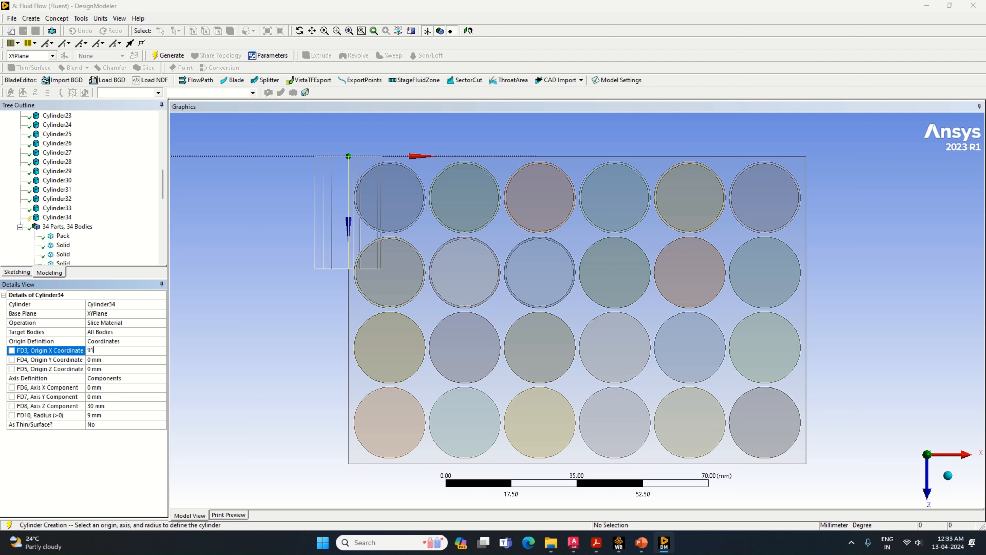
left_click_drag(95, 353, 82, 349)
type("71")
key("Return")
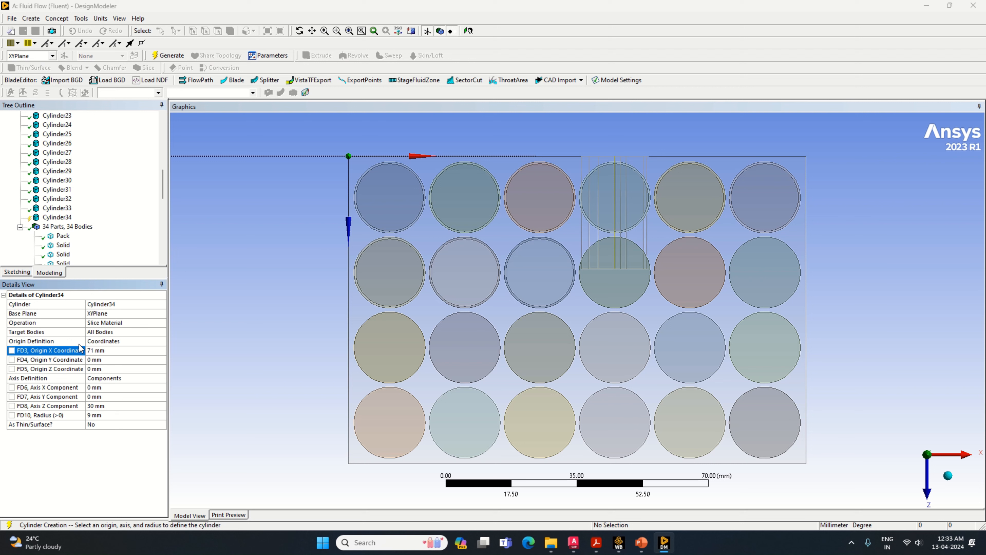
left_click(94, 368)
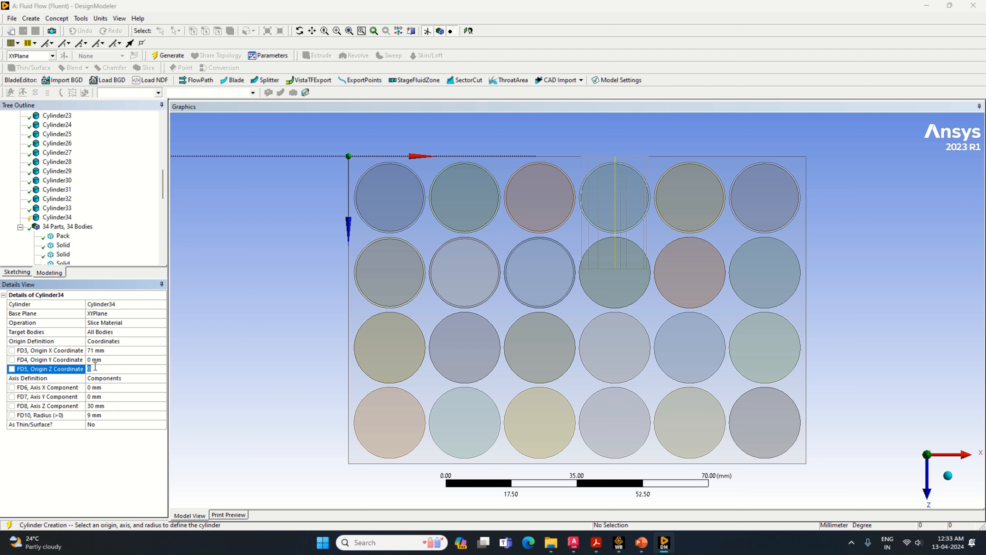
- Set the thirty-fourth cylinder's axis components to Y 65 mm and Z 0 mm and generate it to slice the second row's fourth cell
left_click(97, 387)
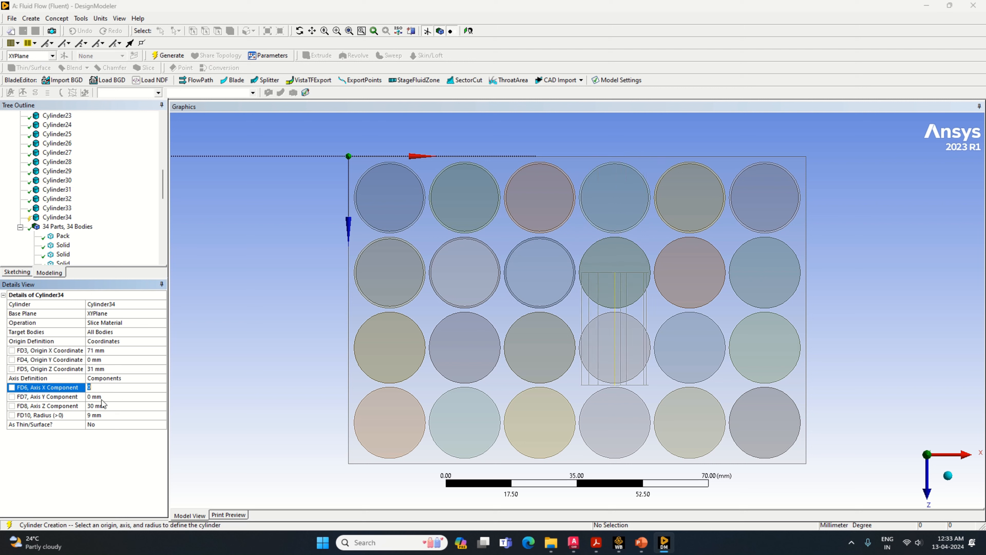
left_click(102, 396)
type("65")
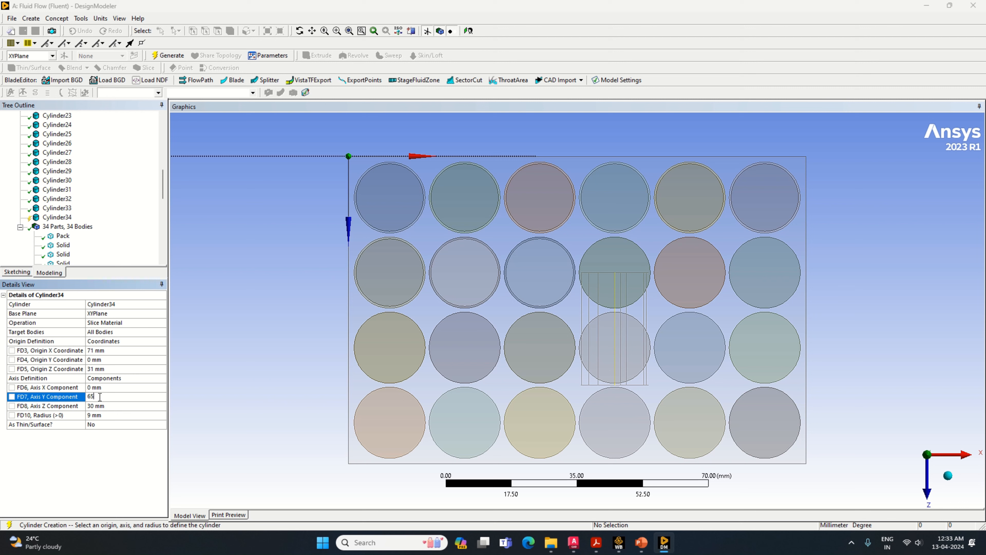
left_click(99, 405)
type("0")
key("Return")
left_click(168, 55)
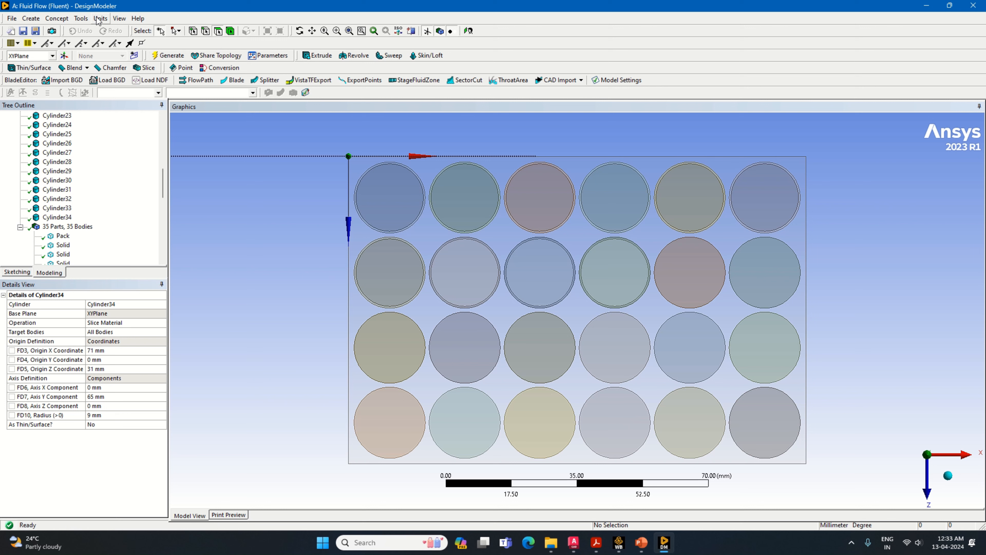
- Create a cylinder primitive with the Slice Material operation and its origin at X 91 mm, Z 31 mm
left_click(31, 19)
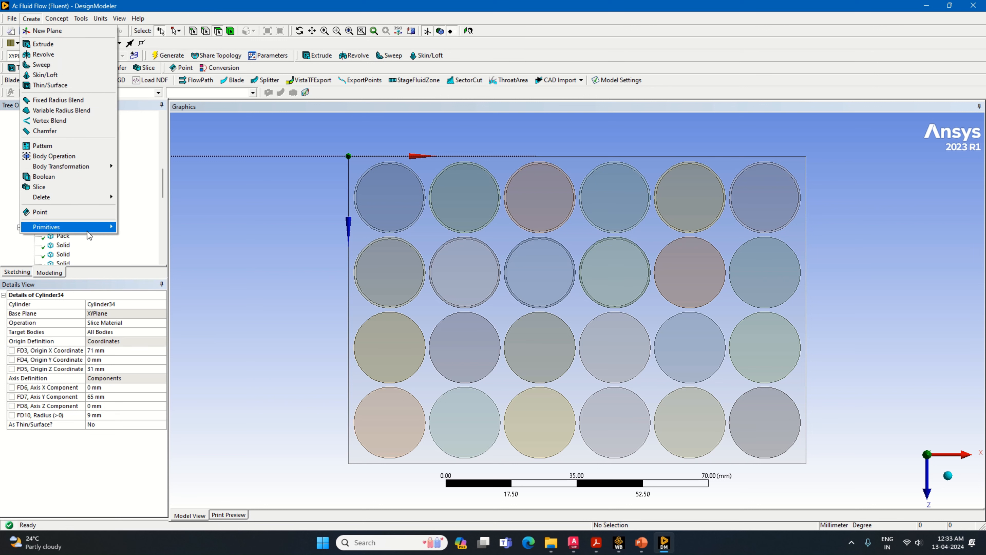
mouse_move(88, 231)
left_click(148, 253)
left_click(163, 323)
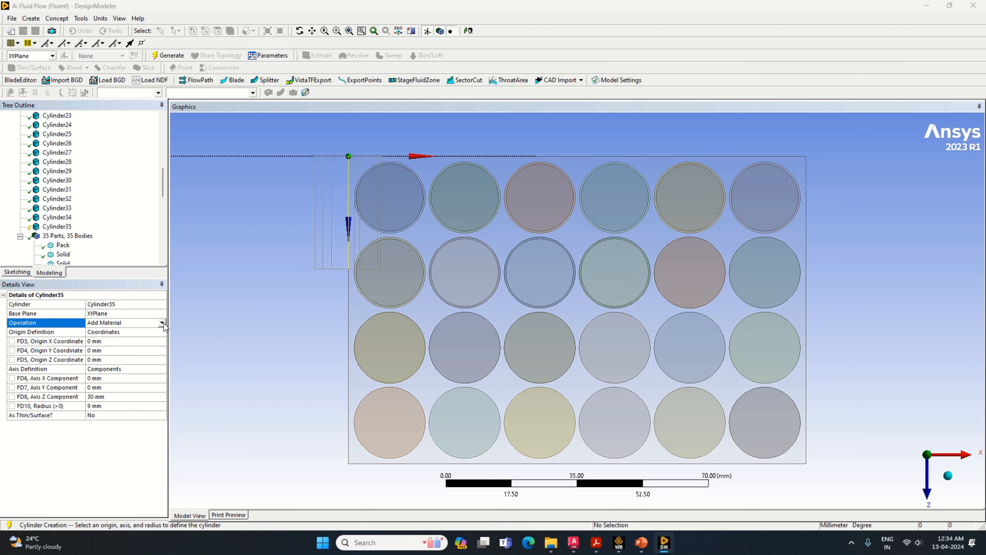
left_click(163, 322)
left_click(105, 350)
left_click(129, 350)
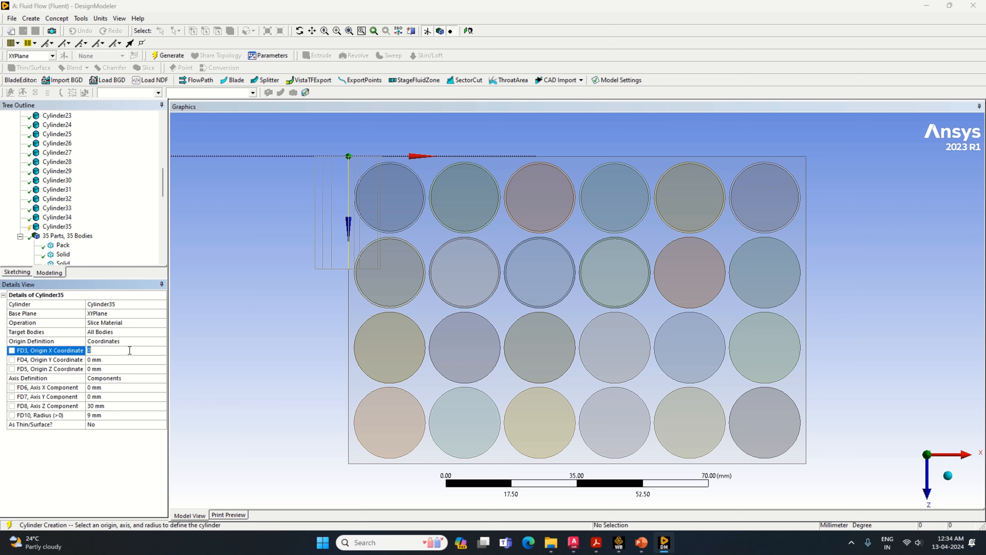
type("91")
left_click(127, 369)
type("3")
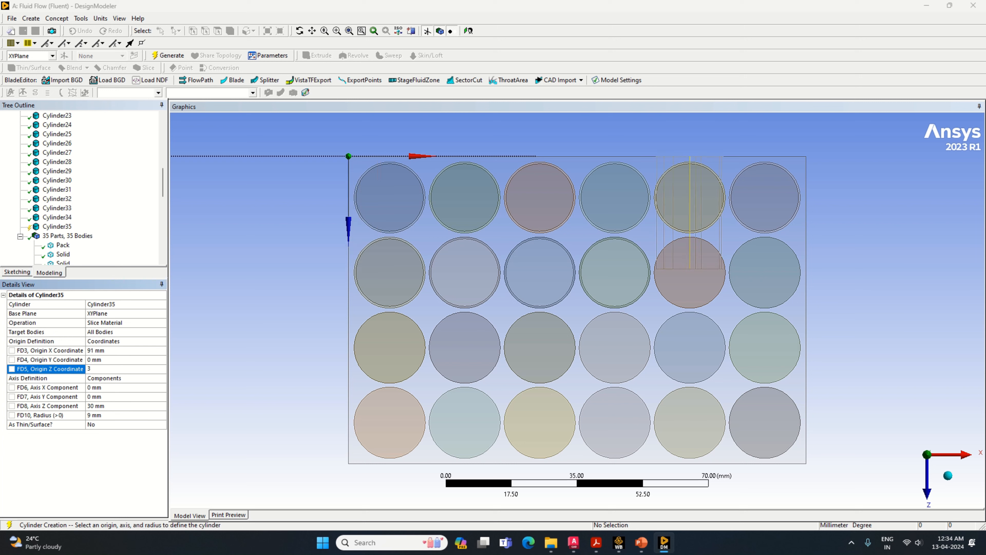
type("1")
- Set the cylinder's axis components to Y 65 mm and Z 0 mm, and generate the slice at X 91 mm
left_click(123, 397)
type("6")
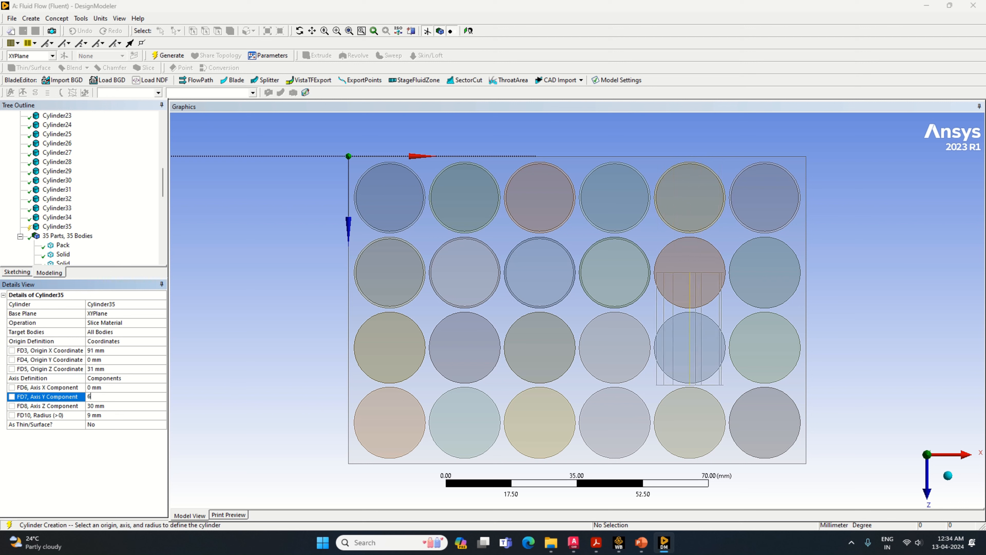
type("5")
left_click(121, 405)
type("0")
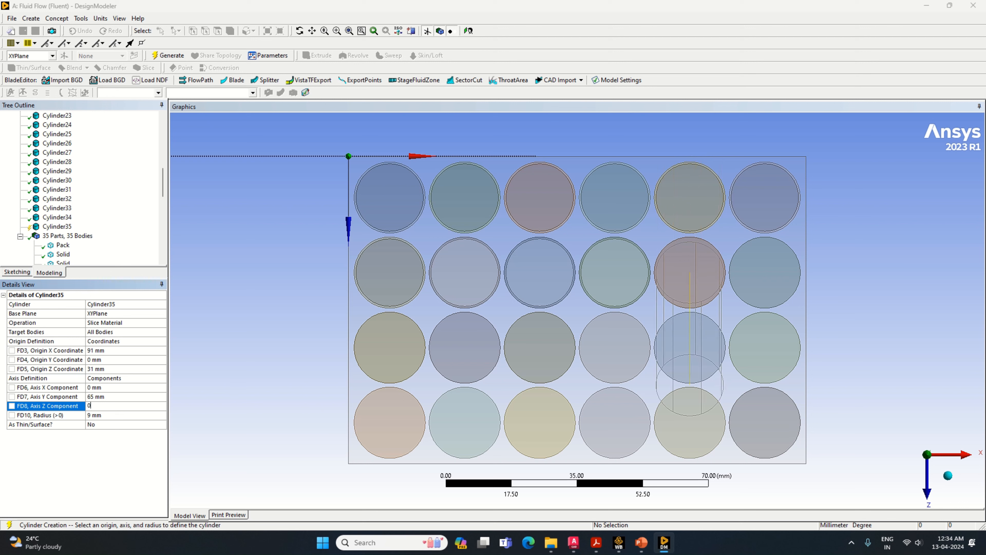
key("Return")
left_click(168, 56)
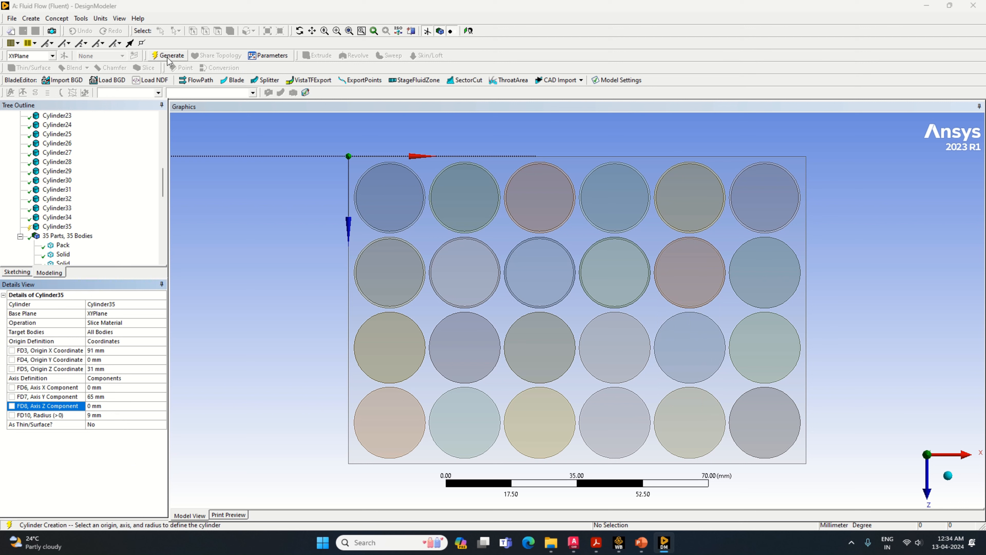
- Create another cylinder primitive using Slice Material, with its origin at X 111 mm, Z 31 mm
left_click(31, 18)
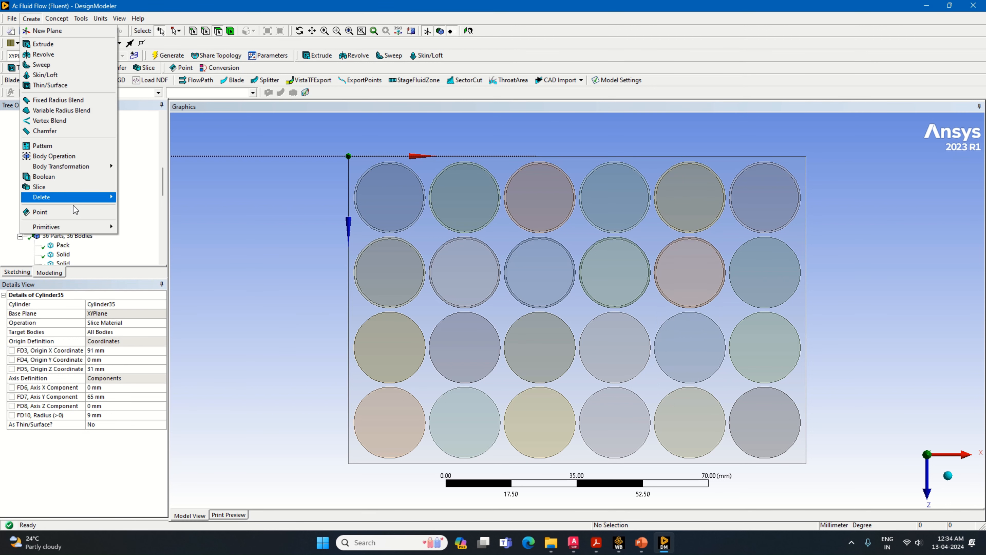
mouse_move(89, 227)
left_click(160, 257)
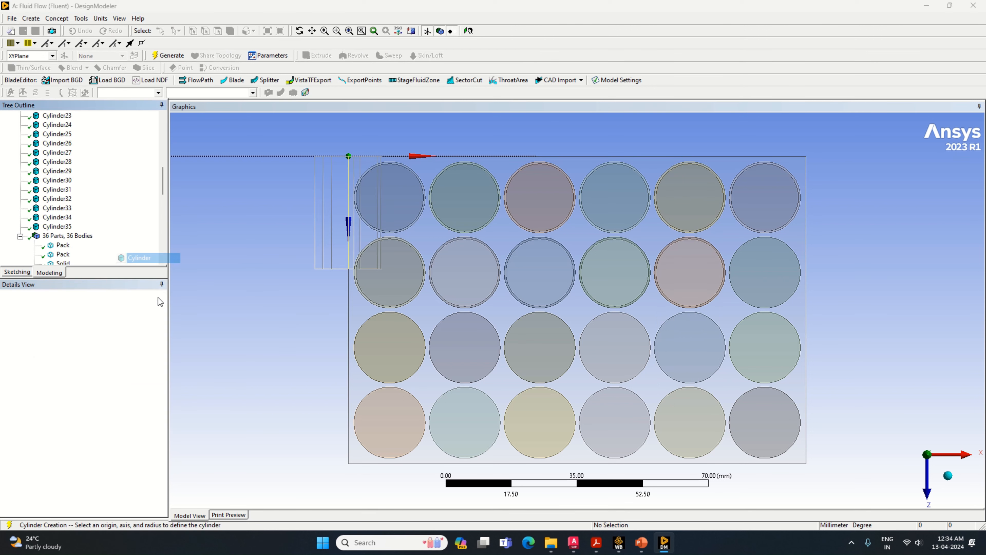
left_click(162, 322)
left_click(131, 344)
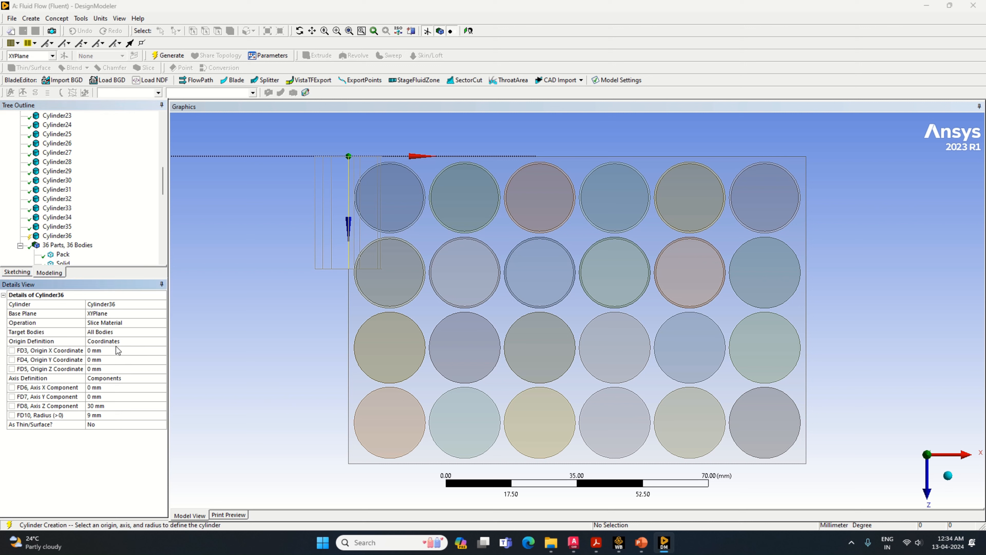
left_click(114, 350)
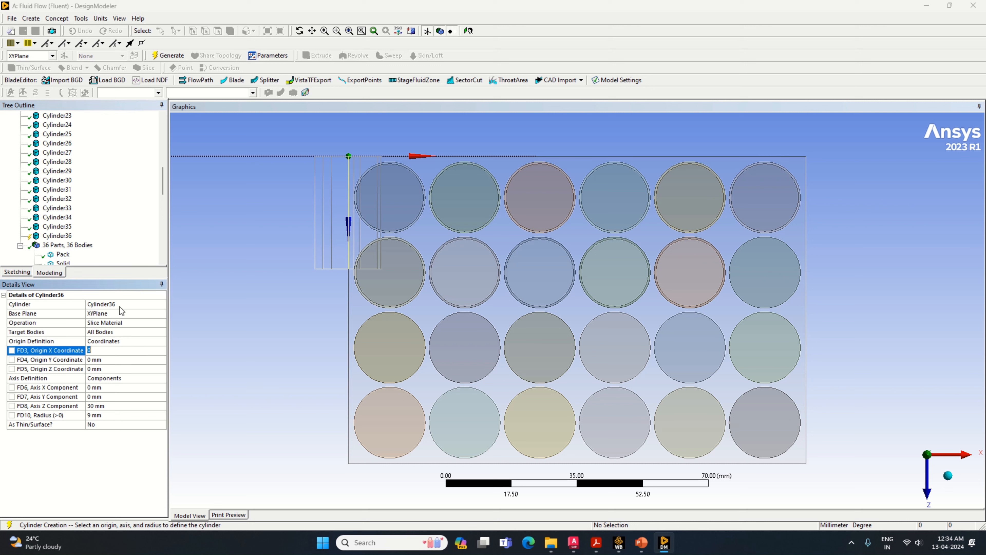
type("111")
left_click(106, 367)
type("31")
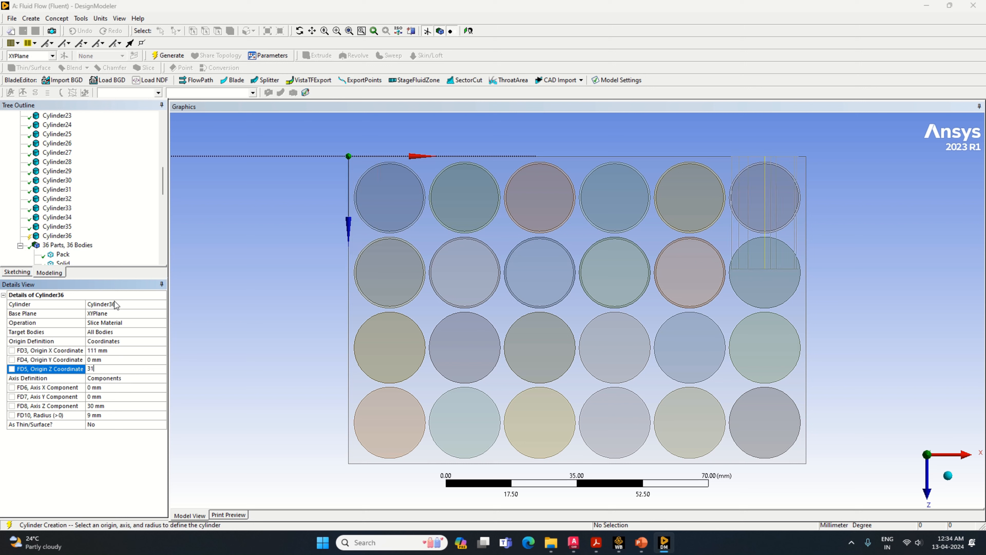
- Set the X 111 mm cylinder's axis components to Y 65 mm and Z 0 mm, and generate it
left_click(104, 396)
type("65")
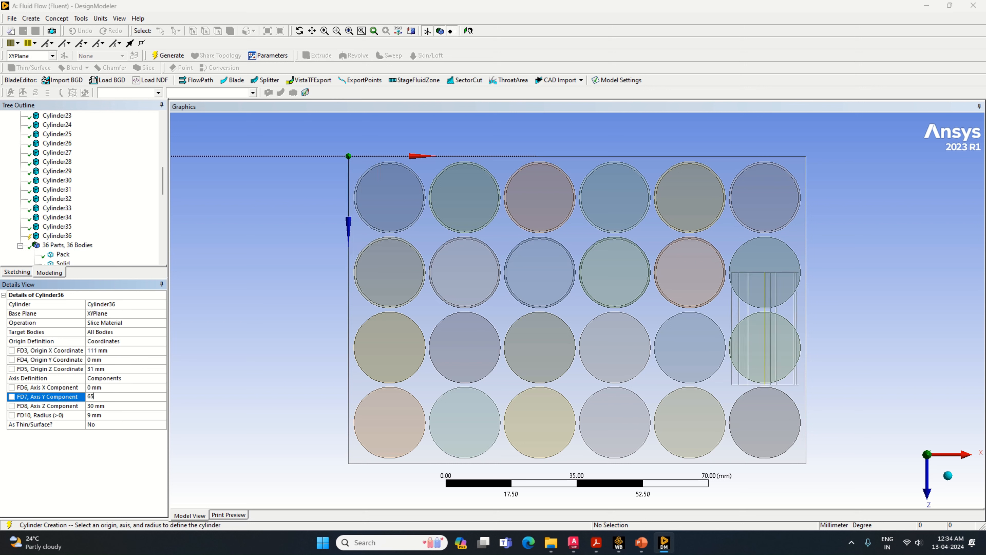
left_click(116, 406)
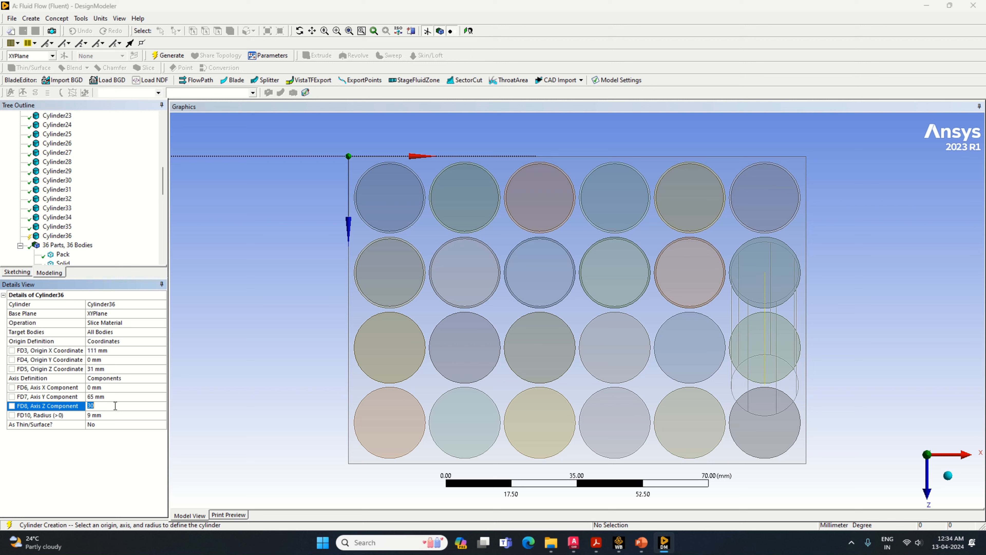
type("0")
left_click(171, 56)
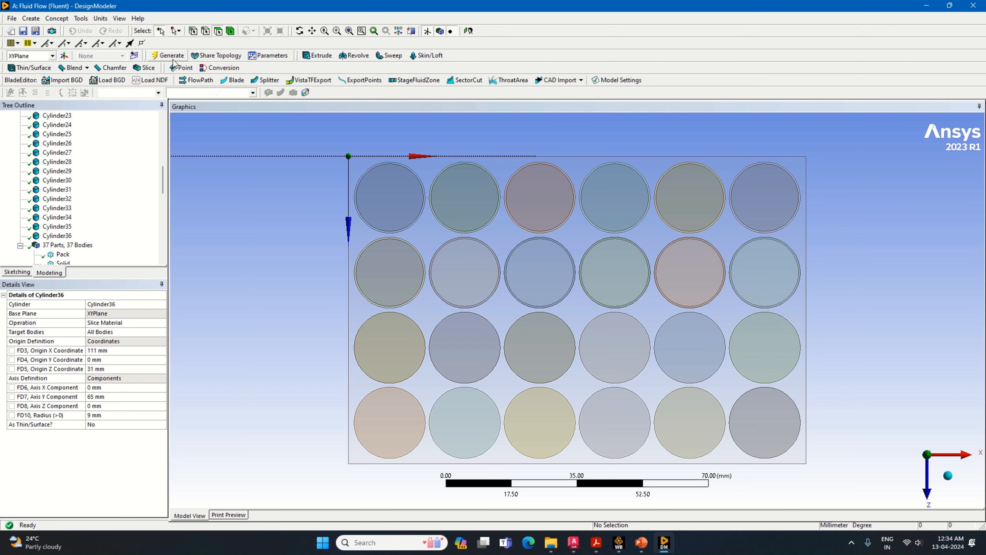
- Create a Slice Material cylinder primitive with its origin at X 11 mm, Z 71 mm
left_click(31, 19)
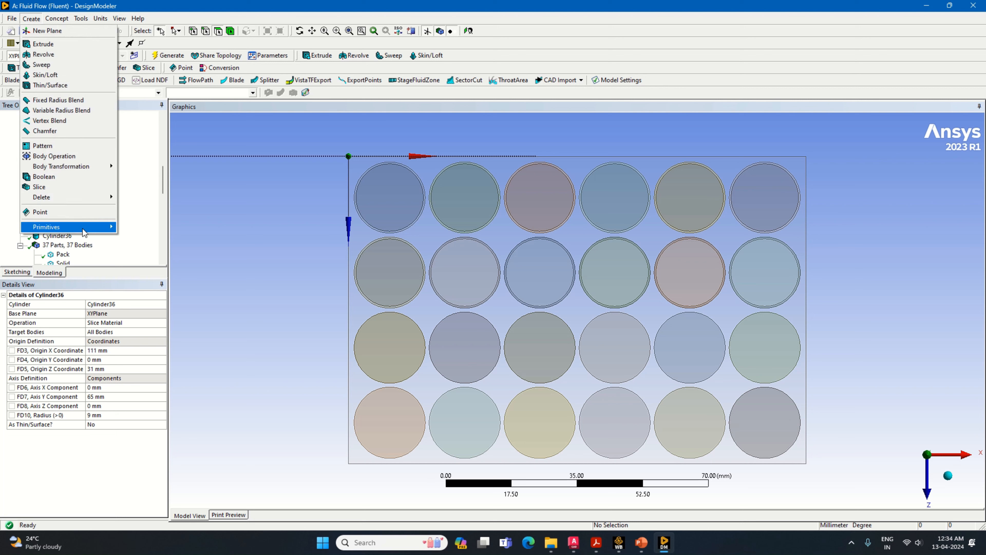
mouse_move(78, 227)
left_click(141, 258)
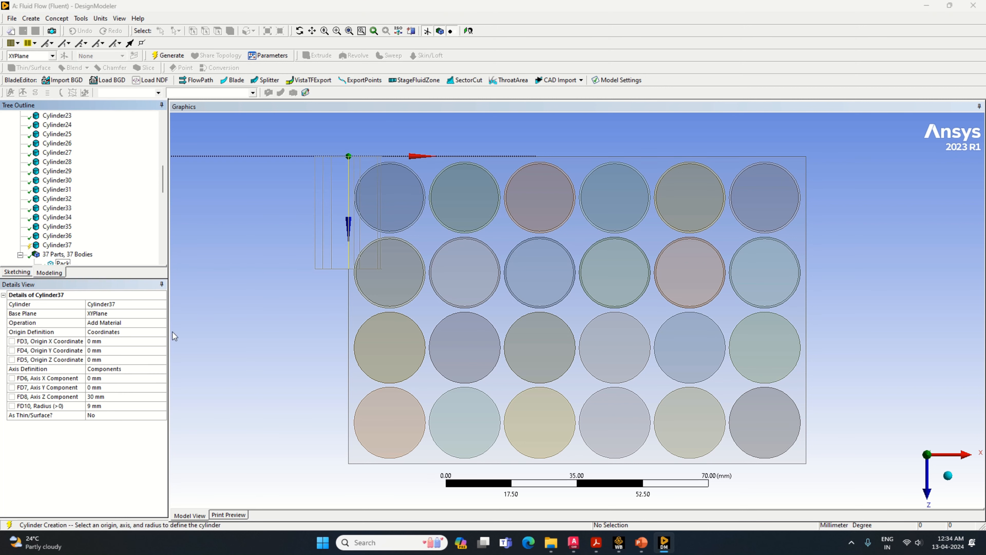
left_click(163, 323)
left_click(162, 323)
left_click(136, 346)
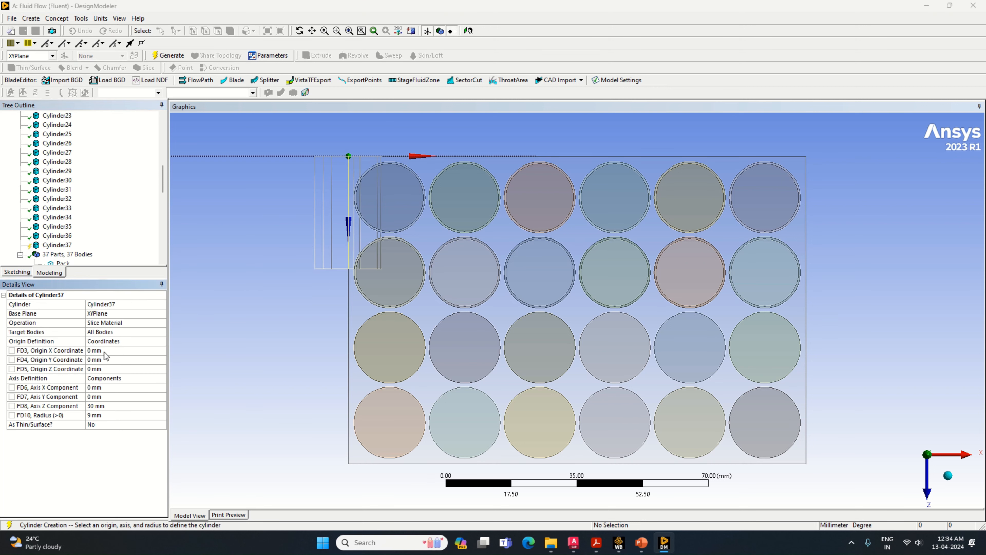
left_click(103, 352)
type("7")
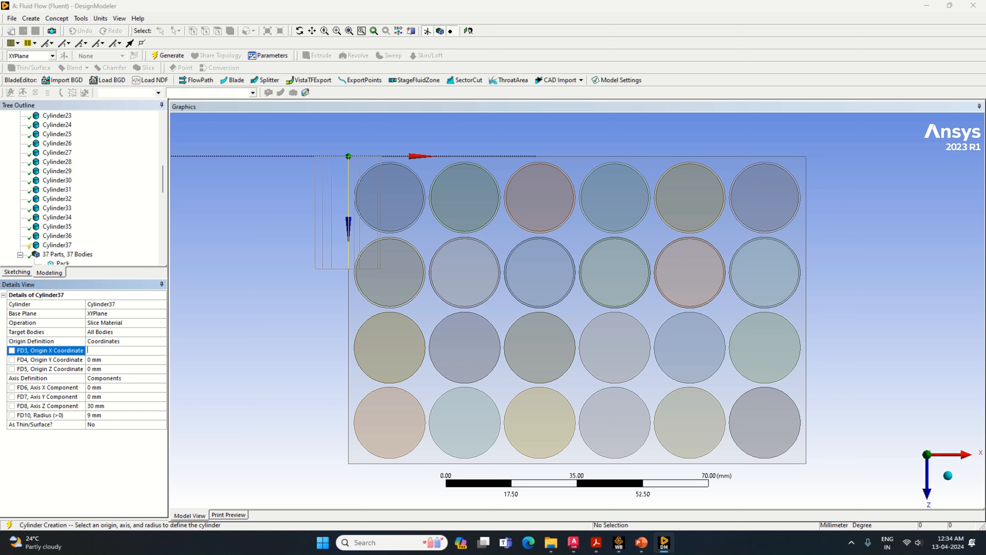
left_click(98, 368)
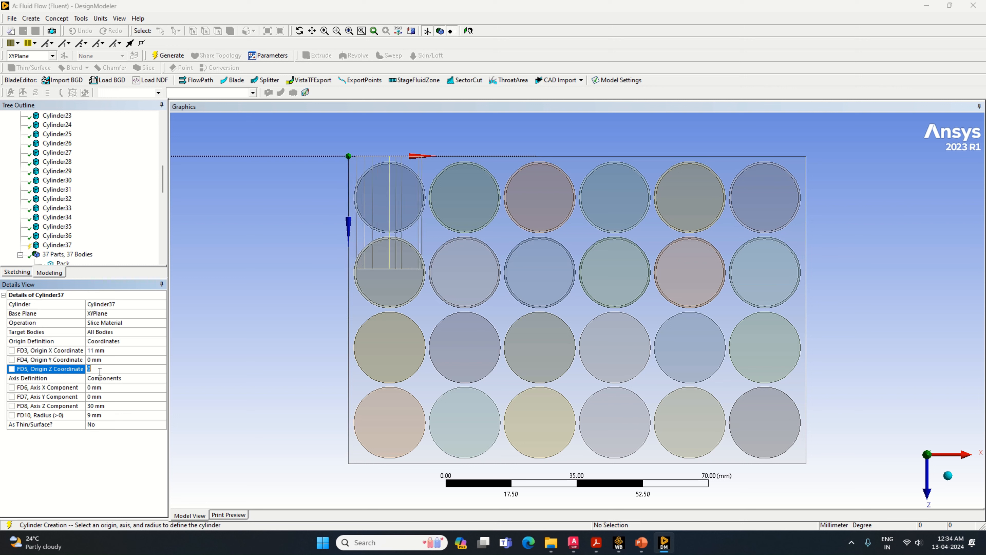
type("71")
- Set the X 11 mm cylinder's axis components to Y 65 mm and Z 0 mm, and generate the slice
left_click(98, 396)
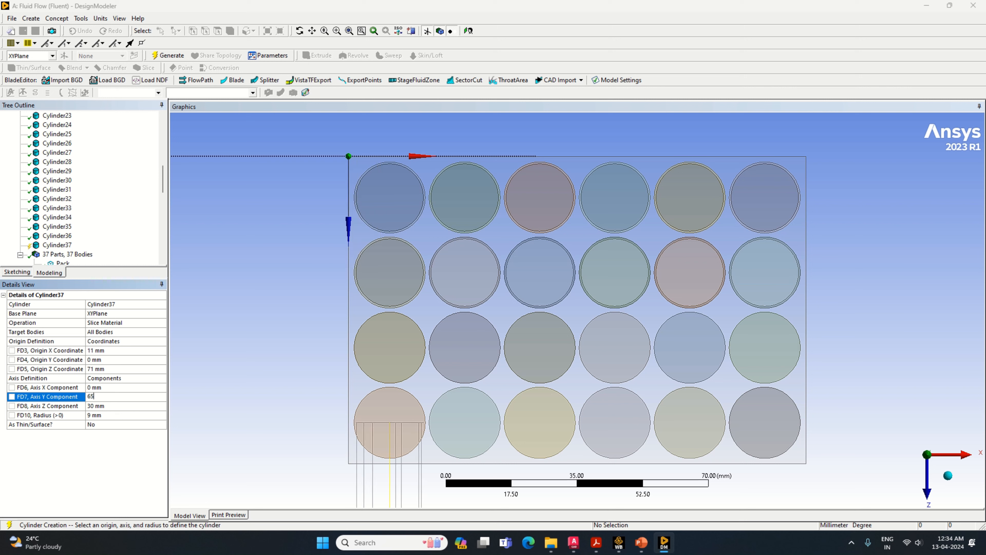
left_click(102, 406)
type("0")
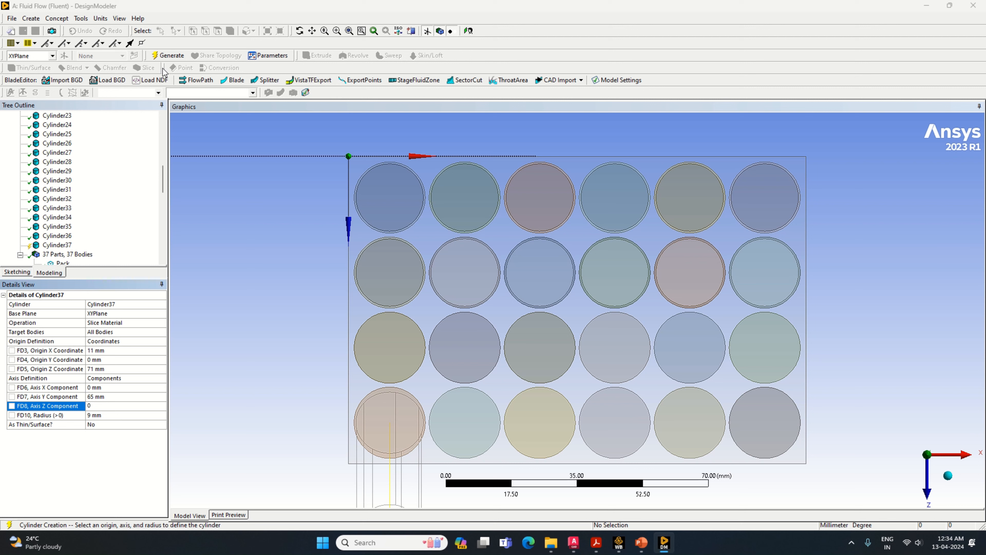
left_click(168, 55)
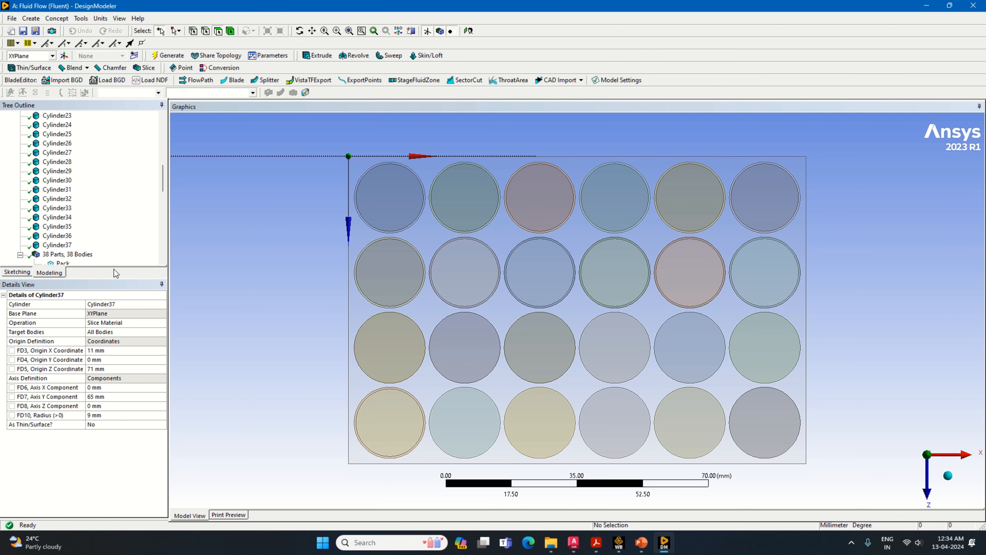
- Set the origin Z coordinate of the X 11 mm slicing cylinder to 51 mm
left_click(104, 367)
type("51")
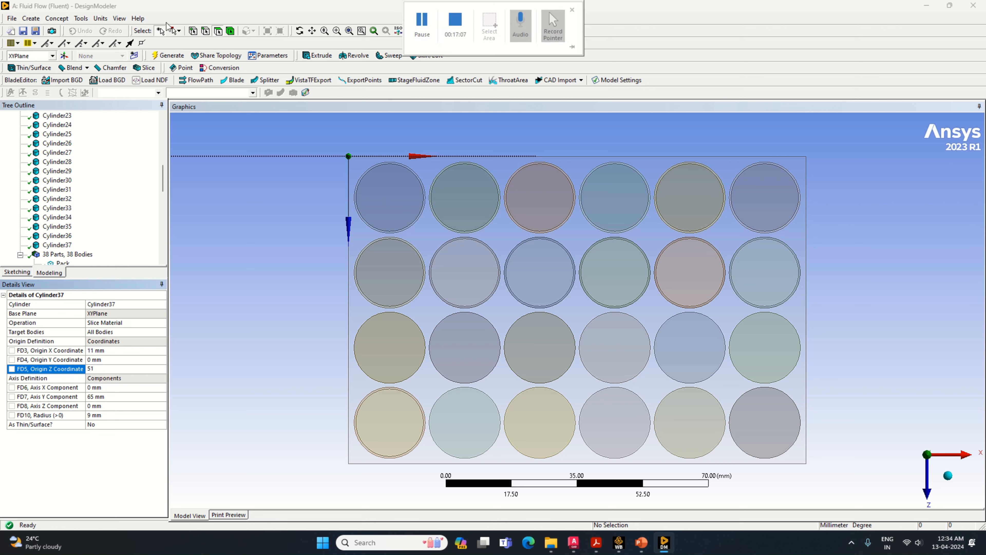
left_click(171, 66)
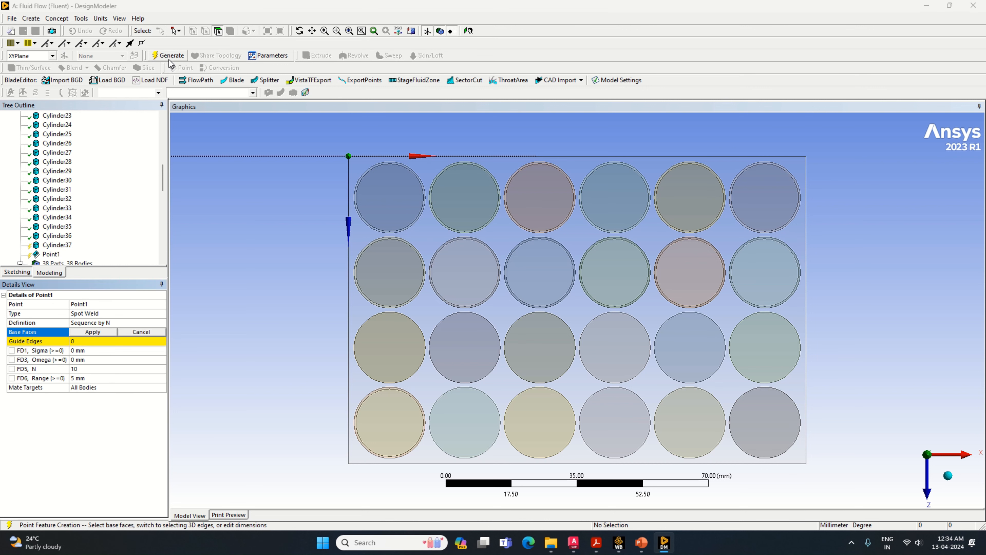
scroll(58, 202, "down", 2)
right_click(50, 199)
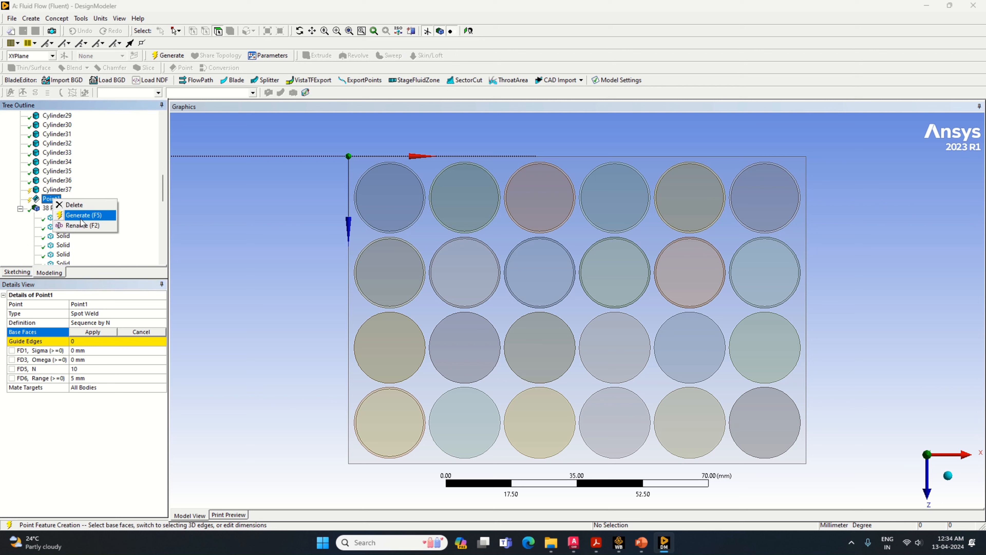
left_click(73, 205)
left_click(462, 309)
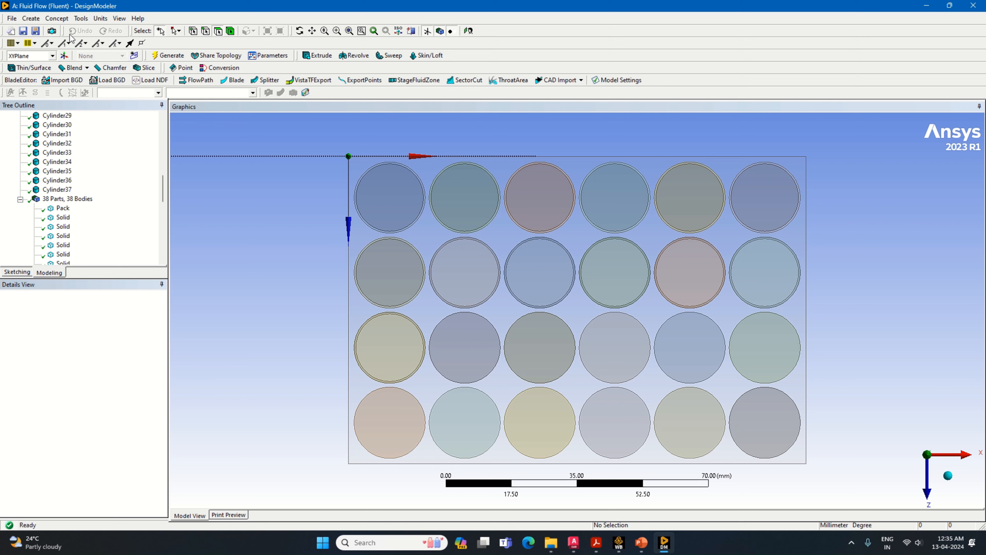
- Create a new cylinder primitive with the Slice Material operation and its origin at X 31 mm, Z 51 mm
left_click(31, 19)
mouse_move(100, 234)
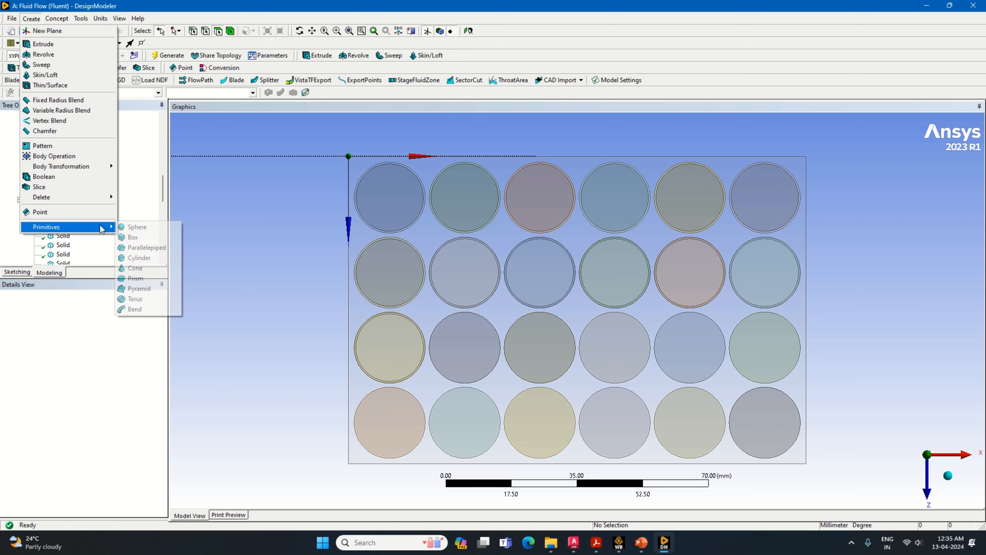
left_click(156, 255)
left_click(162, 323)
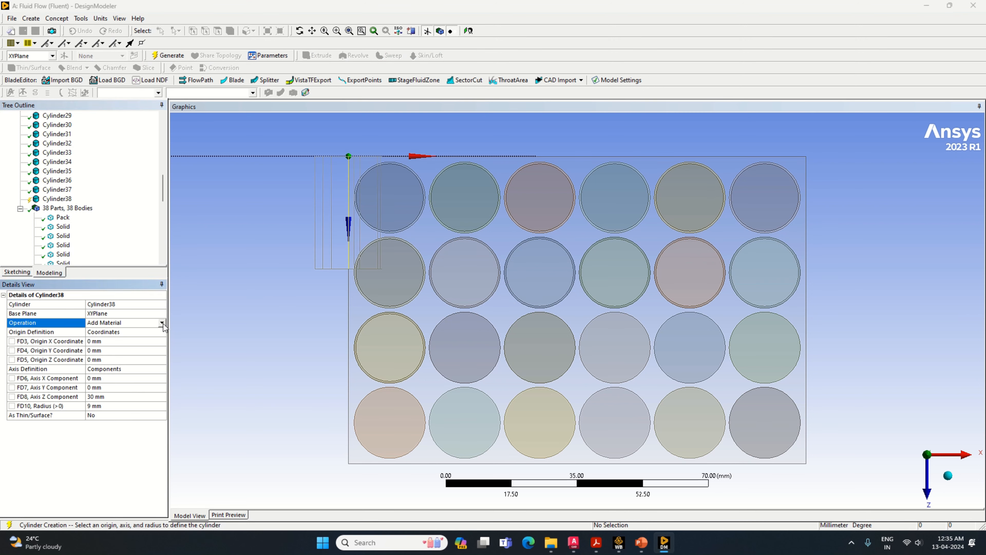
left_click(143, 343)
left_click(112, 350)
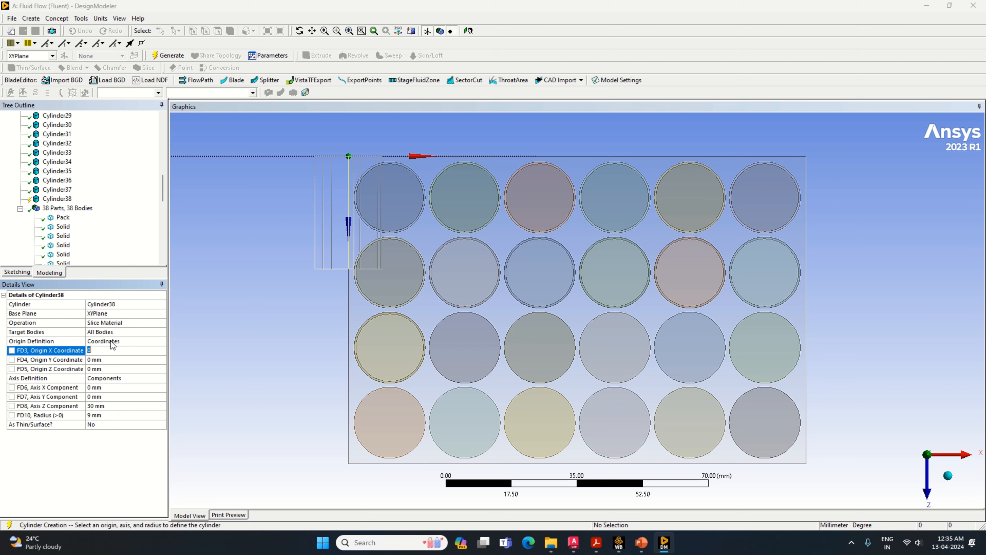
type("31")
left_click(90, 371)
type("5")
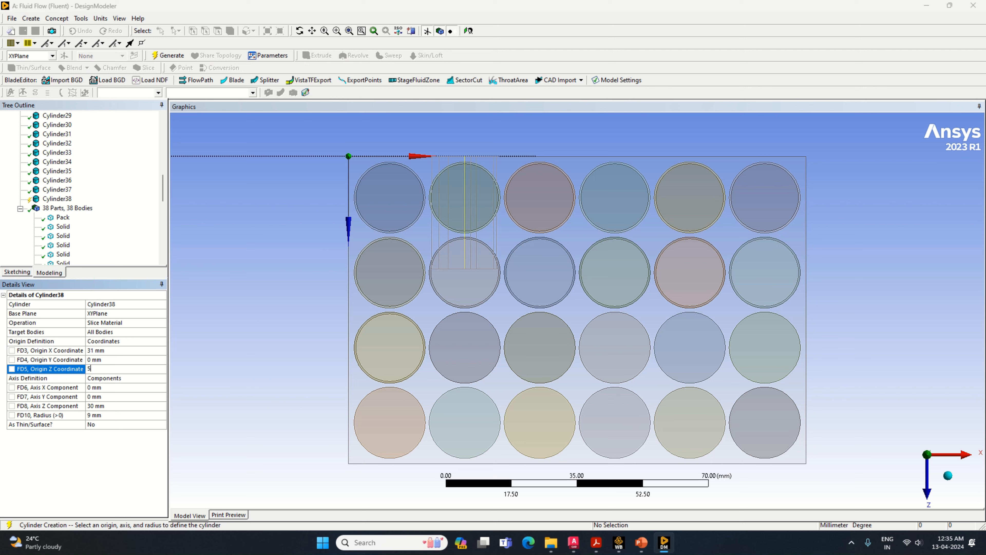
type("1")
- Set the X 31 mm cylinder's axis components to Y 65 mm and Z 0 mm, and generate the slice
left_click(103, 397)
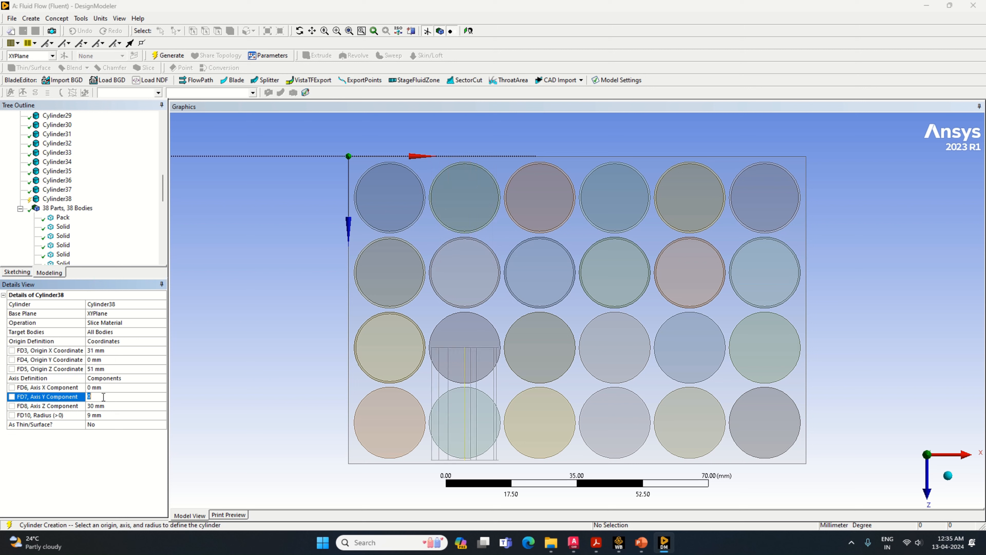
type("65")
left_click(94, 405)
type("0")
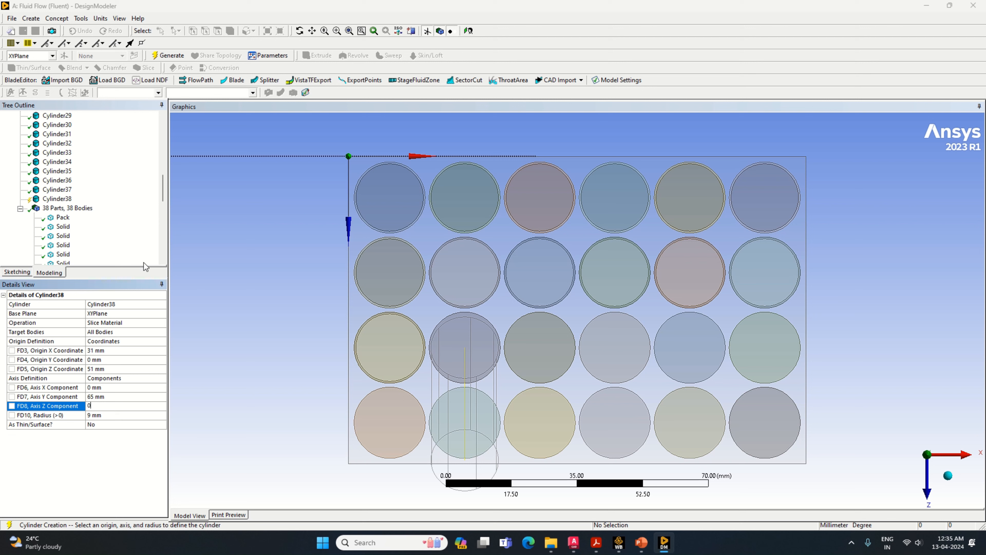
left_click(166, 55)
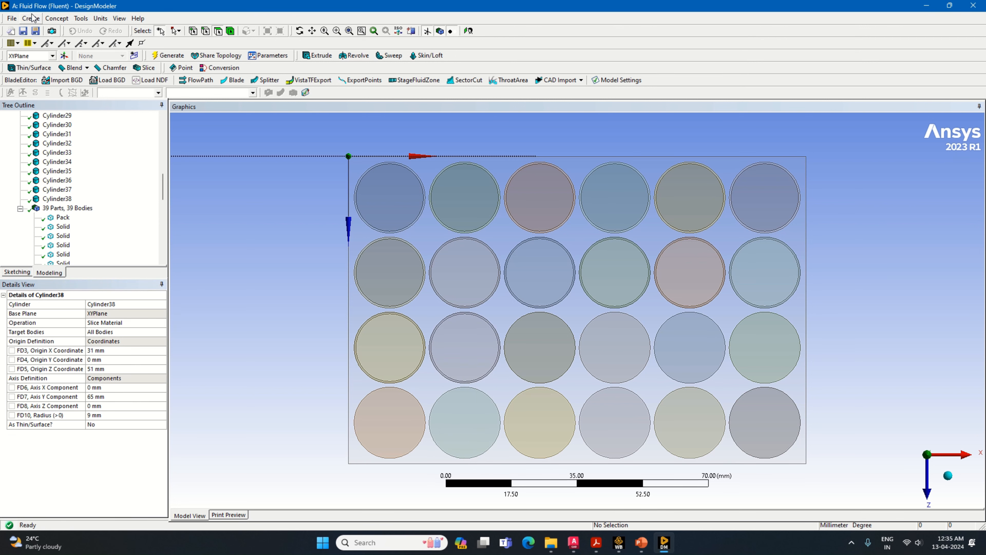
- Create a new cylinder primitive with the Slice Material operation and its origin at X 31 mm, Z 51 mm
left_click(32, 19)
mouse_move(94, 227)
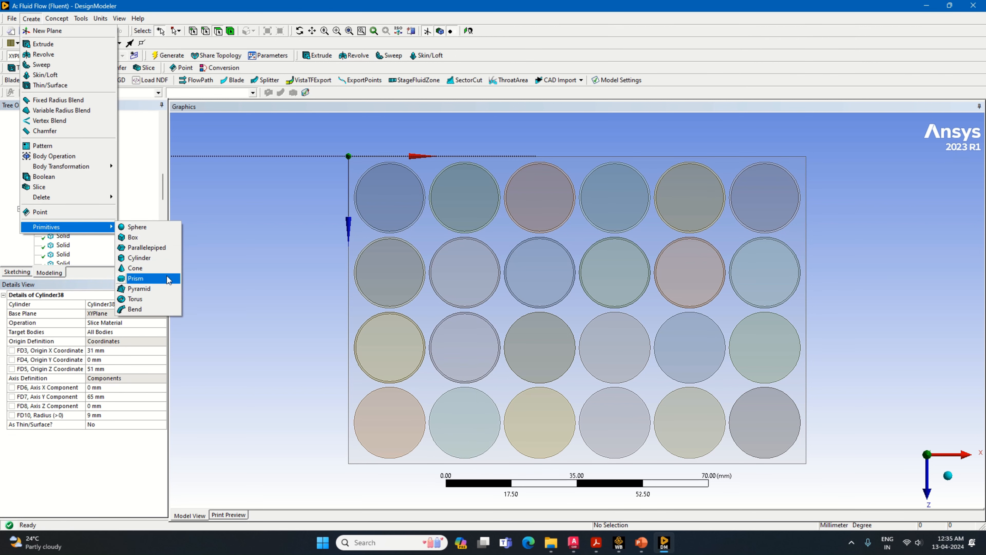
left_click(139, 258)
left_click(164, 326)
left_click(162, 323)
left_click(145, 348)
left_click(101, 349)
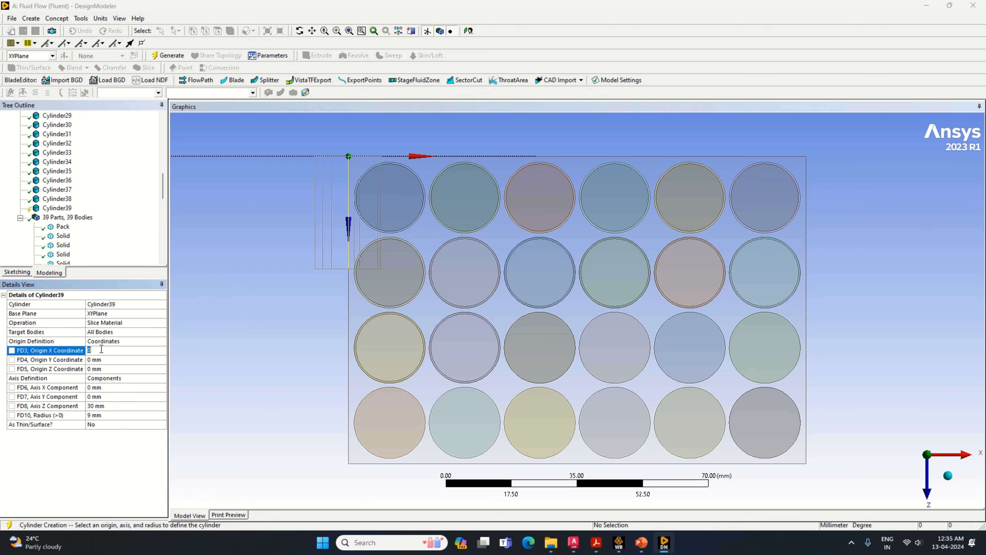
type("31")
left_click(100, 368)
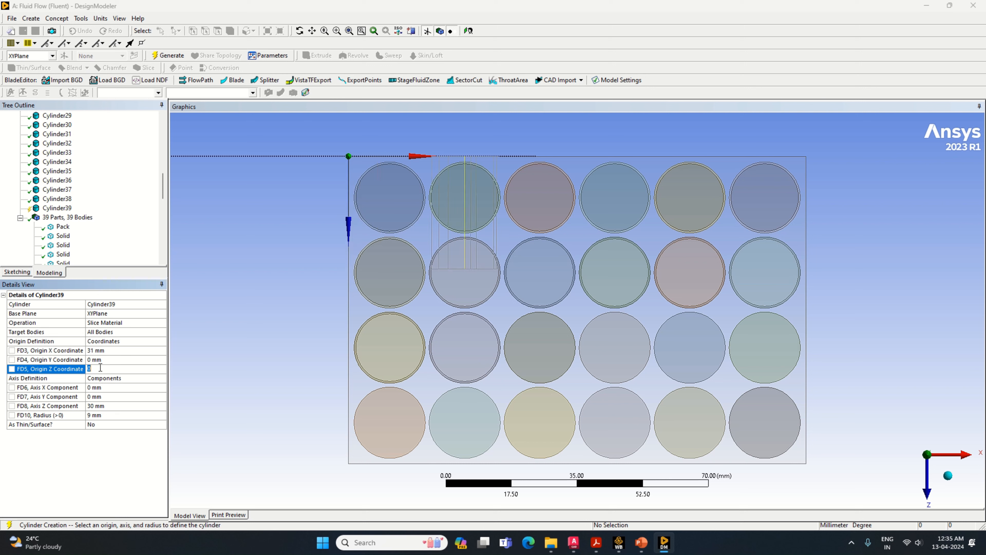
key("Return")
- Set the new slicing cylinder's axis components to Y 65 mm and Z 0 mm
left_click(106, 397)
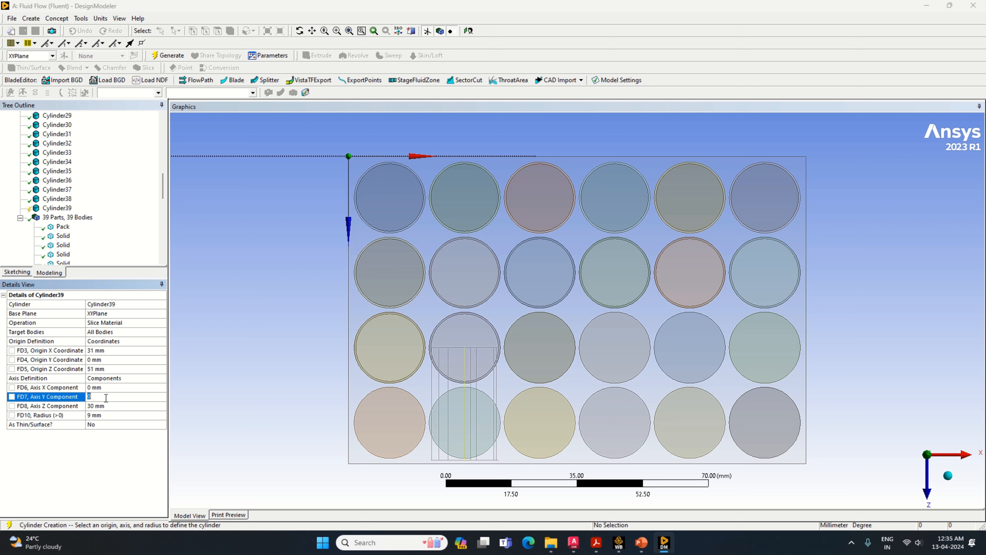
type("65")
left_click(106, 406)
type("0")
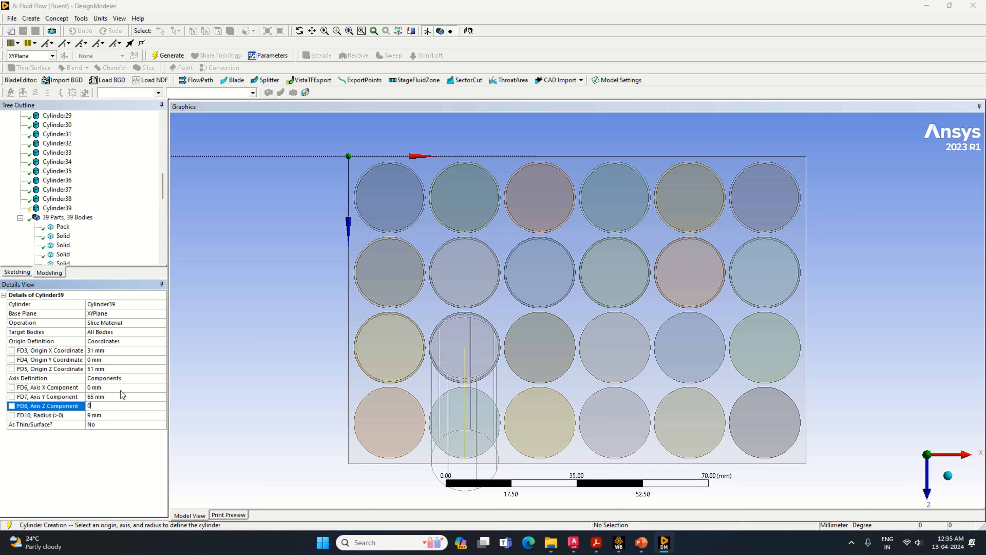
- Correct the new slicing cylinder's origin X coordinate to 51 mm and generate the slice
left_click(102, 351)
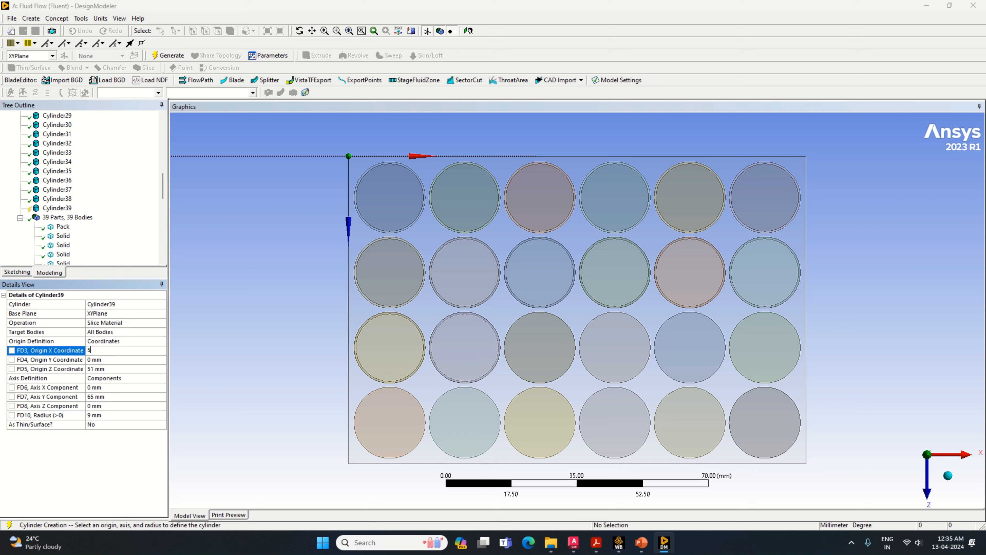
key("Return")
left_click(174, 55)
- Create a new cylinder primitive with the Slice Material operation and its origin at X 71 mm, Z 51 mm
left_click(31, 18)
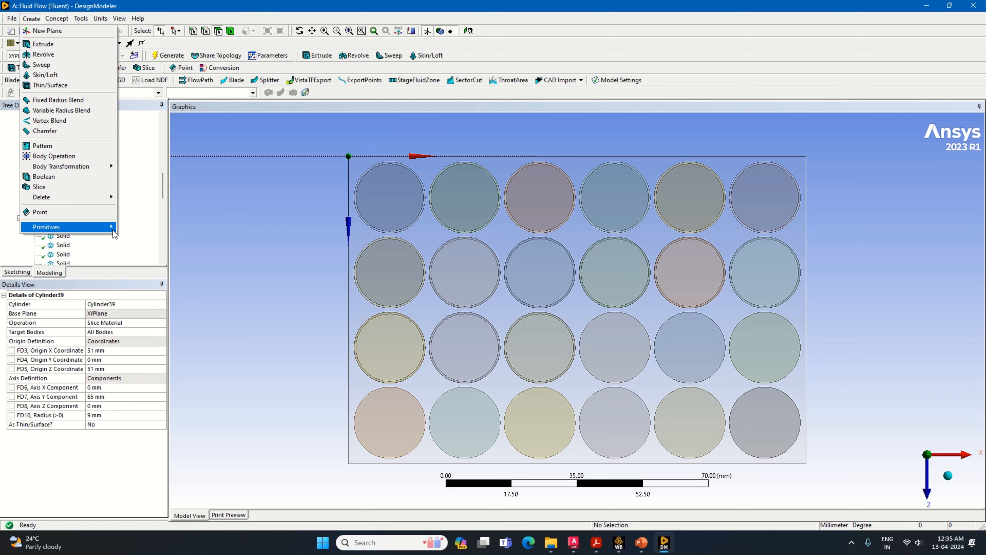
mouse_move(105, 229)
left_click(134, 258)
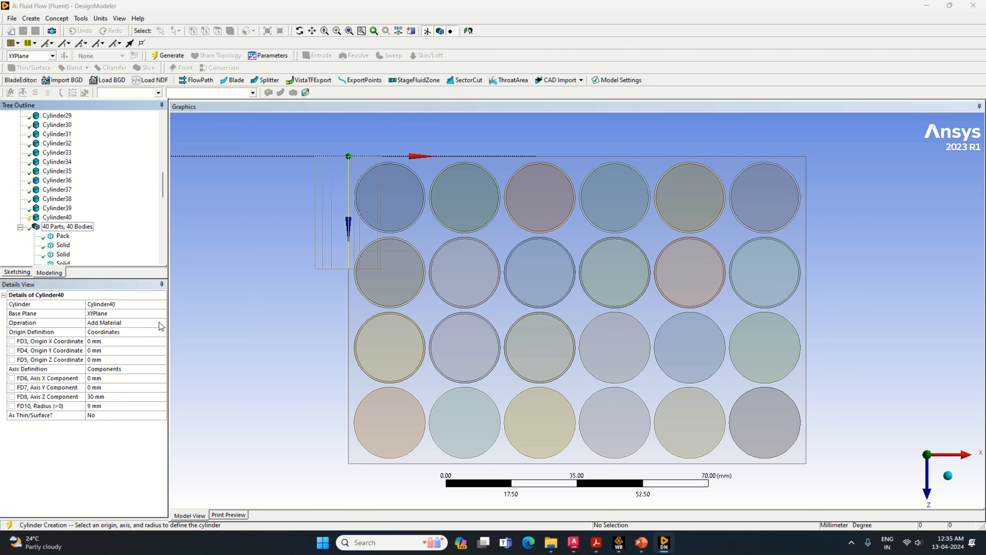
left_click(161, 323)
left_click(118, 348)
left_click(118, 351)
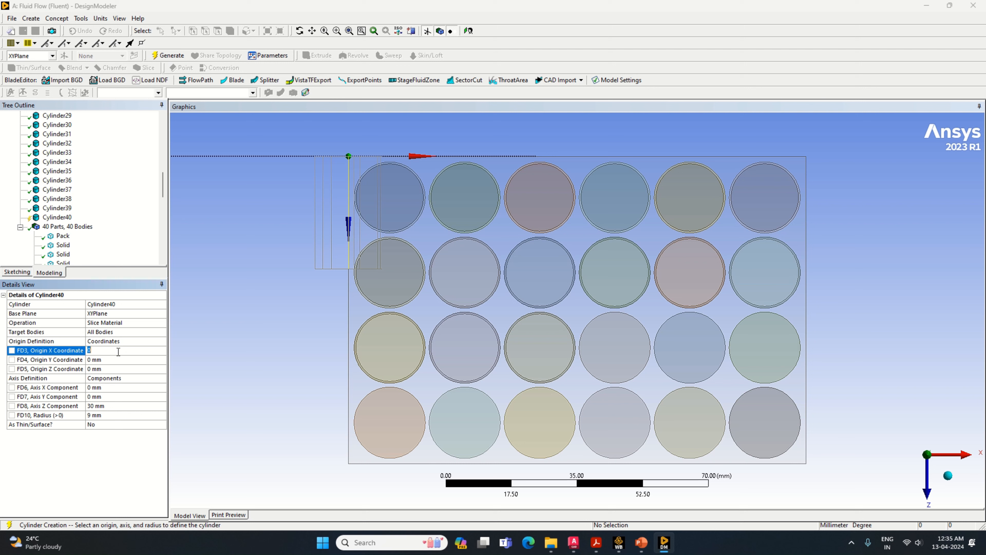
left_click(118, 370)
type("3")
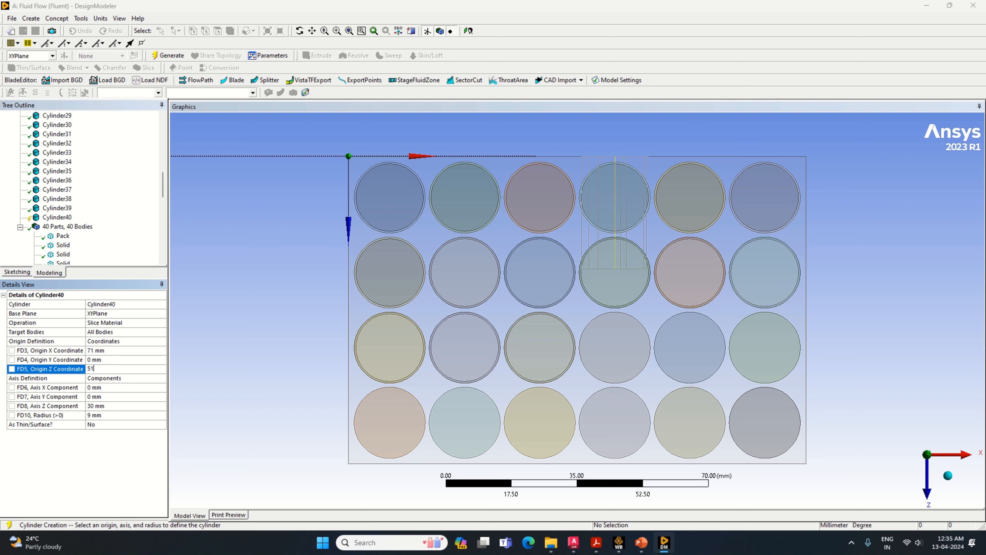
- Set the X 71 mm cylinder's axis components to Y 65 mm and Z 0 mm, and generate the slice
left_click(99, 396)
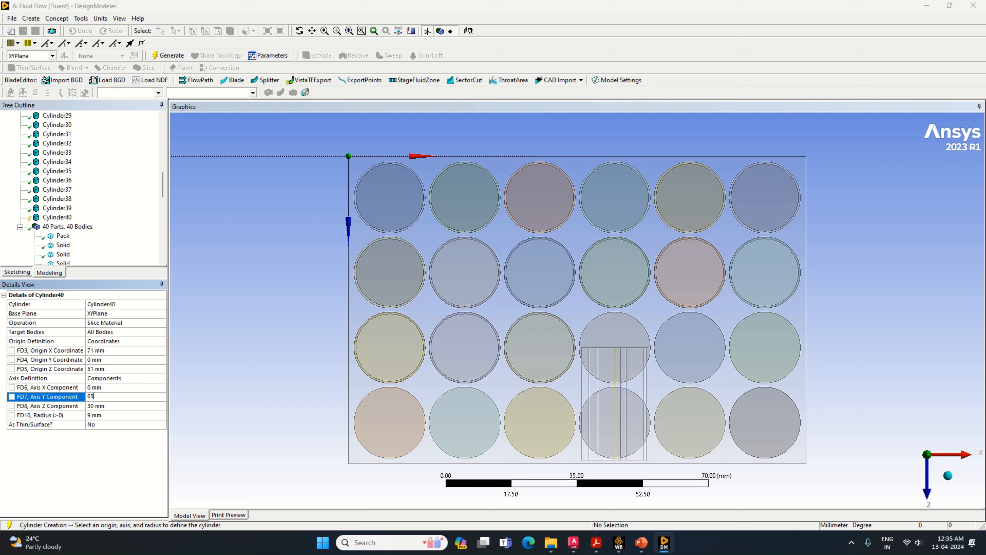
left_click(102, 405)
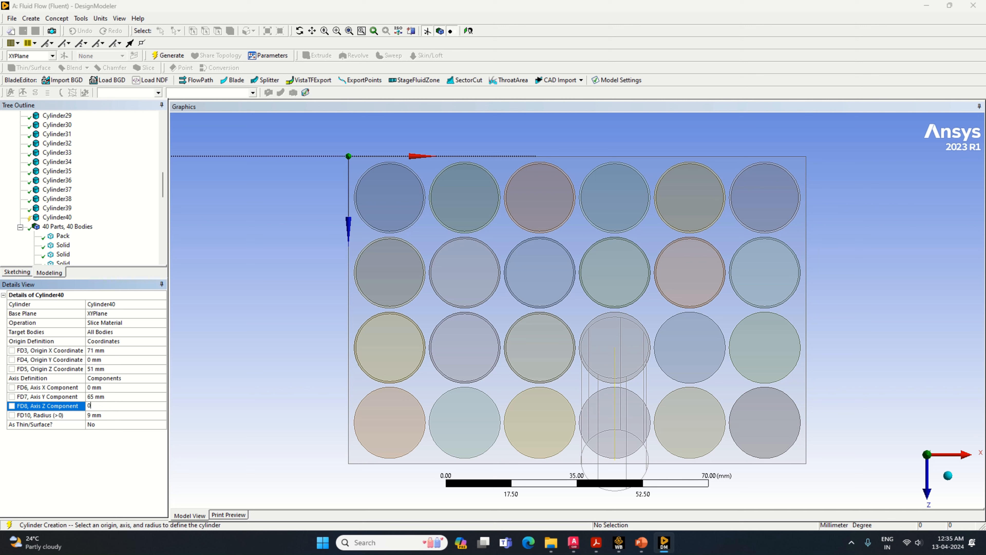
left_click(168, 55)
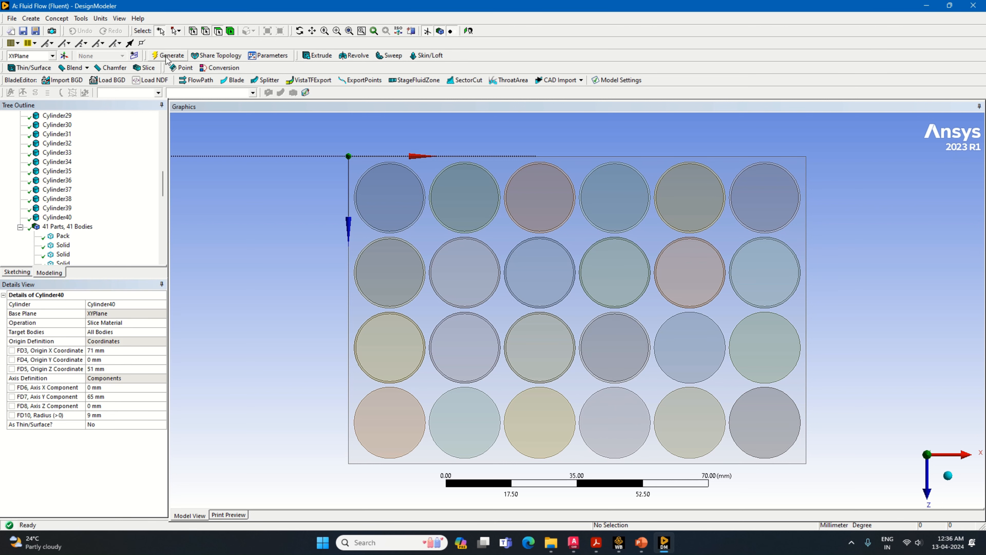
- Create a new cylinder primitive with the Slice Material operation and its origin at X 91 mm, Z 51 mm
left_click(30, 19)
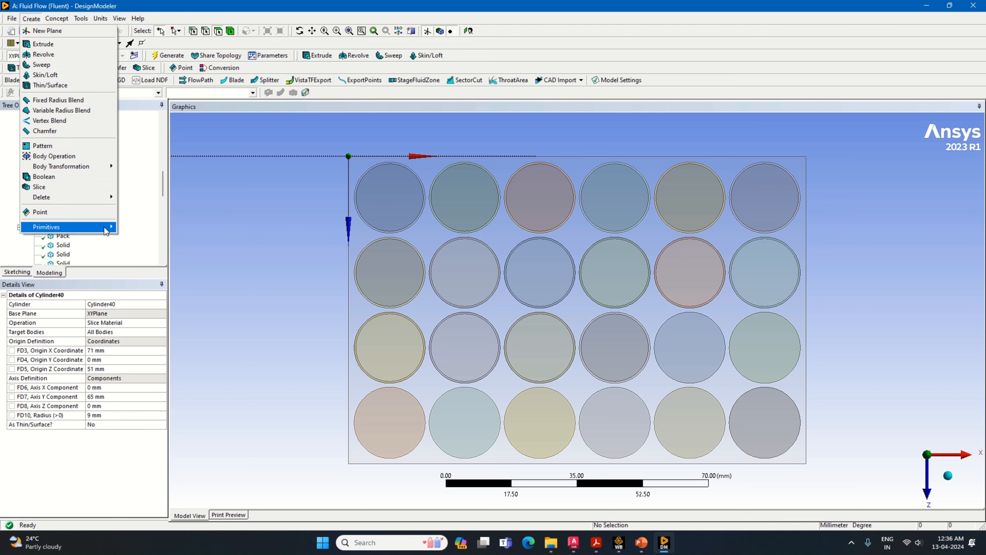
mouse_move(97, 226)
left_click(139, 258)
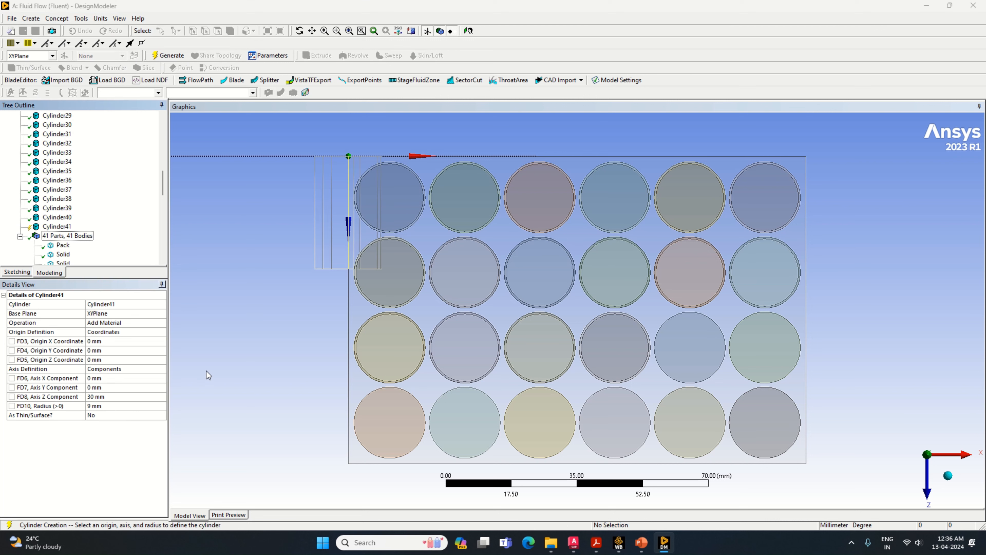
left_click(162, 325)
left_click(162, 323)
left_click(117, 349)
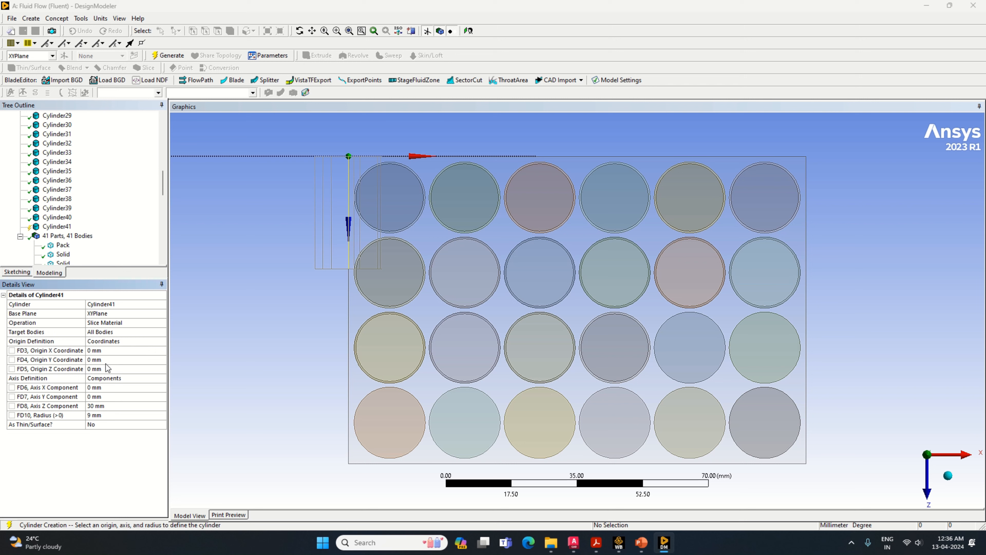
left_click(107, 353)
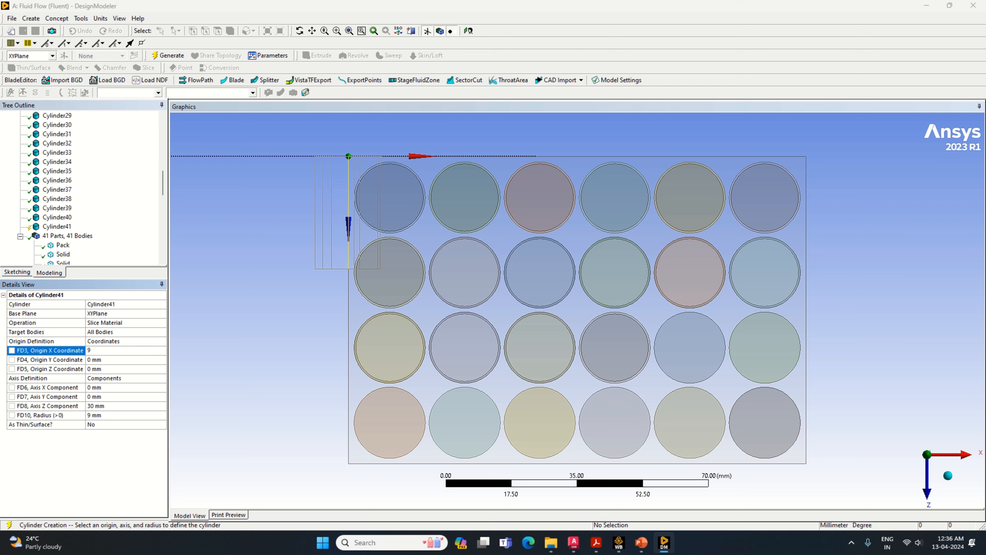
left_click(104, 369)
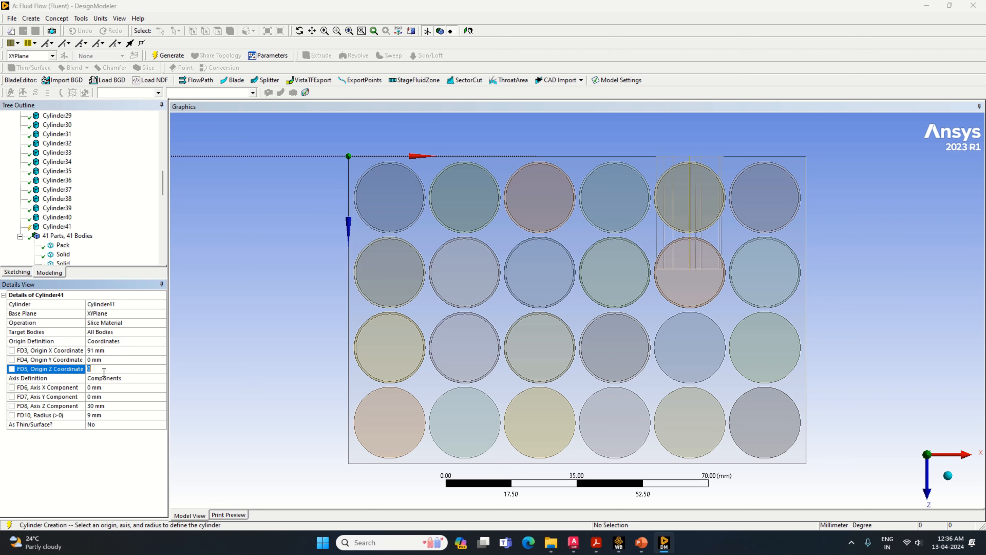
type("51")
- Set the X 91 mm cylinder's axis components to Y 65 mm and Z 0 mm, and generate the slice
left_click(99, 397)
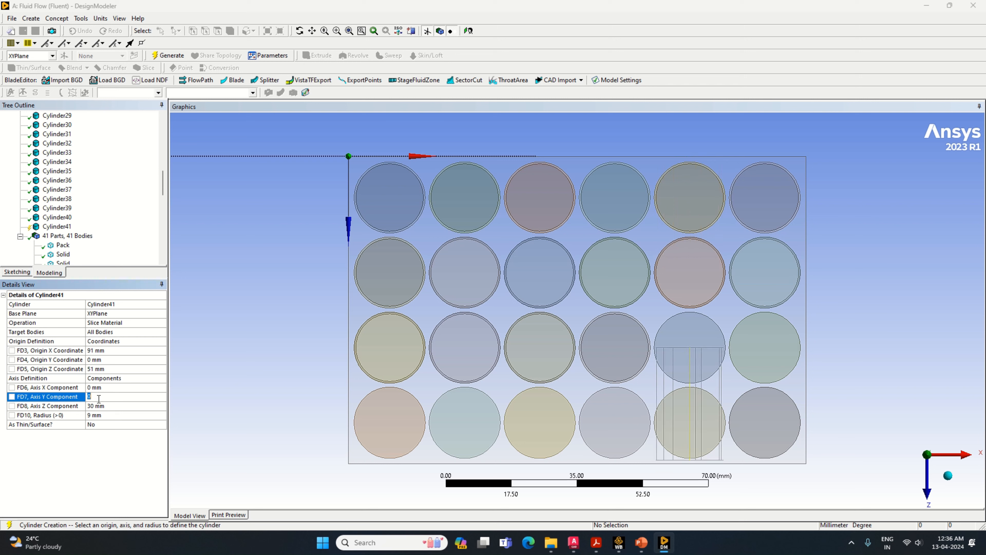
left_click(103, 415)
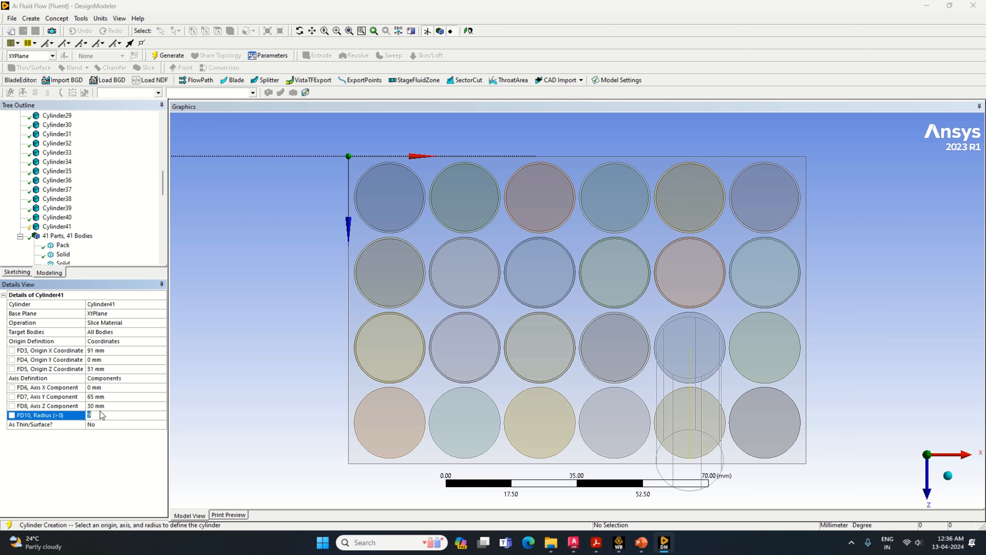
left_click(112, 407)
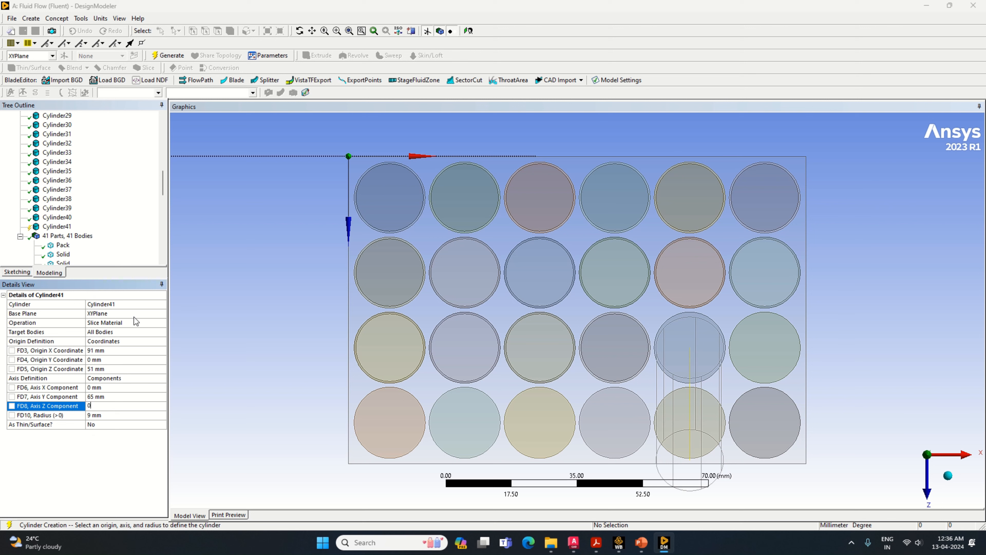
type("0")
left_click(168, 55)
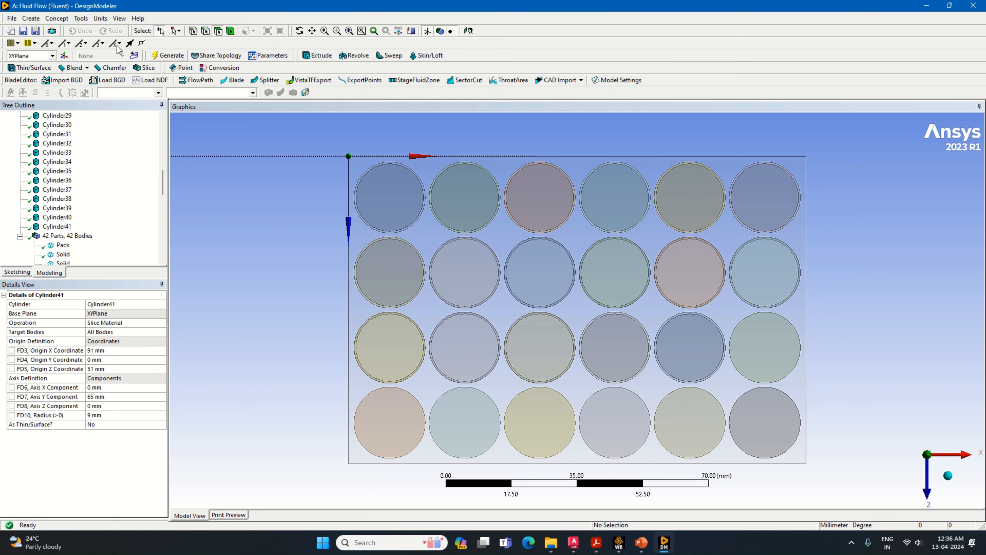
- Create a new cylinder primitive with the Slice Material operation and its origin at X 111 mm, Z 51 mm
left_click(31, 18)
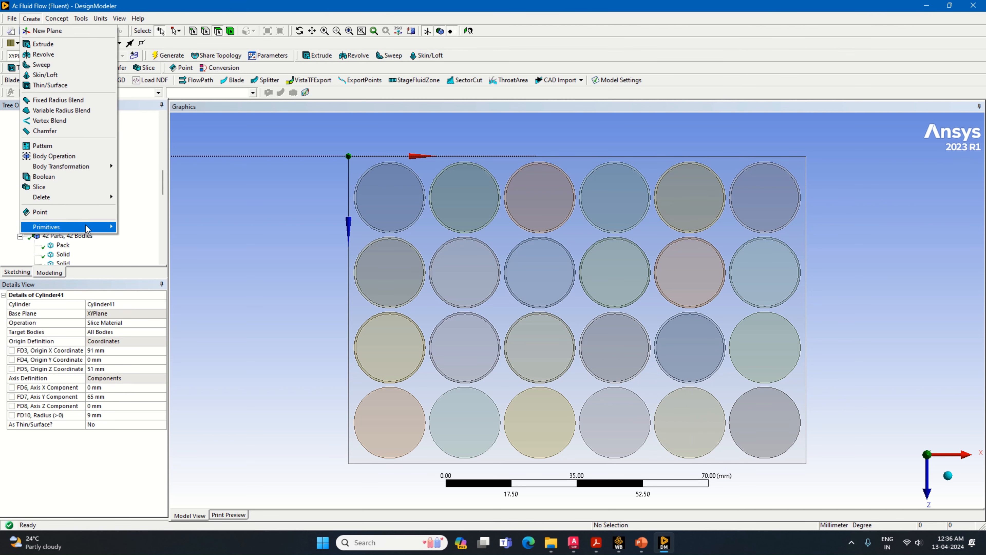
mouse_move(90, 227)
left_click(157, 257)
left_click(124, 322)
left_click(137, 344)
left_click(121, 350)
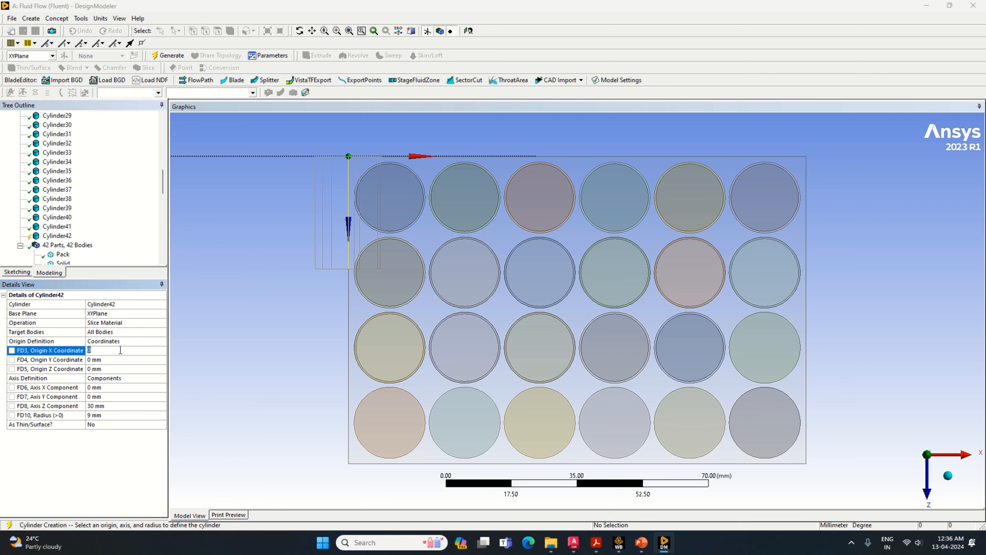
type("111")
left_click(120, 369)
type("51")
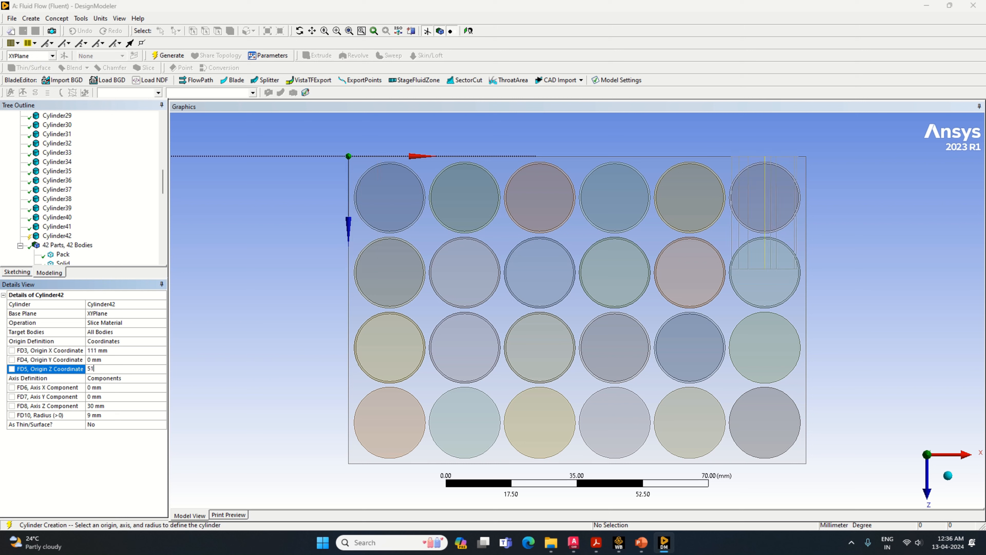
- Set the X 111 mm cylinder's axis components to Y 65 mm and Z 0 mm, and generate the slice
left_click(116, 398)
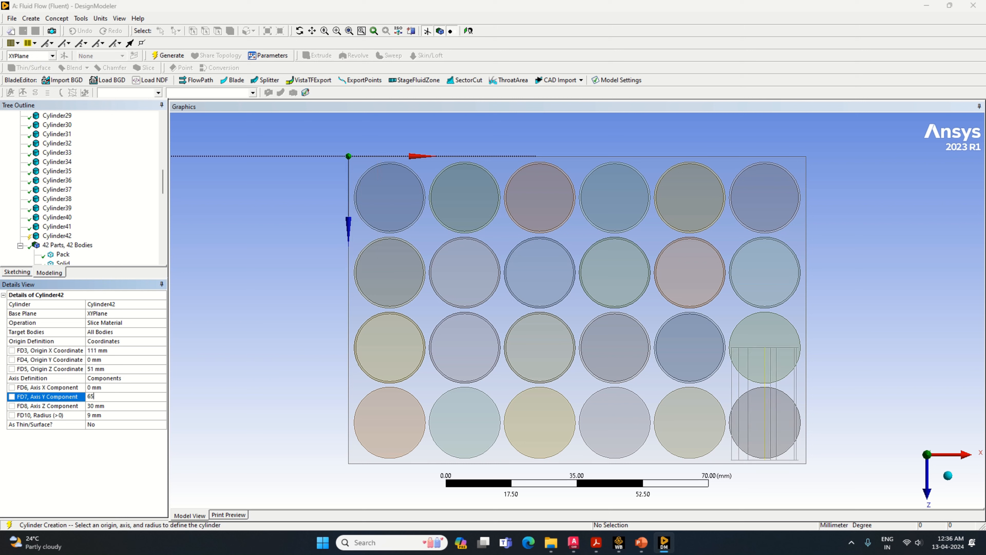
left_click(108, 406)
type("0")
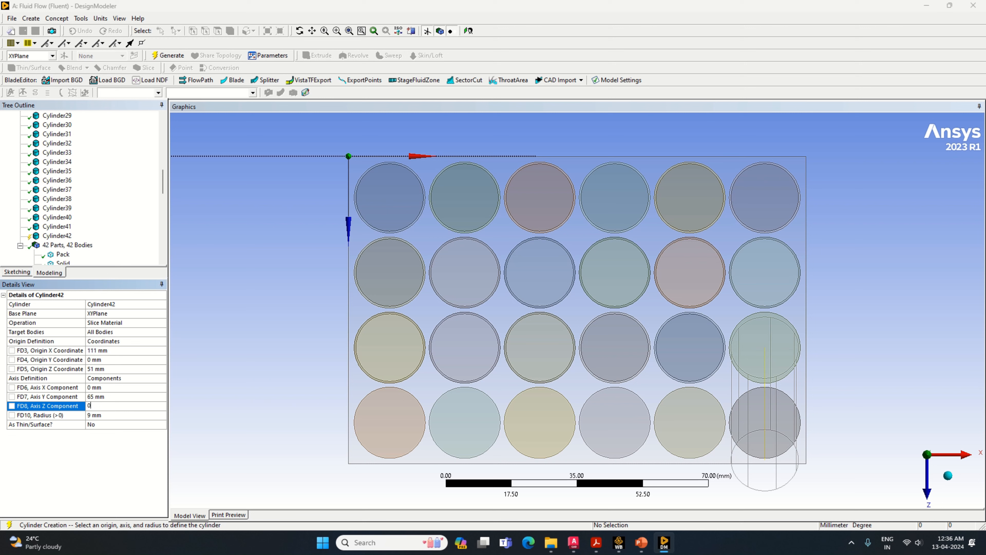
left_click(106, 459)
left_click(176, 55)
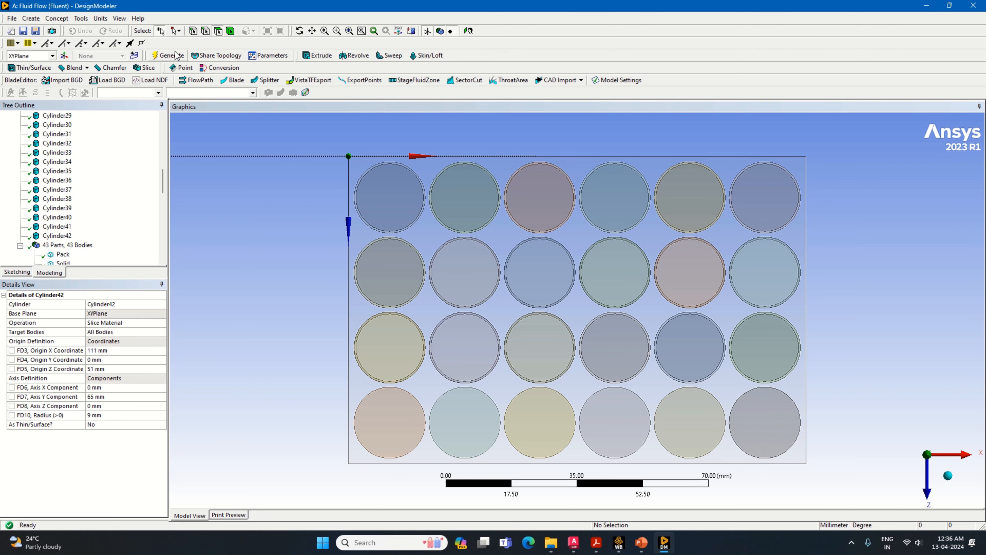
- Create a new cylinder primitive with the Slice Material operation and its origin at X 11 mm, Z 71 mm
left_click(32, 18)
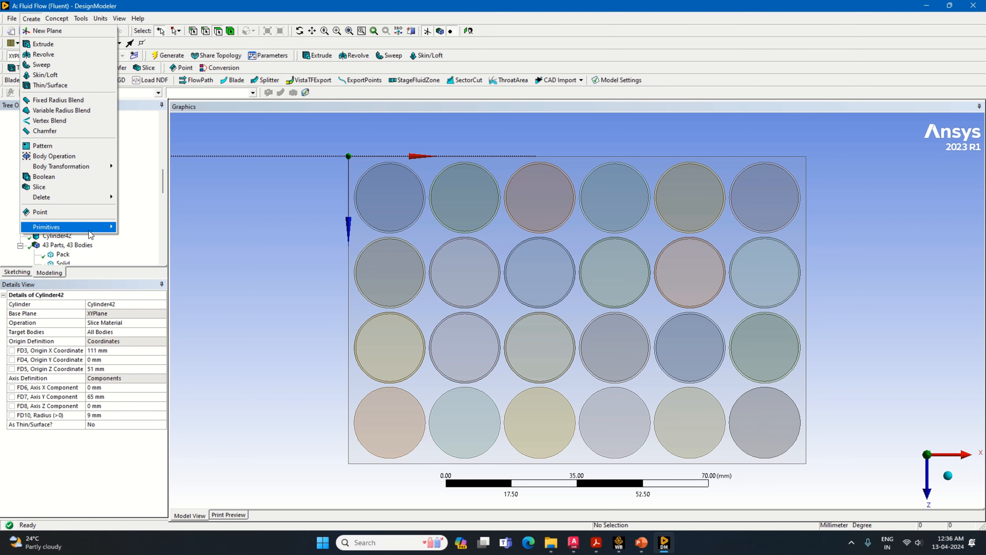
mouse_move(58, 226)
left_click(139, 258)
left_click(161, 323)
left_click(161, 323)
left_click(152, 344)
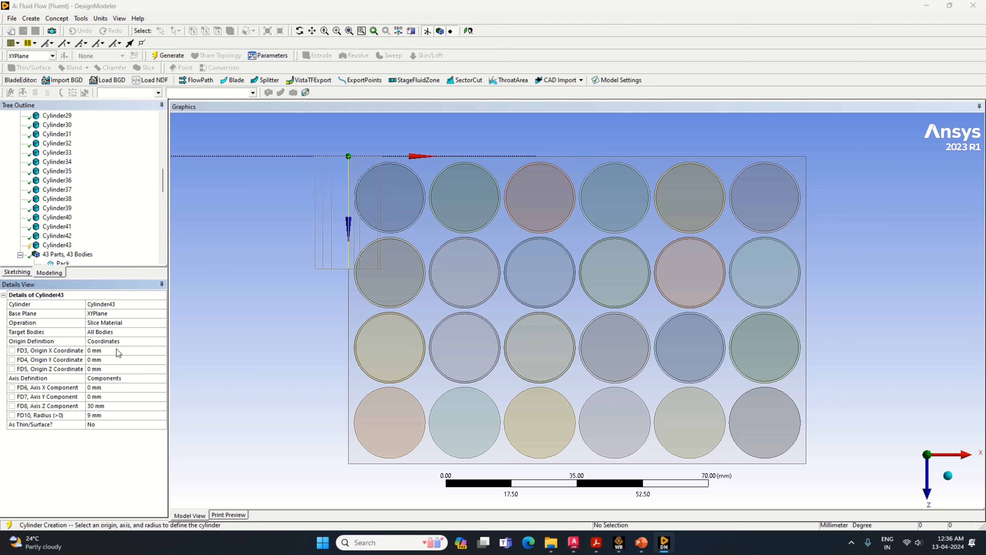
left_click(110, 350)
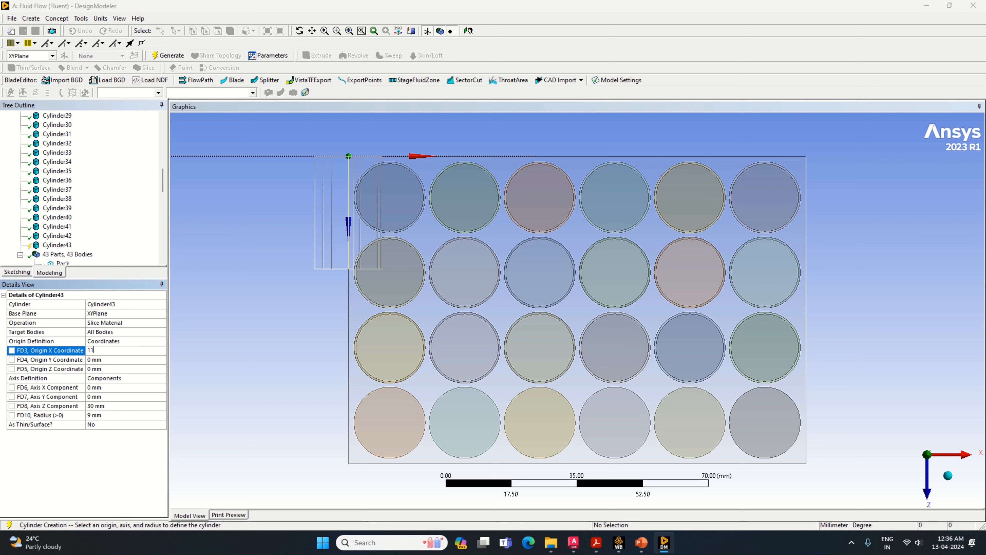
left_click(96, 368)
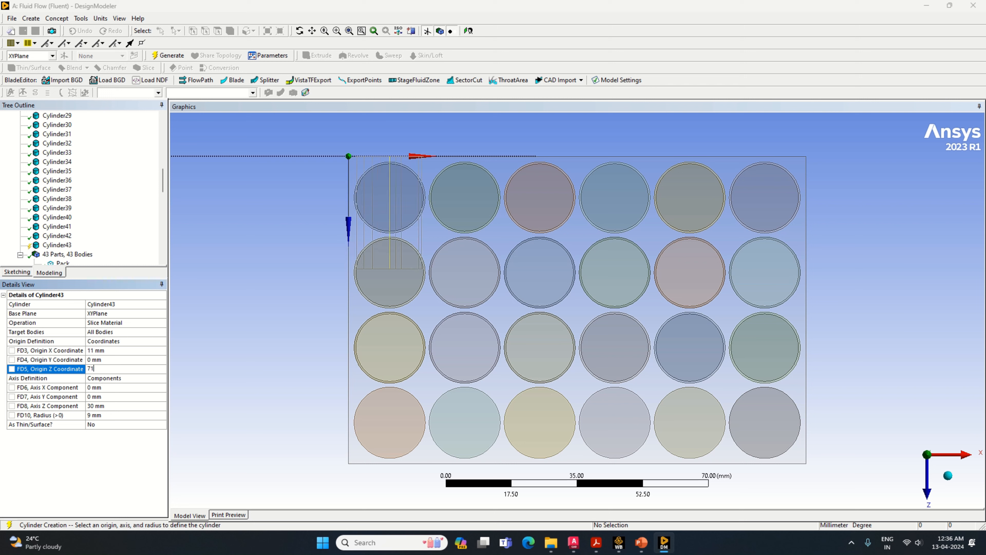
key("Return")
- Set the X 11 mm, Z 71 mm cylinder's axis components to Y 65 mm and Z 0 mm, and generate the slice
left_click(95, 396)
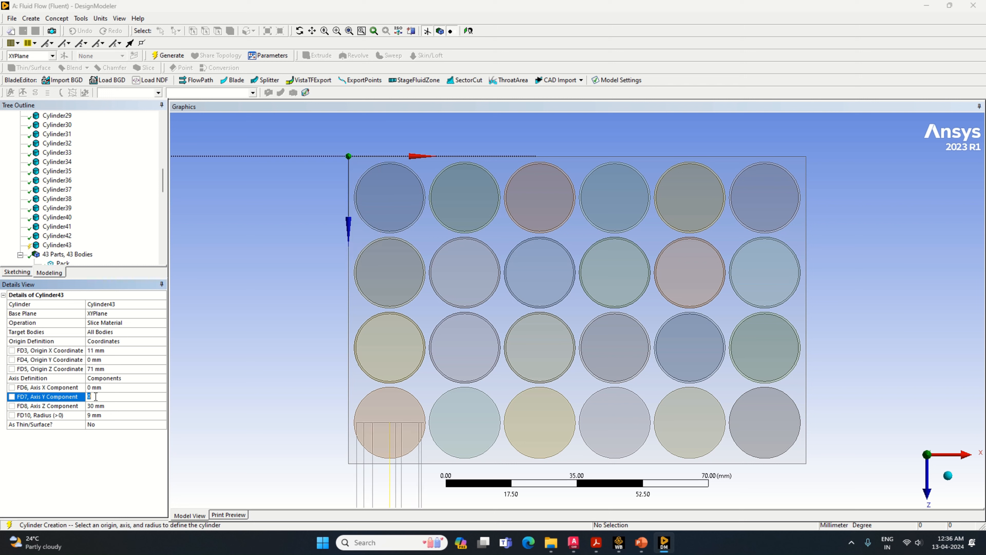
type("65")
left_click(101, 406)
type("0")
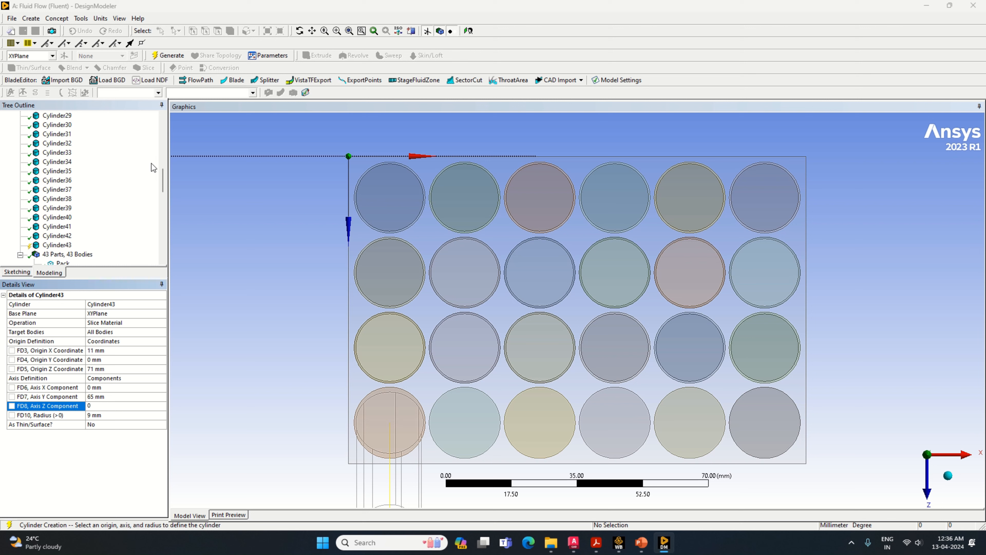
left_click(168, 55)
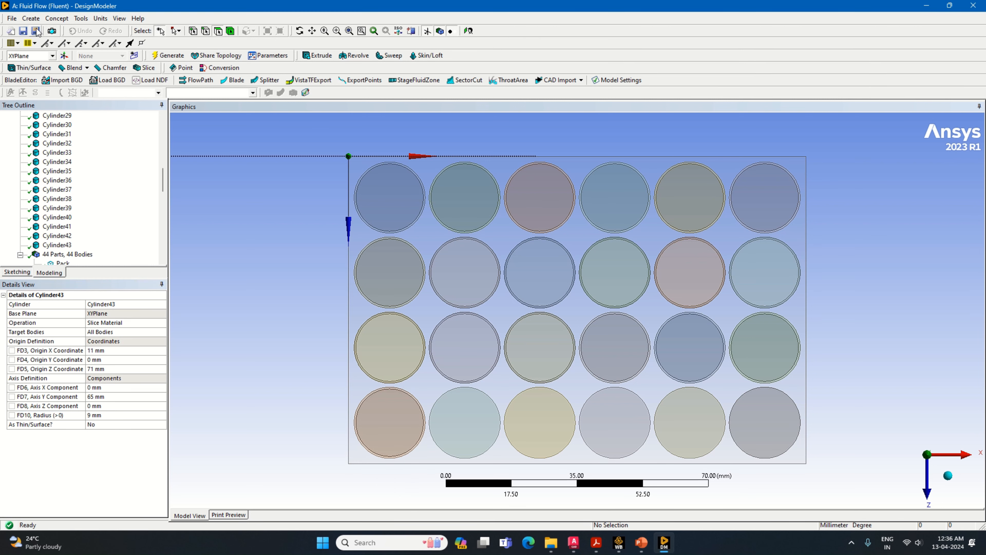
- Create a new cylinder primitive with the Slice Material operation and its origin at X 31 mm, Z 71 mm
left_click(31, 18)
mouse_move(78, 227)
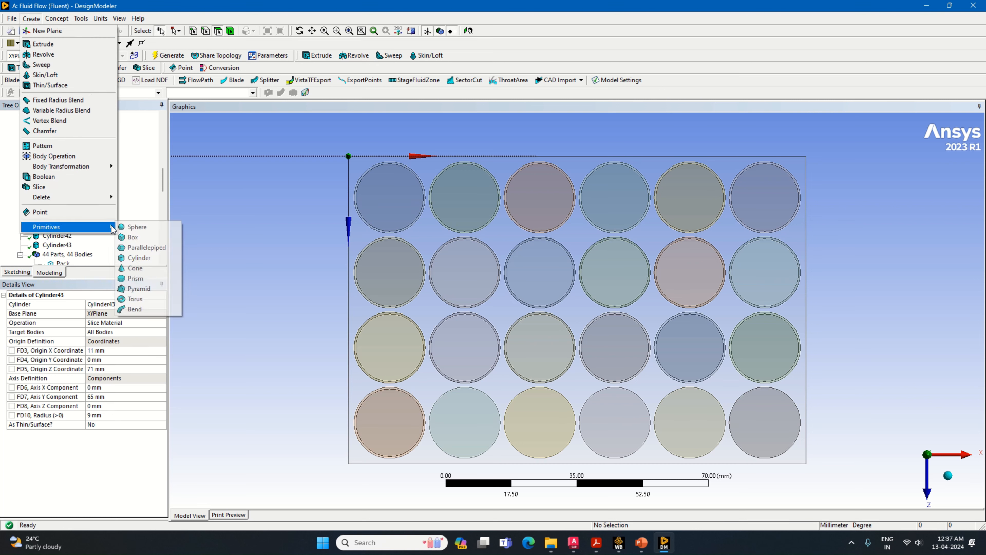
left_click(151, 262)
left_click(161, 322)
left_click(162, 322)
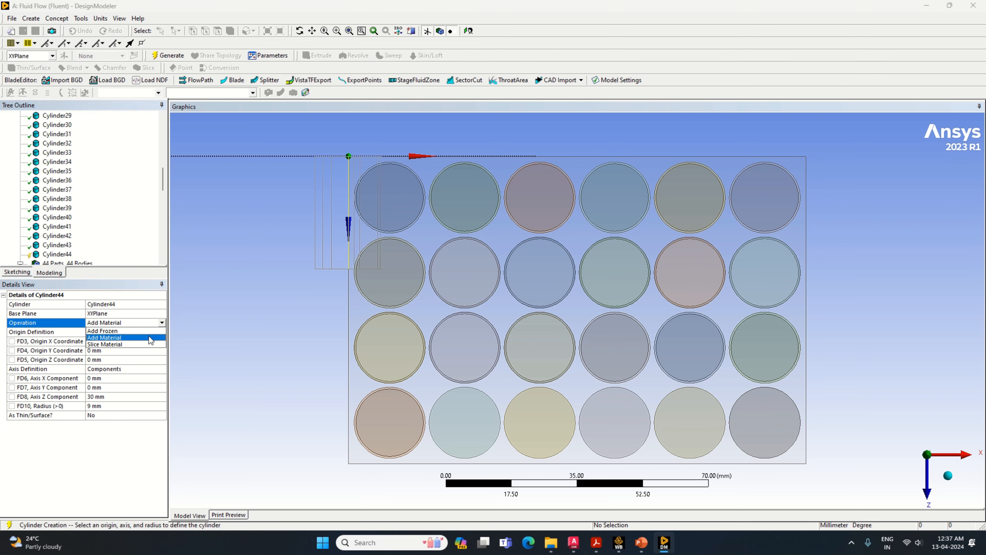
left_click(150, 344)
left_click(118, 350)
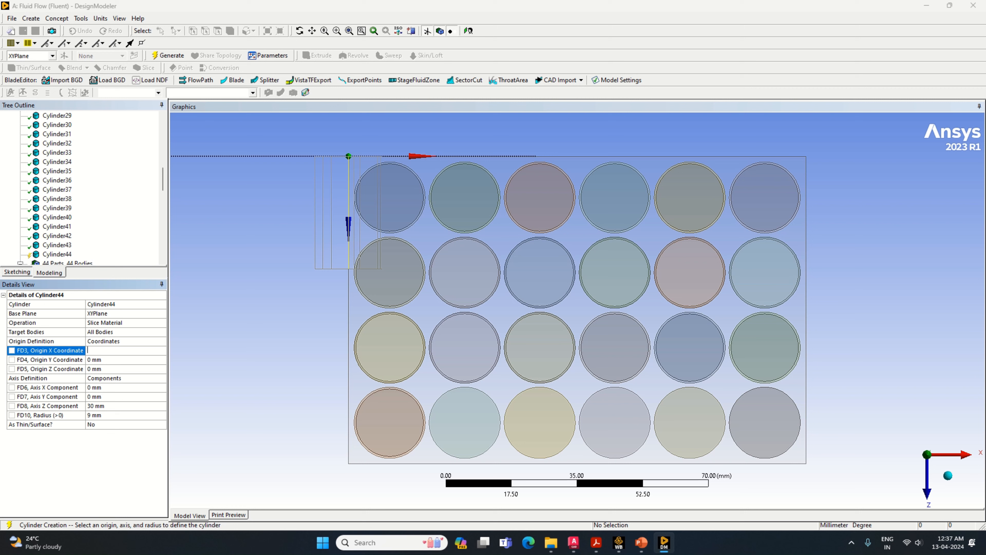
left_click(100, 367)
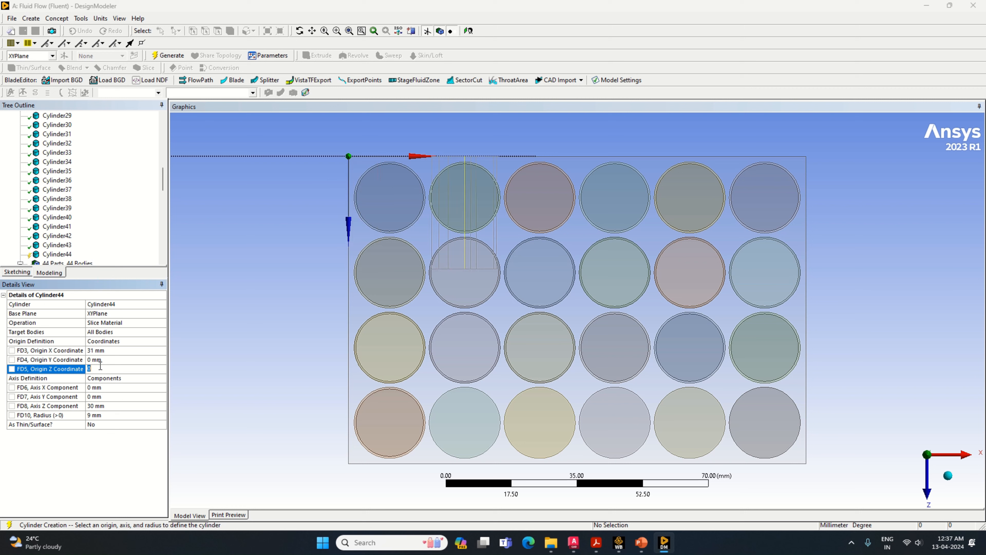
- Set the X 31 mm, Z 71 mm cylinder's axis components to Y 65 mm and Z 0 mm, and generate the slice
left_click(101, 397)
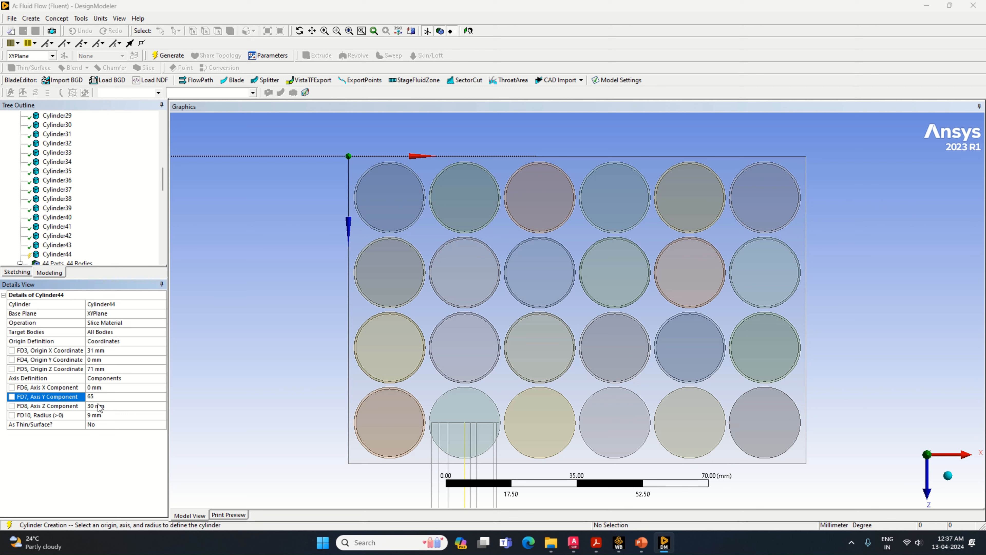
left_click(100, 406)
type("0")
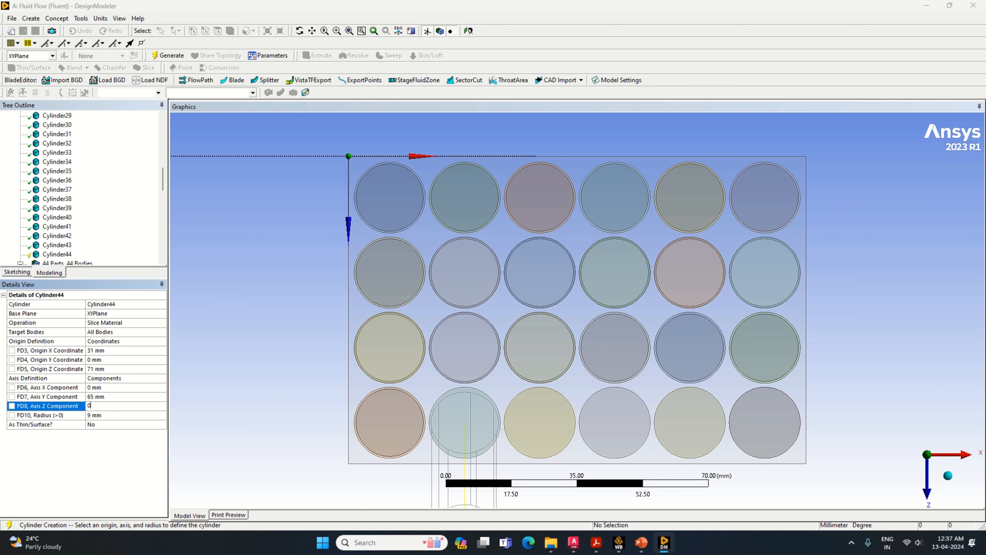
left_click(171, 57)
- Create a new cylinder primitive with the Slice Material operation and its origin at X 51 mm, Z 71 mm
left_click(31, 18)
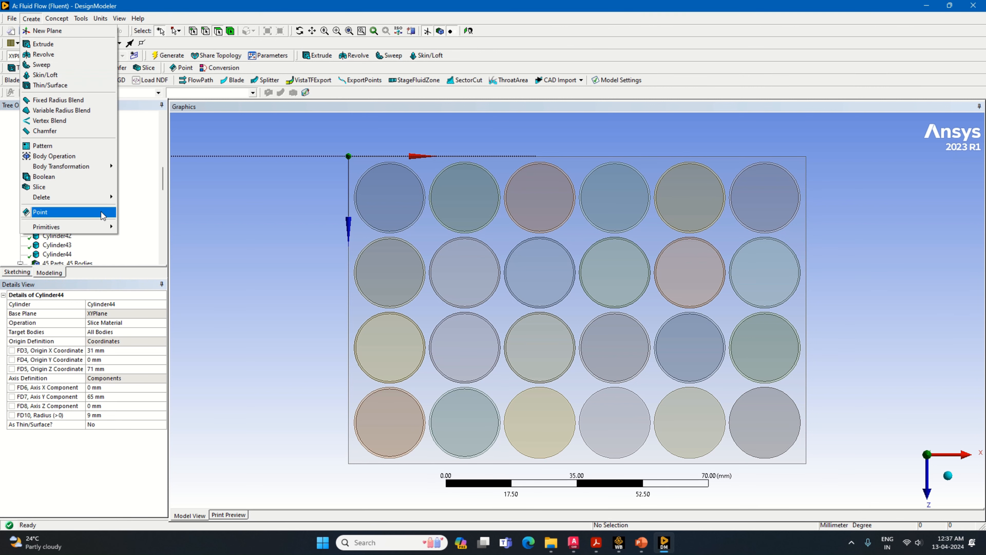
mouse_move(101, 227)
left_click(144, 258)
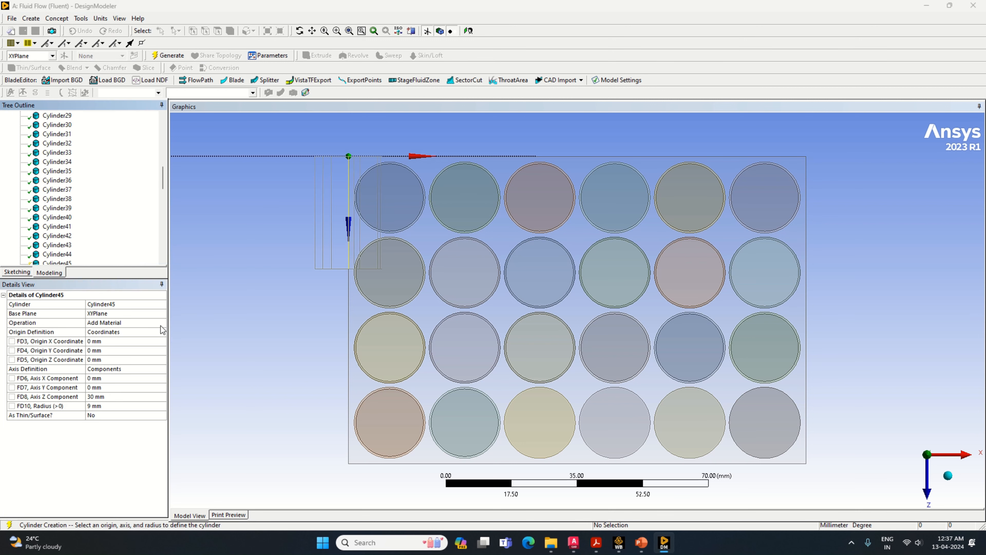
left_click(162, 323)
left_click(134, 344)
left_click(116, 350)
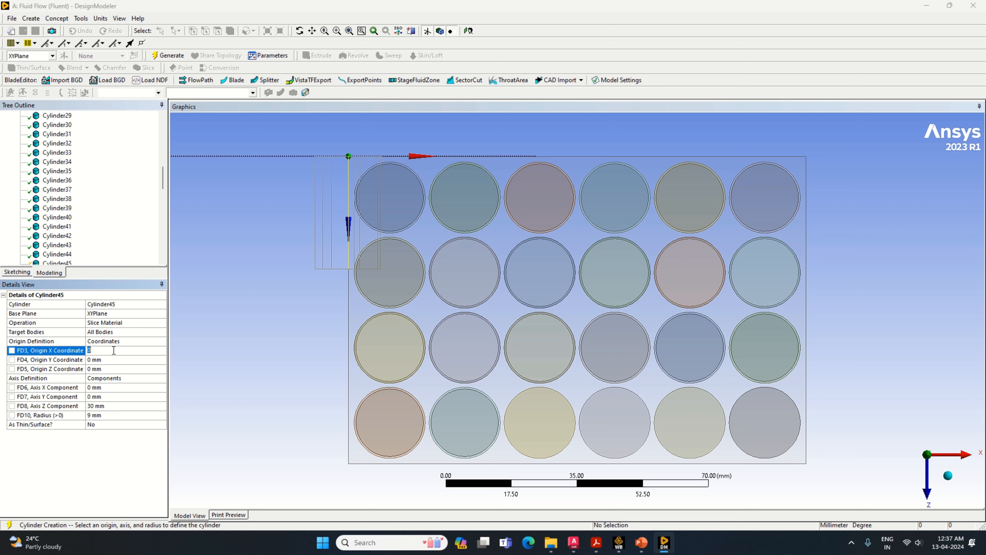
type("51")
left_click(103, 369)
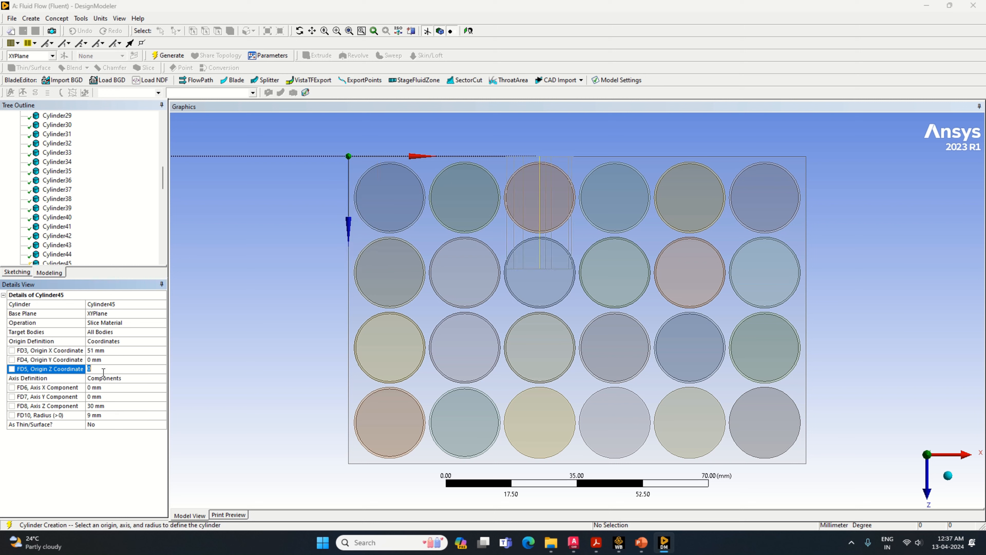
type("71")
key("Return")
- Set the X 51 mm, Z 71 mm cylinder's axis components to Y 65 mm and Z 0 mm, and generate the slice
left_click(97, 396)
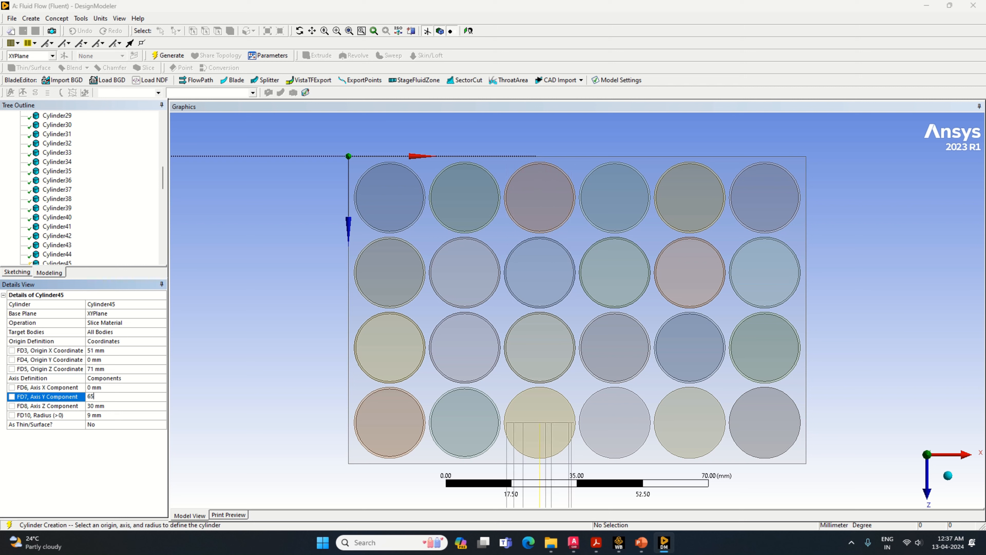
left_click(98, 407)
type("0")
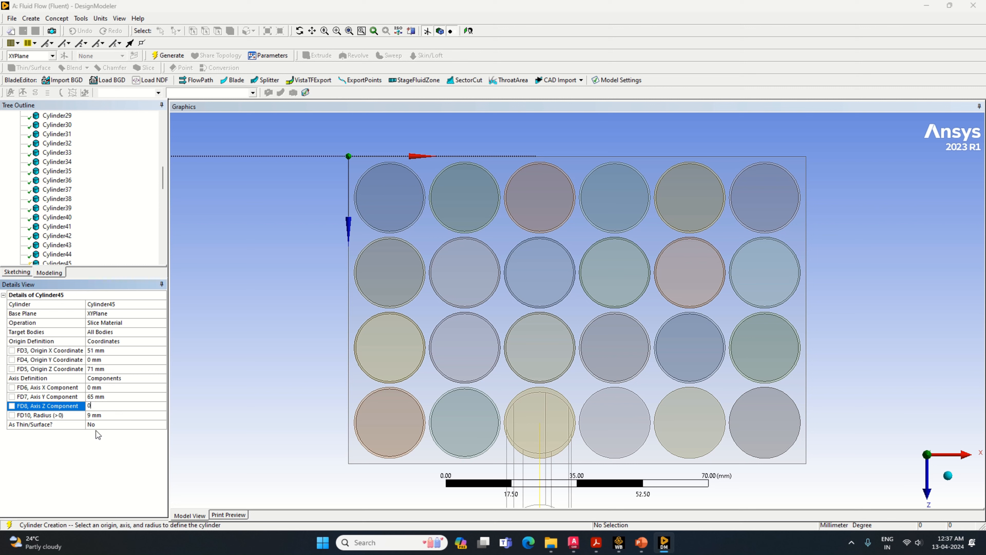
key("Return")
left_click(167, 55)
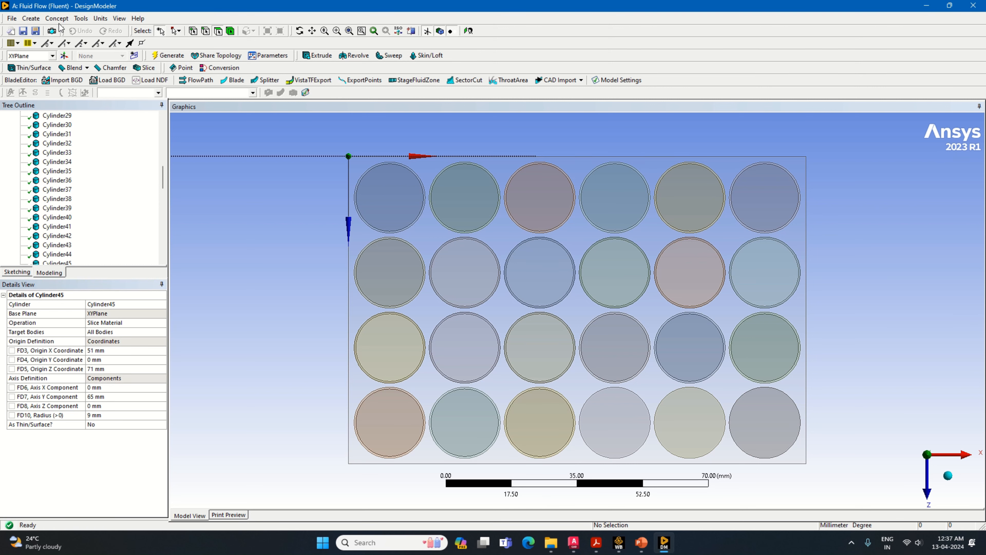
- Create a new cylinder primitive with the Slice Material operation and its origin at X 71 mm, Z 71 mm
left_click(31, 19)
mouse_move(88, 230)
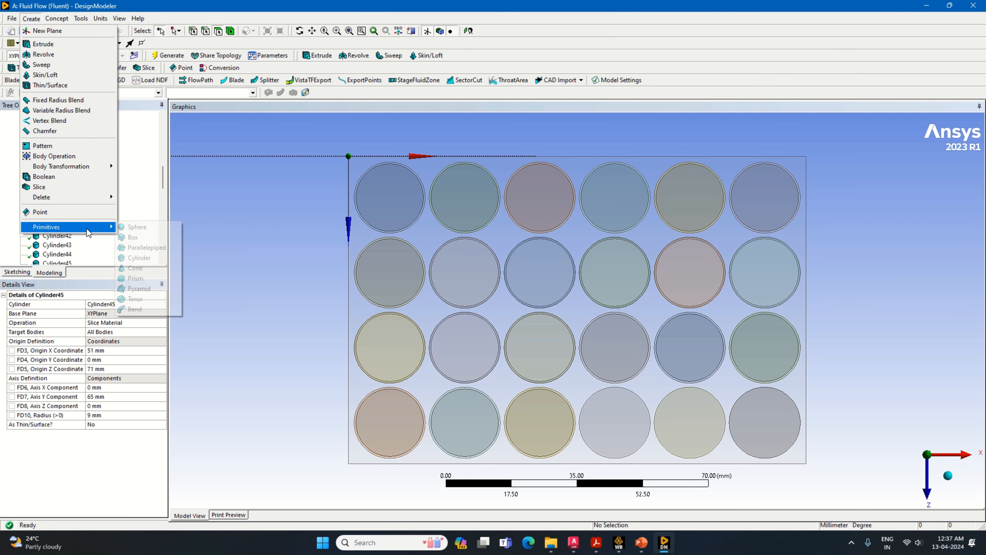
left_click(156, 258)
left_click(163, 322)
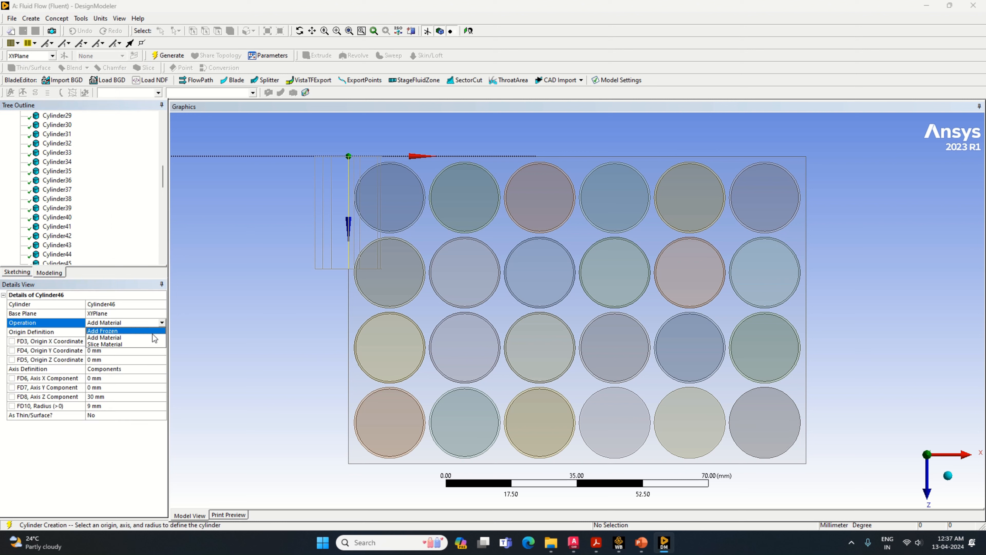
left_click(148, 344)
left_click(117, 350)
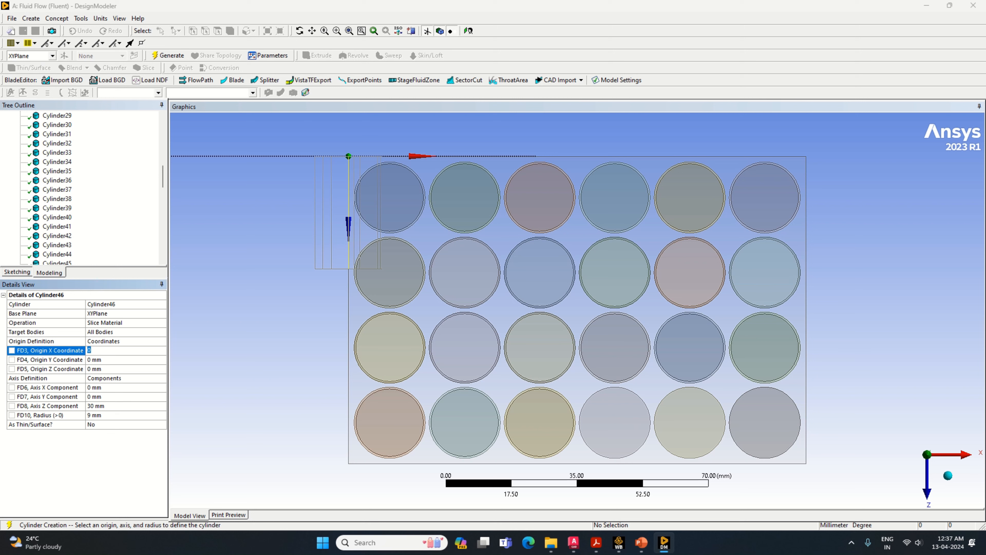
type("71")
left_click(113, 369)
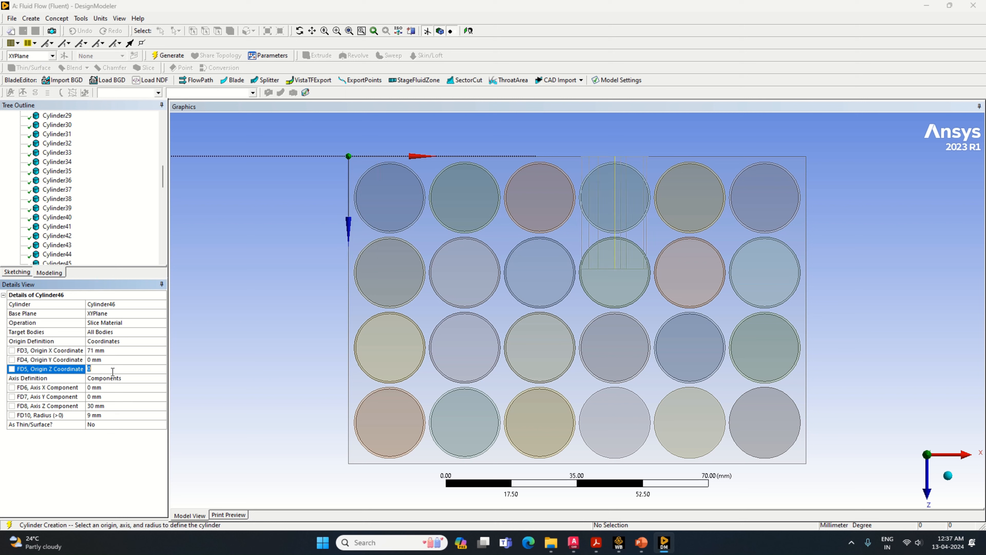
- Set the X 71 mm, Z 71 mm cylinder's axis components to Y 65 mm and Z 0 mm, and generate the slice
left_click(108, 396)
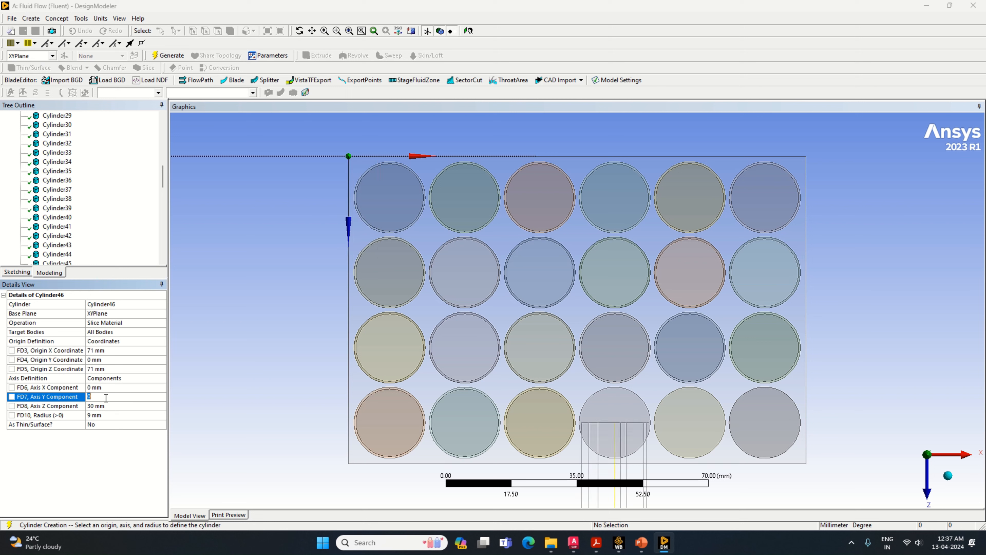
type("65")
left_click(94, 405)
type("0")
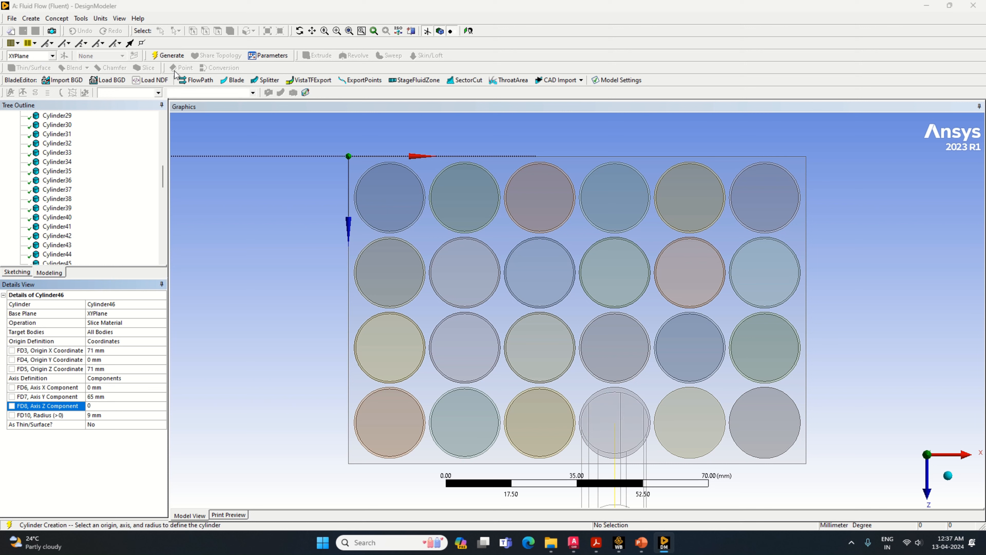
left_click(167, 55)
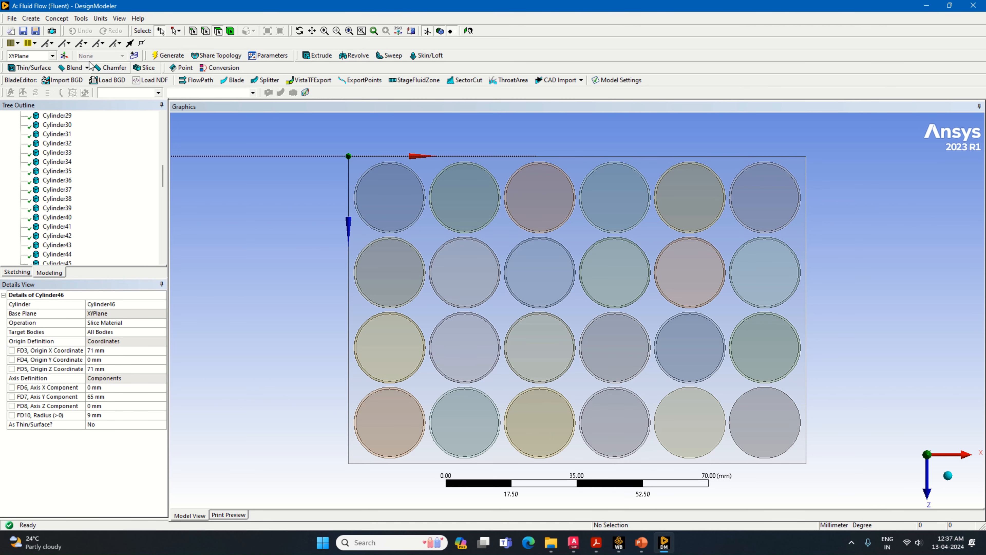
- Create a new cylinder primitive with the Slice Material operation and its origin at X 91 mm, Z 71 mm
left_click(31, 19)
mouse_move(101, 227)
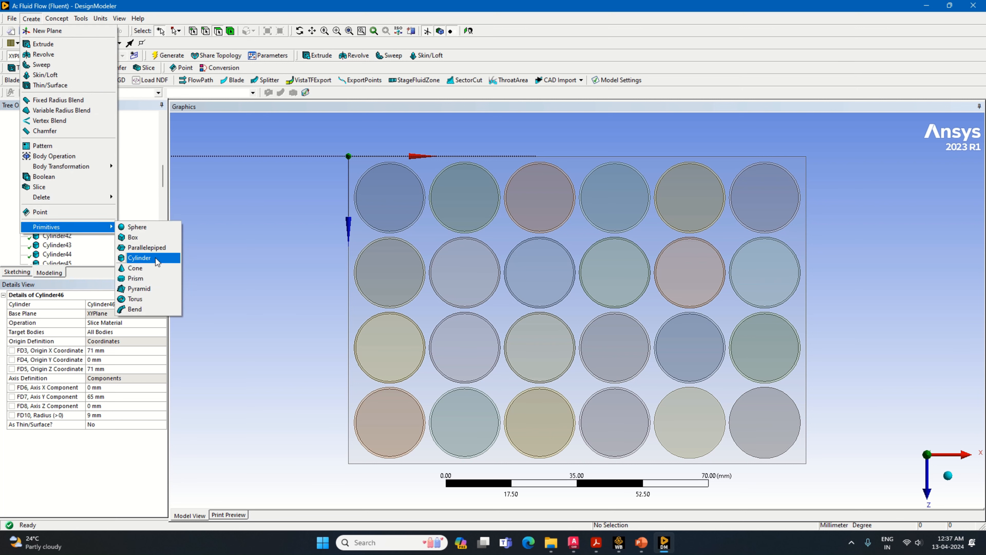
left_click(139, 258)
left_click(161, 323)
left_click(161, 322)
left_click(150, 343)
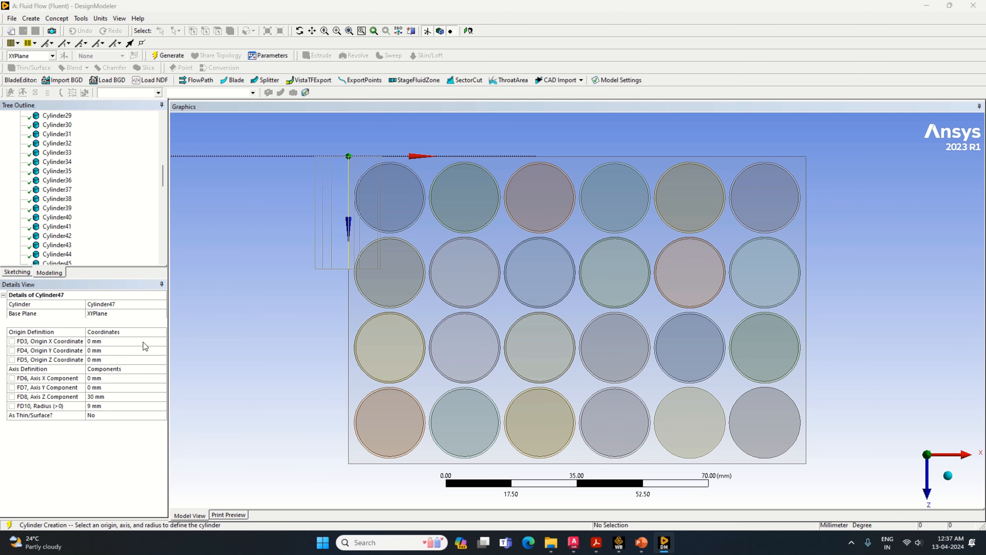
left_click(112, 350)
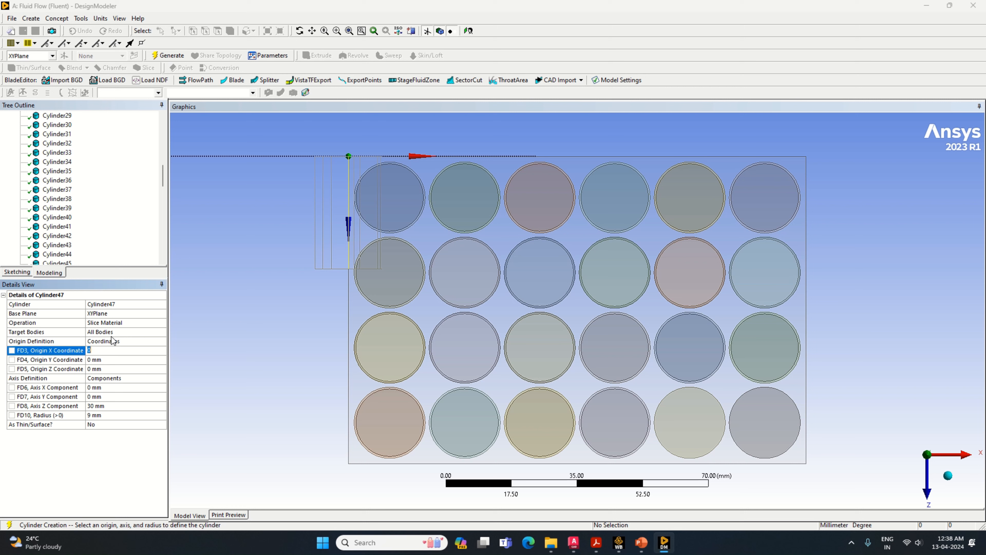
type("91")
left_click(100, 369)
type("71")
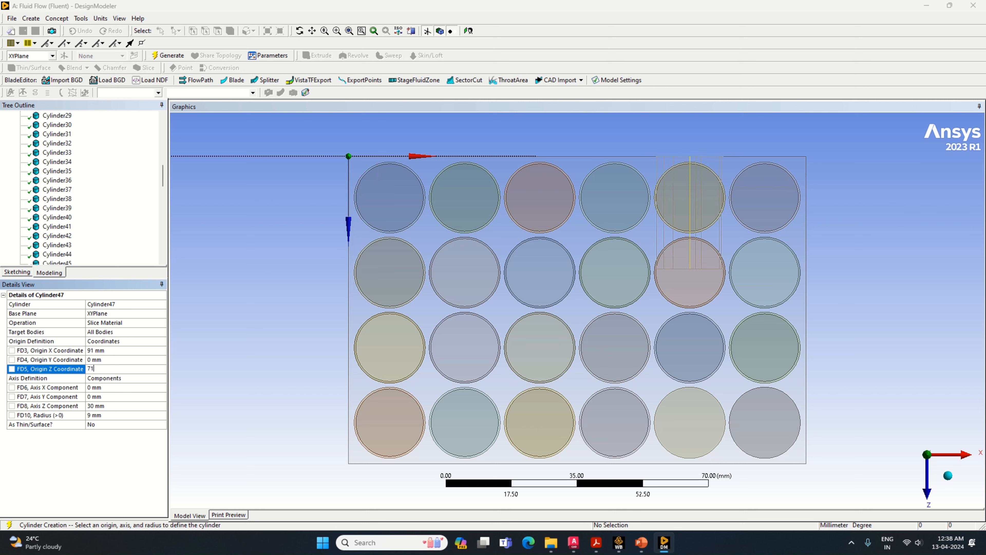
- Set the X 91 mm, Z 71 mm cylinder's axis components to Y 65 mm and Z 0 mm, and generate the slice
left_click(101, 397)
type("65")
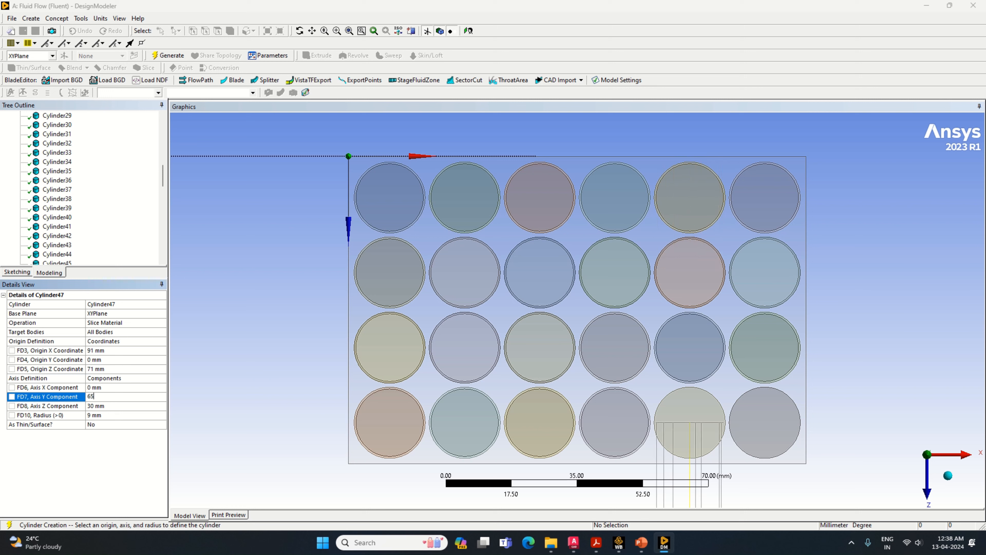
left_click(100, 406)
type("0")
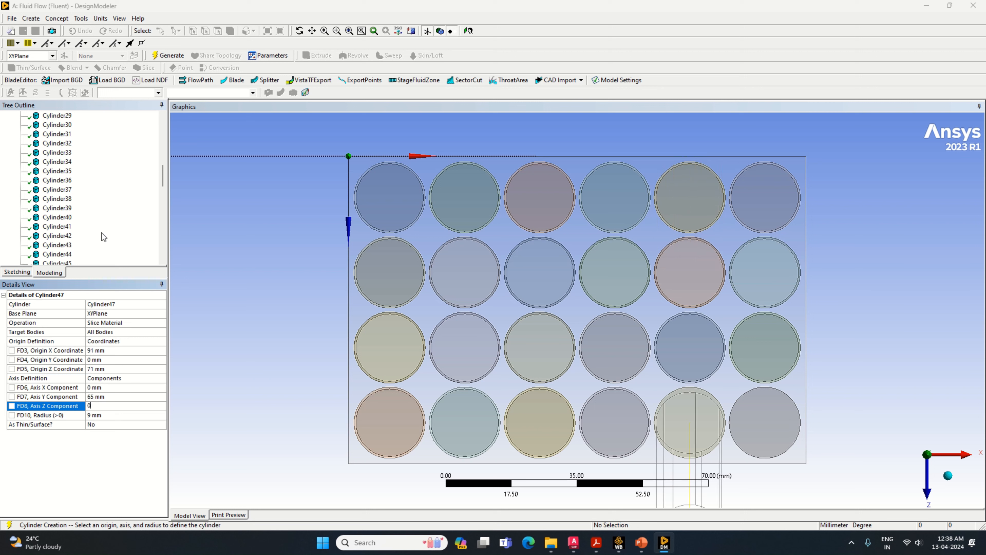
left_click(170, 57)
- Create a new cylinder primitive with the Slice Material operation and its origin at X 111 mm, Z 71 mm
left_click(30, 18)
mouse_move(74, 228)
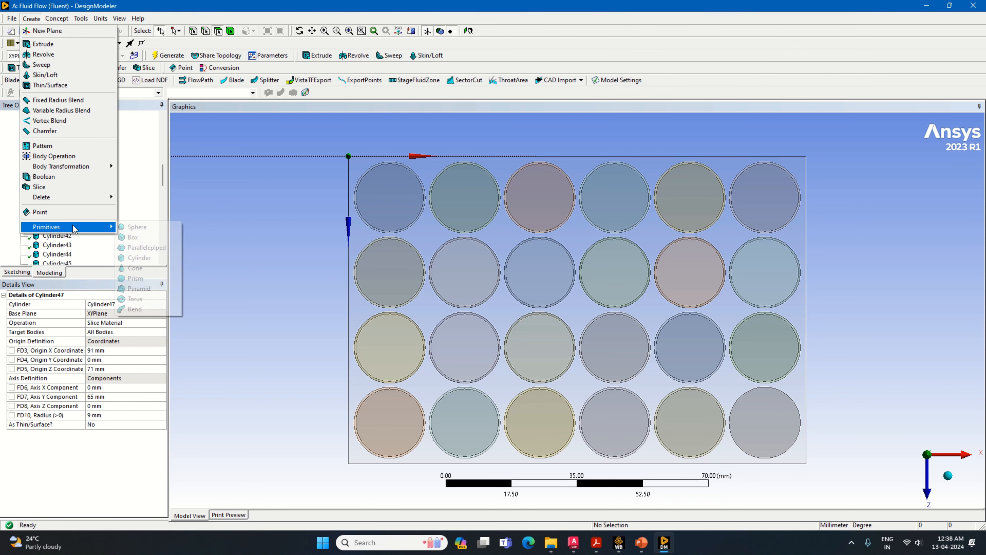
left_click(163, 322)
left_click(162, 322)
left_click(117, 349)
left_click(116, 349)
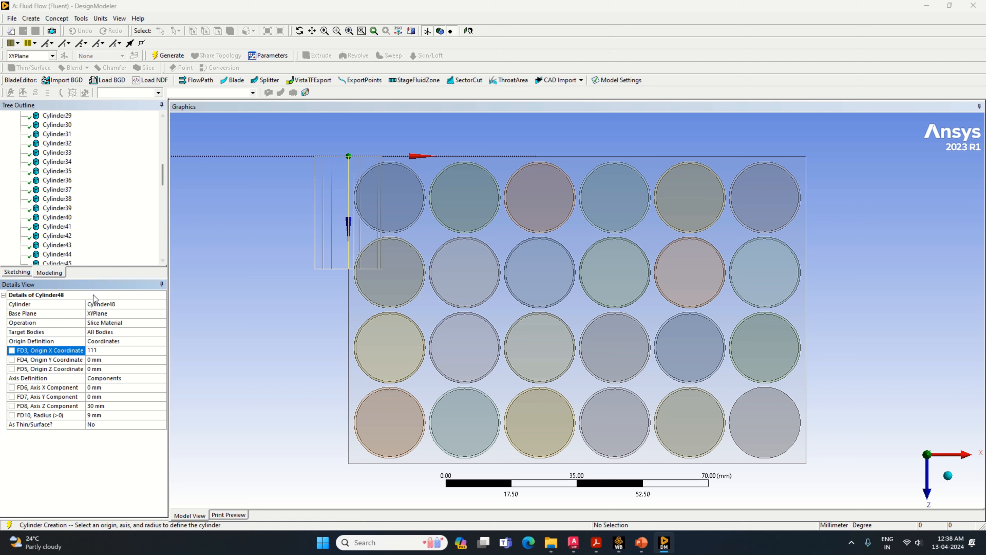
left_click(111, 370)
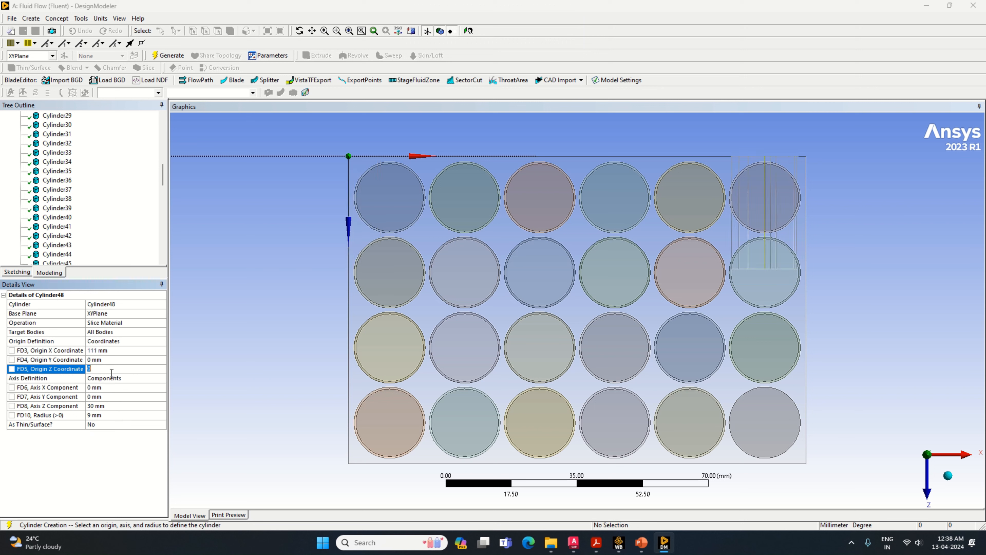
type("71")
- Set the X 111 mm, Z 71 mm cylinder's axis components to Y 65 mm and Z 0 mm, and generate the slice
left_click(97, 396)
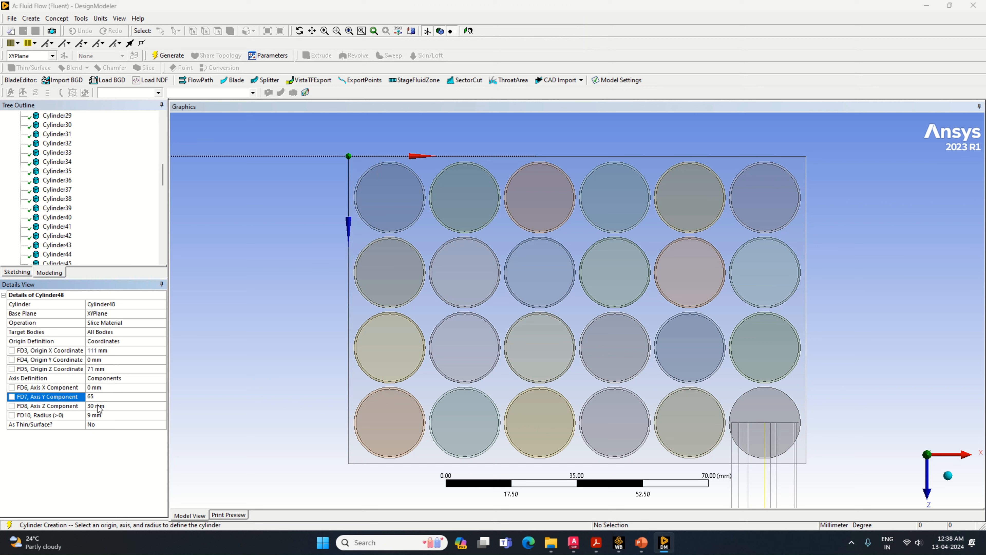
left_click(98, 405)
key("Return")
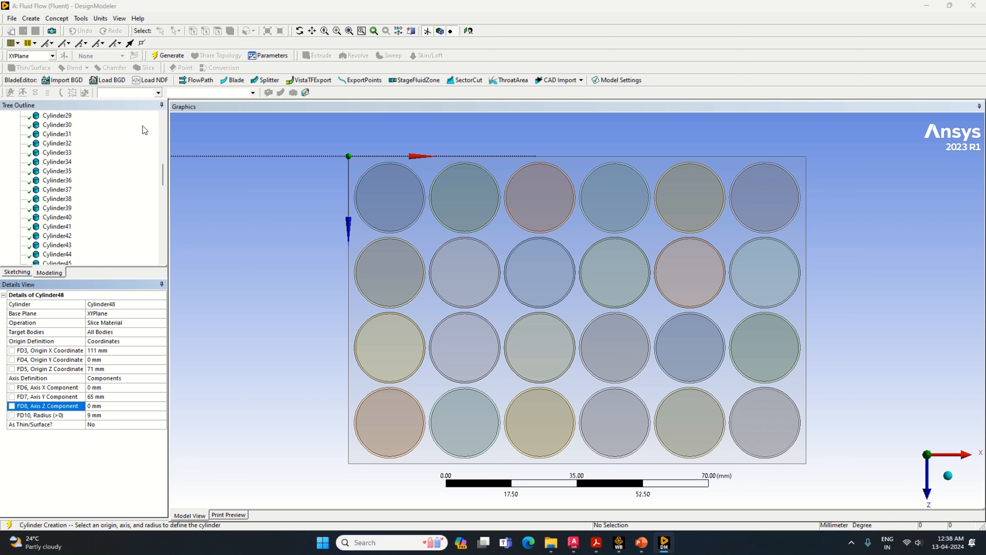
left_click(168, 55)
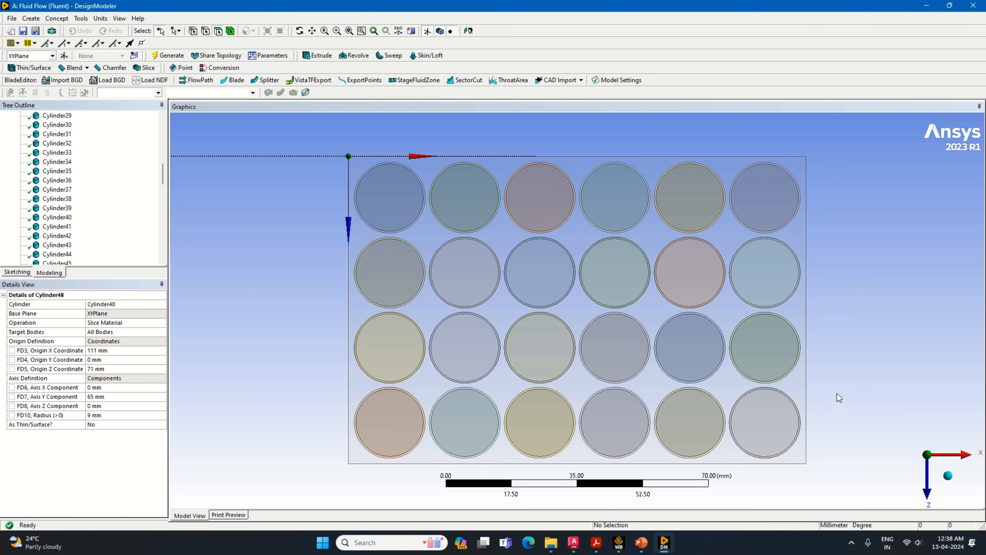
- Inspect the sliced cells in 3D, examine the inlet holes in the PDF paper's battery pack schematic in Acrobat, and return to DesignModeler
middle_click_drag(815, 369, 849, 353)
left_click(948, 476)
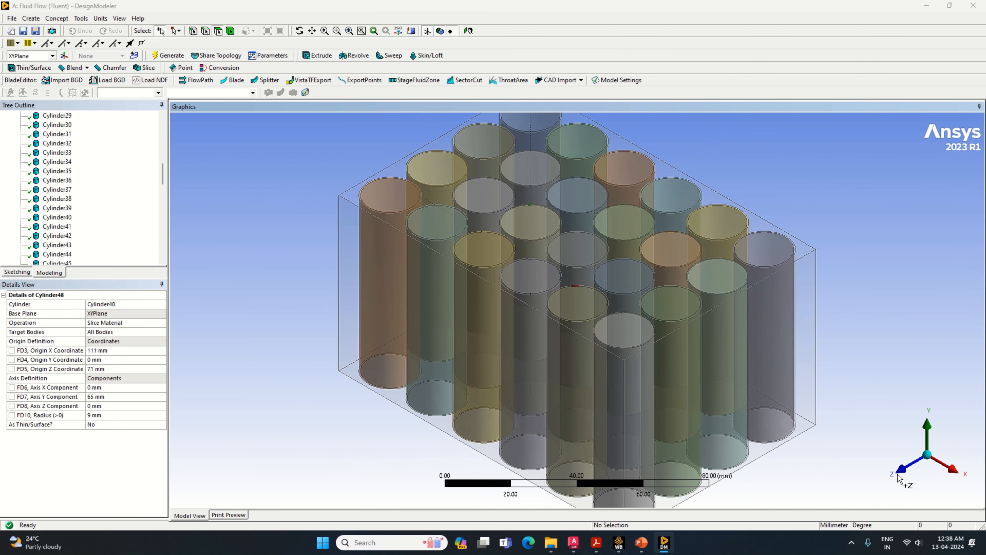
left_click(928, 448)
left_click(947, 434)
left_click(577, 545)
left_click(596, 544)
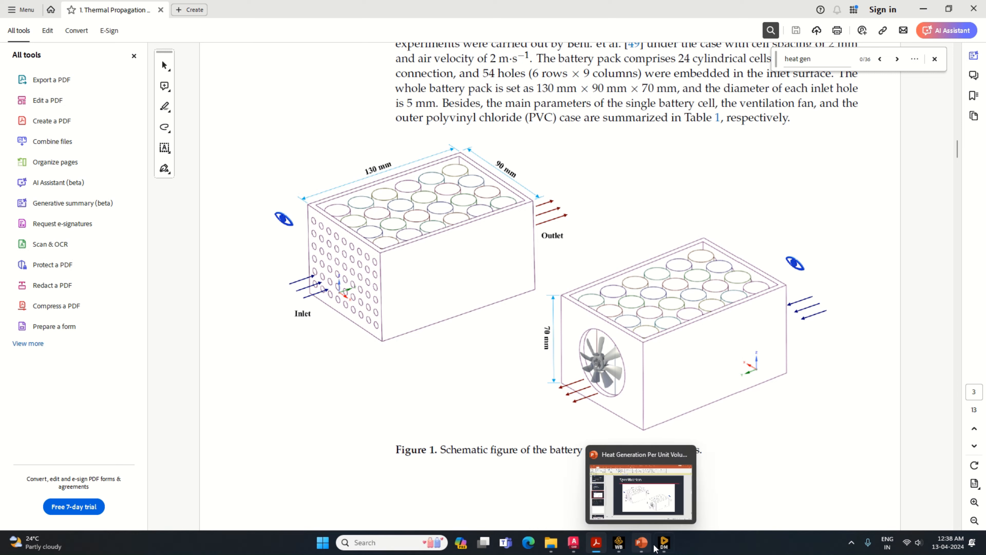
left_click(664, 544)
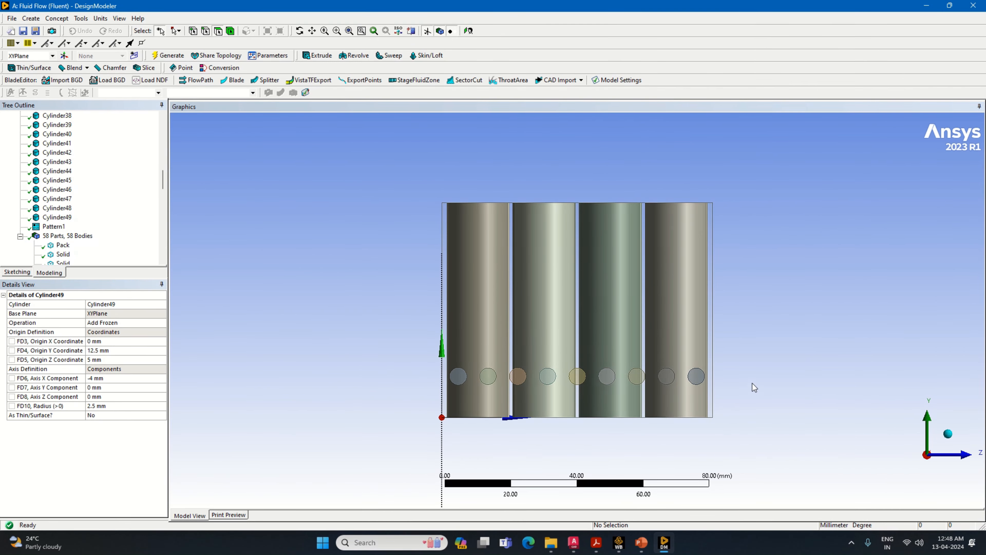
- Select the first inlet cylinder's feature, examine the inlet hole grid dimensions in the AutoCAD drawing, and return to DesignModeler
middle_click_drag(753, 386, 687, 402)
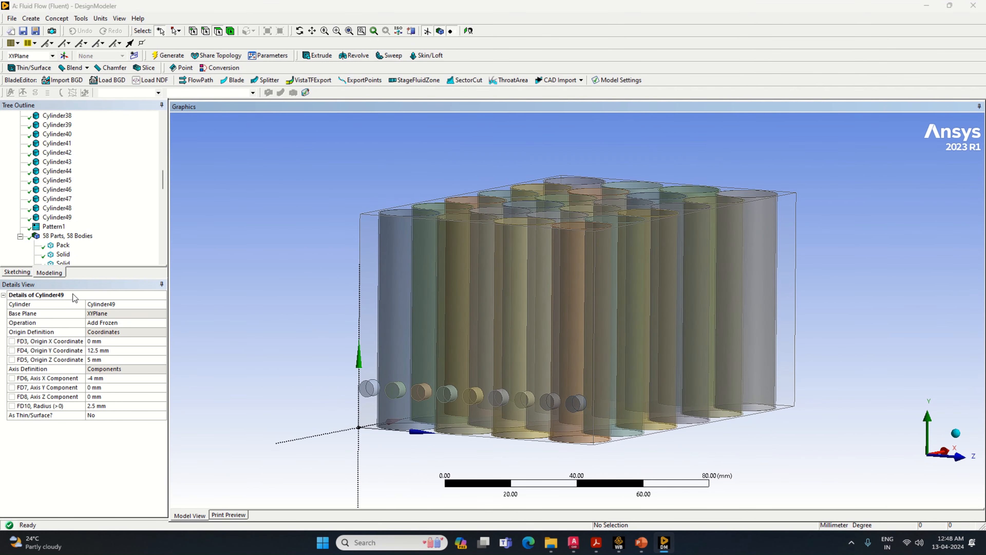
left_click(57, 218)
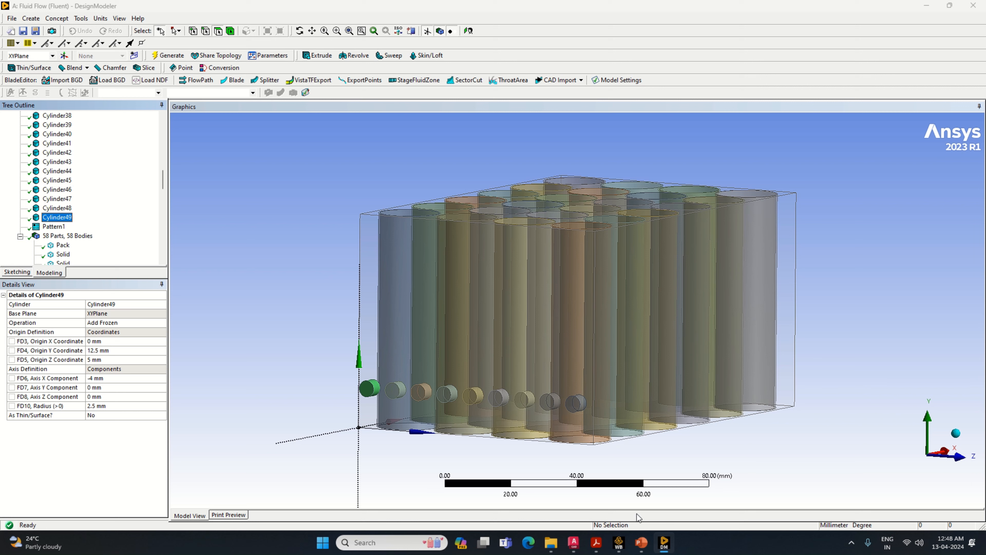
left_click(596, 544)
left_click(574, 544)
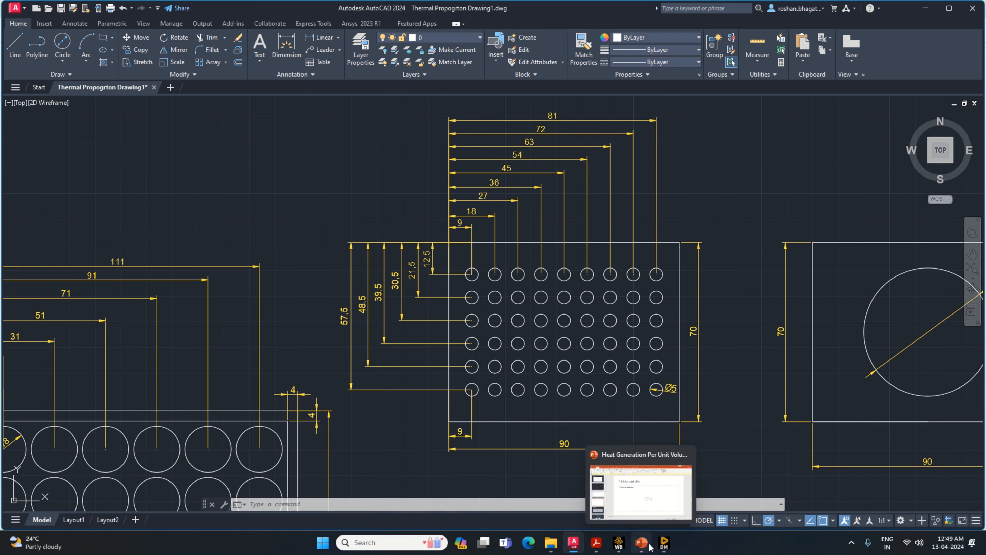
left_click(663, 544)
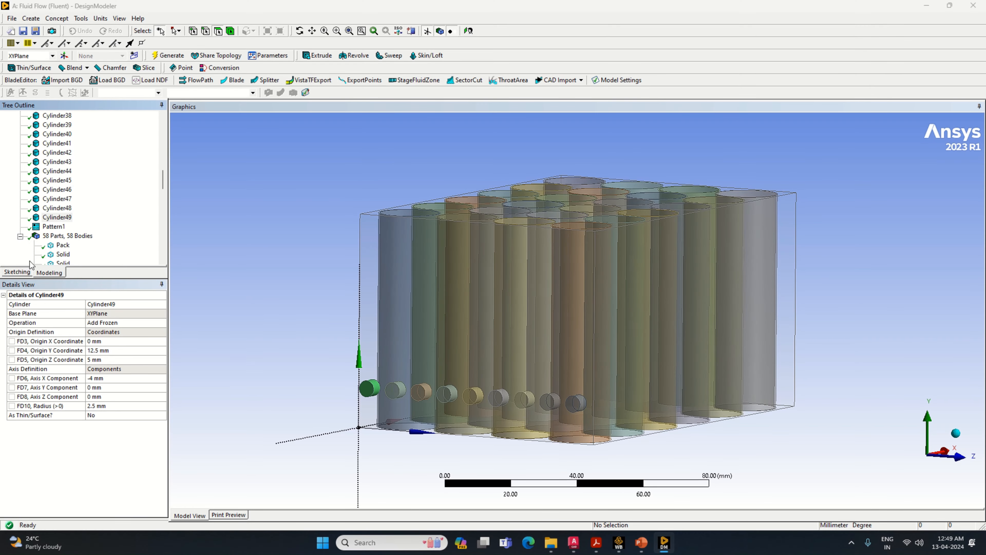
- Create a new linear pattern and assign the nine small inlet cylinders of the lowest row as its geometry
left_click(31, 19)
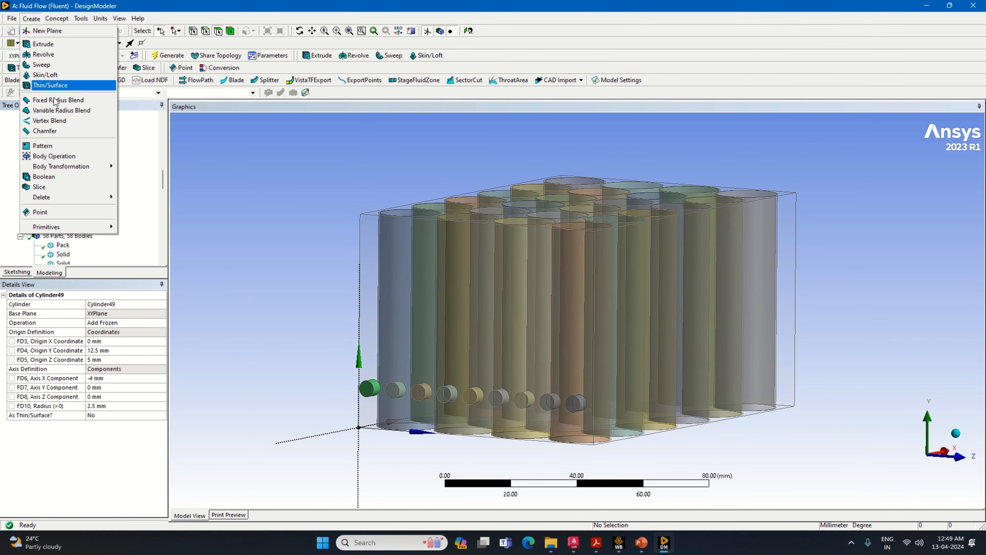
left_click(43, 145)
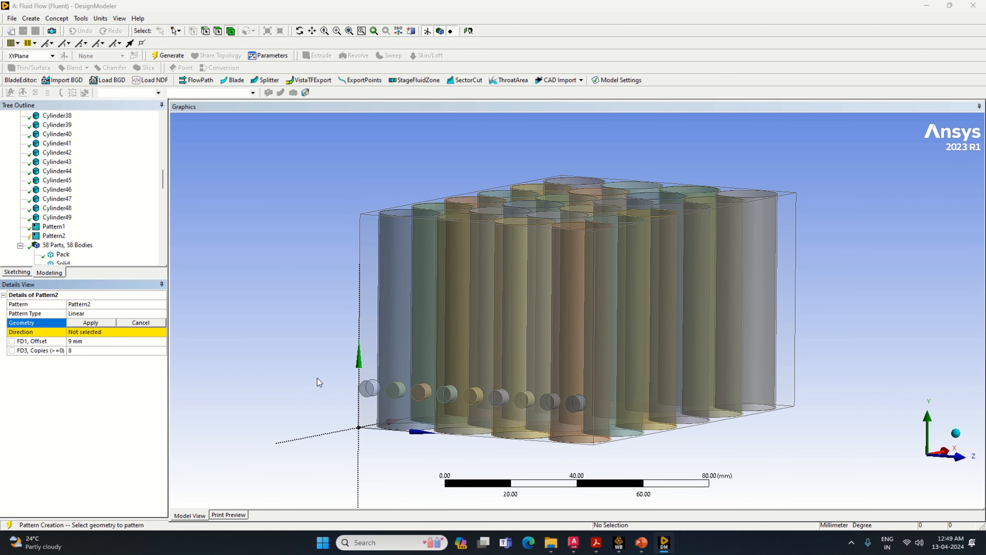
left_click(370, 387)
left_click(396, 390, "ctrl")
left_click(421, 391, "ctrl")
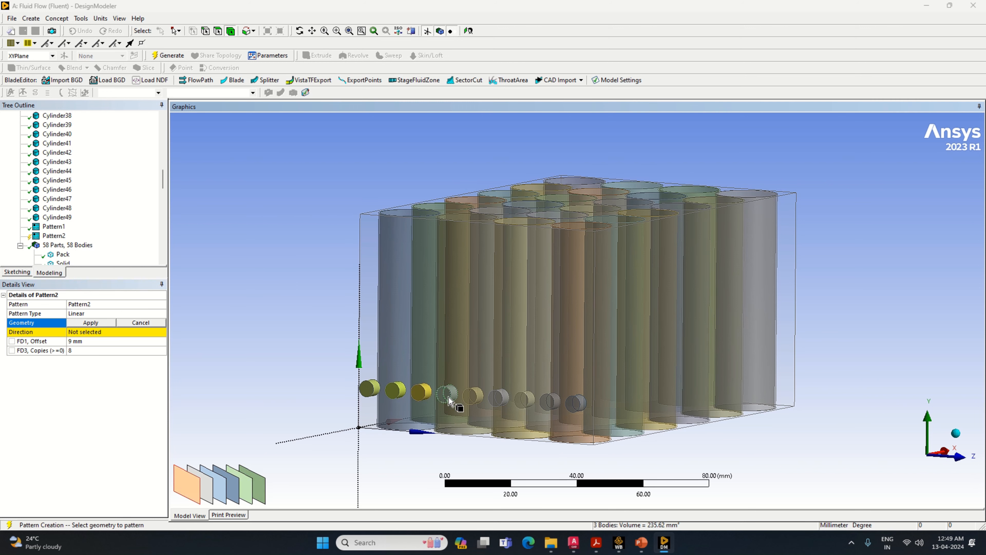
left_click(448, 394, "ctrl")
left_click(473, 396, "ctrl")
left_click(499, 397, "ctrl")
left_click(524, 399, "ctrl")
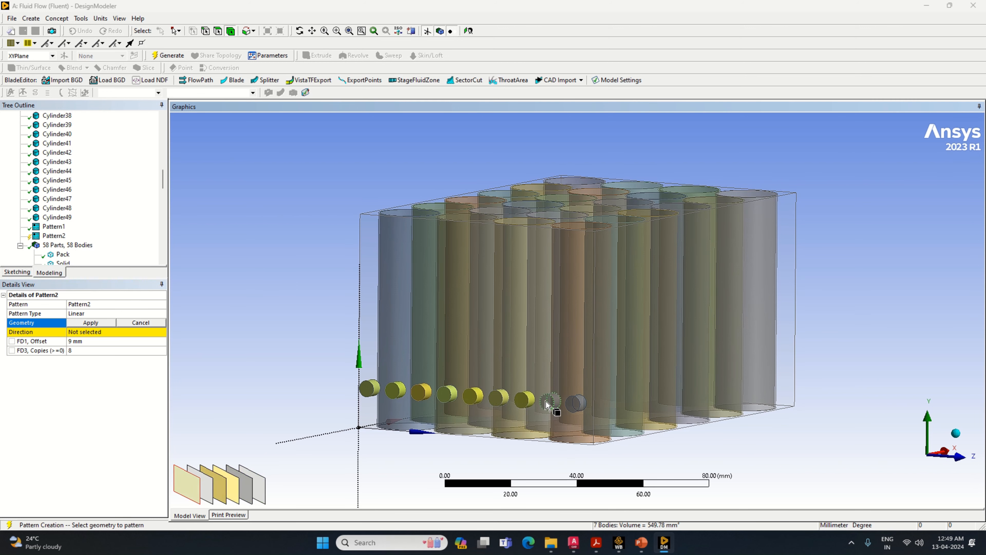
left_click(549, 401, "ctrl")
left_click(576, 403, "ctrl")
left_click(112, 325)
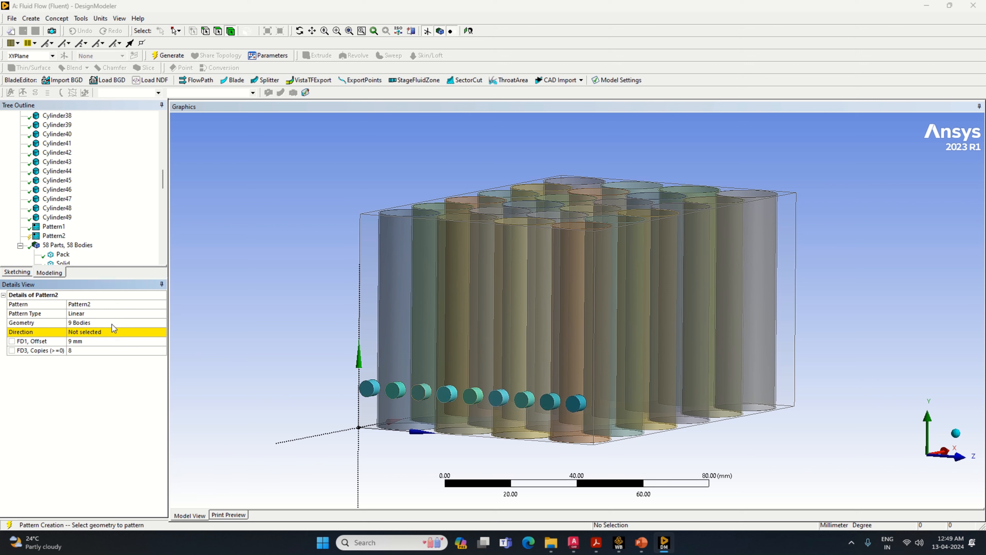
- Set the pattern direction to the ZXPlane normal, check the hole rows in AutoCAD, and generate with 9 mm offset and 8 copies
left_click(113, 331)
scroll(47, 186, "up", 10)
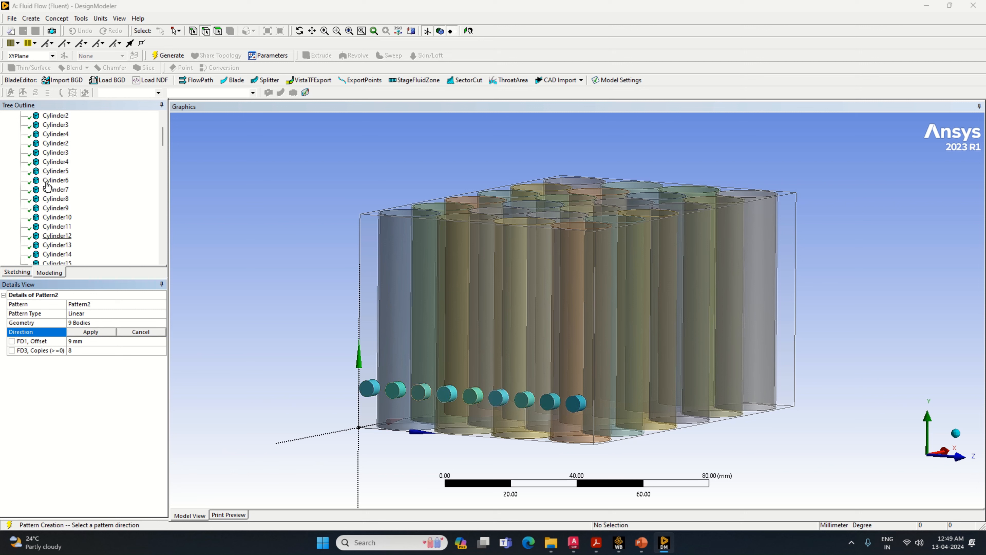
scroll(47, 185, "up", 2)
left_click(54, 134)
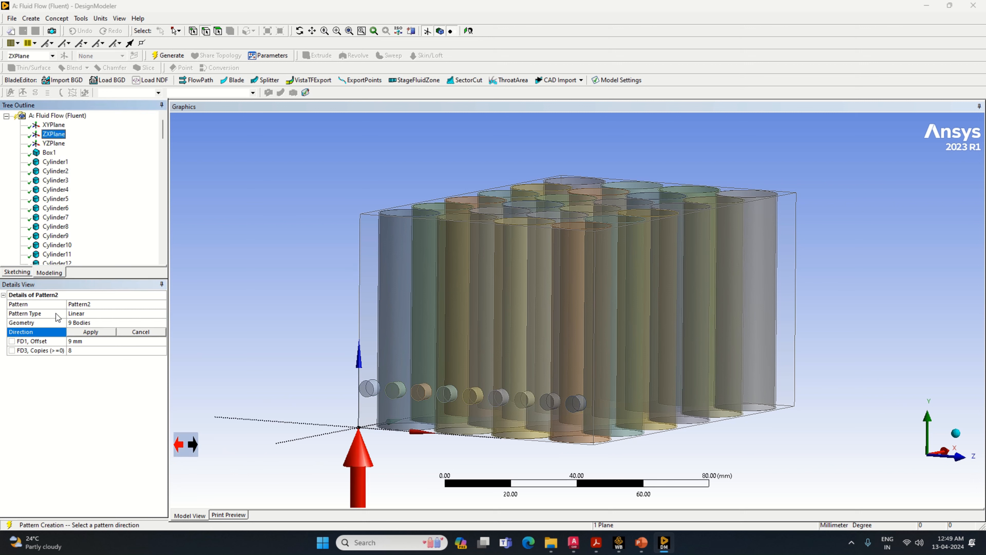
left_click(90, 331)
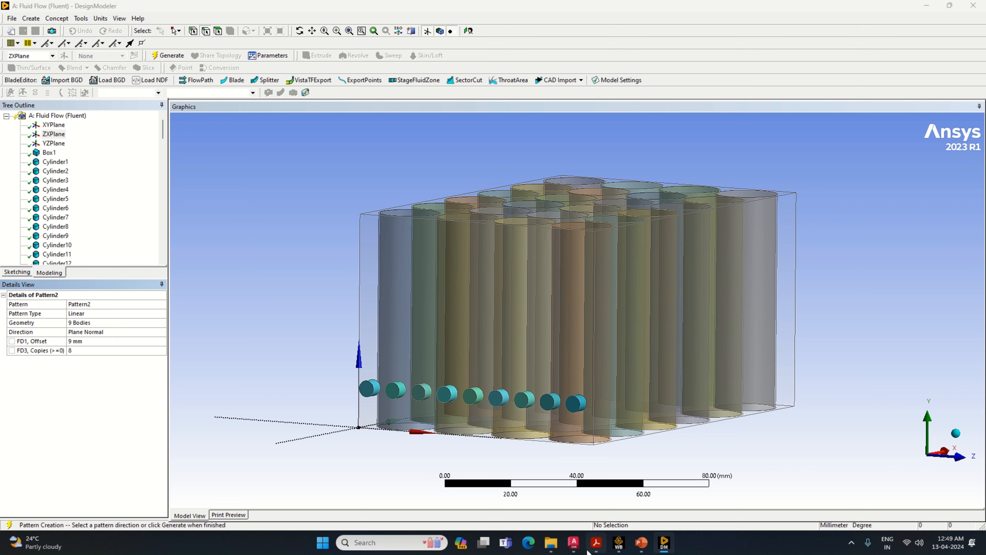
left_click(572, 543)
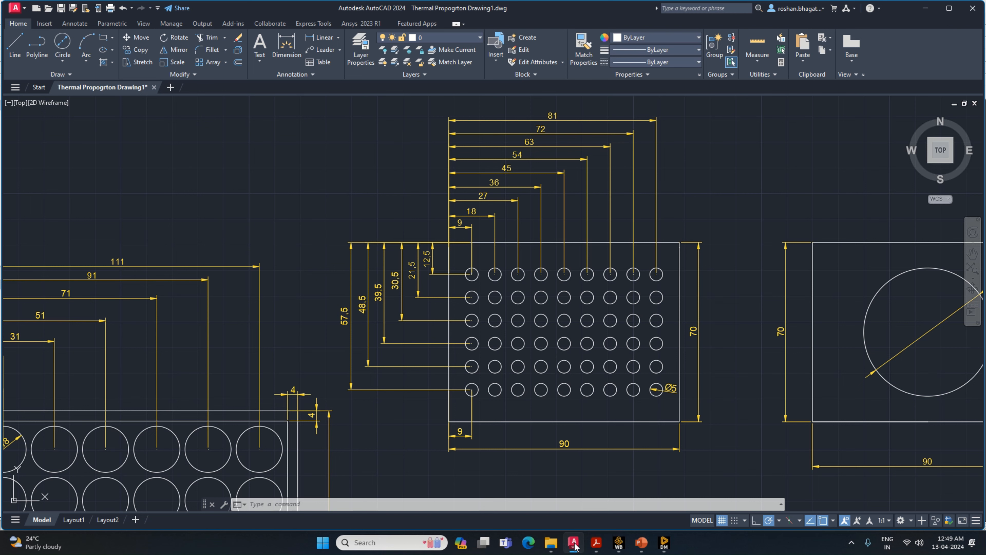
left_click(574, 546)
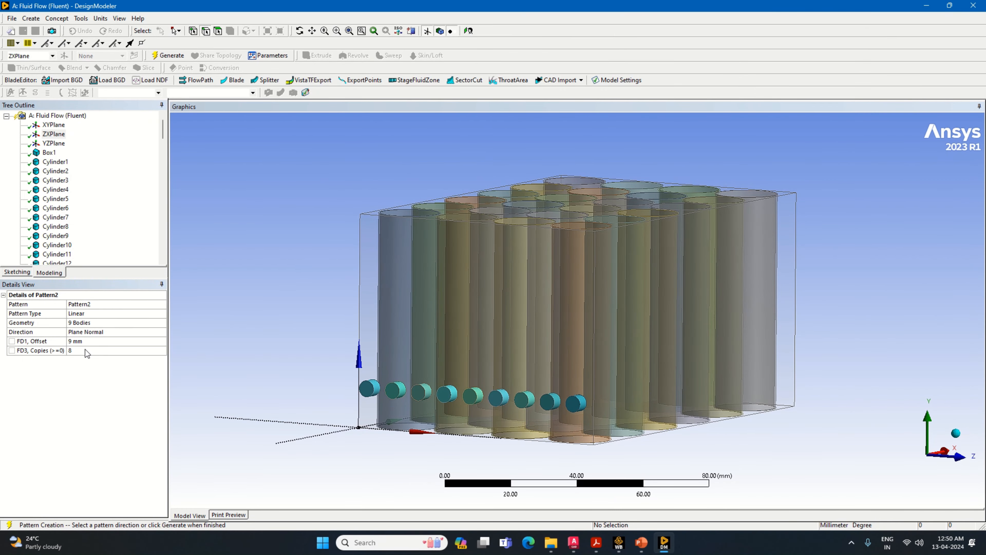
left_click(168, 55)
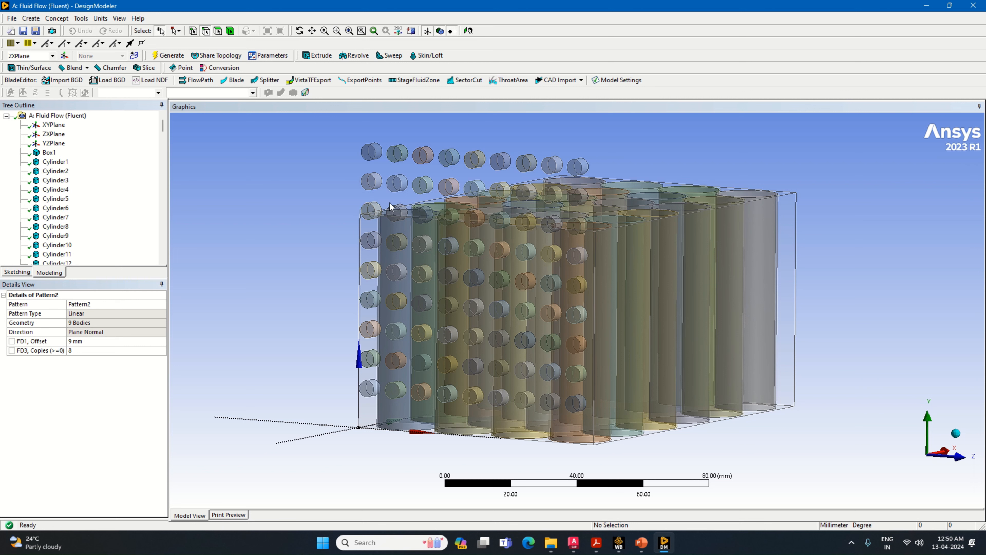
- Set the inlet row pattern's copies to 5, regenerate, and check the hole grid in isometric and face-on views
left_click(77, 351)
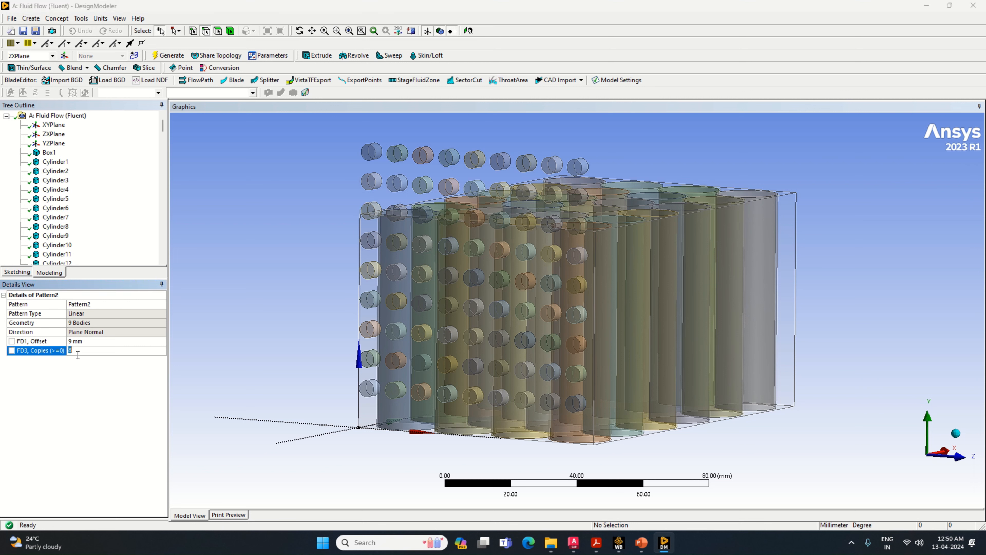
key("Return")
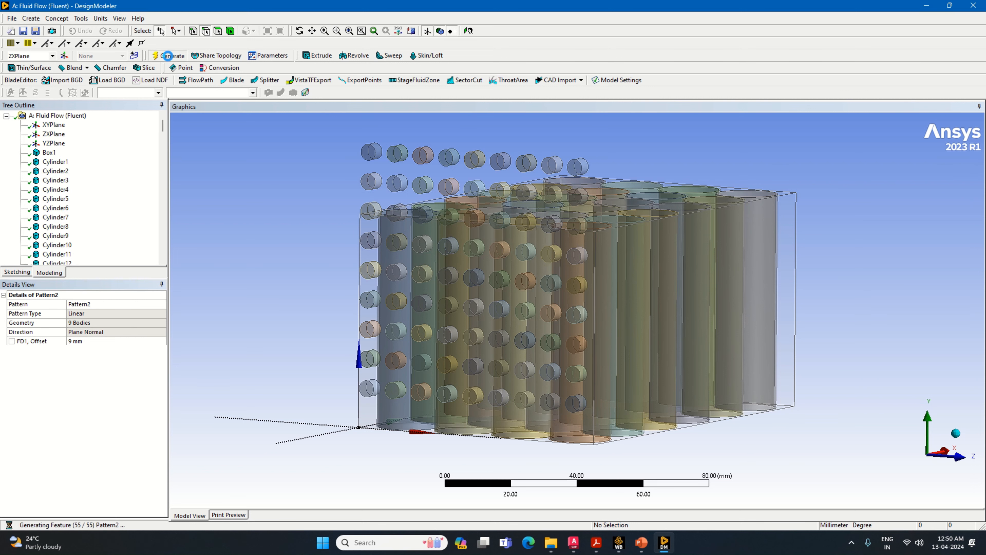
middle_click_drag(442, 478, 520, 475)
left_click(952, 434)
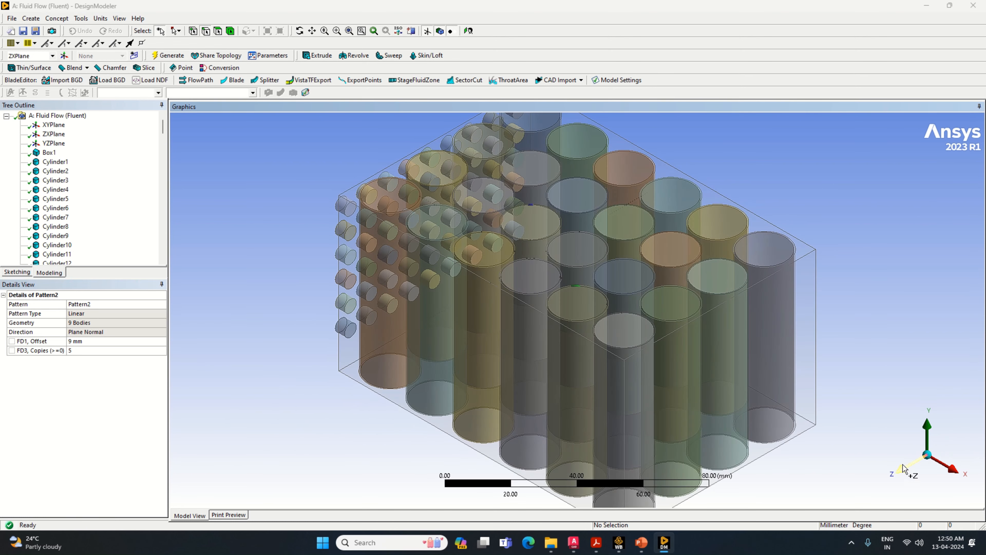
left_click(908, 469)
left_click(905, 456)
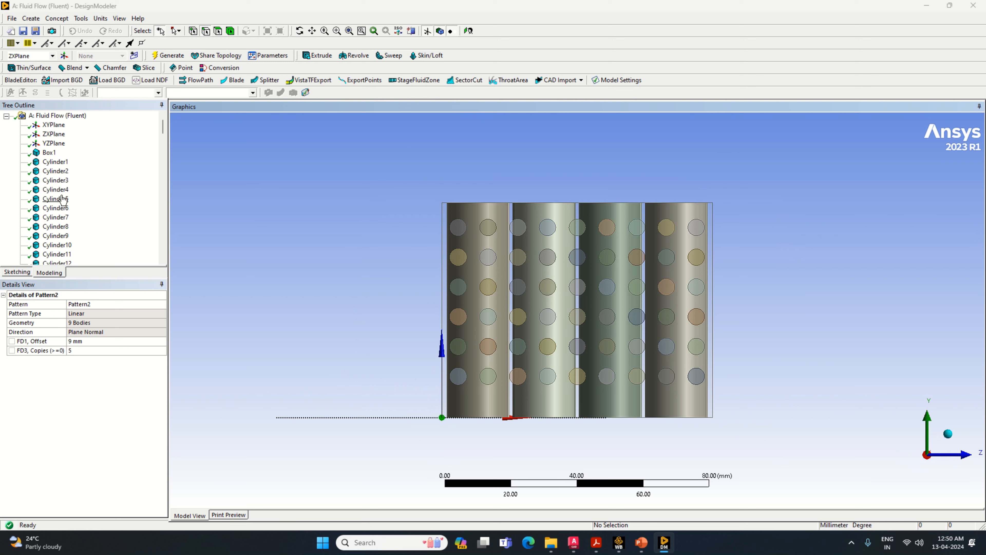
- Set the origin Y coordinate of Cylinder49, the first inlet cylinder, to 10 mm and regenerate the model
scroll(57, 250, "down", 5)
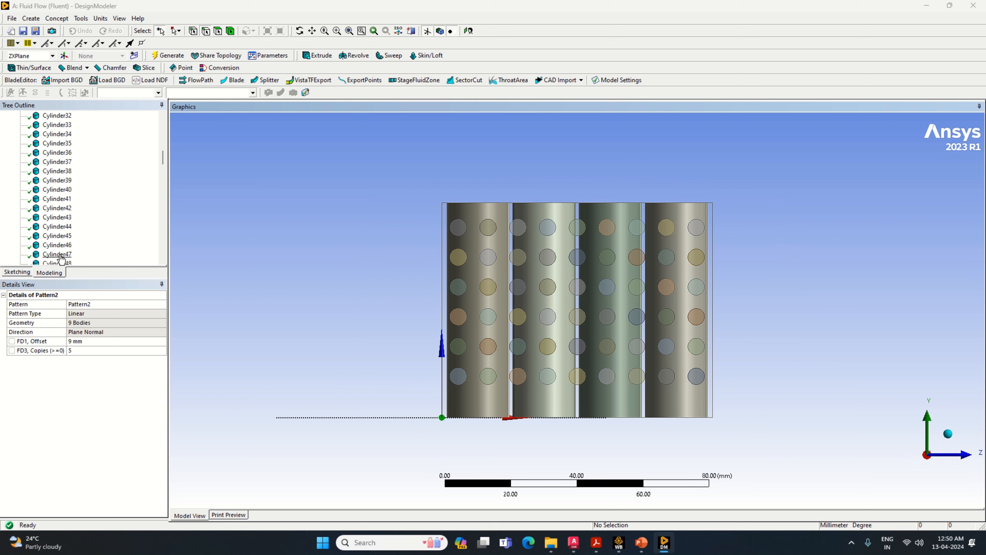
scroll(58, 251, "down", 9)
scroll(64, 209, "up", 2)
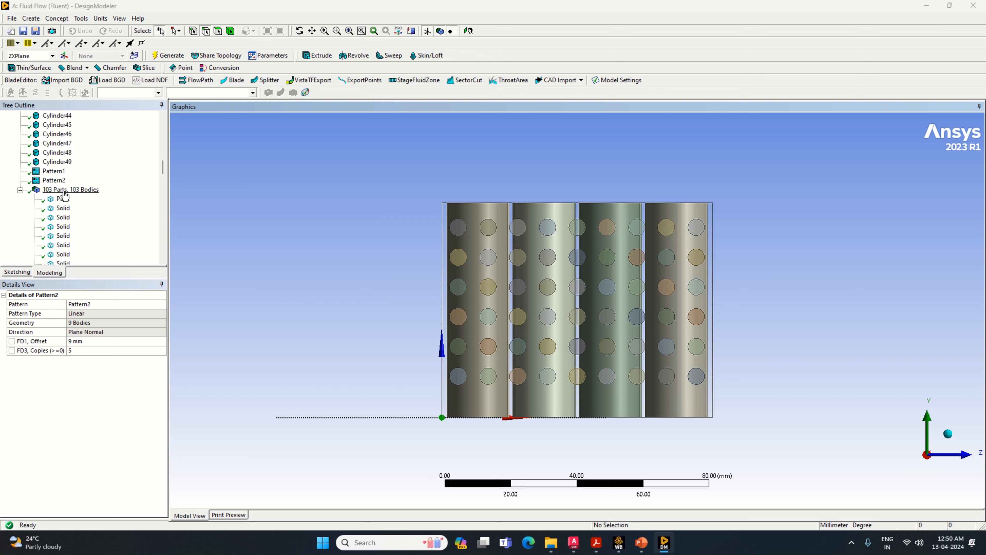
left_click(58, 162)
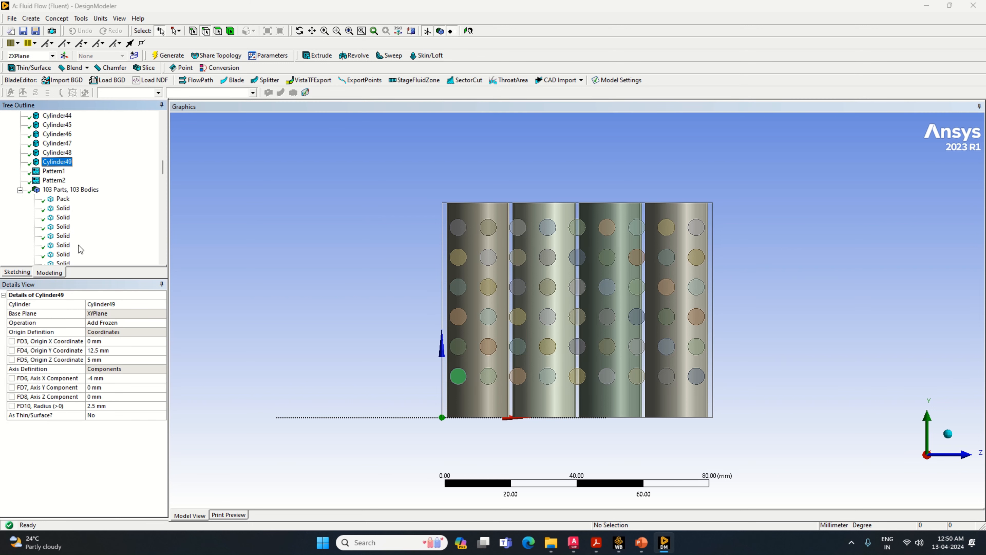
left_click(107, 349)
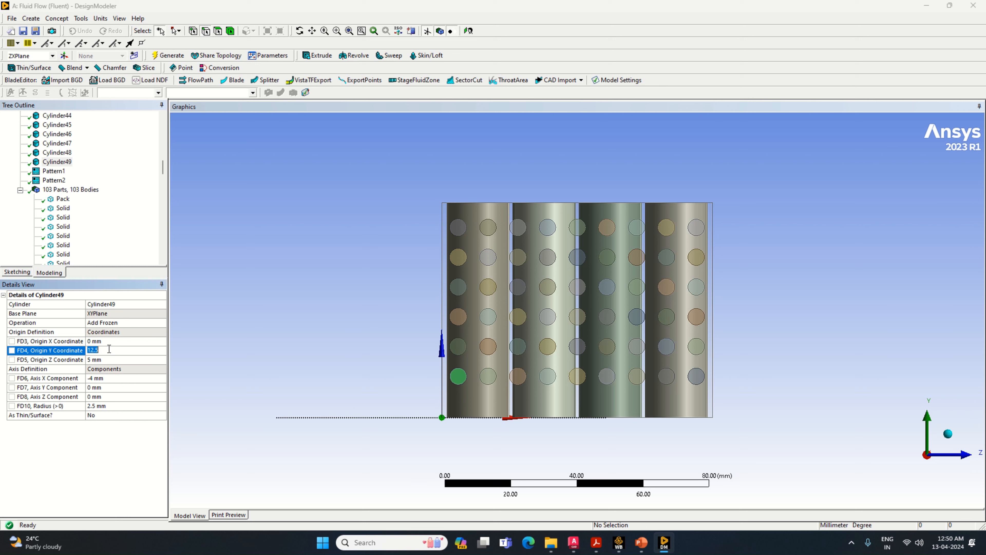
type("10")
left_click(167, 56)
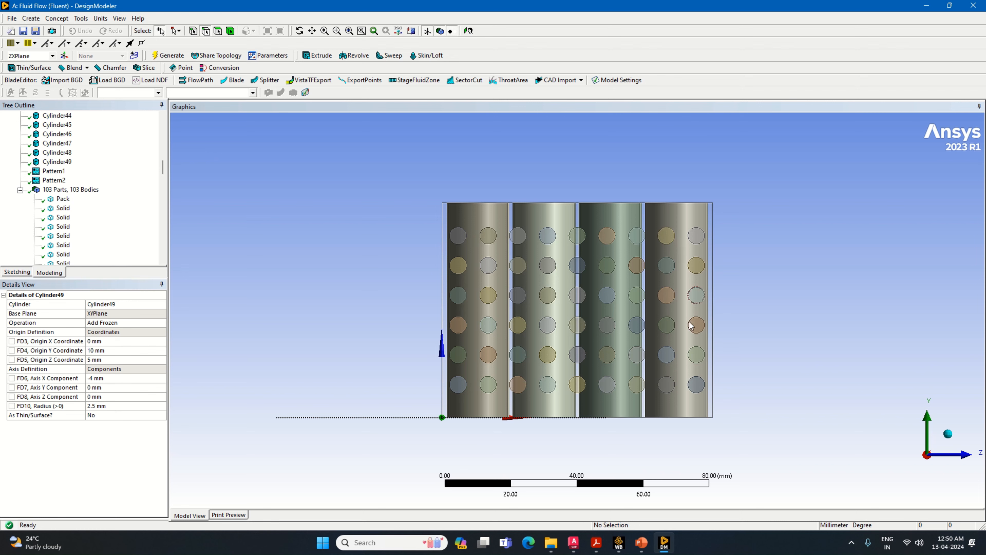
- Check the inlet grid in isometric and side views, and create a new cylinder primitive with a radius of 25 mm
left_click(947, 434)
left_click(903, 478)
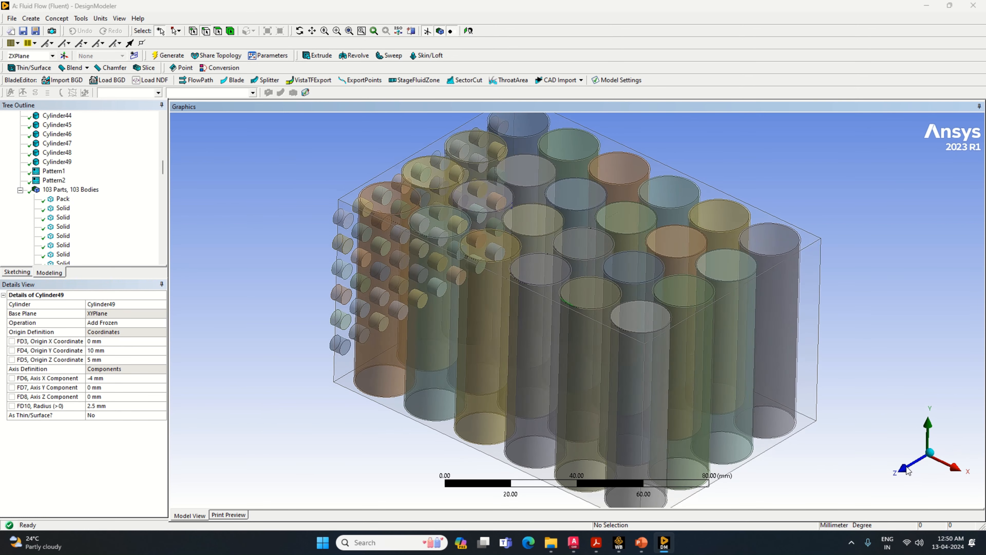
left_click(947, 434)
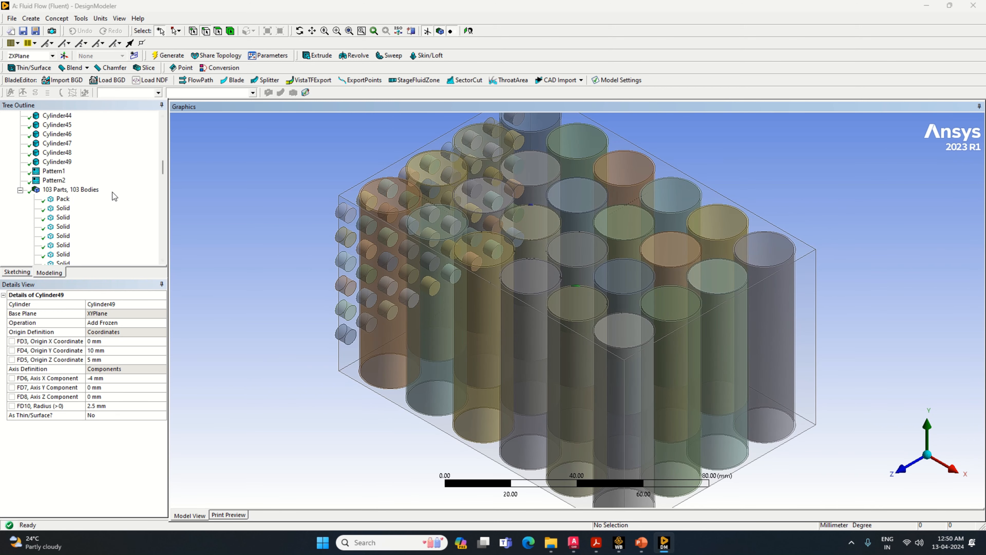
left_click(905, 478)
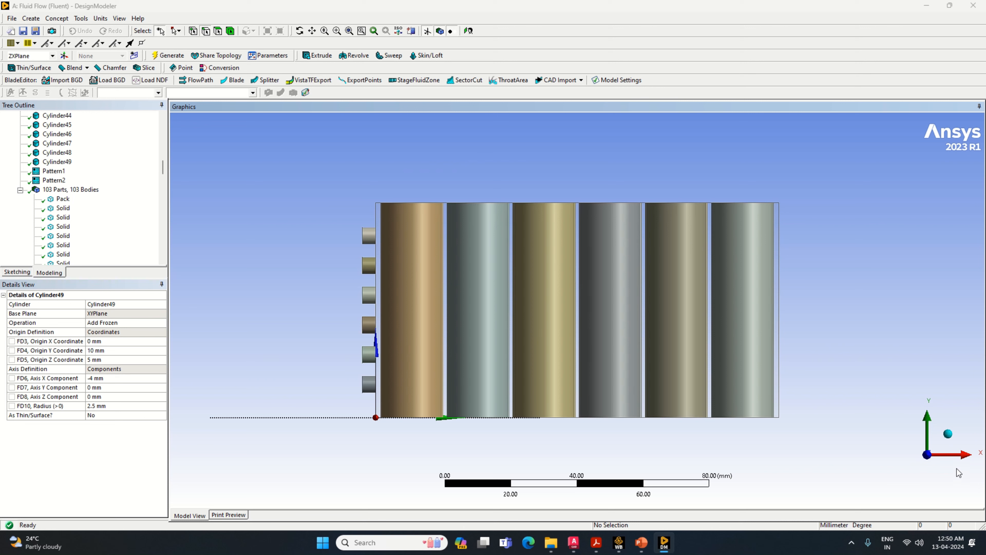
left_click(31, 19)
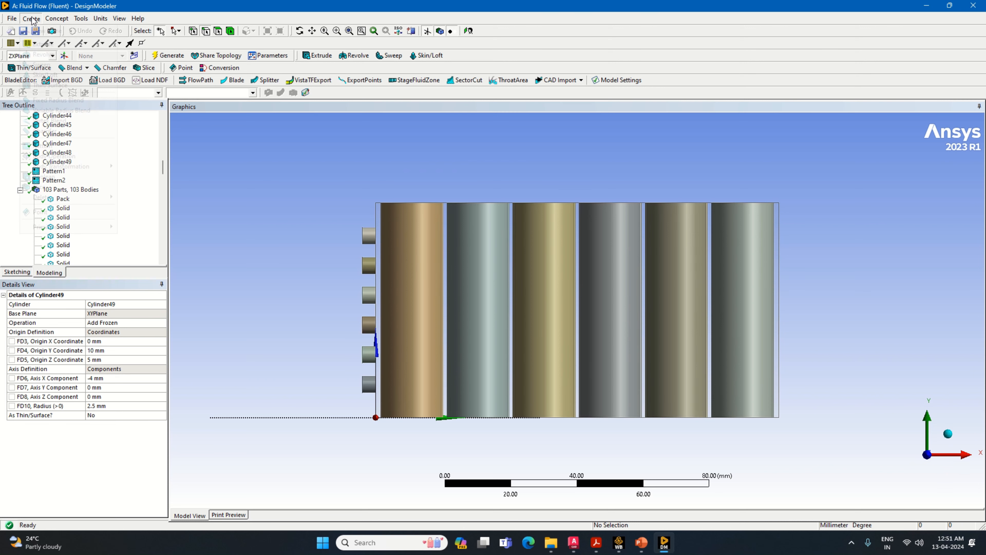
mouse_move(84, 228)
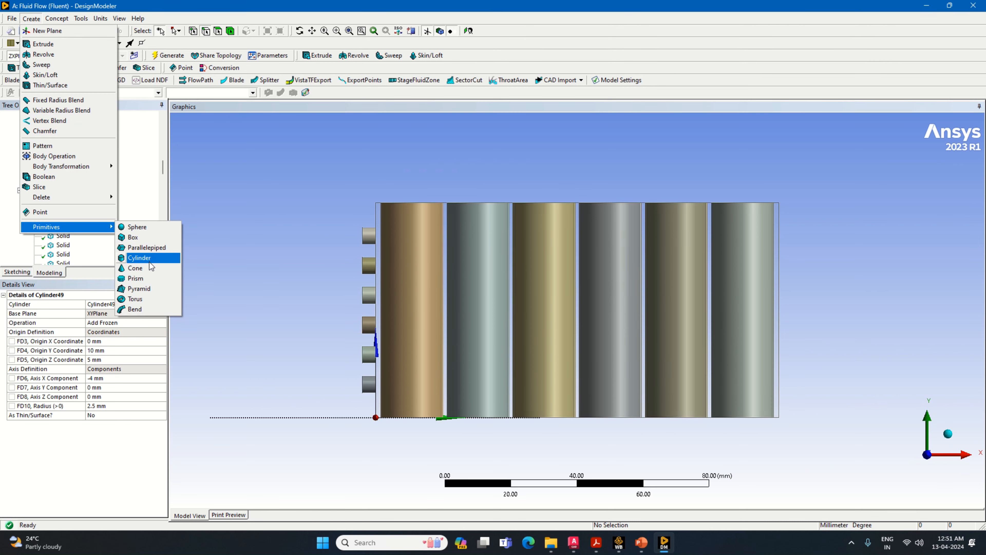
left_click(139, 257)
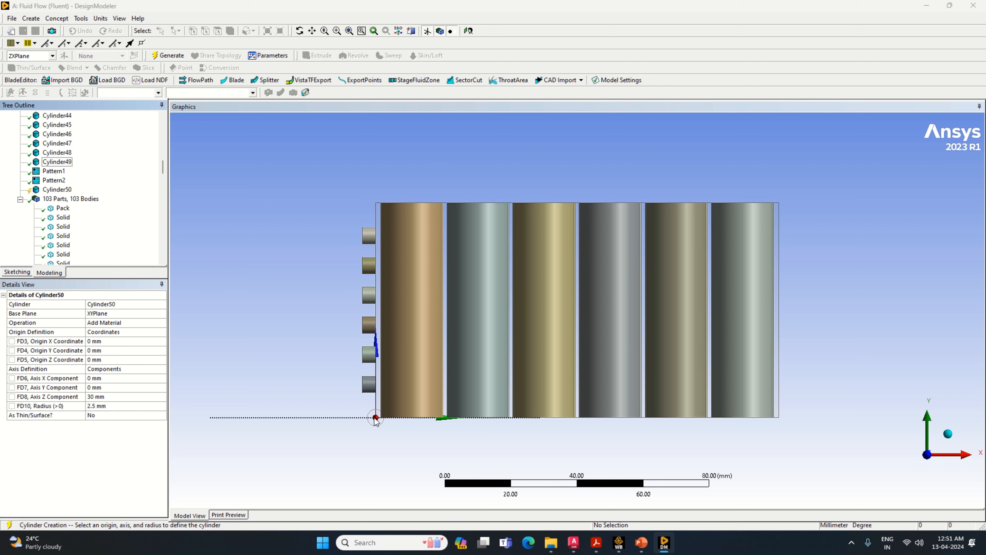
left_click(97, 406)
type("25")
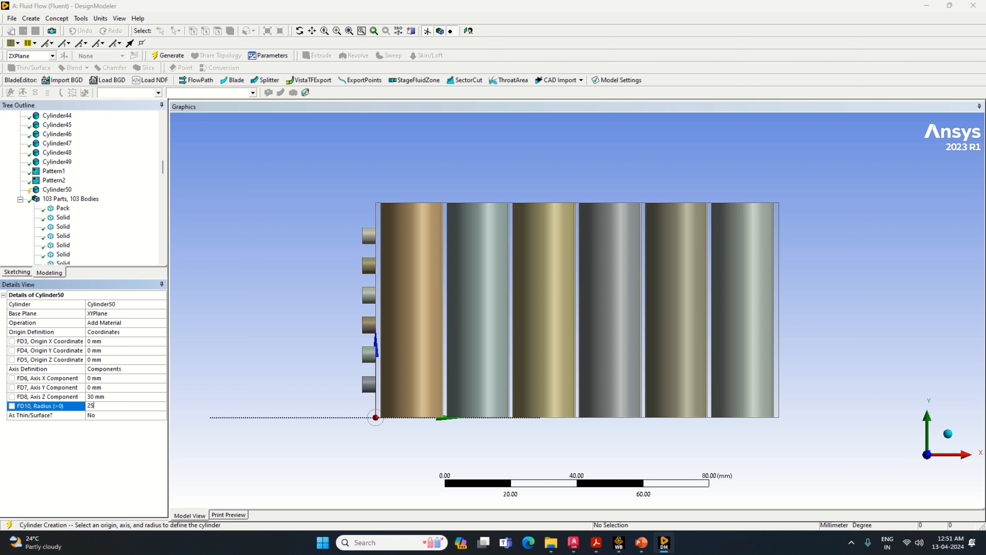
- Set the origin Y coordinate of the new 25 mm radius cylinder, Cylinder50, to 31 mm
left_click(106, 388)
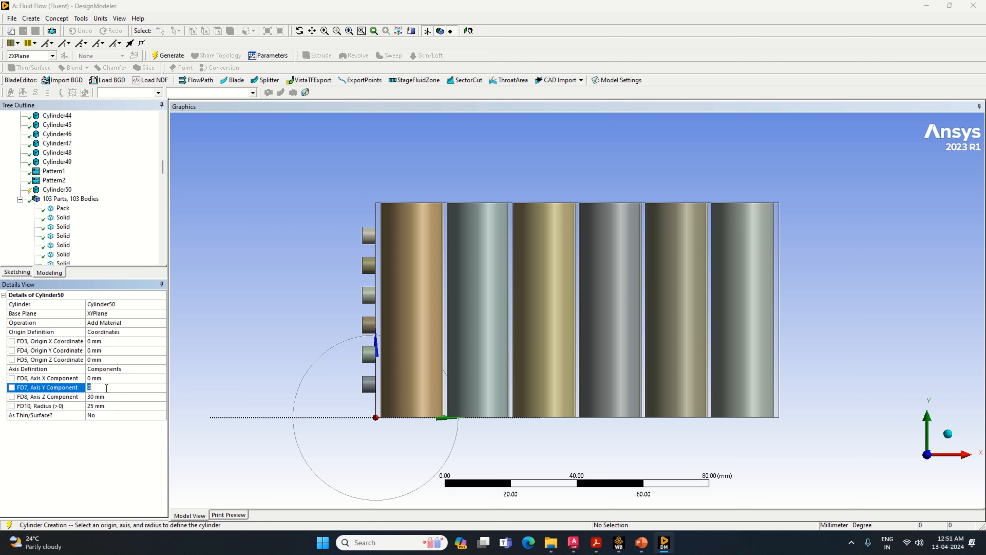
left_click(116, 396)
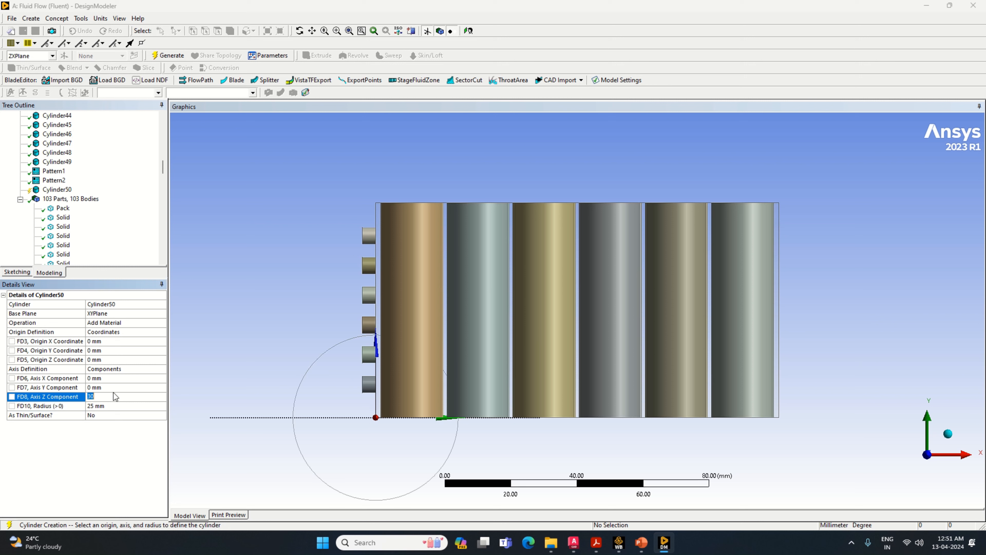
middle_click_drag(251, 416, 267, 443)
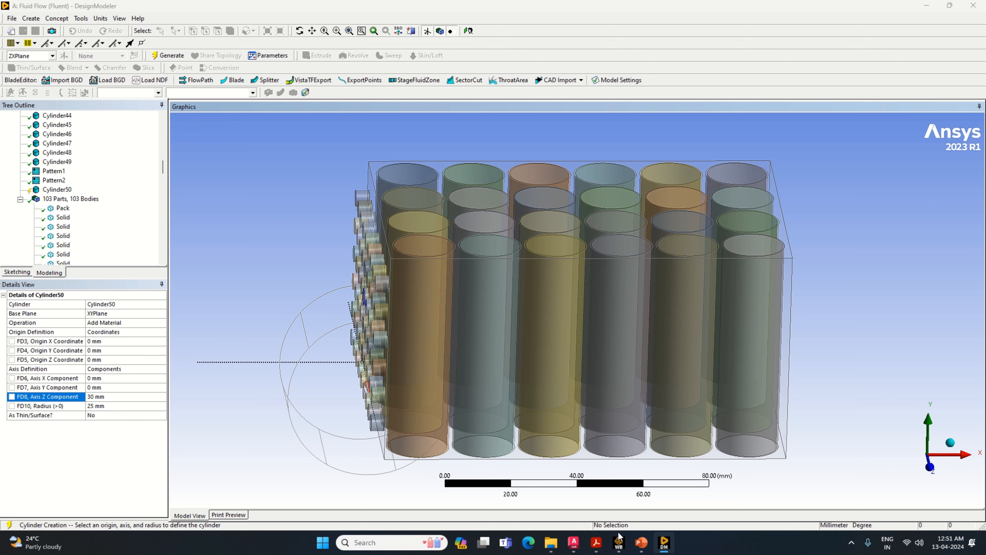
middle_click_drag(547, 448, 569, 431)
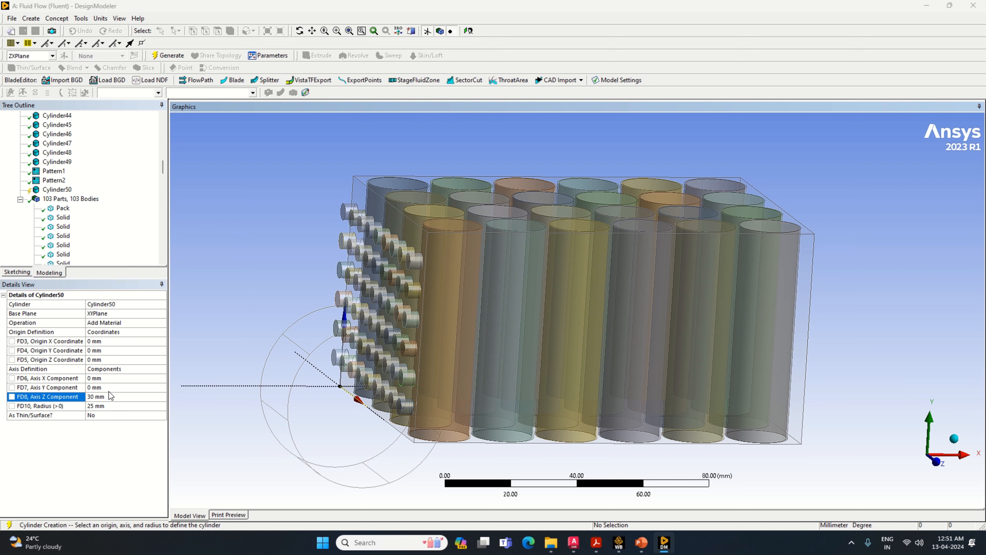
left_click(100, 351)
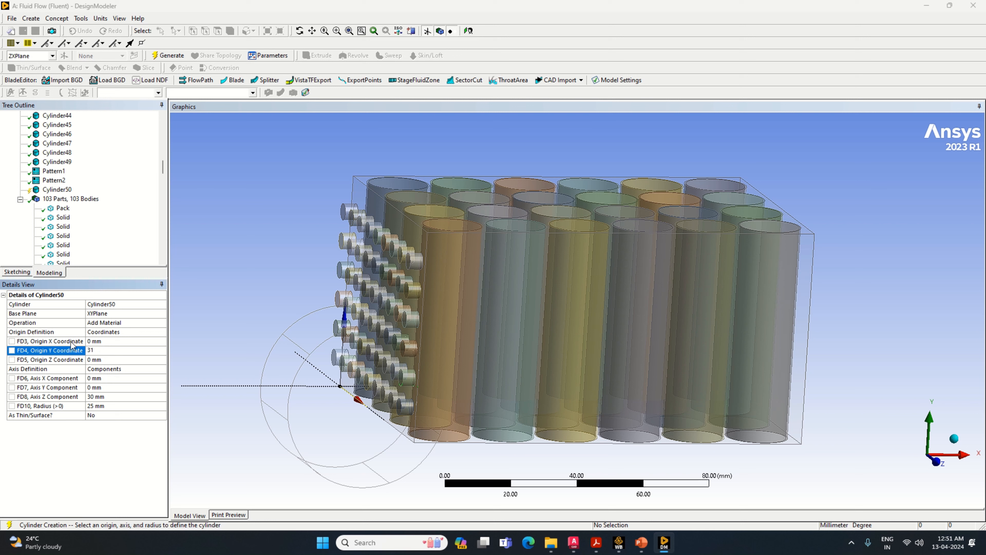
left_click(239, 335)
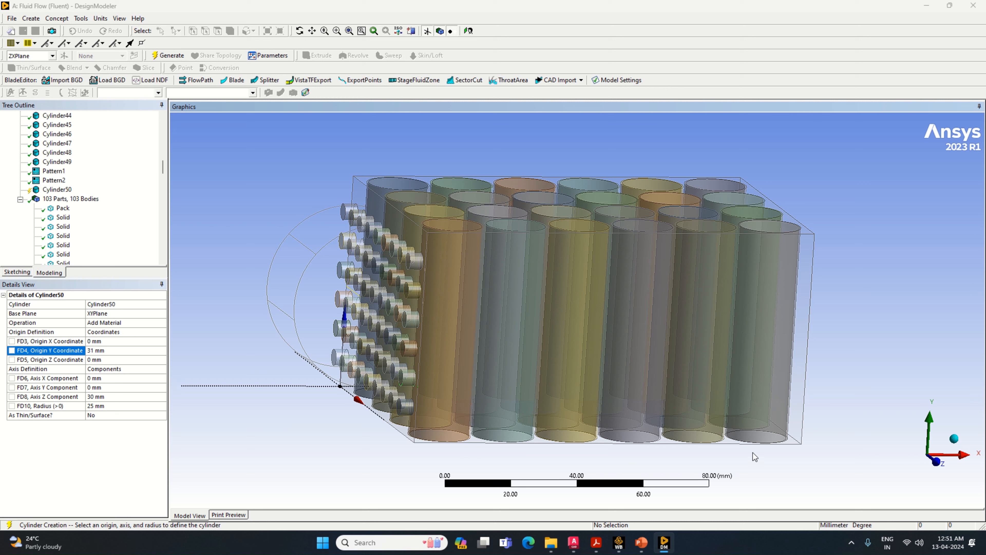
- Orient Cylinder50 along X with an axis X component of 4 mm and an axis Z component of 0 mm
middle_click_drag(396, 381, 386, 428)
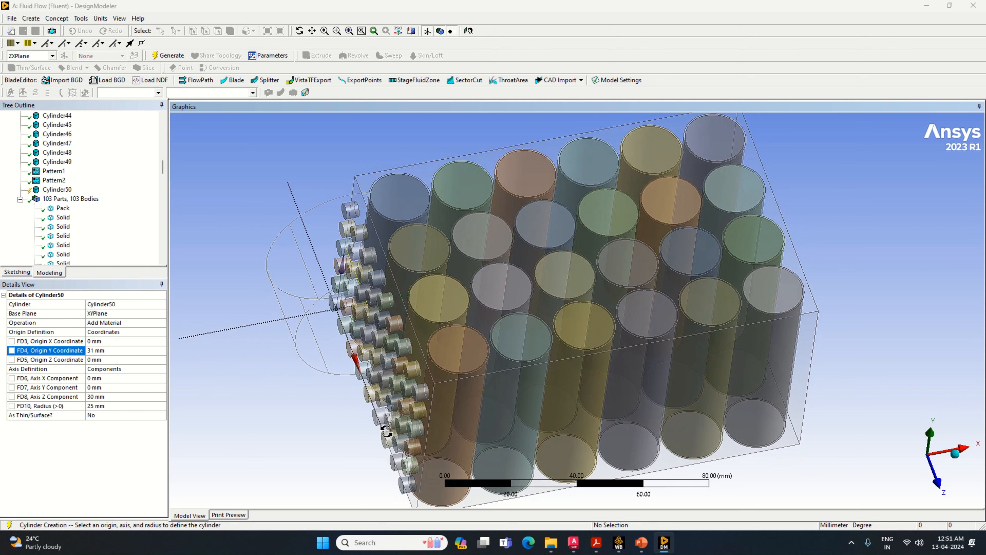
left_click(101, 378)
key("Return")
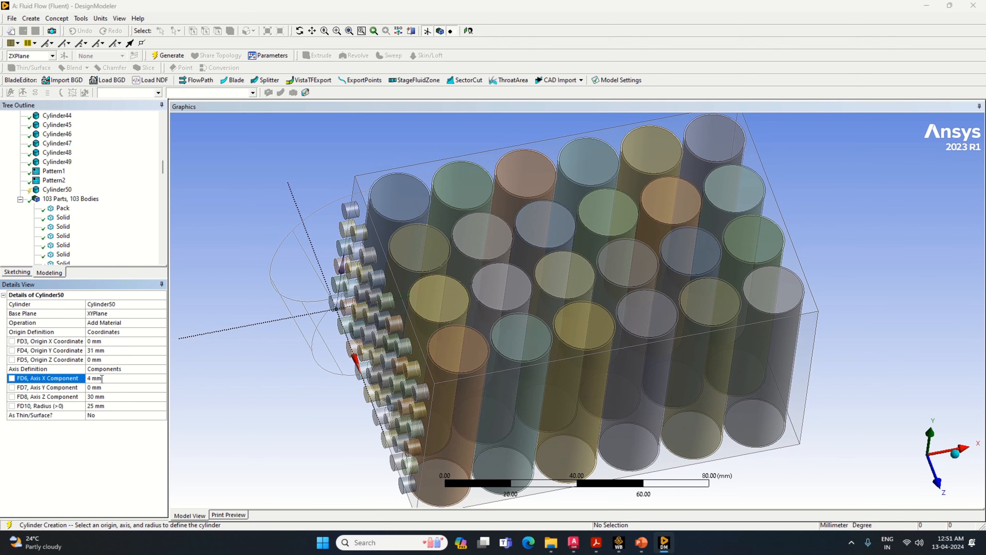
left_click(104, 397)
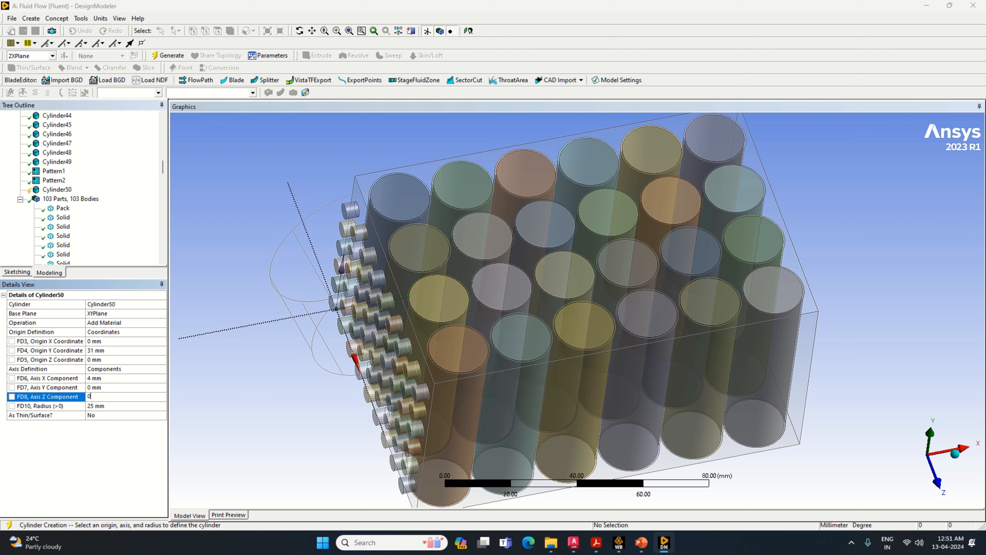
type("0")
key("Return")
- Try an origin X coordinate of 82 mm for Cylinder50 and check its position against the pack
left_click(112, 341)
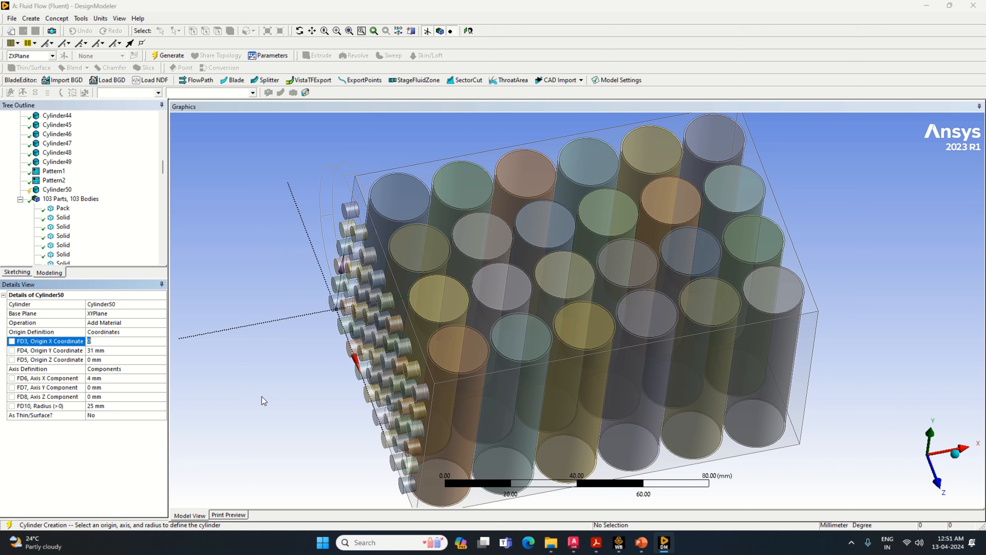
middle_click_drag(311, 408, 623, 372)
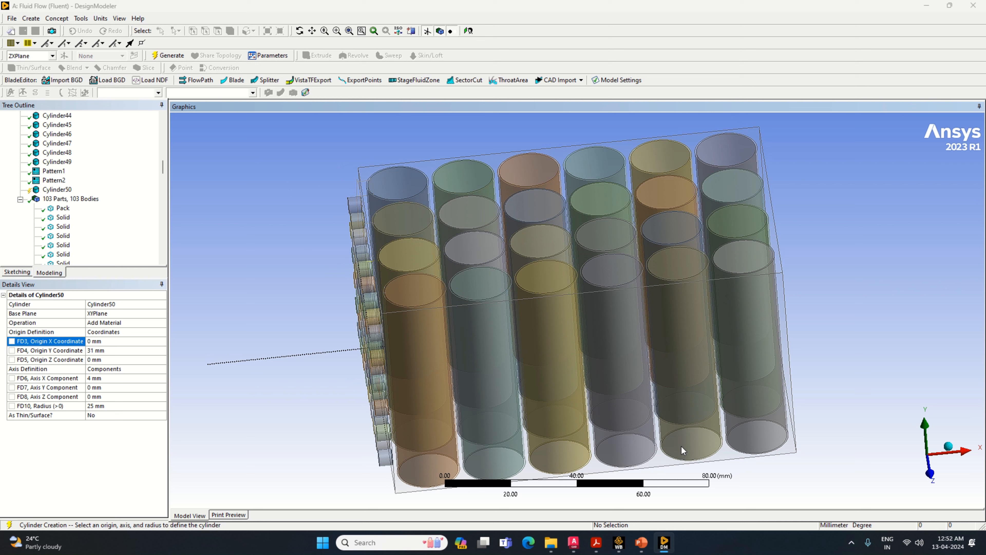
left_click(103, 342)
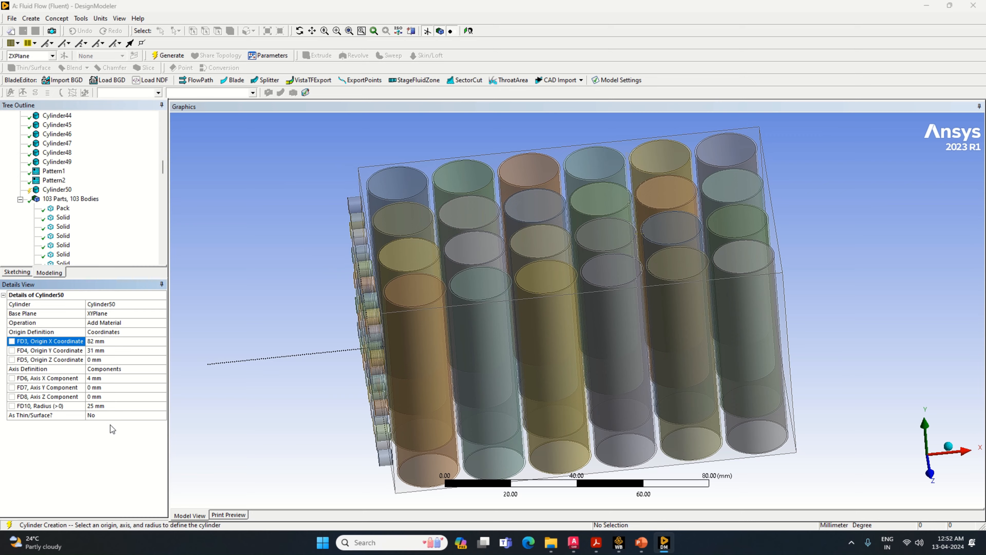
middle_click_drag(806, 396, 764, 431)
scroll(766, 427, "down", 5)
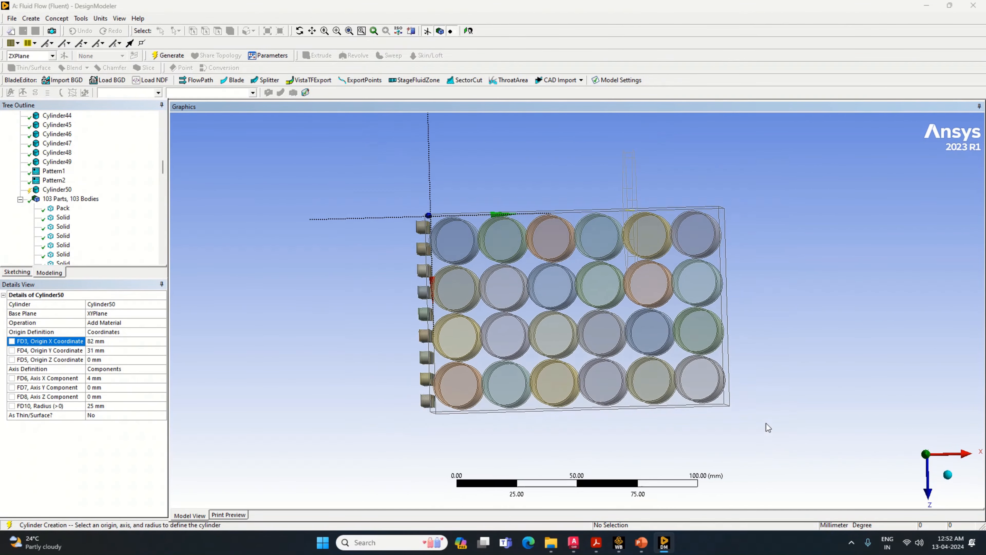
mouse_move(775, 395)
middle_mouse_down()
mouse_move(773, 373)
mouse_move(798, 374)
mouse_move(778, 384)
middle_mouse_up()
- Switch to AutoCAD to check the overall pack dimensions and return to DesignModeler
left_click(573, 542)
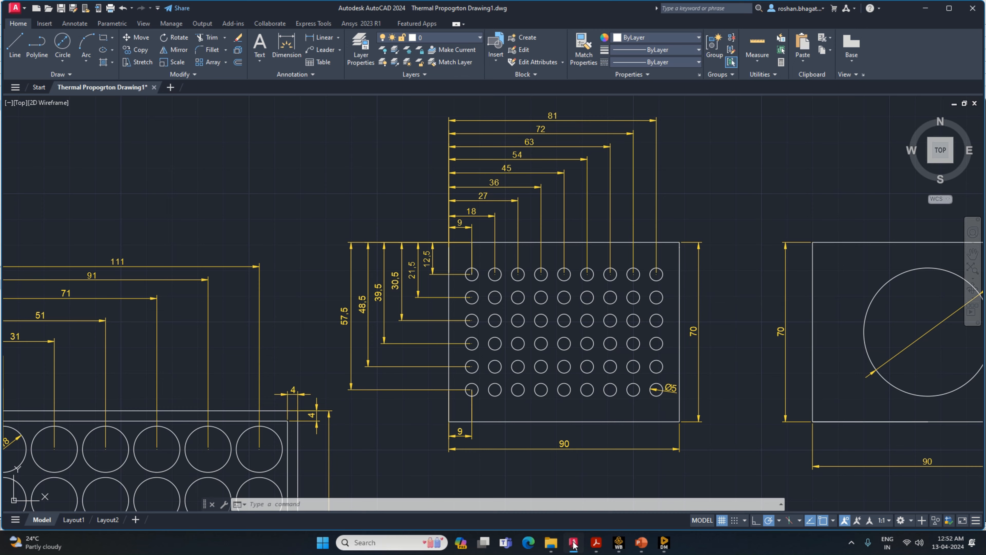
left_click(574, 542)
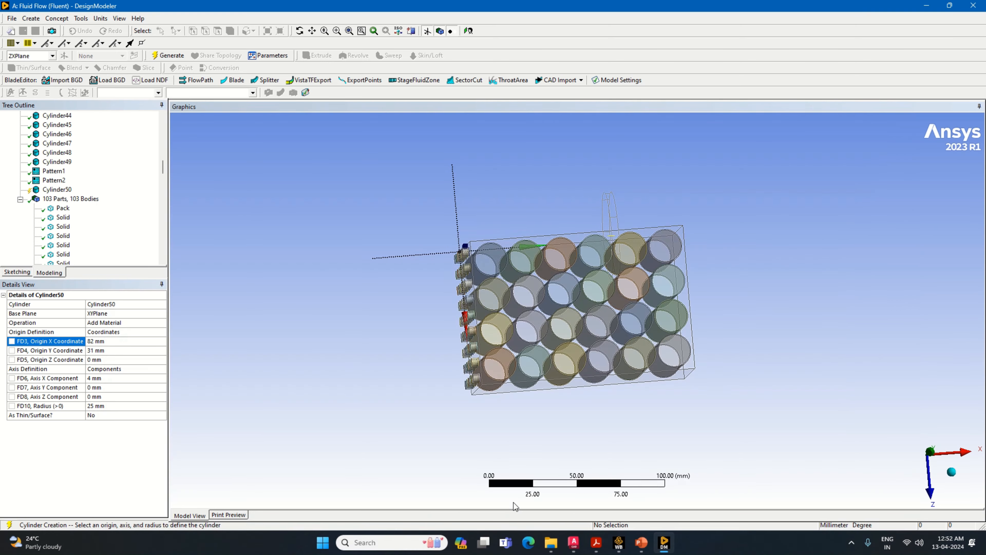
left_click(574, 543)
scroll(337, 349, "down", 10)
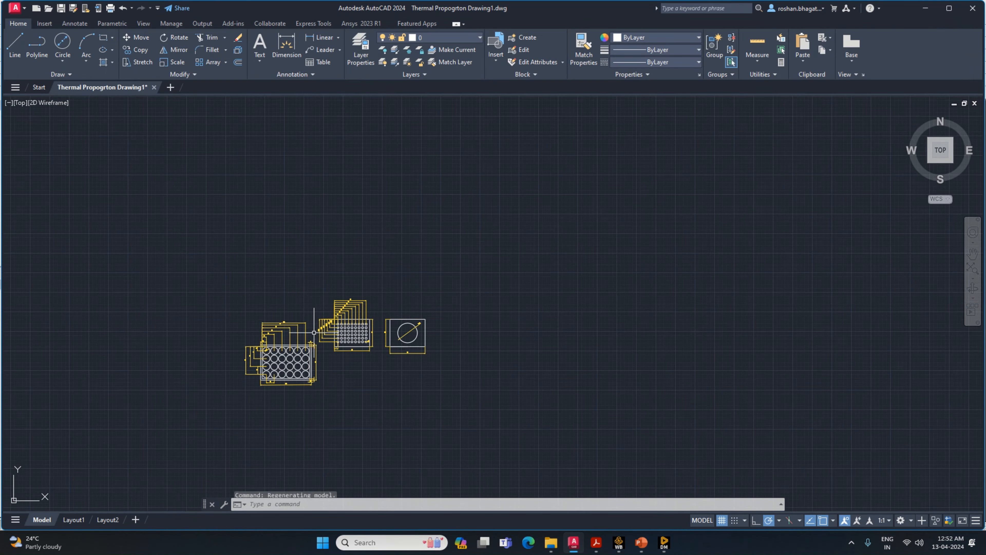
scroll(208, 402, "up", 12)
scroll(208, 403, "down", 4)
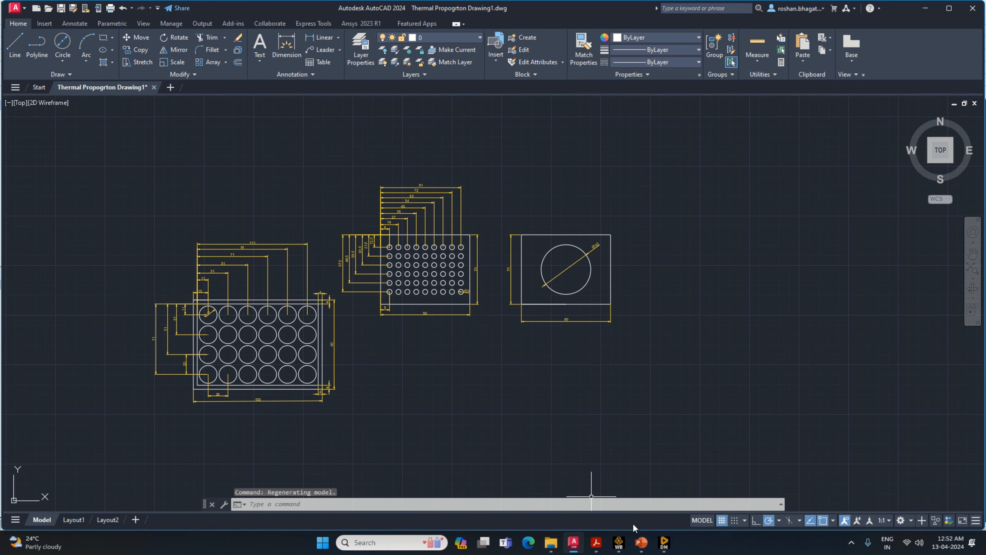
left_click(664, 543)
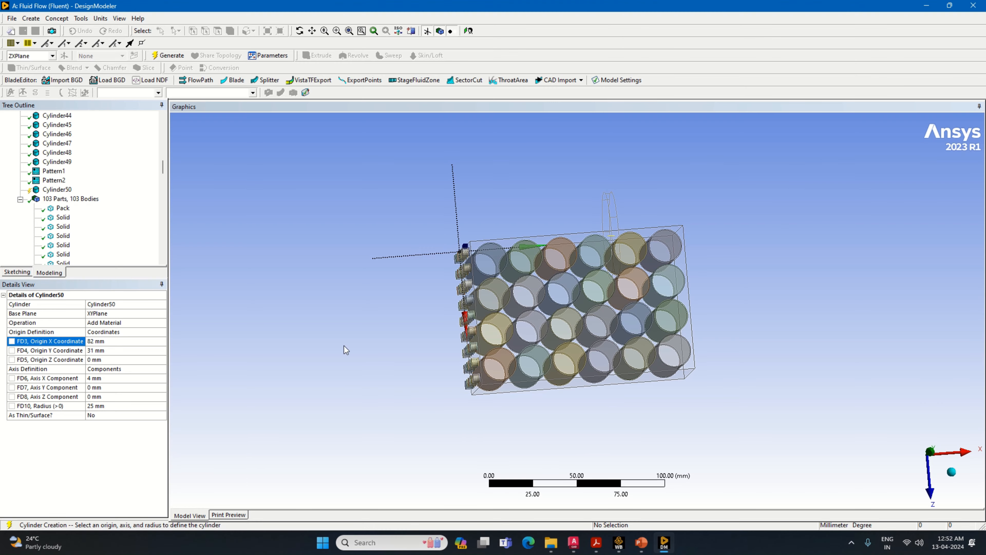
- Try an origin X coordinate of 130 mm for Cylinder50 and check its distance from the pack's end face
left_click(96, 351)
left_click(96, 341)
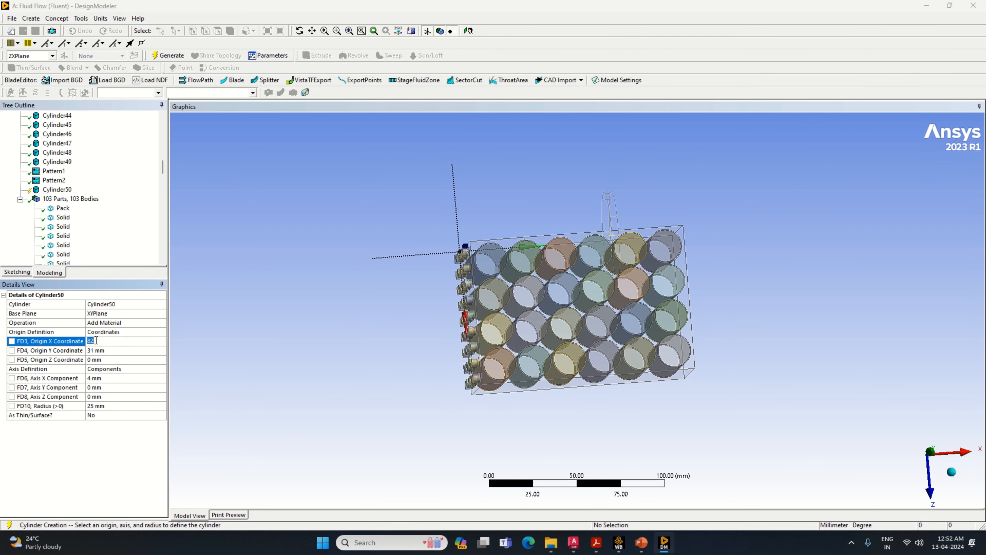
type("130")
key("Return")
middle_click_drag(570, 382, 490, 366)
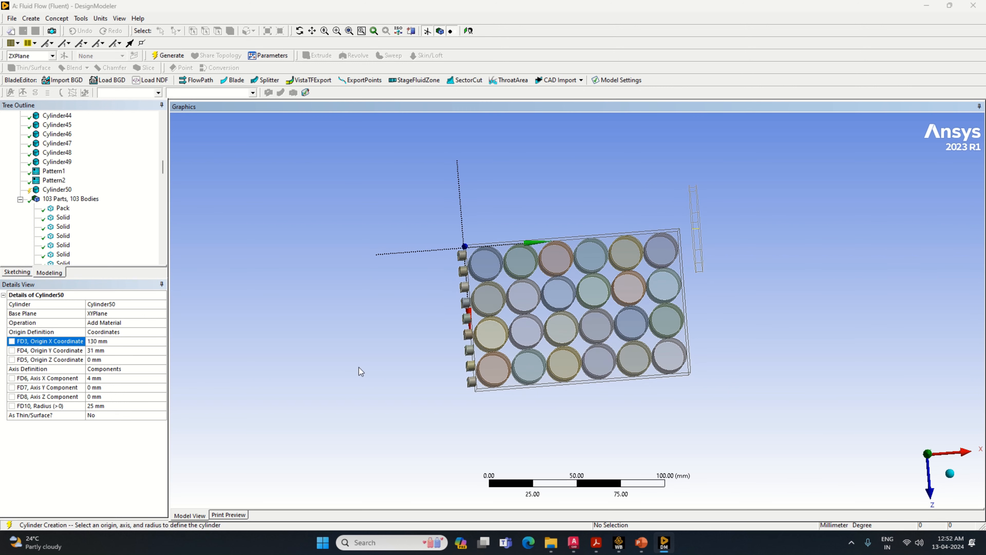
- Set Cylinder50's origin X coordinate to 122 mm and check the preview in isometric view
left_click(114, 342)
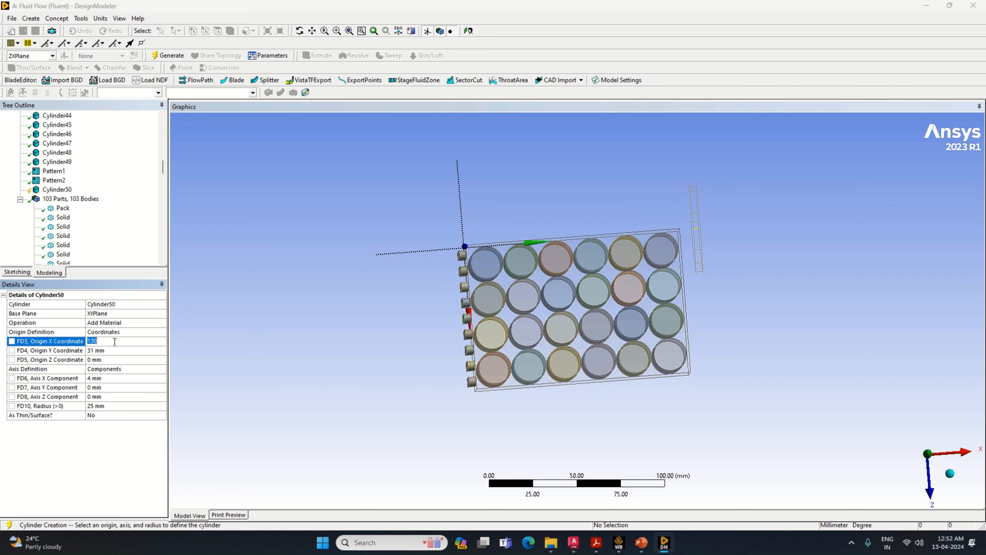
key("Return")
left_click(950, 473)
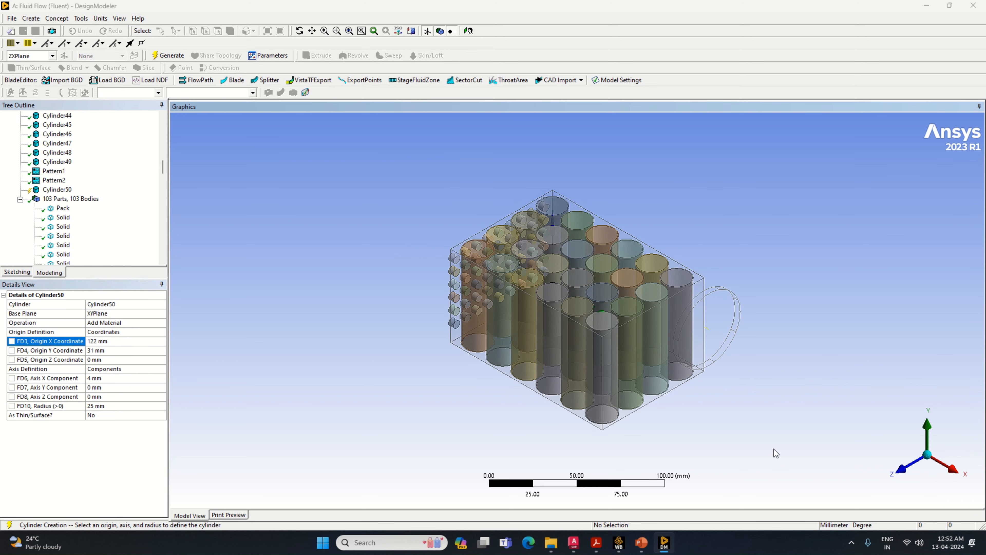
- Check the outlet face dimensions in the AutoCAD drawing and the battery pack schematic in the PDF paper, and return to DesignModeler
left_click(110, 360)
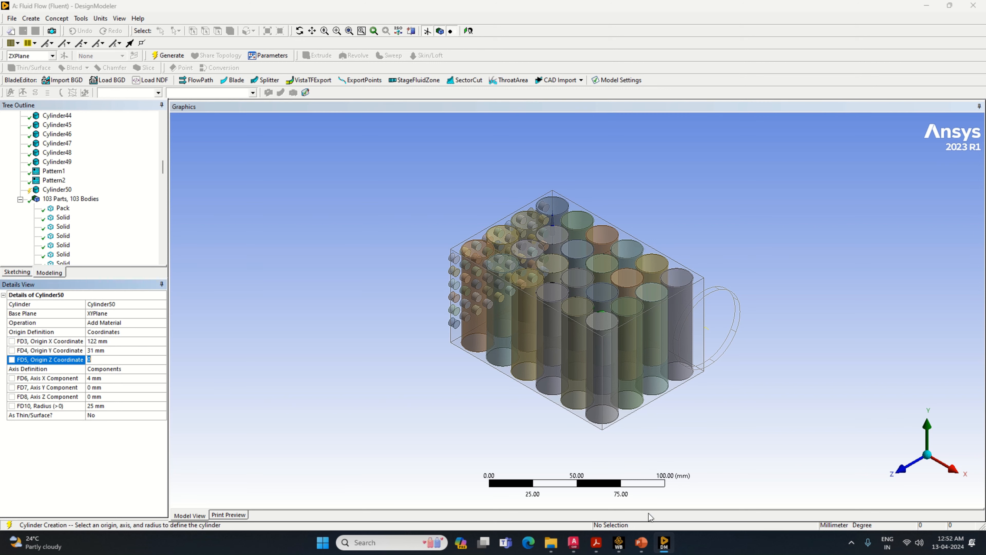
left_click(574, 542)
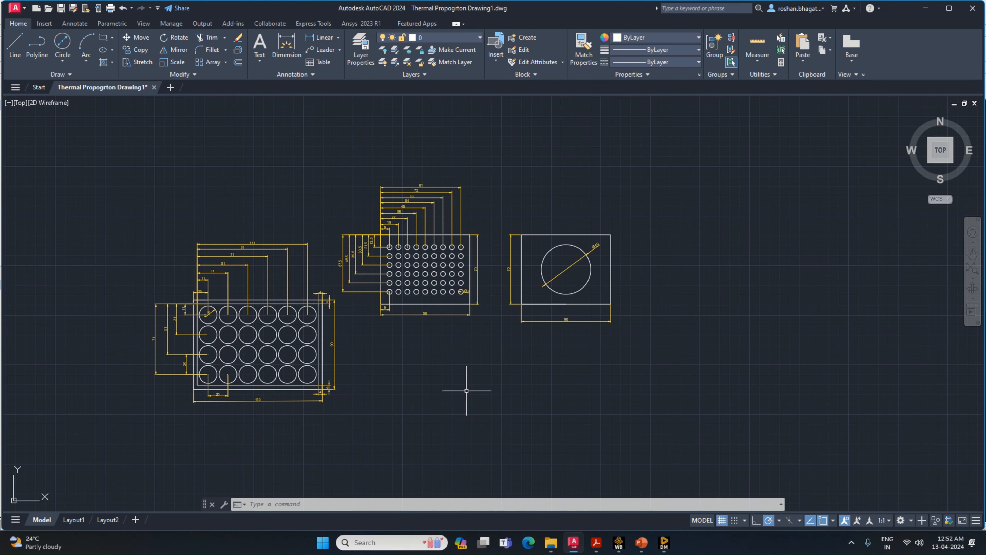
scroll(420, 295, "up", 6)
scroll(422, 297, "down", 4)
scroll(423, 296, "up", 2)
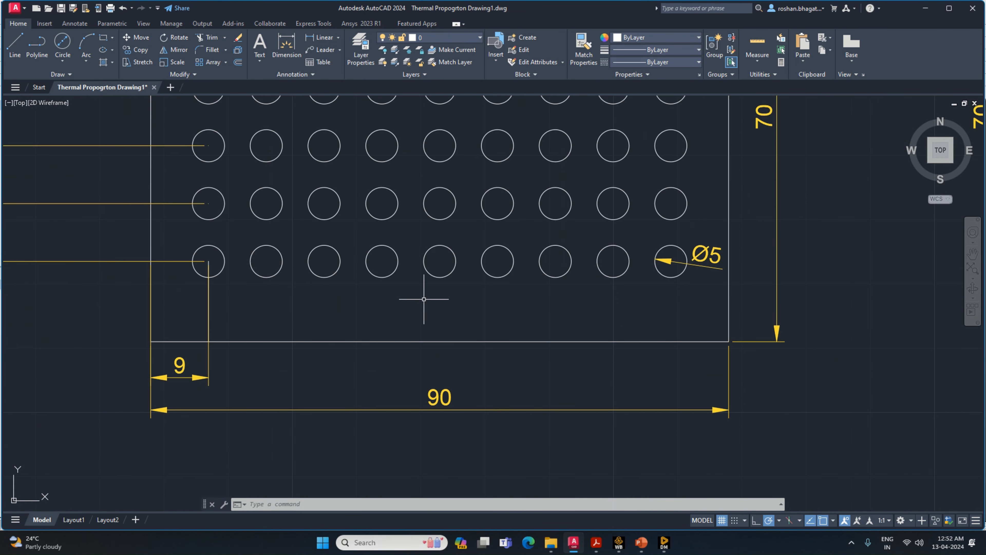
scroll(424, 299, "down", 5)
scroll(425, 301, "up", 1)
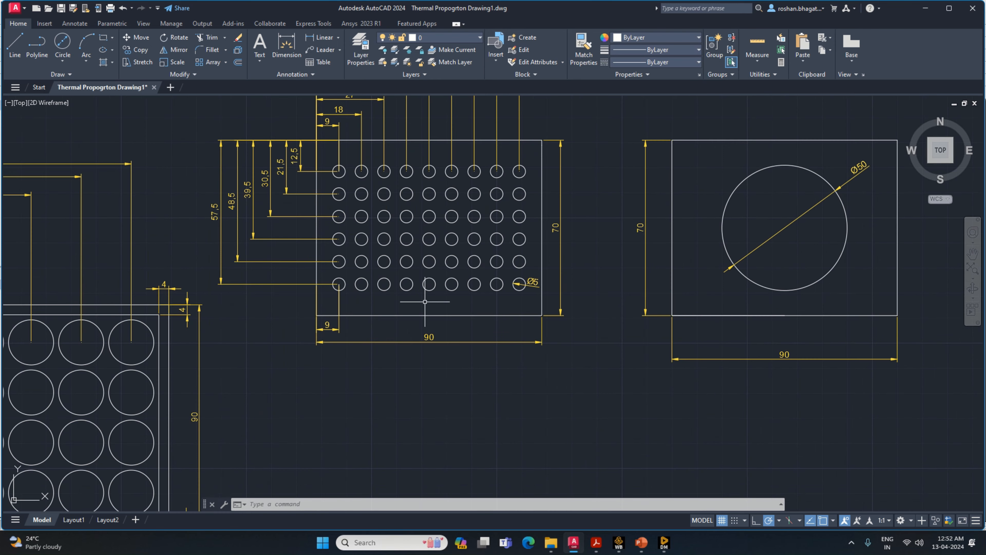
left_click(596, 542)
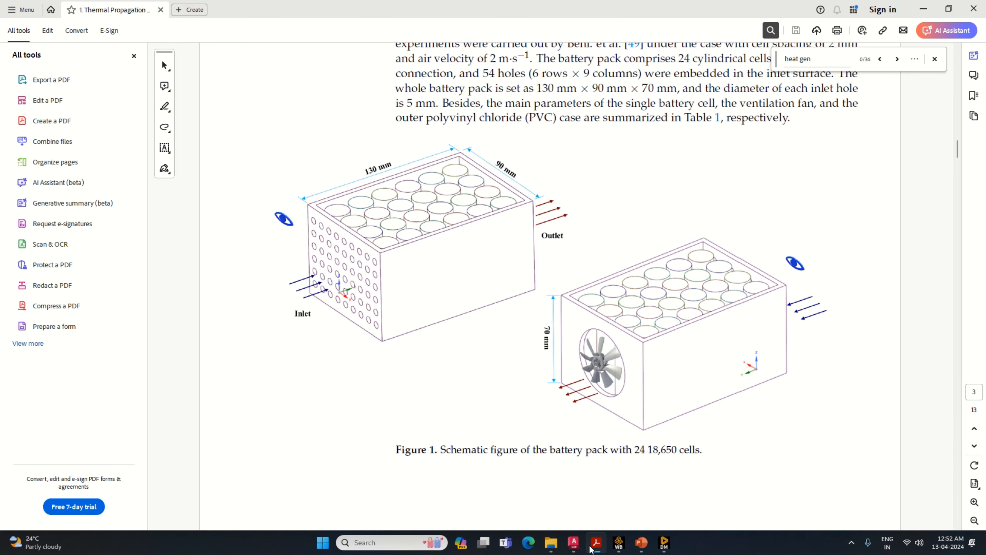
left_click(575, 543)
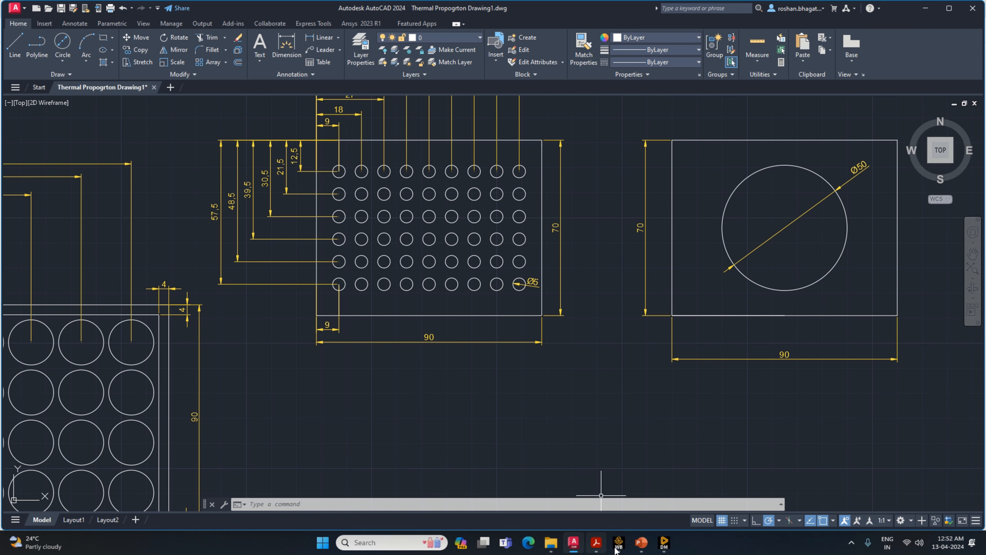
left_click(665, 543)
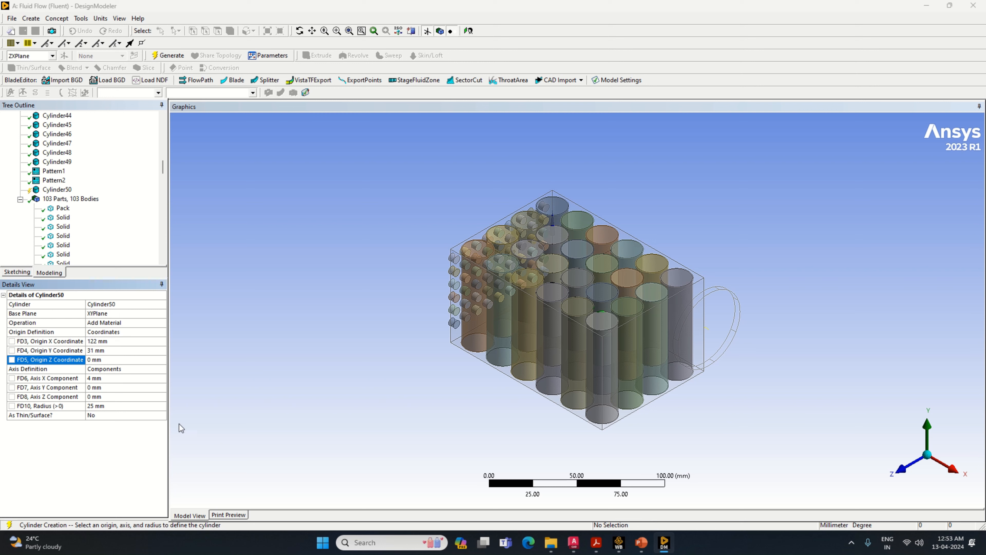
- Set Cylinder50's origin Z coordinate to 45 mm and check its preview from another angle
left_click(103, 359)
key("Return")
middle_click_drag(718, 394, 748, 321)
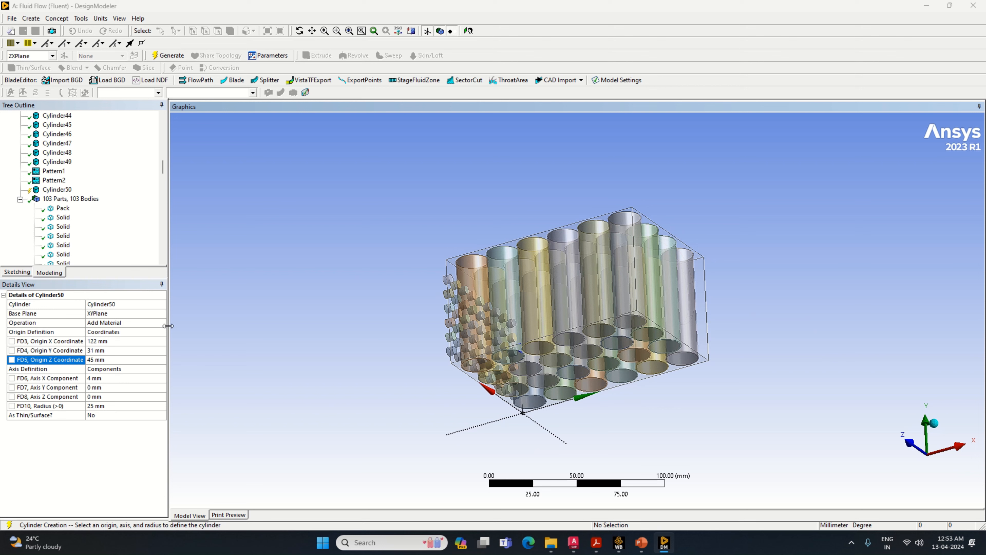
- Set Cylinder50's operation to Add Frozen and generate the outlet cylinder
left_click(162, 322)
left_click(153, 336)
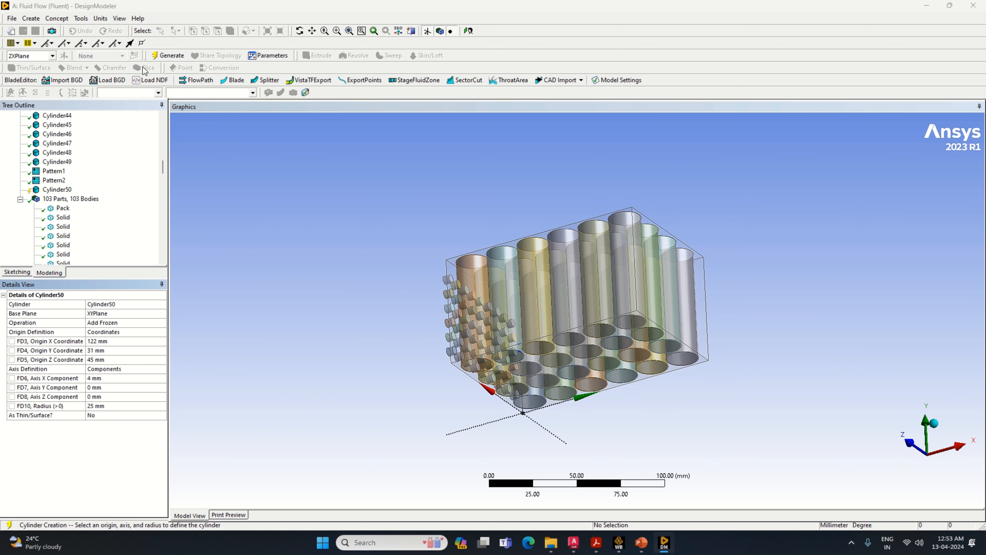
left_click(168, 56)
middle_click_drag(605, 403, 480, 453)
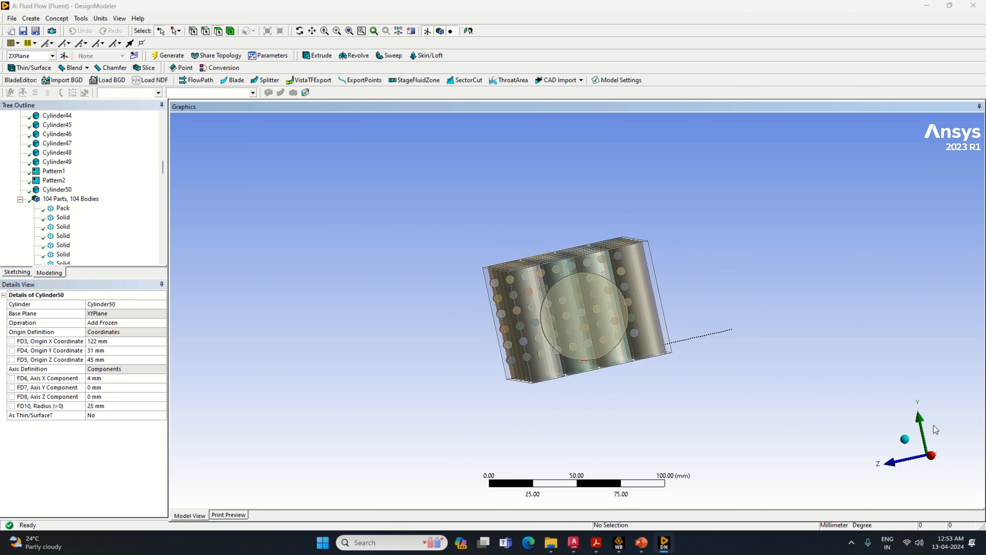
- Examine the outlet cylinder's alignment with the pack and inlet grid in side and X-axis views
left_click(905, 440)
left_click(902, 469)
left_click(959, 456)
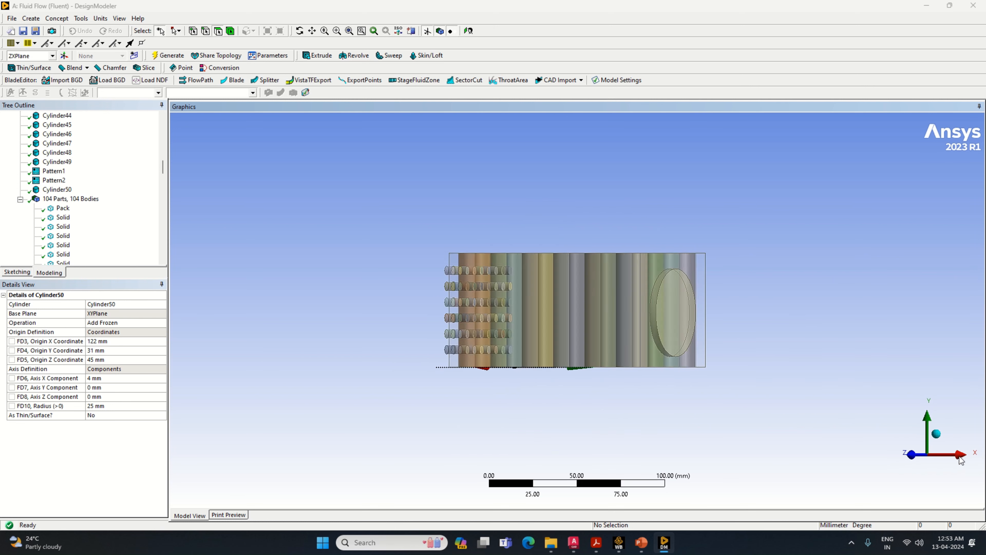
scroll(540, 347, "up", 5)
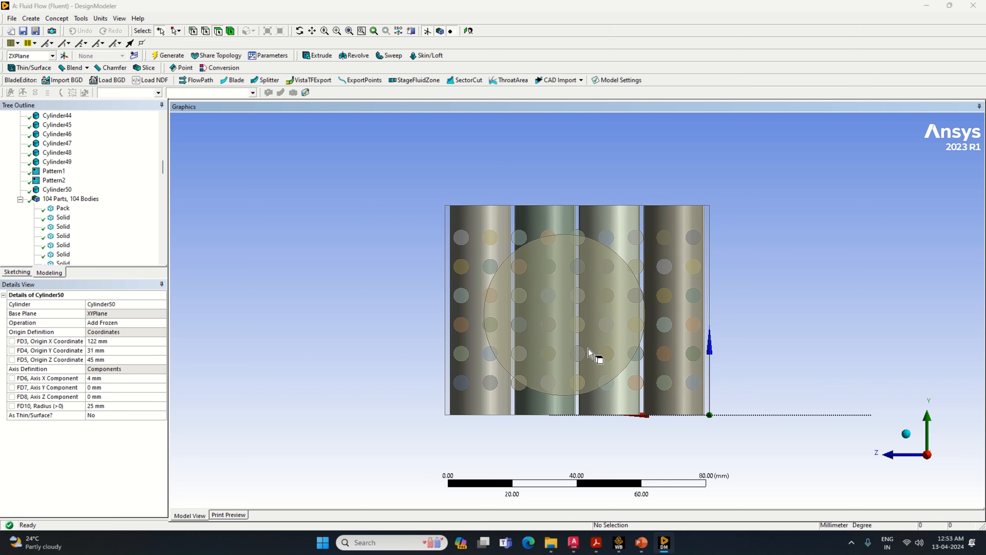
scroll(646, 356, "down", 1)
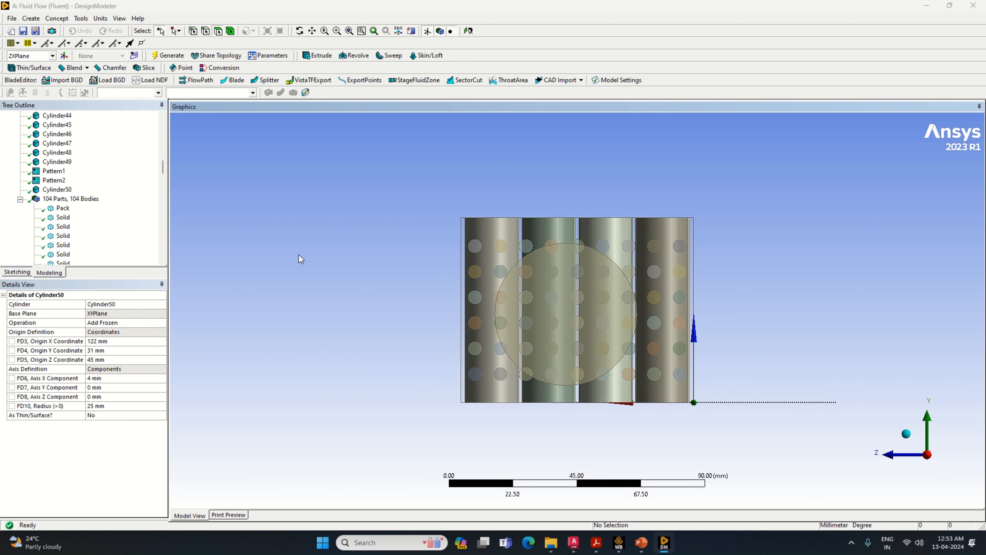
- Set Cylinder50's origin Z coordinate to 41 mm and regenerate the outlet cylinder
left_click(104, 360)
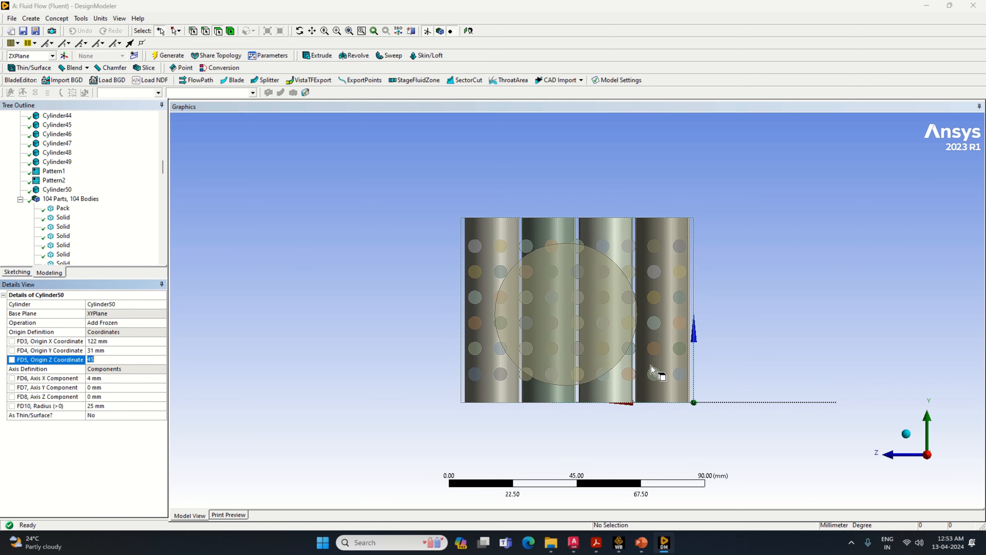
type("41")
key("Return")
left_click(168, 55)
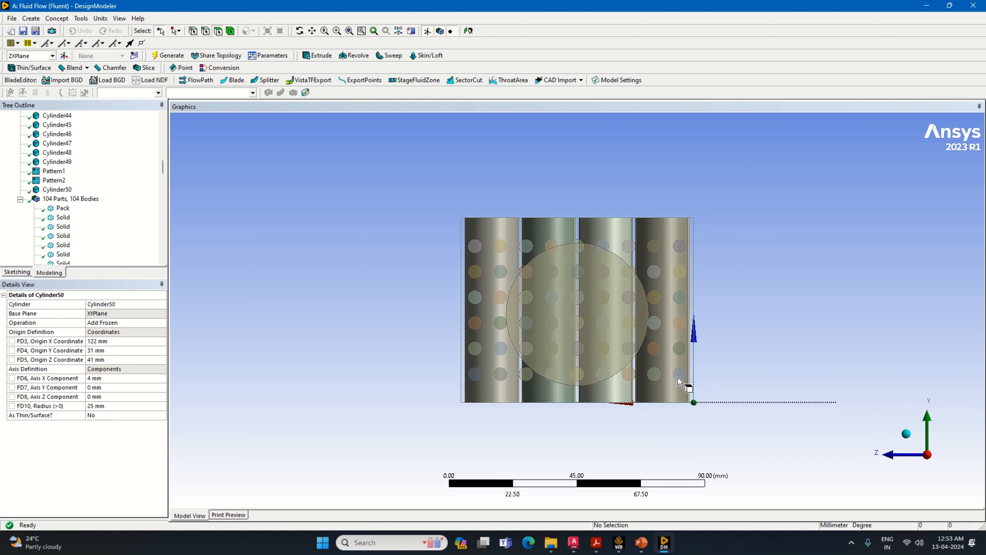
- Set Cylinder50's origin Y coordinate to 32.5 mm and regenerate the outlet cylinder
left_click(113, 351)
type("32.5")
key("Return")
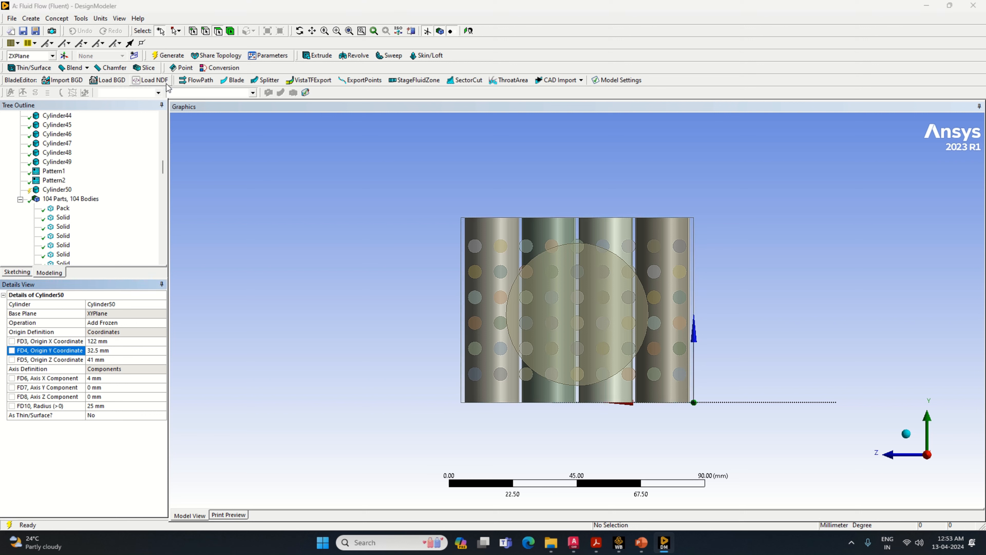
left_click(167, 56)
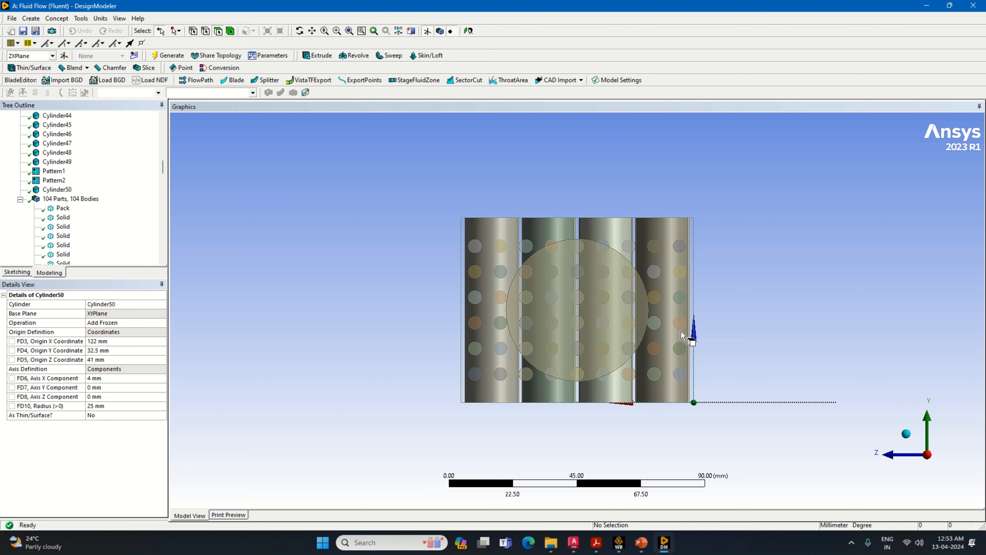
- Examine the outlet cylinder and inlet grid relative to the pack in side, top and oblique views
left_click(906, 433)
left_click(905, 468)
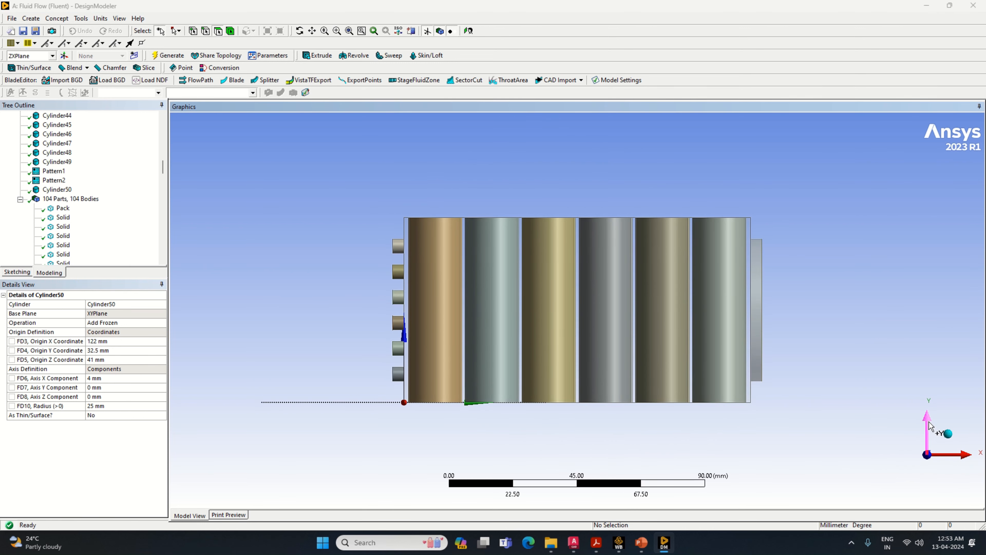
left_click(927, 417)
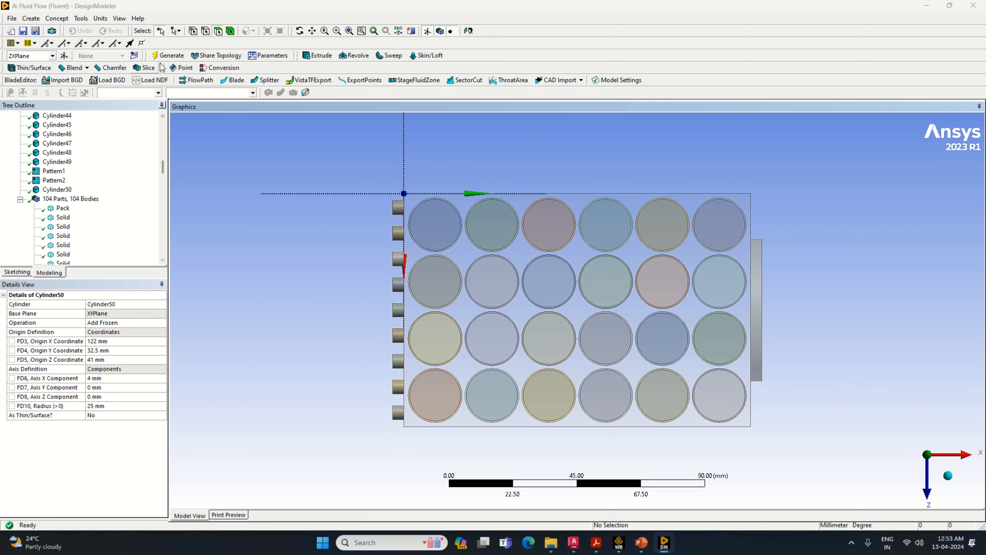
left_click(172, 59)
middle_click_drag(765, 446, 755, 403)
middle_click_drag(292, 285, 340, 283)
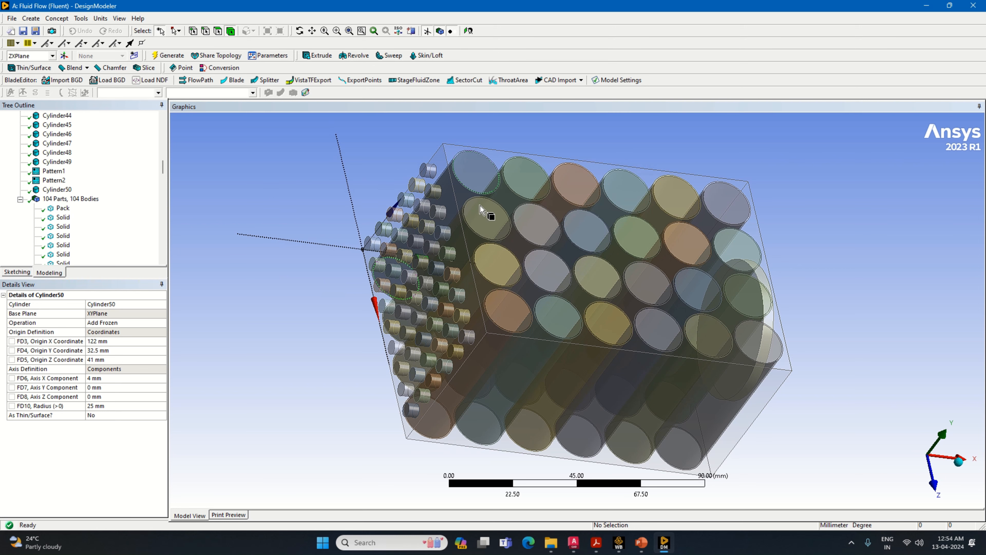
middle_click_drag(512, 325, 435, 324)
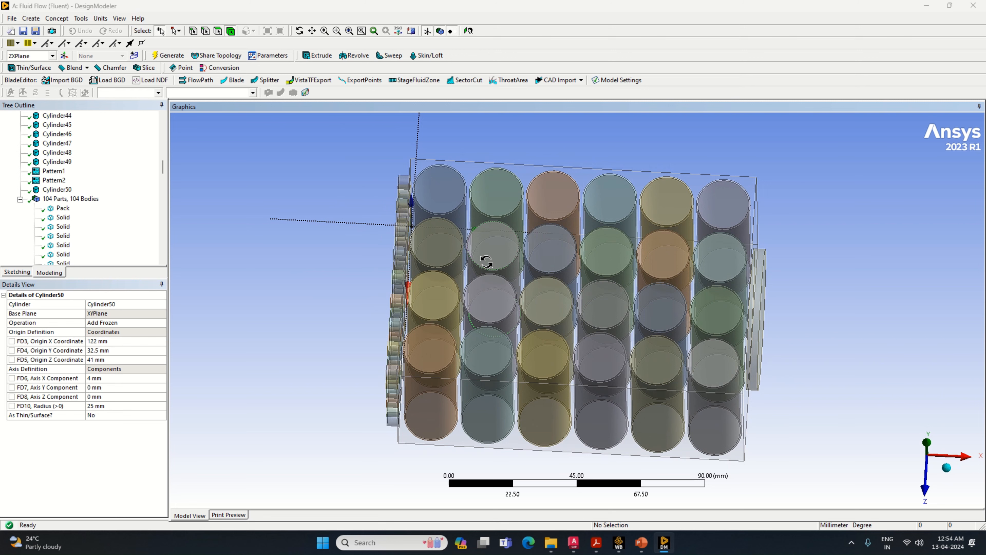
middle_click_drag(489, 258, 555, 278)
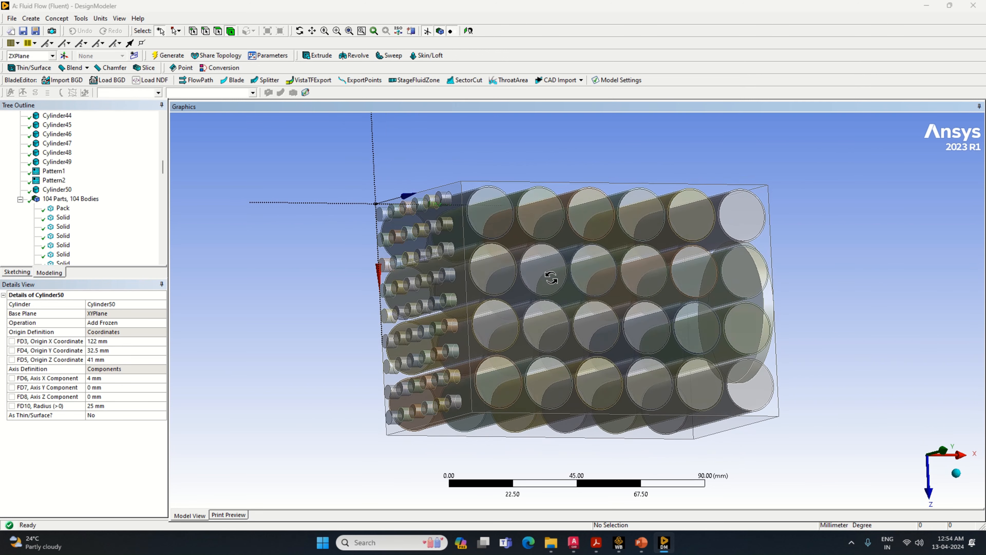
- Select all 54 small inlet cylinders across the nine rows and group them with Form New Part
left_click(444, 200)
left_click(431, 202, "ctrl")
left_click(419, 207, "ctrl")
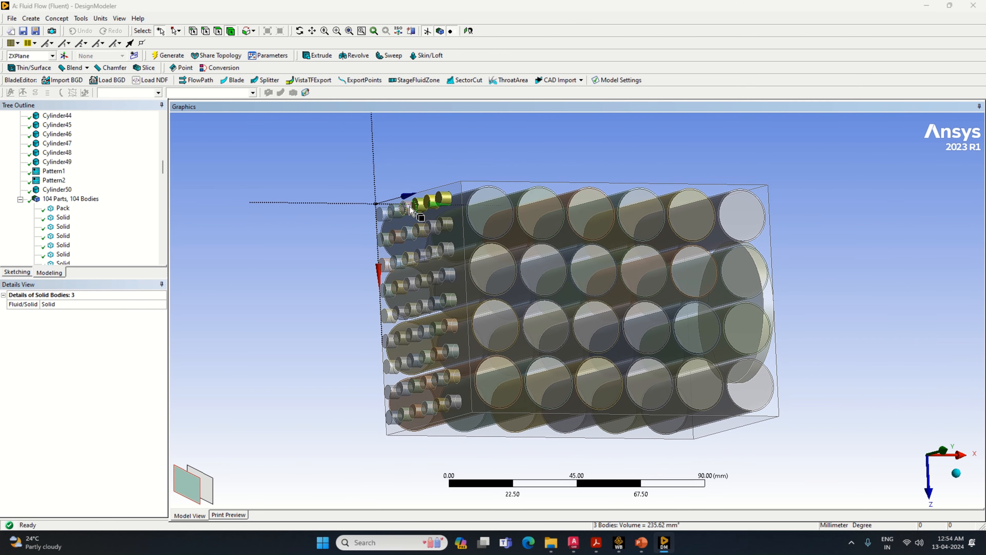
left_click(407, 208, "ctrl")
left_click(396, 210, "ctrl")
left_click(384, 213, "ctrl")
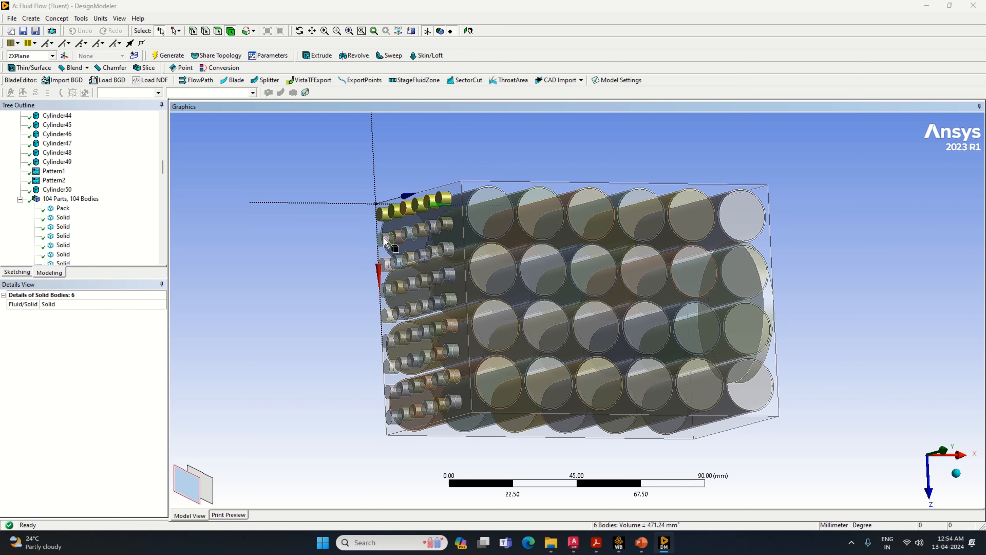
left_click(387, 238, "ctrl")
left_click(399, 236, "ctrl")
left_click(412, 232, "ctrl")
left_click(423, 229, "ctrl")
left_click(434, 226, "ctrl")
left_click(445, 224, "ctrl")
left_click(447, 249, "ctrl")
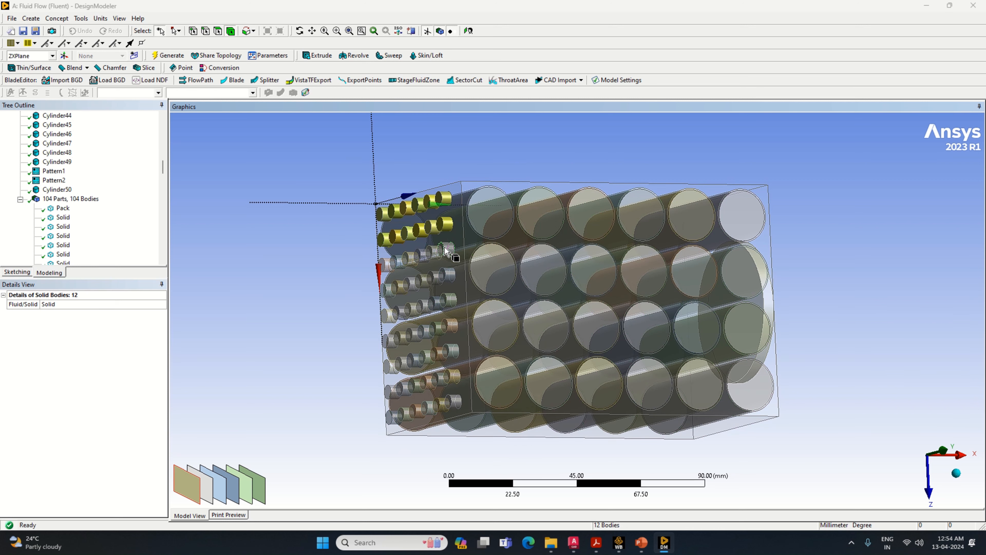
left_click(435, 252, "ctrl")
left_click(424, 255, "ctrl")
left_click(412, 257, "ctrl")
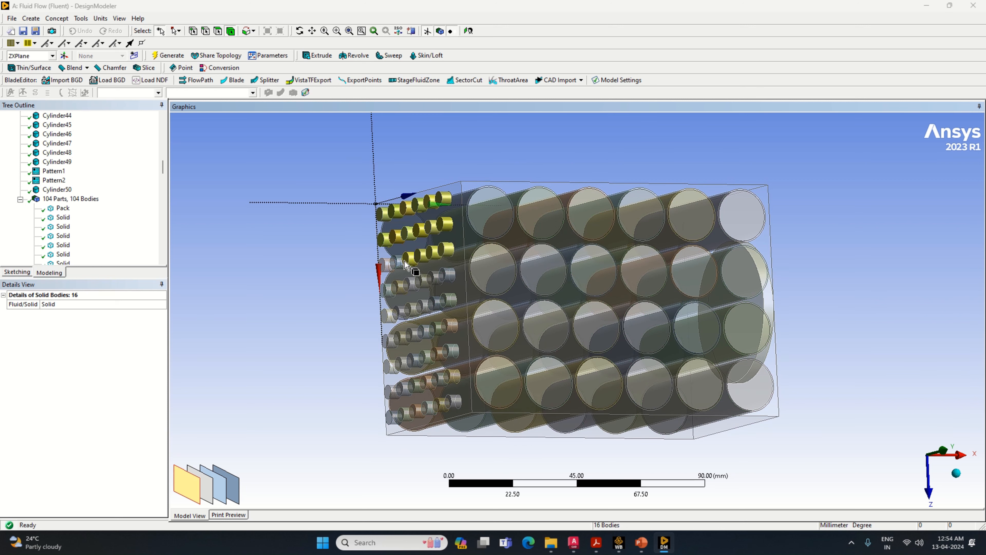
left_click(401, 260, "ctrl")
left_click(389, 292, "ctrl")
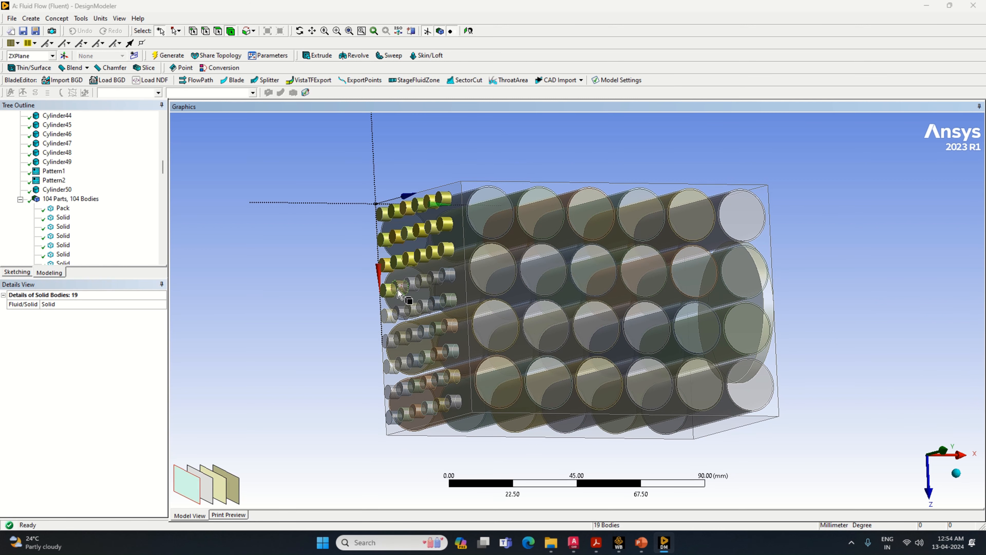
left_click(401, 287, "ctrl")
left_click(413, 283, "ctrl")
left_click(423, 284, "ctrl")
left_click(437, 277, "ctrl")
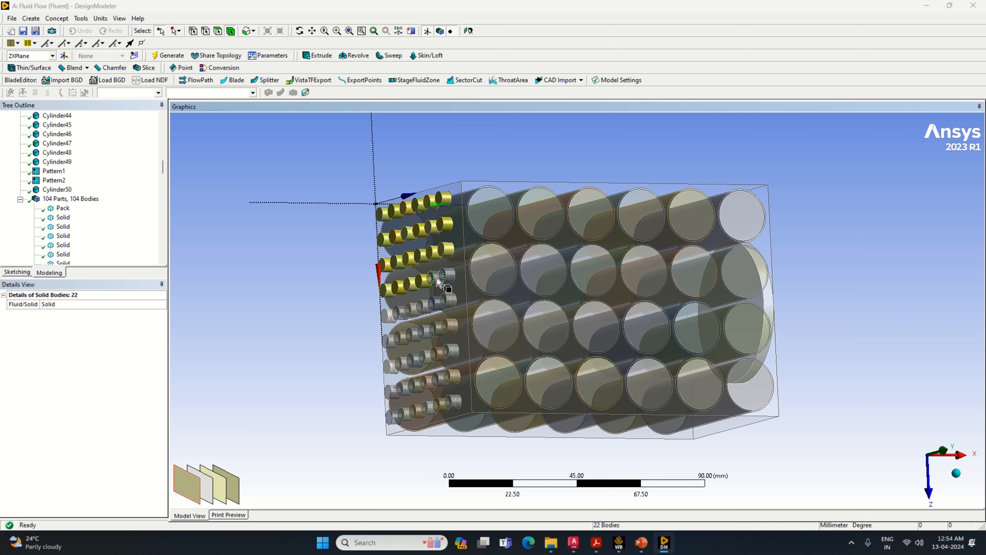
left_click(449, 275, "ctrl")
left_click(448, 300, "ctrl")
left_click(436, 305, "ctrl")
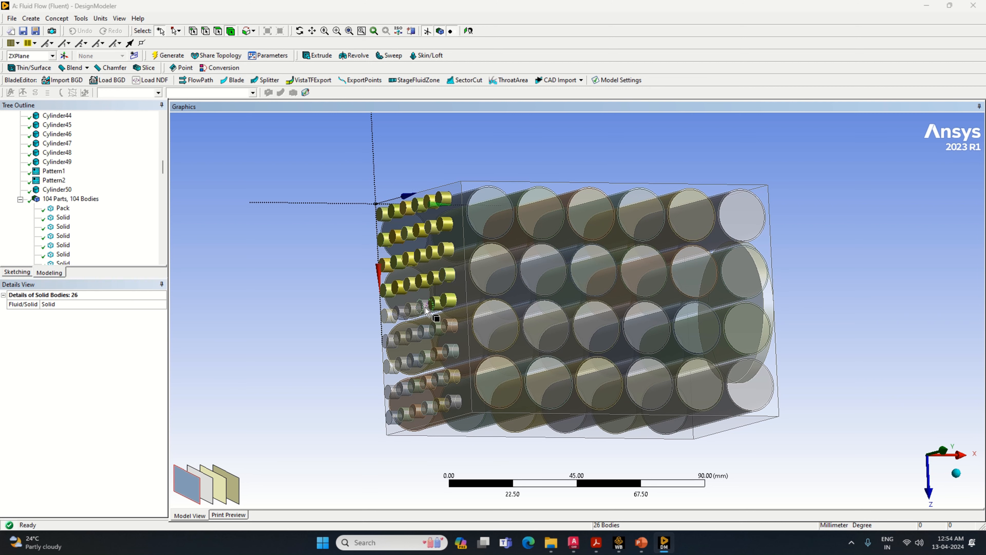
left_click(425, 306, "ctrl")
left_click(413, 310, "ctrl")
left_click(400, 315, "ctrl")
left_click(390, 315, "ctrl")
left_click(391, 340, "ctrl")
left_click(403, 336, "ctrl")
left_click(415, 334, "ctrl")
left_click(426, 330, "ctrl")
left_click(438, 329, "ctrl")
left_click(450, 326, "ctrl")
left_click(451, 351, "ctrl")
left_click(440, 353, "ctrl")
left_click(428, 356, "ctrl")
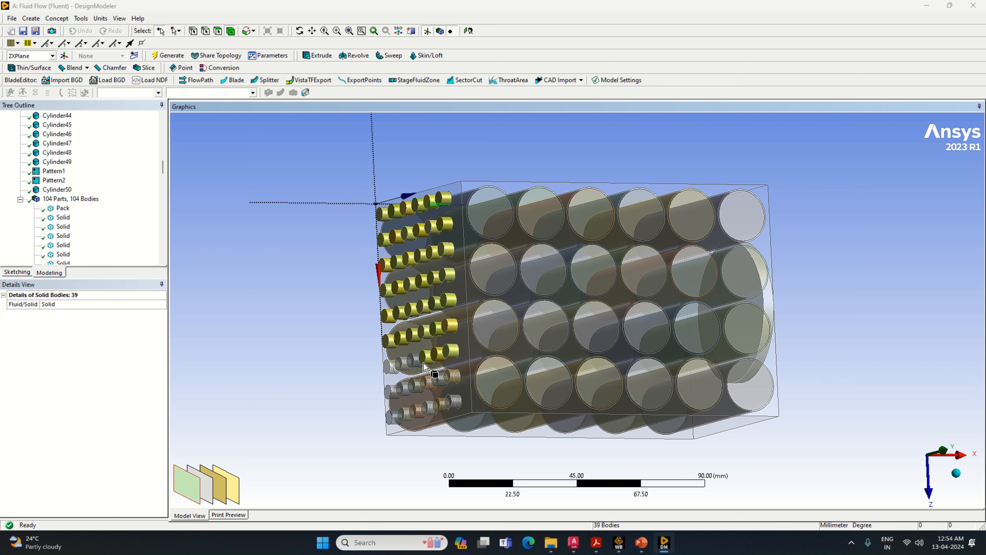
left_click(417, 359, "ctrl")
left_click(405, 361, "ctrl")
left_click(391, 366, "ctrl")
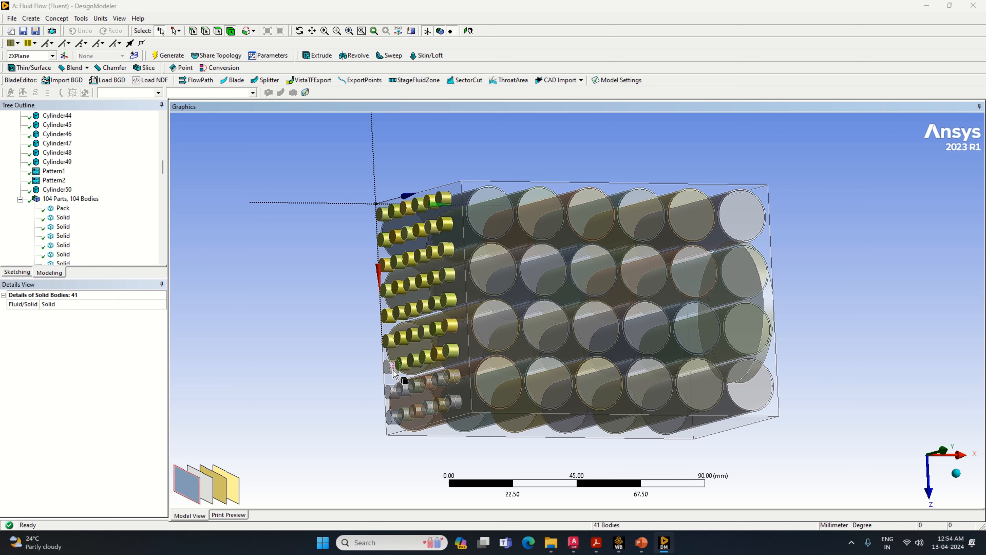
left_click(393, 390, "ctrl")
left_click(405, 387, "ctrl")
left_click(416, 384, "ctrl")
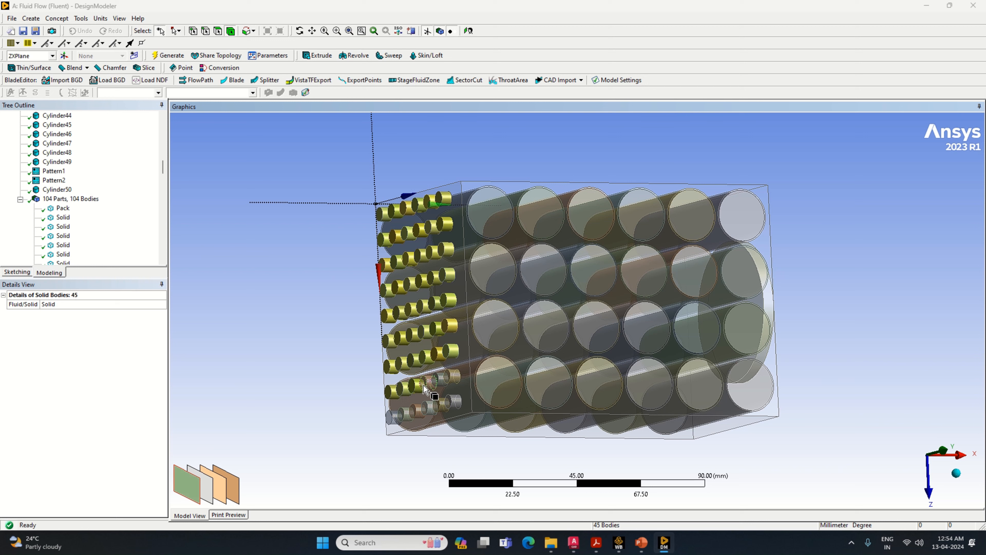
left_click(428, 382, "ctrl")
left_click(440, 379, "ctrl")
left_click(451, 377, "ctrl")
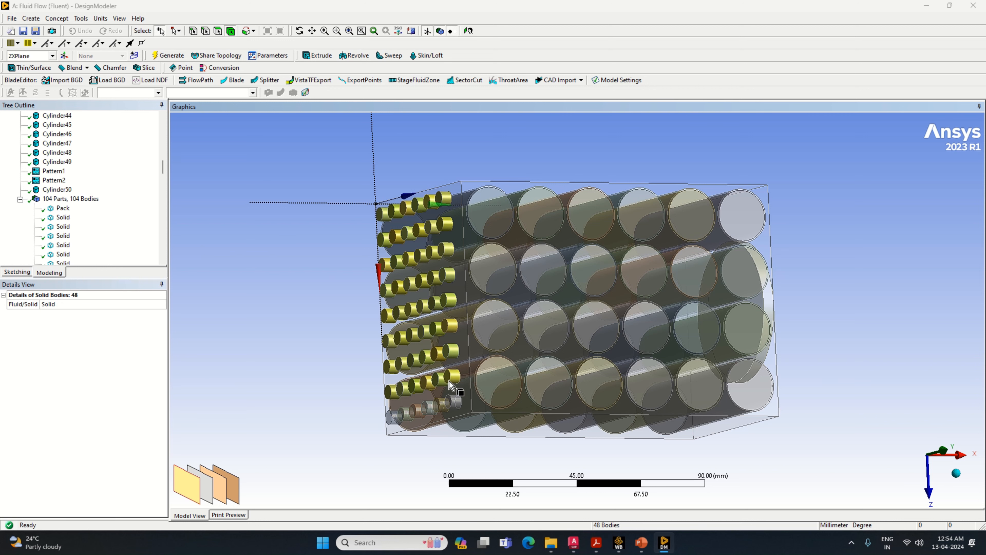
left_click(450, 402, "ctrl")
left_click(434, 406, "ctrl")
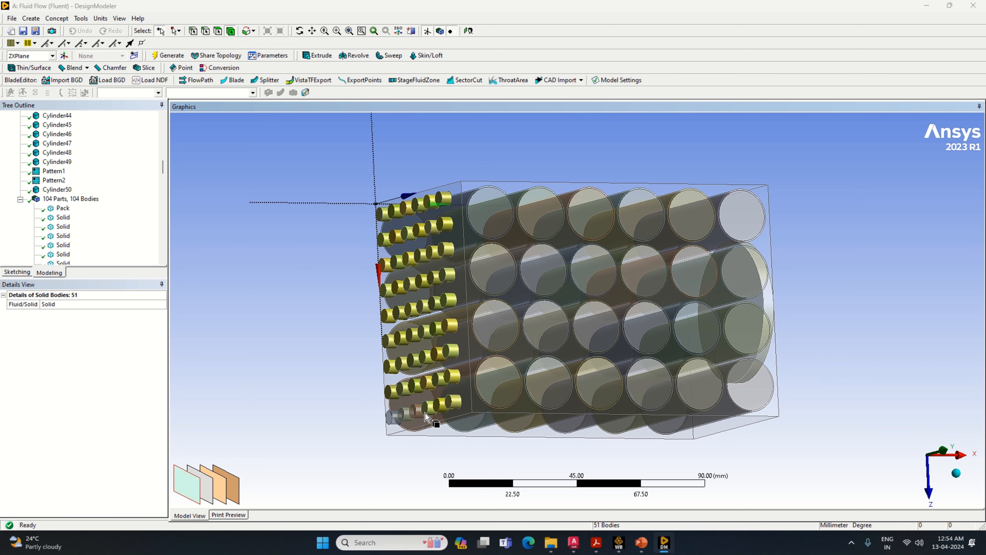
left_click(423, 409, "ctrl")
left_click(412, 411, "ctrl")
left_click(400, 415, "ctrl")
left_click(394, 417, "ctrl")
right_click(396, 429)
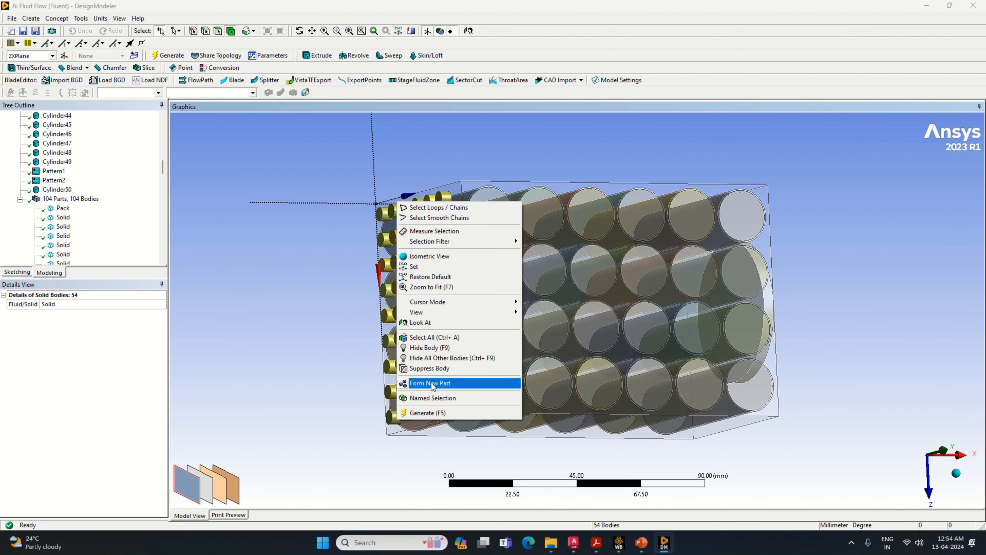
left_click(430, 383)
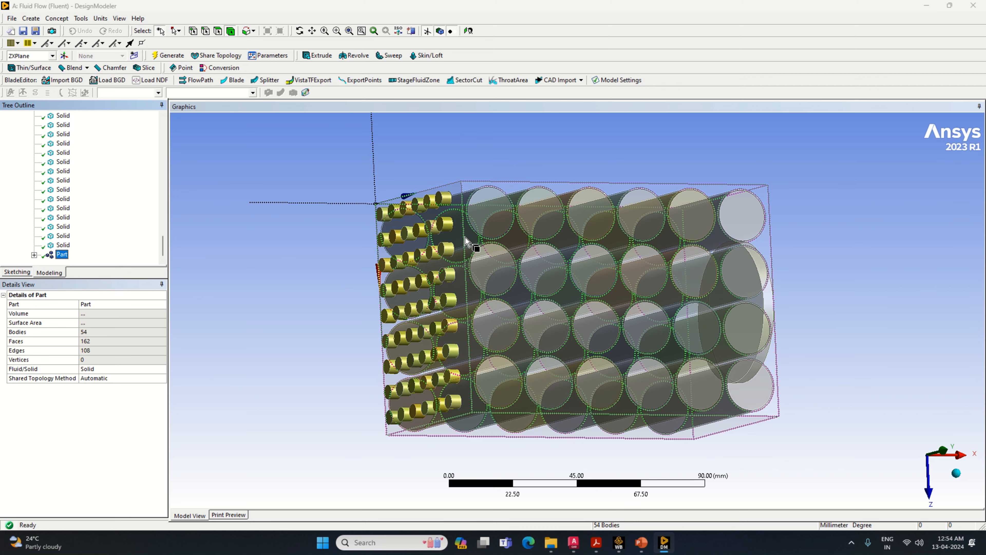
- Add the pack enclosure and outlet cylinder to the inlet selection and unite all 56 bodies with a generated Boolean
left_click(459, 212, "ctrl")
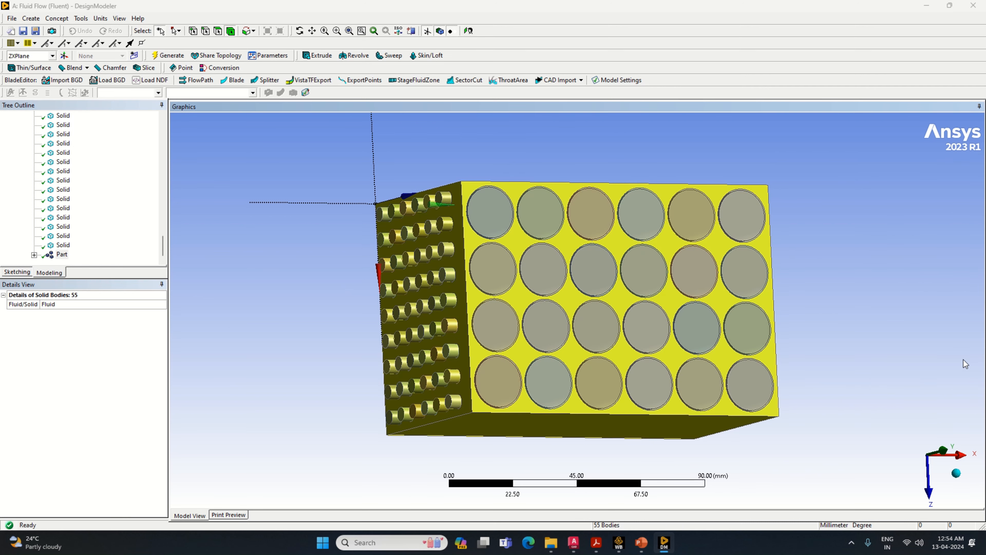
middle_click_drag(965, 364, 684, 292)
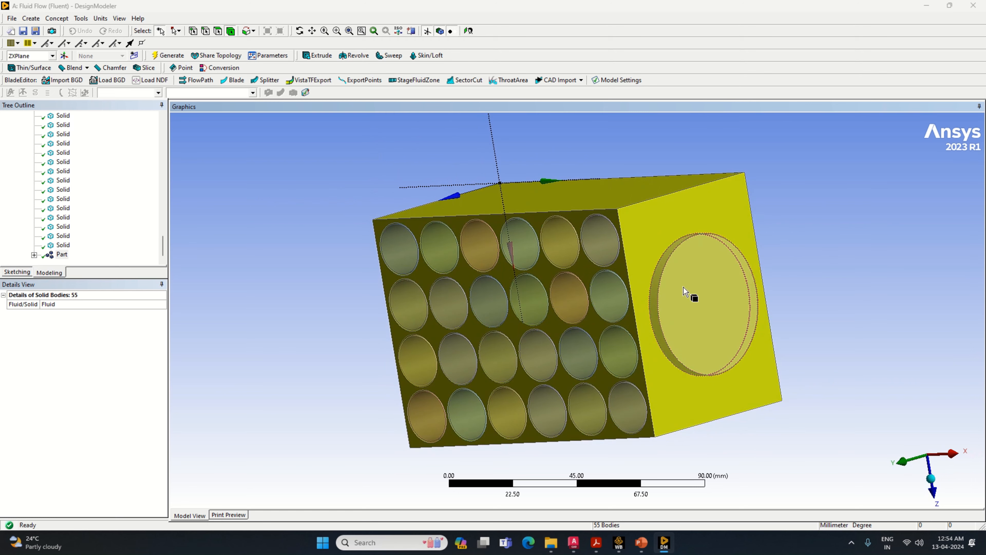
left_click(686, 286, "ctrl")
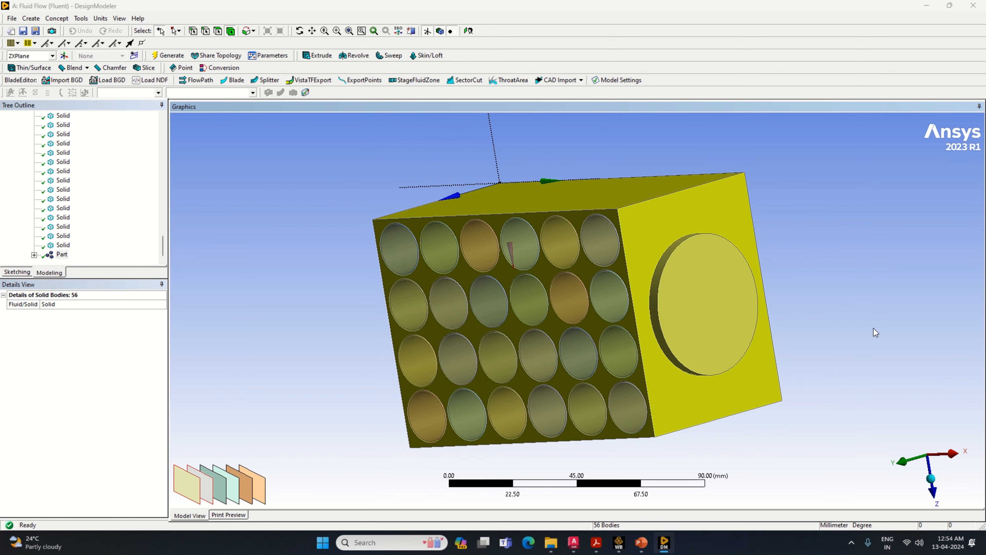
middle_click_drag(873, 328, 955, 308)
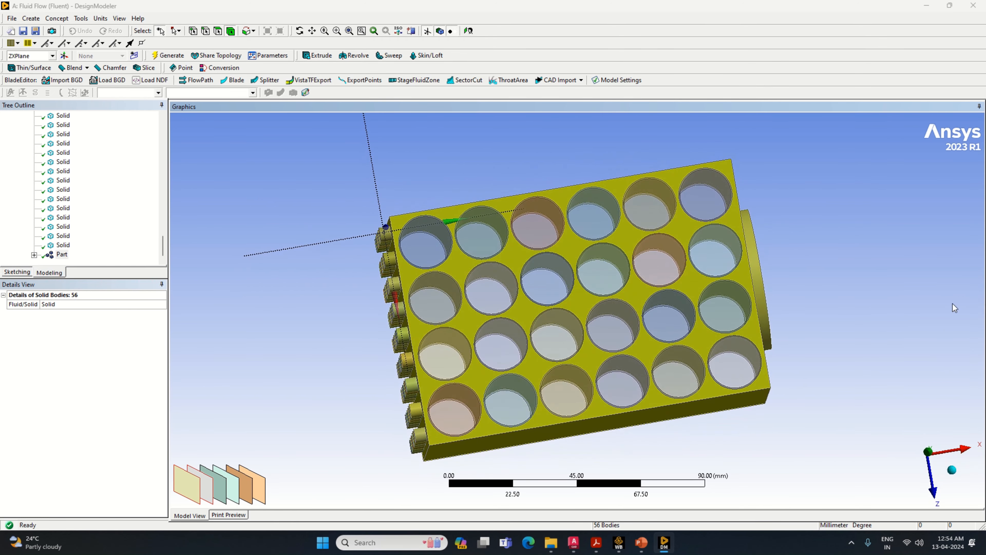
left_click(31, 18)
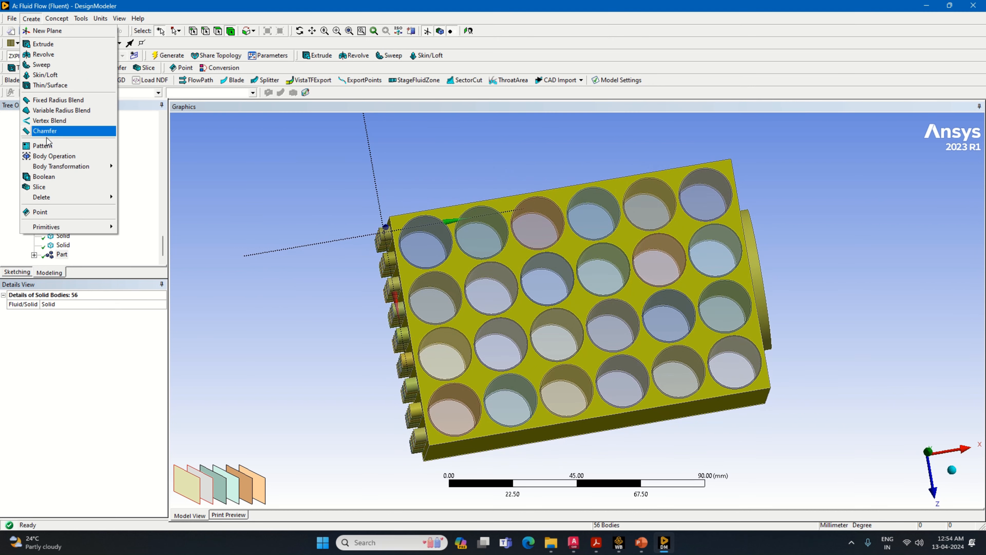
left_click(58, 177)
left_click(88, 323)
right_click(93, 359)
left_click(125, 362)
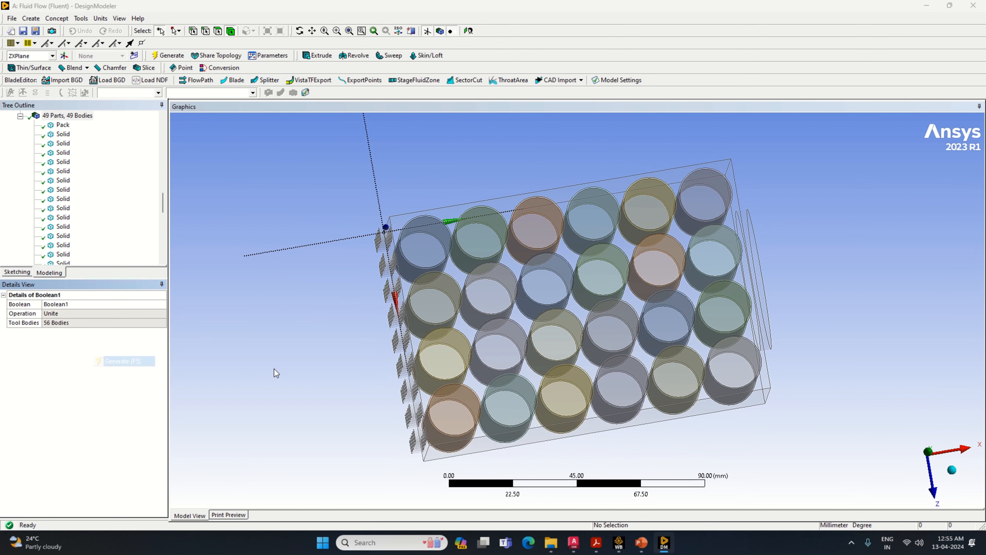
- Check the united Pack body with its inlets and outlet in the model and the body list
left_click(406, 227)
middle_click_drag(695, 469, 709, 451)
scroll(69, 196, "down", 1)
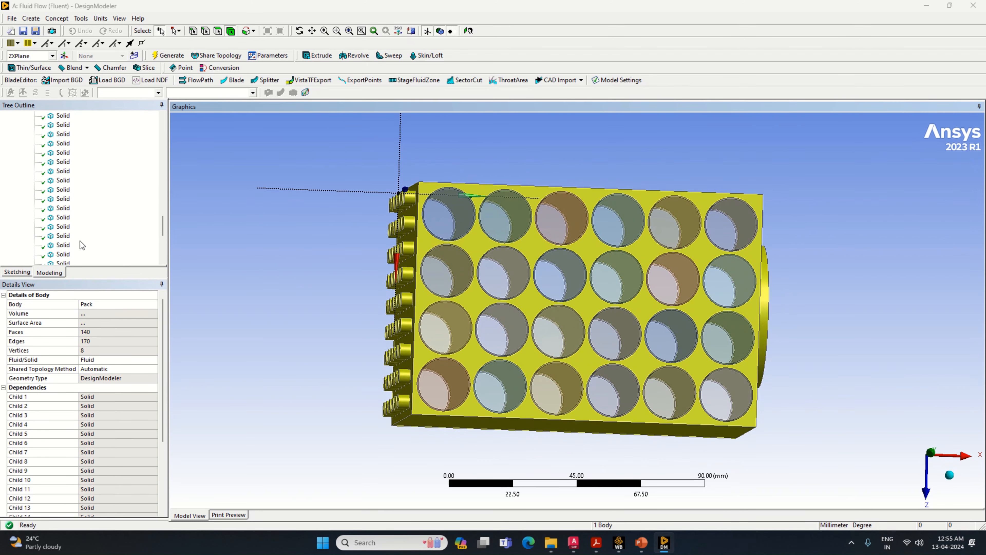
scroll(64, 249, "up", 5)
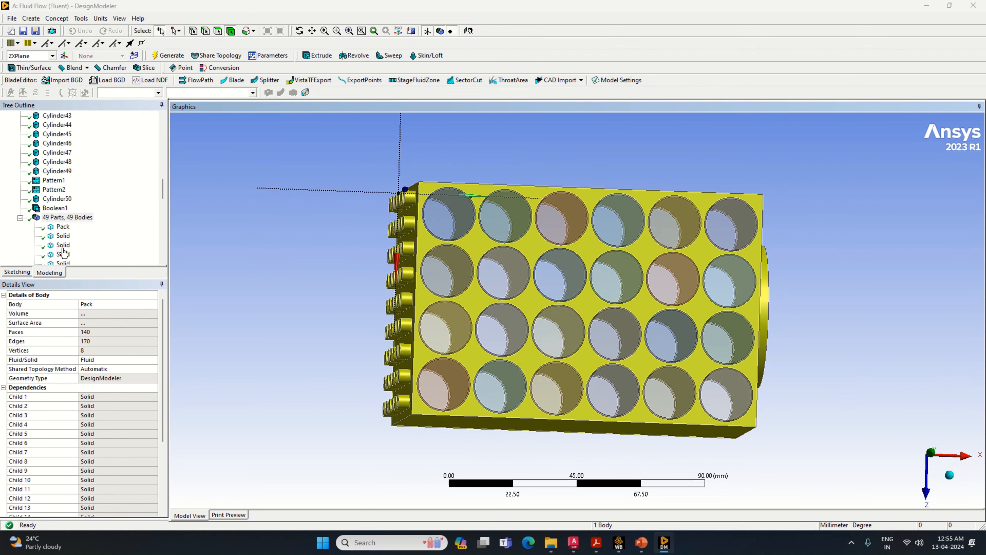
left_click(66, 229)
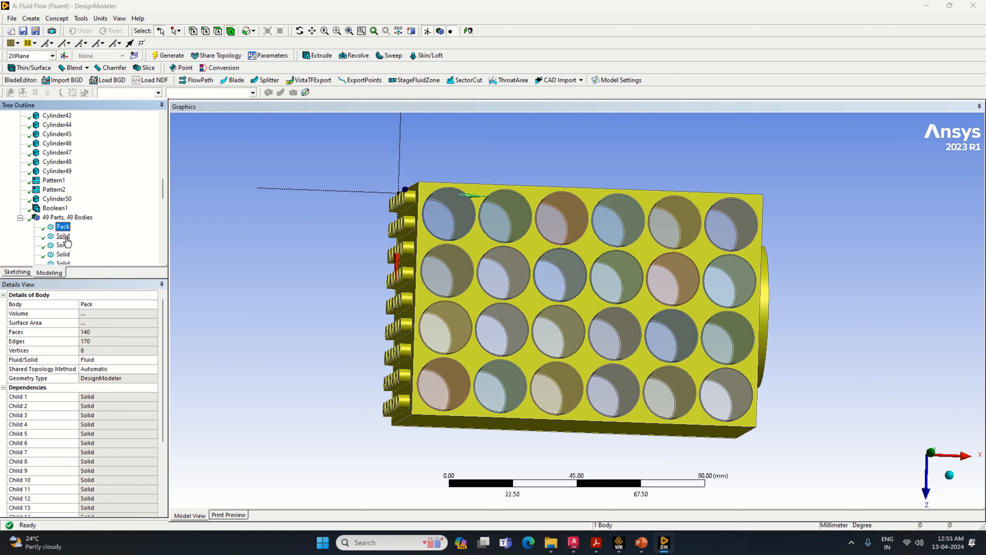
- Select all 24 hollow cylindrical shells surrounding the cells and group them with Form New Part
left_click(66, 237)
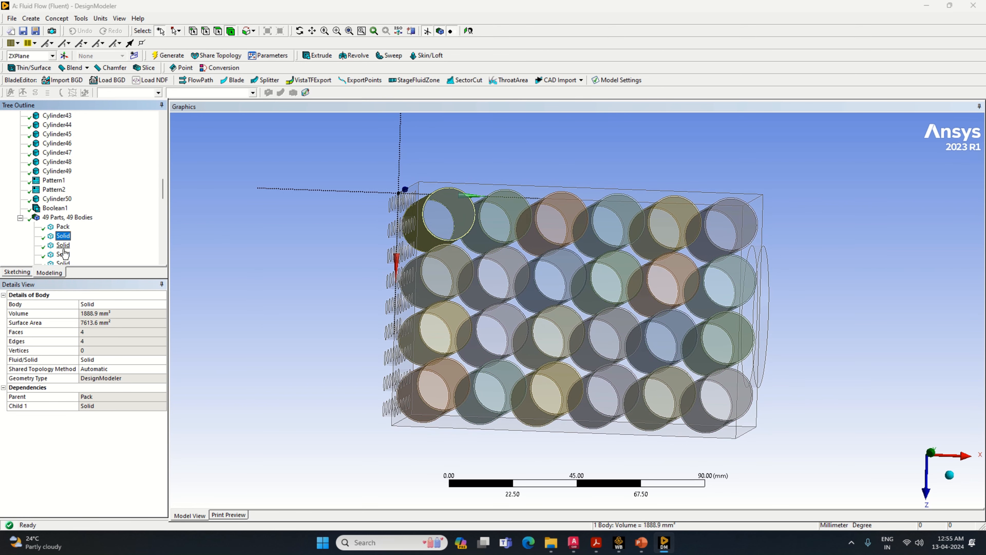
left_click(65, 245, "ctrl")
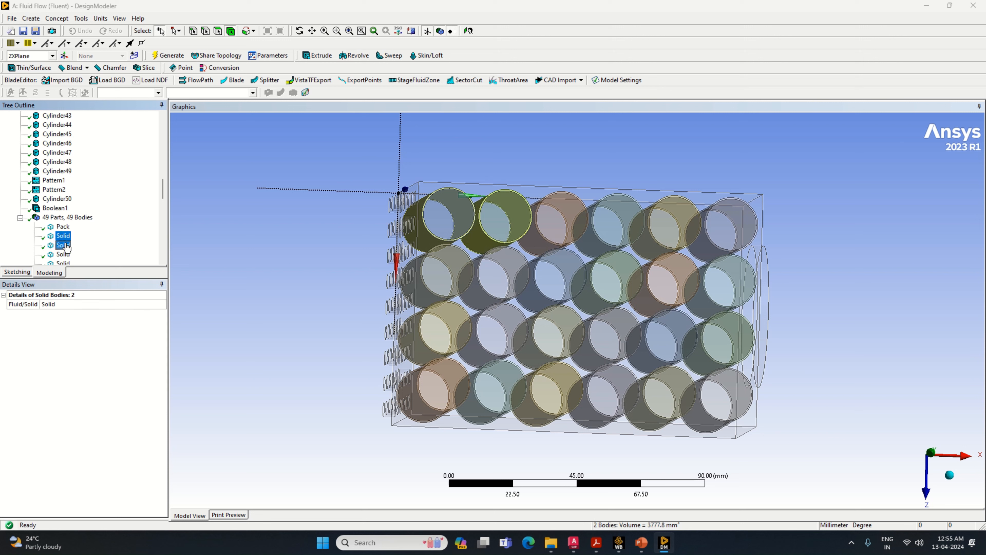
left_click(66, 254, "ctrl")
scroll(85, 248, "down", 1)
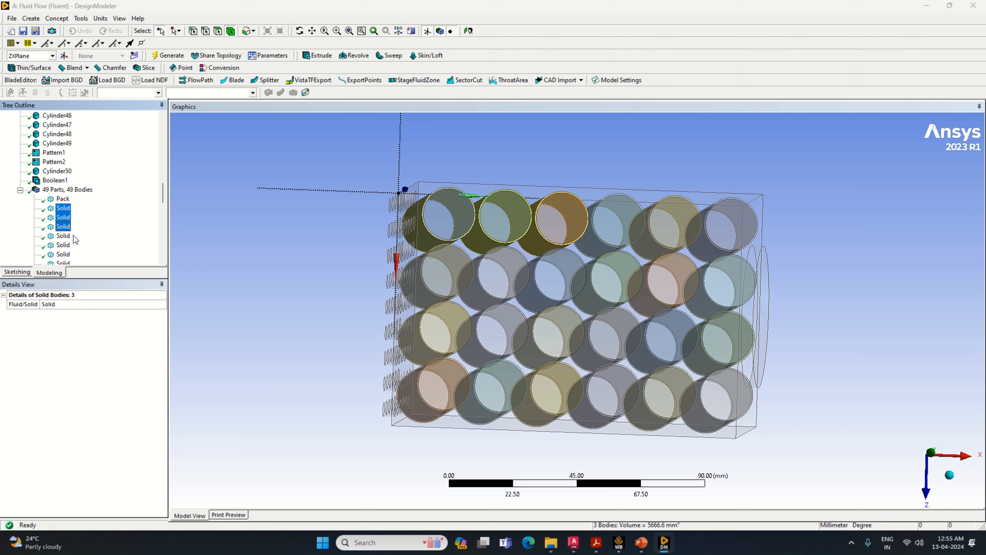
left_click(73, 236, "ctrl")
left_click(70, 245, "ctrl")
scroll(70, 245, "down", 2)
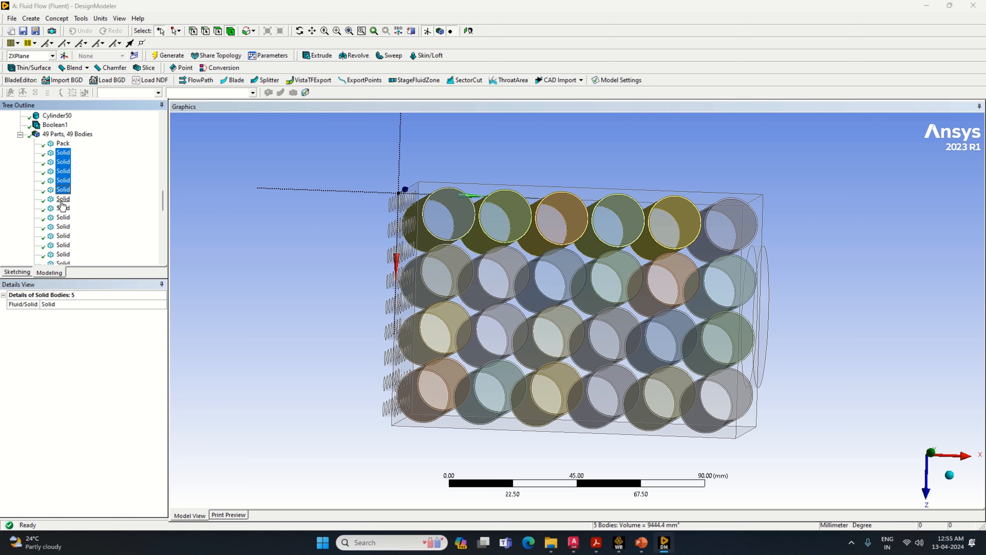
left_click(63, 198, "ctrl")
left_click(64, 208, "ctrl")
left_click(64, 218, "ctrl")
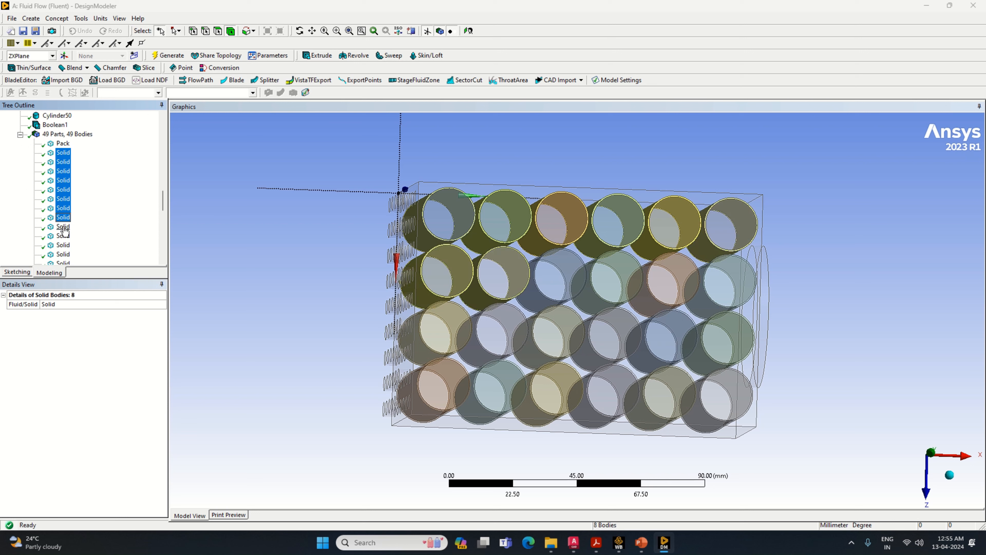
left_click(63, 226, "ctrl")
left_click(64, 236, "ctrl")
left_click(63, 245, "ctrl")
left_click(63, 255, "ctrl")
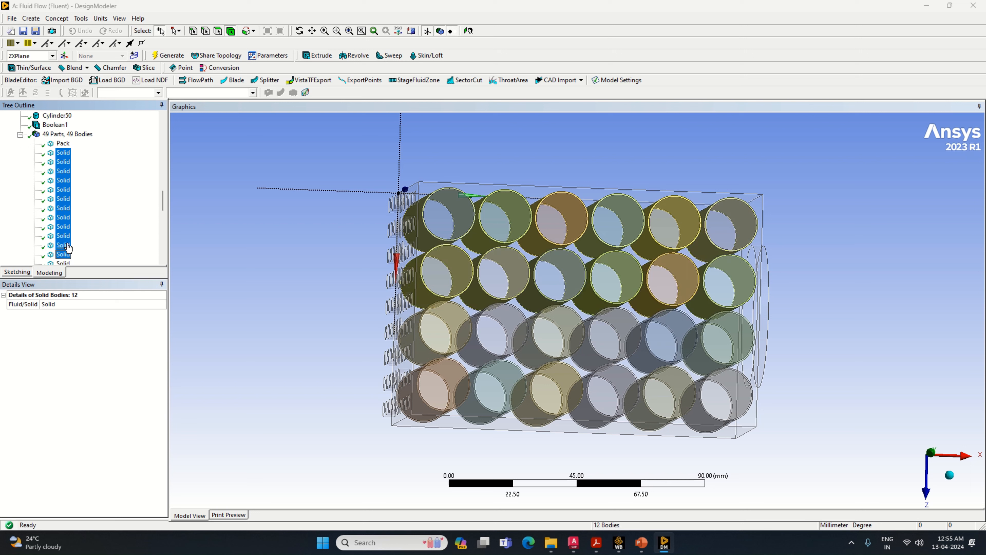
scroll(63, 257, "down", 2)
left_click(63, 218, "ctrl")
left_click(63, 227, "ctrl")
left_click(63, 236, "ctrl")
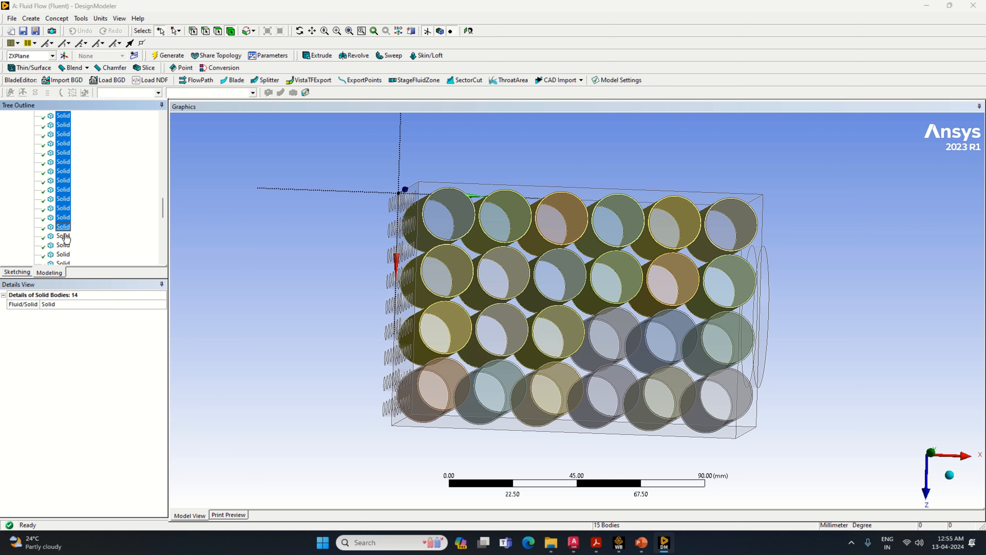
left_click(64, 245, "ctrl")
left_click(64, 255, "ctrl")
scroll(74, 249, "down", 1)
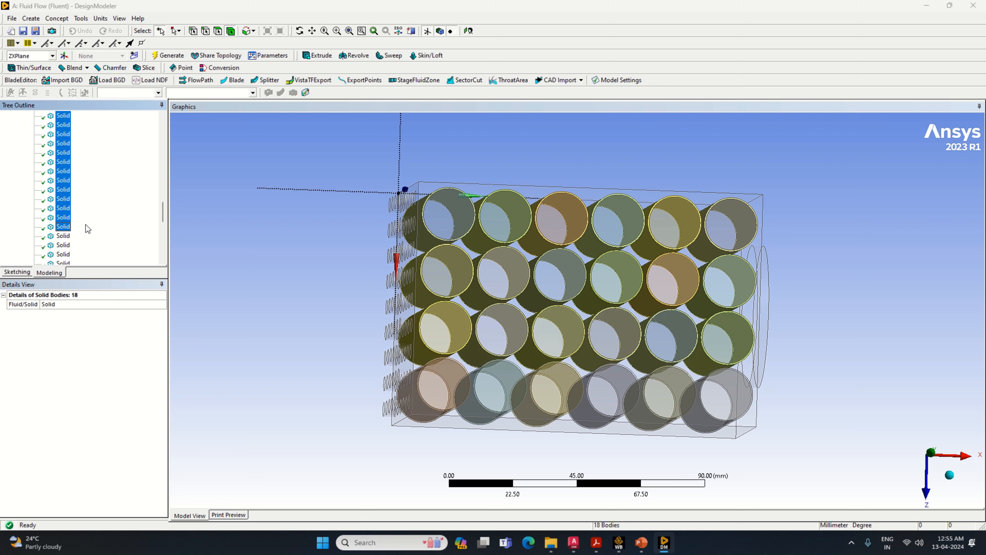
left_click(63, 245, "ctrl")
left_click(63, 254, "ctrl")
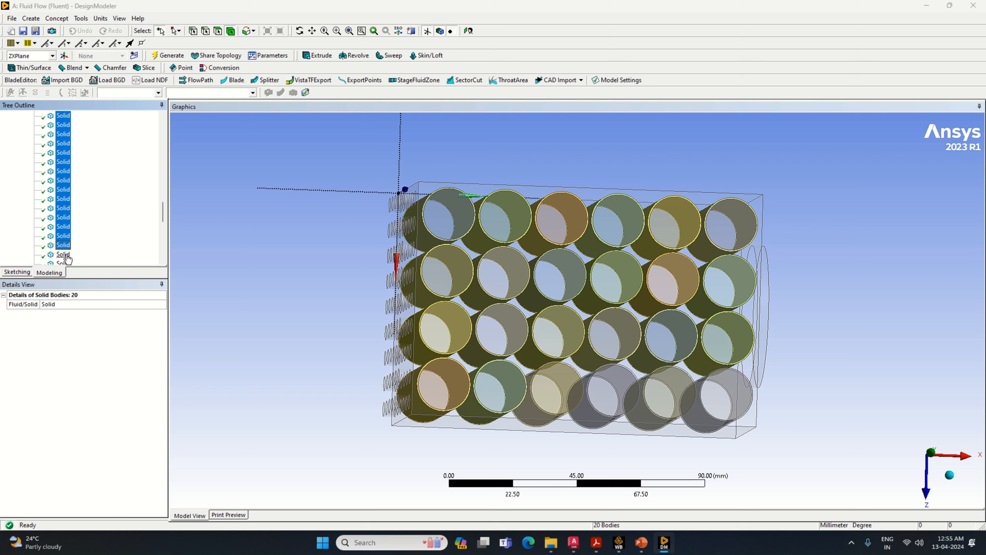
scroll(64, 252, "down", 1)
left_click(64, 254, "ctrl")
scroll(64, 249, "down", 3)
left_click(63, 181, "ctrl")
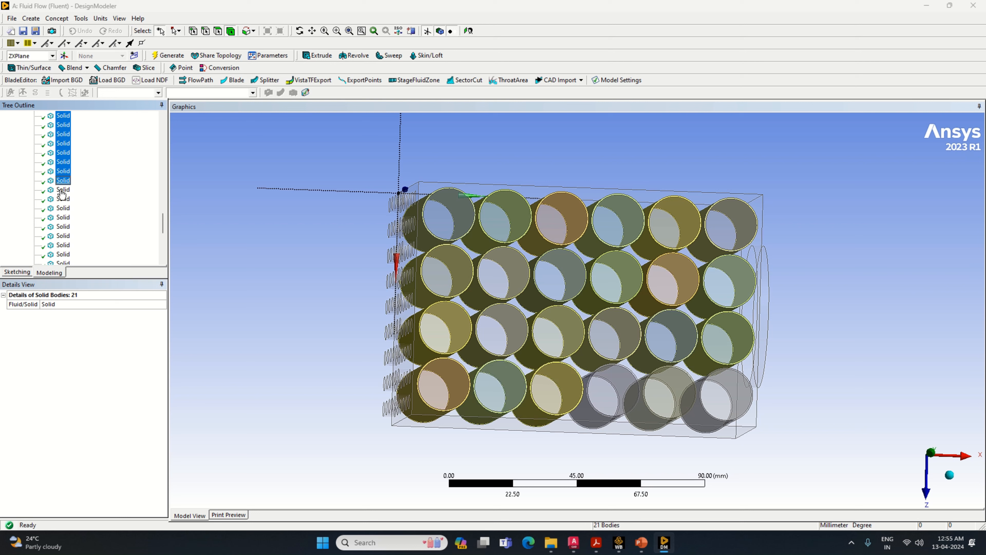
left_click(64, 189, "ctrl")
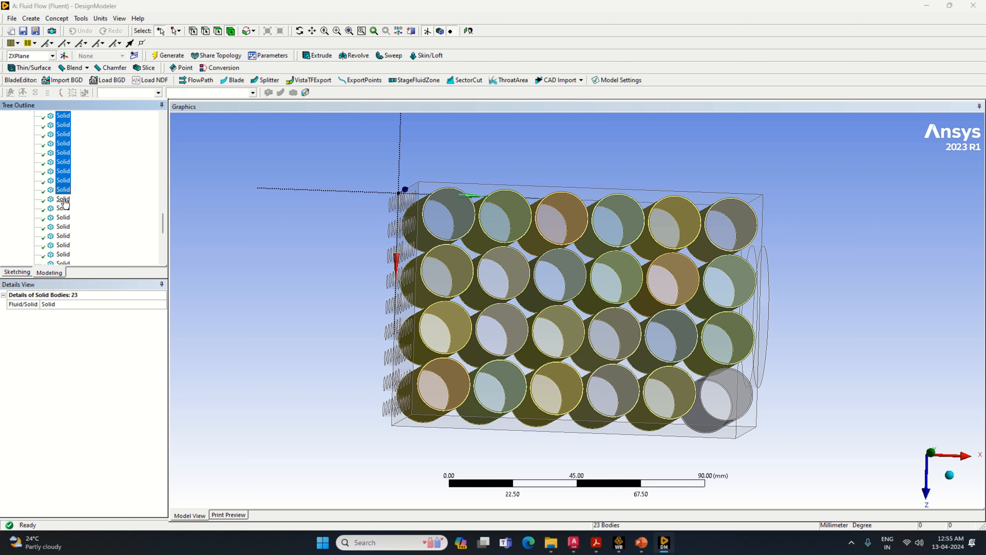
left_click(63, 199, "ctrl")
right_click(63, 173)
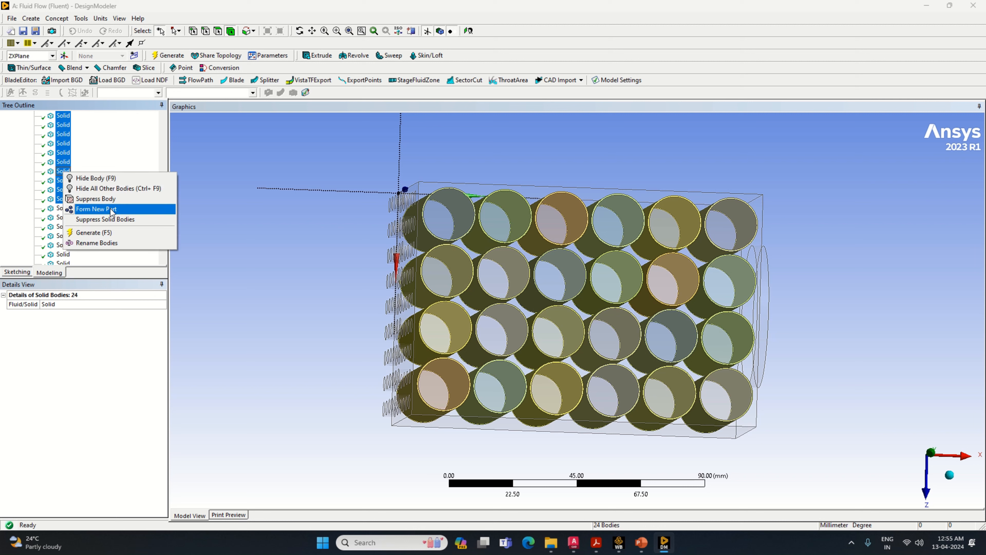
left_click(112, 211)
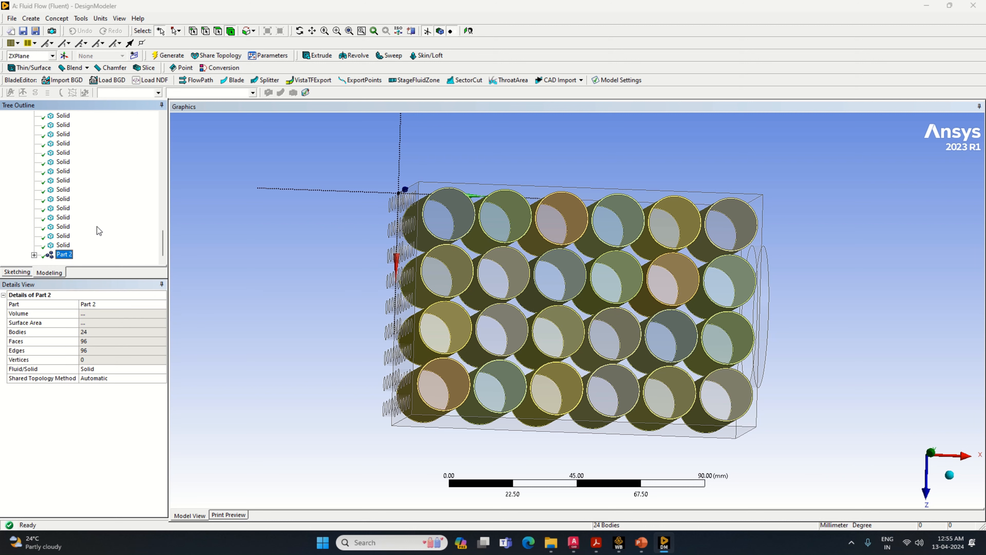
- Select the 24 remaining solid cell cylinders inside the shells and group them with Form New Part
scroll(83, 215, "up", 6)
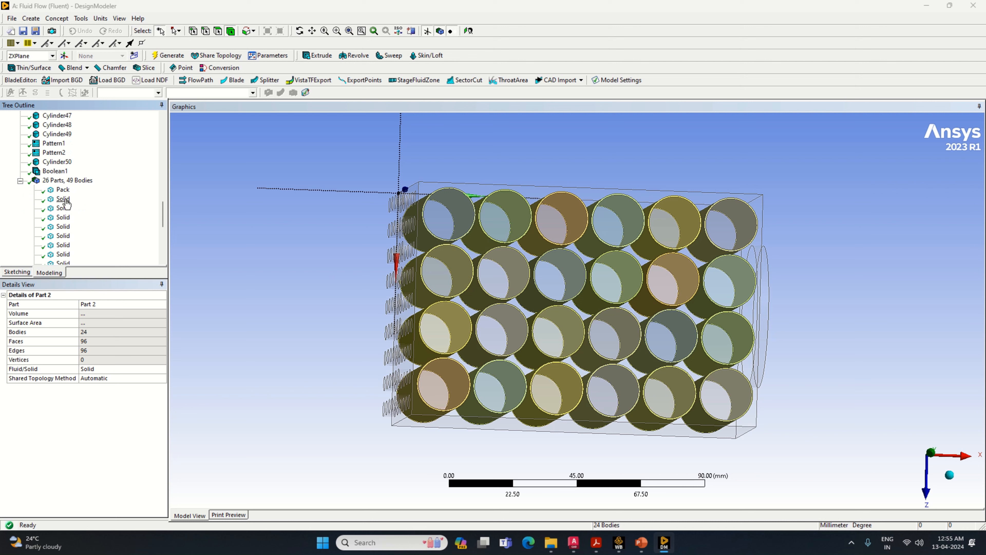
left_click(63, 199)
left_click(63, 208, "ctrl")
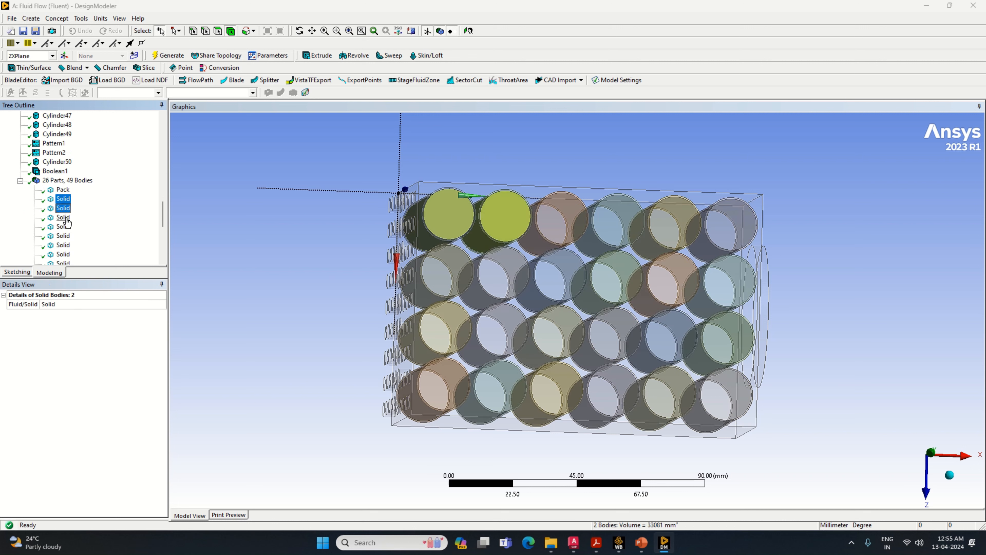
left_click(63, 217, "ctrl")
left_click(63, 226, "ctrl")
left_click(63, 235, "ctrl")
left_click(63, 245, "ctrl")
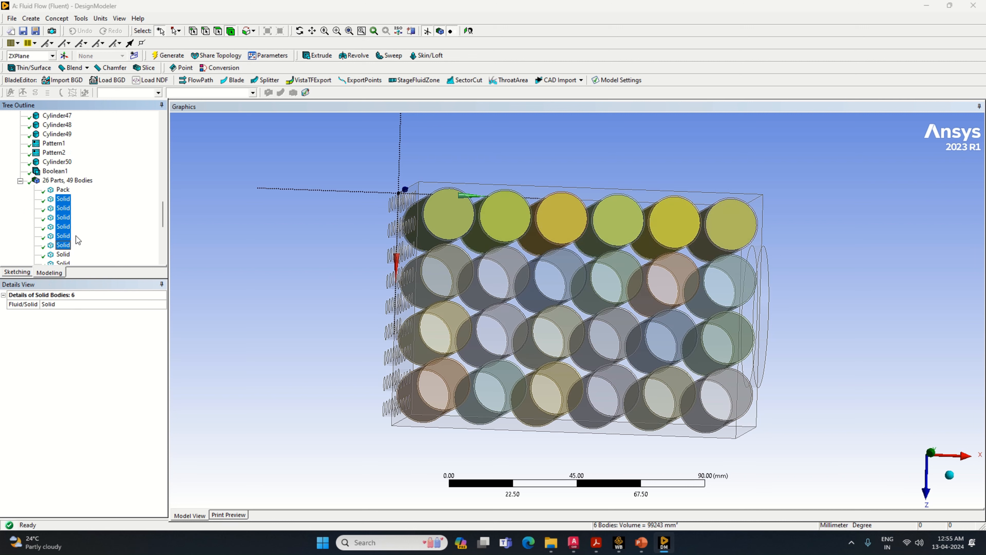
scroll(64, 233, "down", 2)
left_click(63, 199, "ctrl")
left_click(63, 208, "ctrl")
left_click(63, 217, "ctrl")
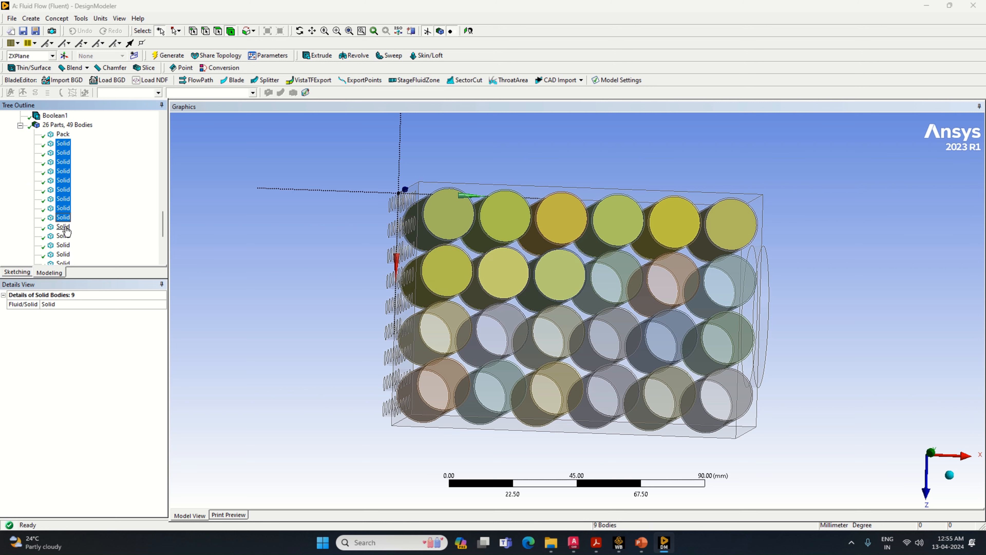
left_click(63, 227, "ctrl")
left_click(63, 236, "ctrl")
left_click(63, 245, "ctrl")
left_click(63, 254, "ctrl")
scroll(64, 233, "down", 3)
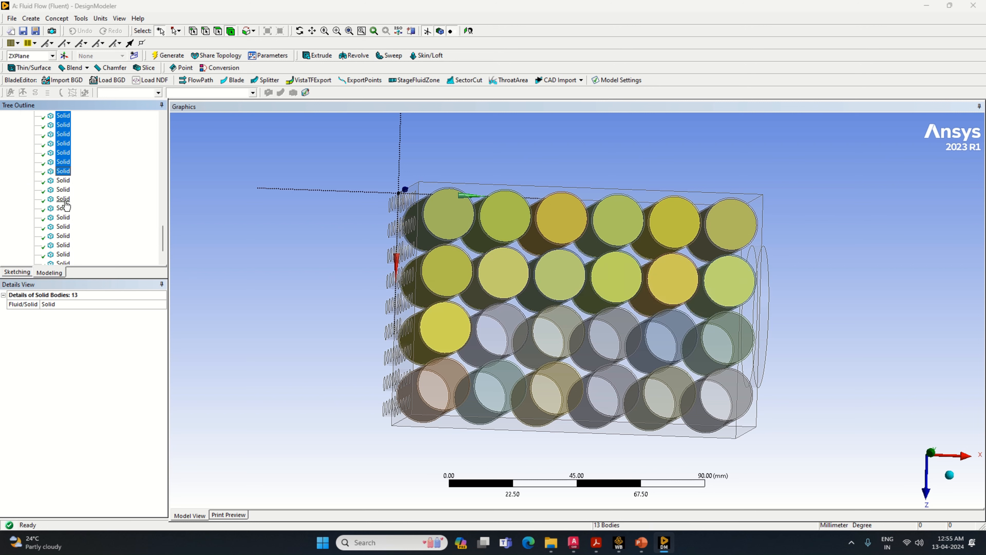
left_click(63, 180, "ctrl")
left_click(63, 189, "ctrl")
left_click(63, 199, "ctrl")
left_click(64, 209, "ctrl")
left_click(63, 217, "ctrl")
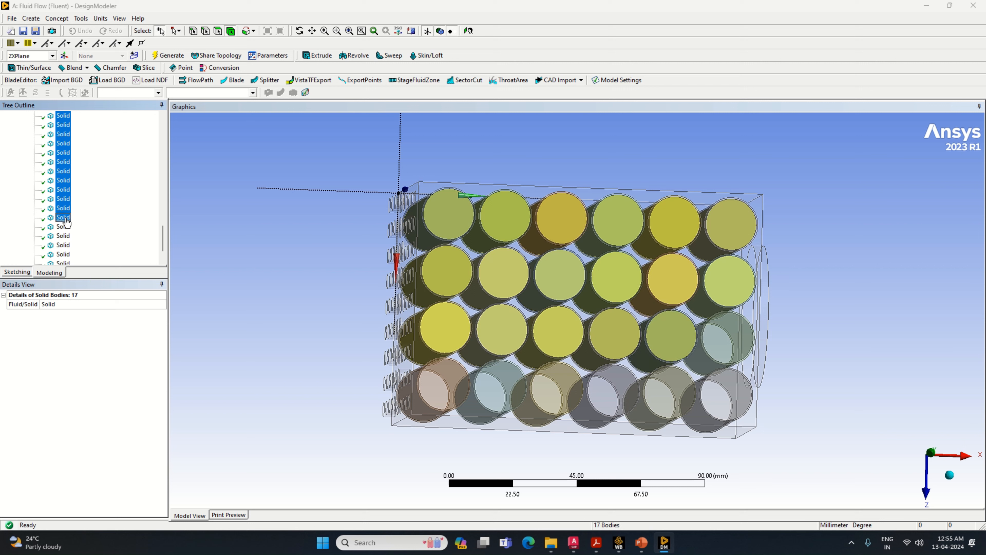
left_click(63, 227, "ctrl")
left_click(63, 236, "ctrl")
left_click(64, 245, "ctrl")
scroll(74, 232, "down", 1)
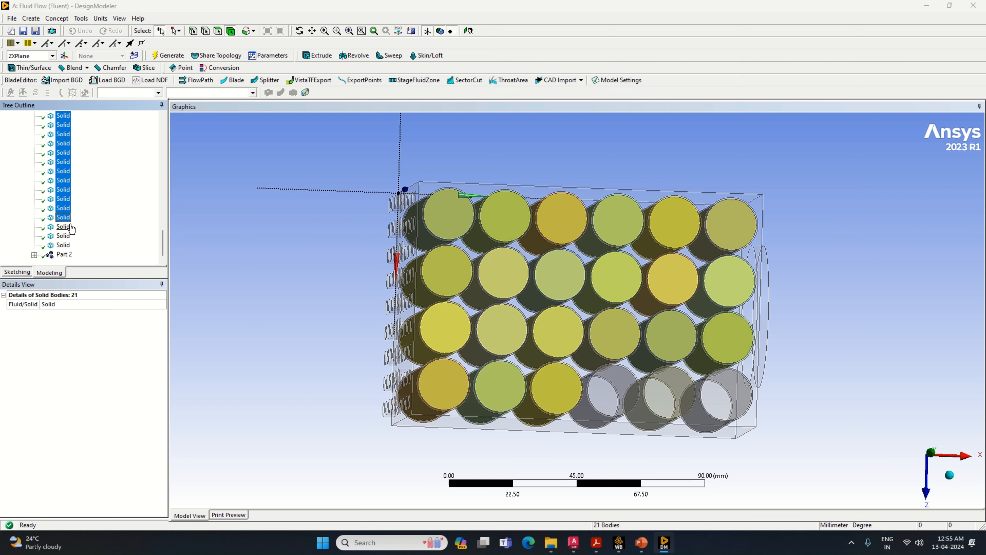
left_click(65, 227, "ctrl")
left_click(65, 236, "ctrl")
left_click(65, 246, "ctrl")
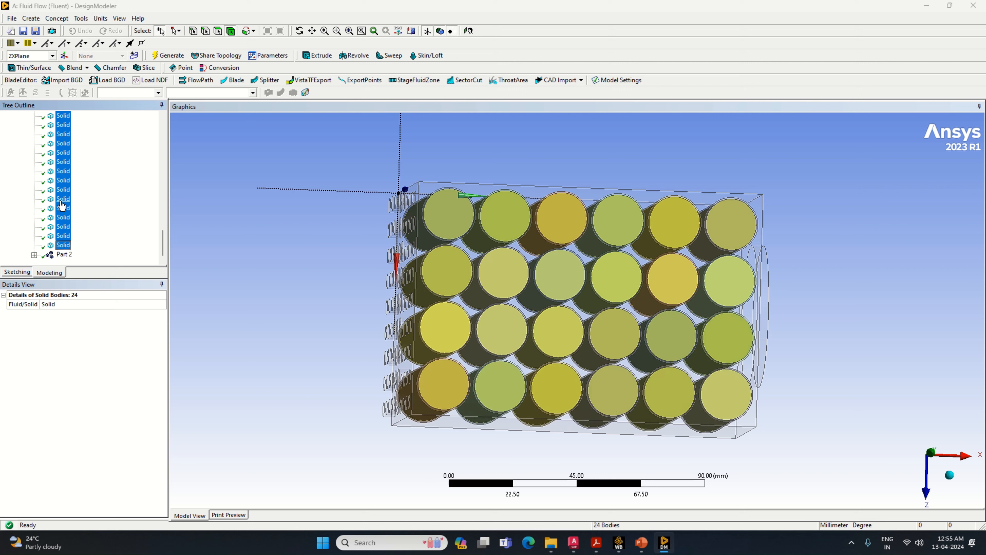
right_click(63, 191)
left_click(95, 229)
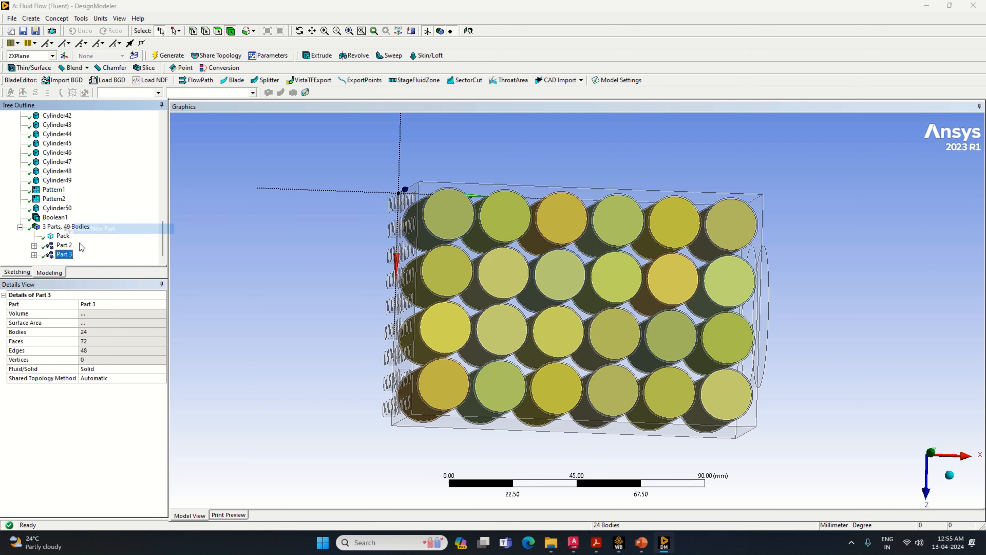
- Rename the part containing the 24 inner solid cylinders as Cell
right_click(70, 254)
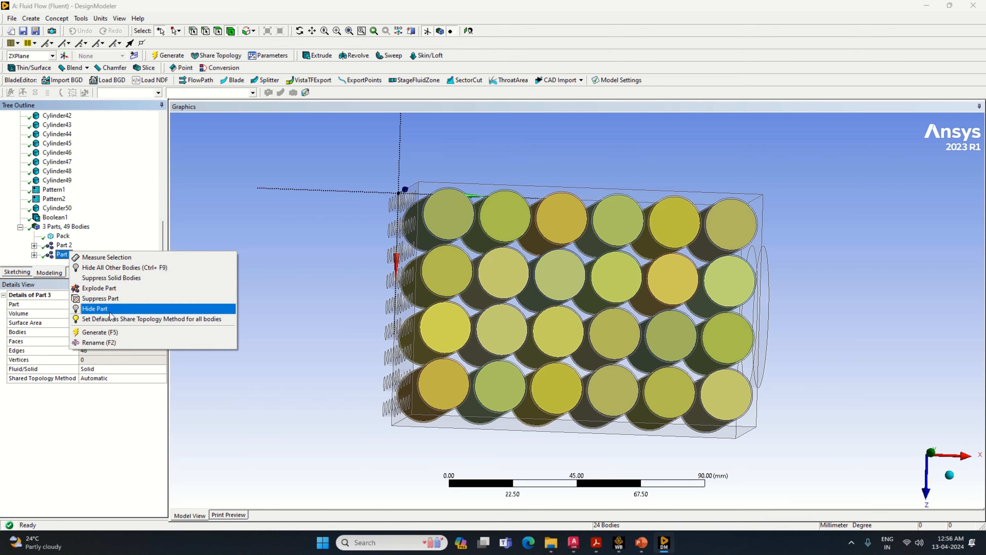
left_click(111, 343)
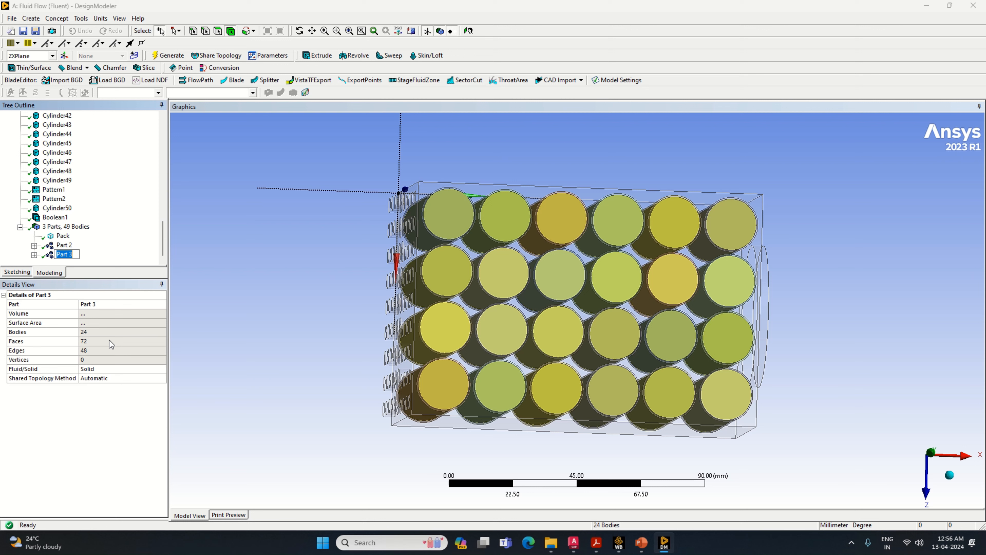
type("Cell")
key("Return")
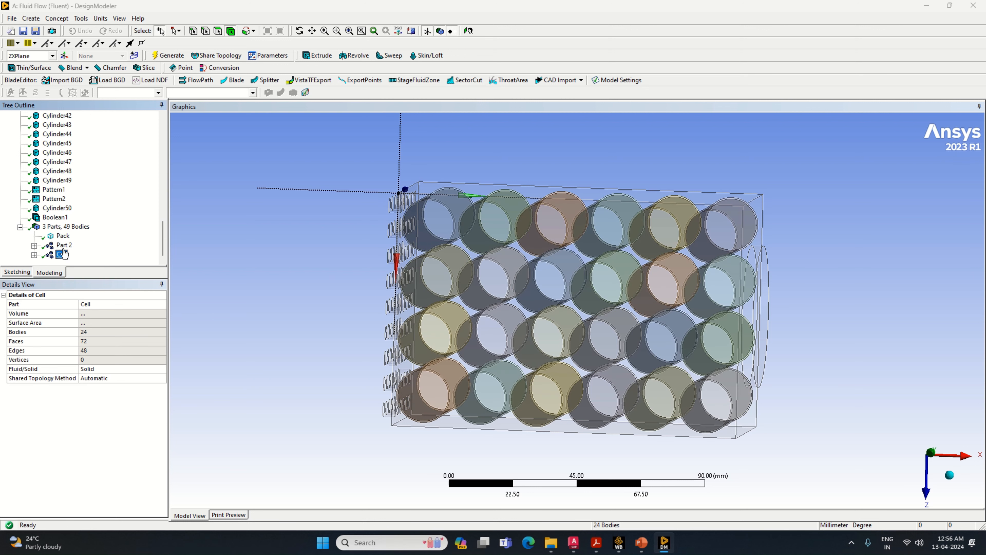
- Rename the part containing the 24 hollow shells as Casing
left_click(64, 244)
right_click(64, 245)
left_click(112, 336)
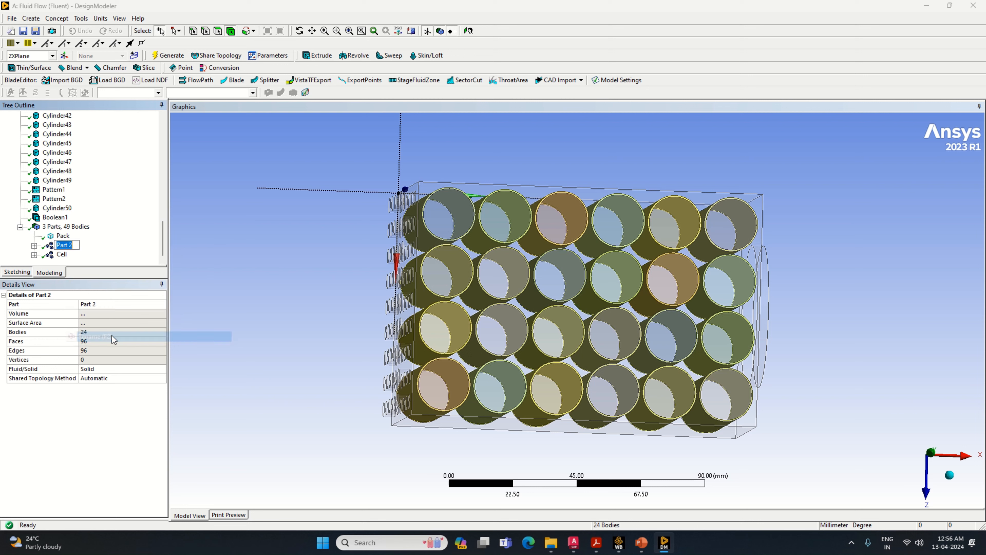
type("Casing")
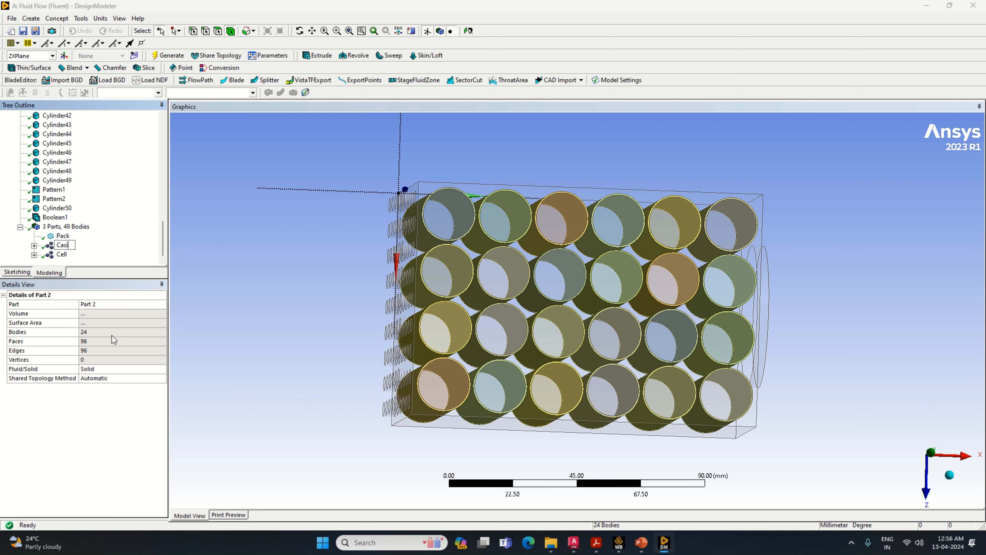
key("Return")
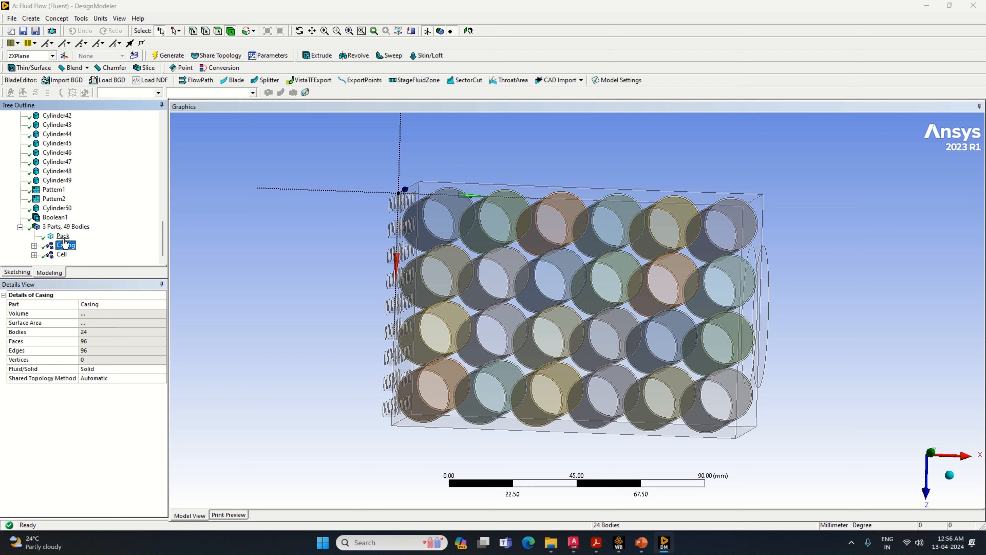
- Expand the Casing part, copy its name and rename its first body as Casing
left_click(35, 246)
left_click(101, 305)
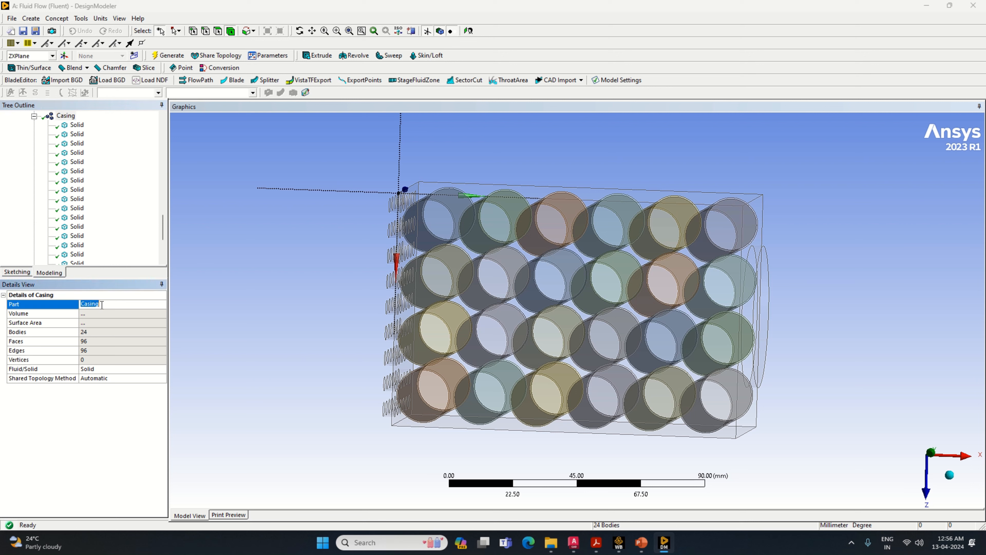
right_click(101, 305)
left_click(142, 340)
left_click(76, 125)
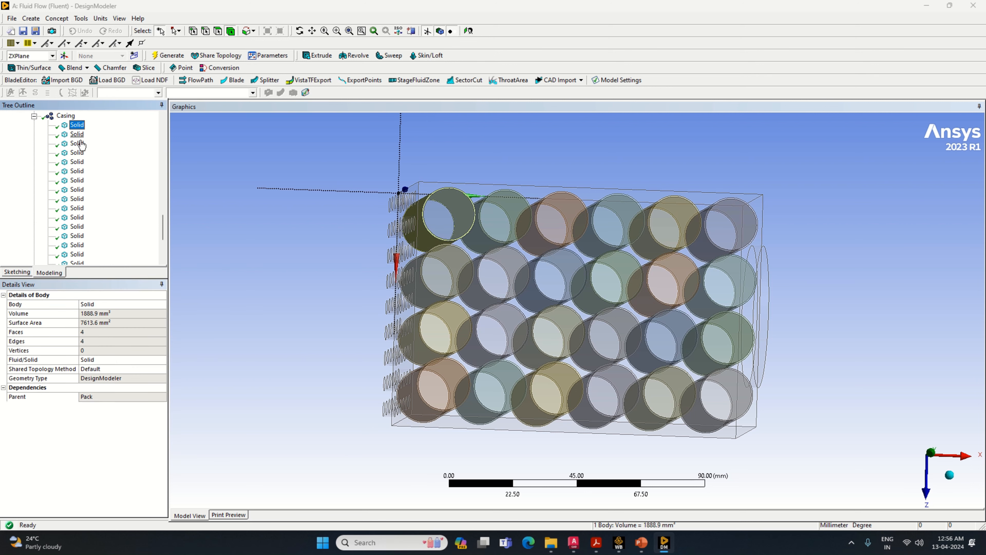
left_click(110, 304)
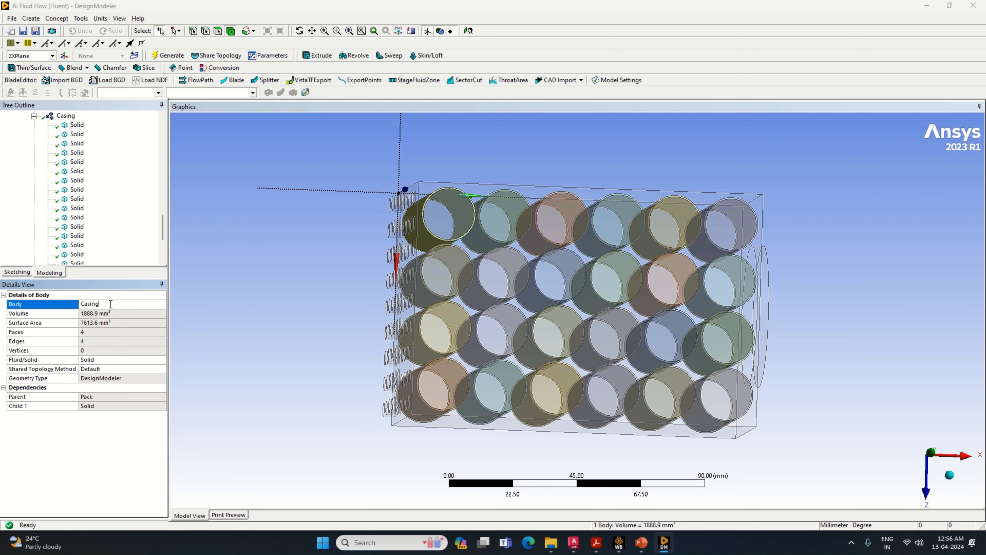
key("Return")
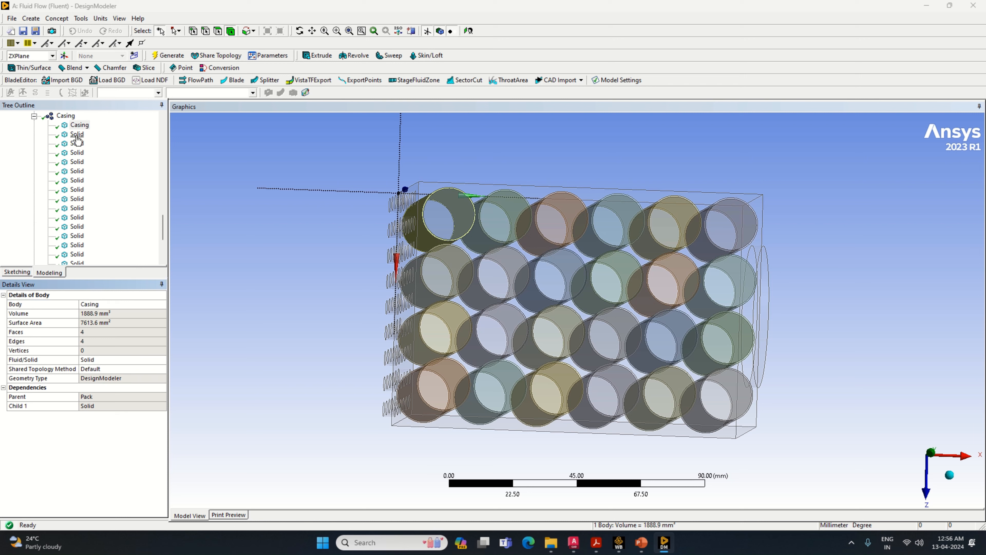
- Rename the second and third bodies of the Casing part, in the top row of shells, as Casing
left_click(77, 133)
left_click(95, 303)
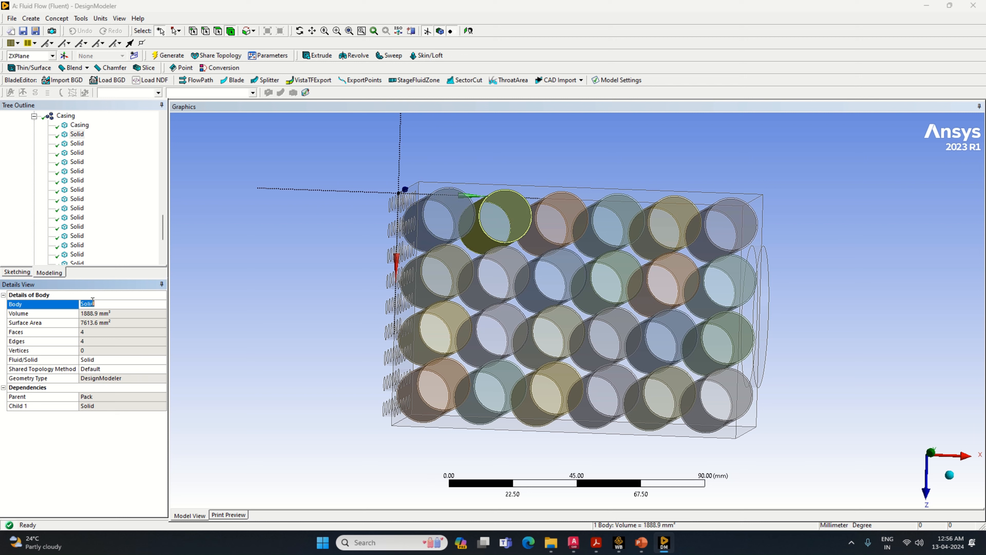
type("Casing")
key("Return")
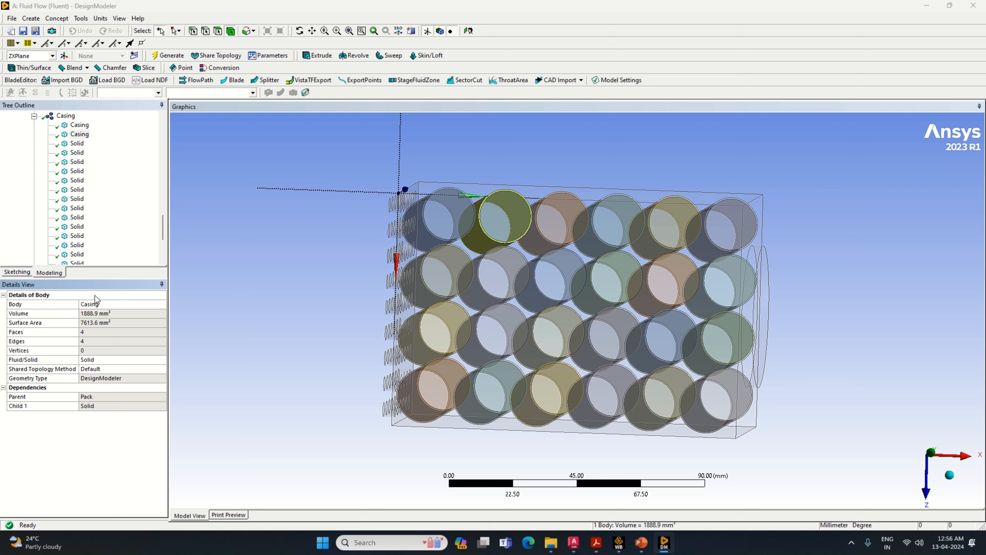
left_click(83, 144)
left_click(95, 303)
type("Casing")
key("Return")
- Rename the fourth, fifth and sixth bodies of the Casing part, completing the top row of shells, as Casing
left_click(76, 153)
left_click(125, 303)
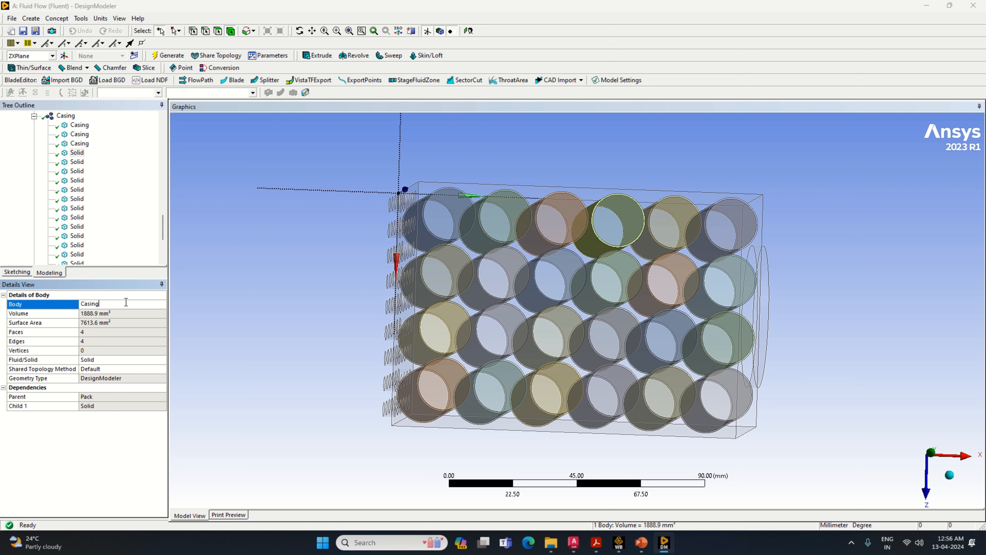
type("Casing")
key("Return")
left_click(77, 161)
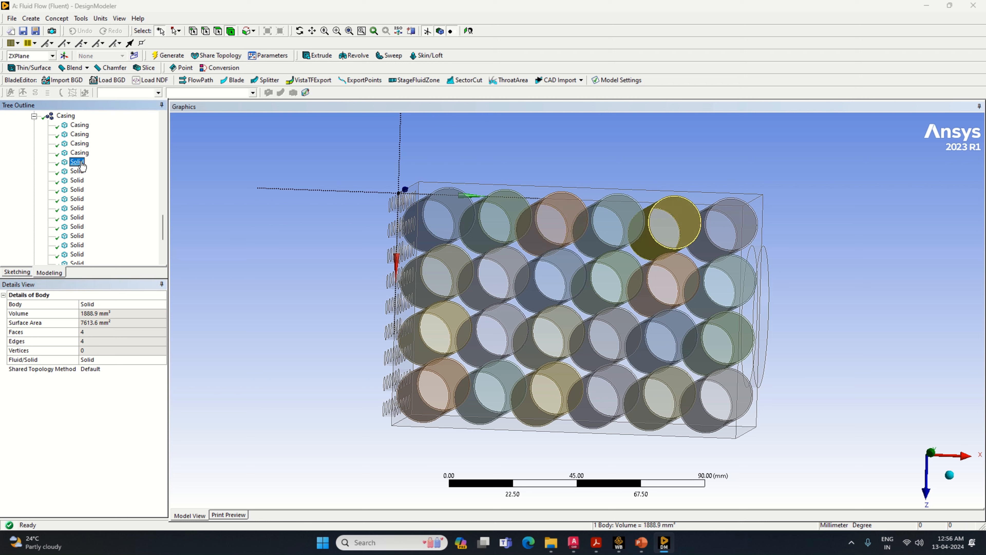
left_click(99, 303)
type("Casing")
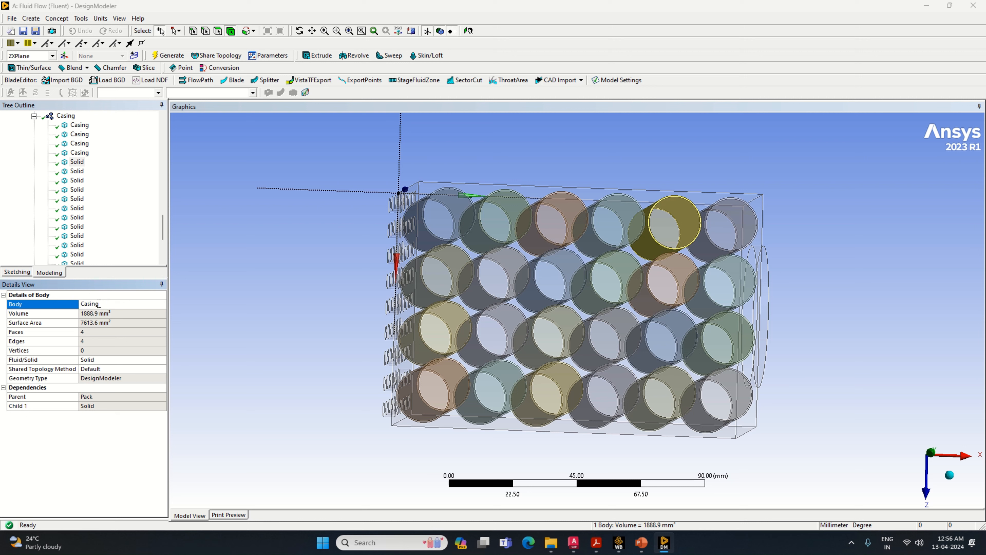
key("Return")
left_click(76, 171)
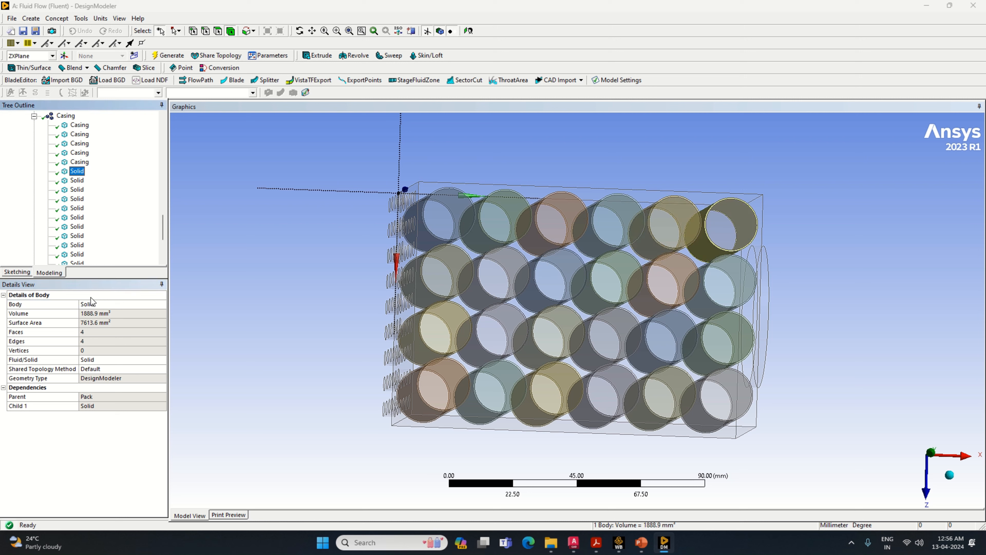
left_click(98, 304)
key("Return")
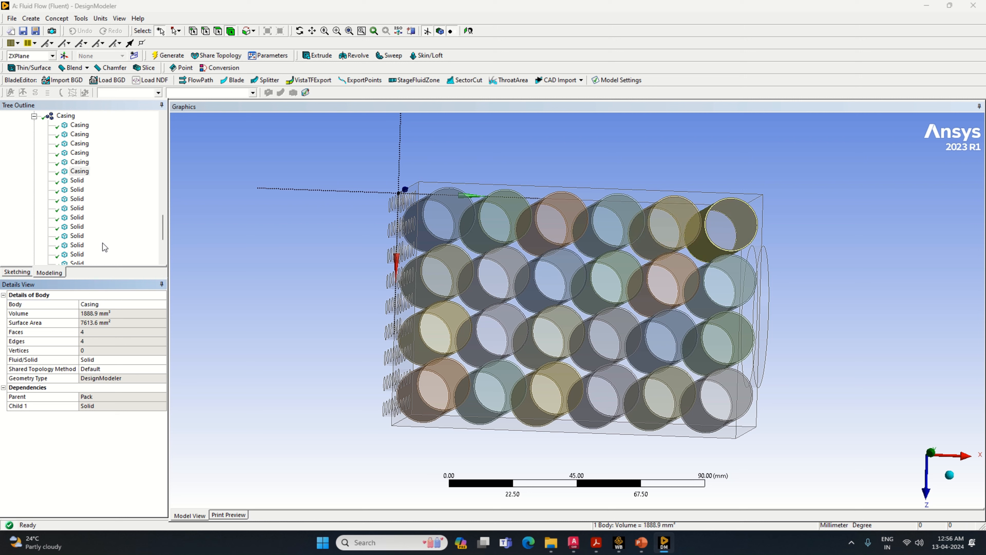
- Rename the seventh to ninth bodies of the Casing part, the first three shells of the second row, as Casing
left_click(76, 181)
left_click(125, 303)
type("Casing")
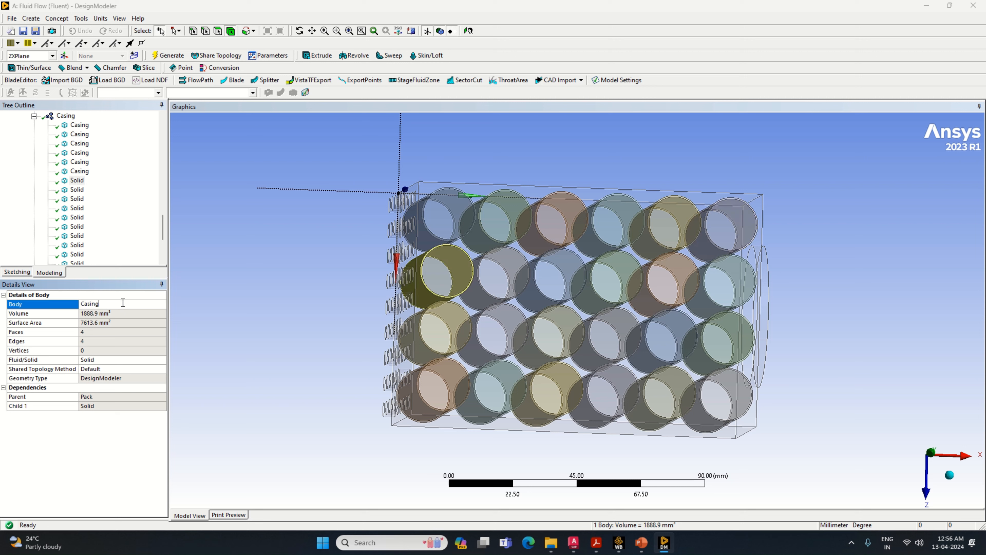
key("Return")
left_click(77, 190)
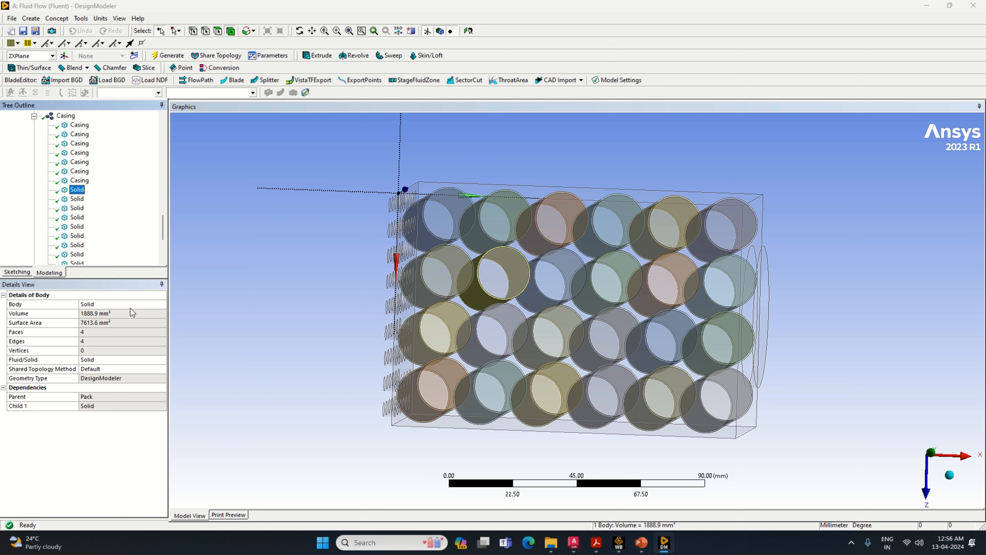
left_click(124, 304)
type("Casing")
key("Return")
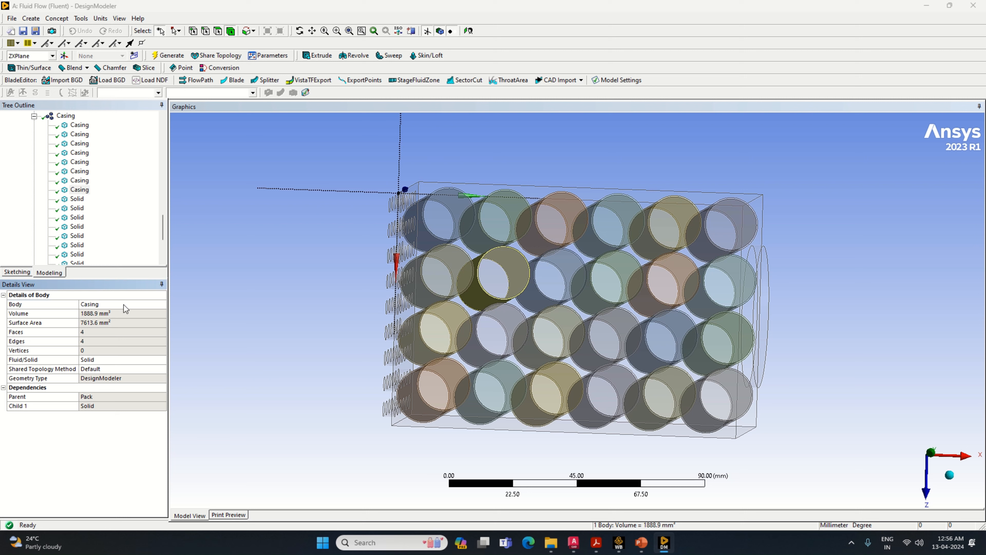
left_click(77, 200)
left_click(100, 304)
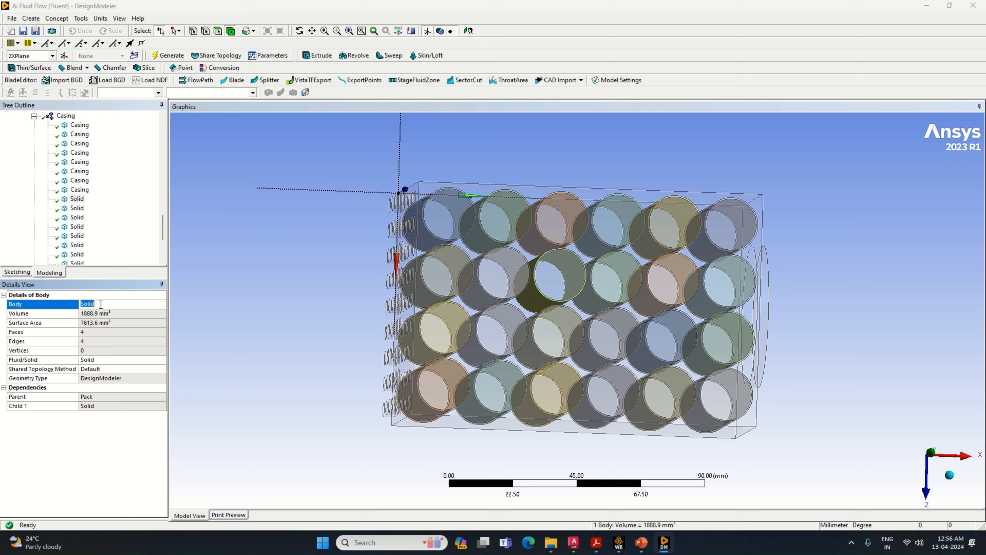
type("Casing")
key("Return")
- Rename the tenth to twelfth bodies of the Casing part, the last three shells of the second row, as Casing
left_click(77, 208)
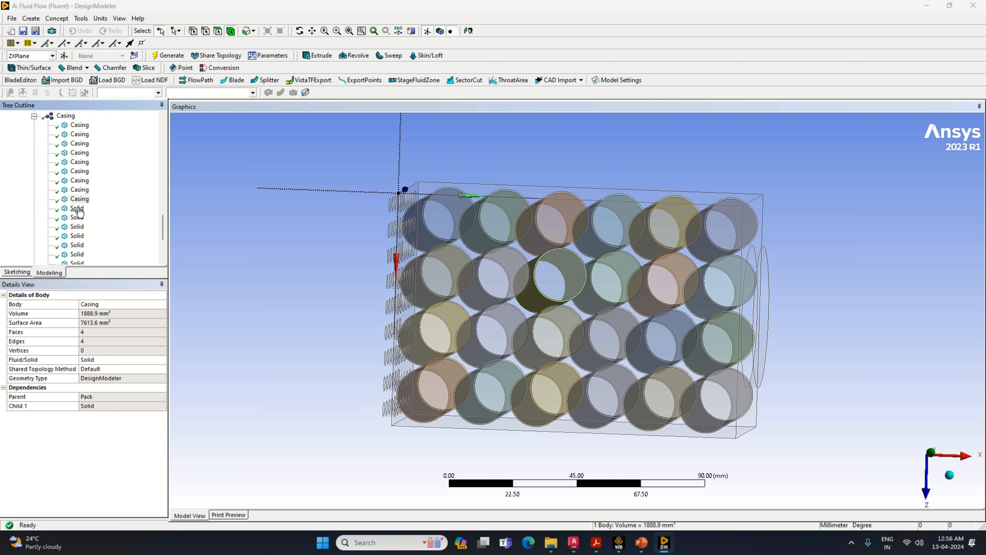
left_click(120, 304)
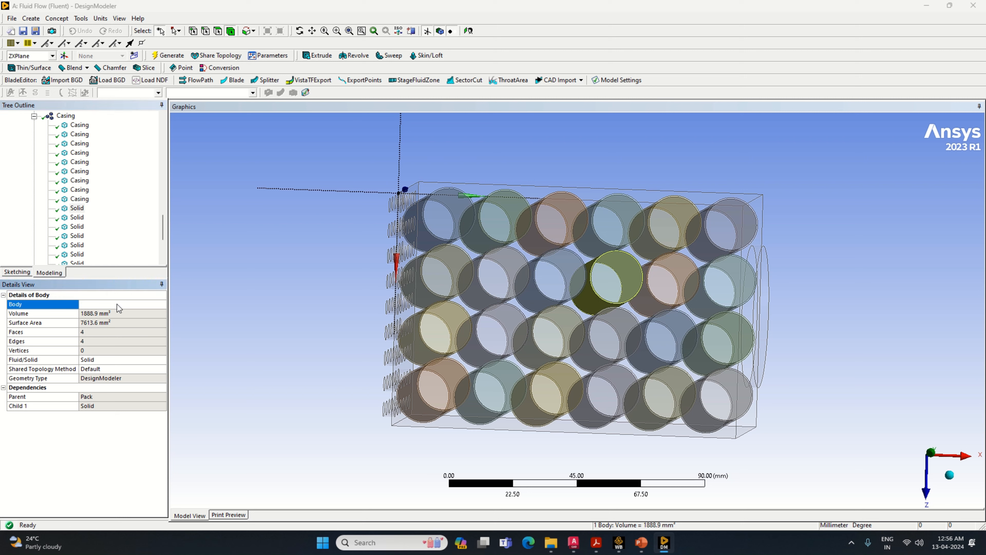
type("Casing")
key("Return")
left_click(77, 218)
left_click(132, 304)
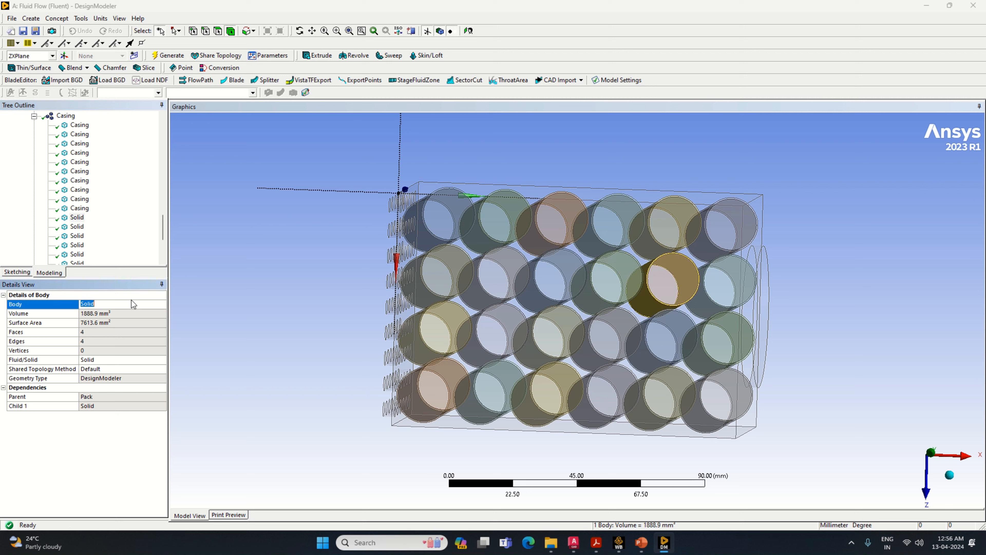
key("Return")
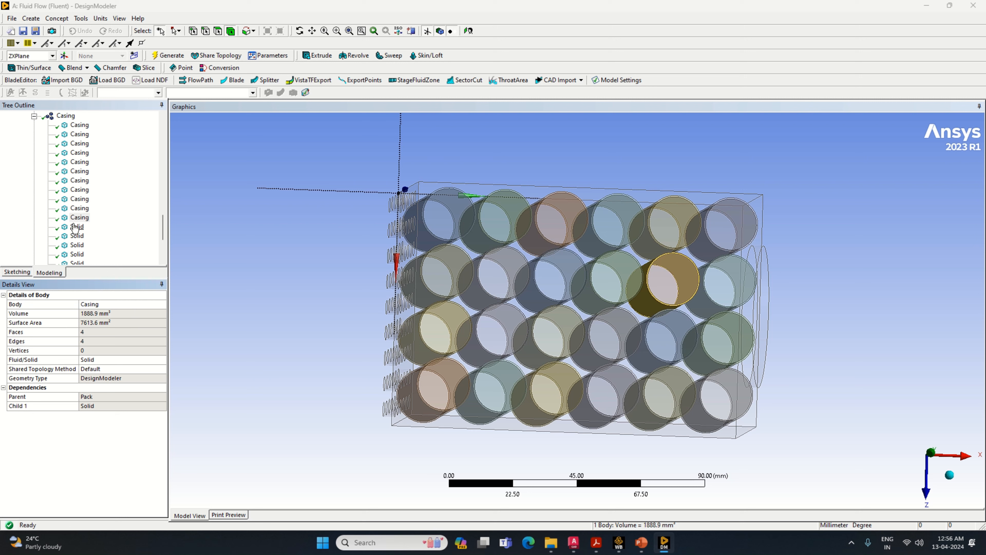
left_click(73, 227)
left_click(109, 304)
type("Casing")
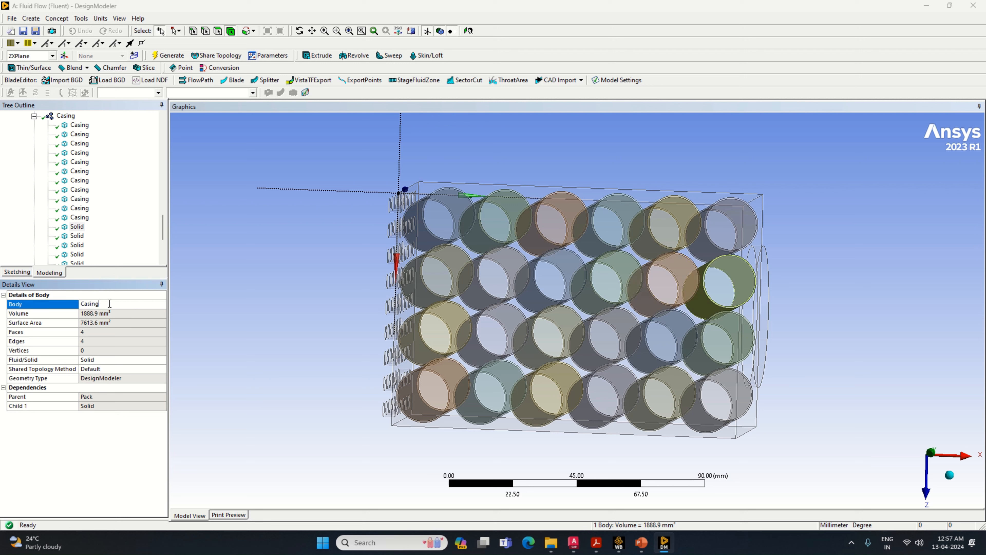
key("Return")
- Rename the 13th to 15th bodies of the Casing part, the first three shells of the third row, as Casing
left_click(77, 236)
left_click(99, 304)
type("Casing")
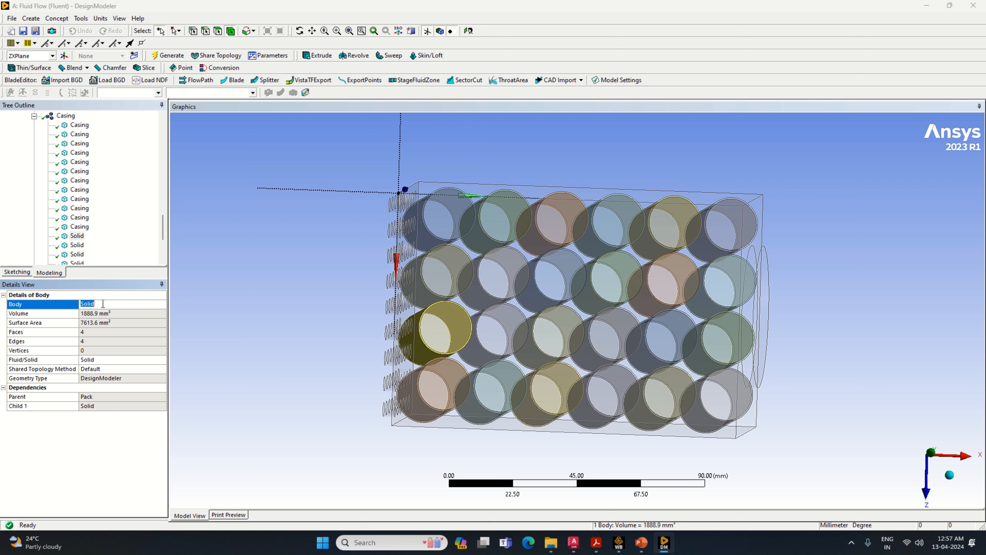
key("Return")
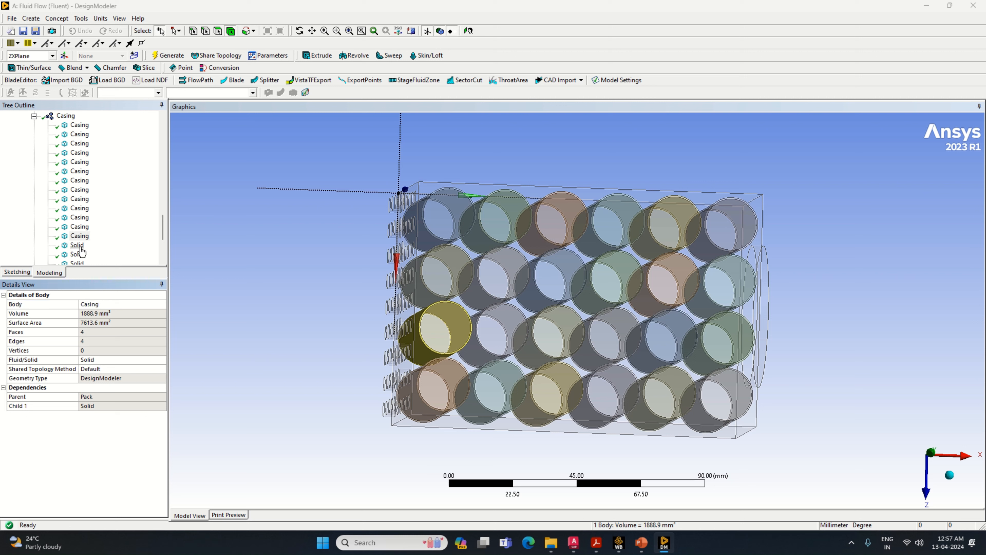
left_click(77, 245)
left_click(110, 304)
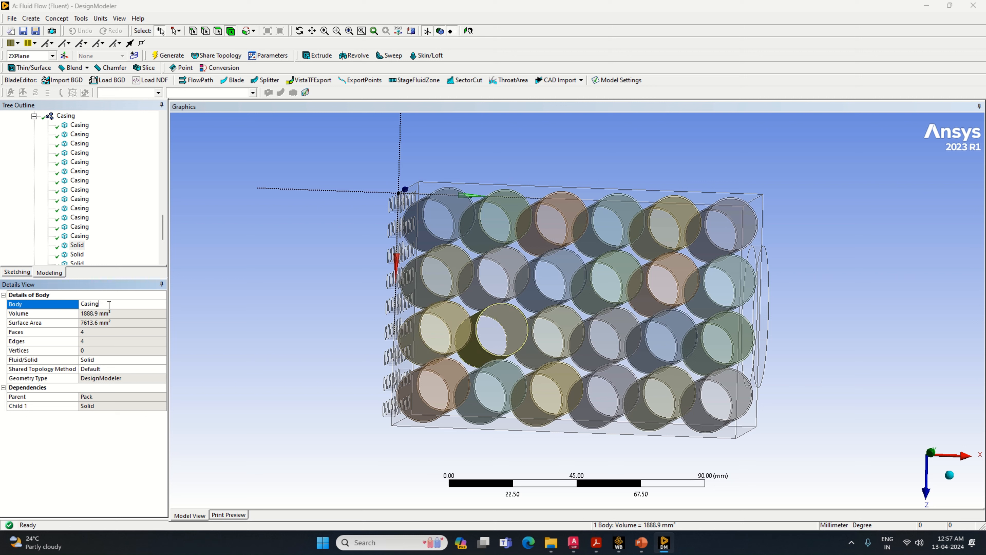
type("Casing")
key("Return")
left_click(77, 254)
left_click(104, 304)
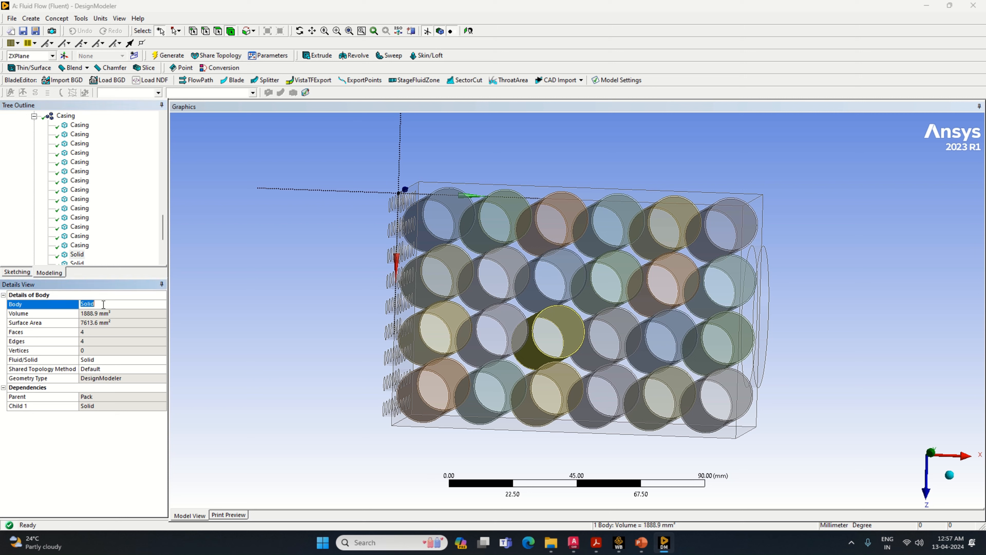
type("Casing")
key("Return")
- Rename the 16th to 18th bodies of the Casing part, the last three shells of the third row, as Casing
scroll(96, 219, "down", 2)
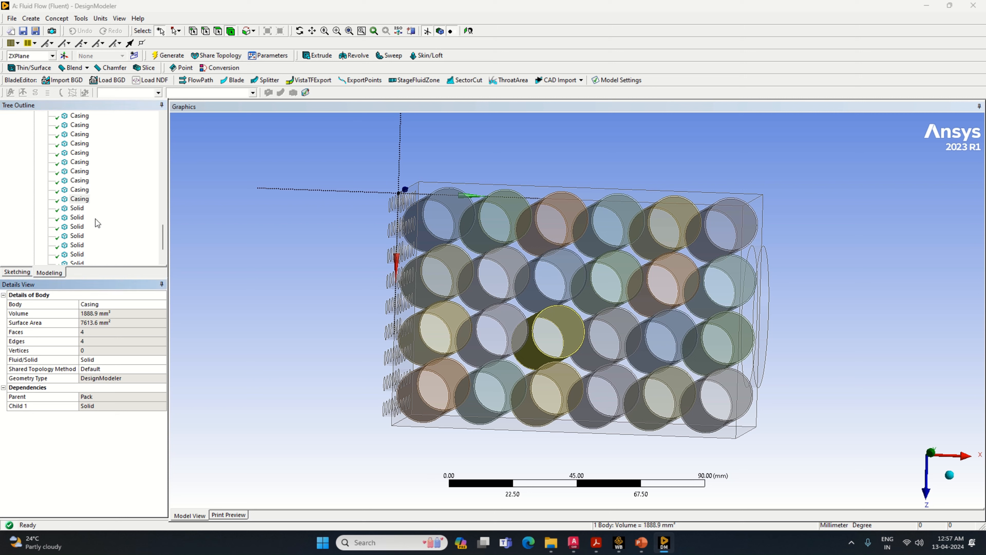
left_click(77, 208)
left_click(104, 304)
type("Casing")
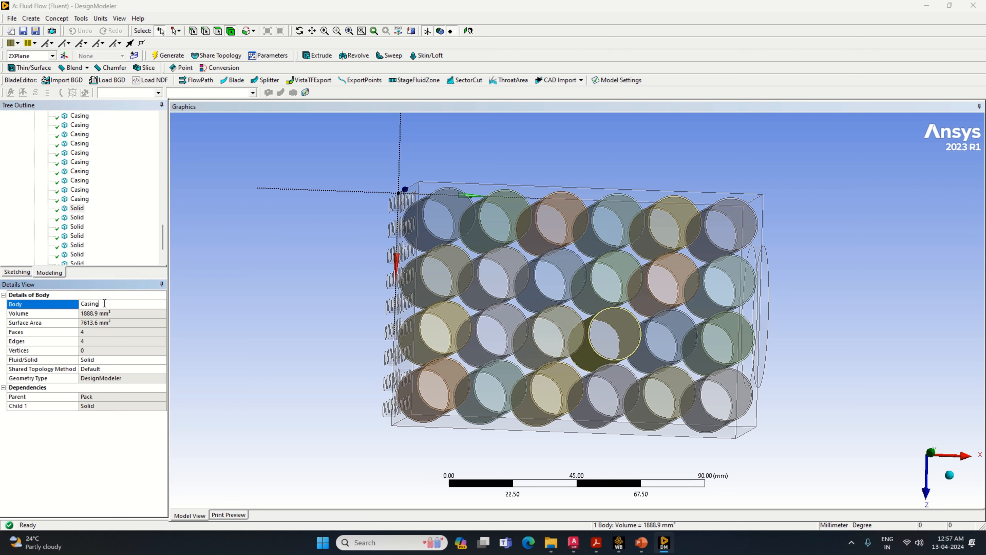
key("Return")
left_click(77, 217)
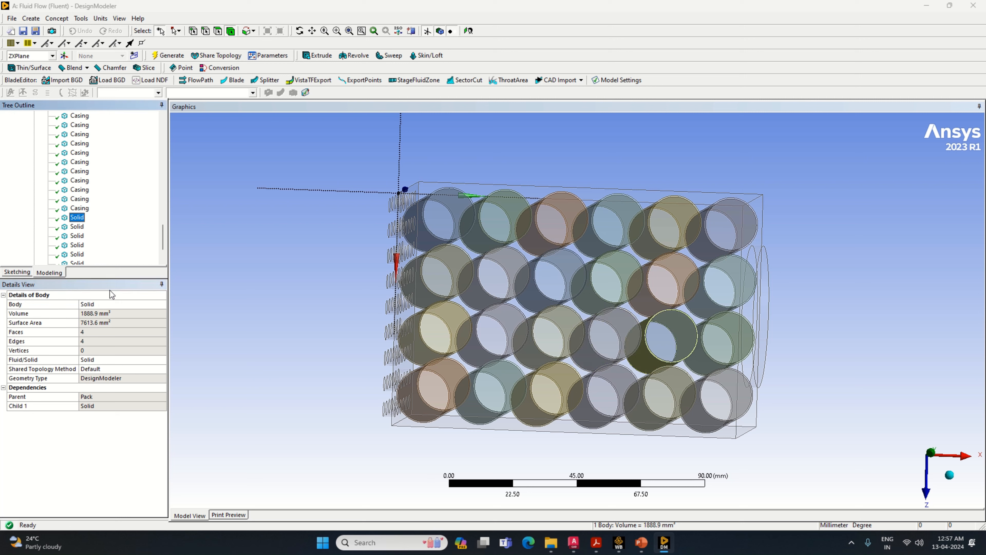
left_click(104, 304)
type("Casing")
key("Return")
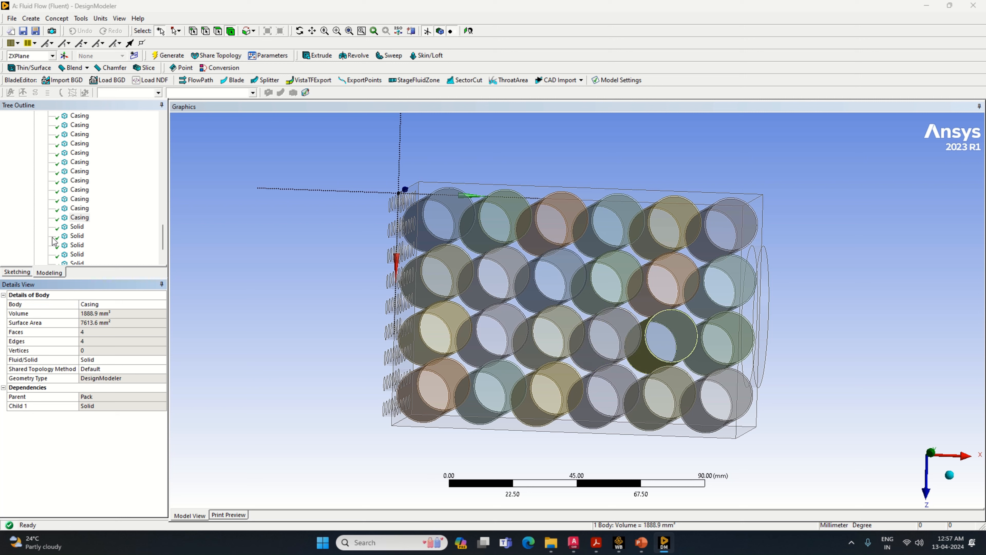
left_click(77, 227)
left_click(137, 304)
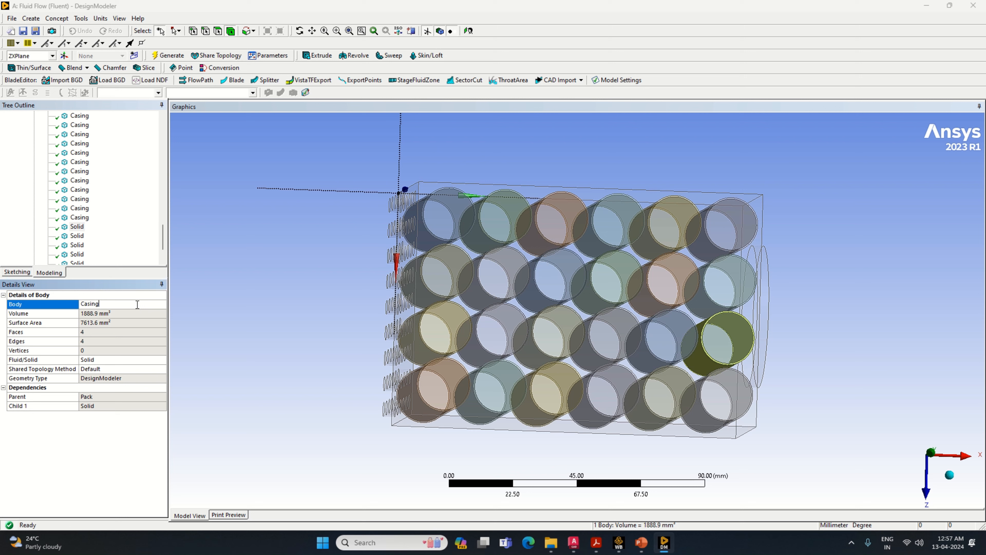
type("Casing")
key("Return")
- Rename the 19th to 21st bodies of the Casing part, the first three shells of the bottom row, as Casing
left_click(77, 235)
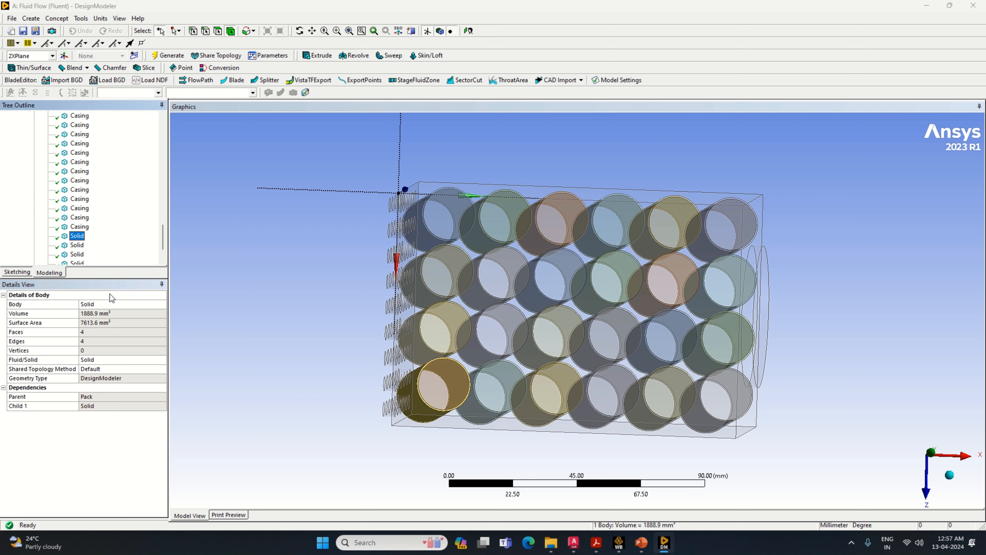
left_click(109, 304)
type("Casing")
key("Return")
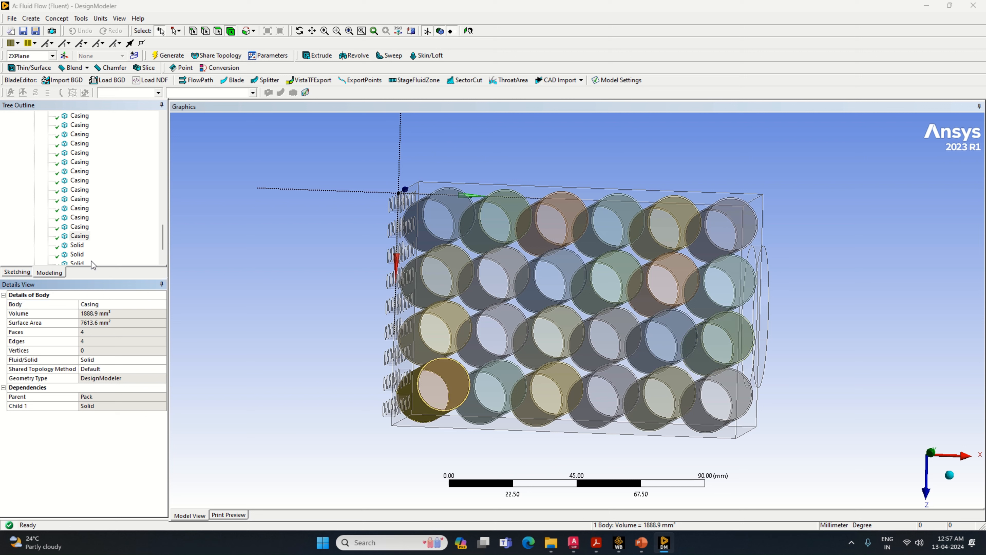
left_click(77, 245)
left_click(108, 305)
type("Casing")
key("Return")
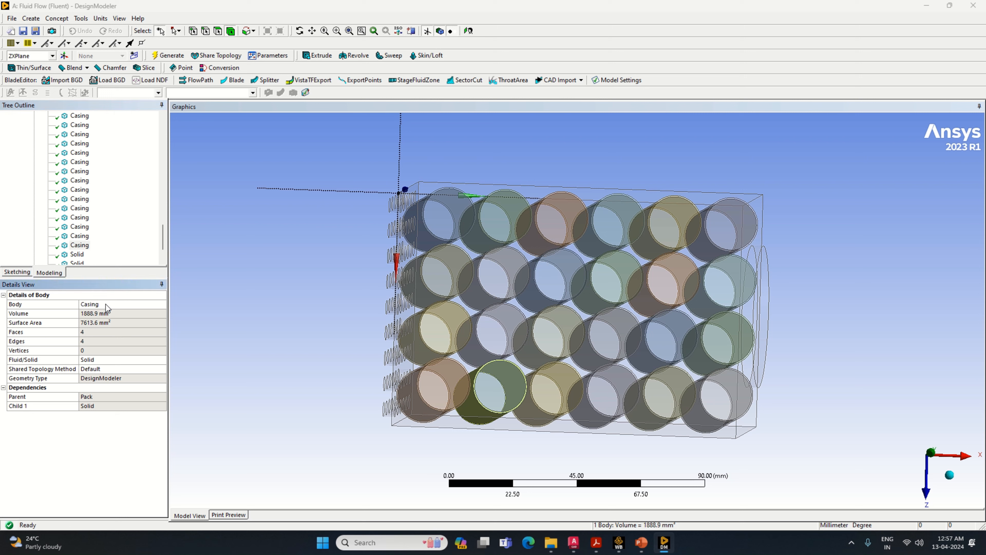
left_click(77, 255)
left_click(101, 304)
type("Casing")
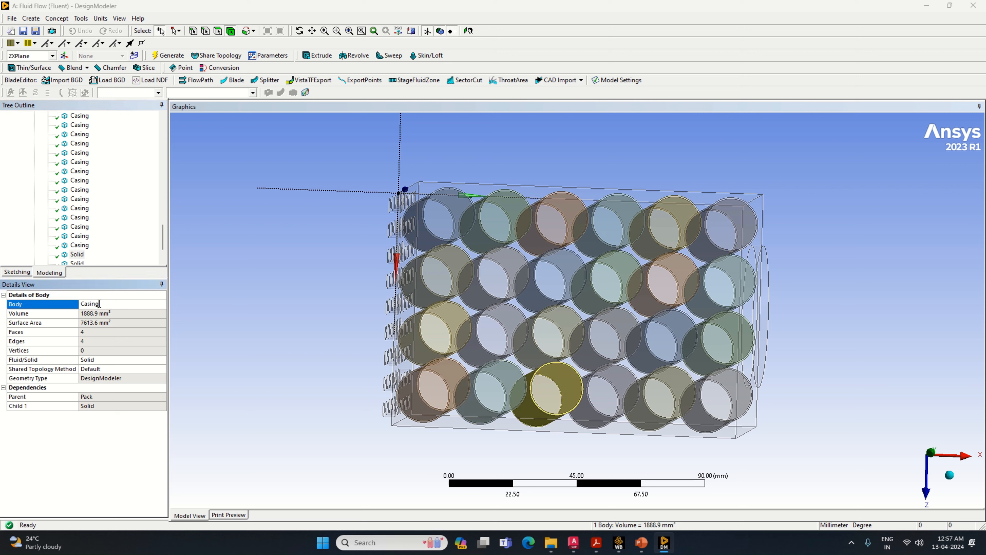
key("Return")
- Rename the last three bodies of the Casing part, in the bottom row of shells, as Casing and expand the Cell part
scroll(88, 233, "down", 2)
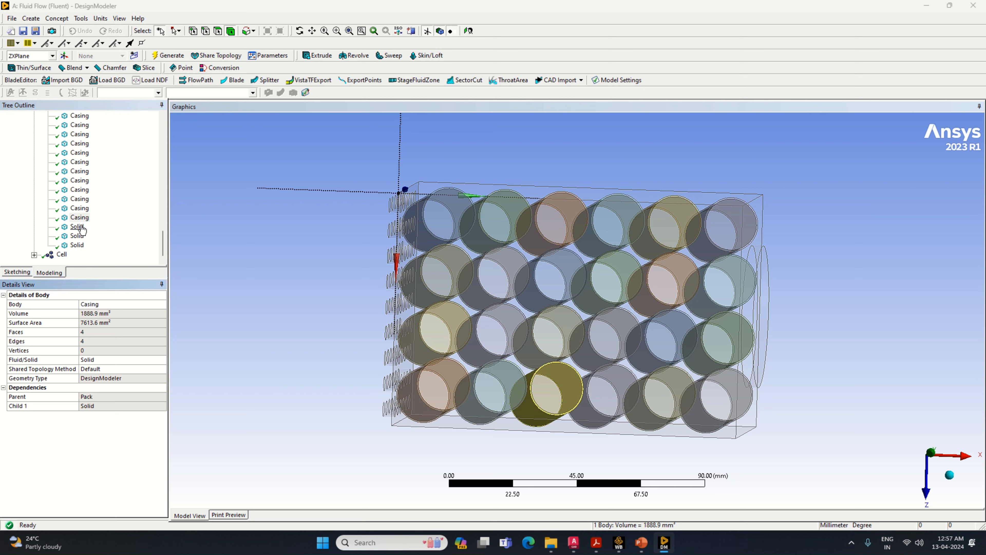
left_click(77, 226)
left_click(113, 304)
type("Casing")
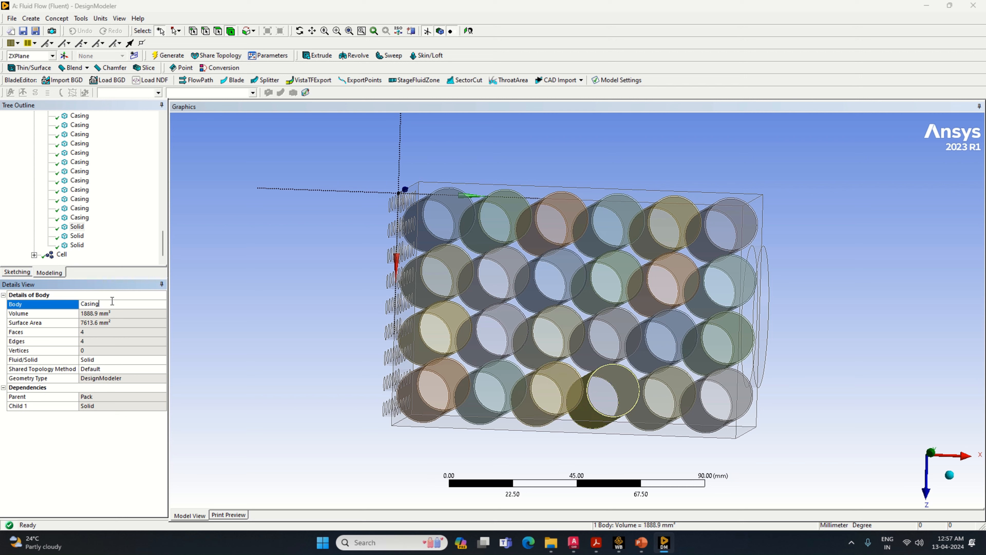
key("Return")
left_click(76, 235)
left_click(109, 303)
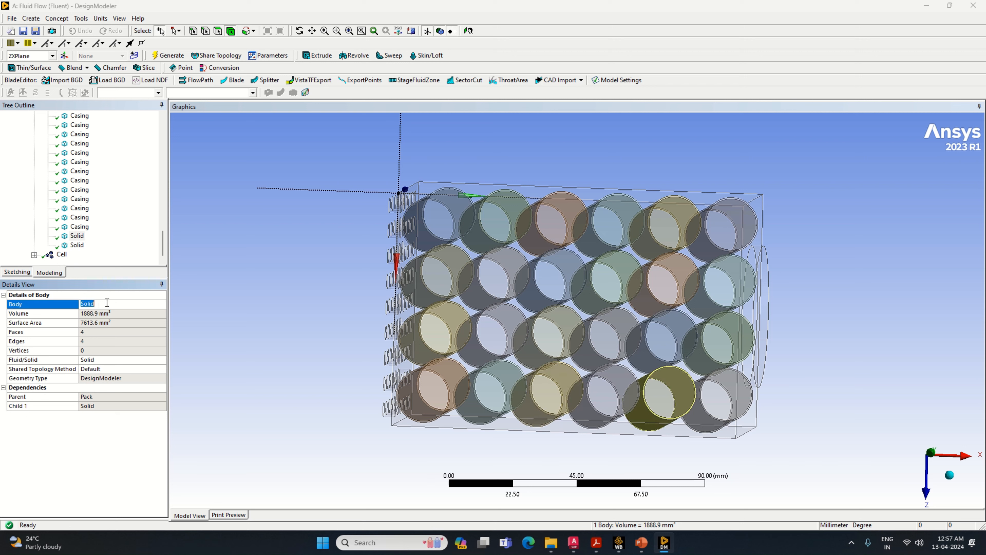
type("Casing")
key("Return")
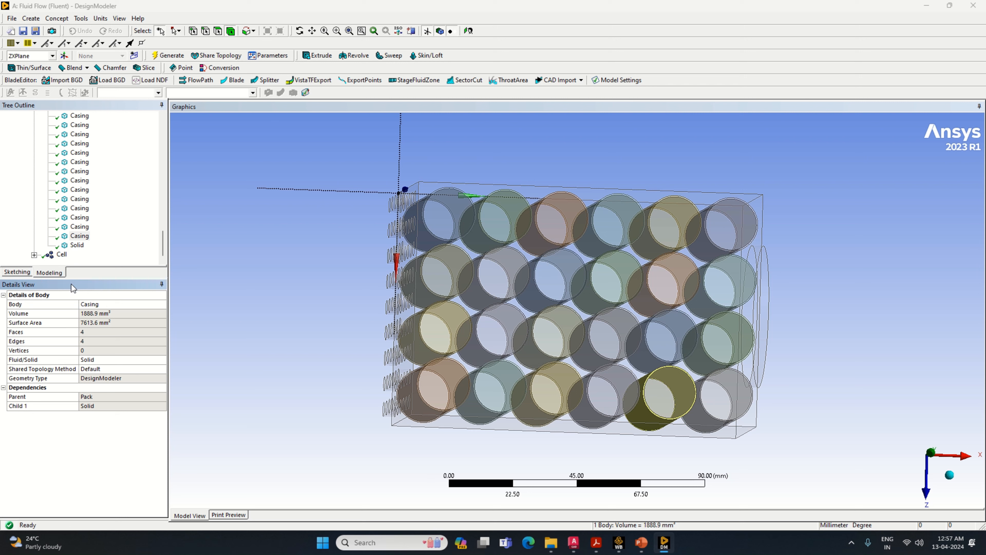
left_click(77, 244)
left_click(110, 303)
type("Casing")
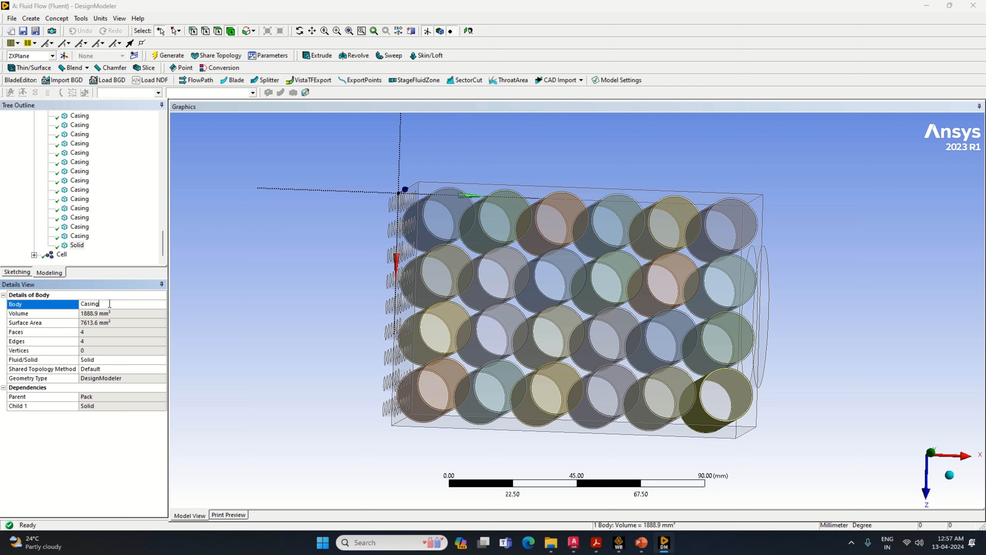
key("Return")
left_click(34, 255)
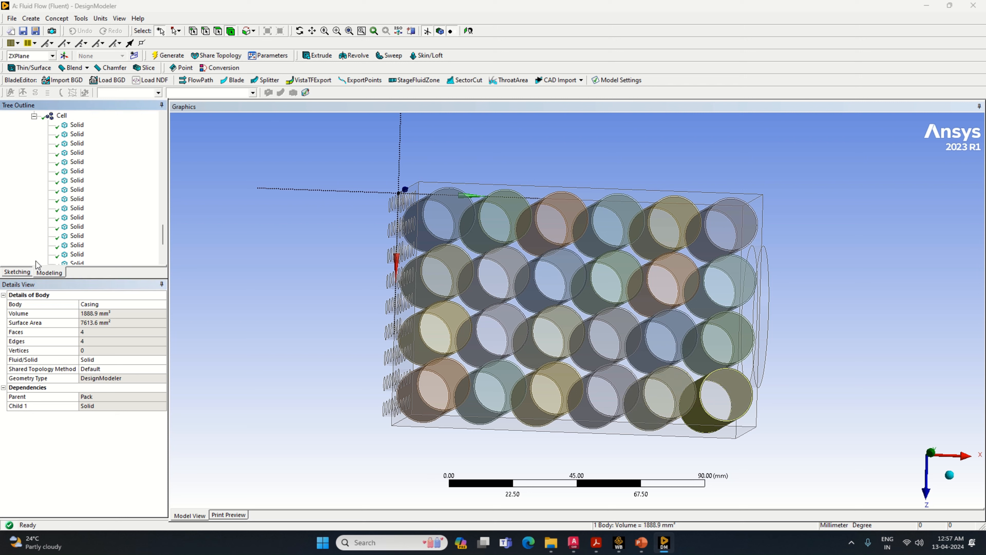
- Copy the Cell part's name and rename its first body, at the start of the top row, as Cell
left_click(61, 116)
left_click(104, 308)
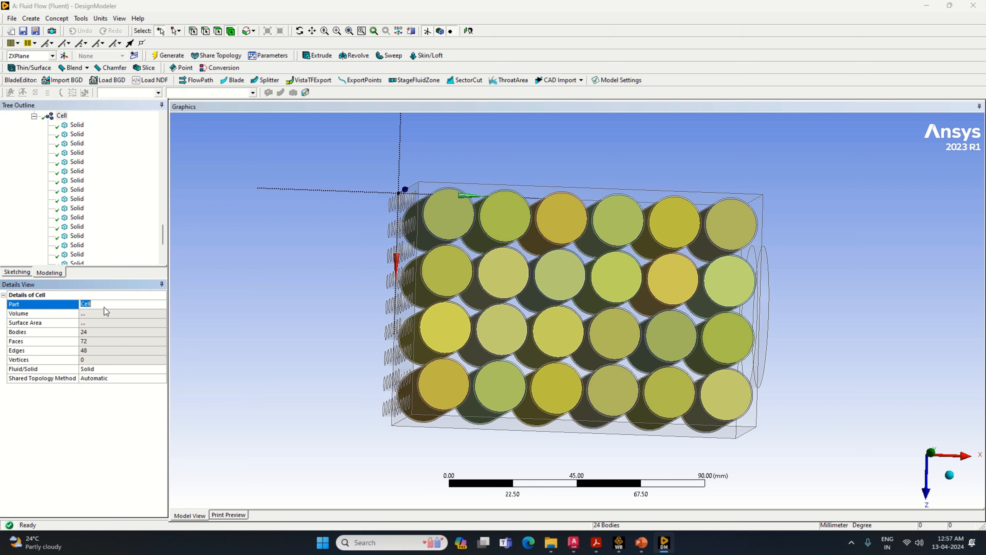
right_click(104, 307)
left_click(131, 344)
left_click(77, 125)
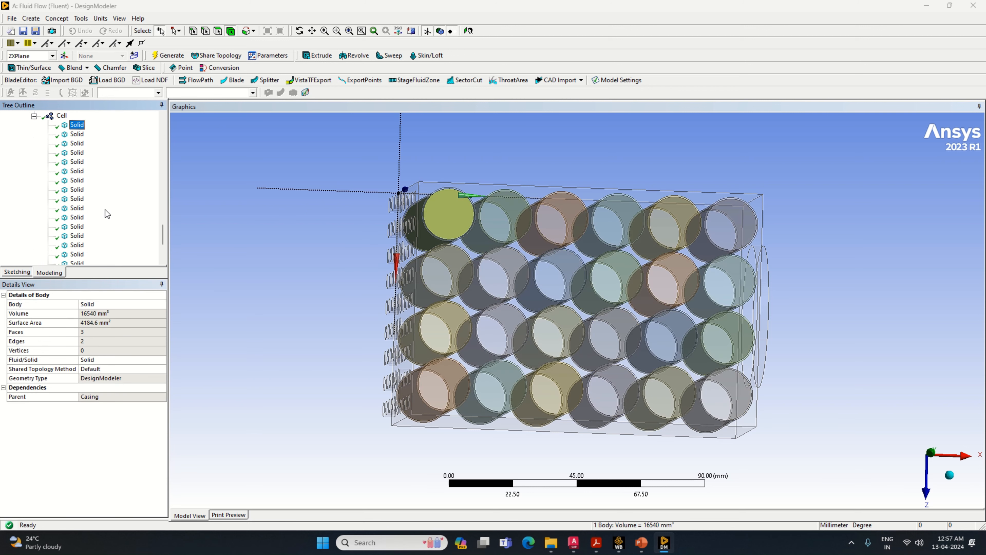
left_click(96, 305)
key("ctrl+v")
key("Return")
- Rename the second and third bodies of the Cell part, in the top row of cylinders, as Cell
left_click(77, 134)
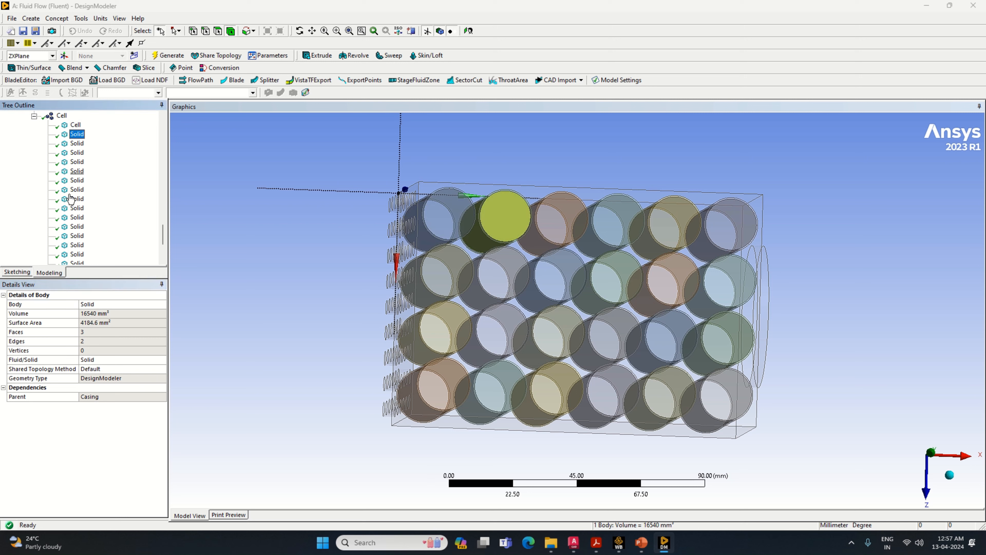
left_click(100, 304)
key("ctrl+v")
key("Return")
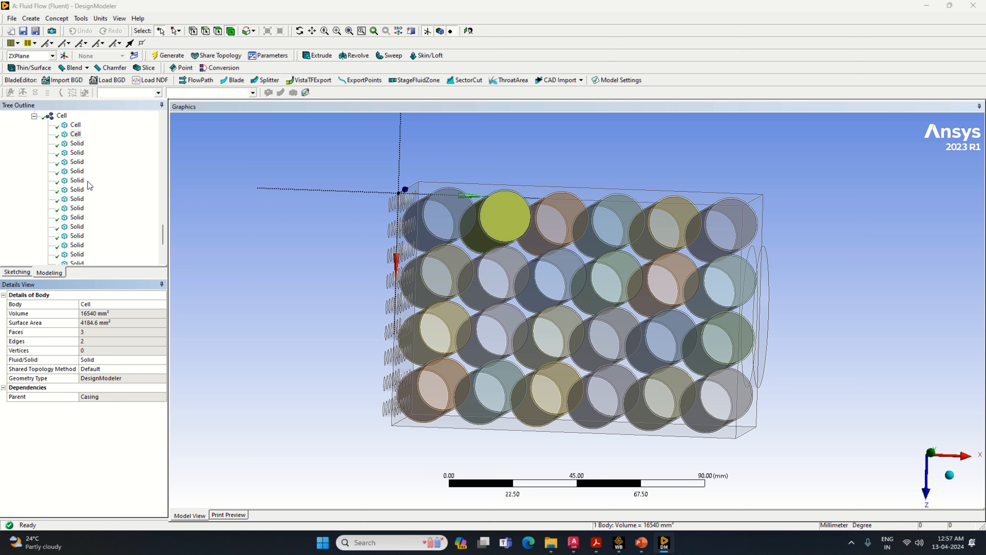
left_click(77, 144)
left_click(104, 304)
key("ctrl+v")
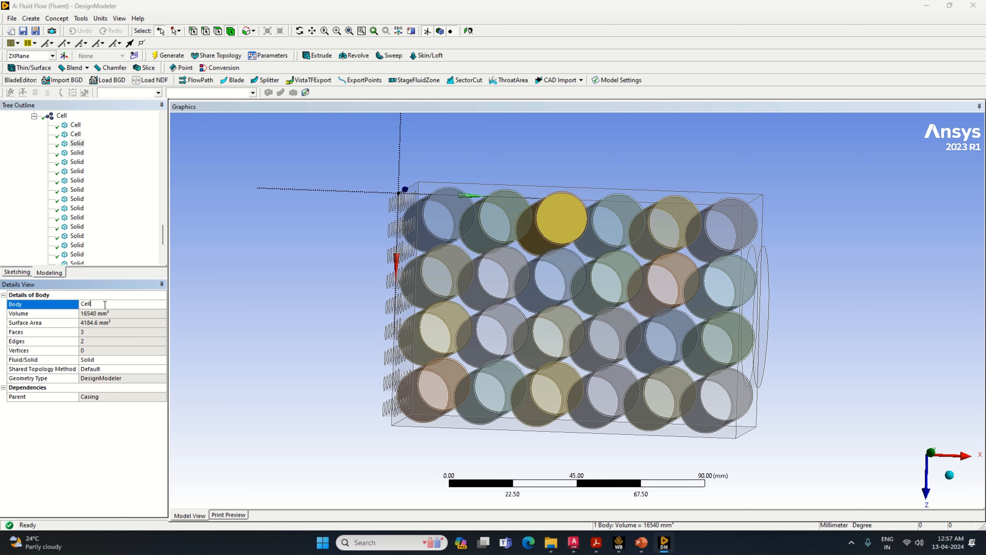
key("Return")
- Rename the fourth to sixth bodies of the Cell part, the last three cylinders of the top row, as Cell
left_click(77, 152)
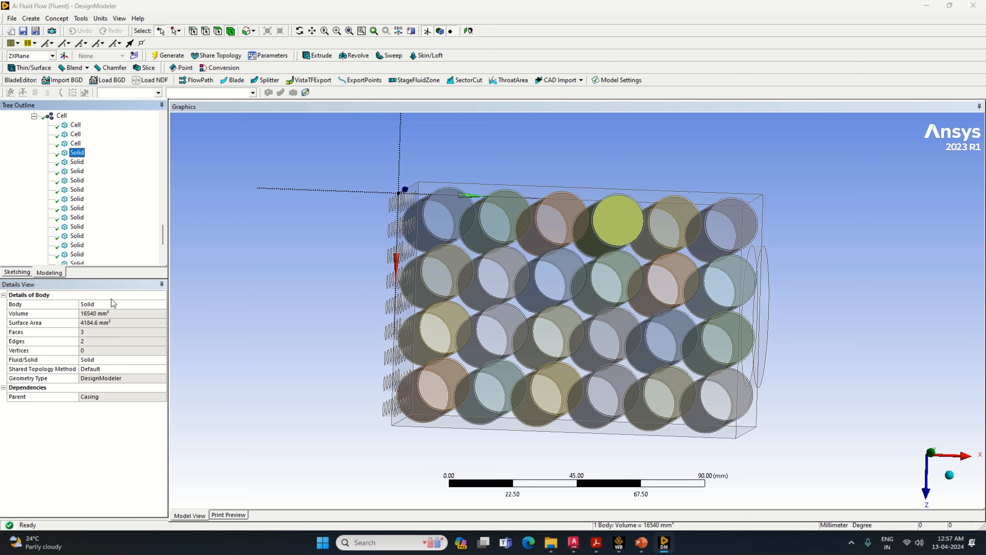
left_click(103, 304)
key("ctrl+v")
key("Return")
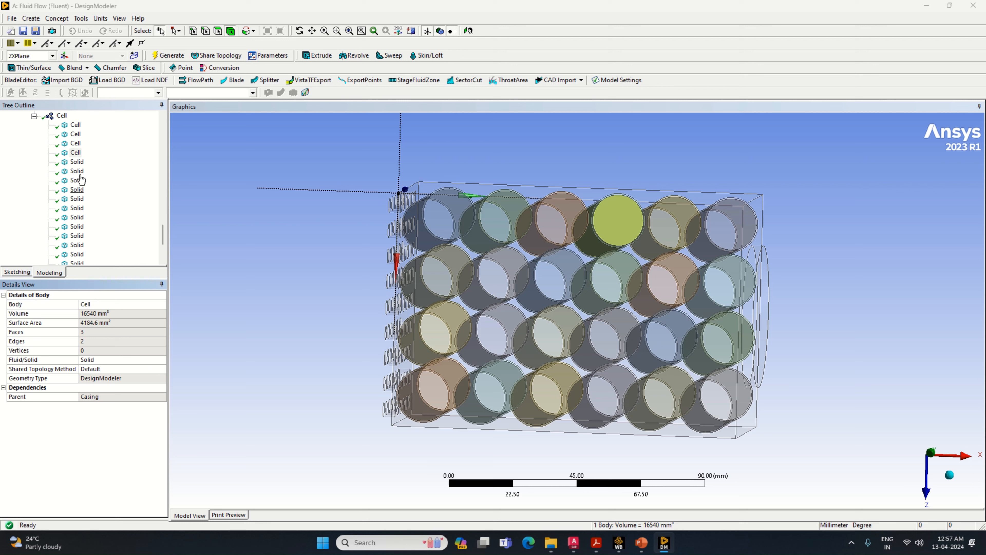
left_click(79, 163)
left_click(102, 303)
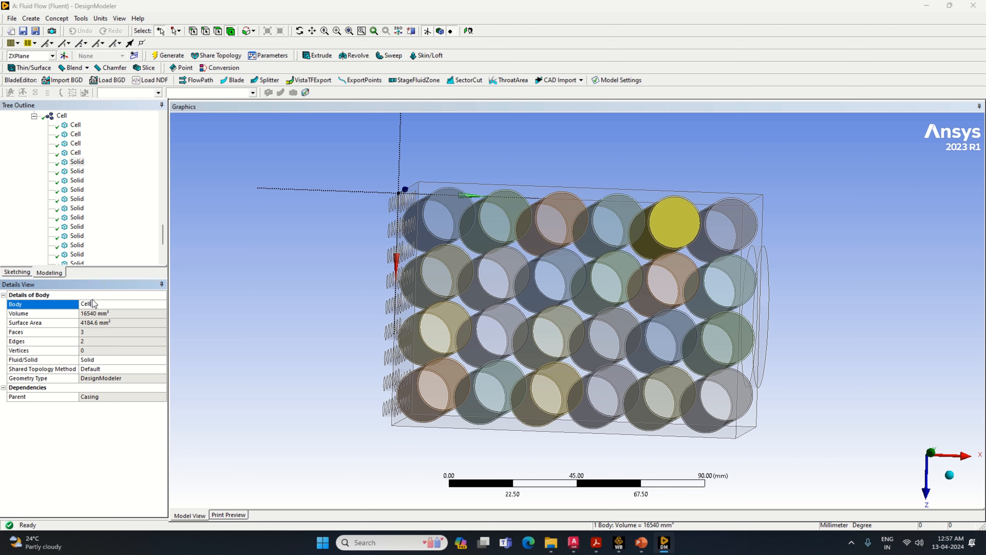
key("Return")
left_click(77, 171)
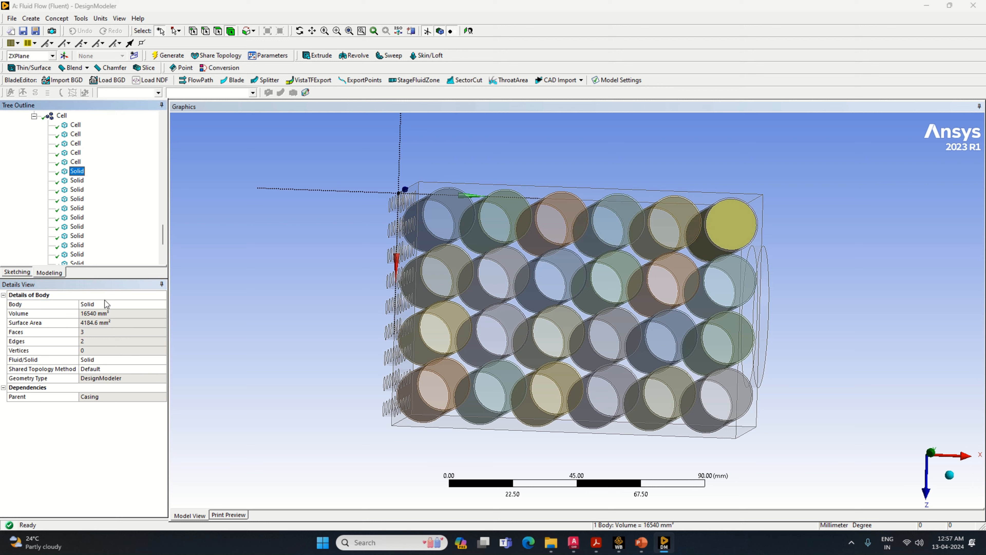
left_click(105, 304)
key("ctrl+v")
key("Return")
- Rename the seventh to ninth bodies of the Cell part, the first three cylinders of the second row, as Cell
left_click(77, 180)
left_click(108, 303)
key("ctrl+v")
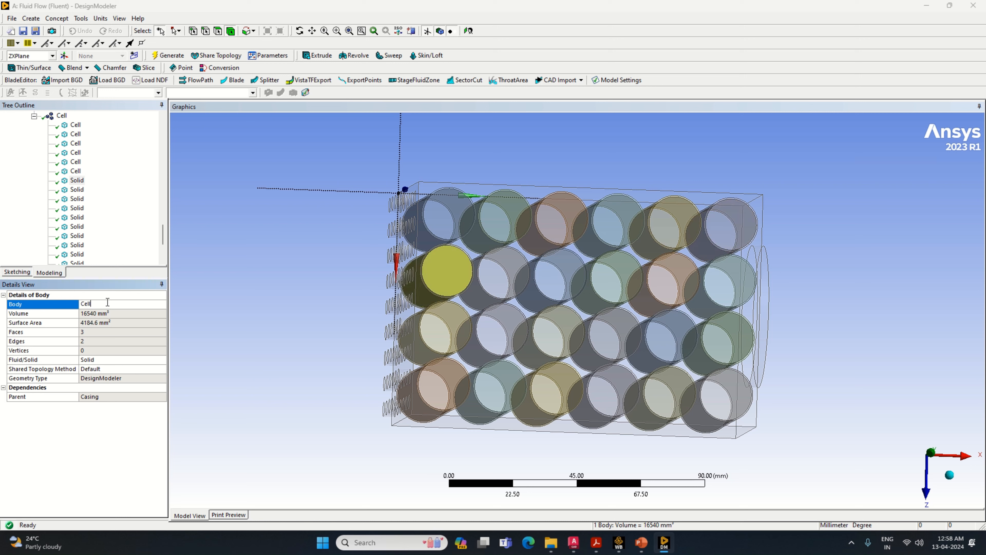
key("Return")
left_click(77, 189)
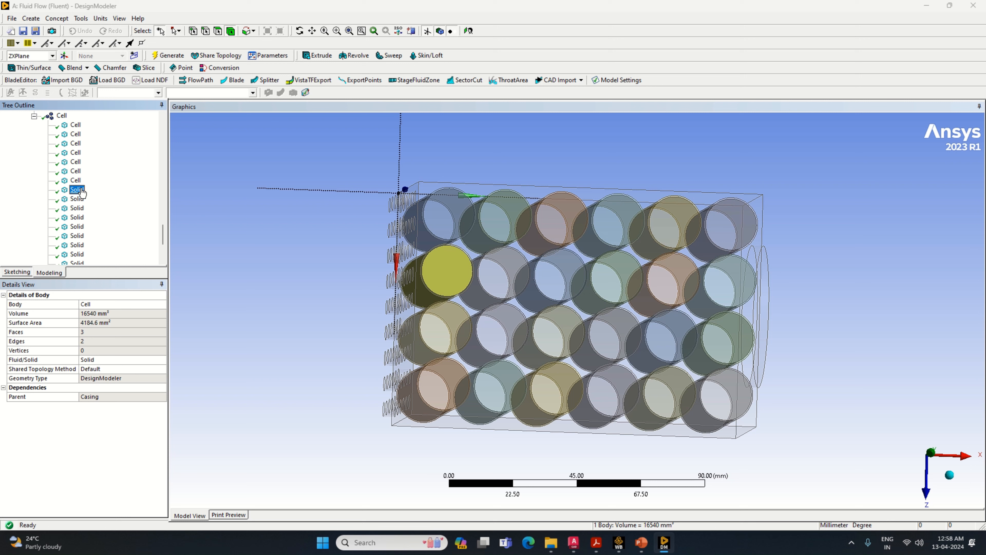
left_click(110, 303)
key("ctrl+v")
key("Return")
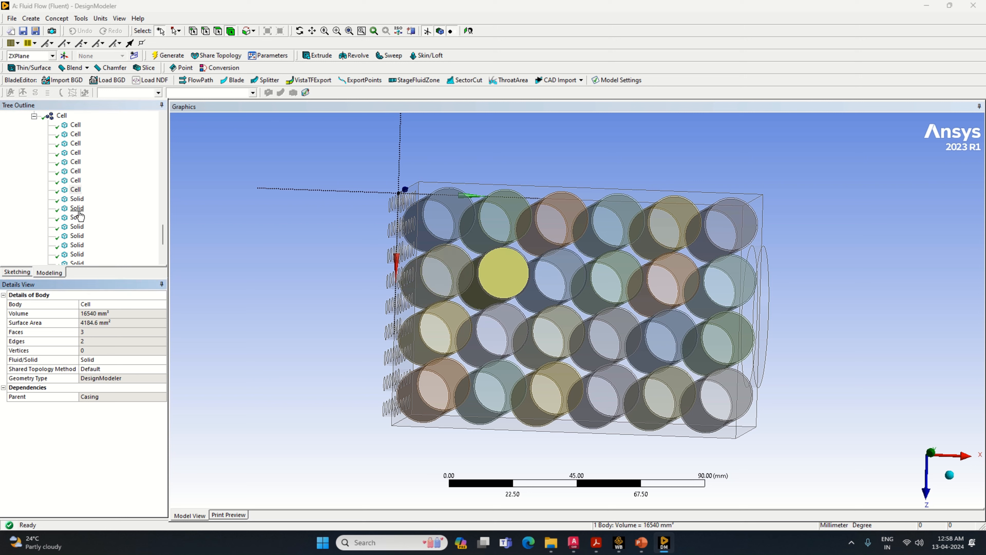
left_click(76, 198)
left_click(103, 304)
key("ctrl+v")
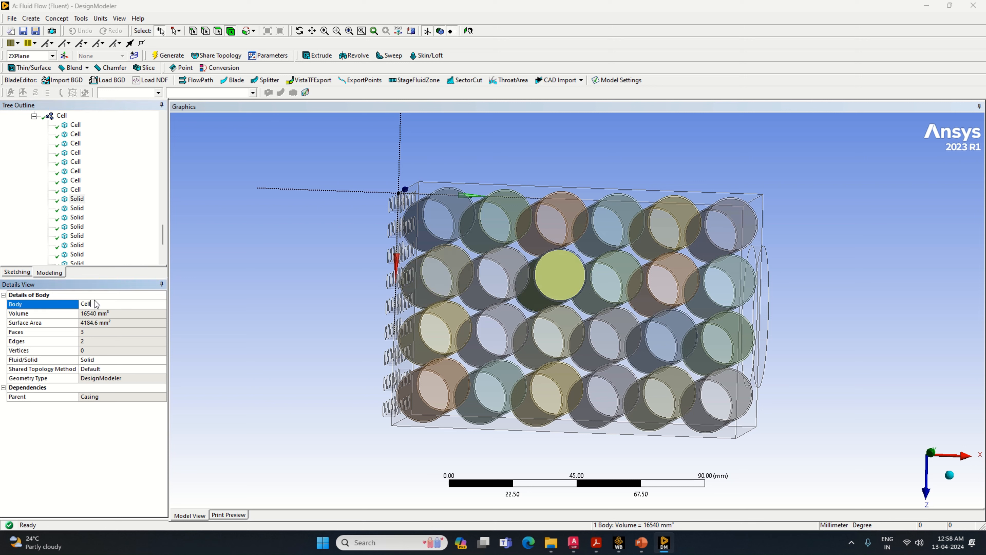
key("Return")
- Rename the 10th to 12th bodies of the Cell part, the last three cylinders of the second row, as Cell
left_click(74, 218)
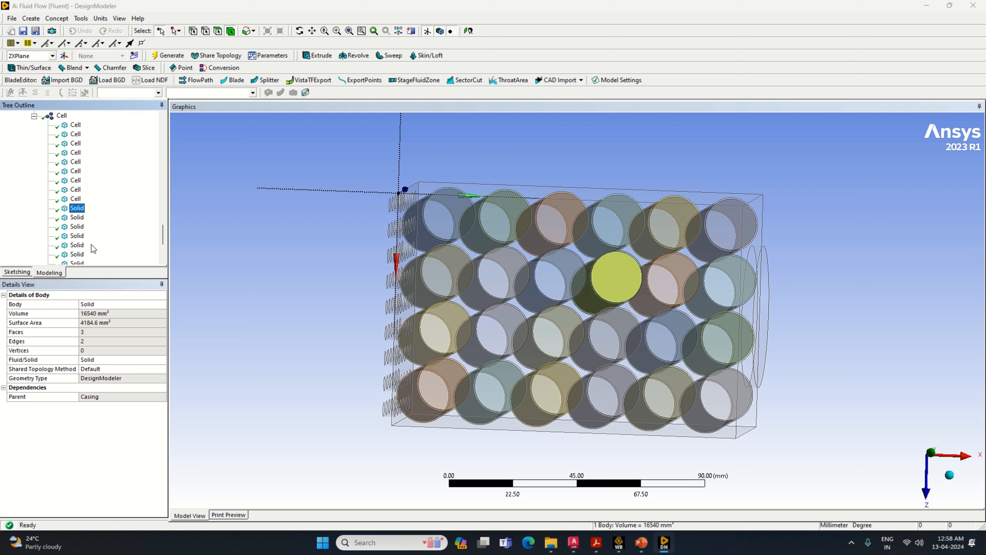
left_click(108, 304)
key("ctrl+v")
key("Return")
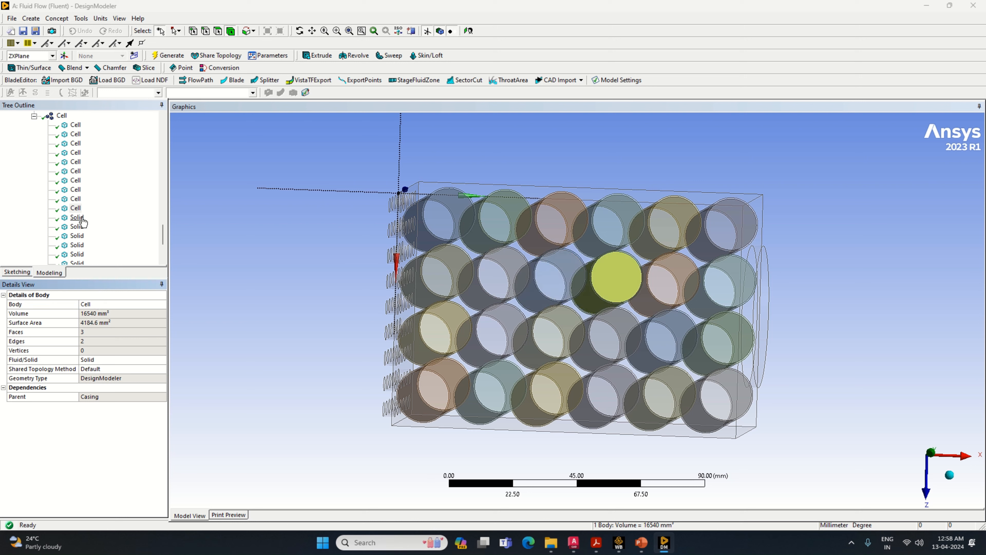
left_click(77, 217)
left_click(104, 303)
left_click(104, 303)
key("ctrl+v")
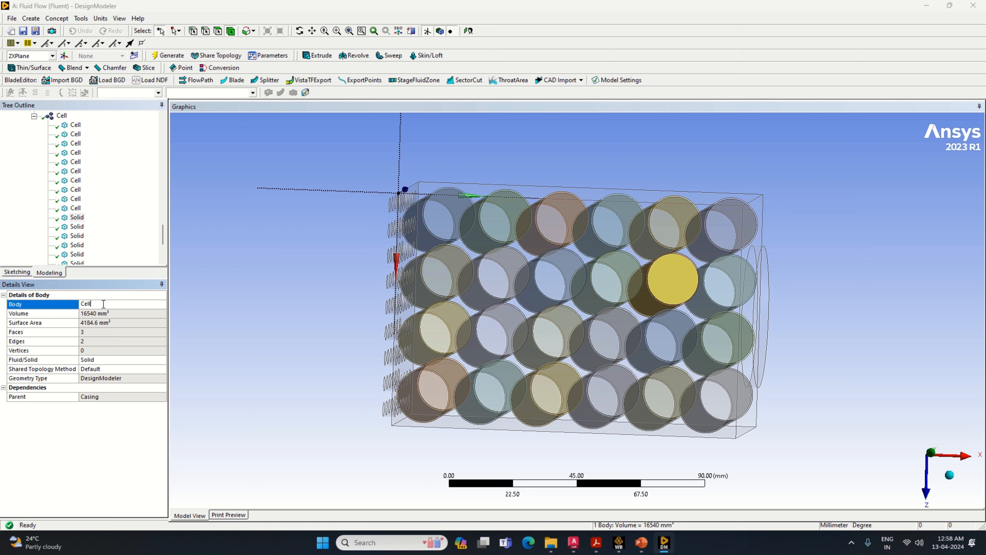
key("Return")
left_click(77, 226)
left_click(109, 304)
key("ctrl+v")
key("Return")
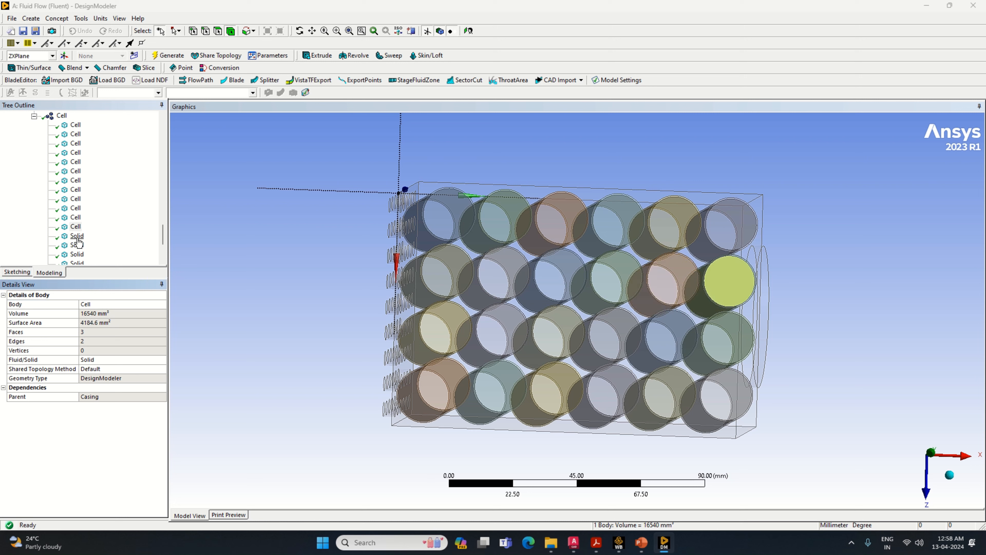
- Rename the 13th to 15th bodies of the Cell part, the first three cylinders of the third row, as Cell
left_click(80, 245)
left_click(112, 300)
key("Return")
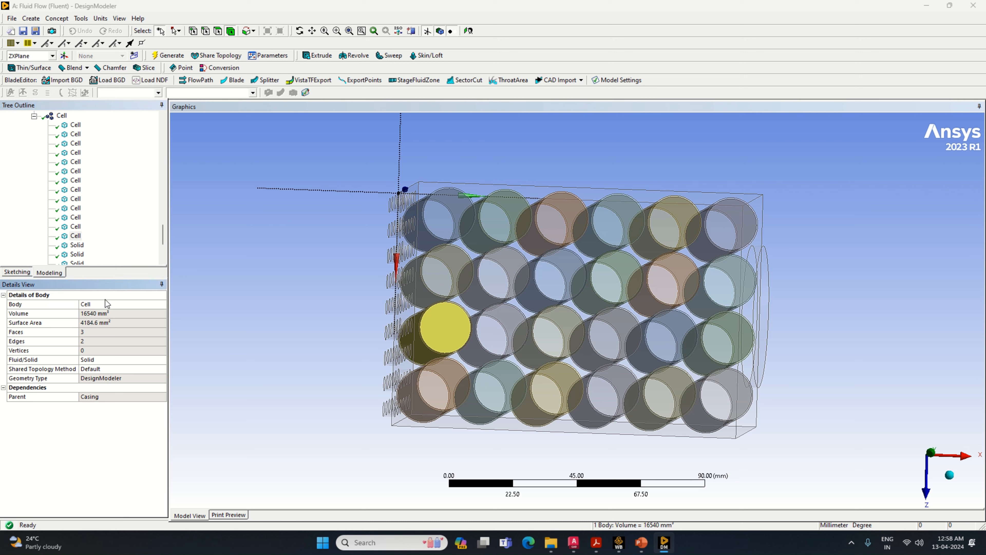
left_click(77, 245)
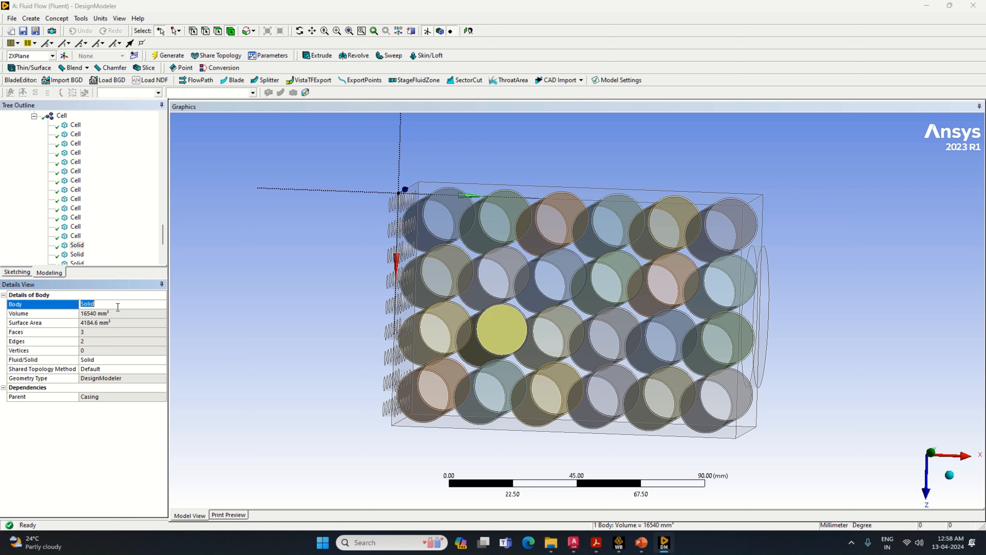
left_click(117, 307)
key("ctrl+v")
key("Return")
left_click(77, 254)
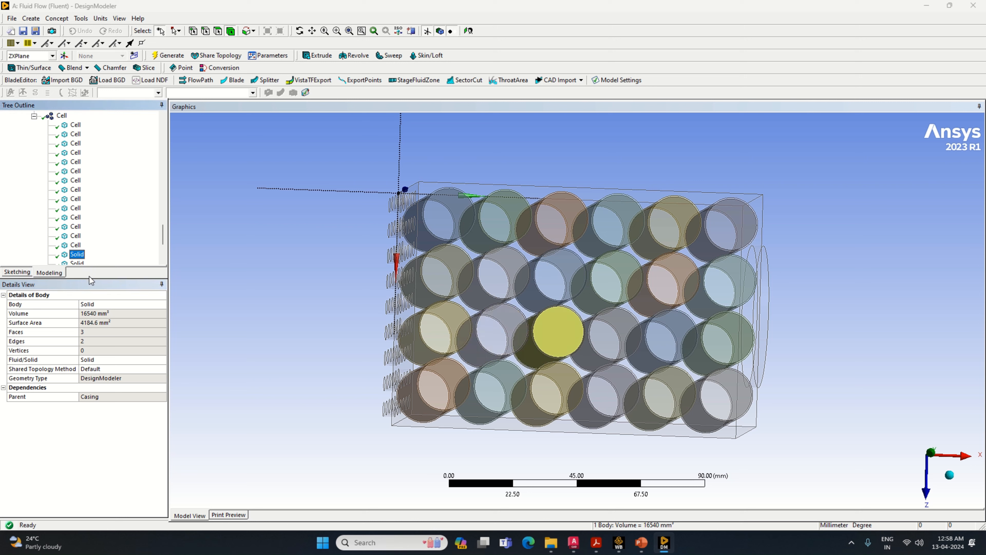
left_click(104, 304)
key("ctrl+v")
key("Return")
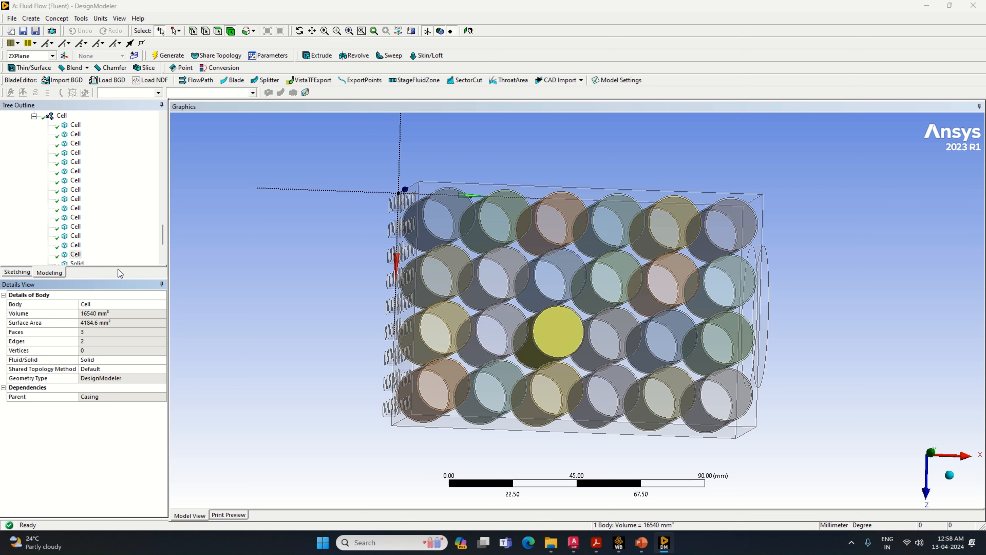
- Rename the 16th to 18th bodies of the Cell part, the last three cylinders of the third row, as Cell
scroll(78, 194, "down", 2)
left_click(77, 208)
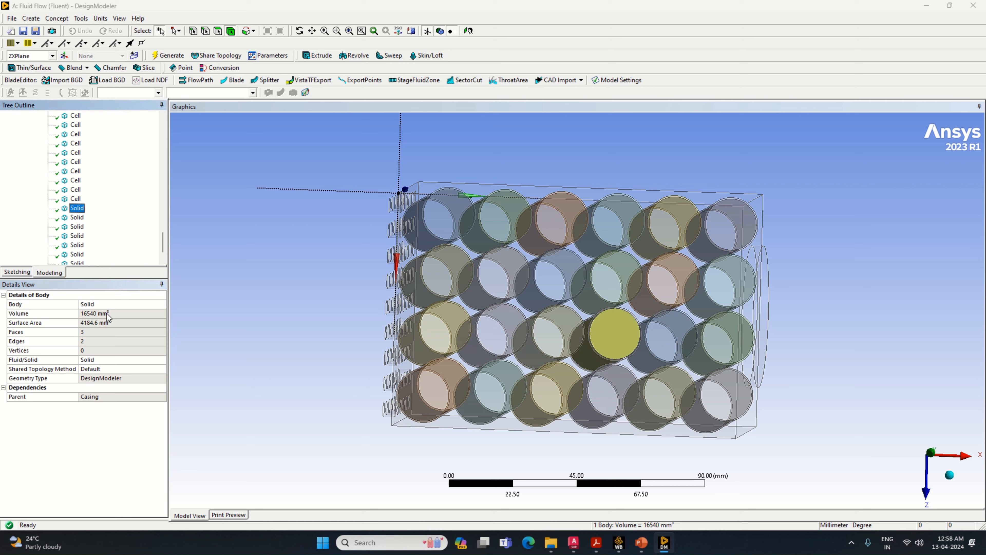
left_click(104, 305)
key("ctrl+v")
key("Return")
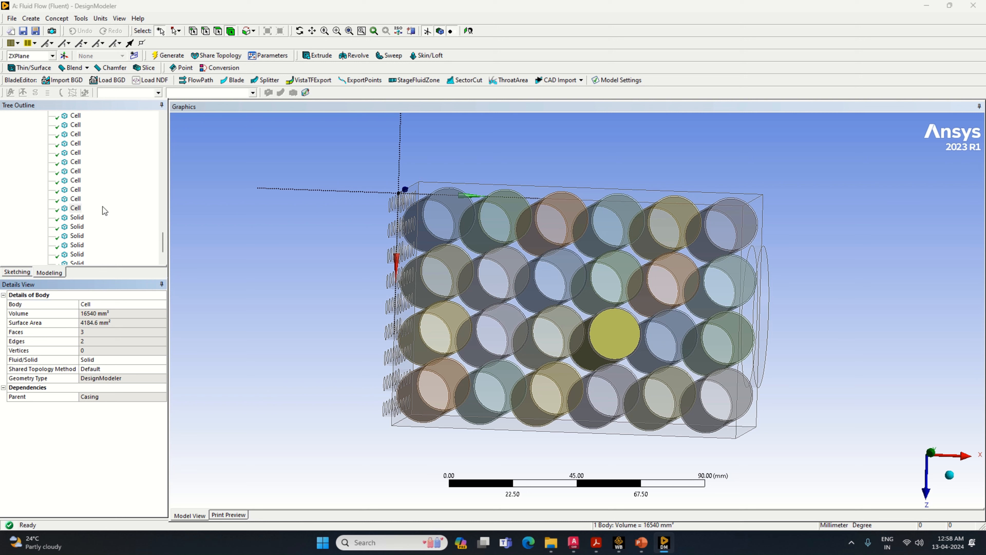
left_click(81, 218)
left_click(104, 304)
key("ctrl+v")
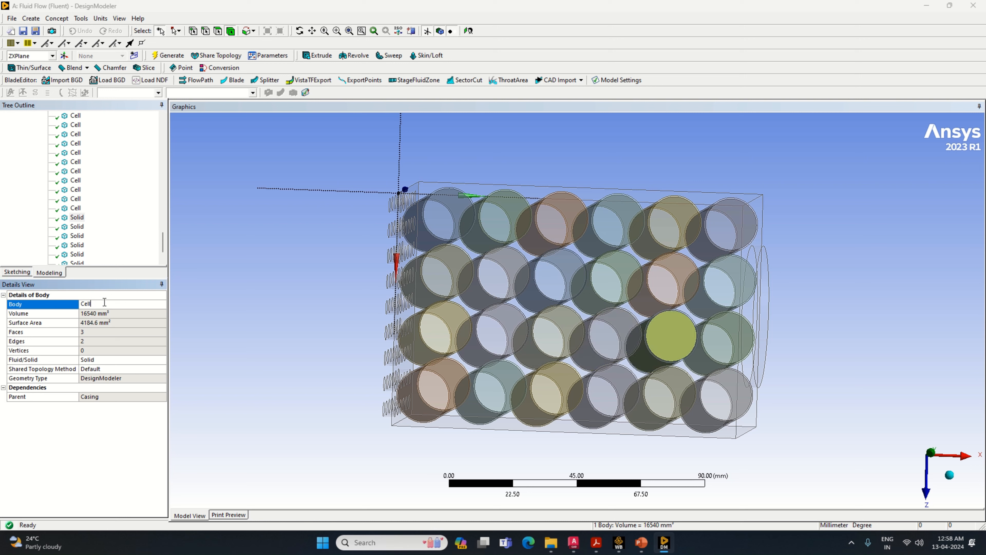
key("Return")
left_click(77, 226)
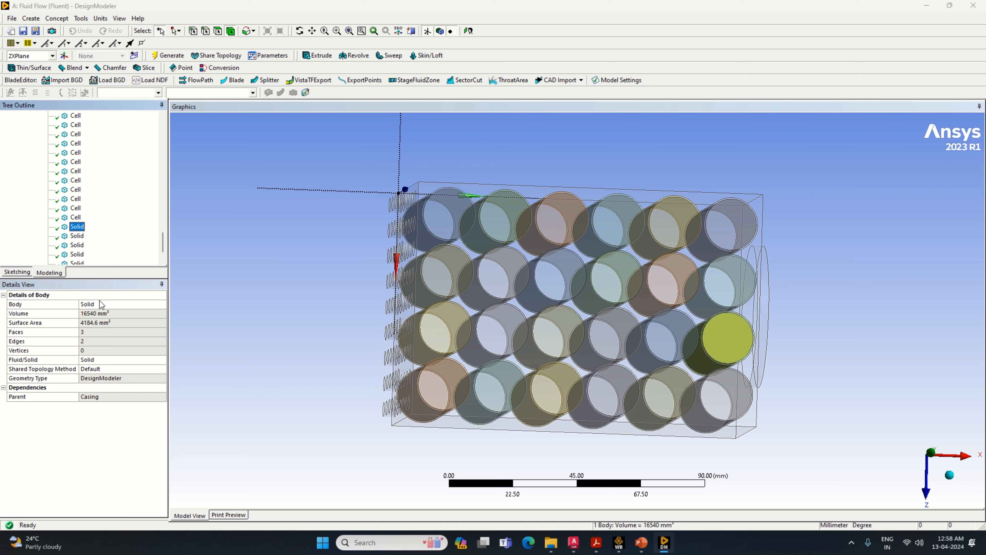
left_click(100, 303)
type("Cell")
key("Return")
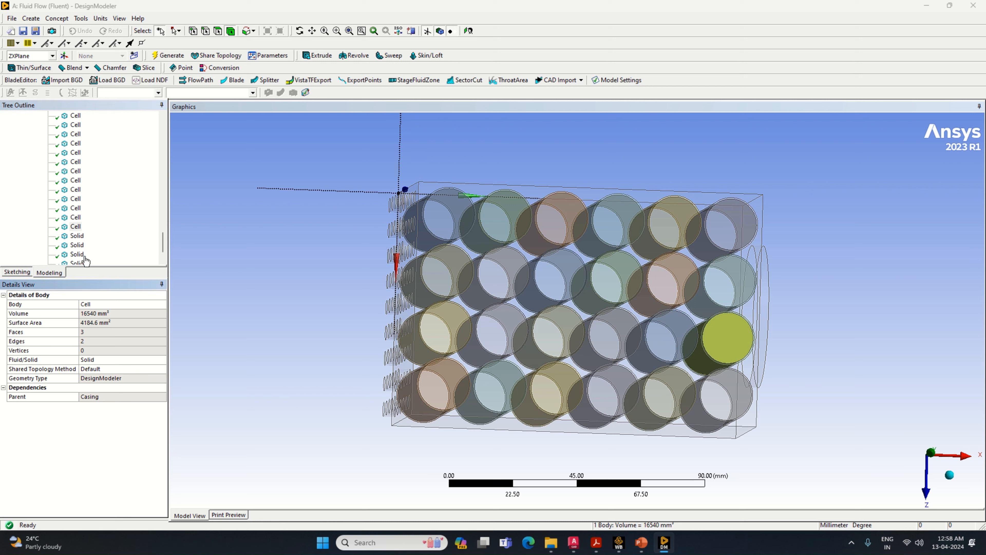
- Rename the 19th to 21st bodies of the Cell part, the first three cylinders of the bottom row, as Cell
left_click(79, 237)
left_click(107, 305)
type("Cell")
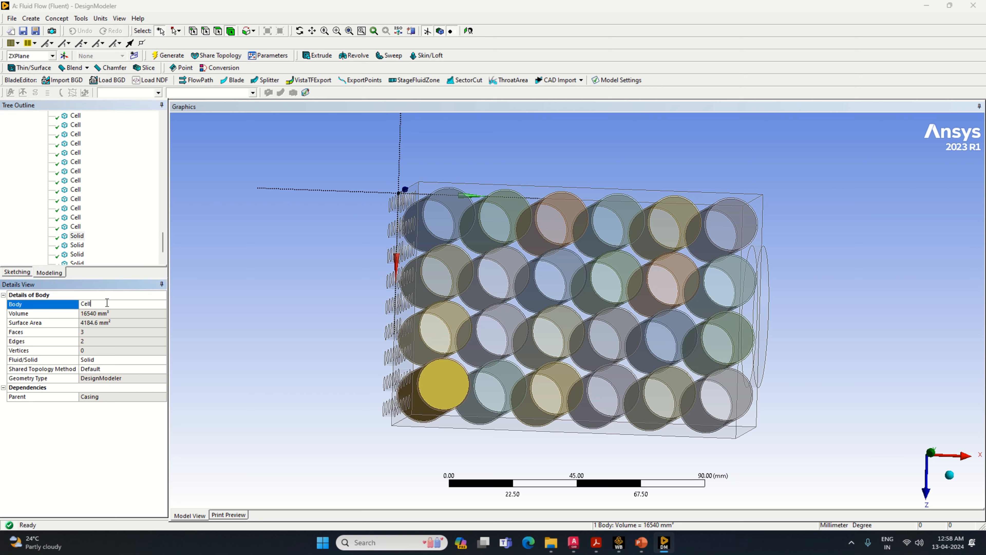
key("Return")
left_click(77, 245)
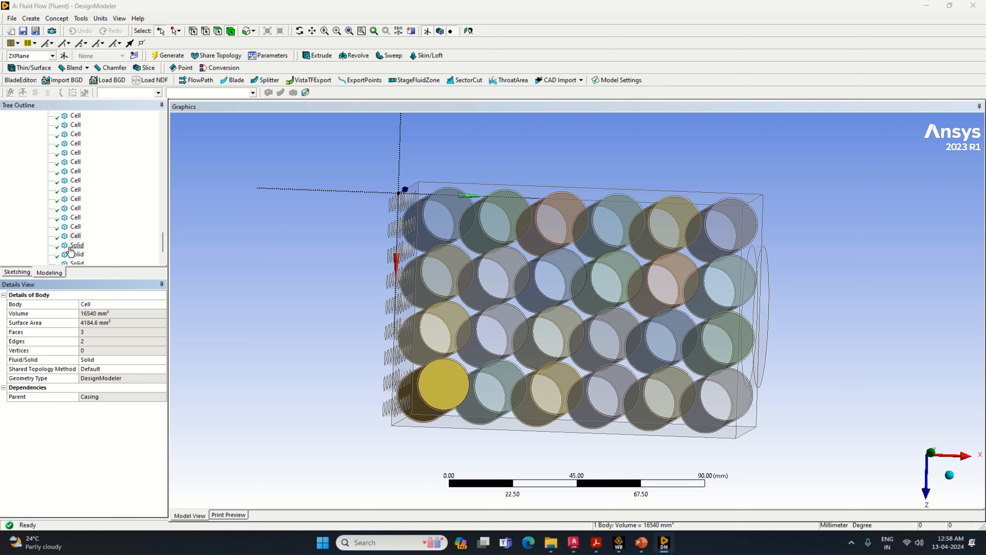
left_click(114, 303)
type("Cell")
key("Return")
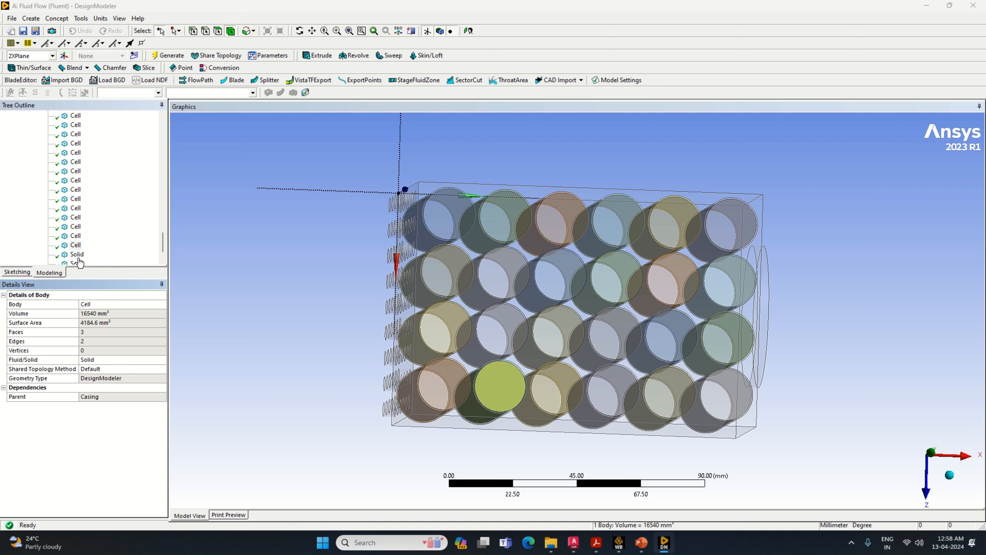
left_click(77, 254)
left_click(112, 303)
type("Cell")
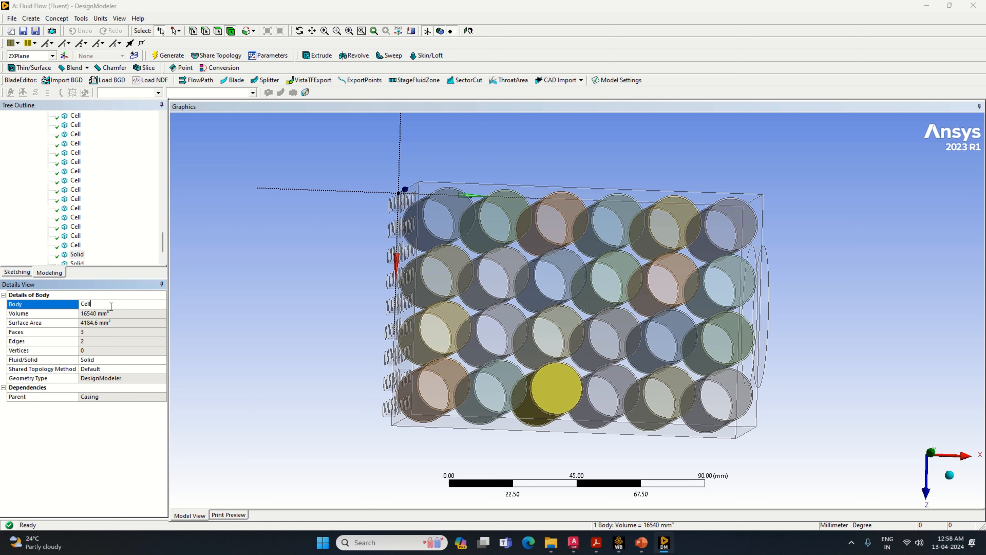
key("Return")
- Rename the 22nd to 24th bodies of the Cell part, the last three cylinders of the bottom row, as Cell
left_click(77, 263)
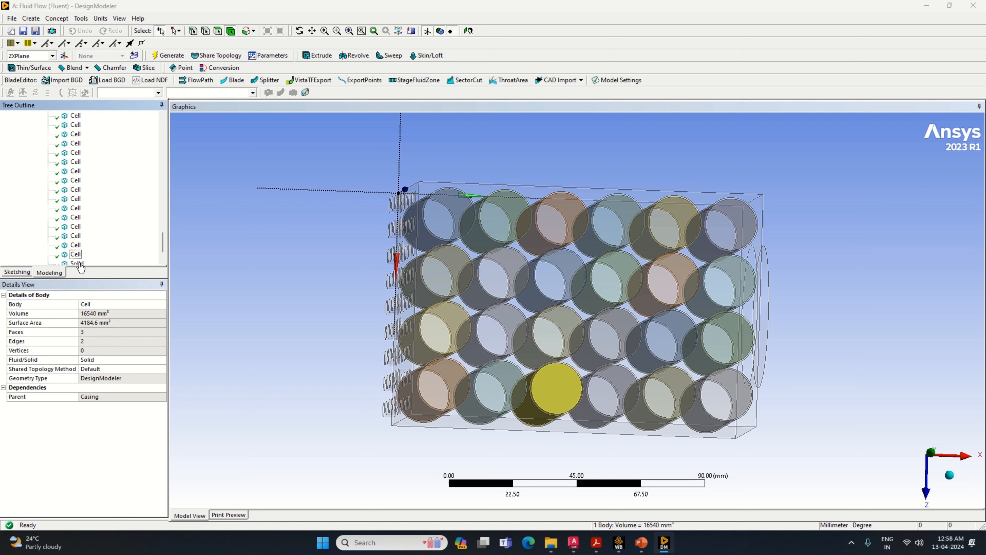
left_click(101, 306)
type("Cell")
key("Return")
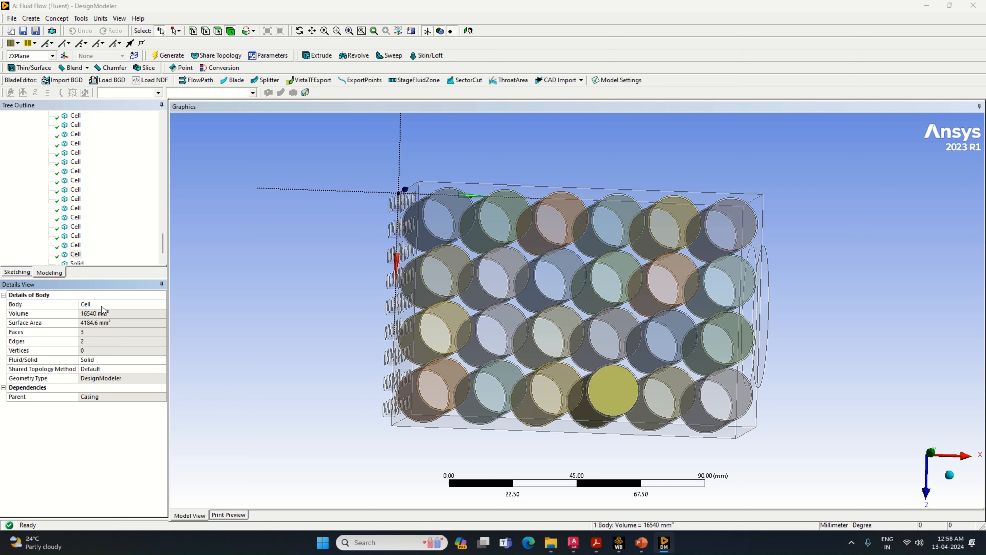
left_click(79, 246)
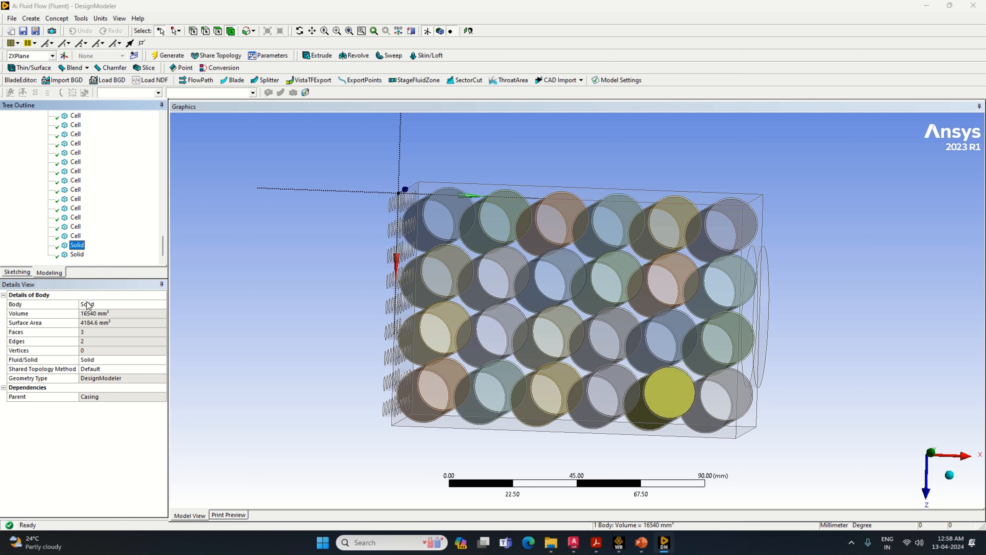
left_click(80, 303)
type("Cell")
key("Return")
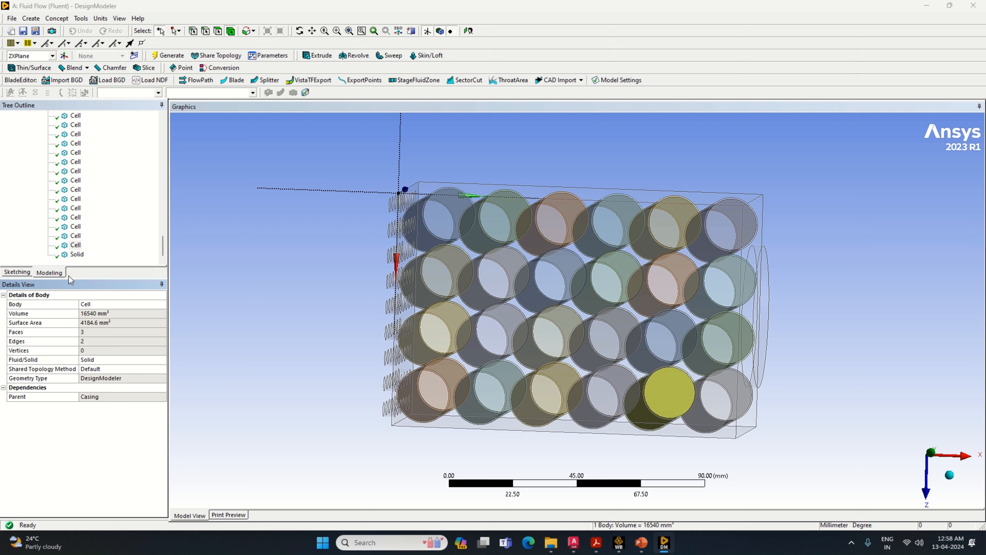
left_click(76, 255)
left_click(108, 305)
type("Cell")
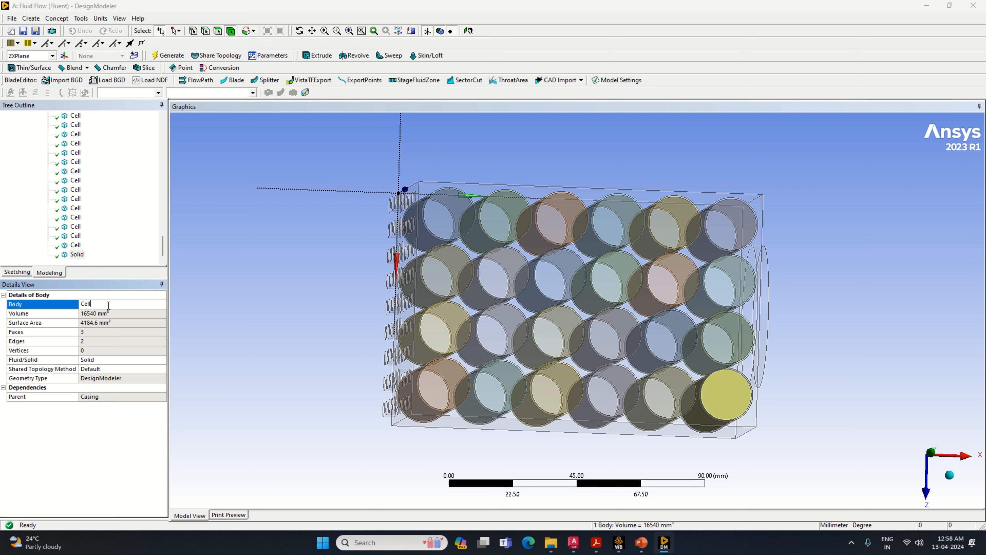
key("Return")
- Collapse the body lists of the Cell and Casing parts in the model tree
scroll(110, 236, "up", 5)
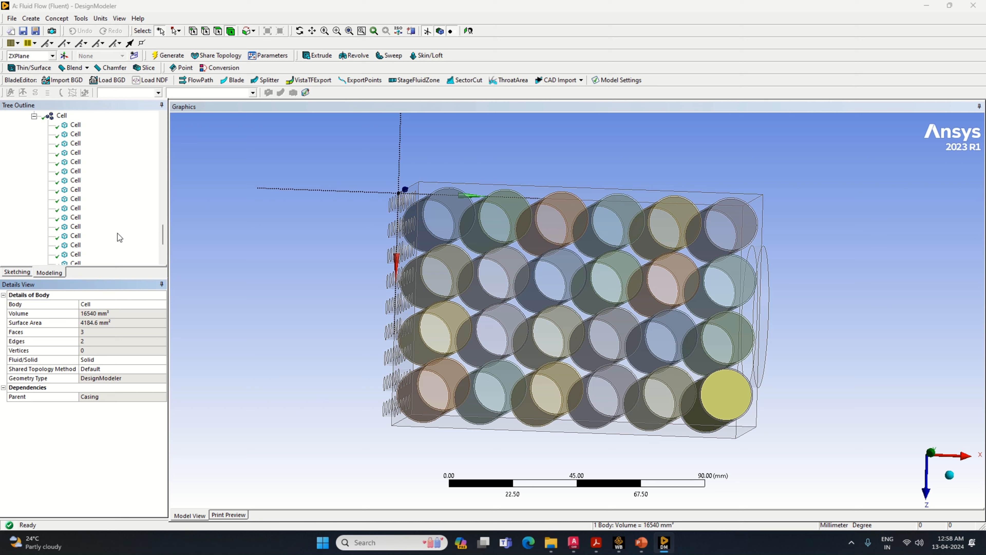
left_click(35, 199)
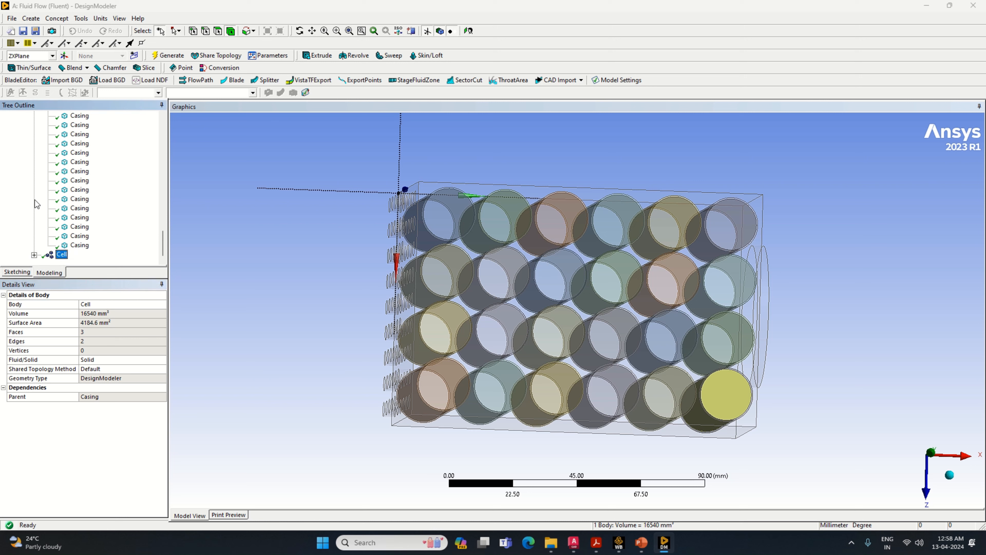
scroll(40, 151, "up", 1)
left_click(34, 135)
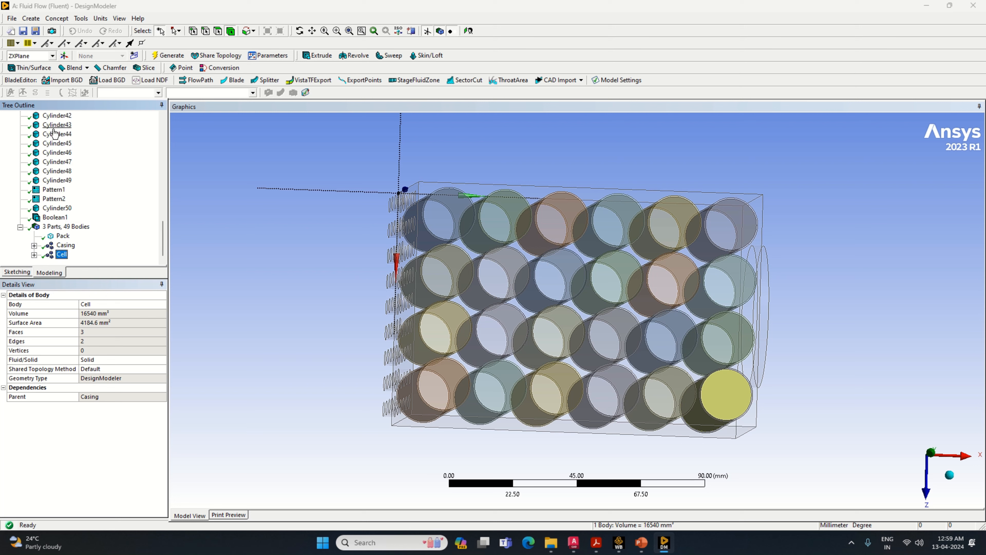
- Examine the Pack body, the Casing part and the Cell part one after another in the model
left_click(51, 236)
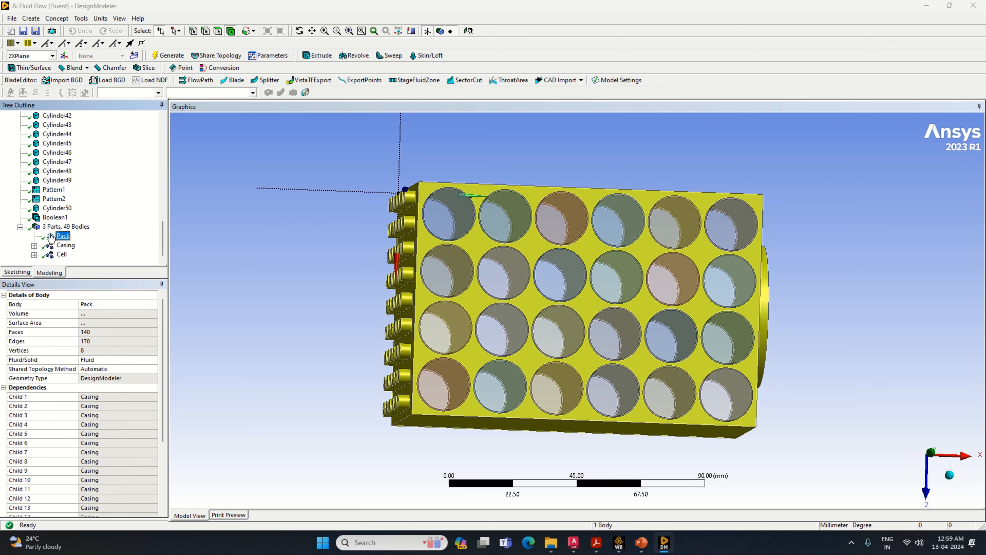
middle_click_drag(692, 348, 800, 311)
left_click(60, 237)
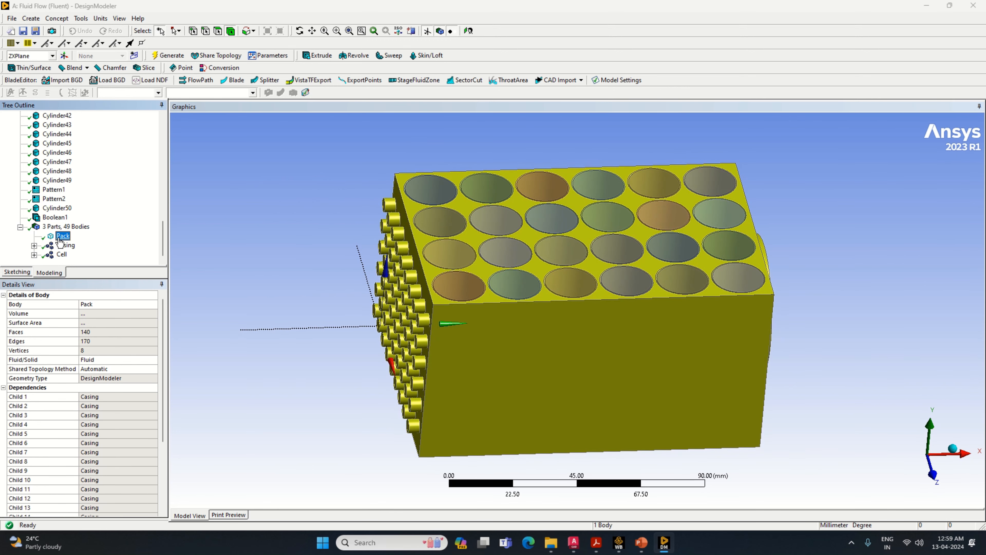
left_click(66, 245)
left_click(62, 255)
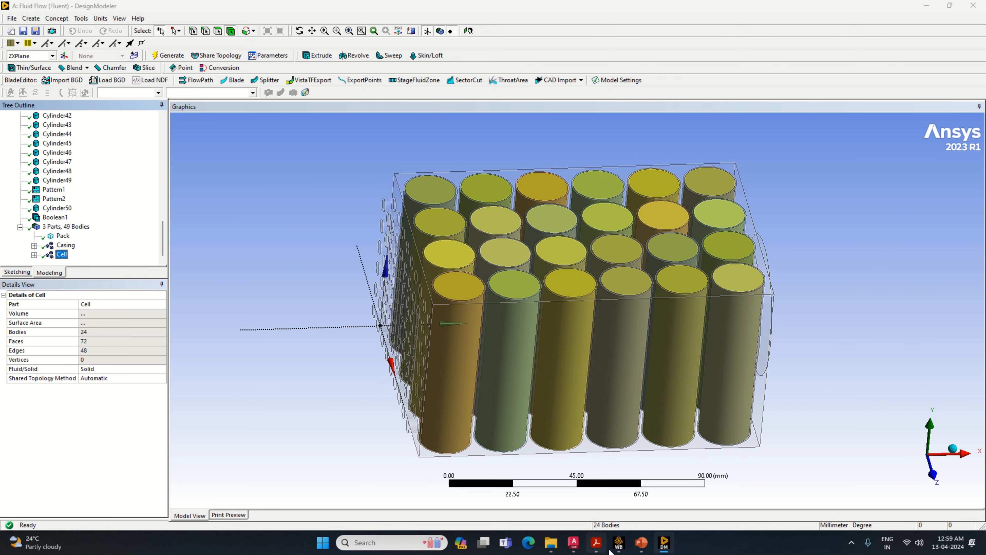
- Switch to Workbench, start saving the project and browse to the Ansys Work folder on drive D
left_click(618, 542)
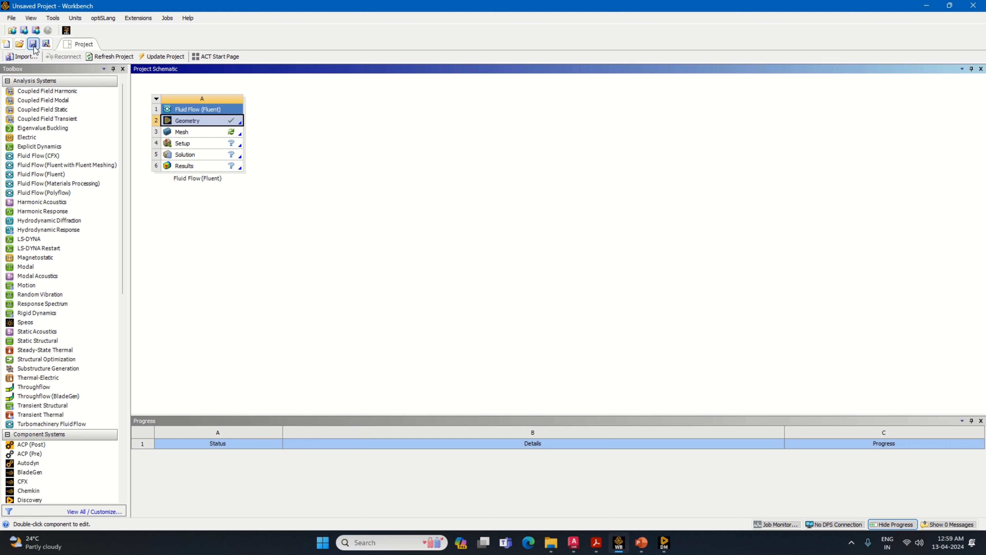
left_click(33, 43)
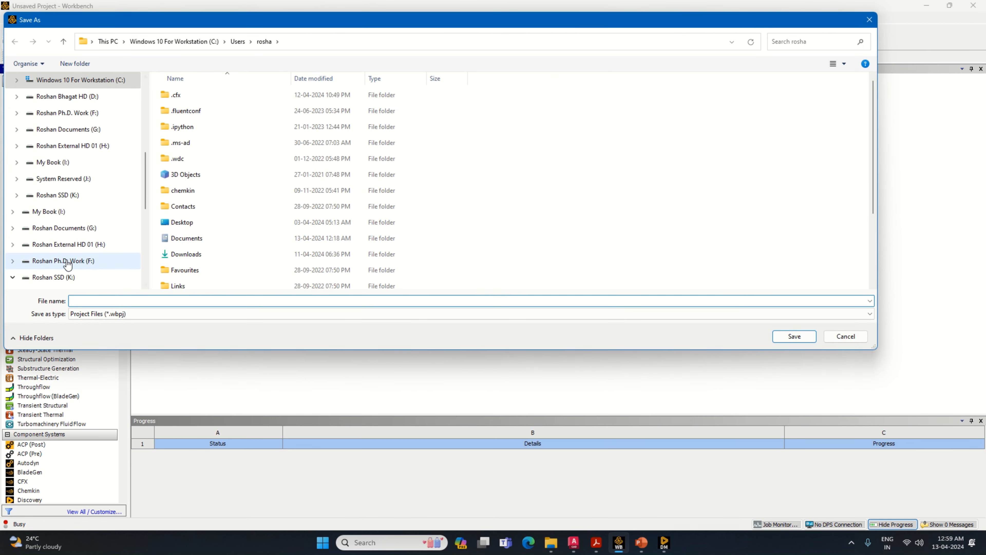
scroll(69, 263, "up", 5)
scroll(58, 260, "down", 4)
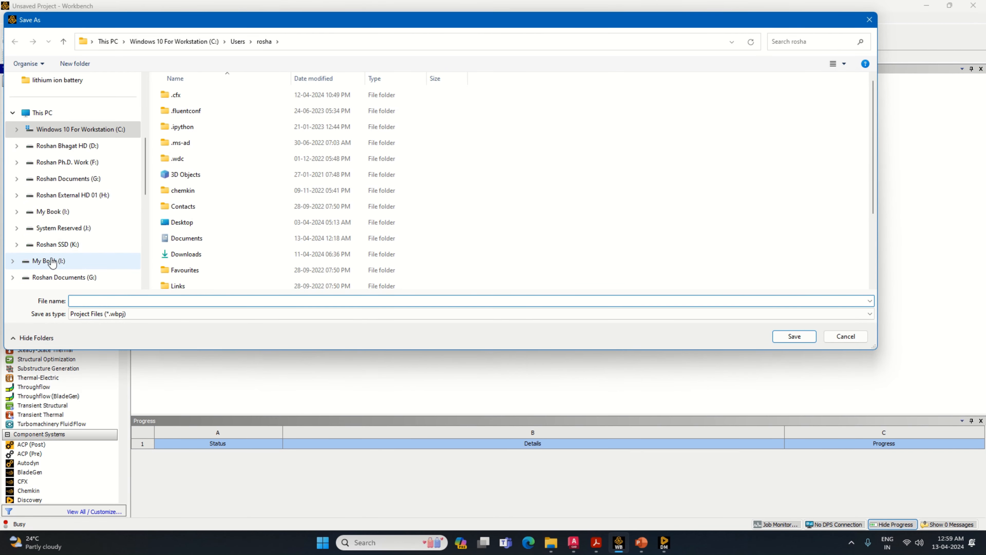
scroll(52, 263, "up", 1)
left_click(37, 162)
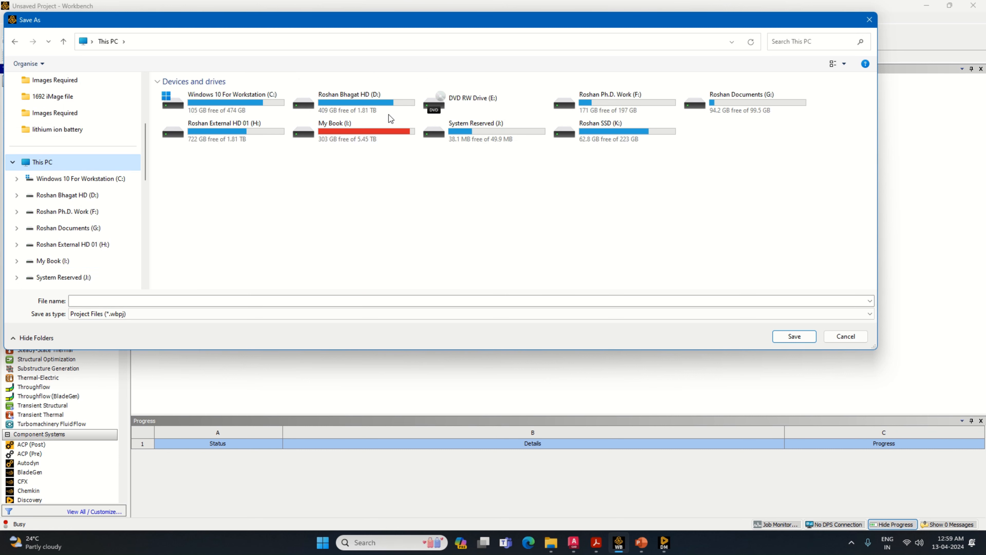
double_click(389, 112)
double_click(187, 103)
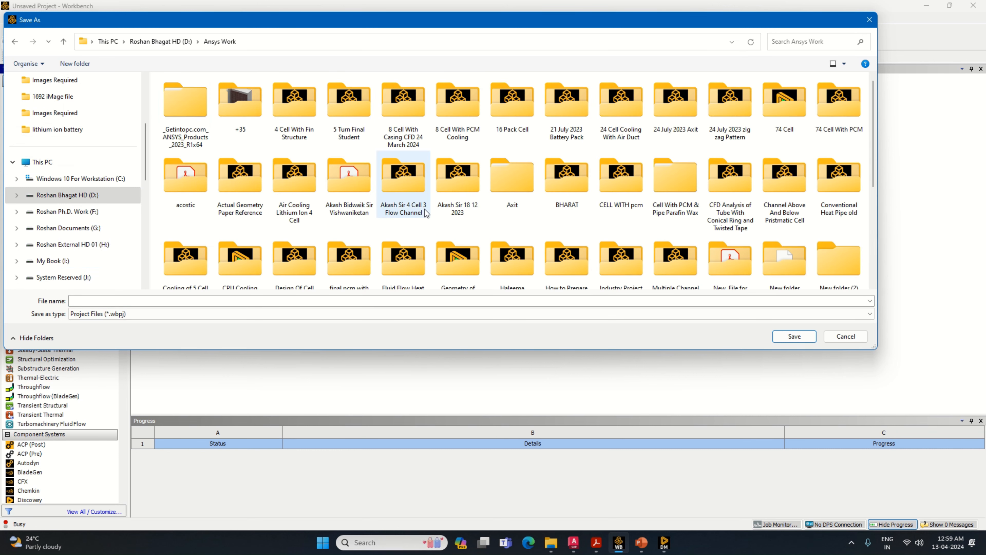
- Create a new folder in Ansys Work named 24 Cell Heat Generation Per Unit Volume CFD Simulation
right_click(330, 225)
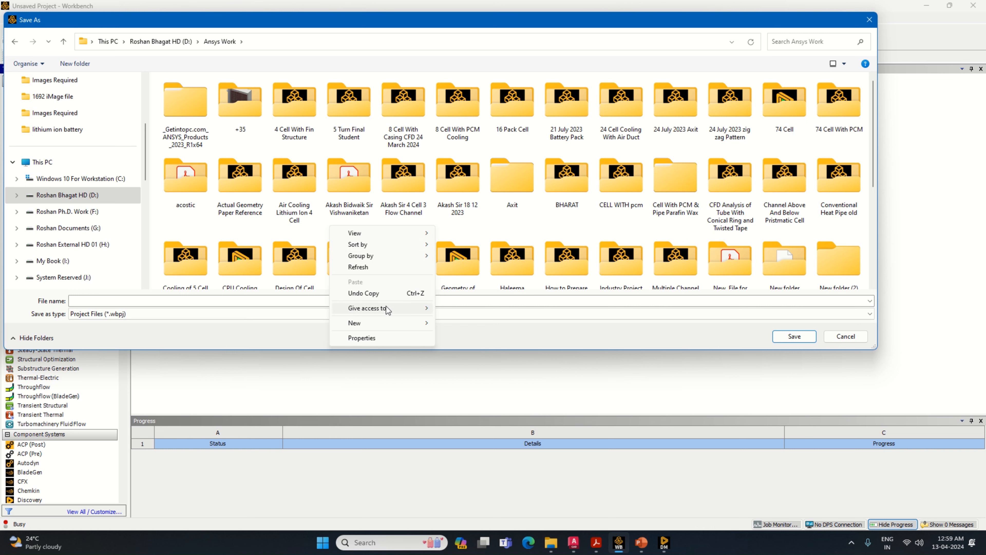
mouse_move(392, 321)
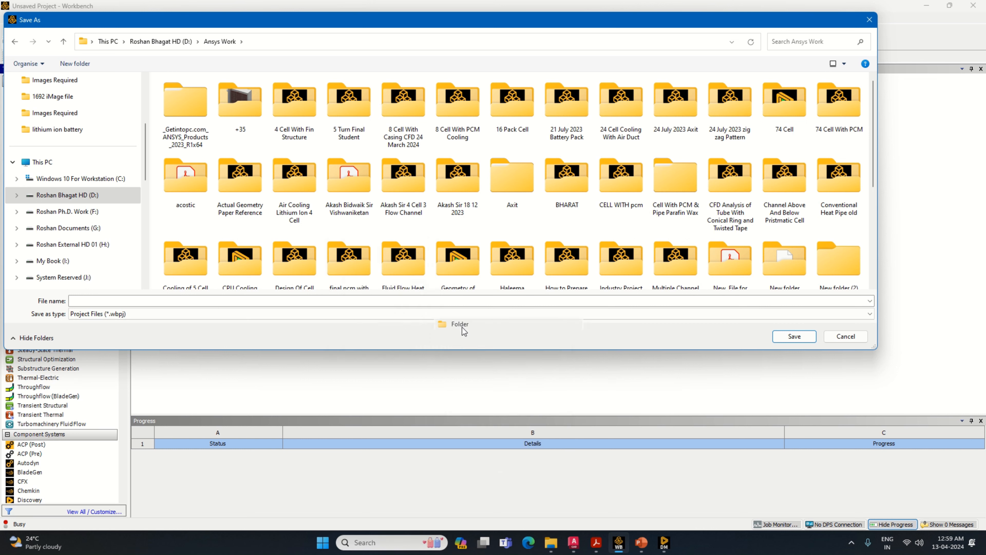
left_click(463, 325)
type("2")
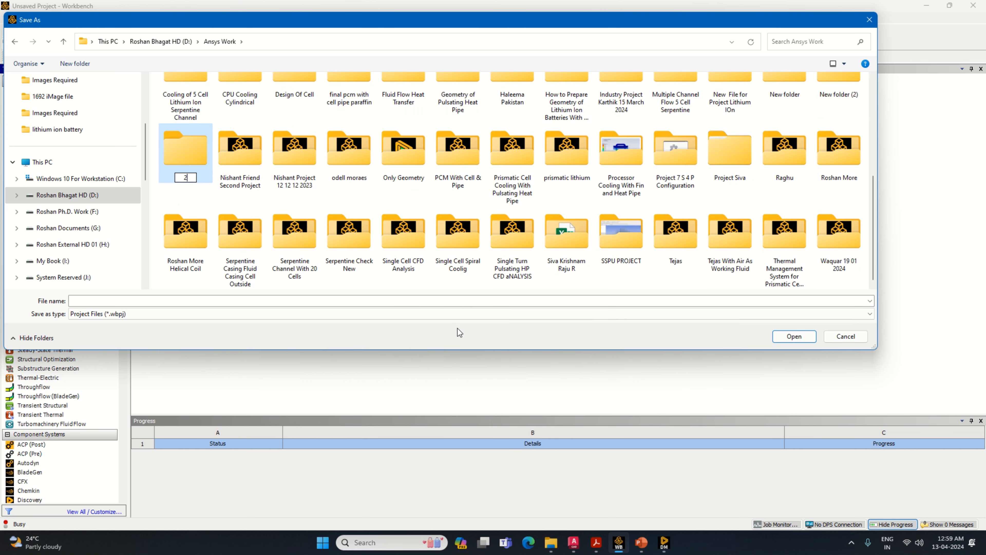
type("4 Cell Heat Generation Per u")
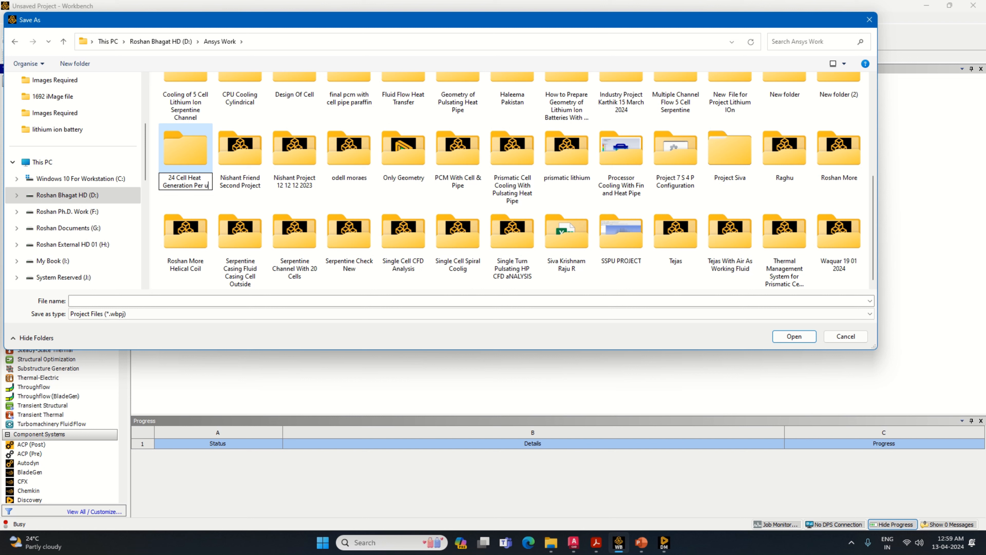
key("BackSpace")
type("Unit Volu")
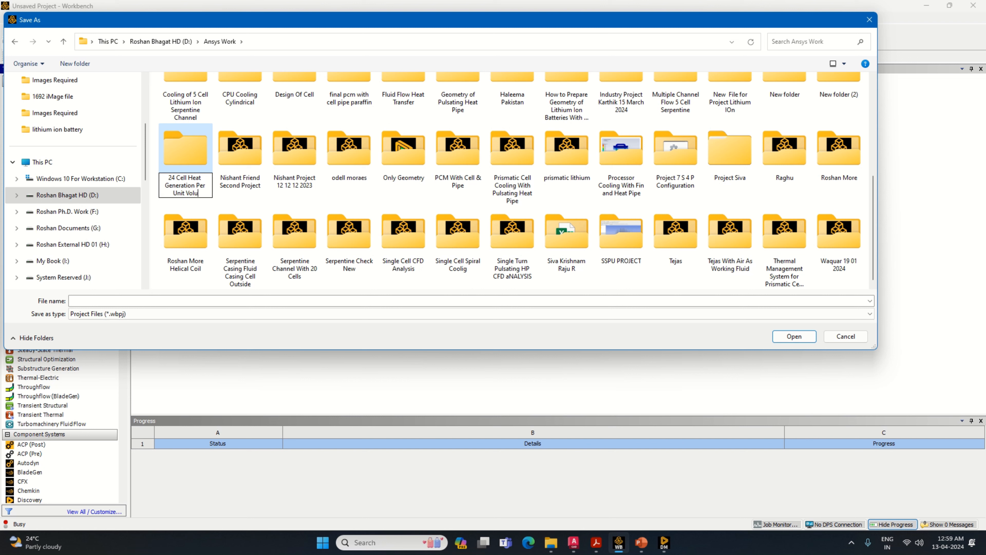
type("me CFD S")
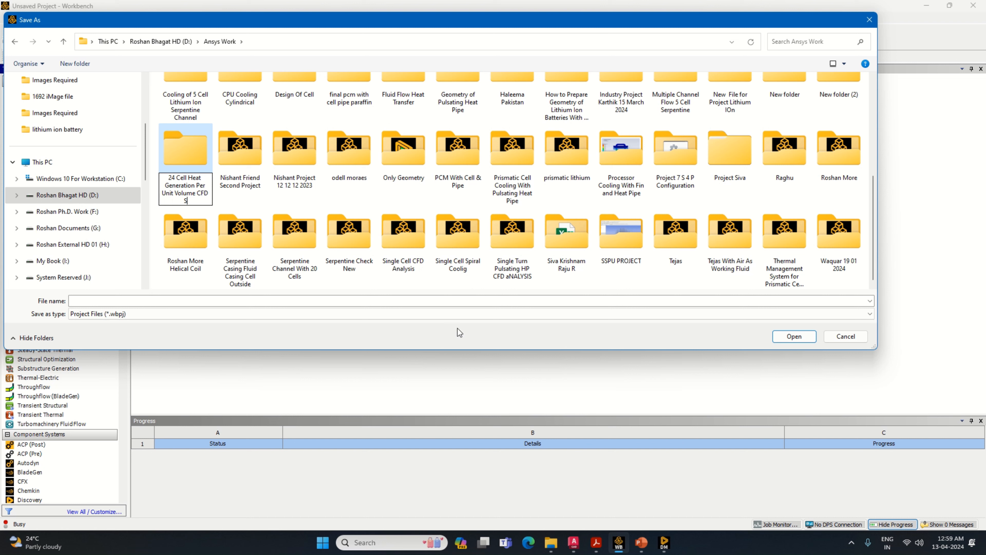
type("imulation")
left_click(805, 338)
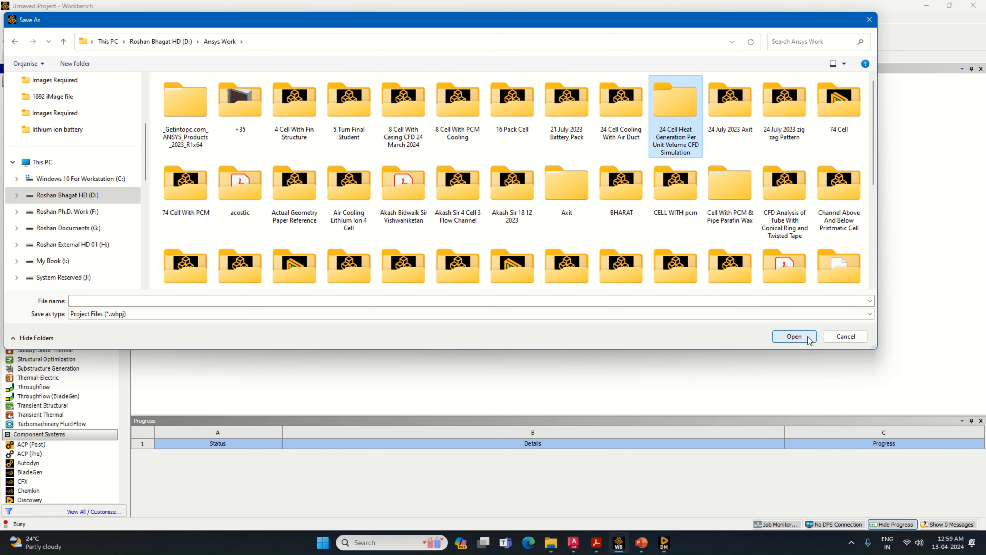
- Save the project inside the new folder, reusing the folder's name 24 Cell Heat Generation Per Unit Volume CFD Simulation as file name
double_click(675, 123)
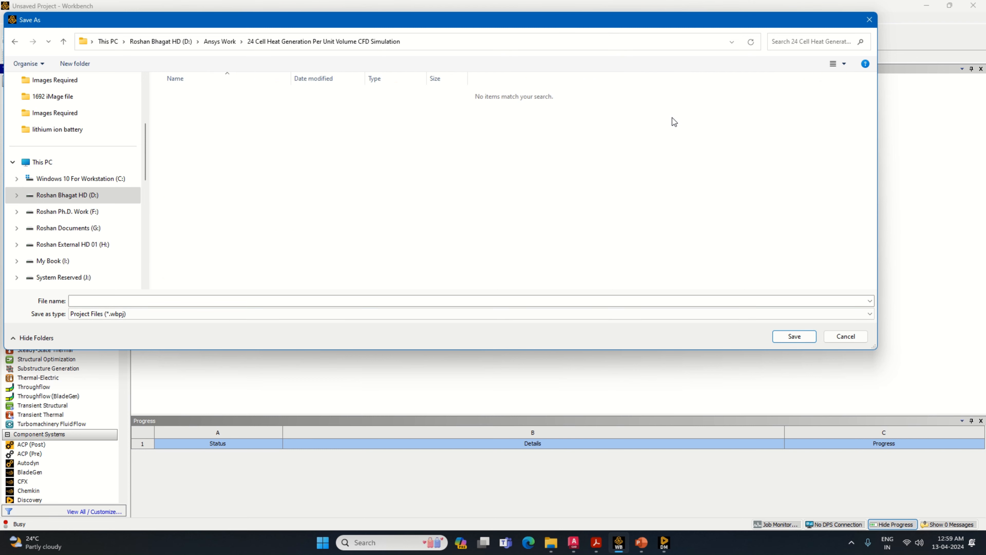
right_click(321, 47)
left_click(354, 61)
left_click(222, 300)
key("ctrl+v")
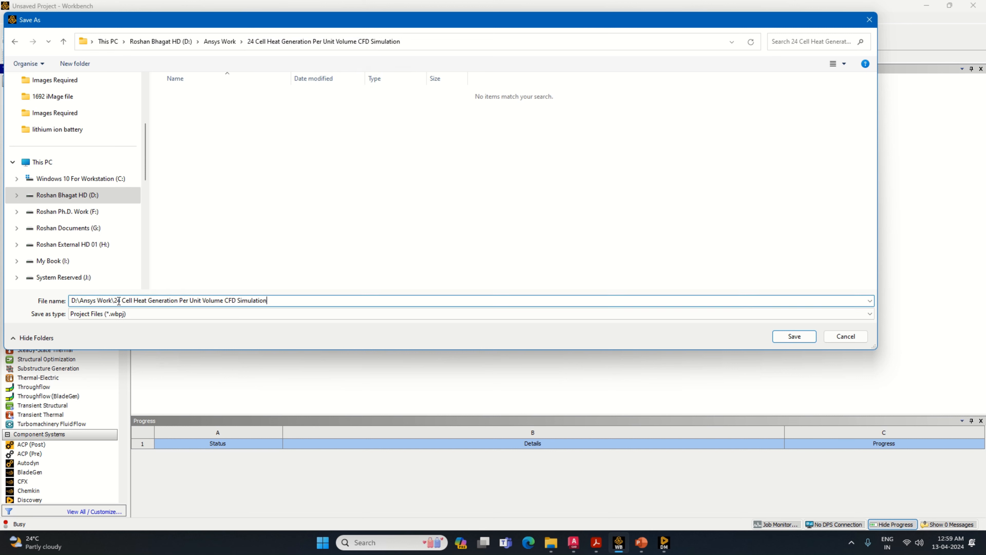
left_click_drag(117, 300, 48, 296)
key("BackSpace")
type("2")
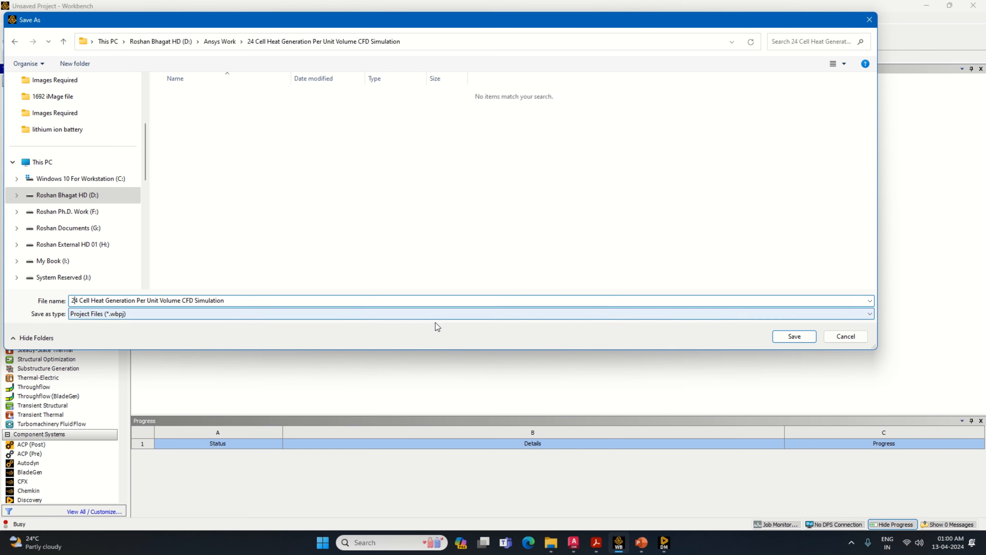
left_click(798, 335)
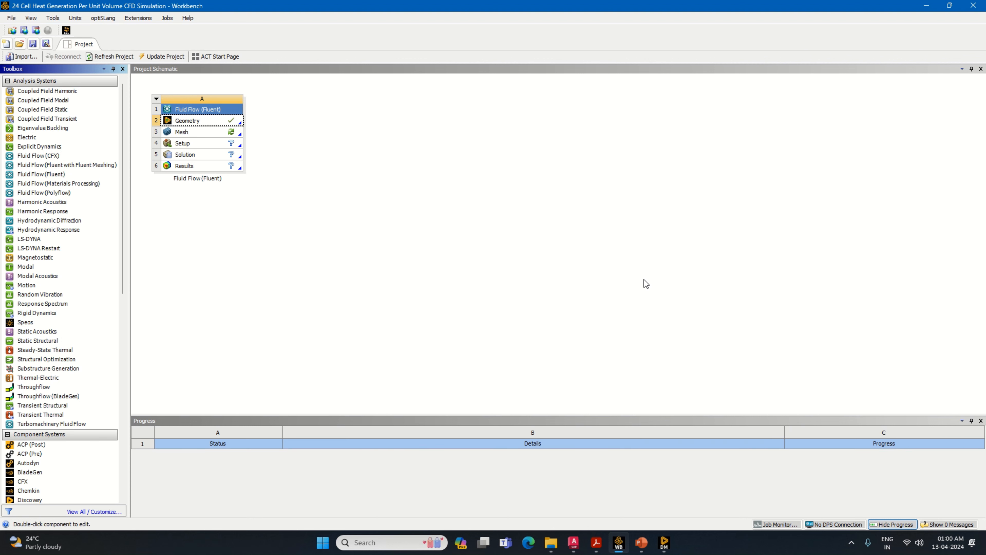
- Open the Mesh component of the Fluid Flow (Fluent) system for editing and close DesignModeler
right_click(227, 133)
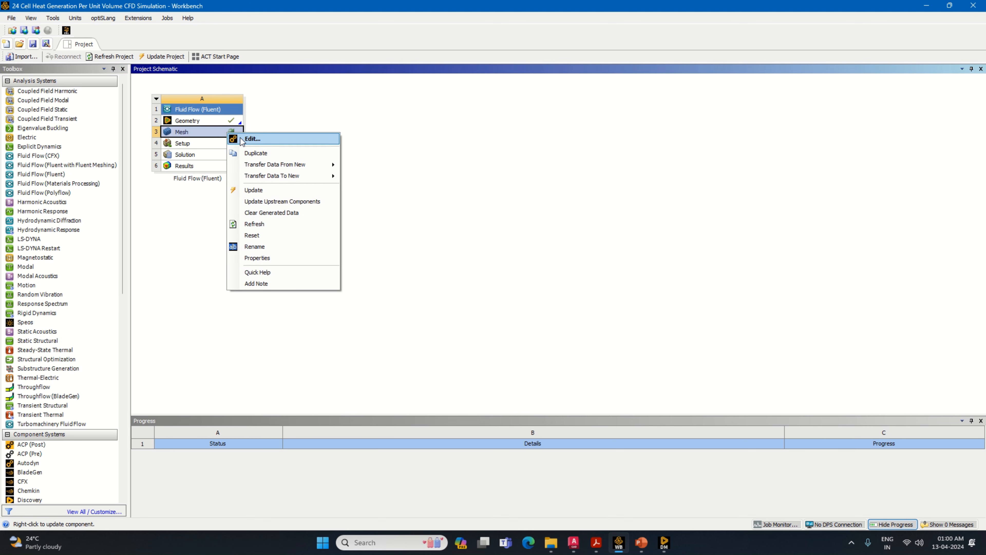
left_click(249, 139)
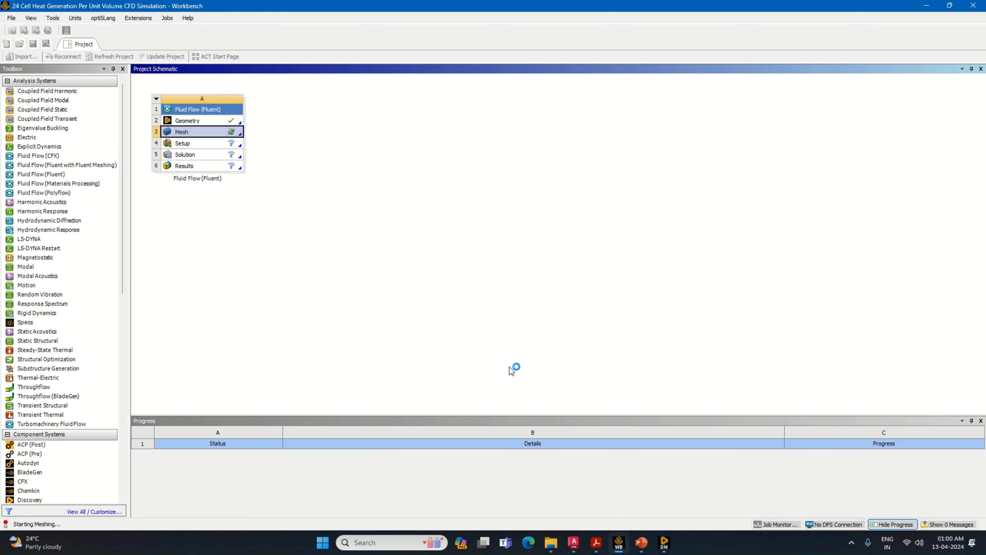
left_click(665, 544)
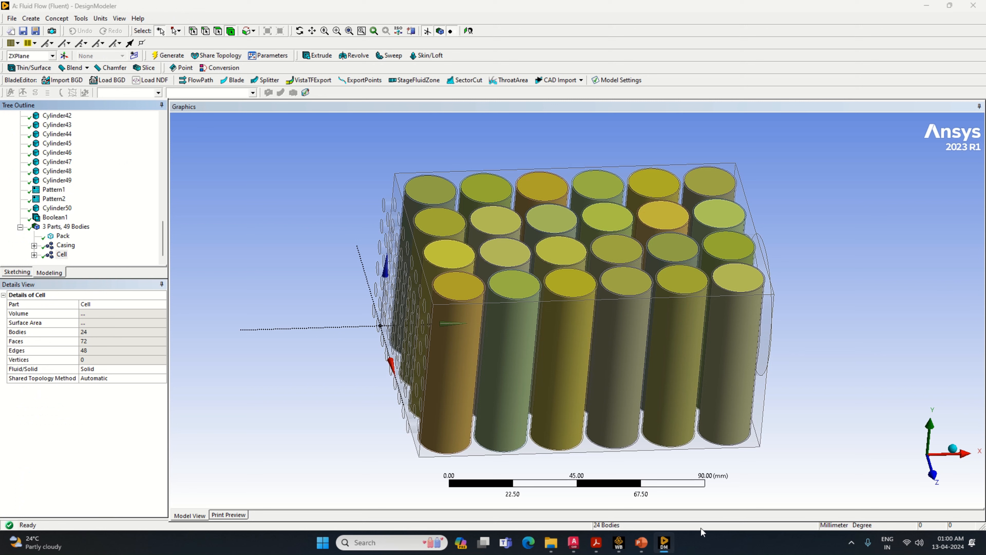
left_click(12, 18)
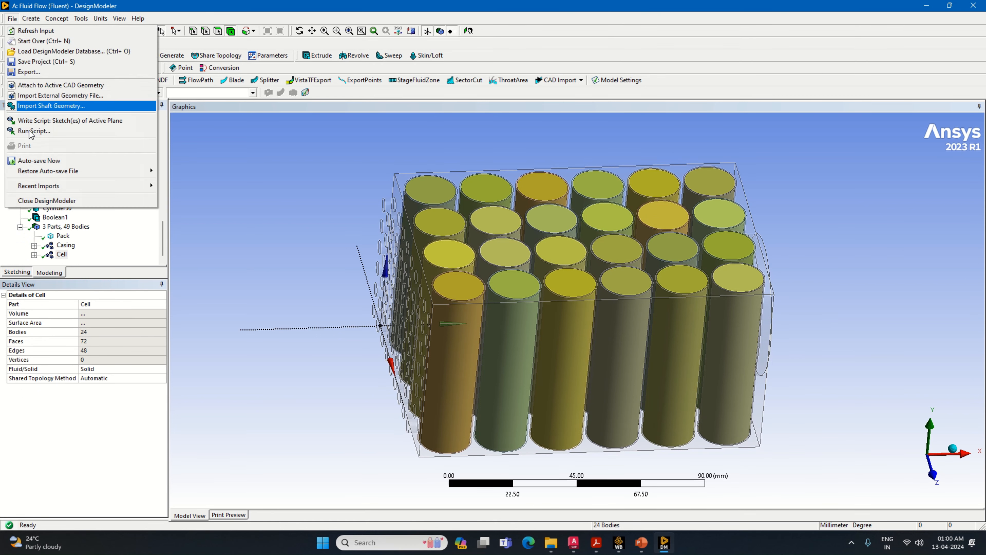
left_click(53, 201)
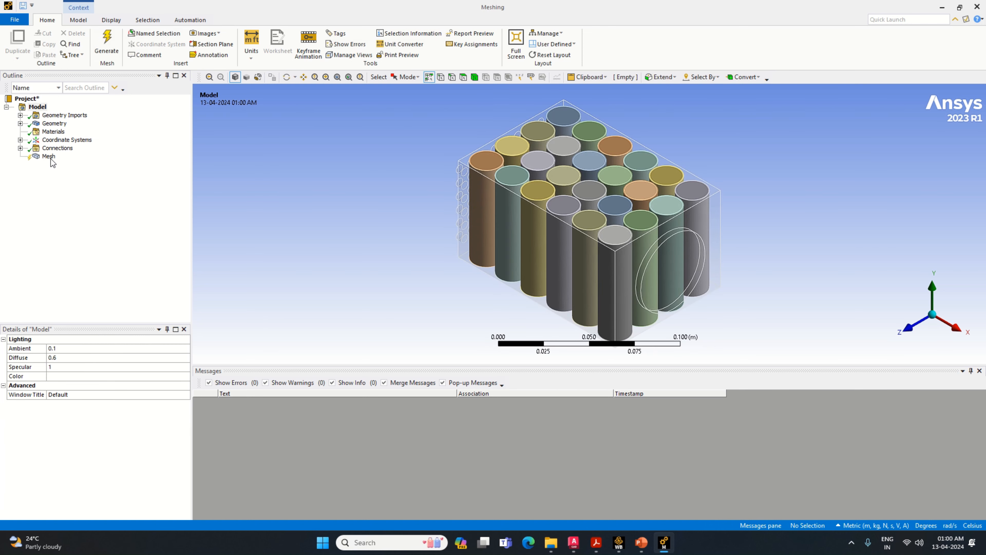
- Generate the mesh with the default element size and show its node and element statistics
right_click(50, 158)
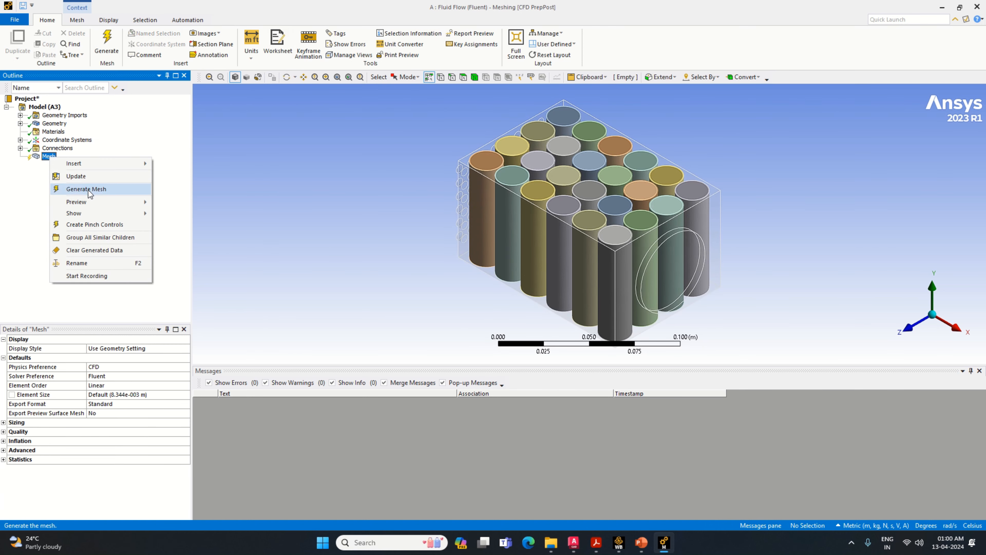
left_click(217, 249)
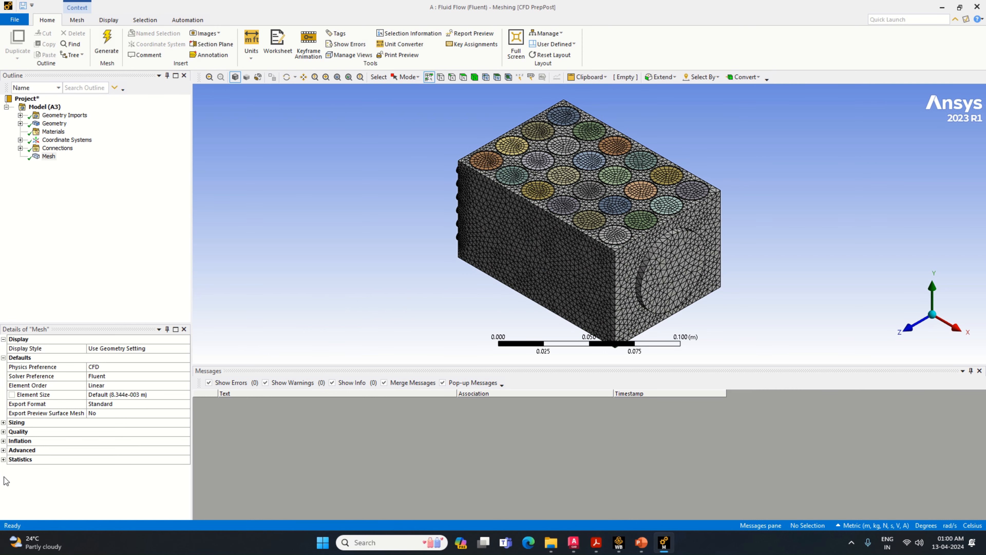
left_click(4, 459)
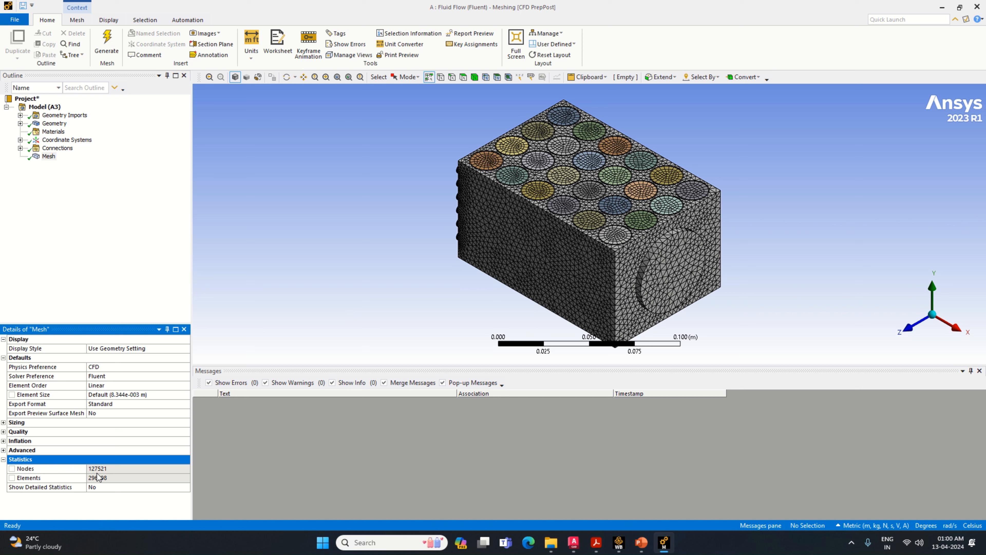
- Set the global mesh element size to 0.002 m and regenerate the mesh
left_click(48, 156)
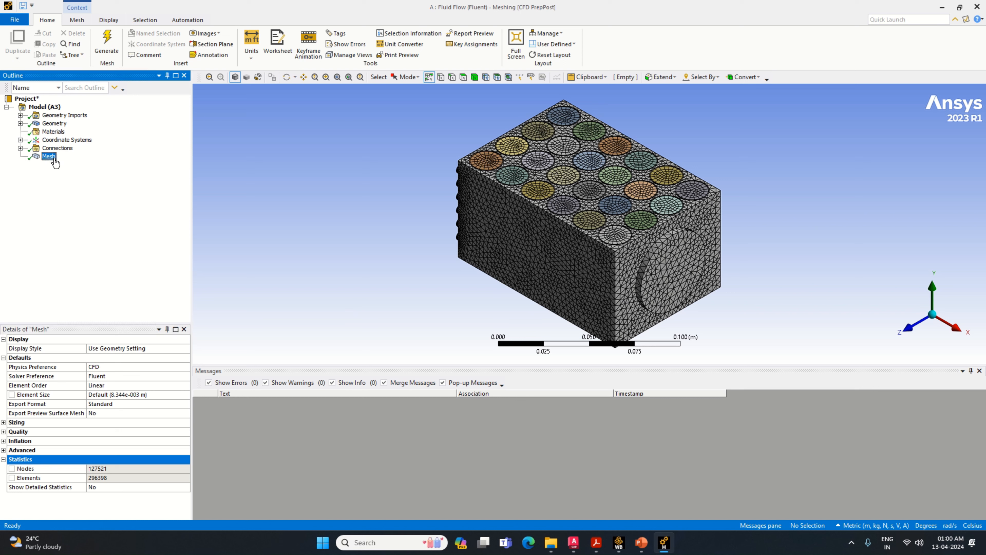
left_click(101, 395)
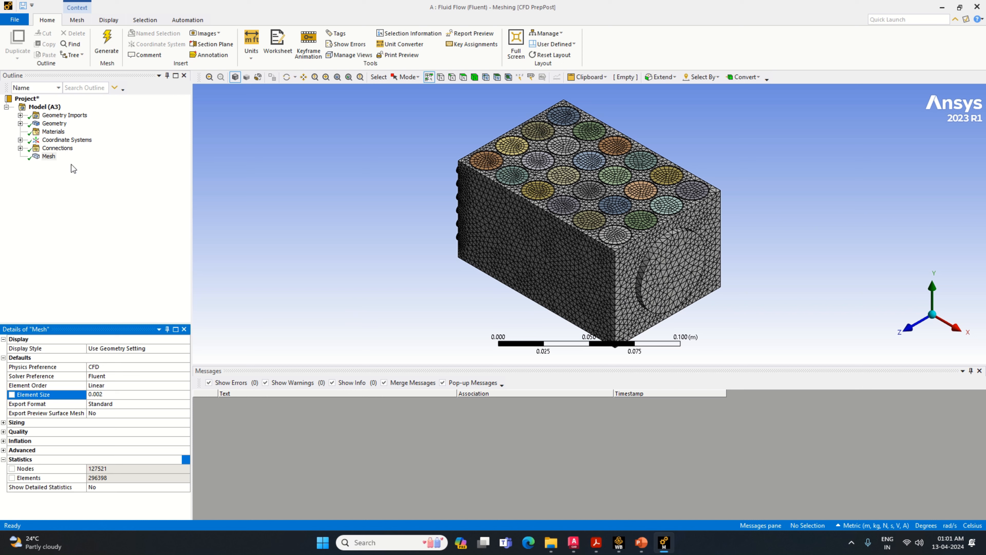
right_click(48, 156)
left_click(72, 187)
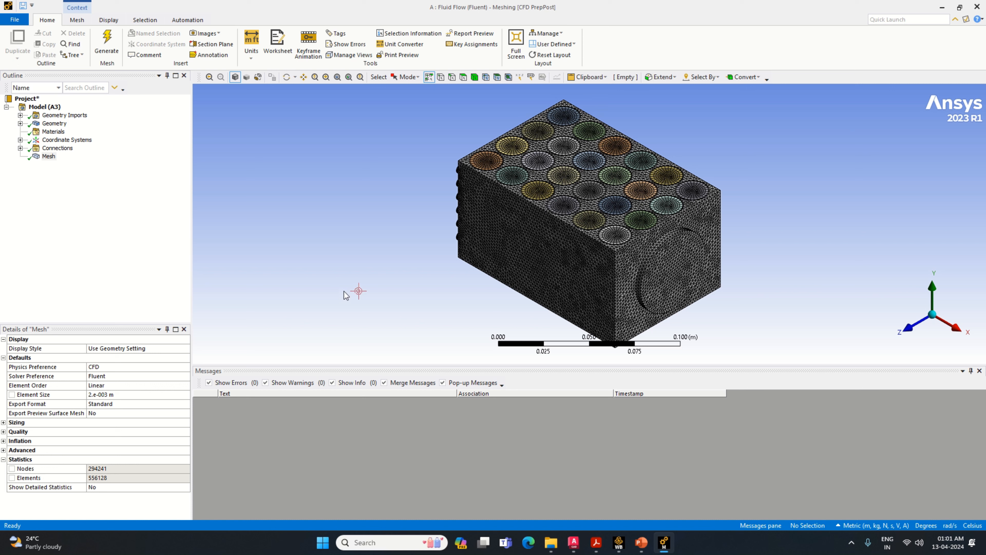
- Create a named selection called Inlet from the end faces of all 54 small cylindrical ports, six rows of nine, on the casing's end
middle_click_drag(582, 322, 359, 282)
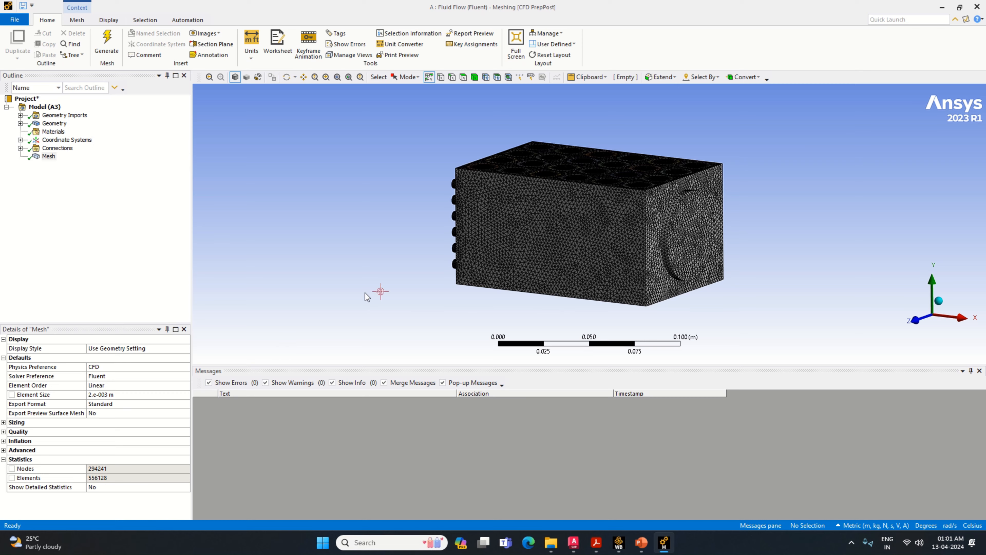
middle_click_drag(372, 306, 543, 273)
scroll(568, 220, "up", 4)
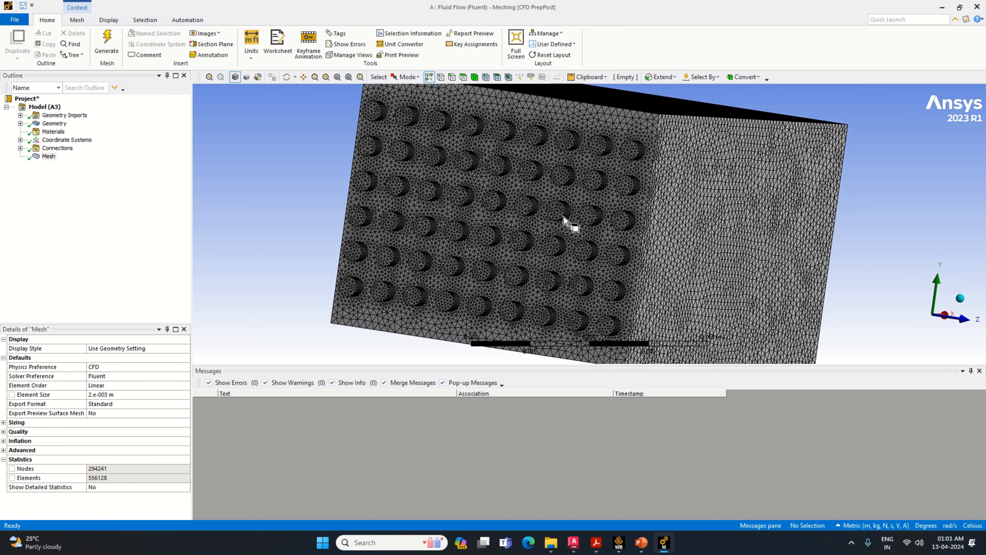
left_click(464, 76)
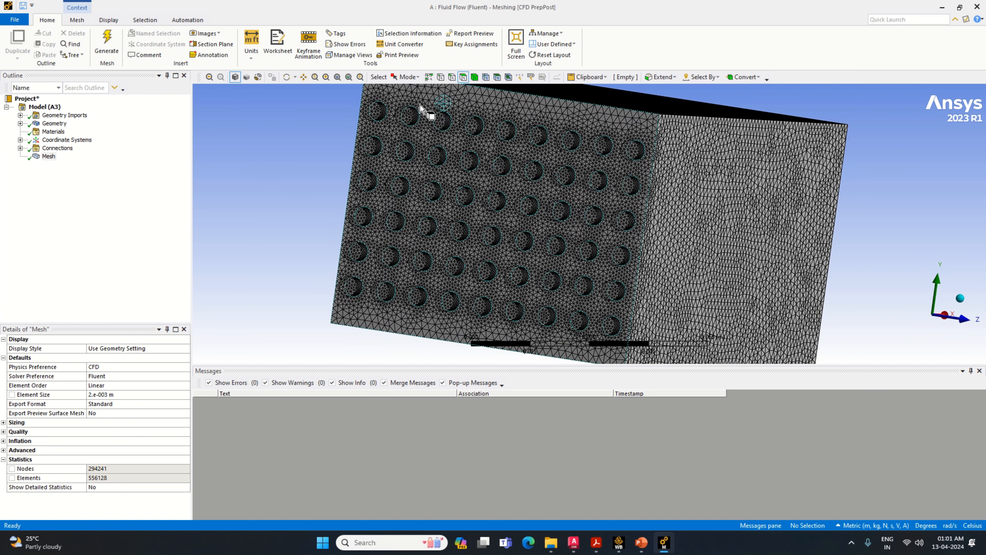
left_click(372, 112)
left_click(404, 115, "ctrl")
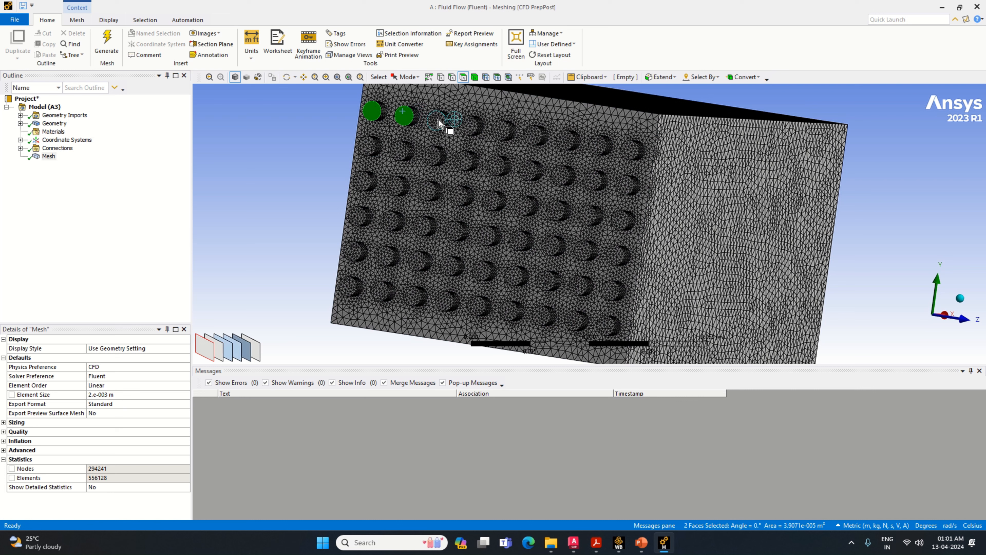
left_click(437, 120, "ctrl")
left_click(469, 126, "ctrl")
left_click(501, 131, "ctrl")
left_click(533, 135, "ctrl")
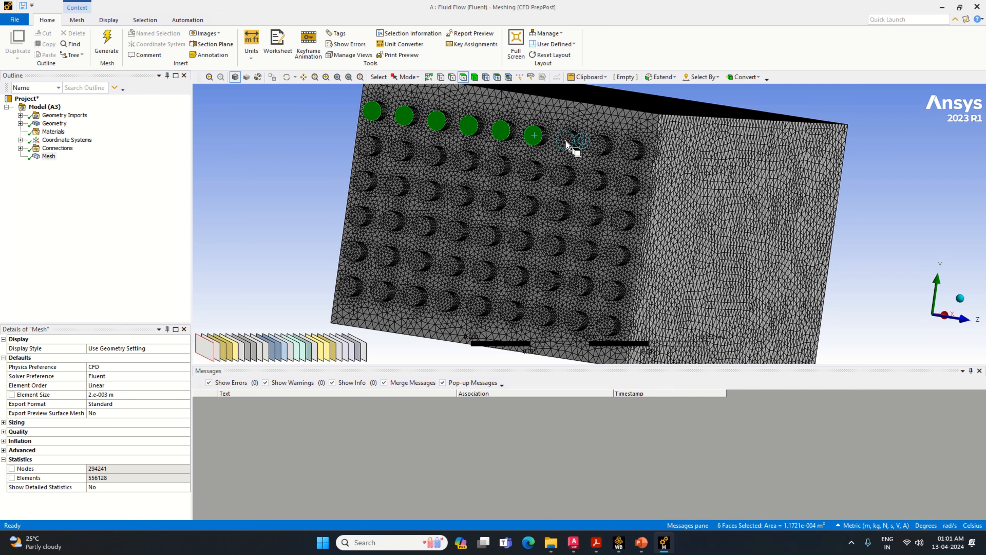
left_click(566, 141, "ctrl")
left_click(597, 145, "ctrl")
left_click(629, 150, "ctrl")
left_click(625, 186, "ctrl")
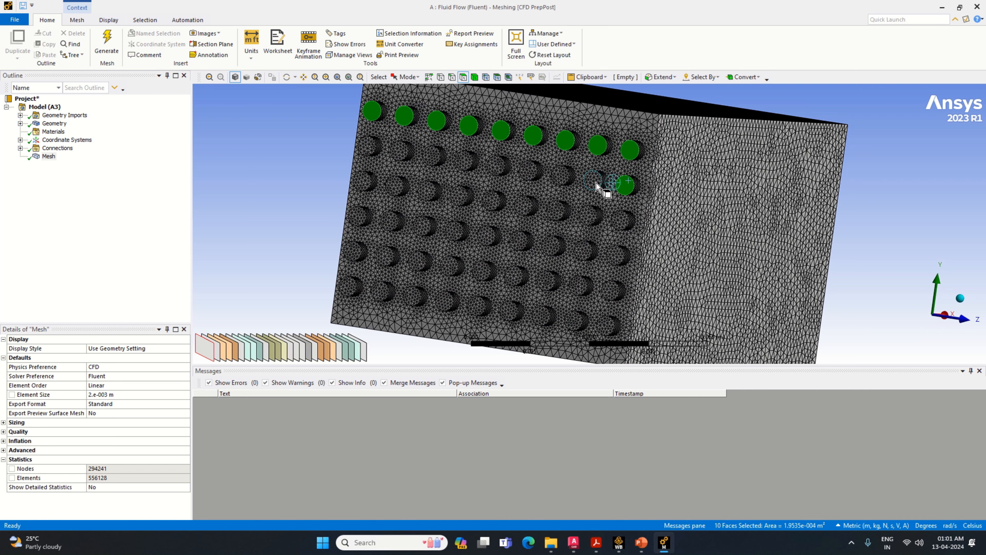
left_click(592, 179, "ctrl")
left_click(561, 176, "ctrl")
left_click(529, 169, "ctrl")
left_click(495, 165, "ctrl")
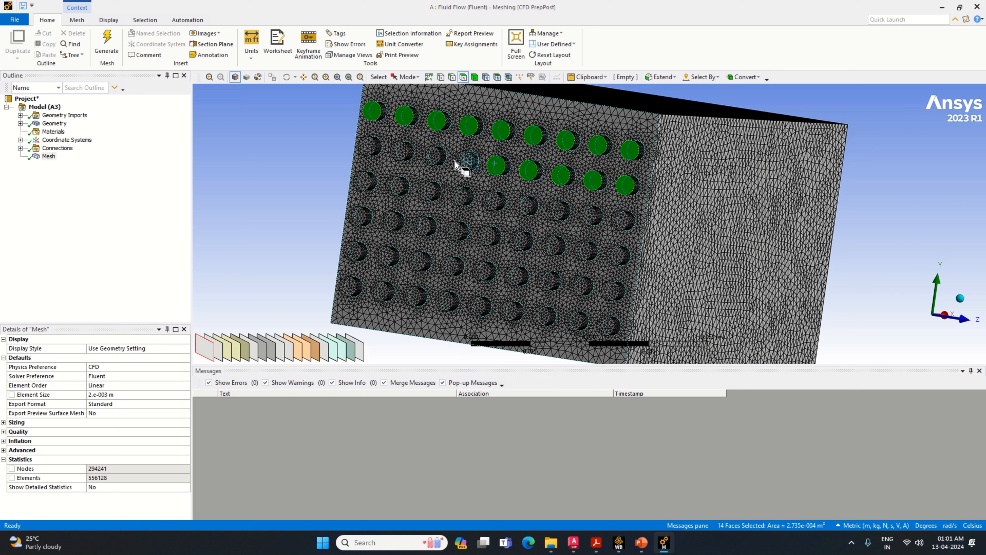
left_click(464, 160, "ctrl")
left_click(432, 156, "ctrl")
left_click(400, 150, "ctrl")
left_click(366, 147, "ctrl")
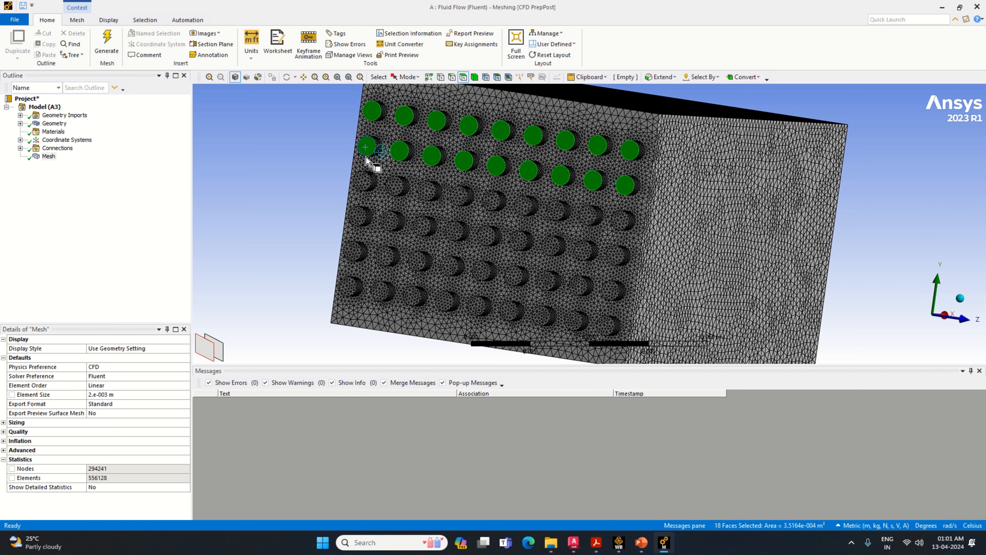
left_click(364, 180, "ctrl")
left_click(395, 186, "ctrl")
left_click(427, 190, "ctrl")
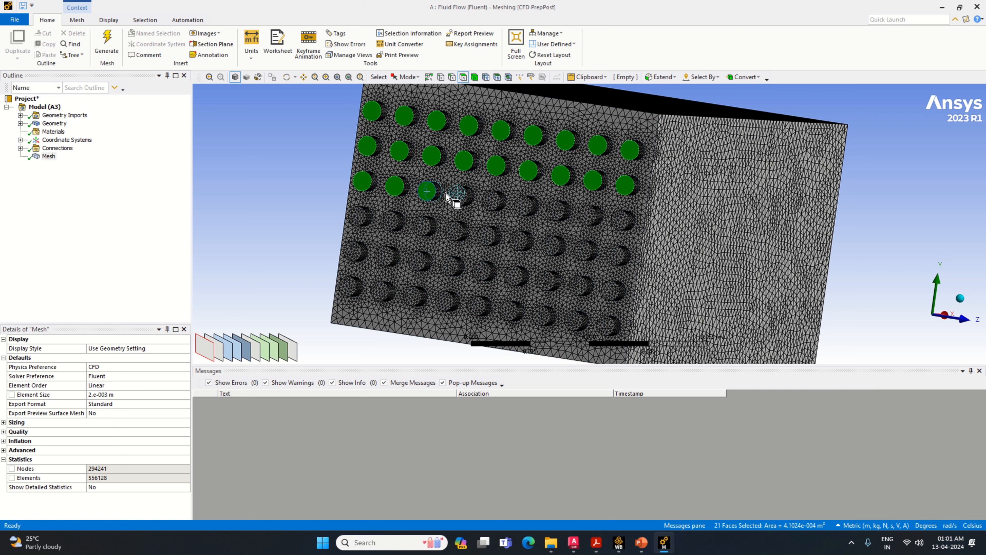
left_click(459, 195, "ctrl")
left_click(492, 200, "ctrl")
left_click(523, 205, "ctrl")
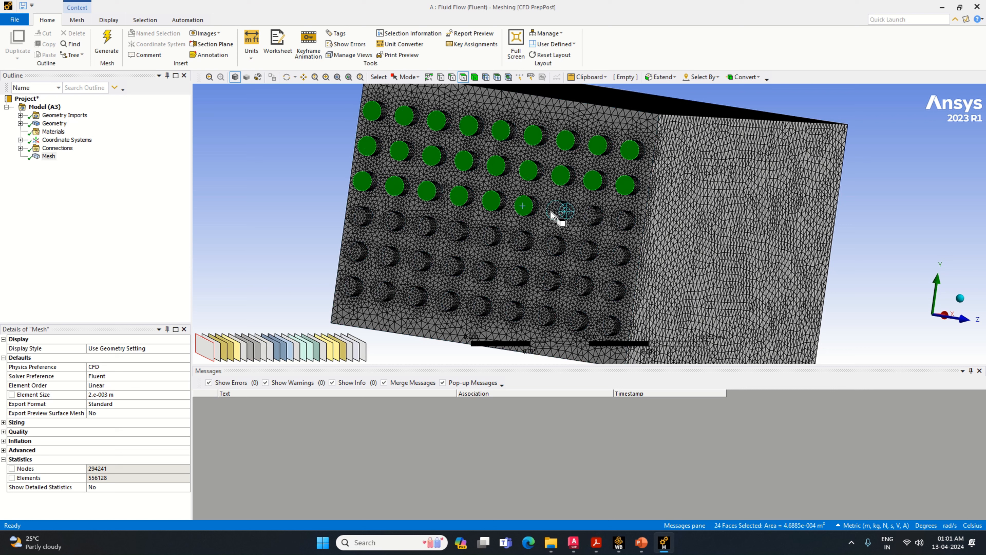
left_click(556, 210, "ctrl")
left_click(587, 216, "ctrl")
left_click(621, 220, "ctrl")
left_click(616, 255, "ctrl")
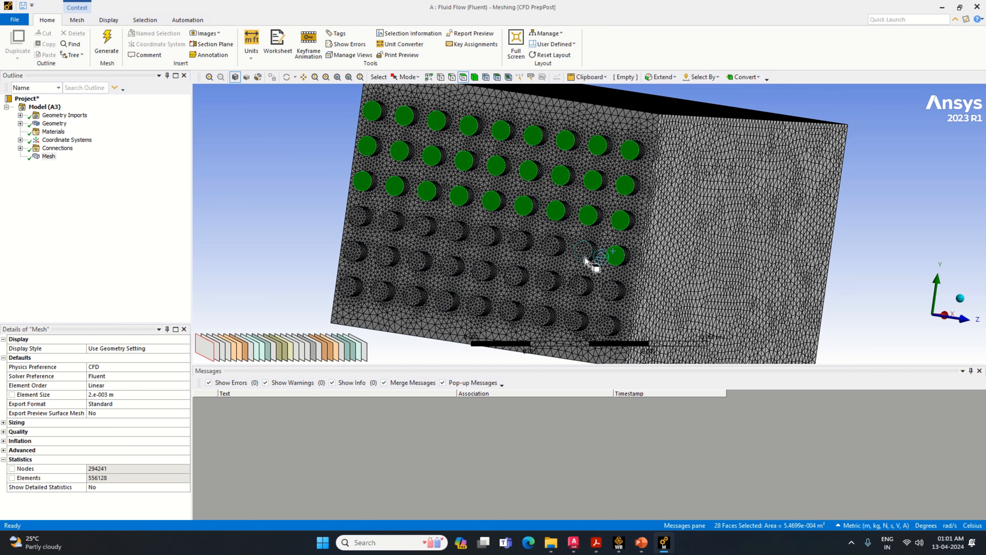
left_click(581, 251, "ctrl")
left_click(551, 244, "ctrl")
left_click(518, 240, "ctrl")
left_click(486, 235, "ctrl")
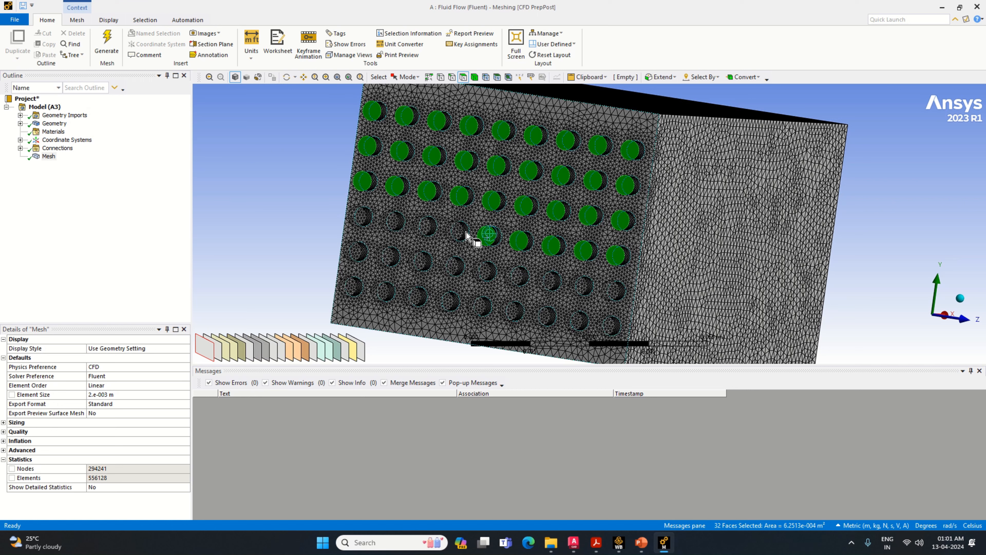
left_click(454, 230, "ctrl")
left_click(422, 226, "ctrl")
left_click(389, 221, "ctrl")
left_click(358, 216, "ctrl")
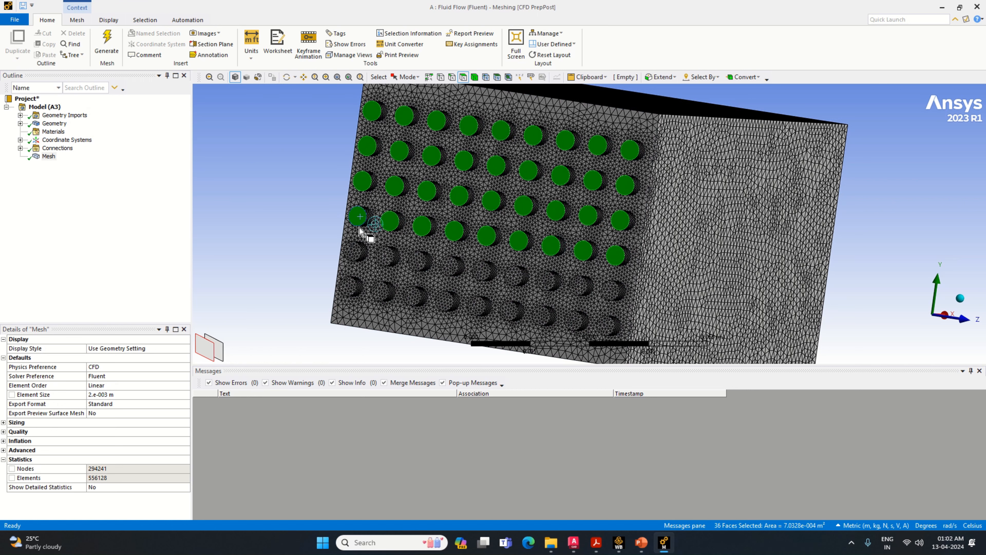
left_click(353, 253, "ctrl")
left_click(384, 256, "ctrl")
left_click(417, 259, "ctrl")
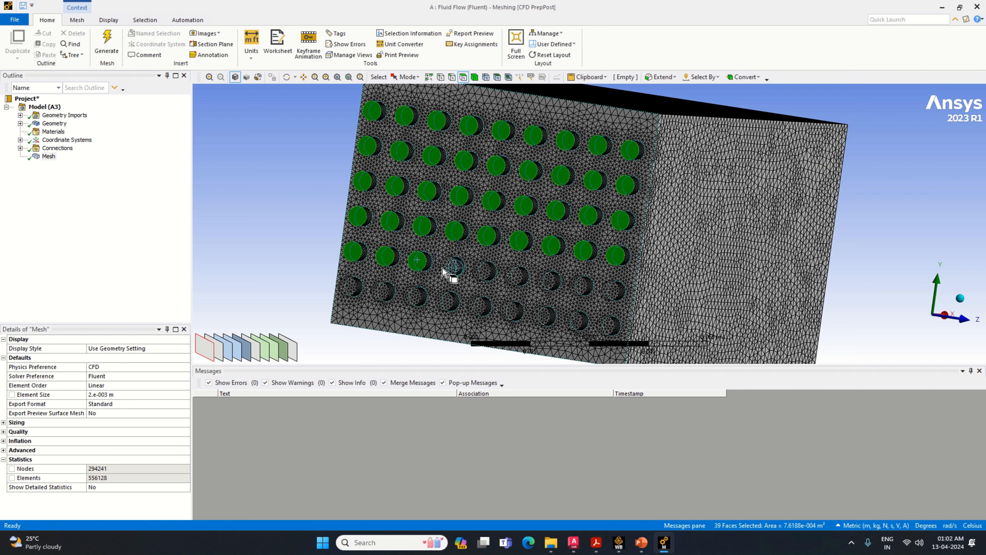
left_click(450, 267, "ctrl")
left_click(482, 271, "ctrl")
left_click(514, 277, "ctrl")
left_click(546, 281, "ctrl")
left_click(578, 286, "ctrl")
left_click(610, 290, "ctrl")
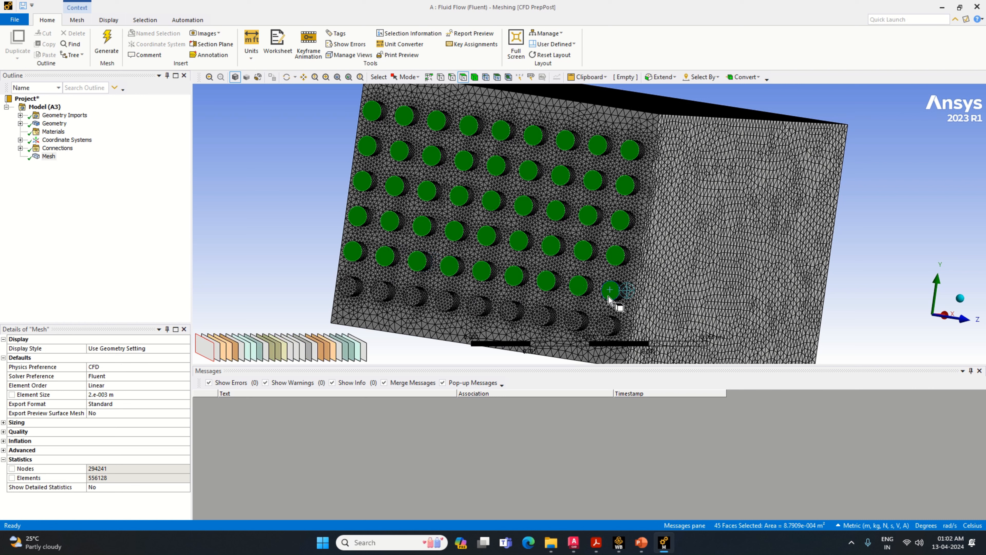
left_click(606, 326, "ctrl")
left_click(573, 320, "ctrl")
left_click(541, 315, "ctrl")
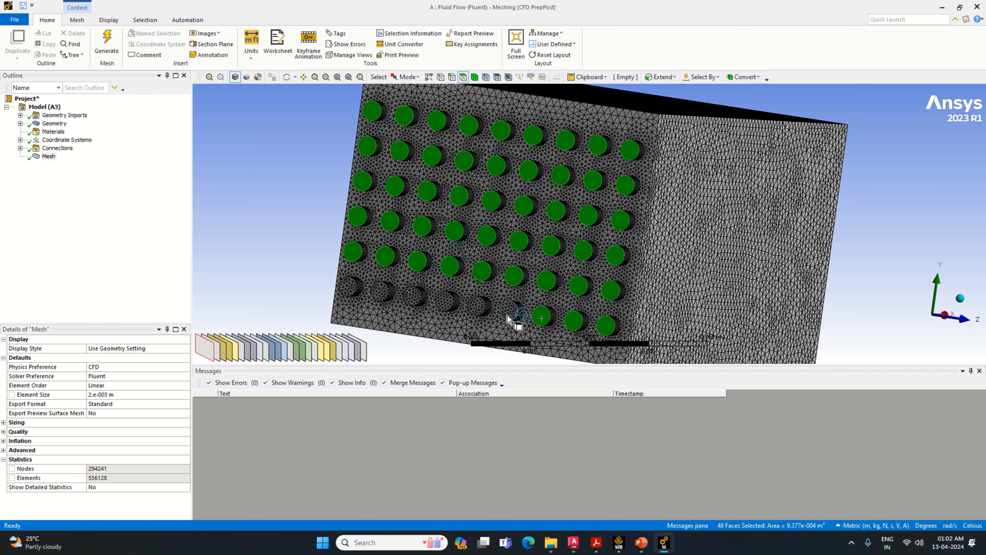
left_click(509, 311, "ctrl")
left_click(477, 307, "ctrl")
left_click(444, 301, "ctrl")
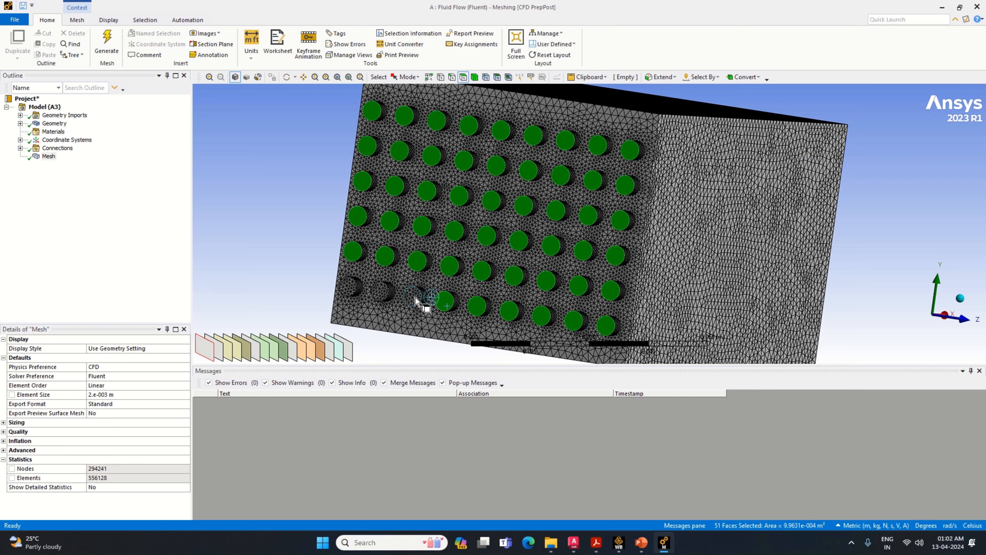
left_click(414, 297, "ctrl")
left_click(380, 292, "ctrl")
left_click(351, 287, "ctrl")
right_click(346, 287)
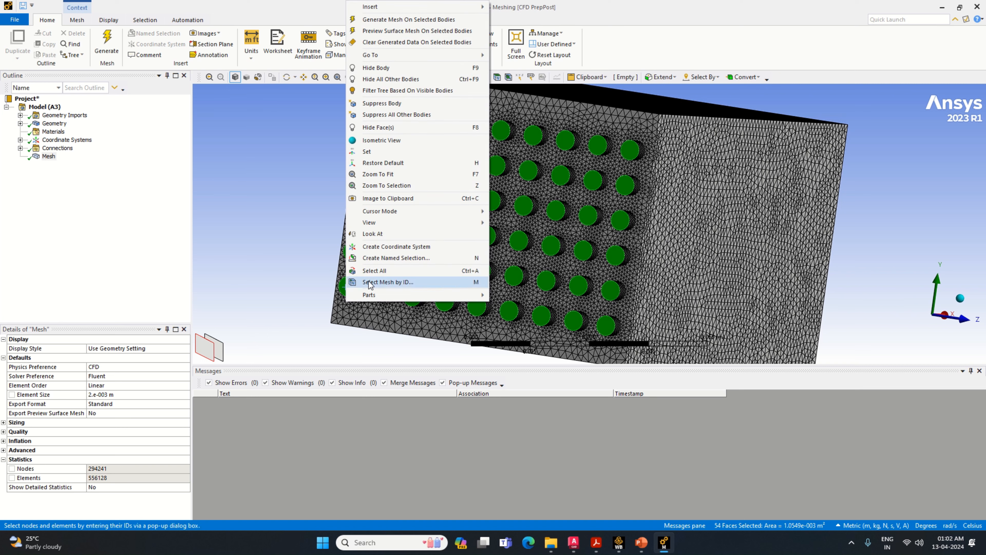
left_click(383, 260)
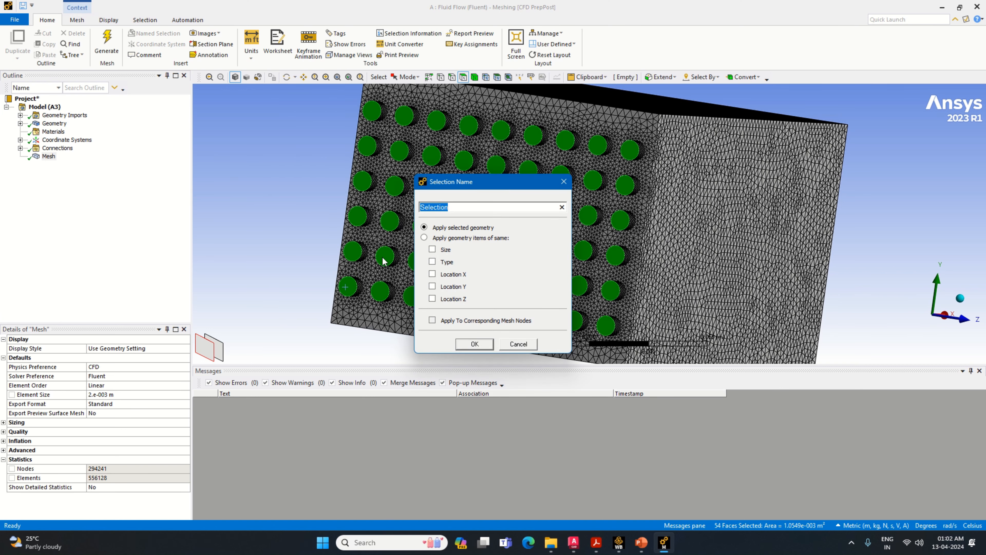
type("Inlet")
key("Return")
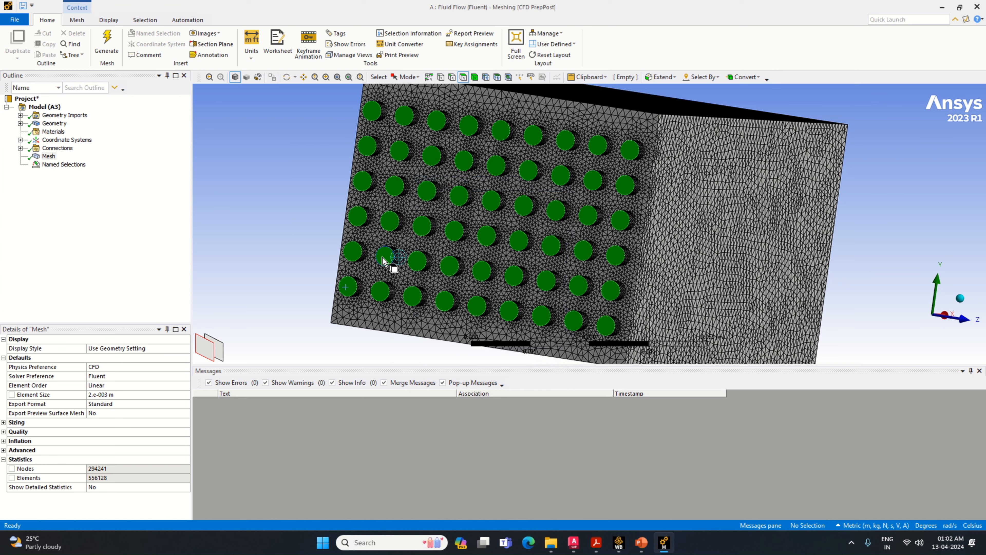
- Create a named selection called Outlet from the large circular face on the opposite end of the casing, and expand the named selections list
middle_click_drag(853, 247, 677, 219)
left_click(675, 218)
right_click(673, 218)
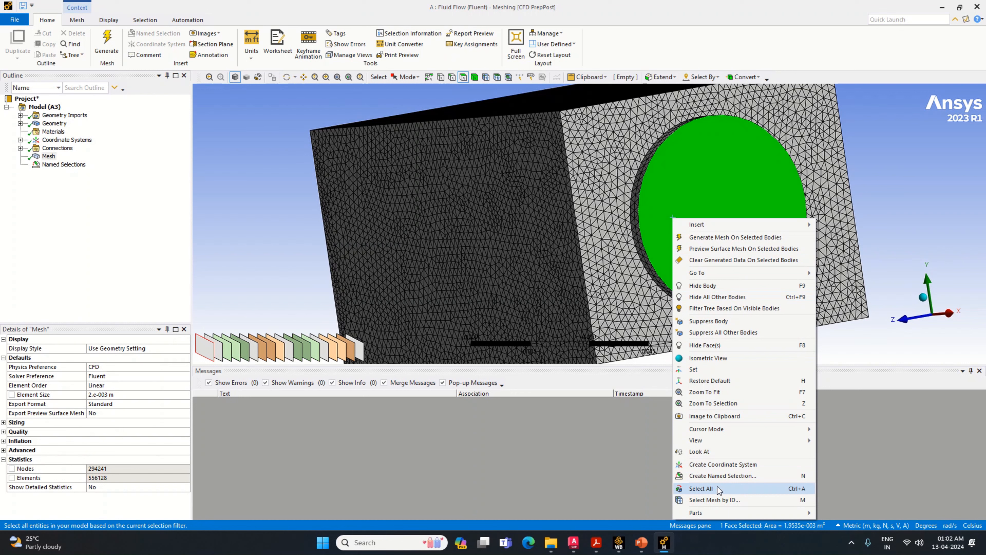
left_click(718, 476)
type("O")
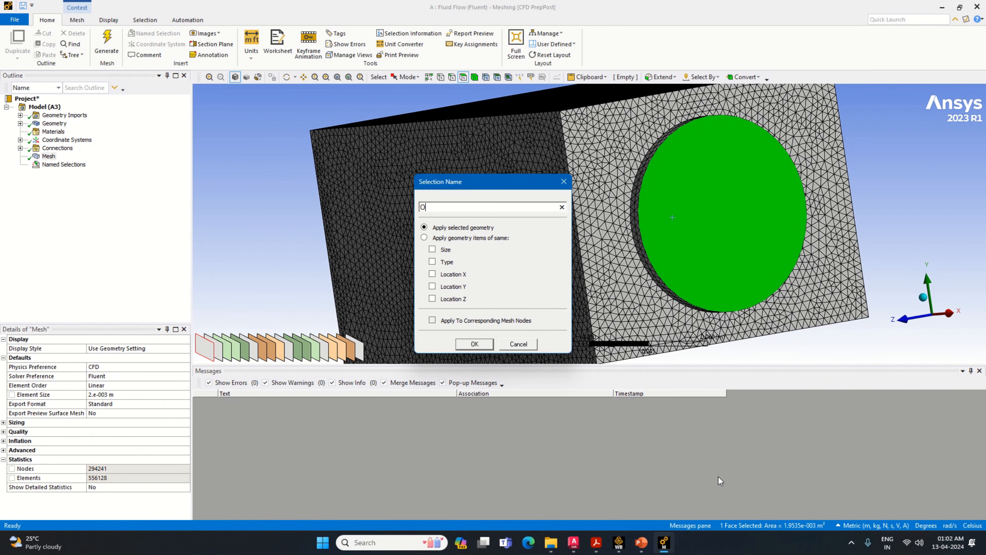
type("utlet")
key("Return")
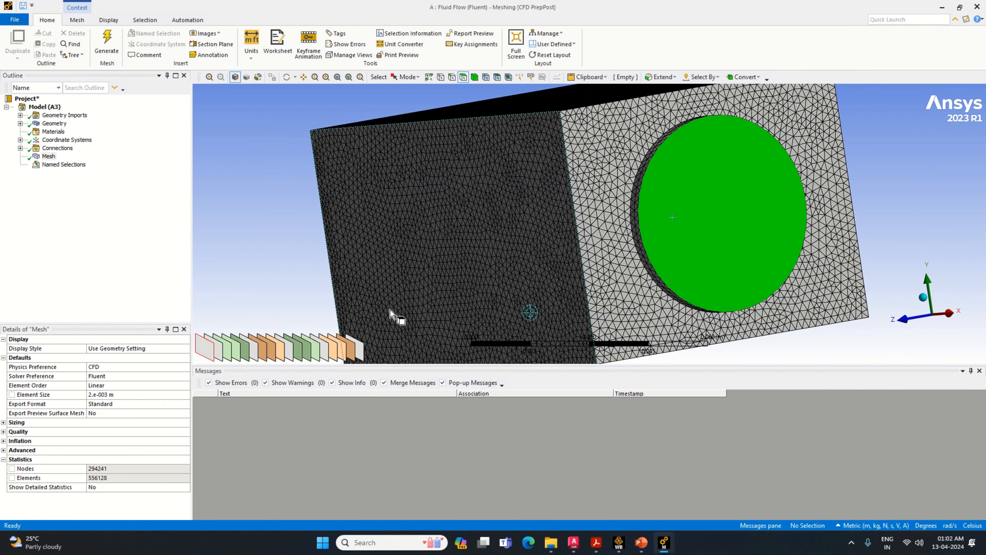
left_click(20, 164)
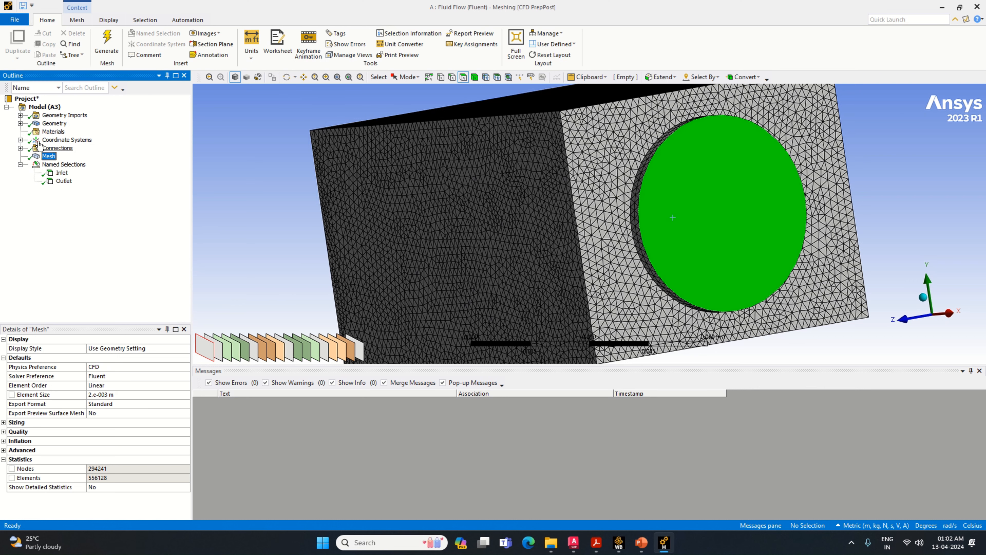
- Display the geometry in isometric view with an enlarged graphics area, and hide all bodies except the Casing group
left_click(53, 123)
left_click(923, 297)
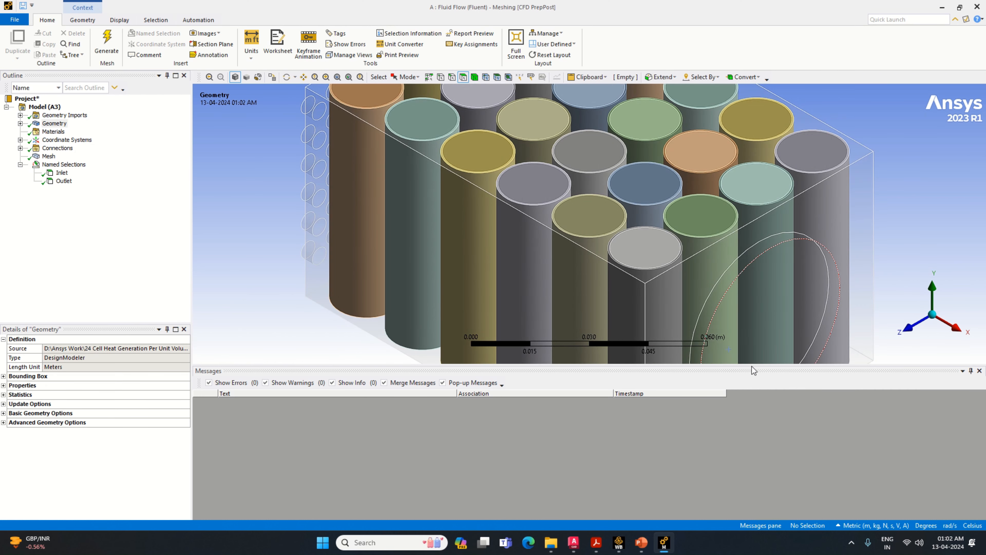
left_click_drag(752, 365, 753, 460)
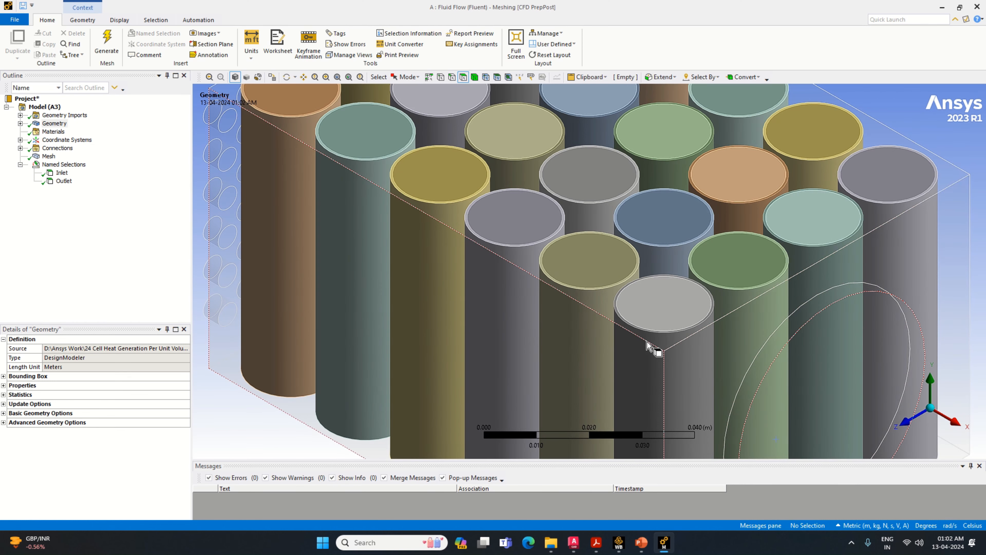
scroll(657, 344, "down", 3)
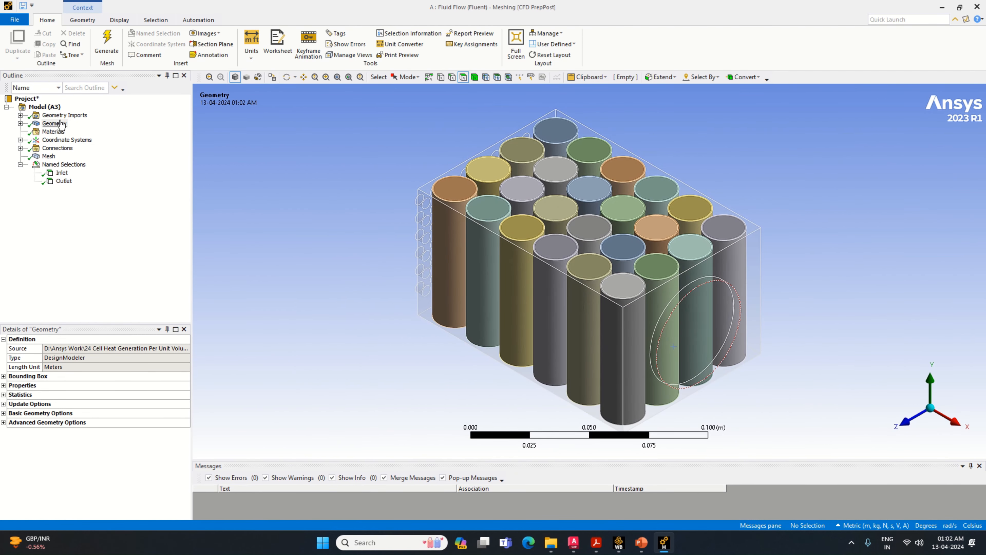
left_click(20, 123)
left_click(60, 131)
right_click(63, 132)
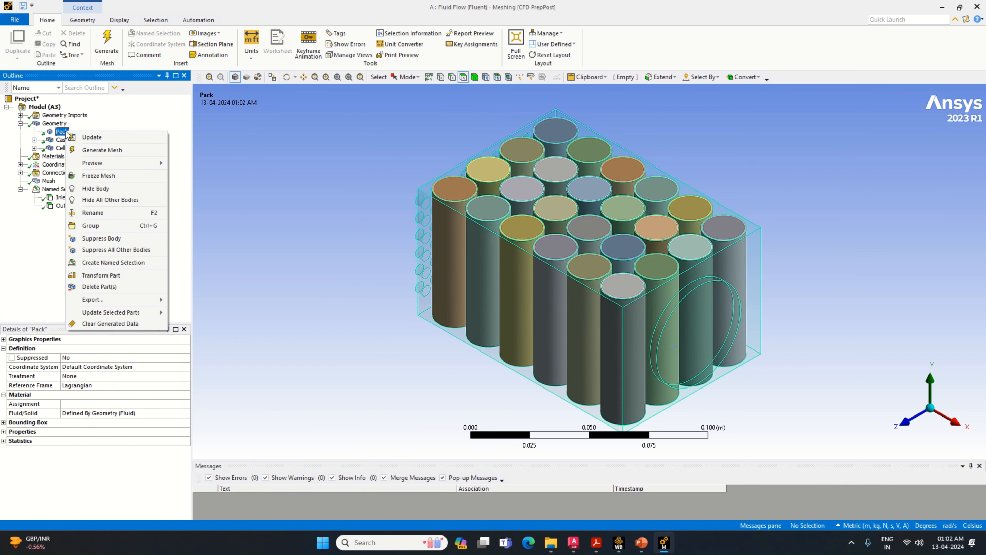
left_click(63, 140)
right_click(63, 139)
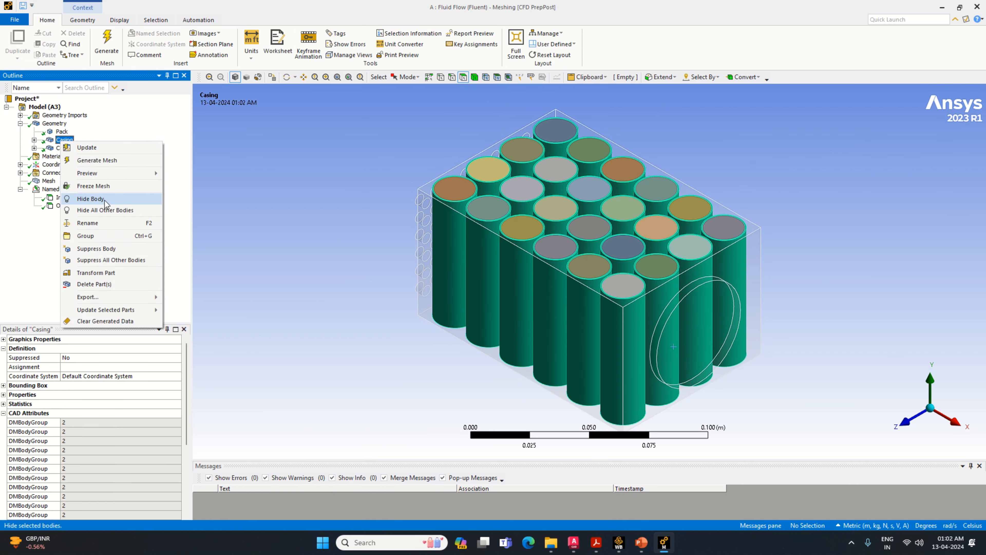
left_click(111, 207)
- Create a named selection called Casing Convection from the outer cylindrical faces of all 24 casing tubes
mouse_move(743, 282)
left_mouse_down()
mouse_move(600, 318)
mouse_move(407, 249)
left_mouse_up()
middle_click_drag(818, 418, 753, 266)
left_click_drag(716, 242, 480, 287)
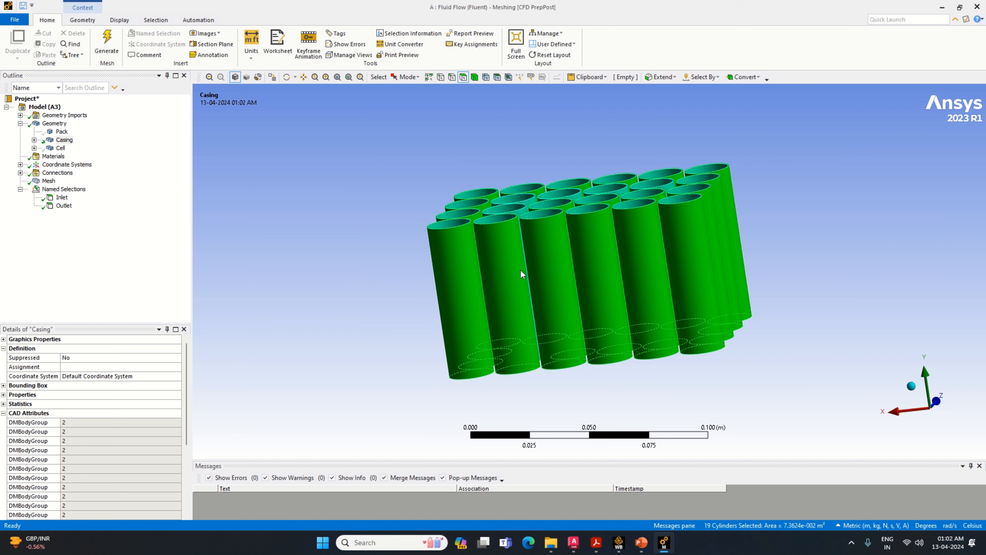
mouse_move(669, 282)
middle_mouse_down()
mouse_move(671, 330)
mouse_move(671, 289)
middle_mouse_up()
left_click(672, 173, "ctrl")
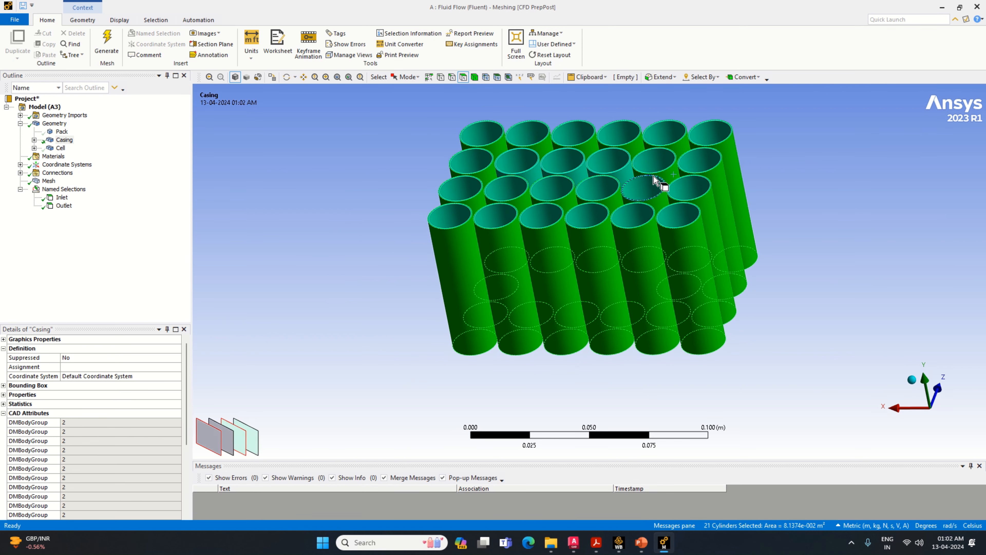
left_click(626, 175, "ctrl")
left_click(581, 174, "ctrl")
left_click(535, 179, "ctrl")
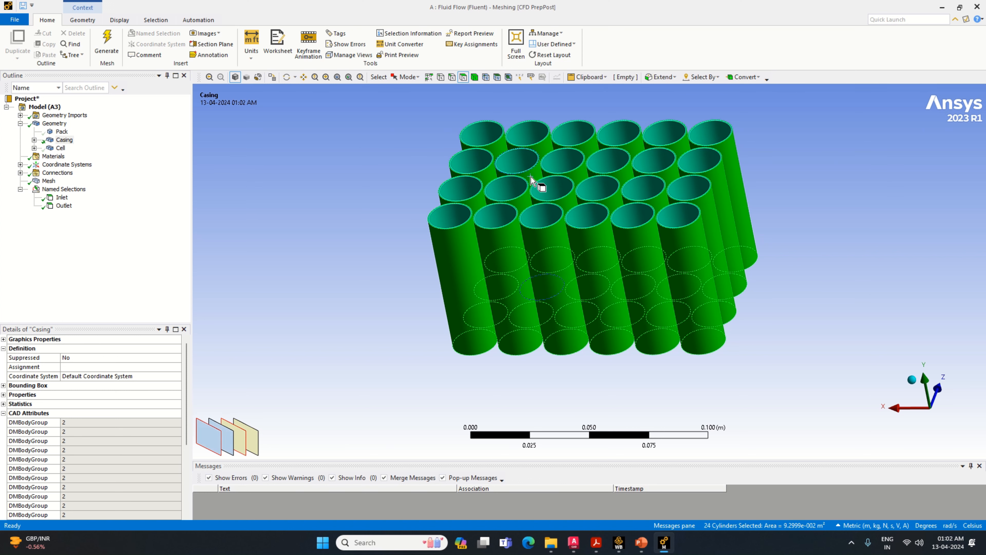
right_click(511, 246)
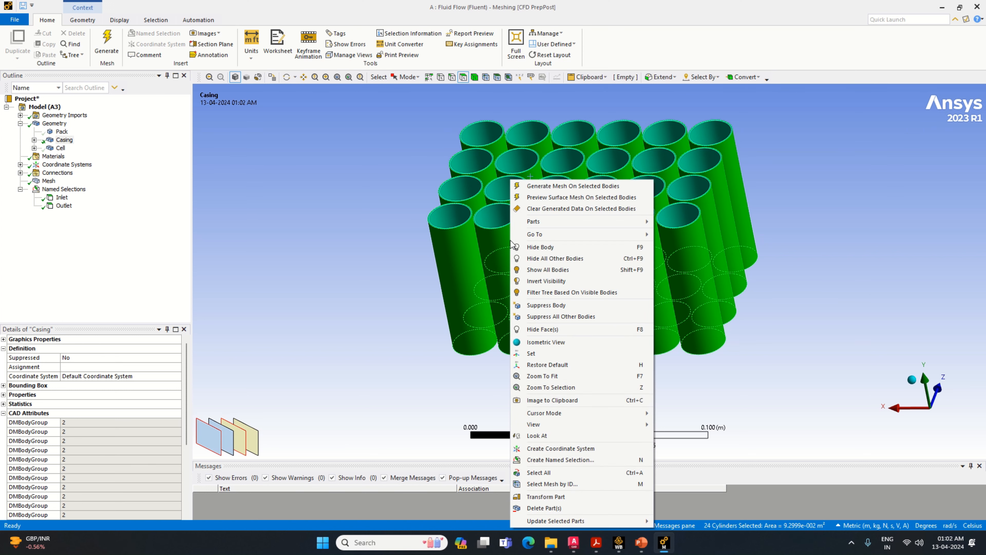
left_click(559, 459)
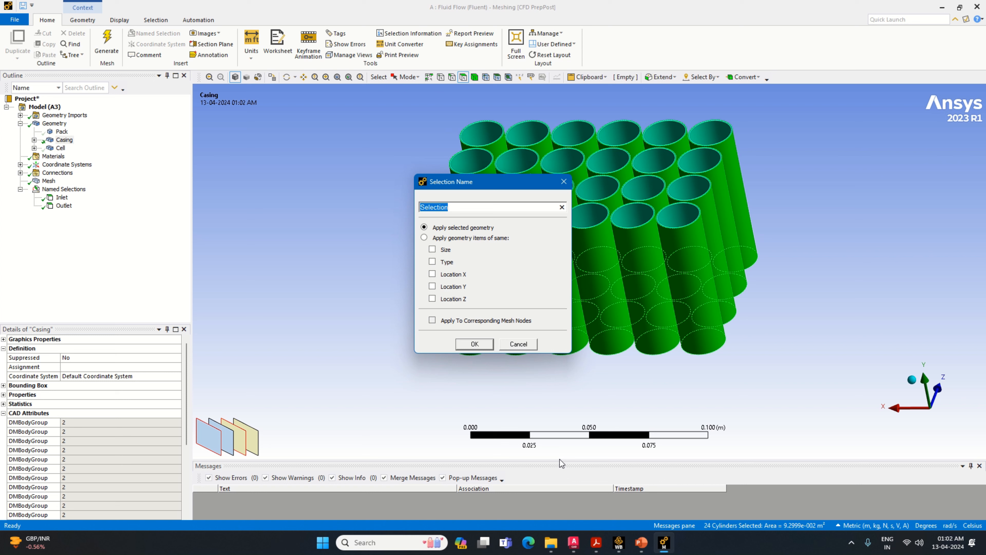
type("C")
key("Return")
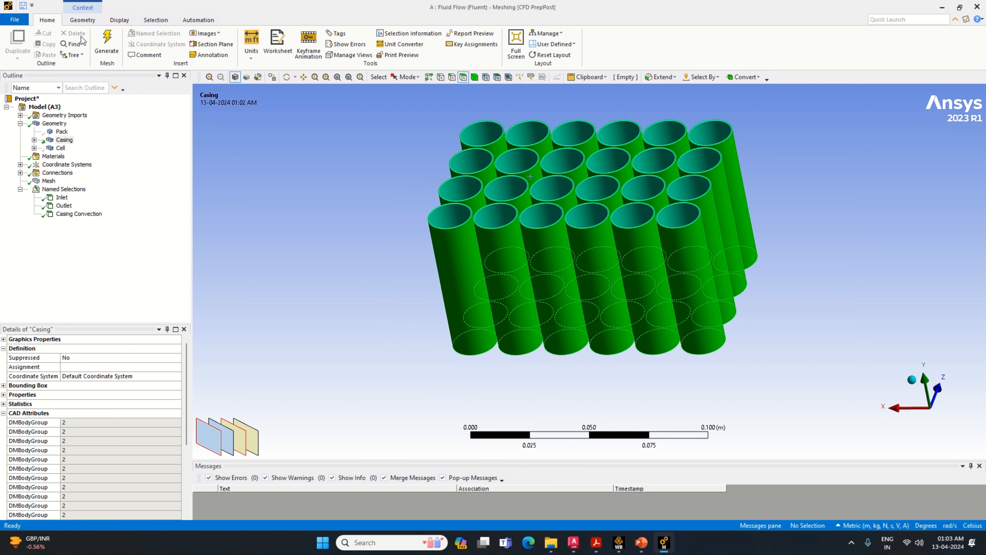
- Show all bodies again, and hide everything except the Cell group
right_click(63, 139)
left_click(109, 224)
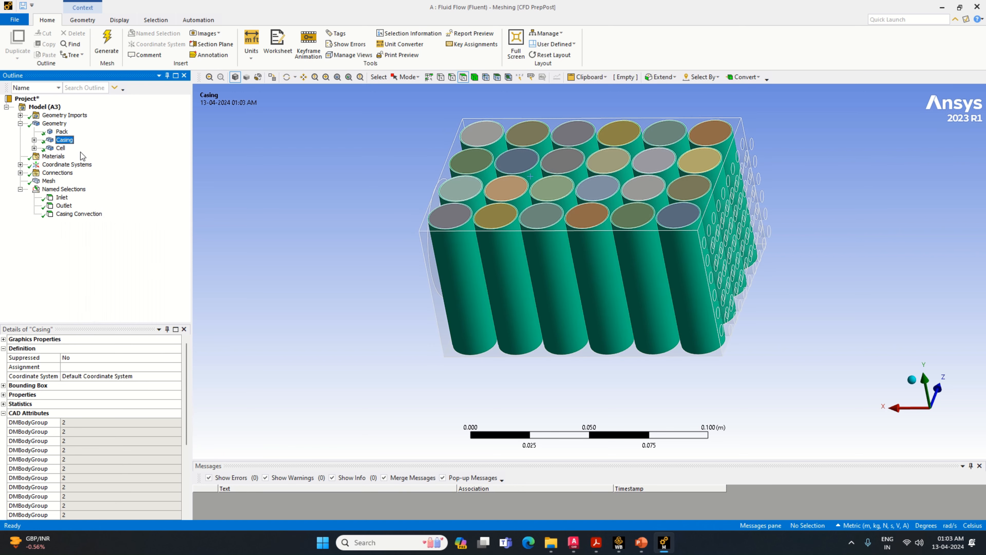
left_click(60, 148)
right_click(61, 148)
left_click(105, 216)
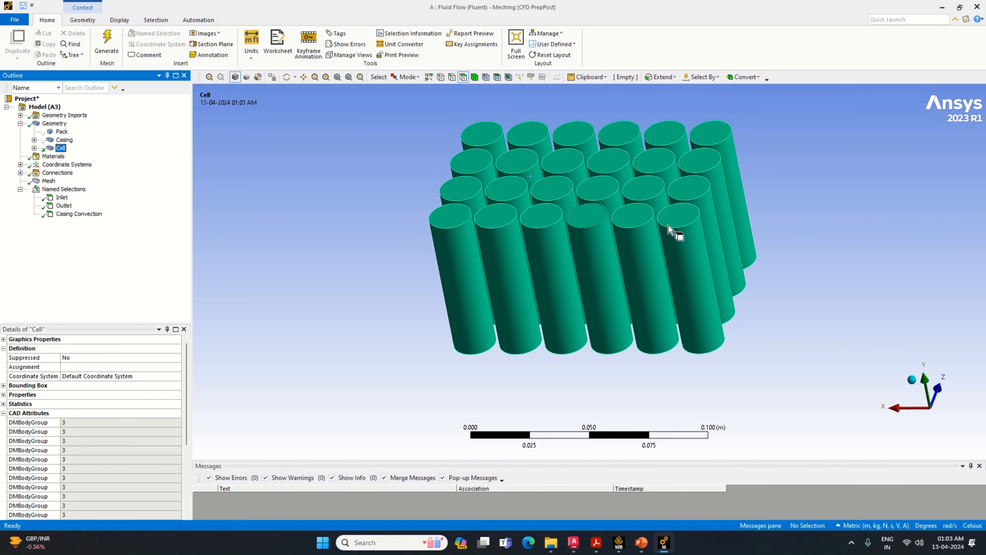
- Create a named selection called Cell Boundary from the cylindrical side faces of all 24 cells
left_click_drag(484, 252, 435, 257)
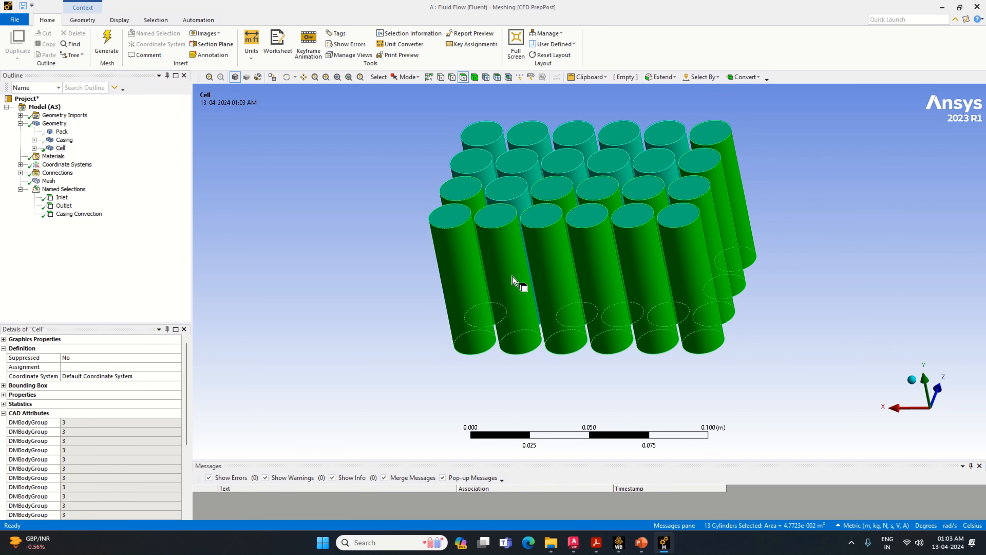
mouse_move(930, 295)
middle_mouse_down()
mouse_move(689, 287)
mouse_move(633, 321)
middle_mouse_up()
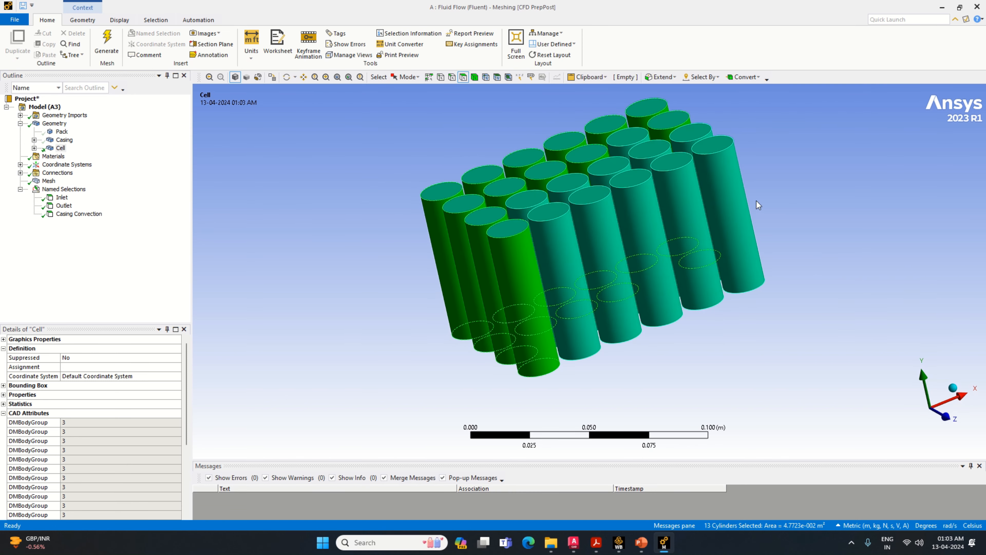
left_click_drag(742, 212, 535, 280, "ctrl")
middle_click_drag(870, 326, 783, 345)
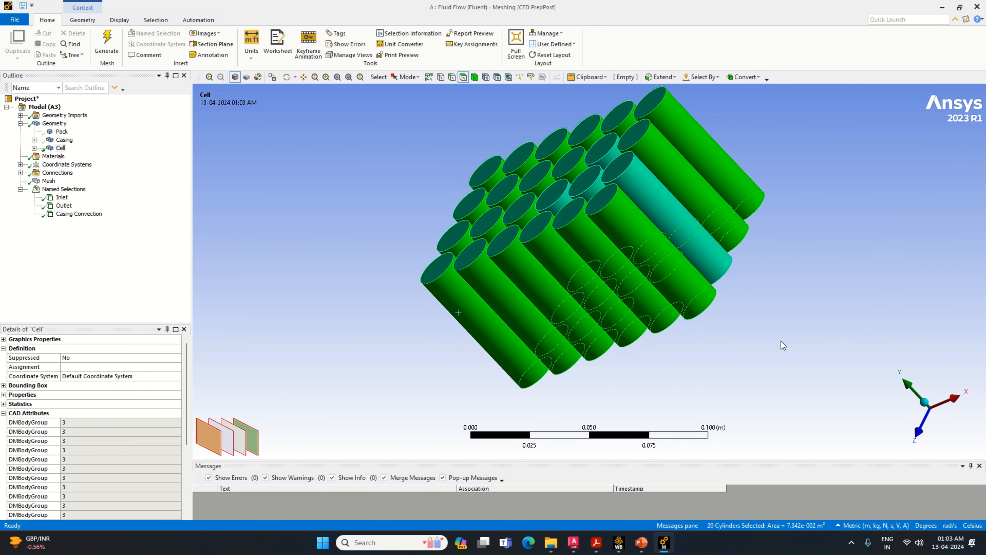
left_click(658, 223, "ctrl")
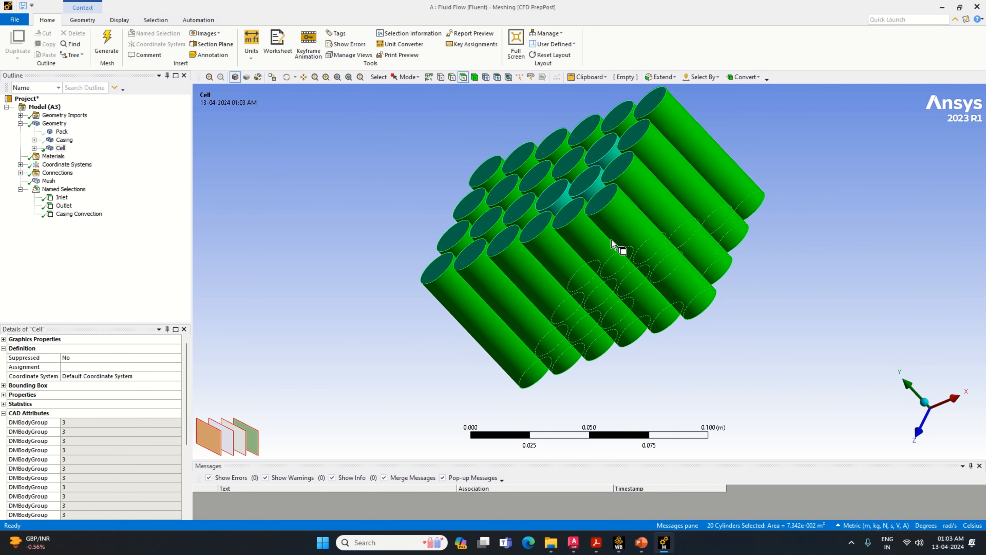
left_click(594, 191, "ctrl")
left_click(565, 196, "ctrl")
left_click(613, 159, "ctrl")
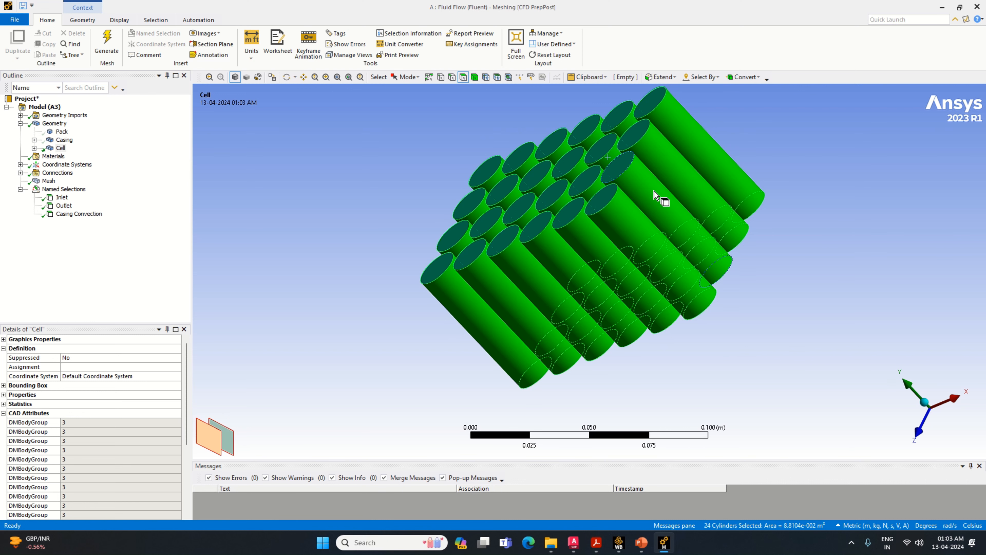
right_click(662, 196)
left_click(722, 460)
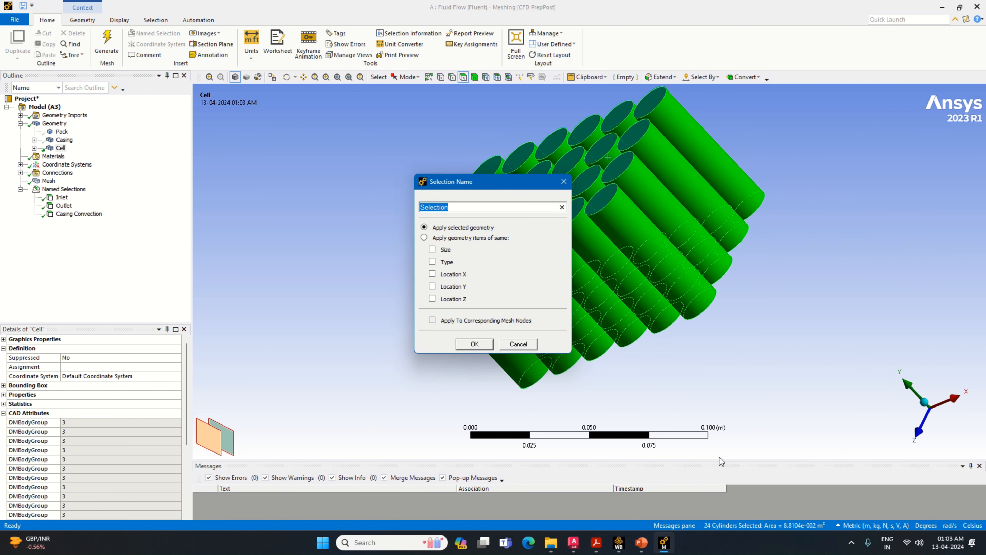
type("Cell Boundary")
key("Return")
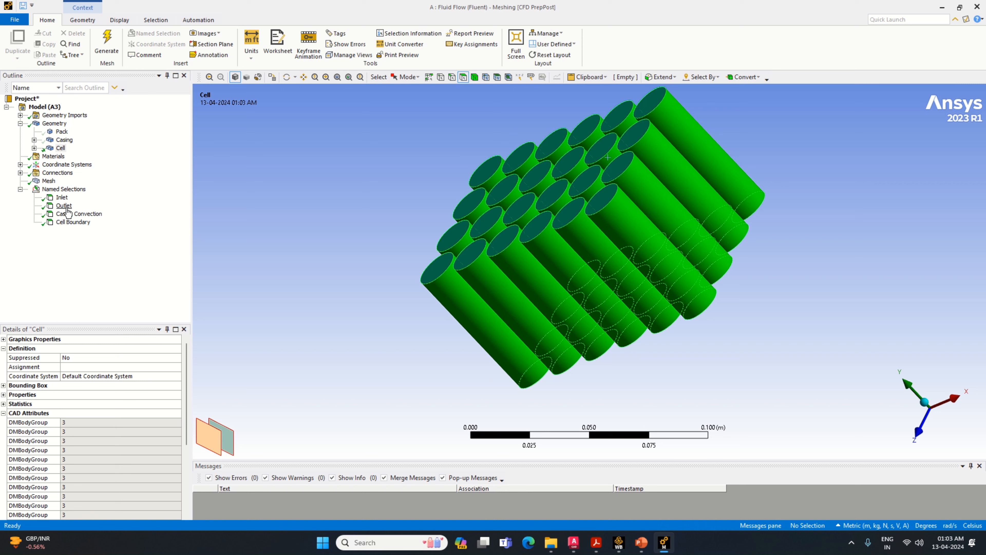
- Update the mesh for Fluent, make all bodies visible, and run the mesh update again
right_click(45, 182)
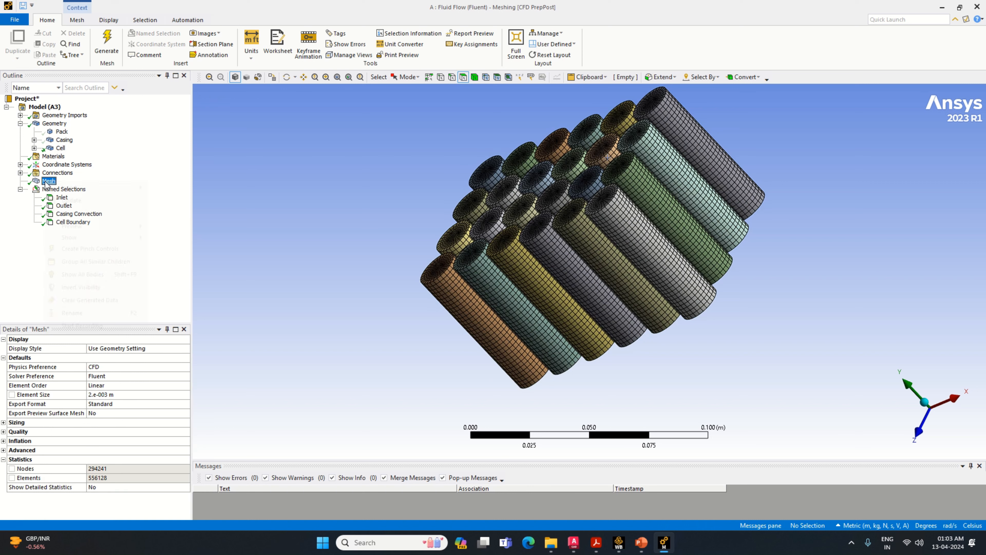
left_click(69, 200)
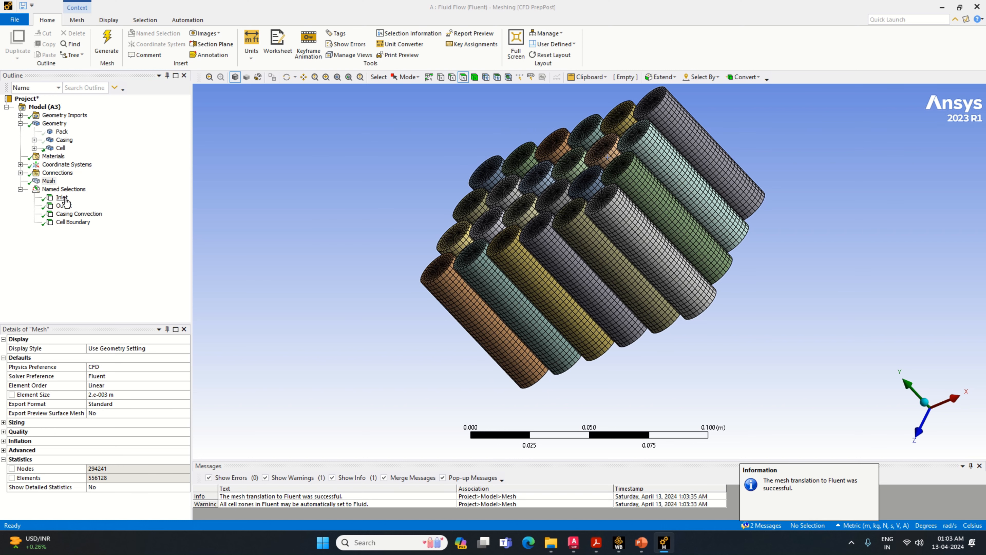
right_click(64, 132)
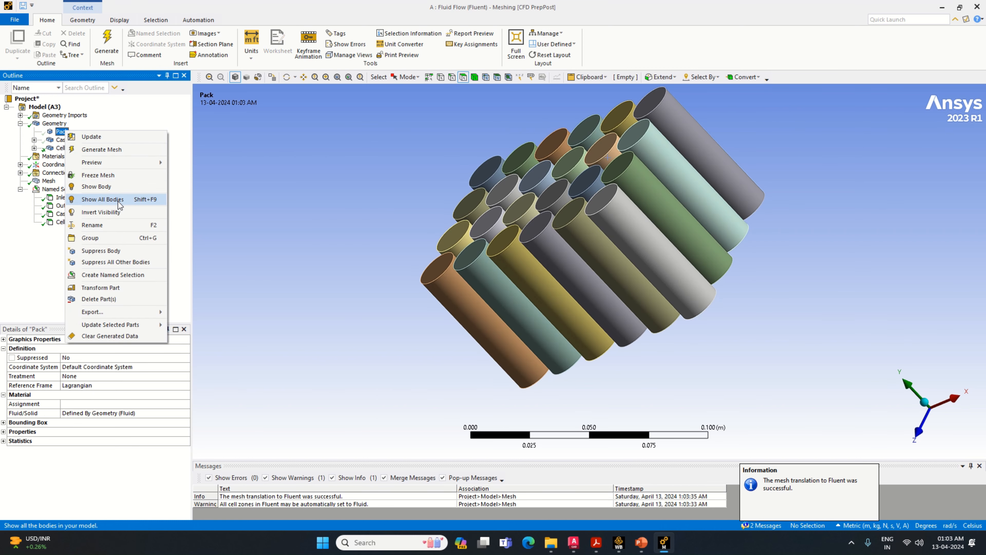
left_click(115, 200)
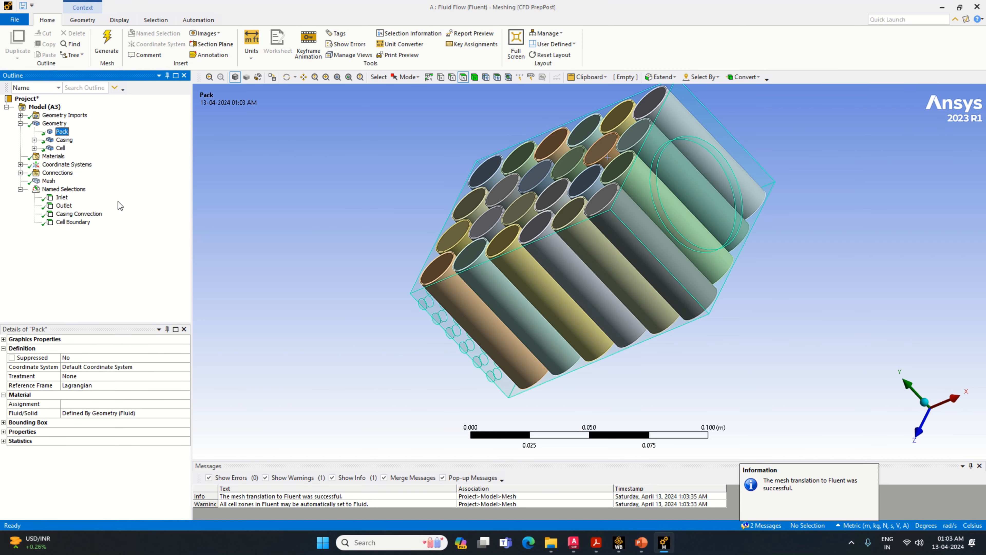
right_click(51, 184)
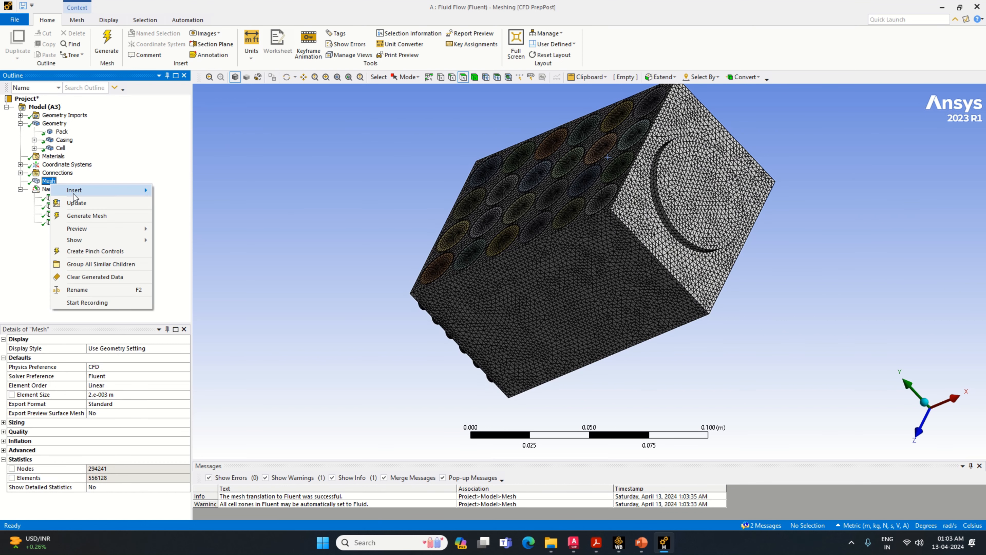
left_click(81, 205)
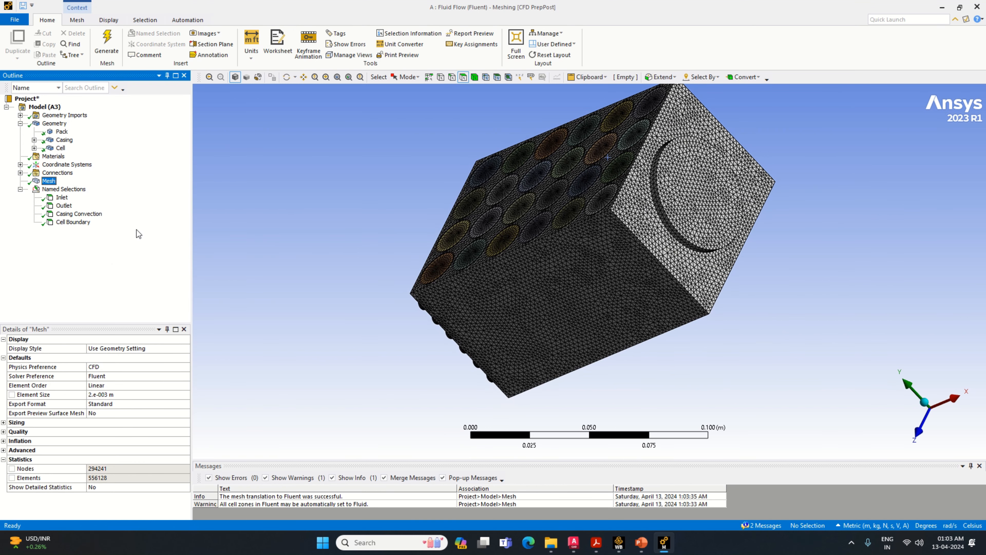
- Review the faces assigned to the Inlet, Casing Convection and Cell Boundary named selections on the model
left_click(73, 206)
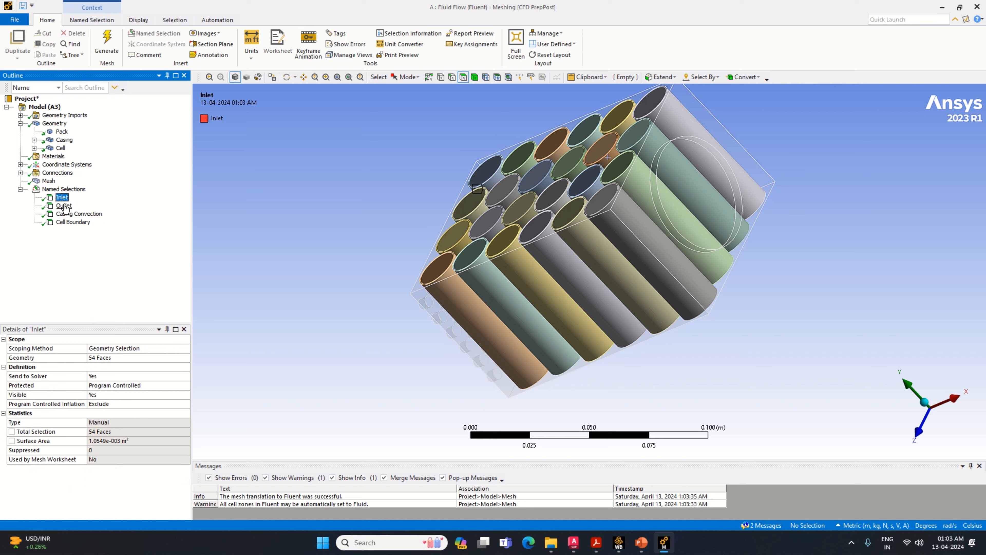
left_click(70, 222)
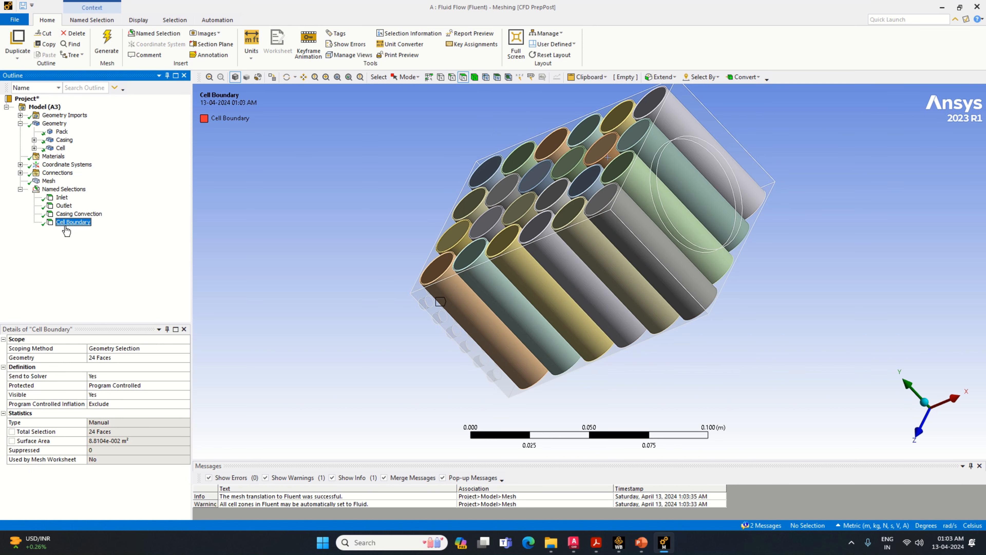
left_click(70, 216)
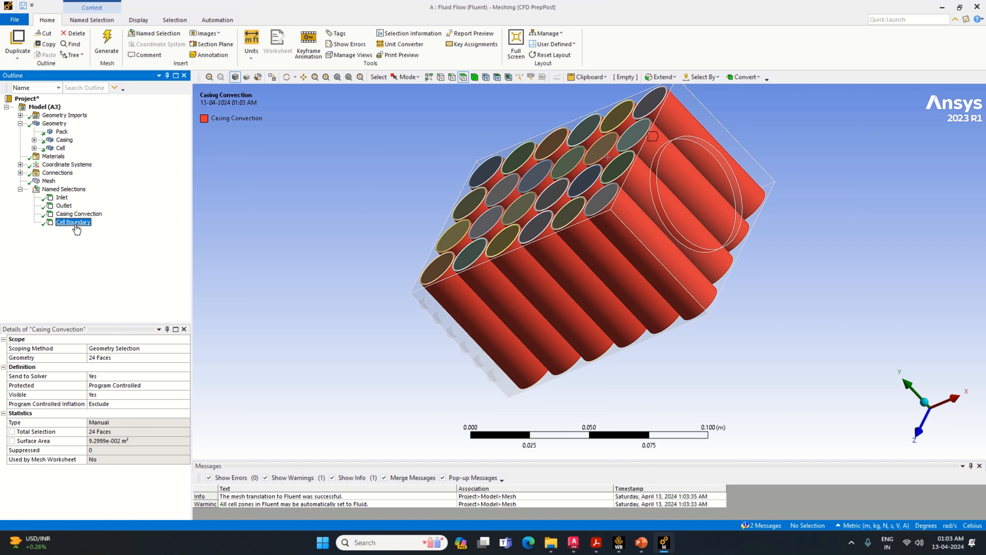
left_click(74, 222)
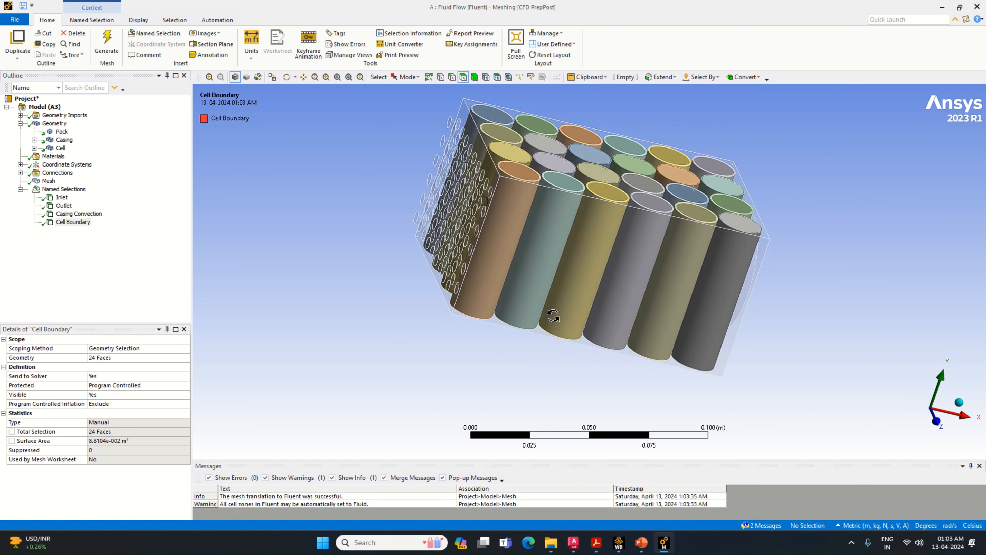
- Close Meshing and launch Fluent from the Setup cell in Workbench with double precision and 16 solver processes
left_click(14, 20)
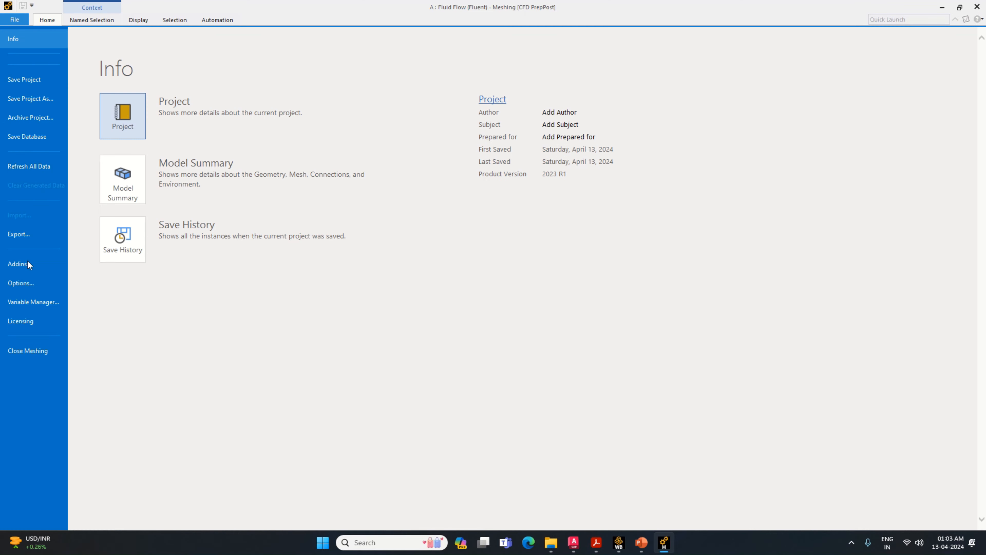
left_click(42, 353)
mouse_move(618, 543)
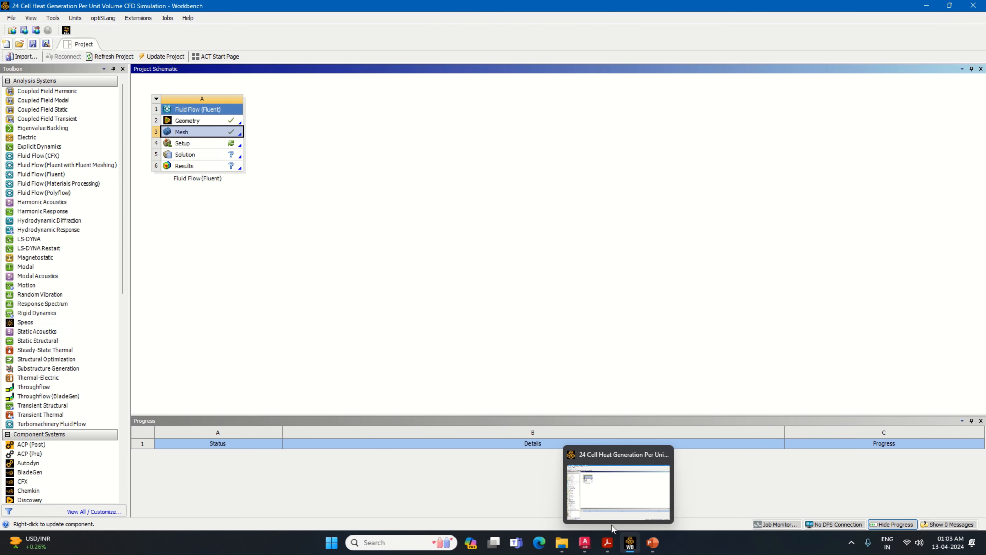
right_click(233, 144)
left_click(259, 151)
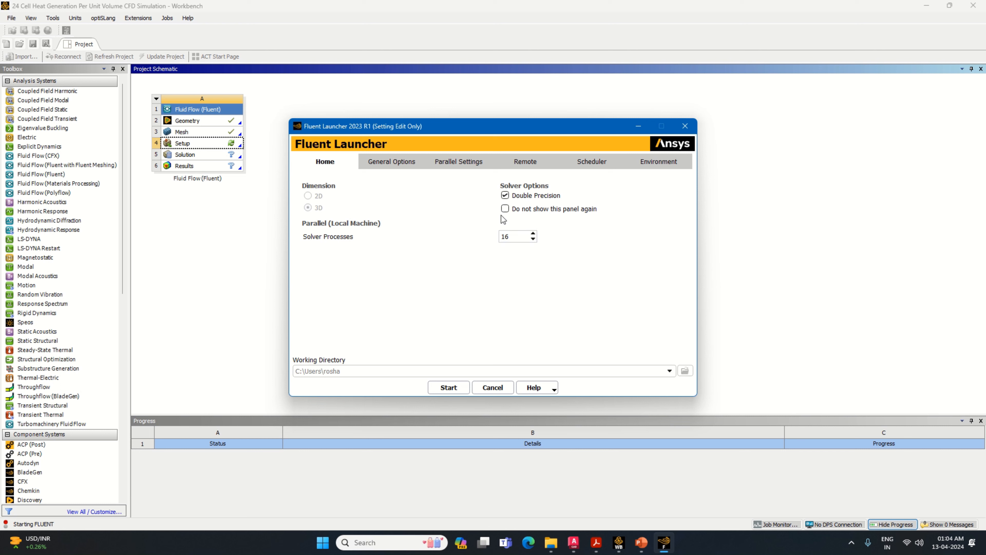
left_click(443, 386)
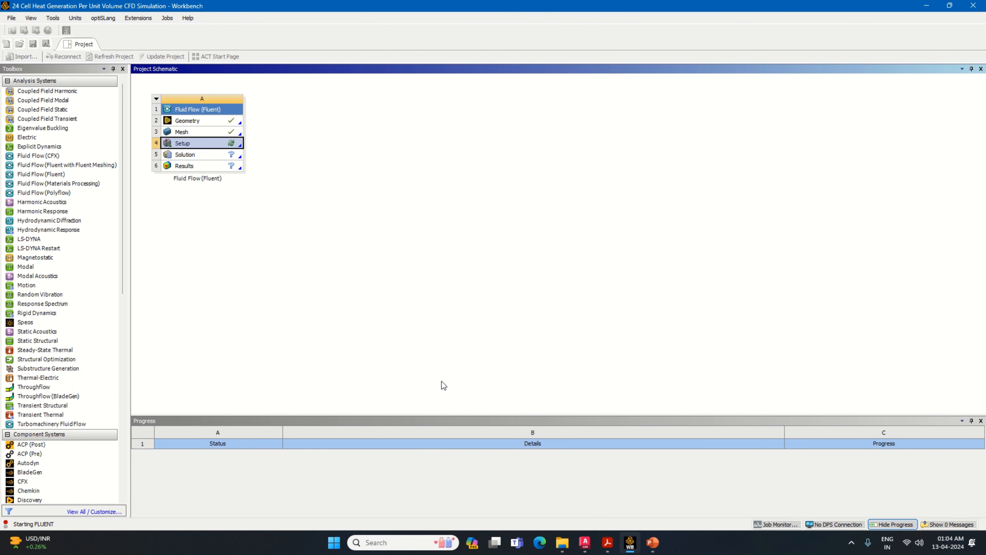
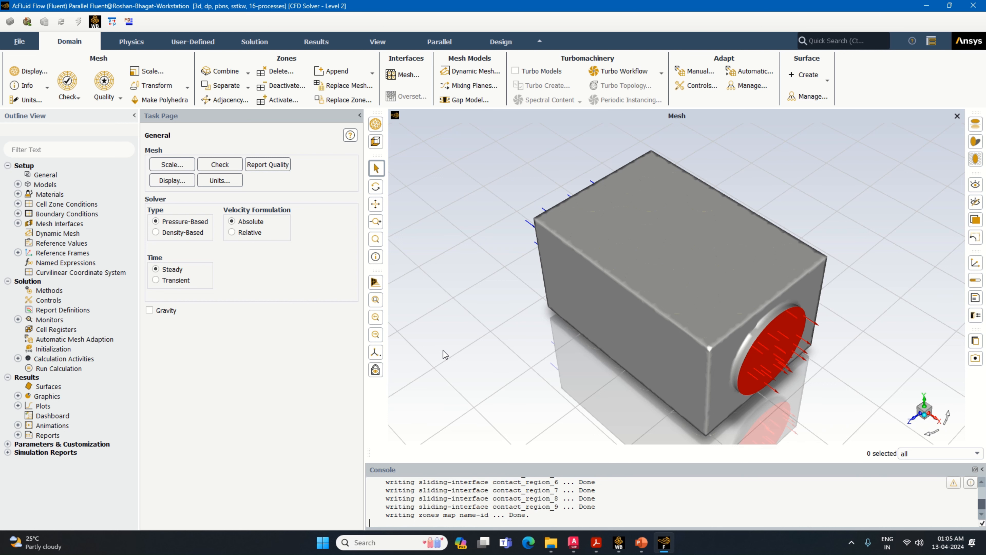
- Set the solver to transient with gravity of -9.81 m/s² in Y, and show the title block in the mesh window
left_click_drag(445, 354, 580, 373)
left_click(161, 283)
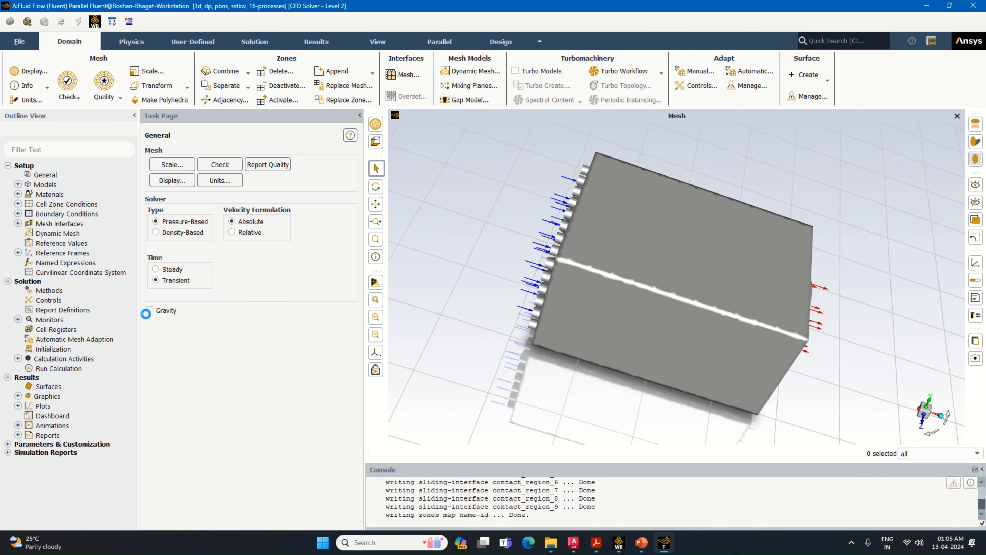
left_click(149, 310)
left_click(181, 353)
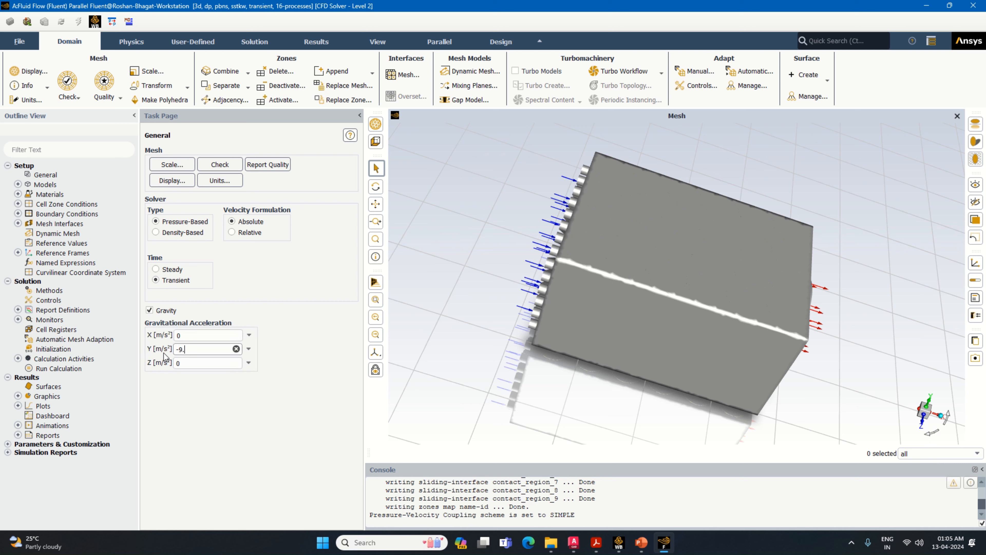
left_click(976, 297)
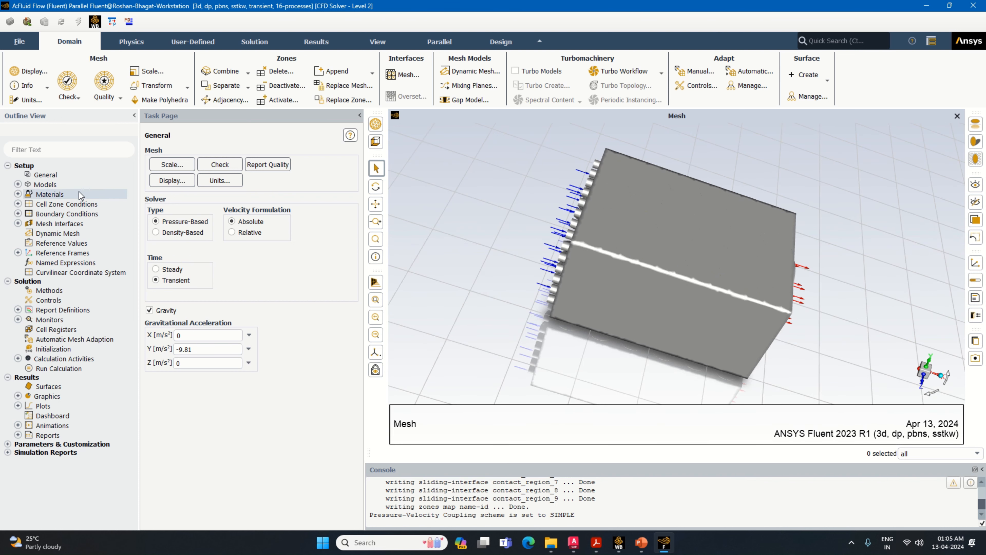
- Enable the energy equation in the physics models
double_click(45, 184)
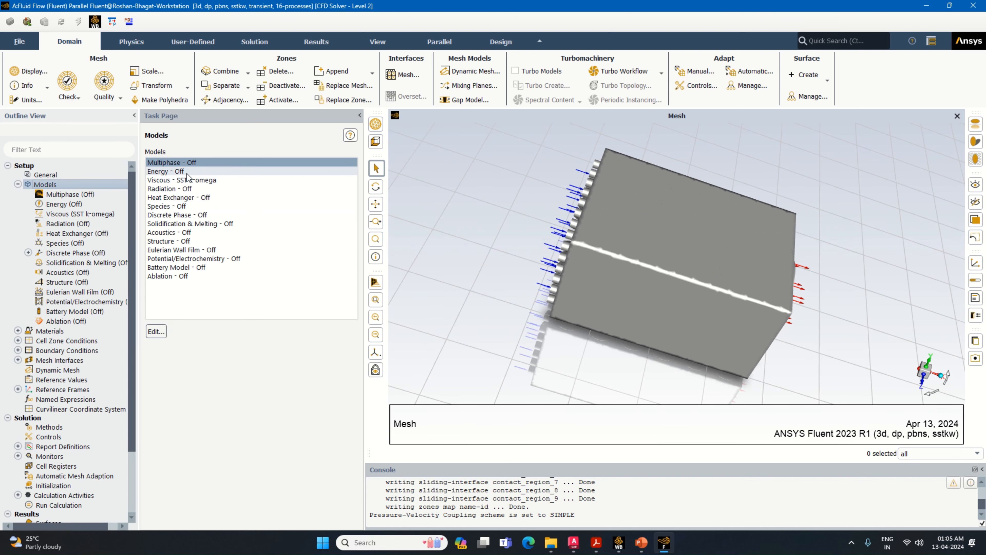
double_click(166, 171)
left_click(155, 293)
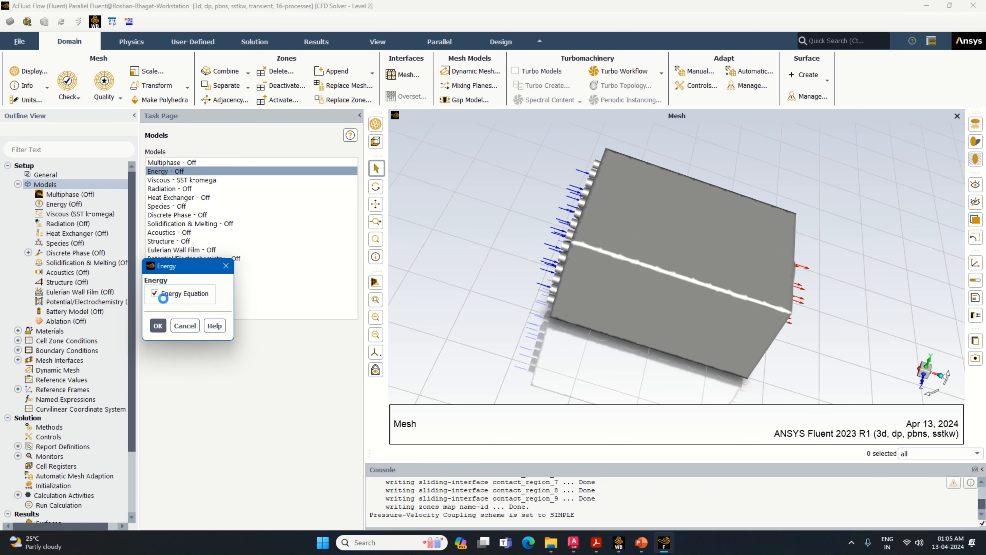
left_click(157, 326)
- Set the viscous model to standard k-epsilon with Enhanced Wall Treatment, Thermal Effects and Curvature Correction
double_click(198, 181)
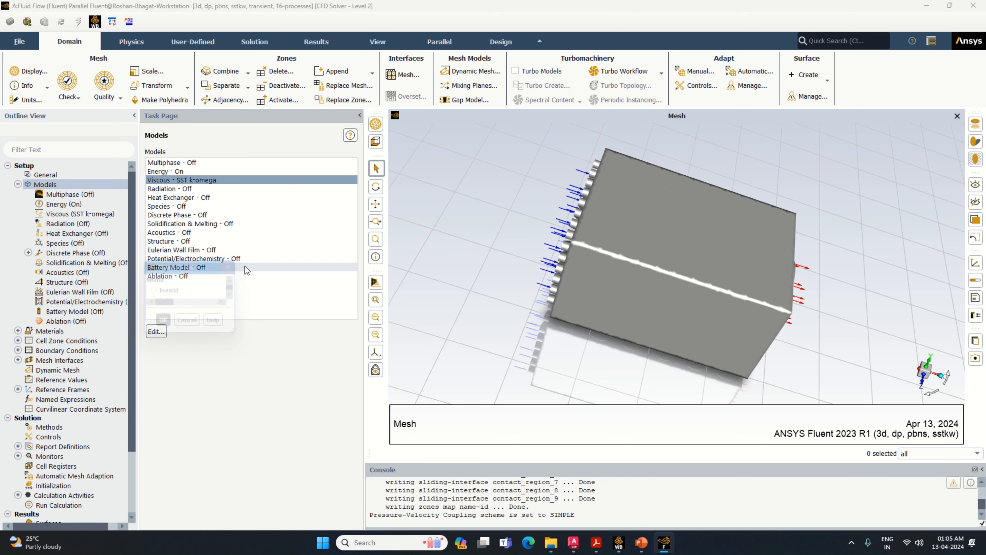
left_click(361, 139)
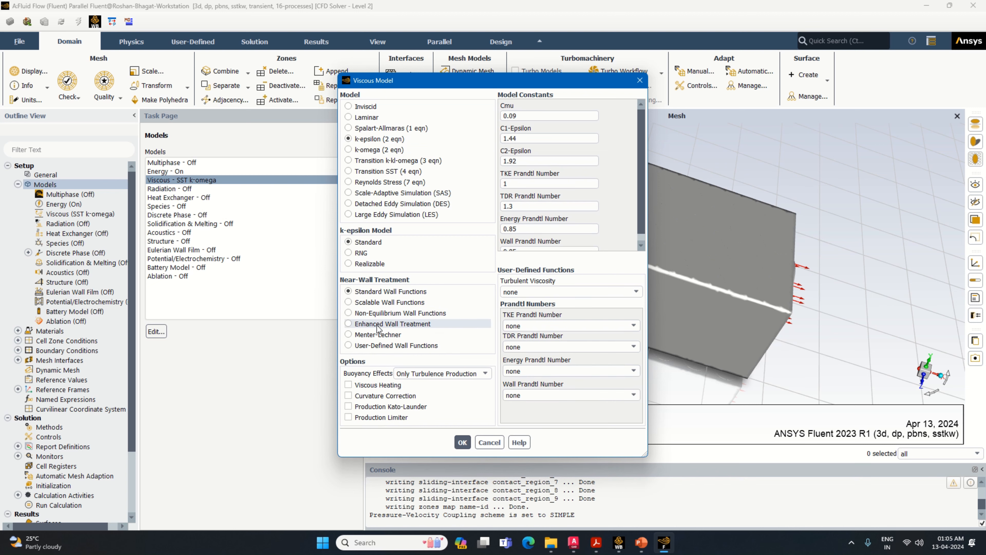
left_click(356, 324)
left_click(357, 384)
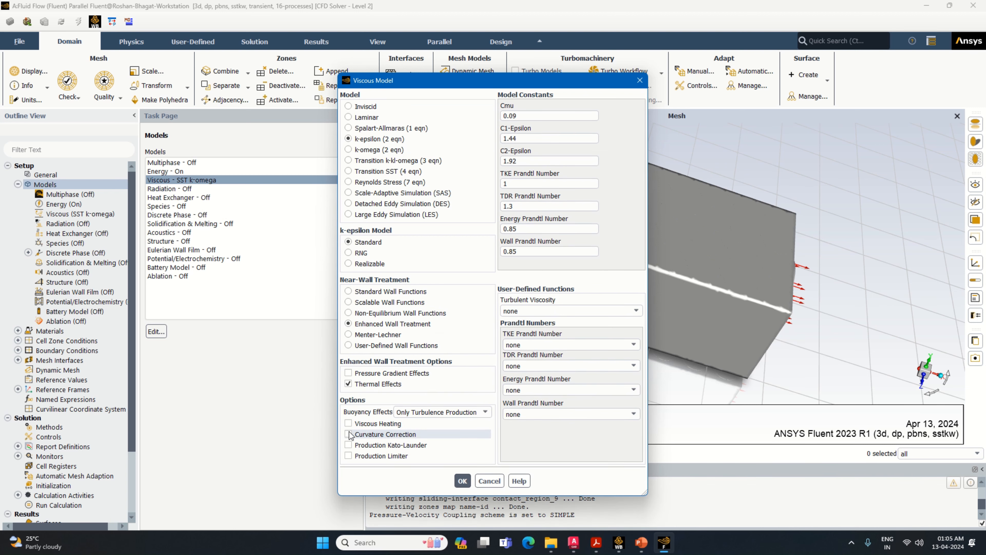
left_click(348, 434)
left_click(463, 484)
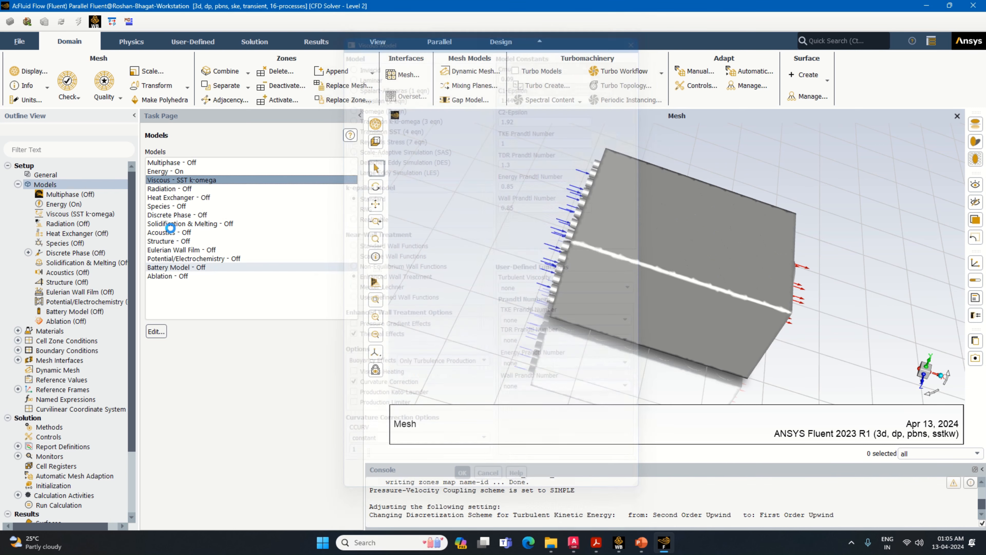
left_click(18, 184)
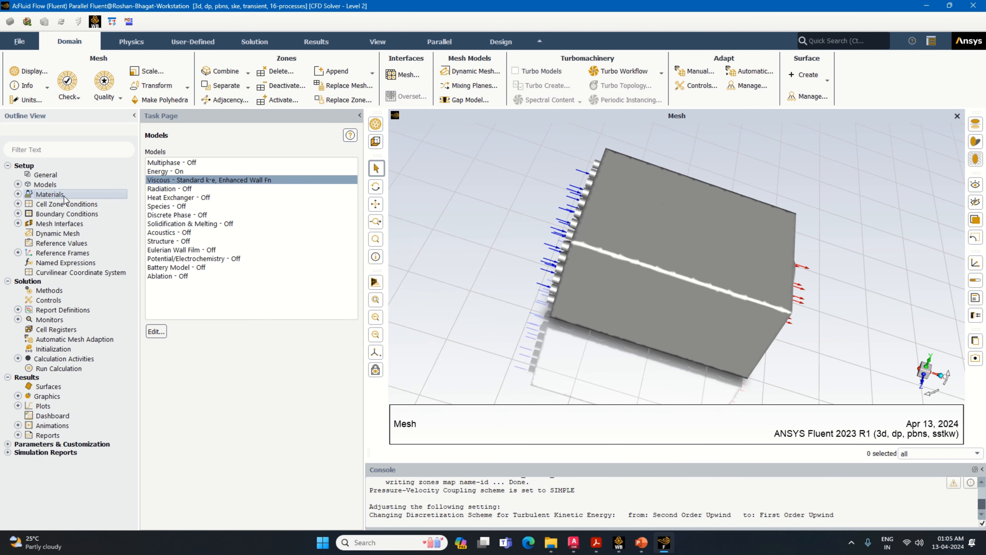
double_click(49, 194)
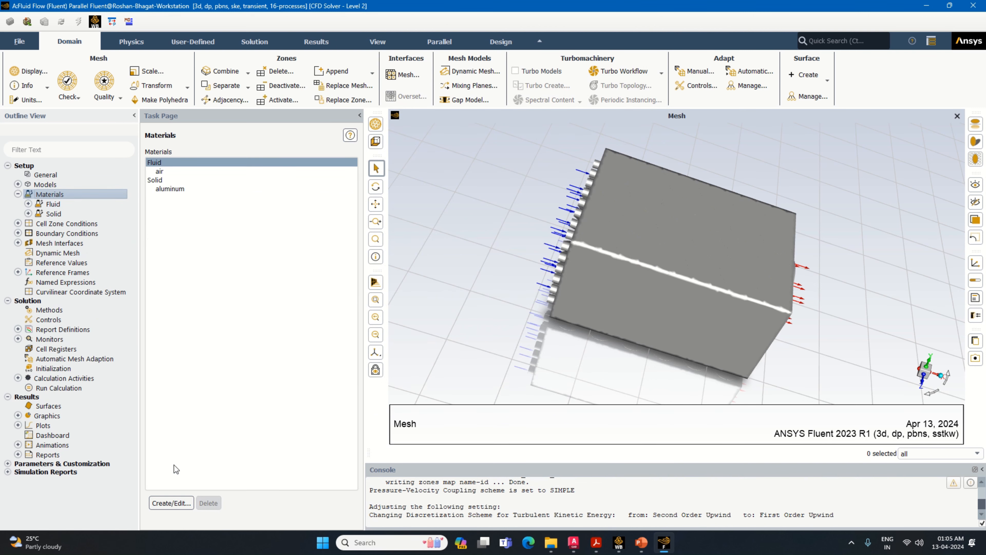
left_click(171, 504)
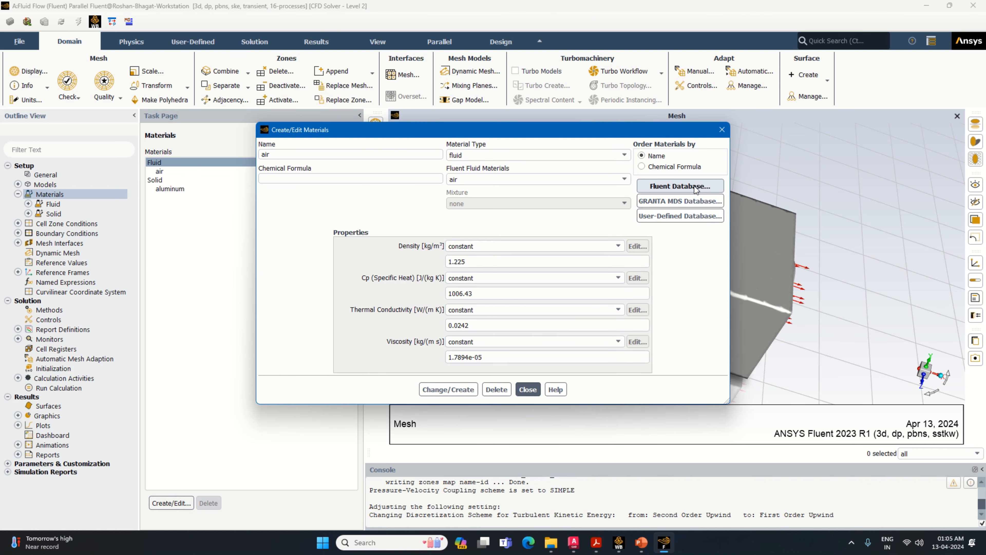
left_click(694, 188)
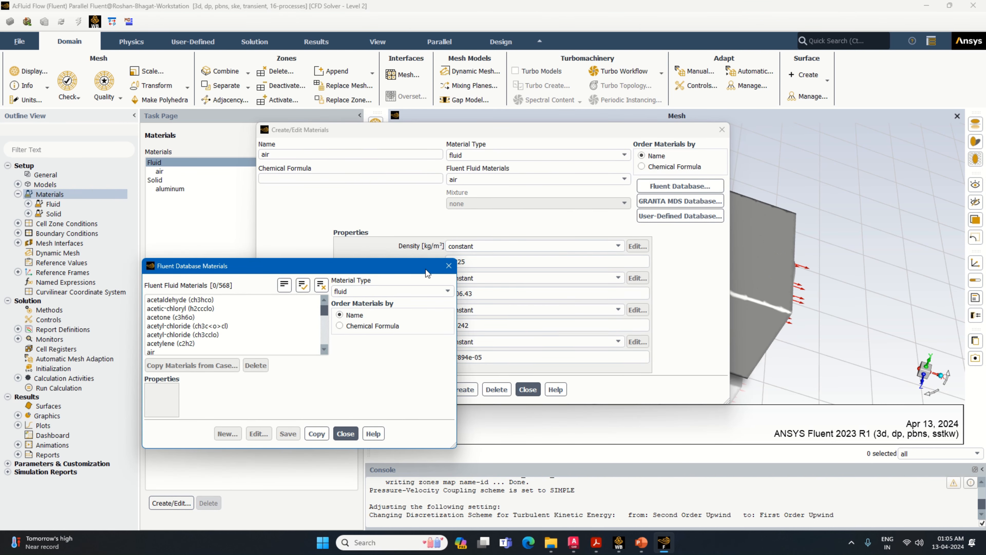
left_click(449, 265)
left_click(721, 130)
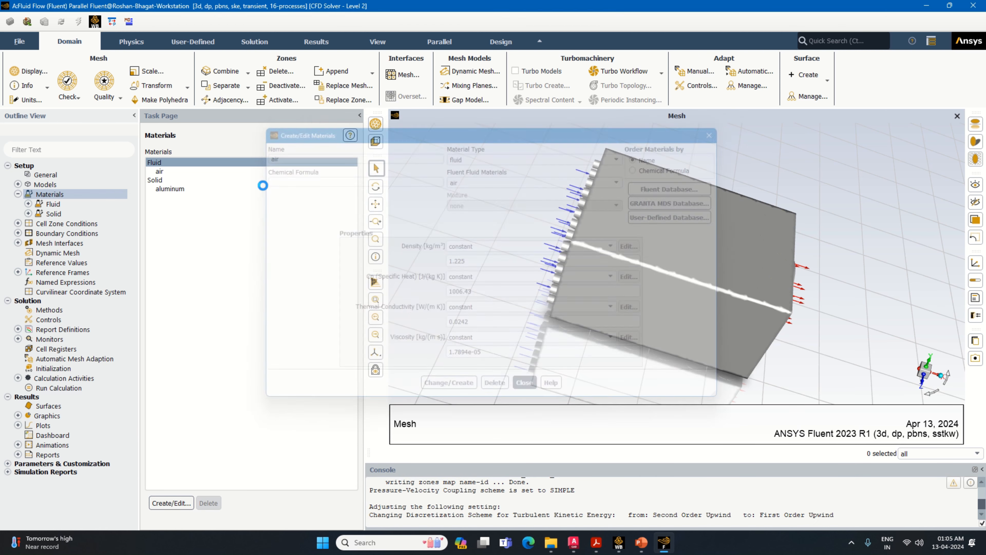
- Edit the solid material aluminum, entering lithium-battery as its name and li-battery as its chemical formula
left_click(164, 179)
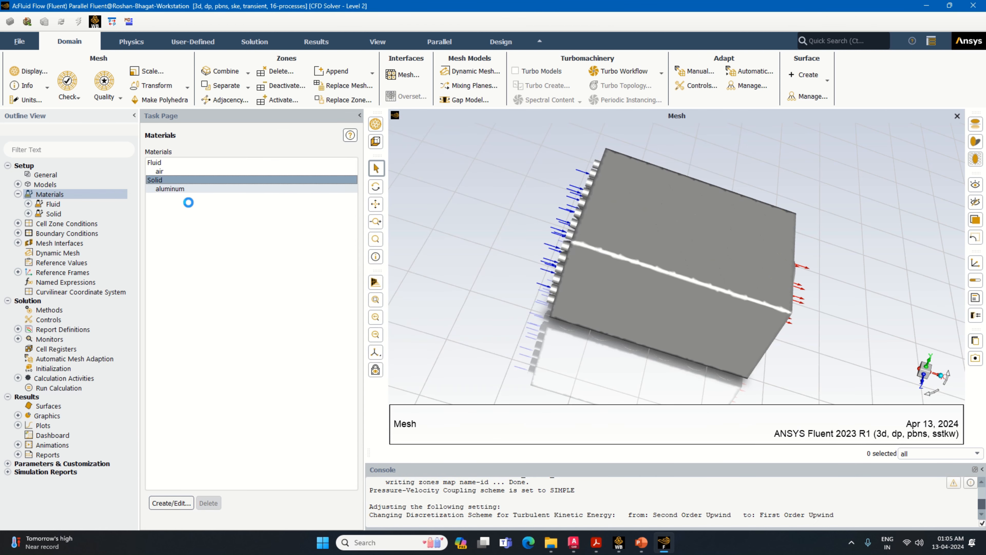
left_click(172, 503)
double_click(309, 154)
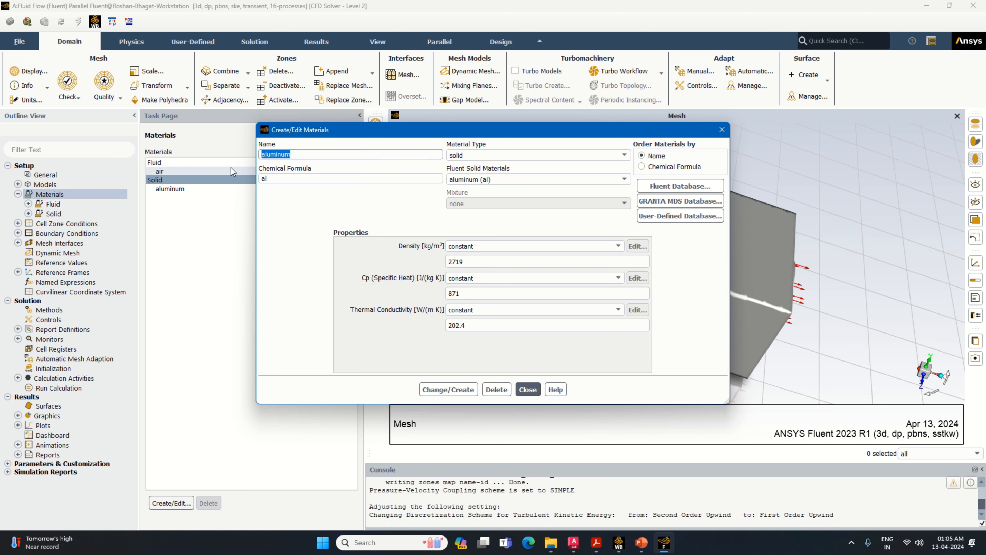
type("lithium-battery")
key("Tab")
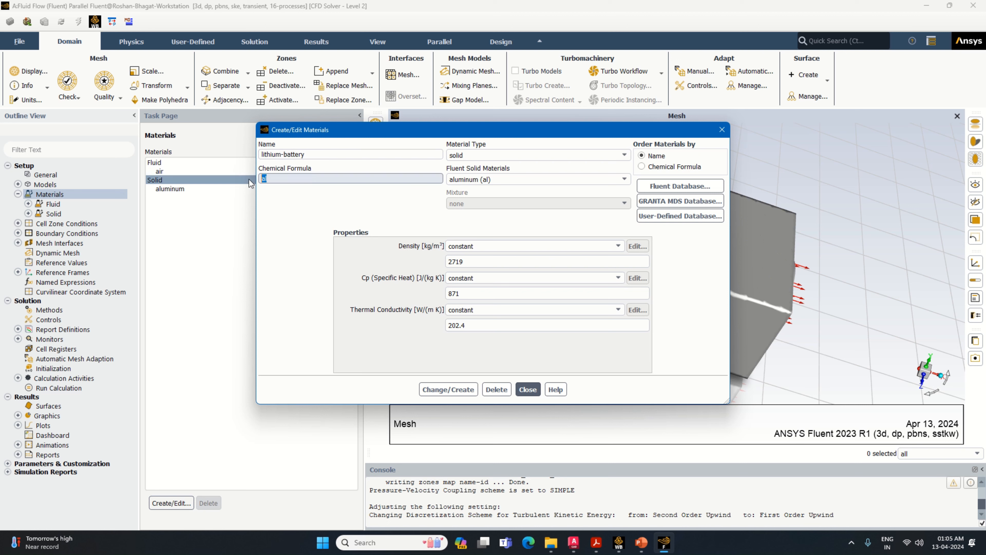
type("li-battery")
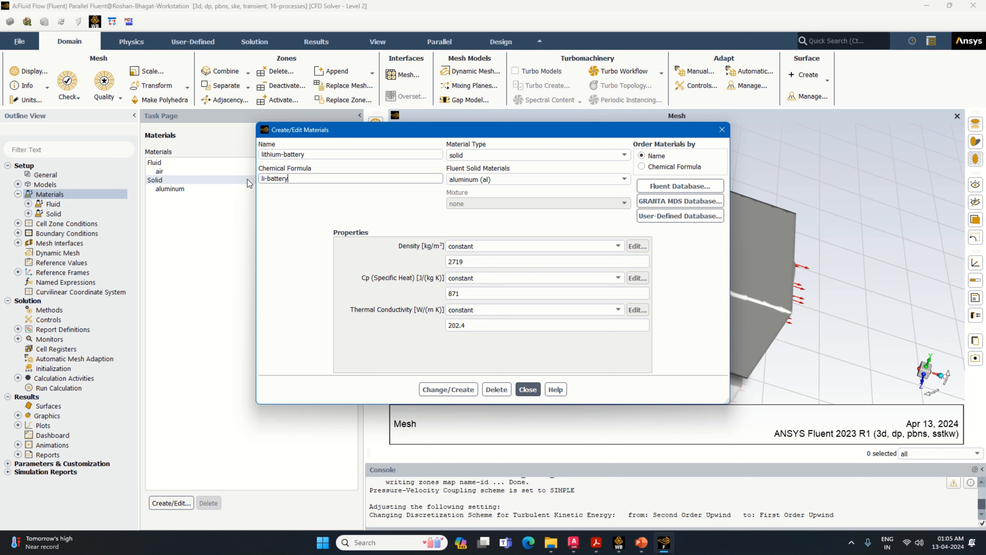
left_click(249, 183)
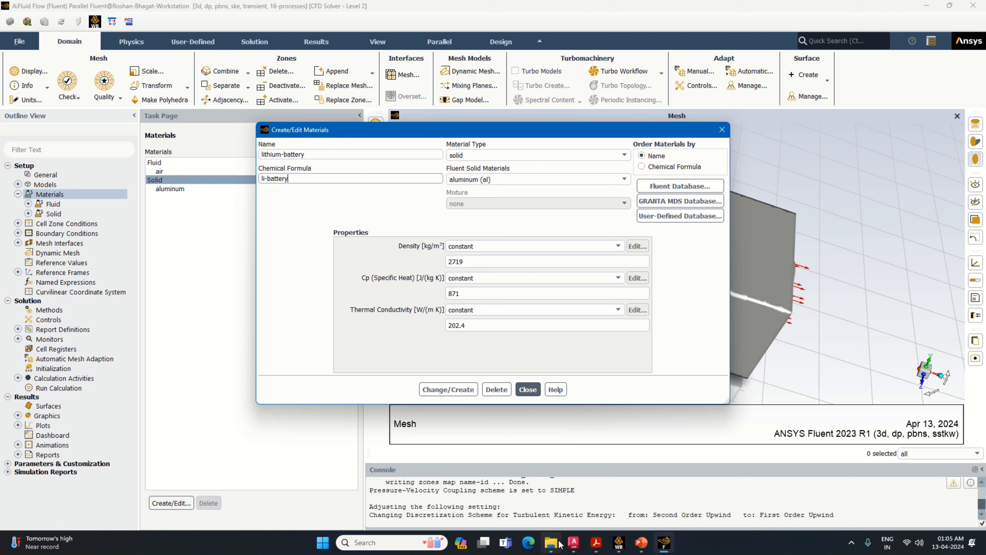
- Look up the Specification slide in PowerPoint, and back in Fluent set the lithium-battery density to 2722 kg/m³
mouse_move(597, 547)
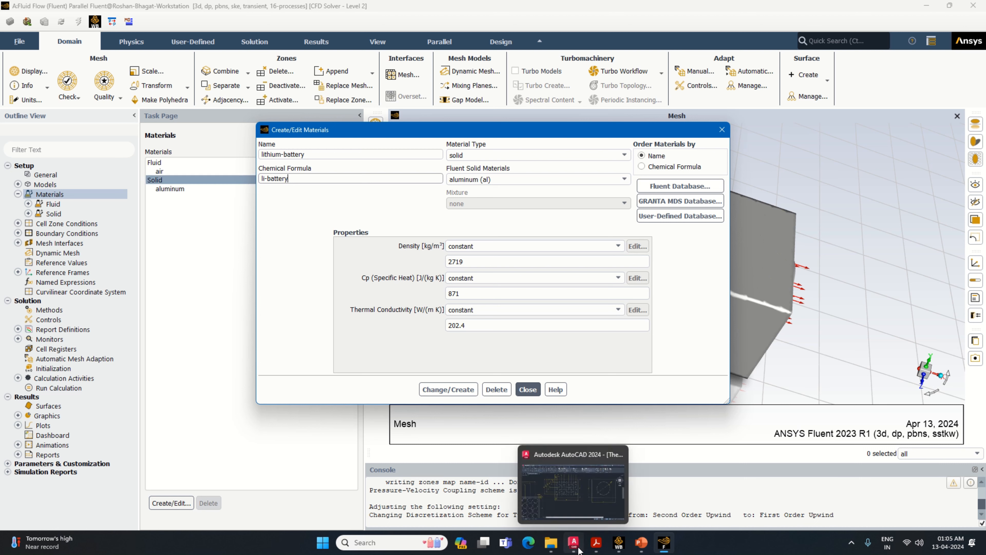
left_click(641, 543)
scroll(77, 252, "up", 5)
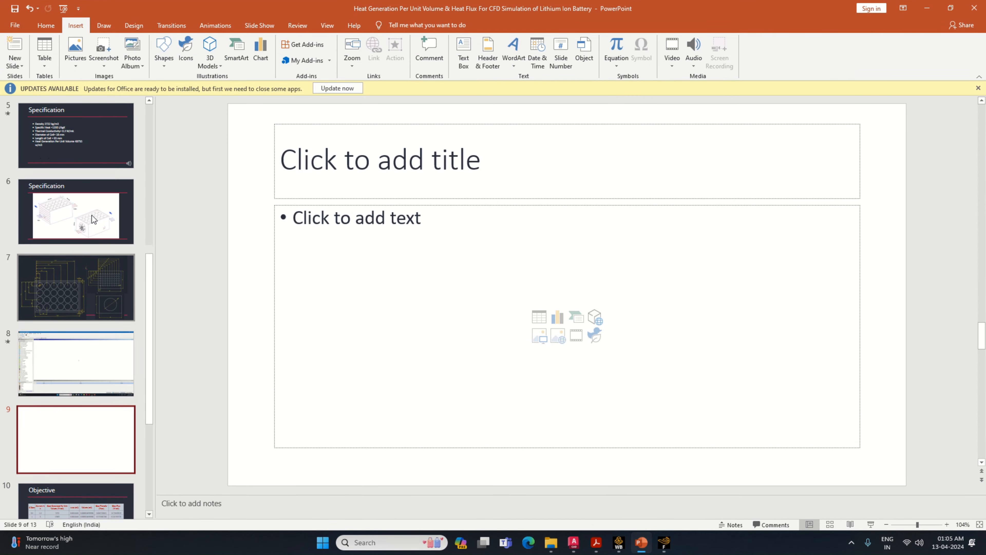
left_click(75, 289)
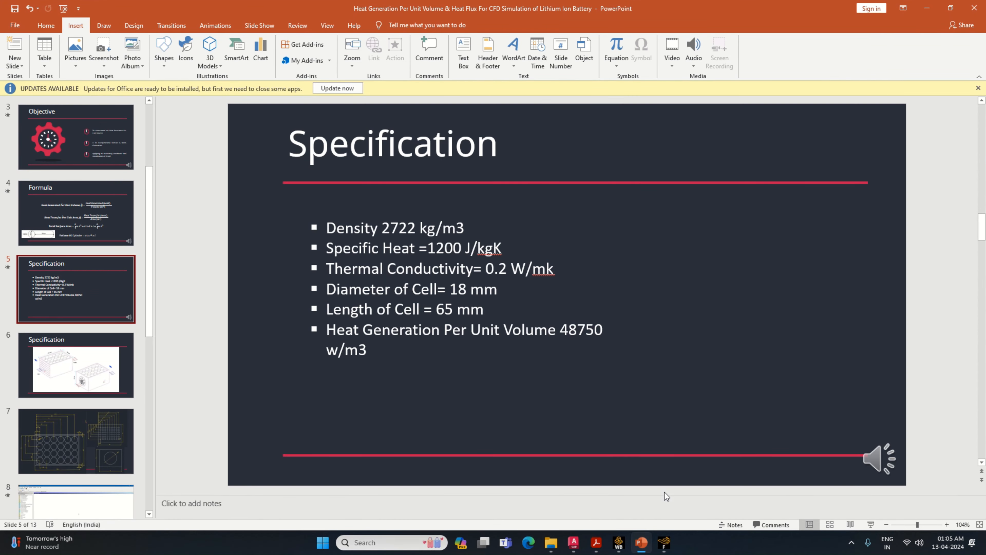
left_click(664, 543)
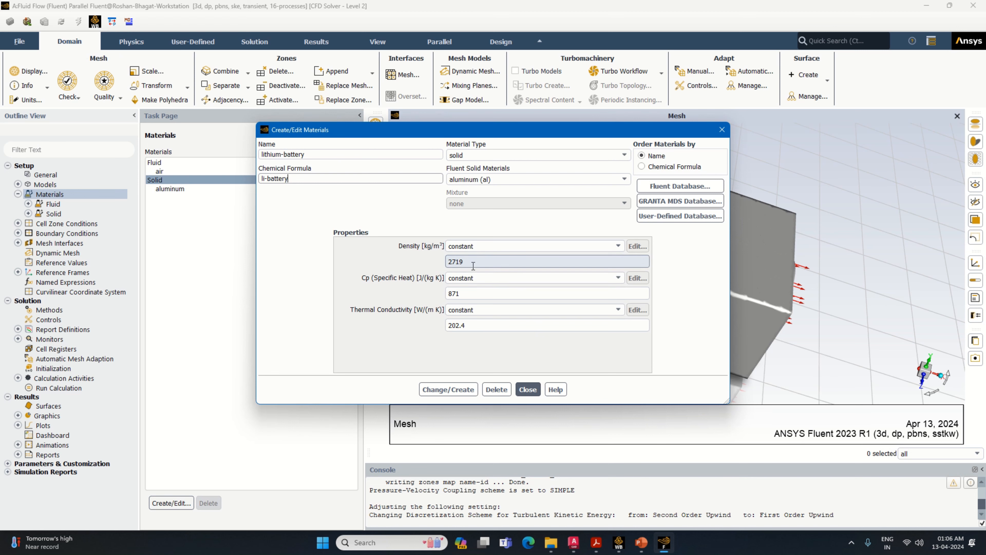
double_click(462, 261)
type("27")
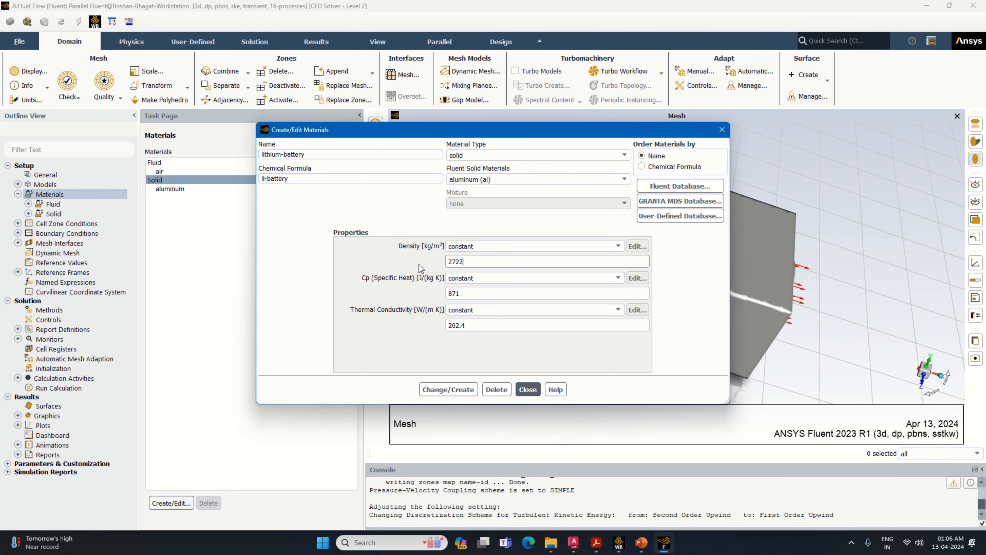
- Using the PowerPoint specification slide, set the lithium-battery specific heat to 1200 J/(kg K) and thermal conductivity to 0.2 W/(m K) in Fluent
left_click(664, 543)
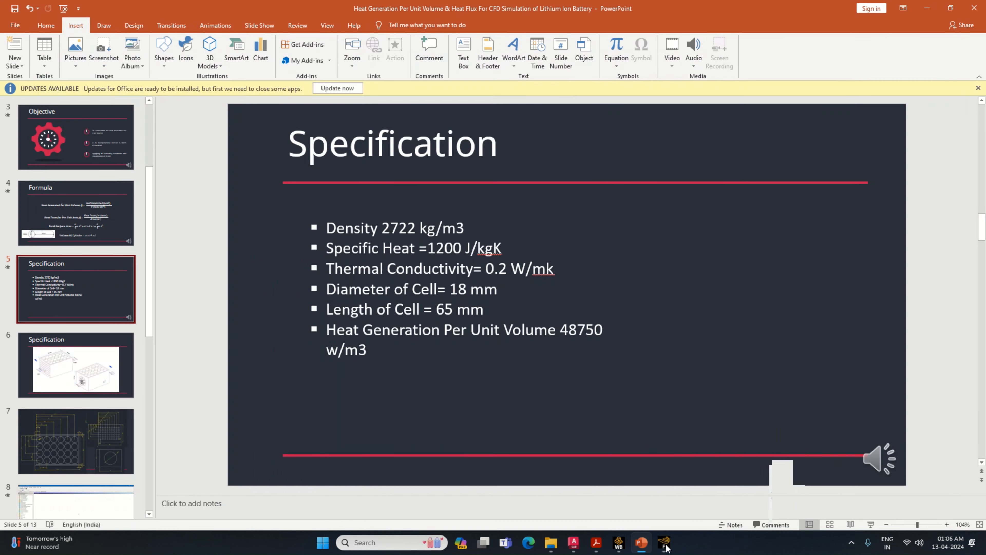
left_click(664, 542)
double_click(462, 293)
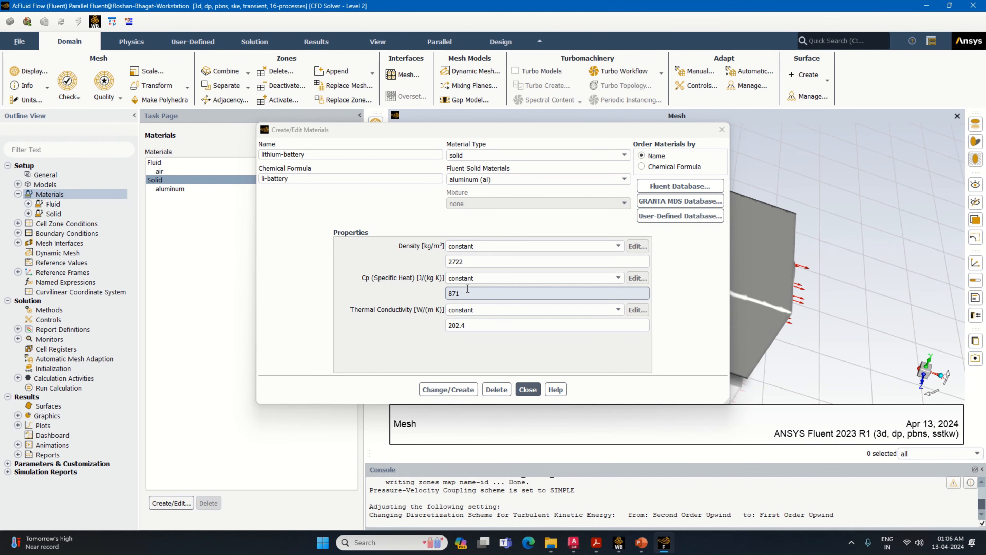
type("1200")
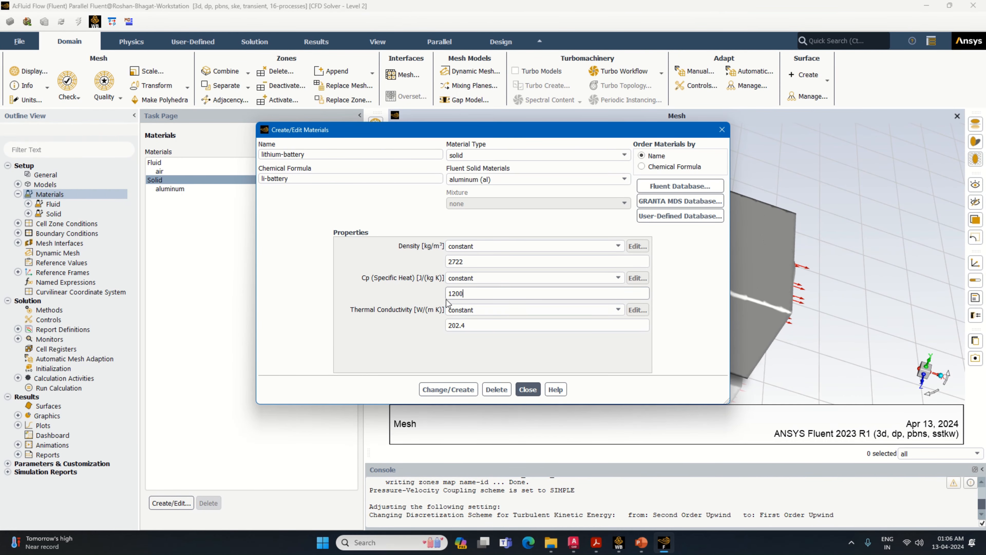
left_click(668, 551)
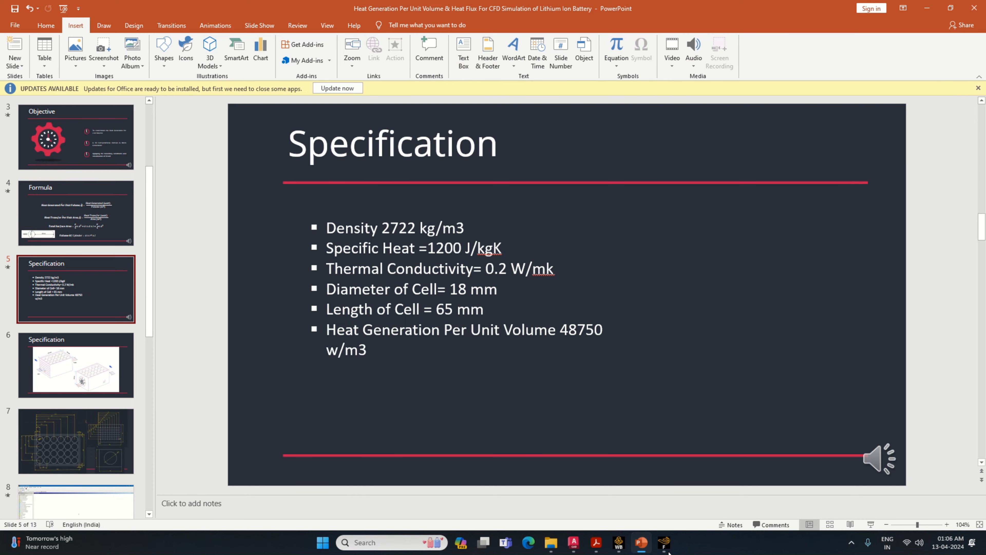
left_click(668, 551)
left_click_drag(470, 326, 430, 329)
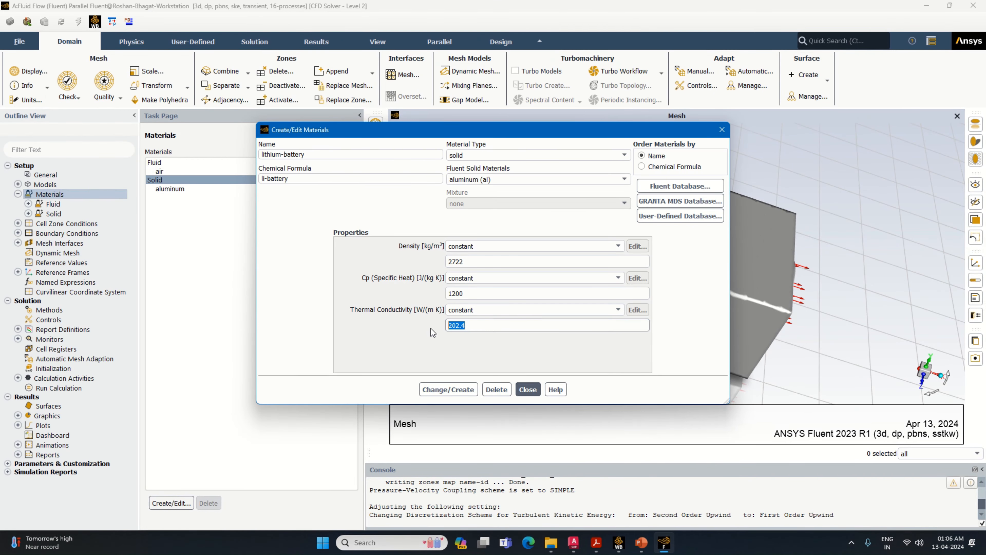
type("0.2")
- Recheck the values against the PowerPoint slide, and create the lithium-battery material in Fluent, overwriting aluminum
left_click(667, 546)
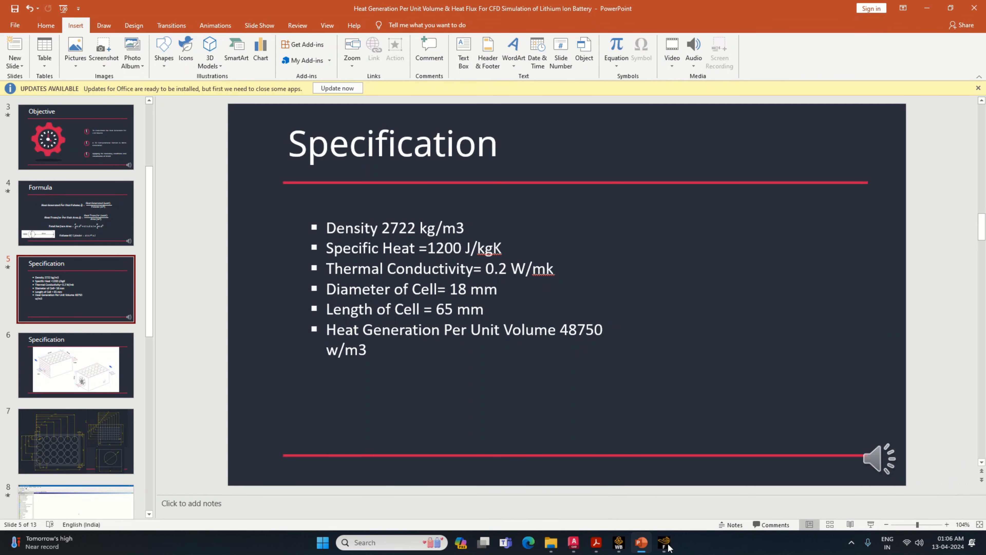
left_click(668, 546)
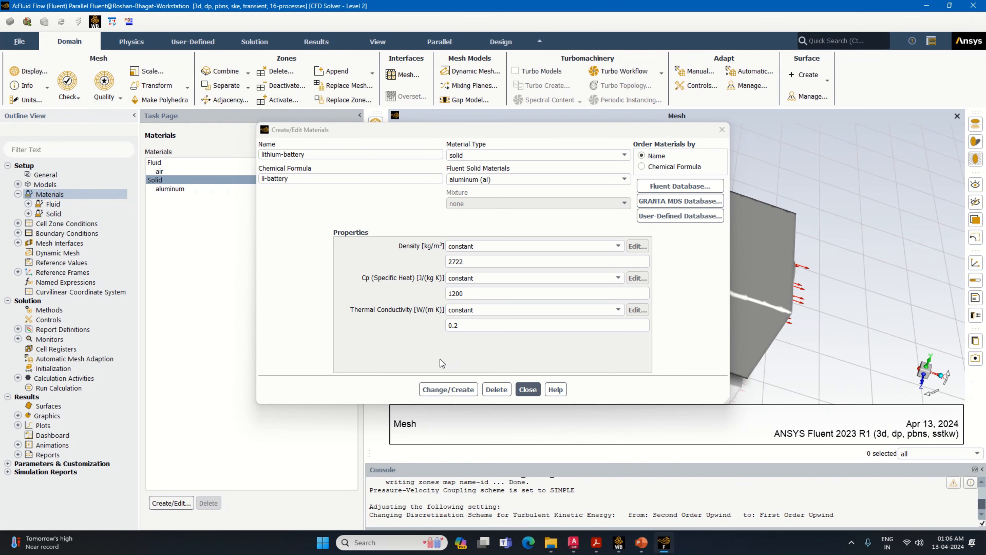
left_click(468, 390)
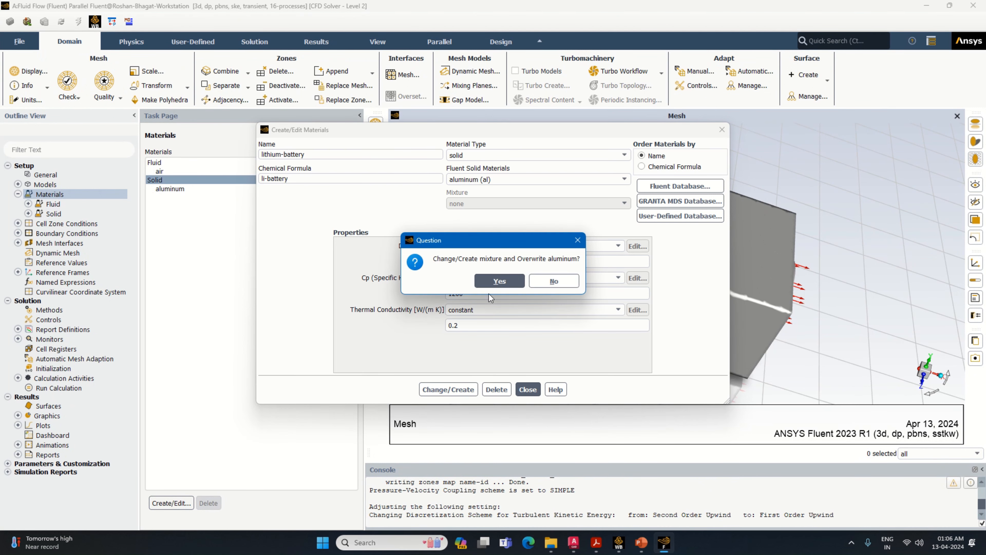
left_click(490, 280)
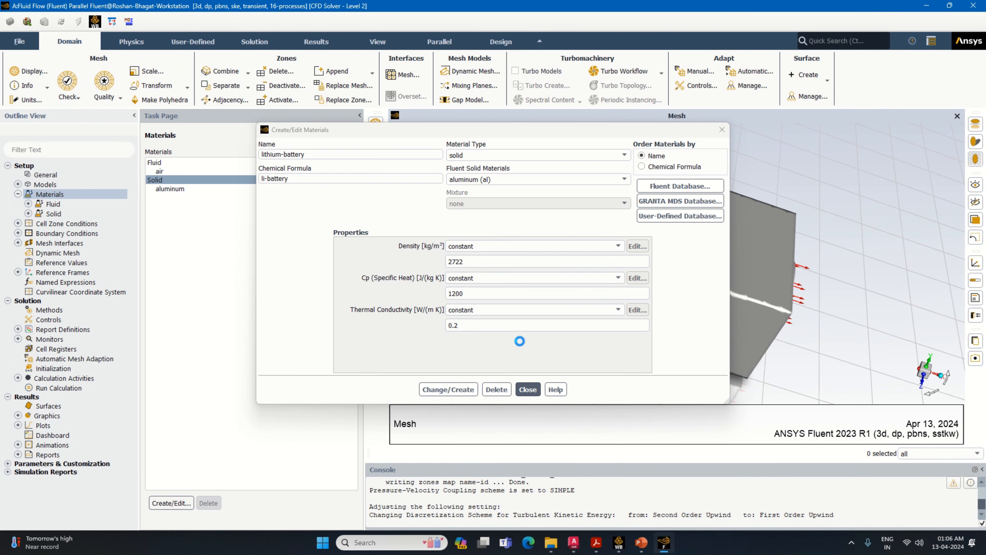
left_click(533, 389)
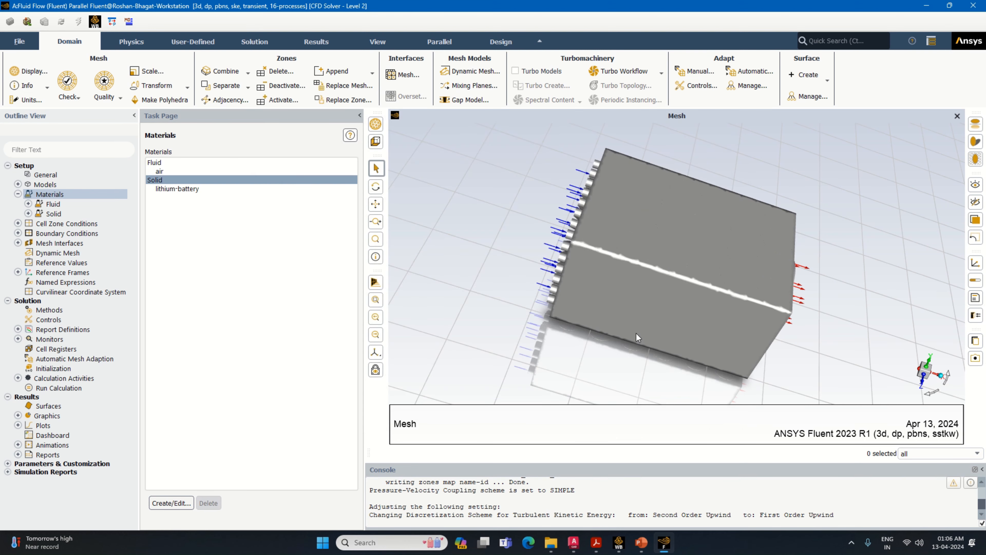
- Copy the solid material aluminum from the Fluent database into the case materials
double_click(174, 180)
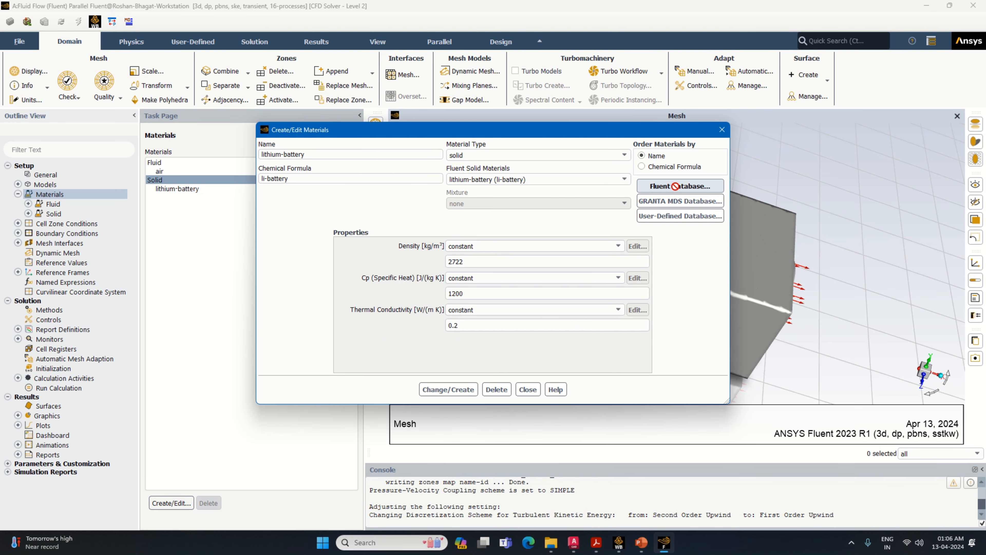
left_click(676, 186)
left_click(390, 291)
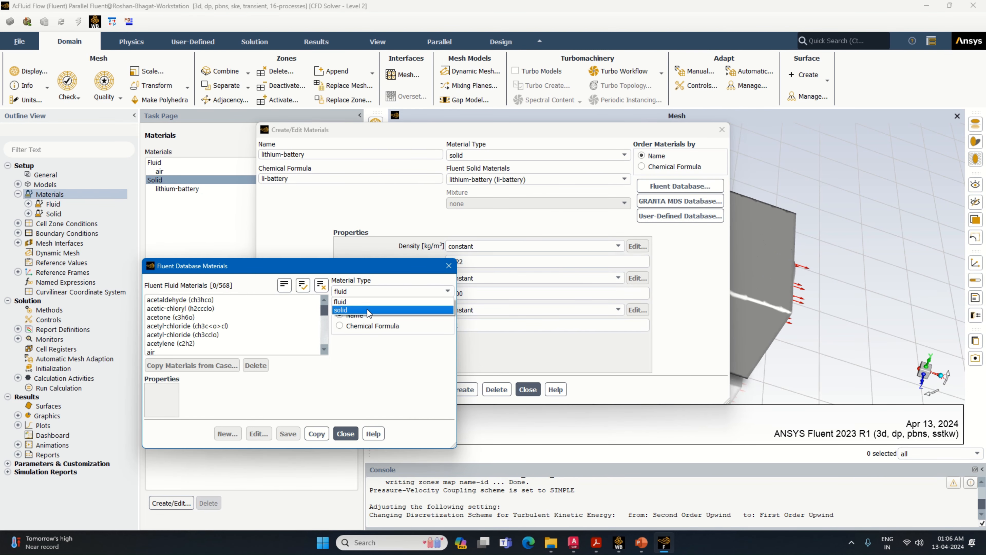
left_click(368, 310)
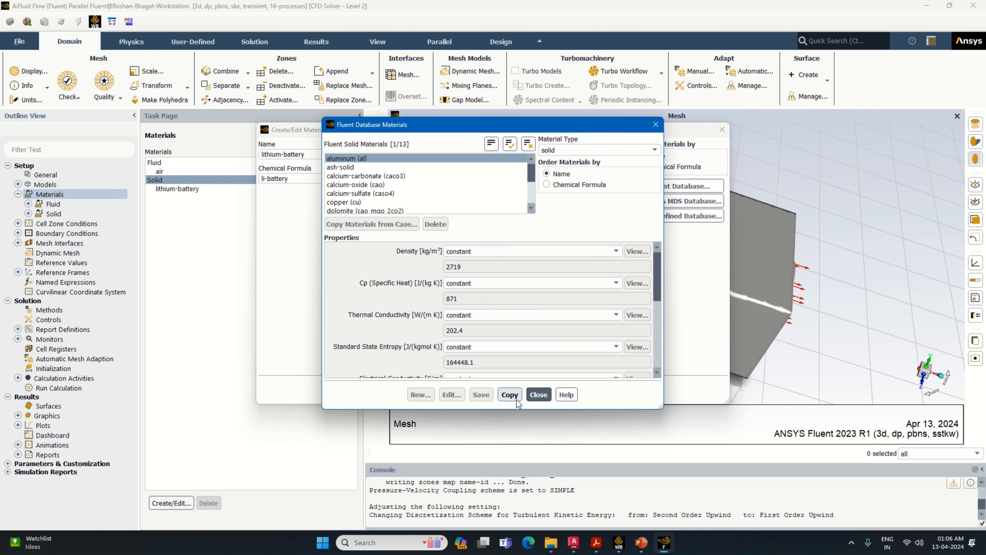
left_click(510, 394)
left_click(538, 394)
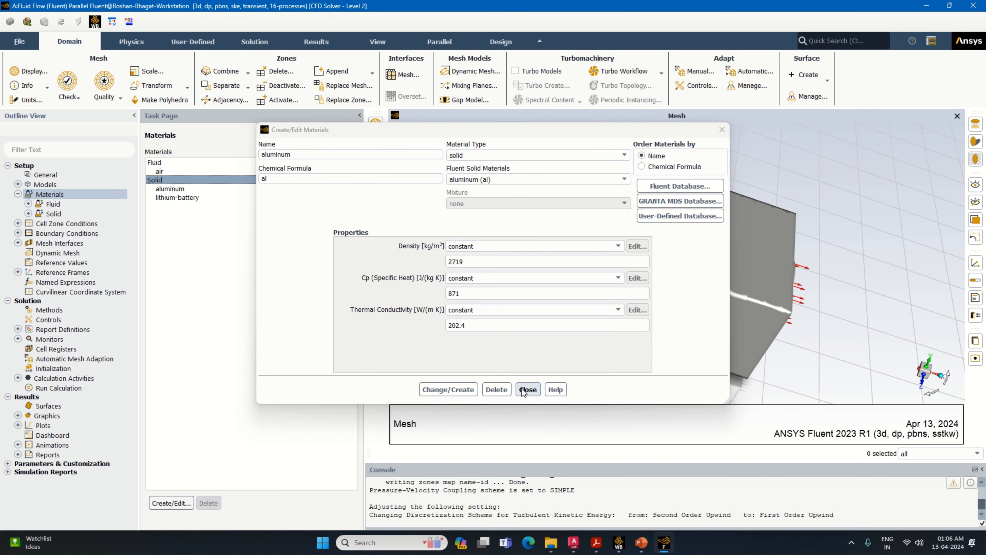
left_click(522, 389)
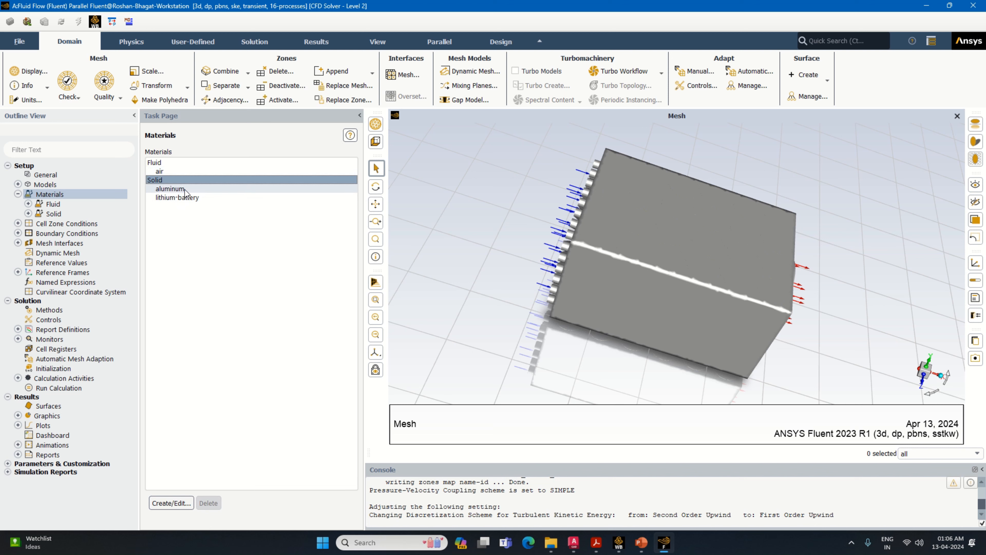
- Assign aluminum as the material of the casing cell zone and apply it
left_click(18, 194)
double_click(52, 206)
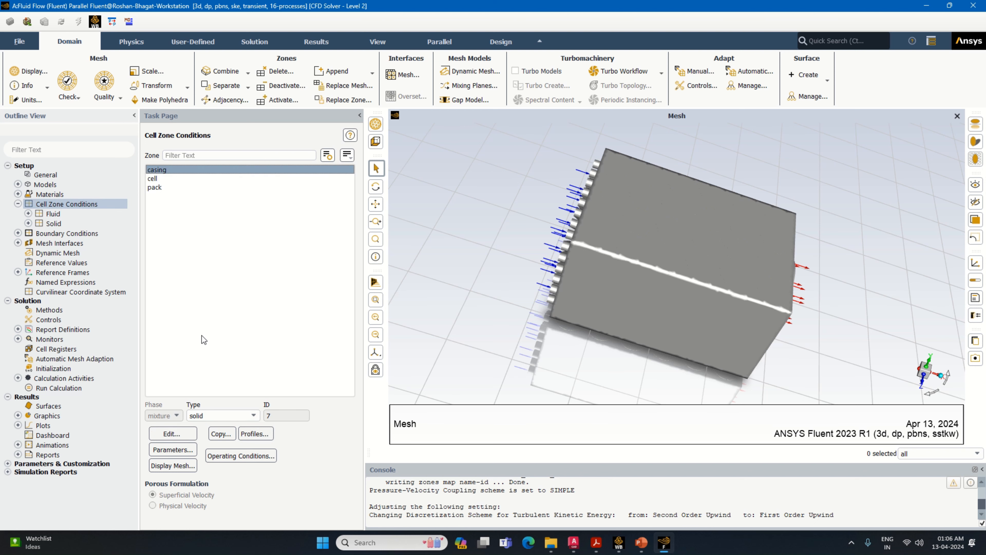
left_click(190, 432)
left_click(256, 311)
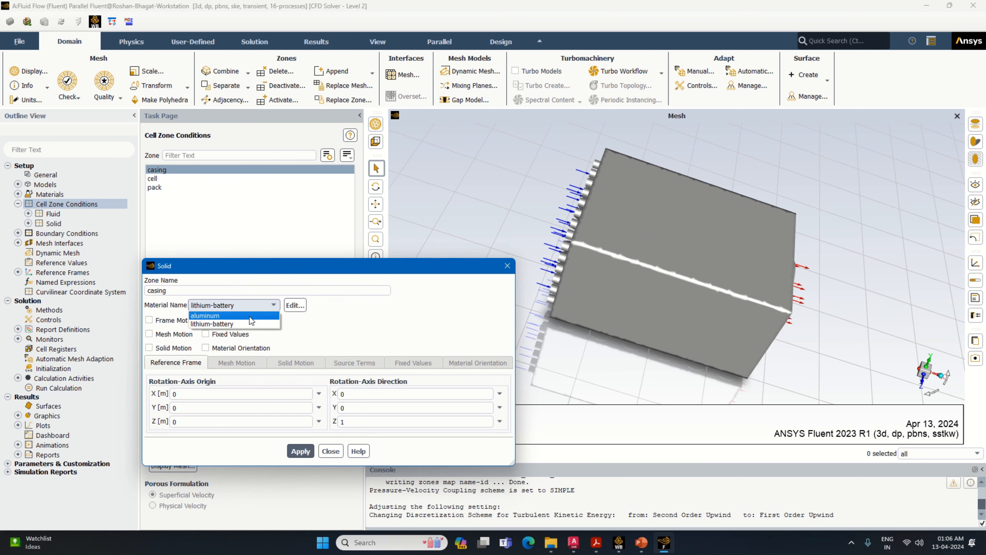
left_click(253, 326)
left_click(305, 450)
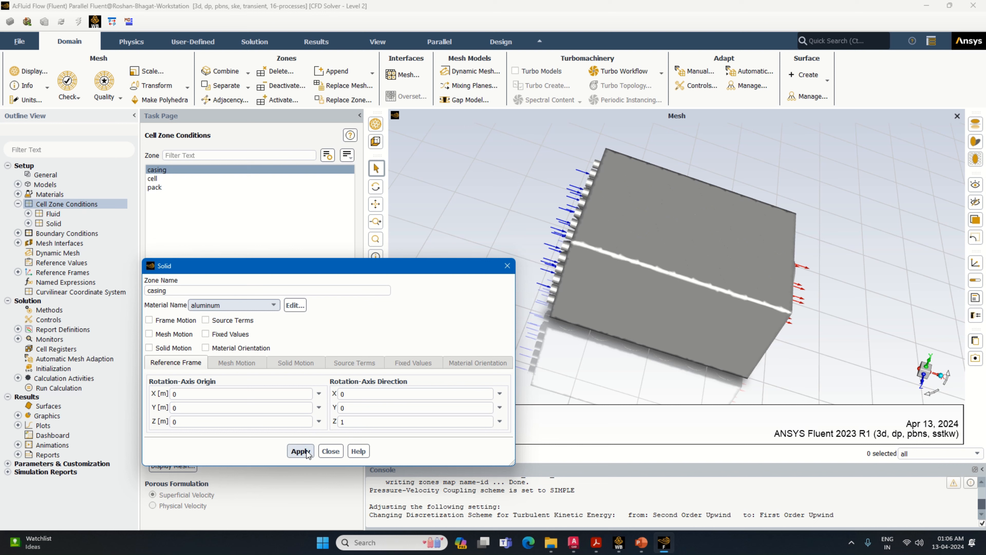
left_click(329, 451)
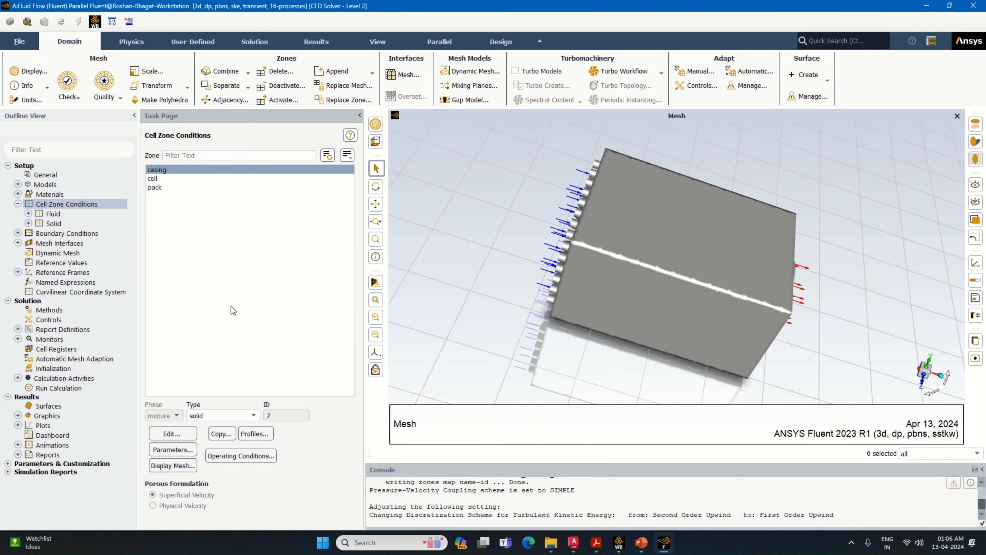
- Enable source terms for the cell zone named cell and add one constant energy source
left_click(166, 179)
left_click(178, 435)
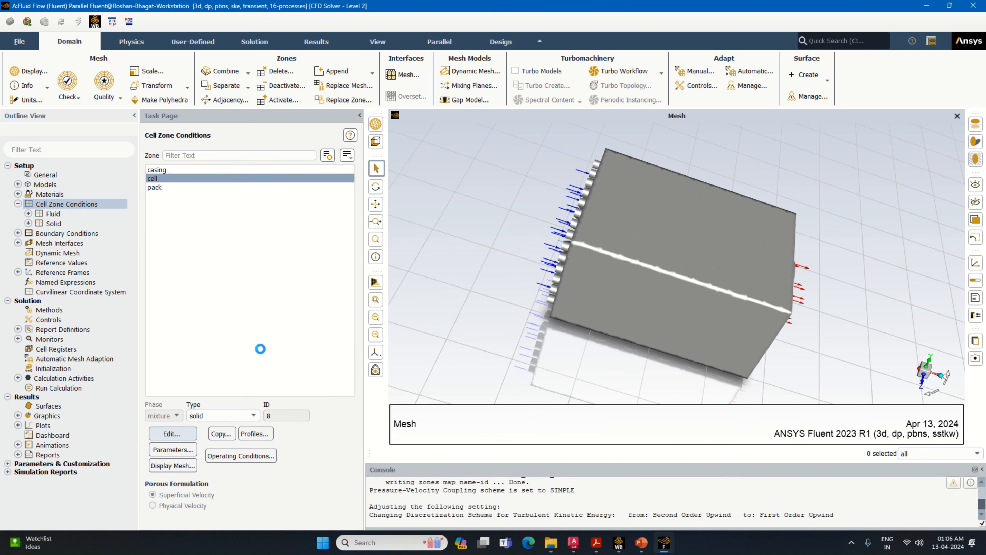
left_click(233, 320)
left_click(347, 363)
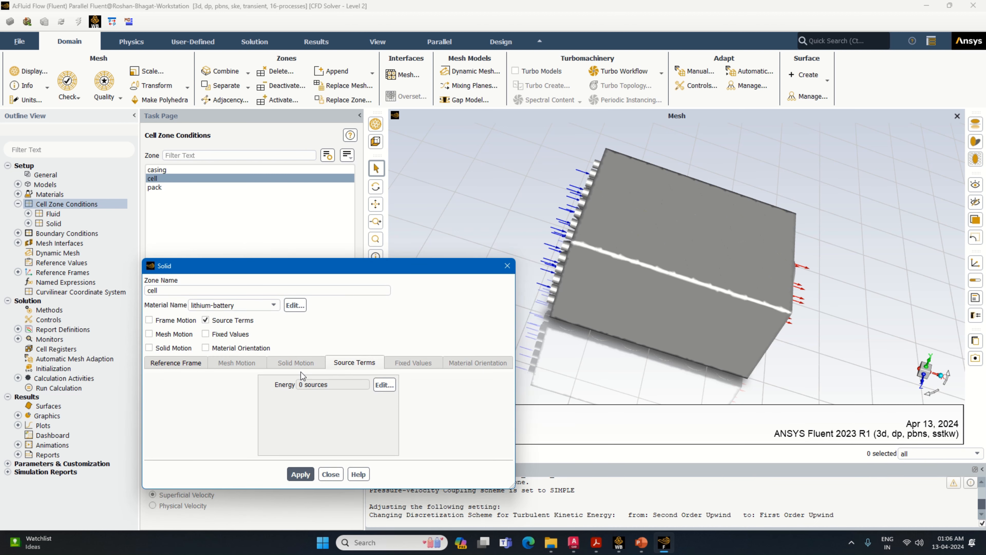
left_click(384, 384)
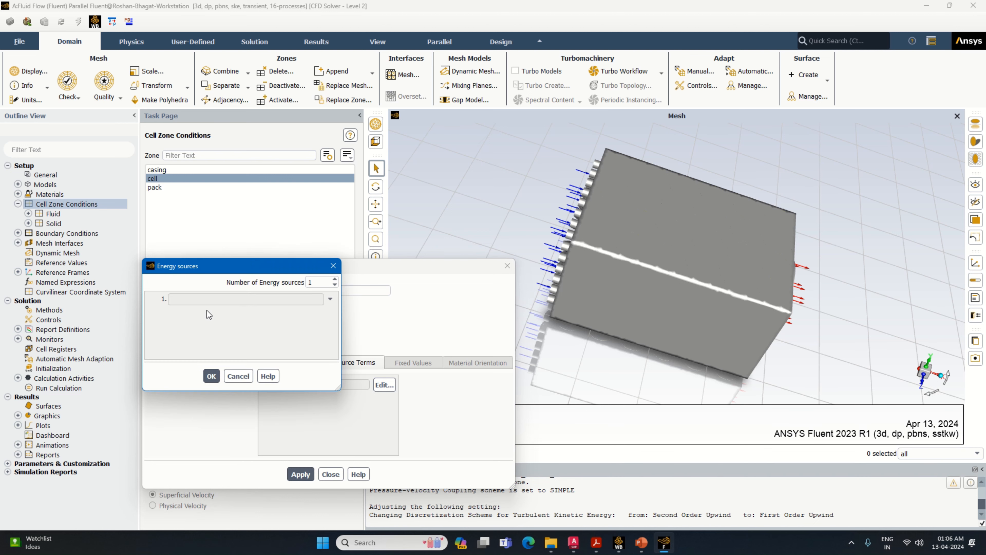
left_click(330, 298)
left_click(237, 321)
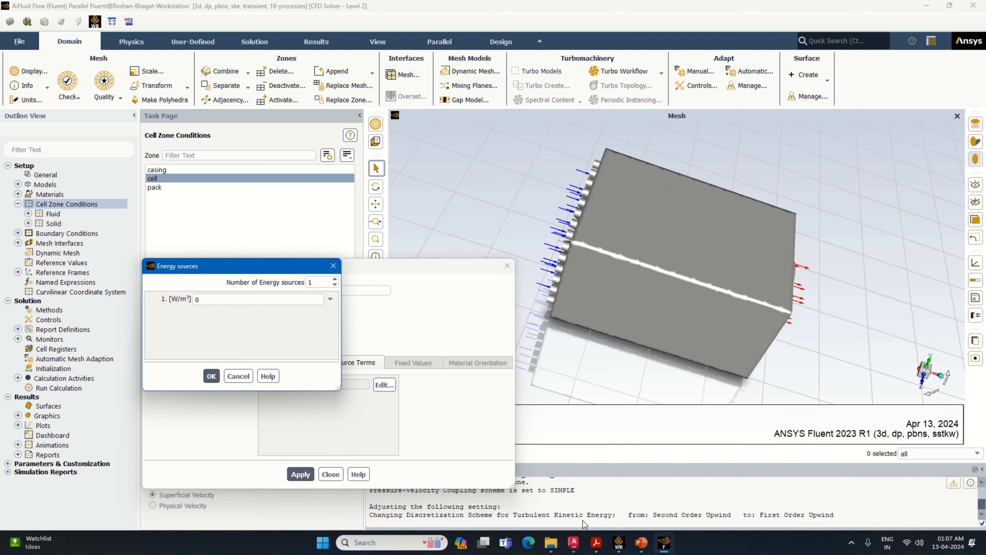
- Look up the 48750 W/m³ heat generation on PowerPoint's Specification slide, and apply it in Fluent as the cell zone's energy source
left_click(641, 544)
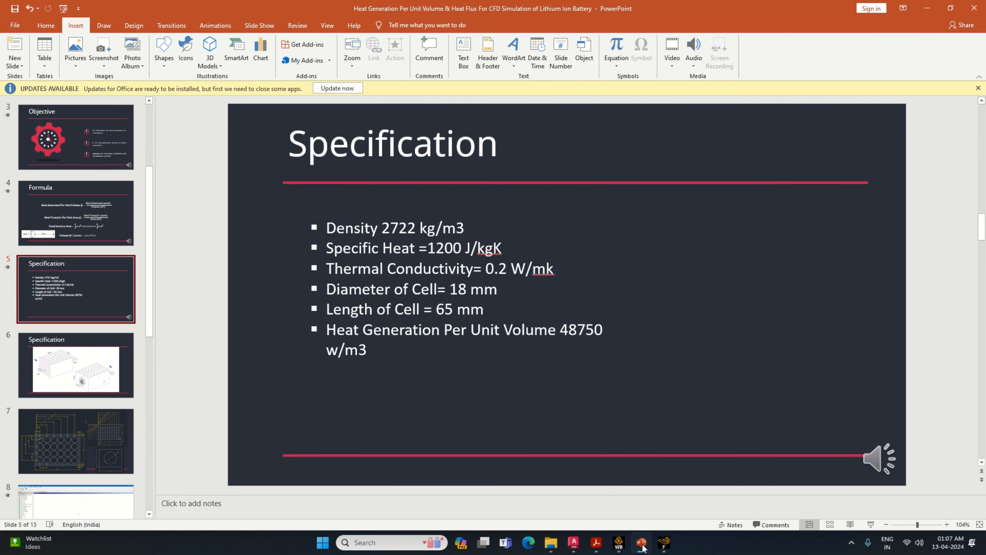
left_click(641, 544)
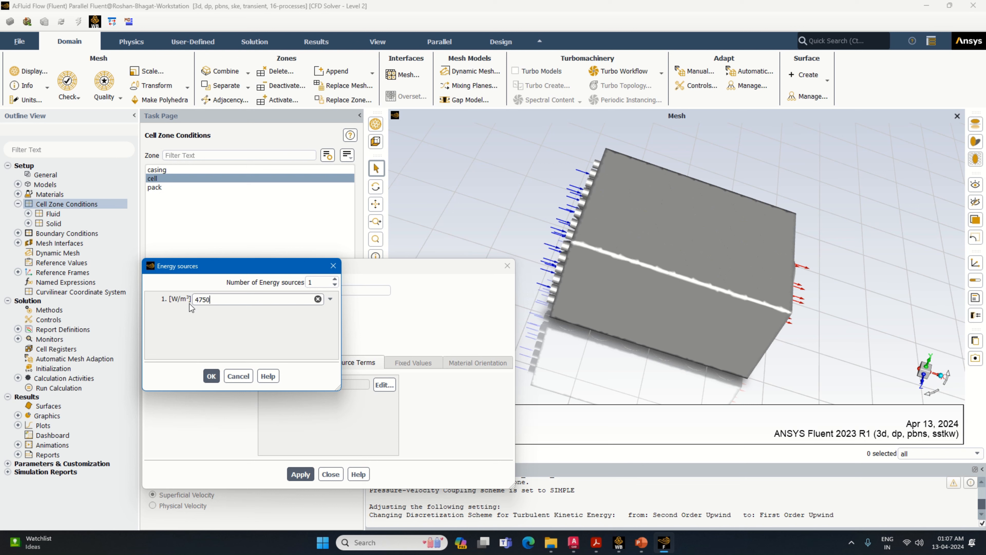
double_click(196, 299)
type("4")
left_click(211, 374)
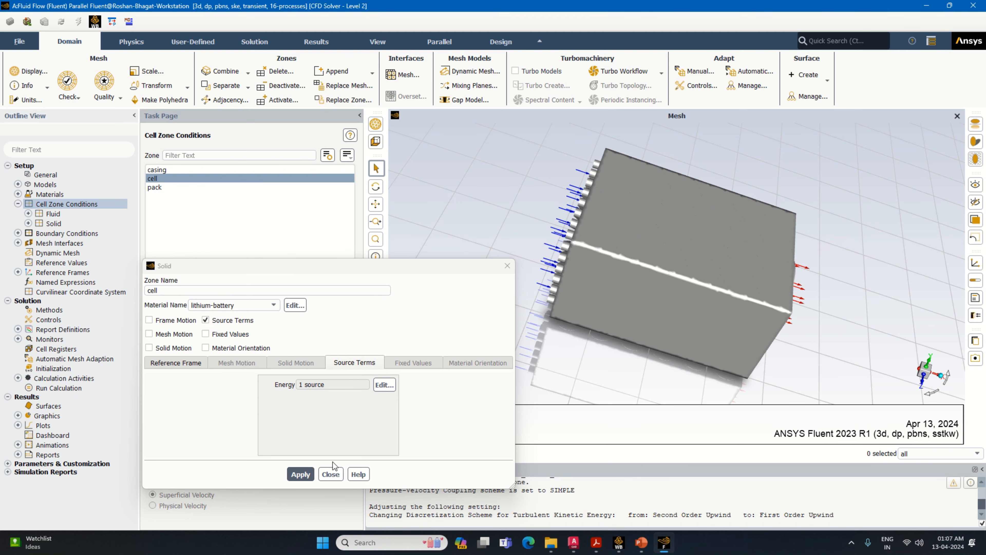
left_click(304, 474)
left_click(331, 474)
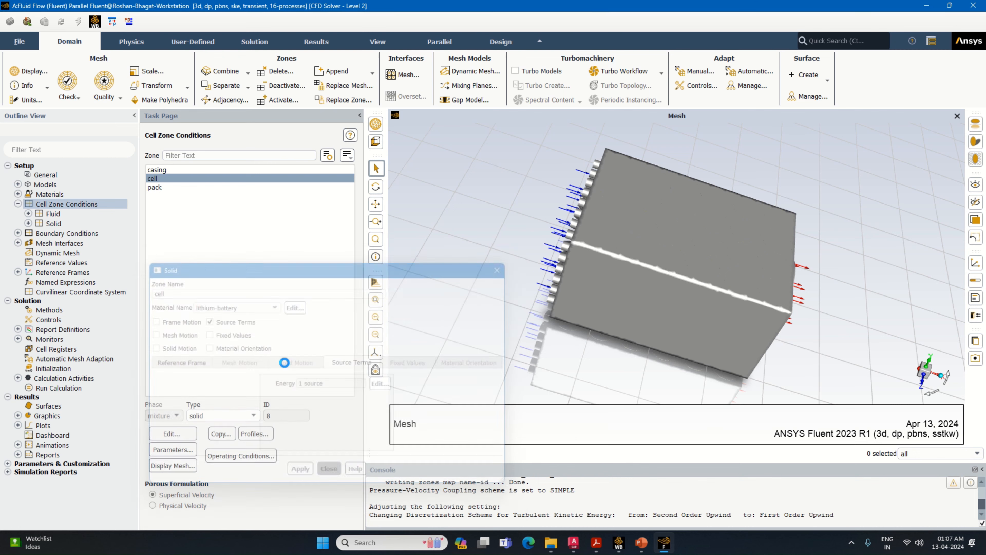
- Select air as the material of the pack fluid zone and apply it
left_click(156, 187)
left_click(188, 432)
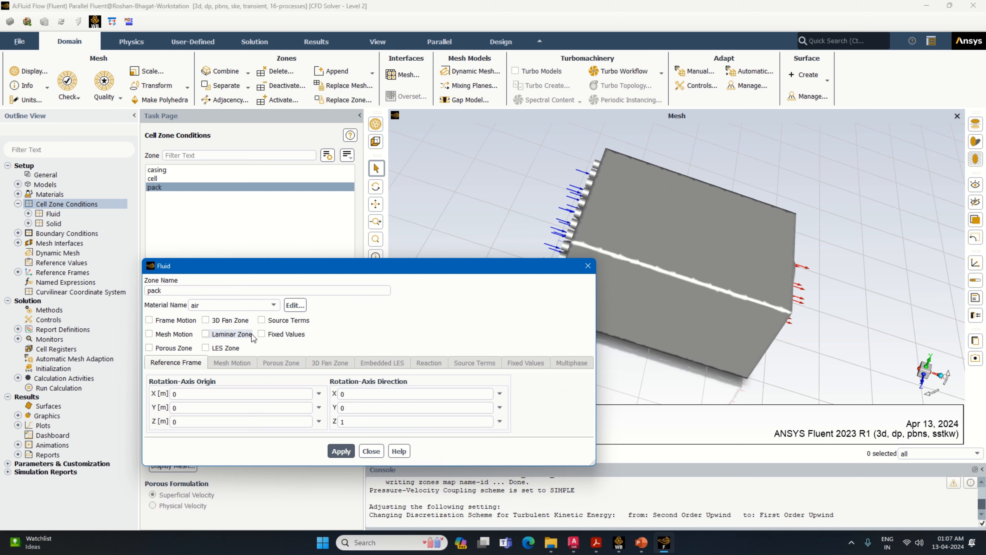
left_click(271, 305)
left_click(271, 309)
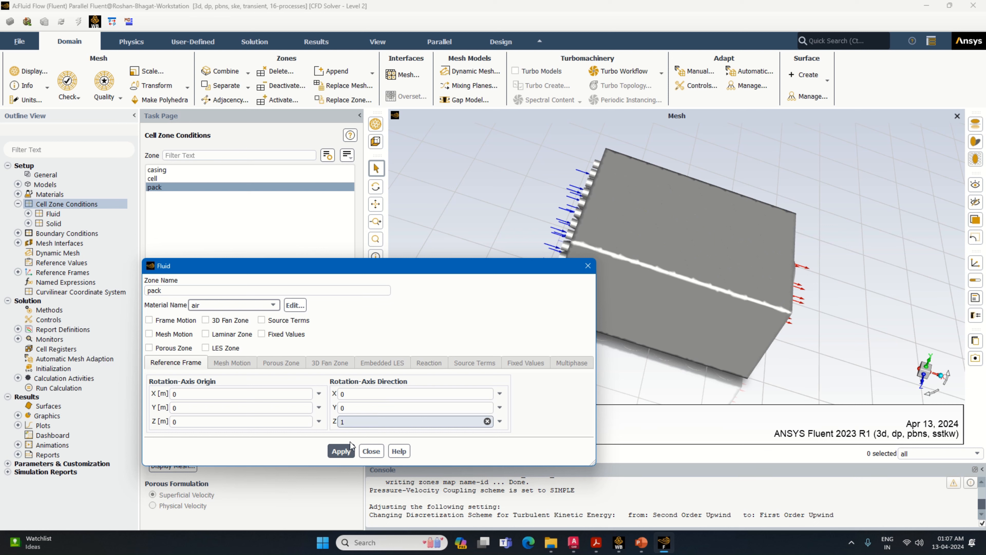
left_click(341, 452)
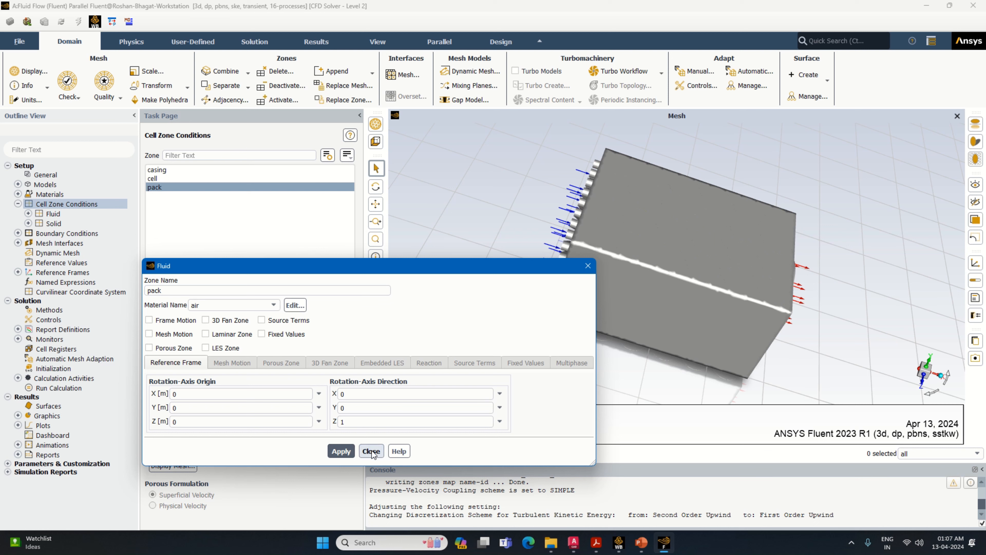
left_click(371, 452)
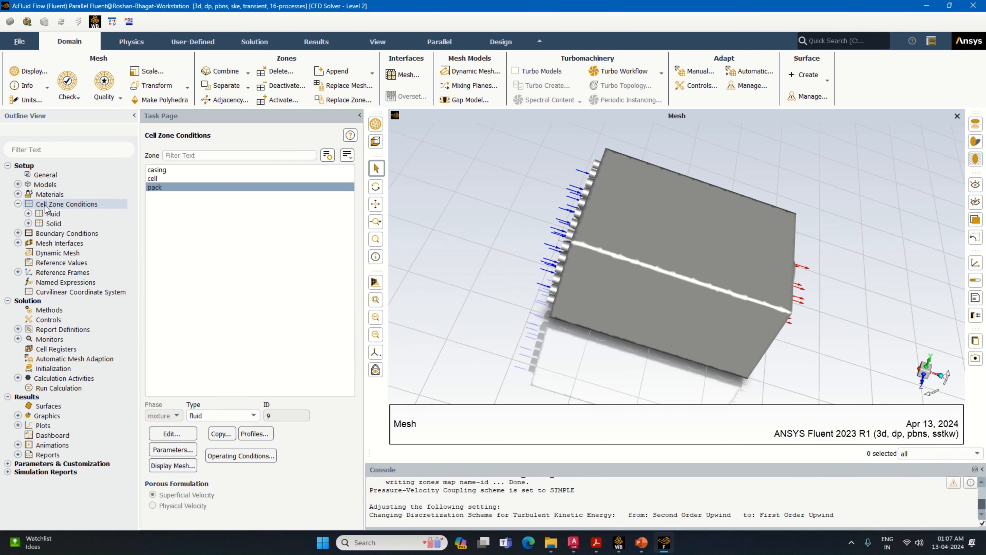
- Open the boundary conditions and group the zones by zone type
double_click(66, 233)
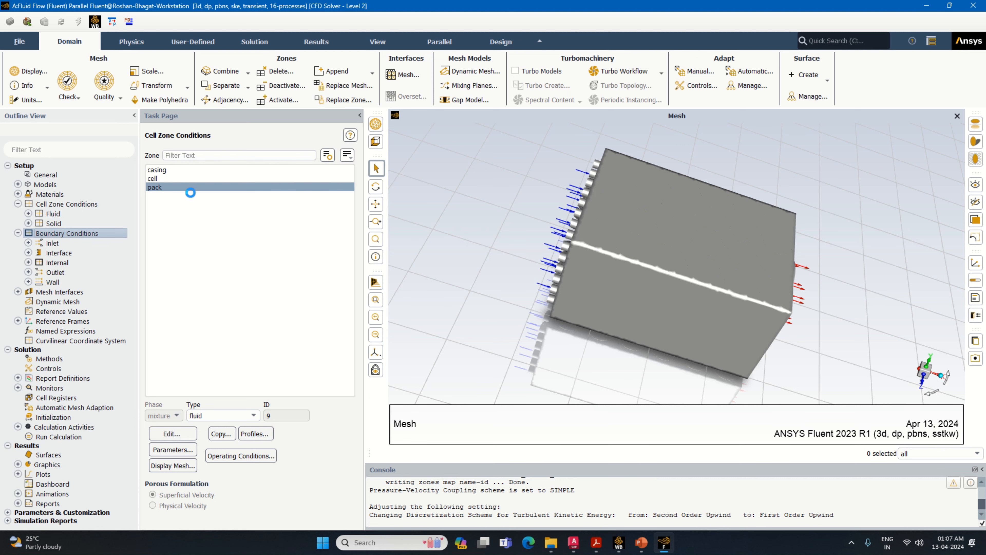
left_click(347, 155)
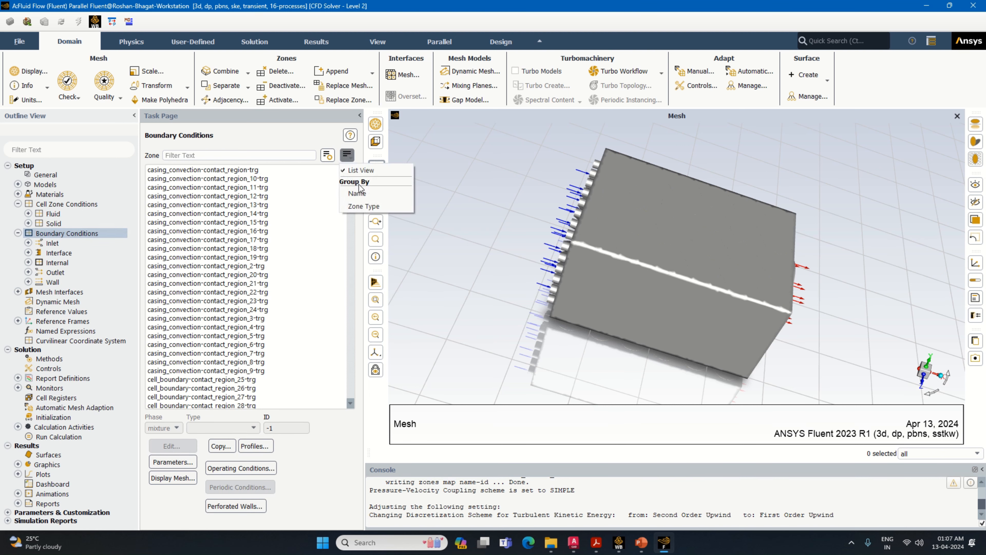
left_click(363, 205)
- Set the velocity magnitude of the inlet boundary to 1 m/s and apply it
left_click(174, 178)
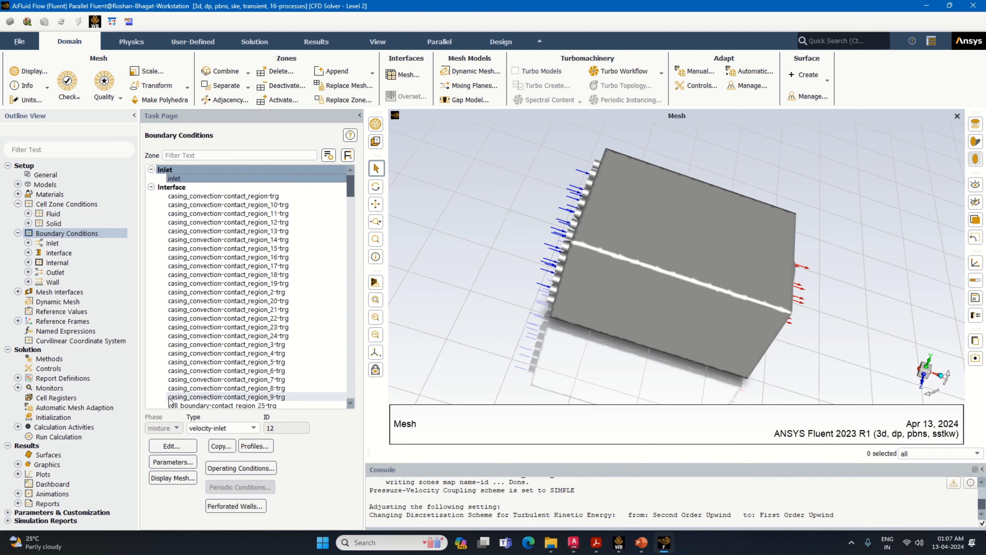
left_click(174, 446)
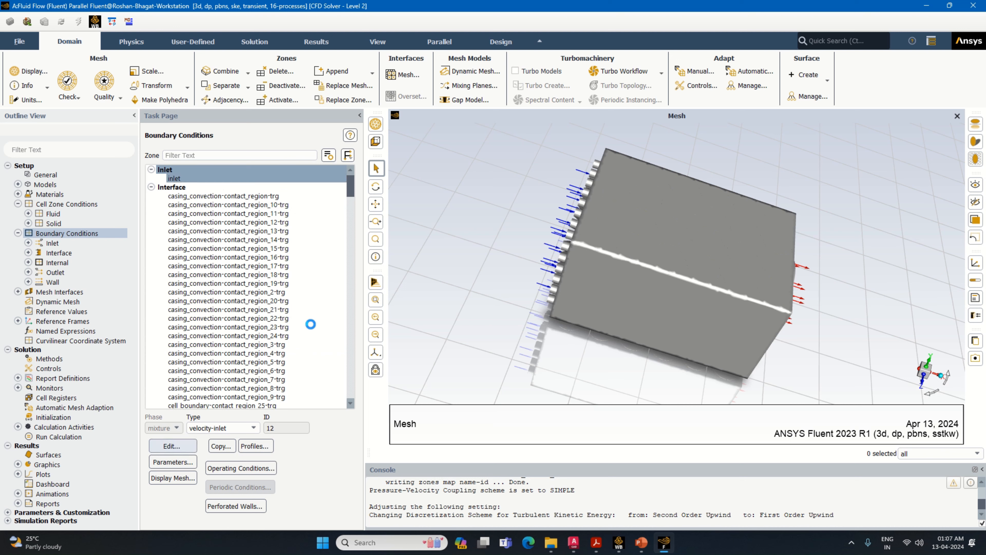
left_click(338, 353)
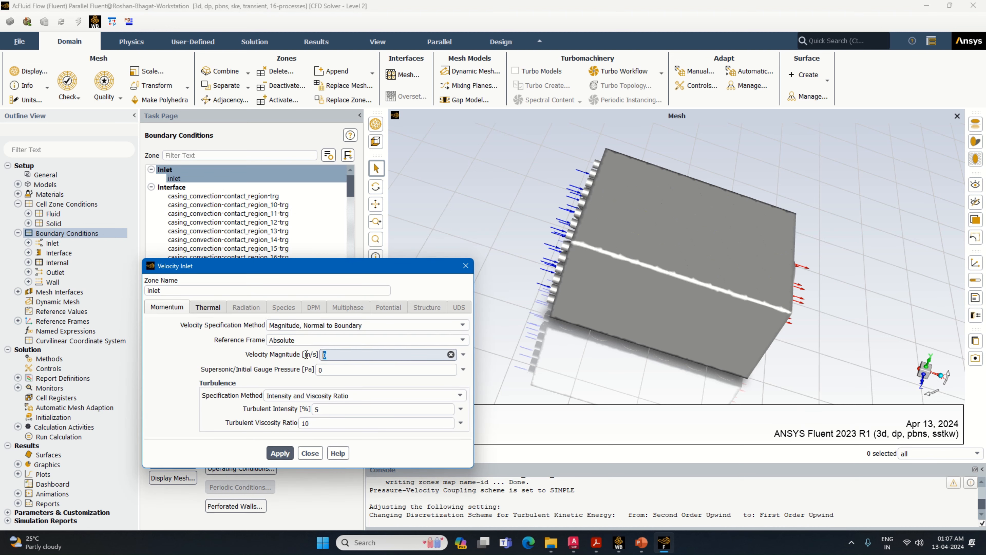
type("1")
left_click(280, 453)
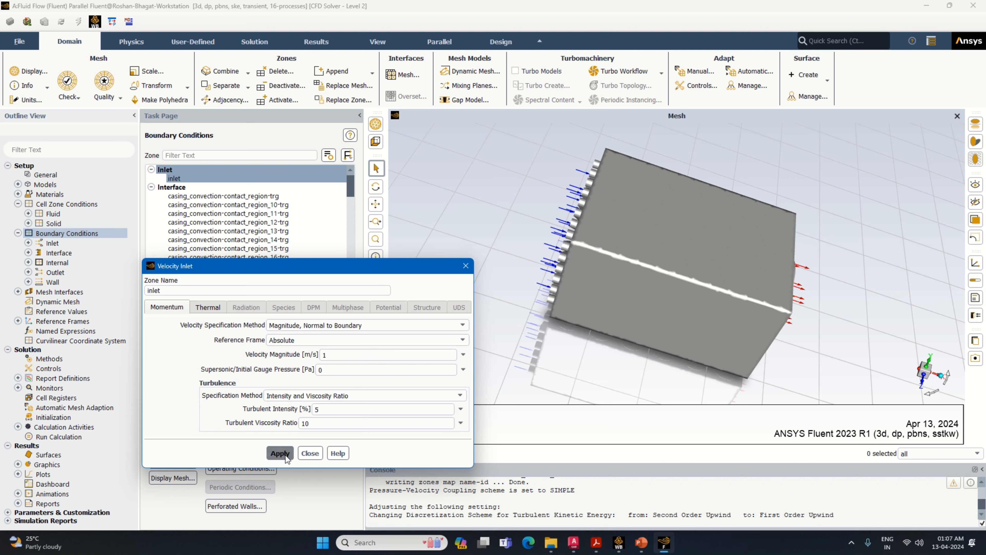
left_click(310, 453)
- Set wall-casing to aluminum with a convection thermal condition and a heat transfer coefficient of 5 W/(m² K), and apply it
scroll(256, 286, "down", 5)
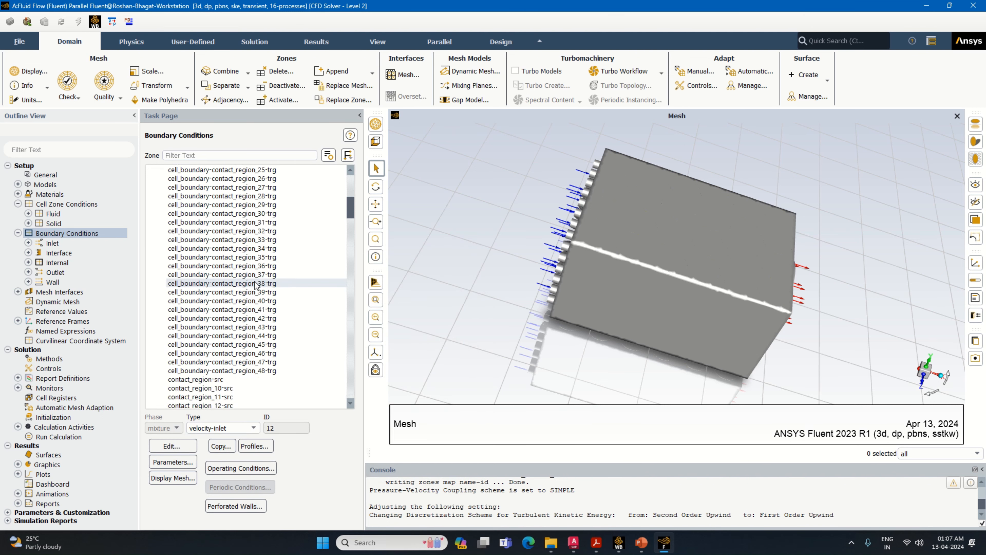
scroll(257, 286, "down", 15)
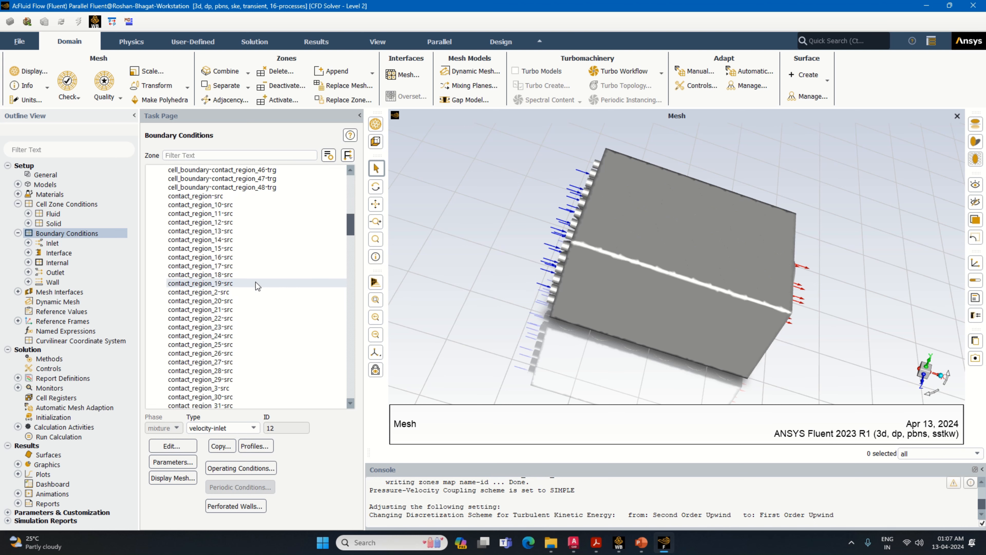
scroll(260, 301, "down", 20)
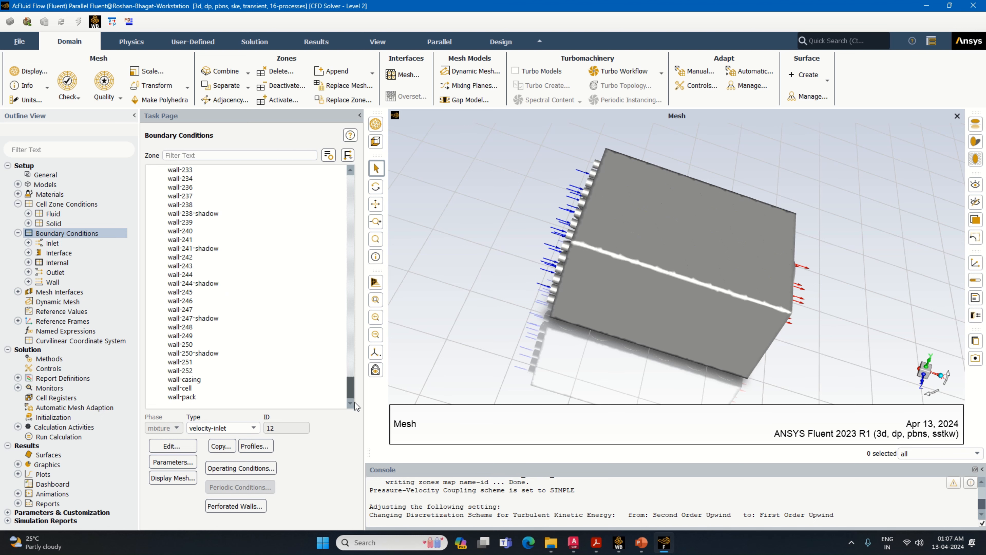
double_click(249, 379)
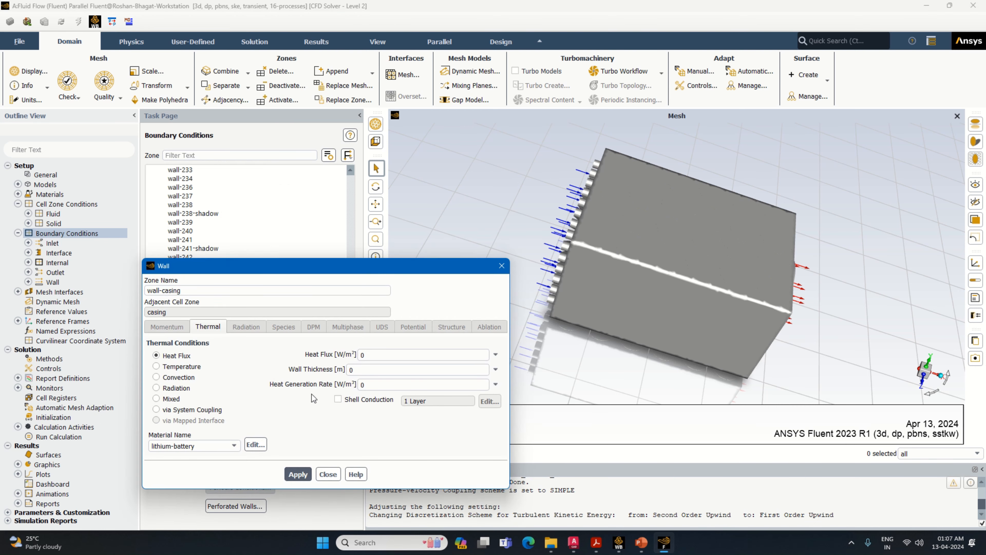
left_click(209, 446)
left_click(213, 457)
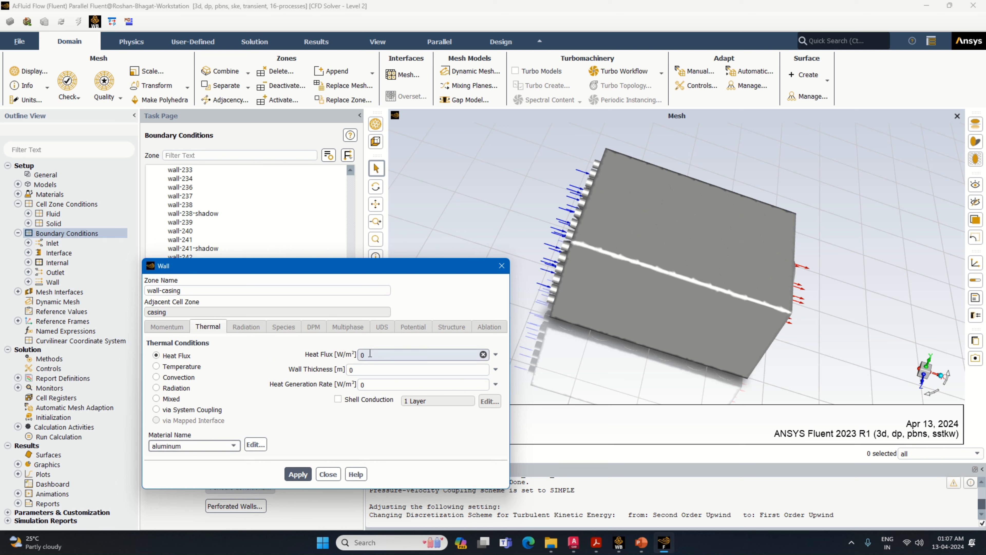
left_click(157, 377)
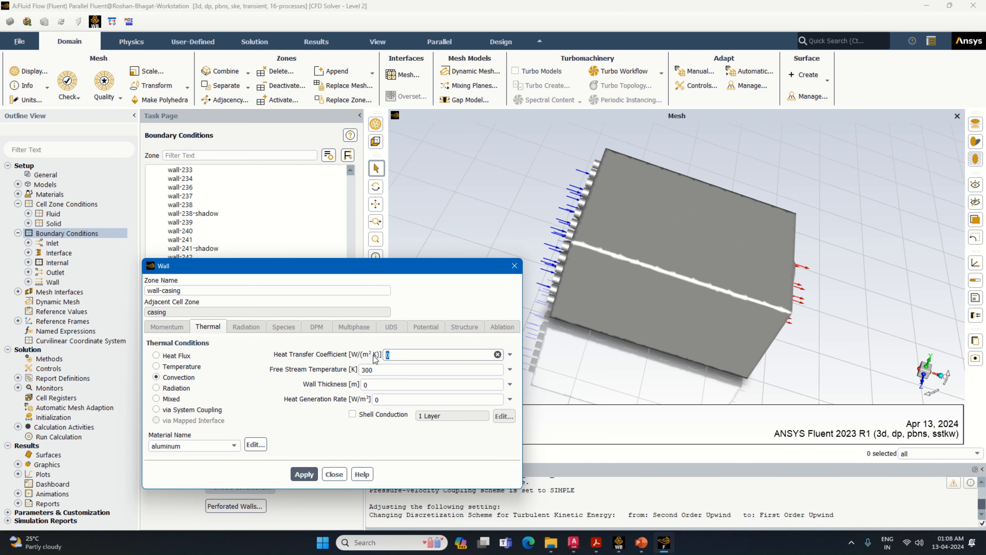
type("5")
left_click(304, 474)
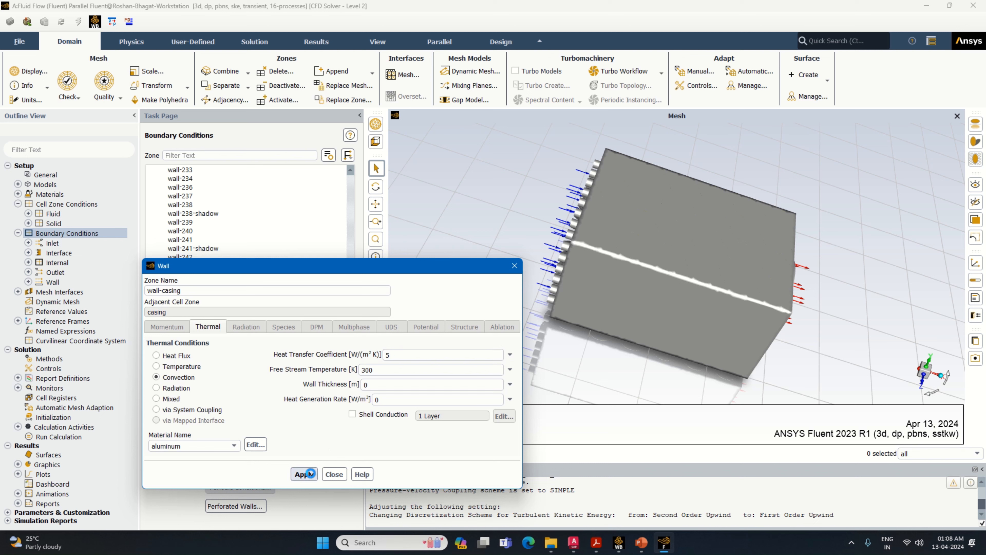
left_click(333, 474)
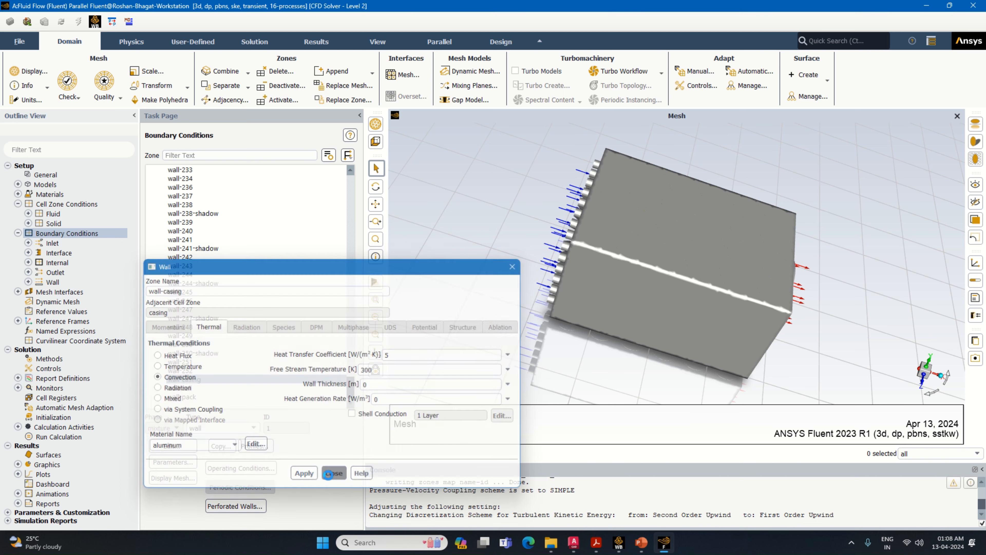
- Check the thermal conditions of the wall-cell boundary and close its settings
left_click(200, 388)
left_click(172, 446)
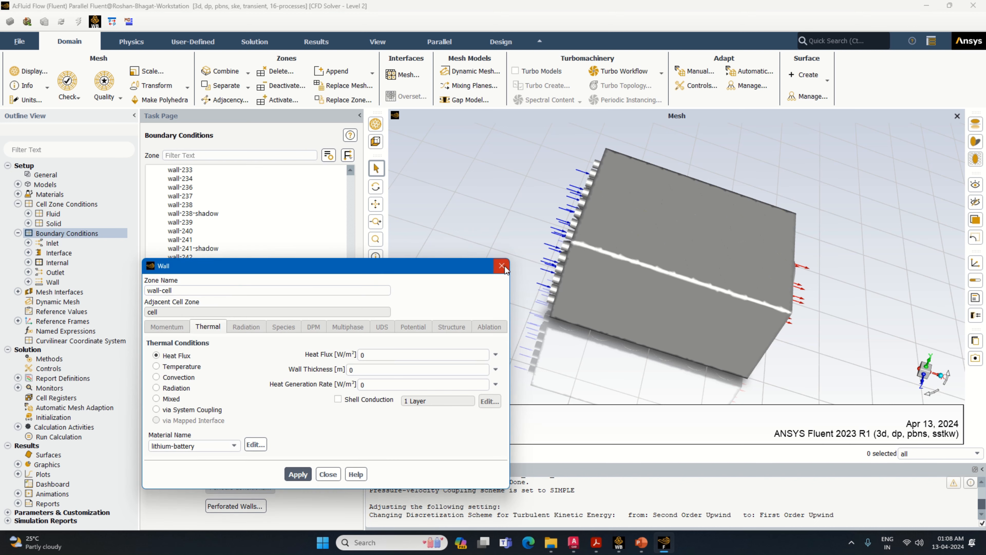
left_click(503, 267)
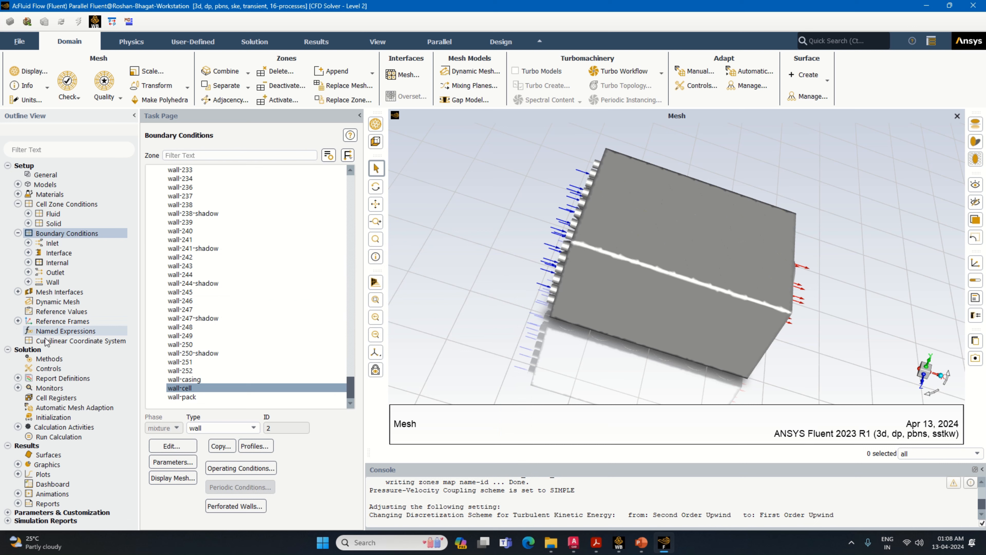
- Start an area-weighted average surface report definition with Total Temperature as the field variable
double_click(62, 378)
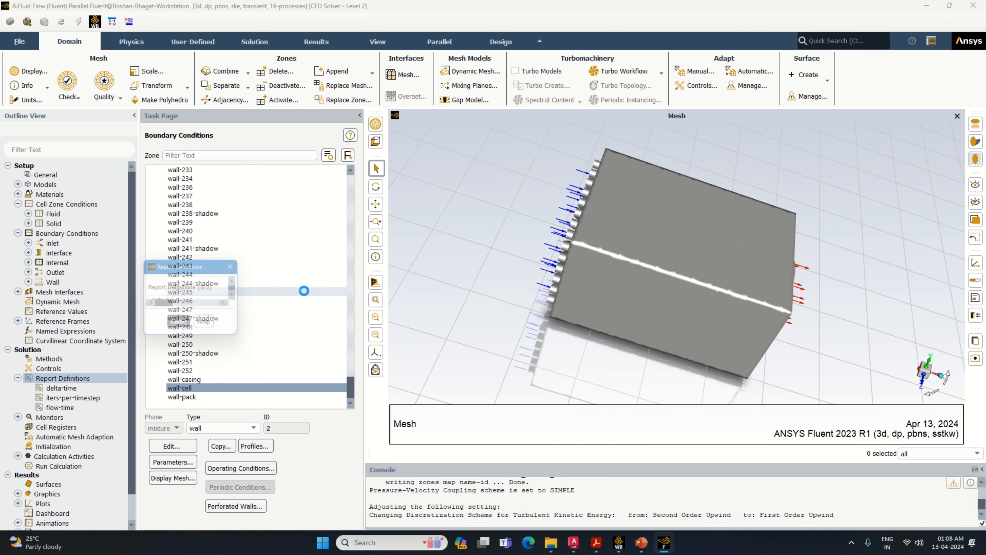
left_click(350, 242)
mouse_move(369, 257)
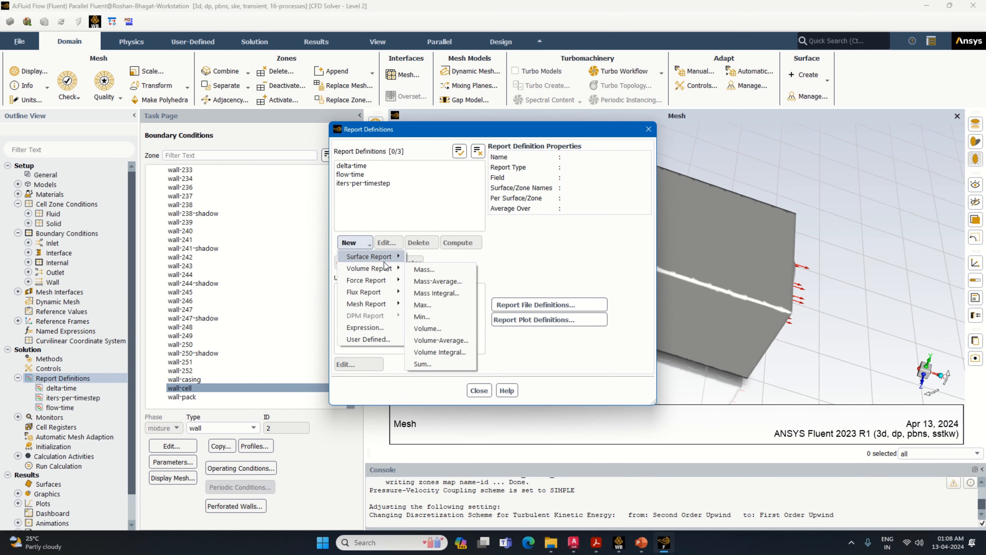
left_click(432, 269)
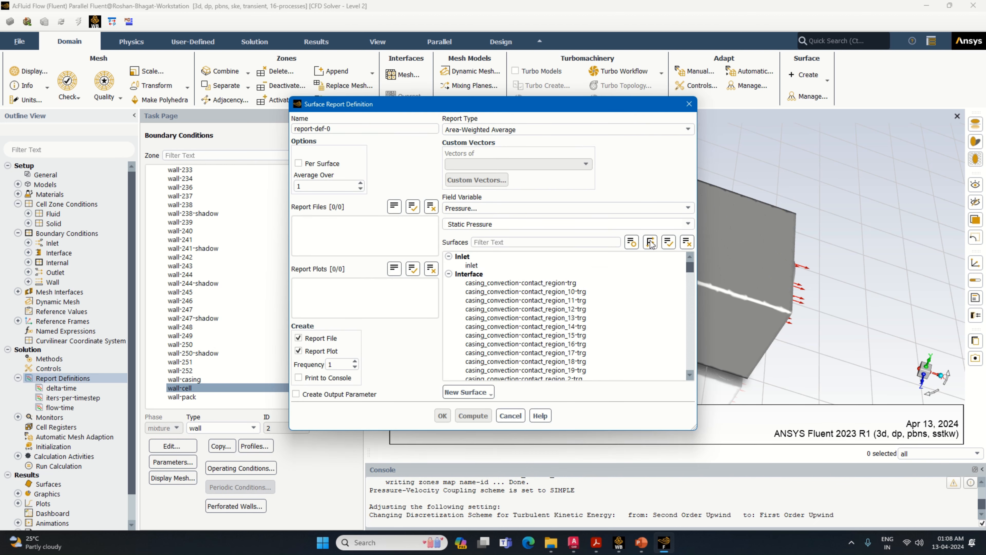
left_click(679, 210)
left_click(624, 240)
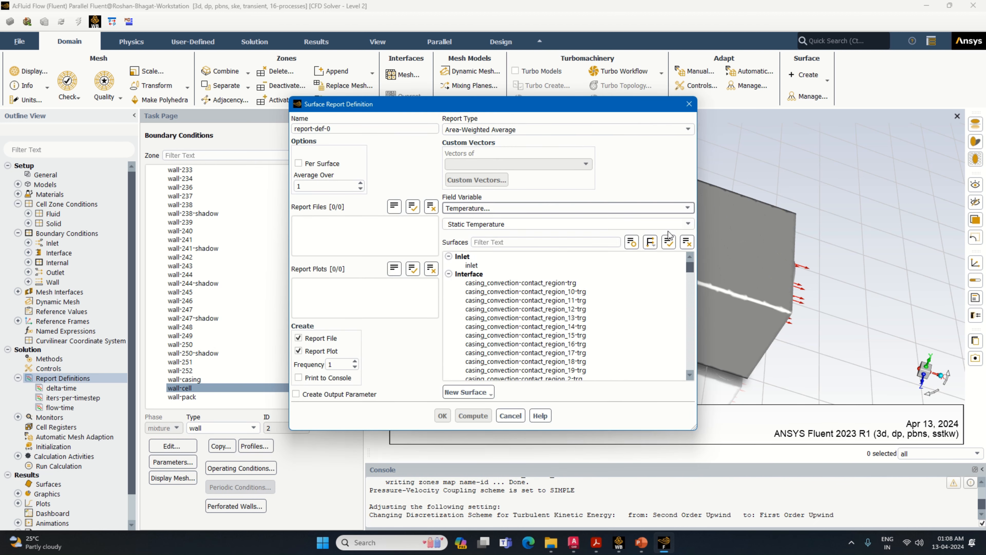
left_click(685, 226)
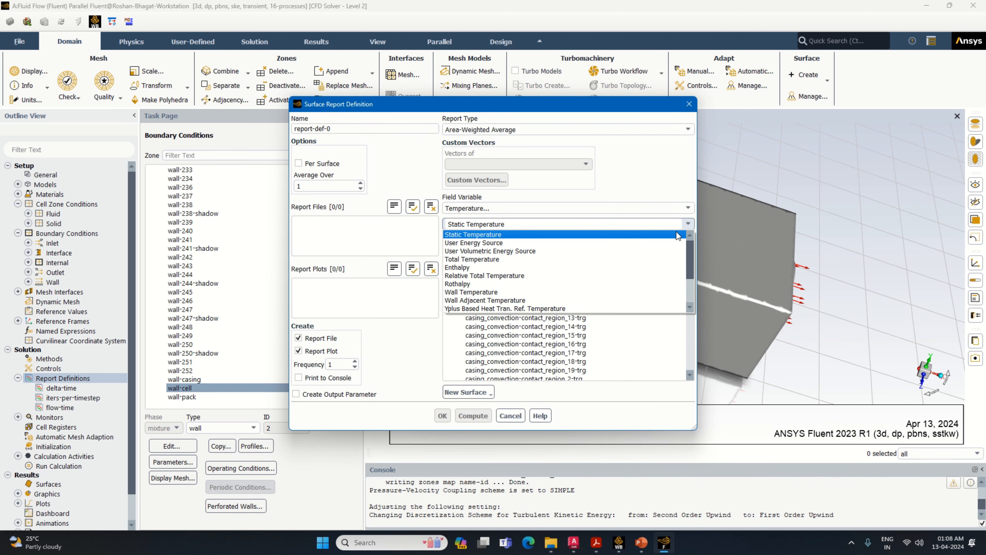
left_click(630, 261)
- Select the outlet surface, enable console printing and an output parameter, and save the report as outlet-temp-report-def-0
left_click_drag(690, 272, 688, 308)
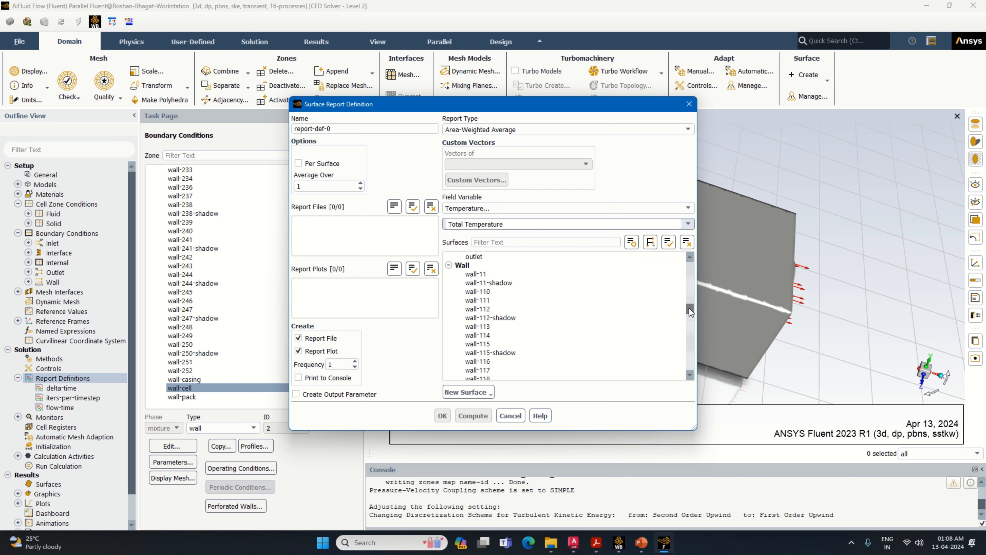
left_click(492, 257)
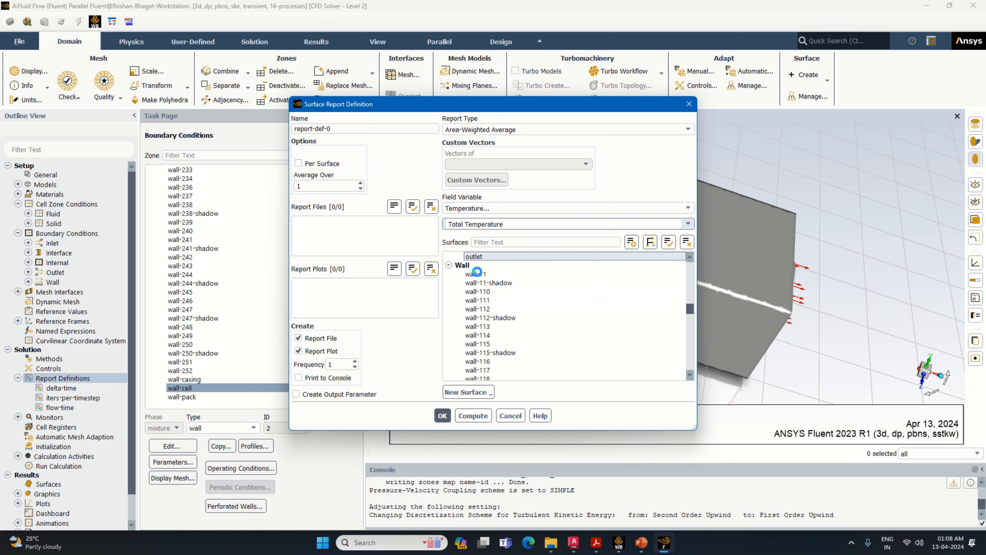
left_click(315, 377)
left_click(319, 394)
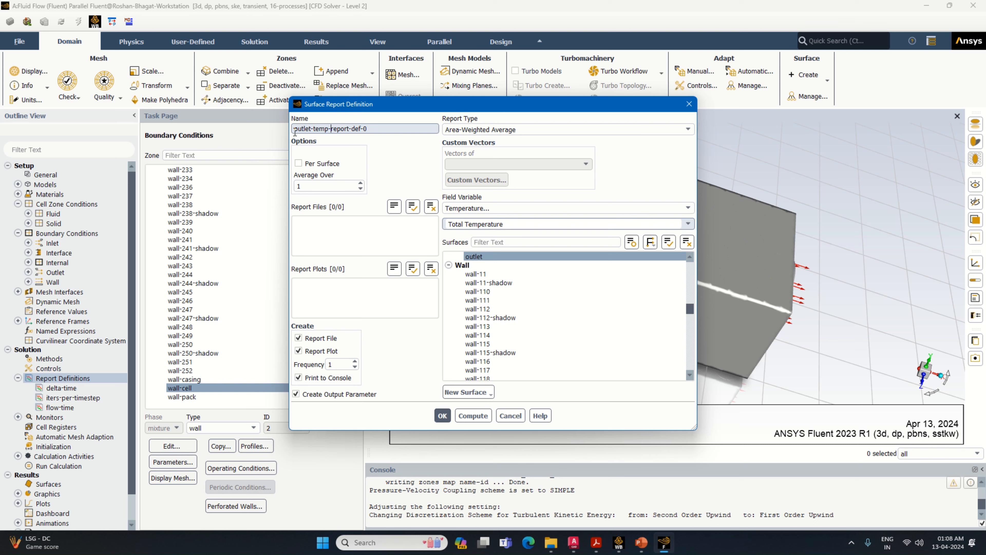
left_click(443, 415)
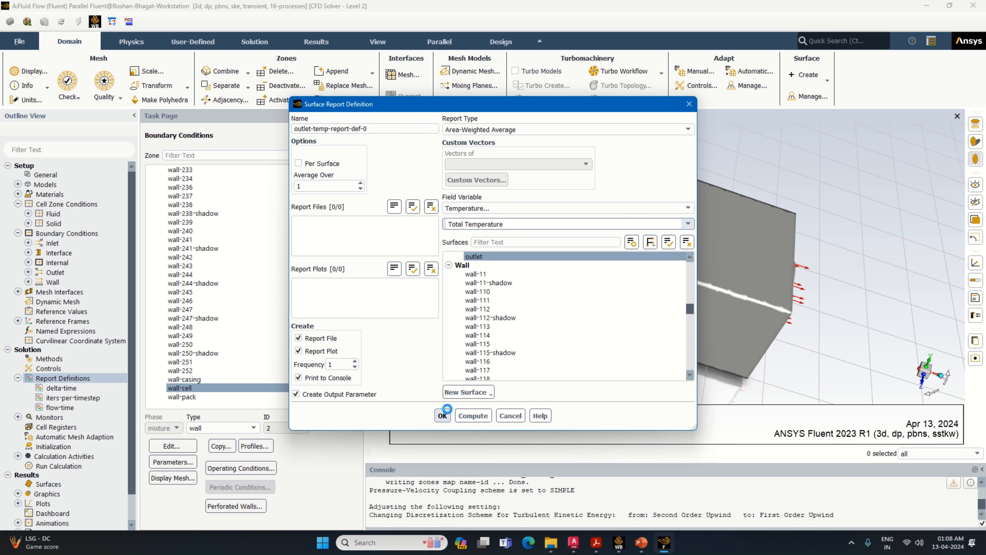
- Start a second area-weighted average surface report definition, also using Total Temperature as the field variable
left_click(353, 243)
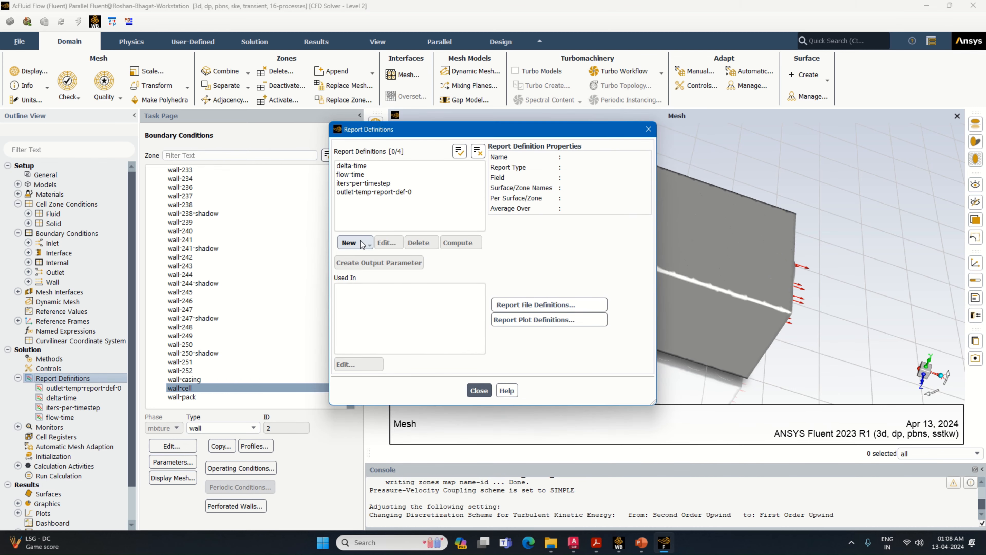
mouse_move(371, 257)
left_click(454, 269)
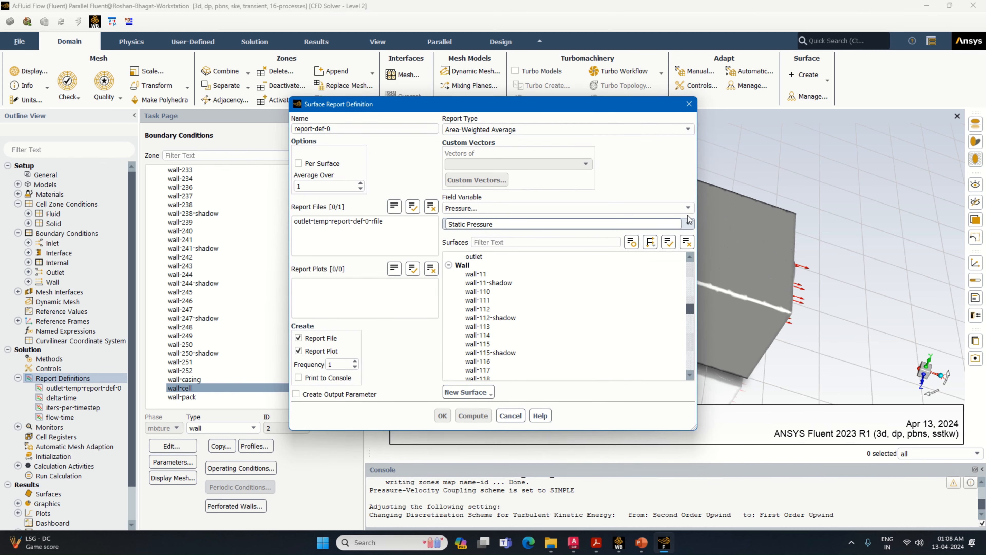
left_click(688, 207)
left_click(638, 243)
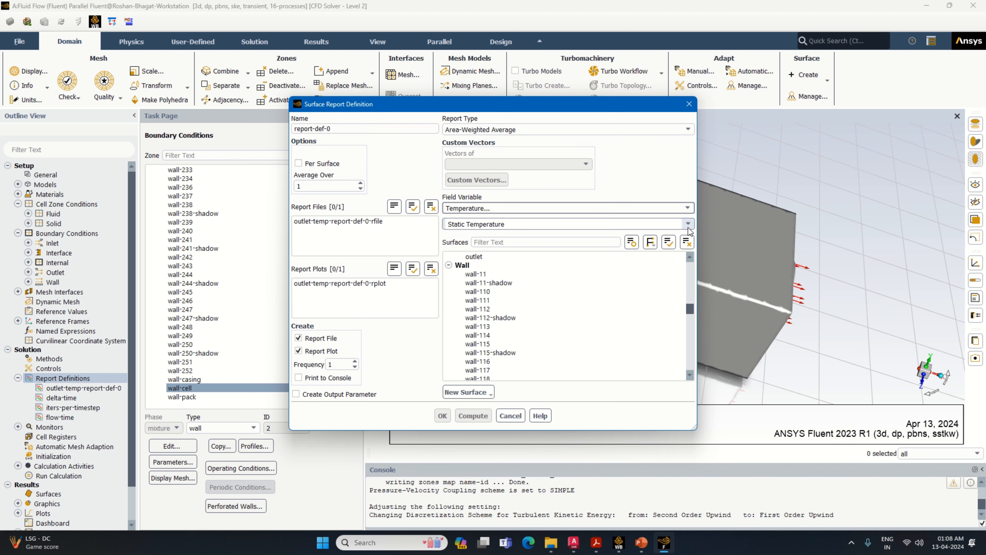
left_click(688, 224)
left_click(640, 243)
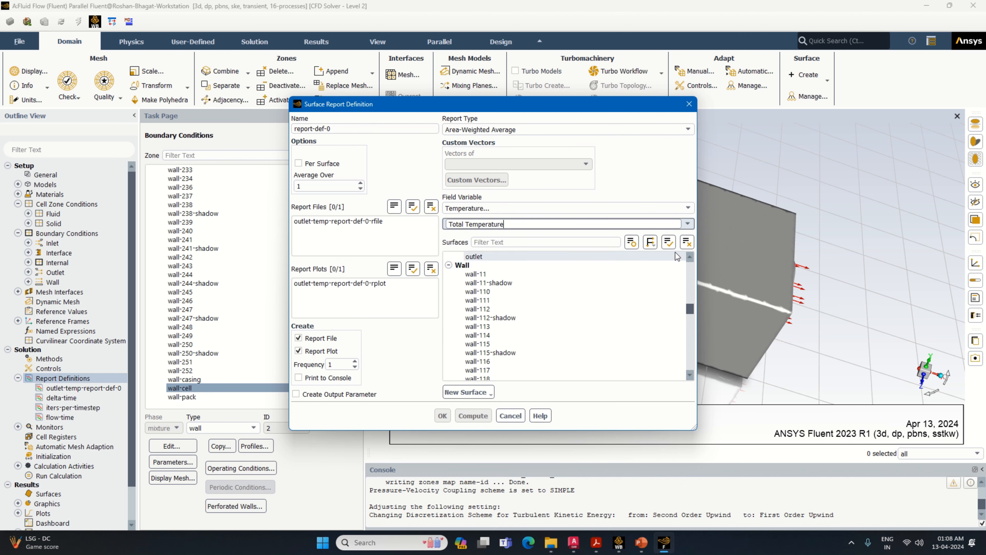
- Select all surfaces, enable console printing and an output parameter, and save the report as total-temp-all-report-def-0
left_click(673, 245)
left_click(298, 377)
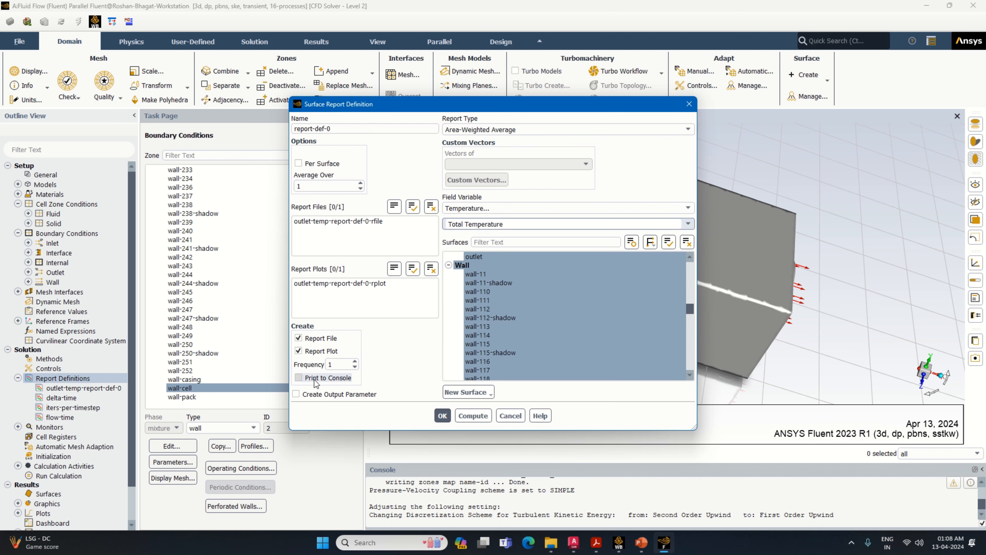
left_click(296, 394)
left_click(294, 129)
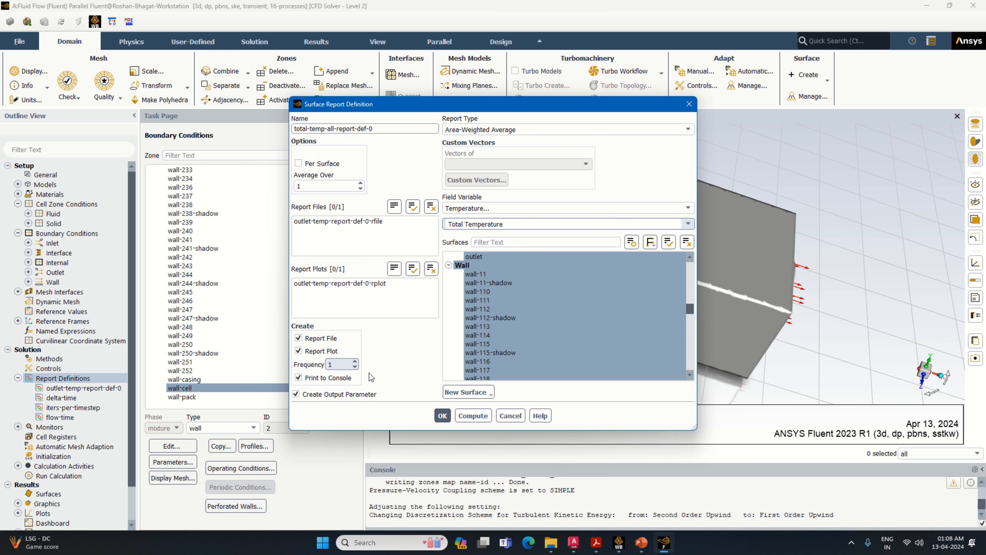
left_click(443, 416)
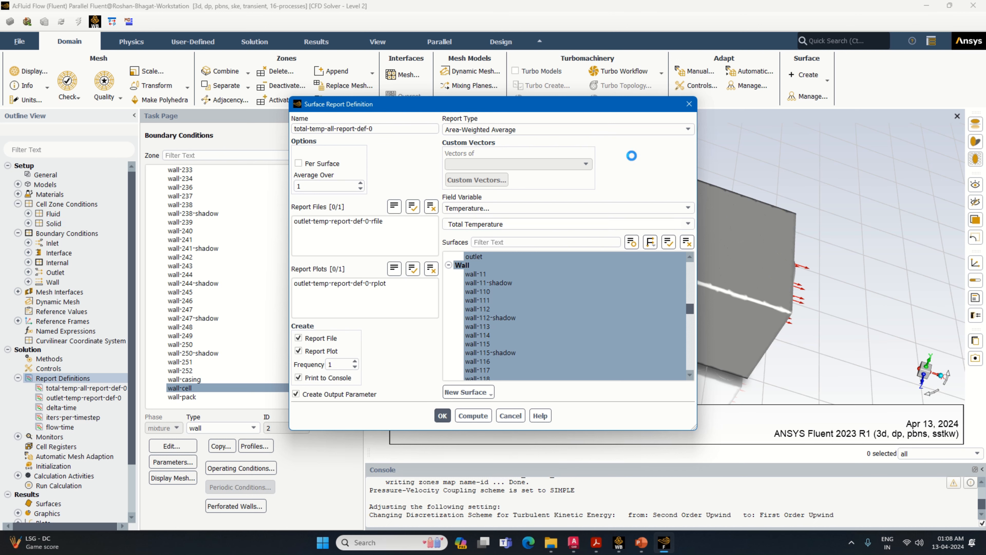
left_click(648, 129)
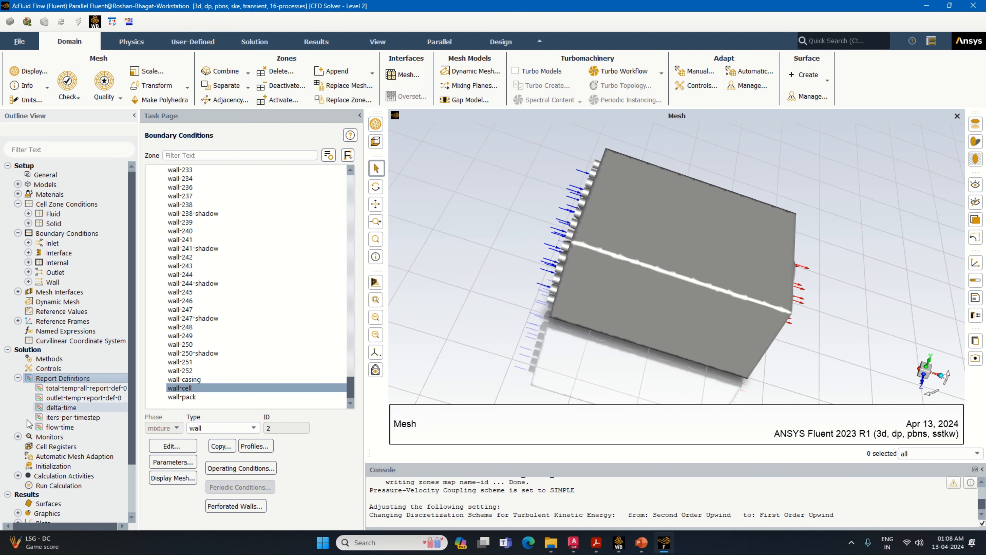
- Initialize the solution with Standard Initialization computed from the inlet
left_click(57, 466)
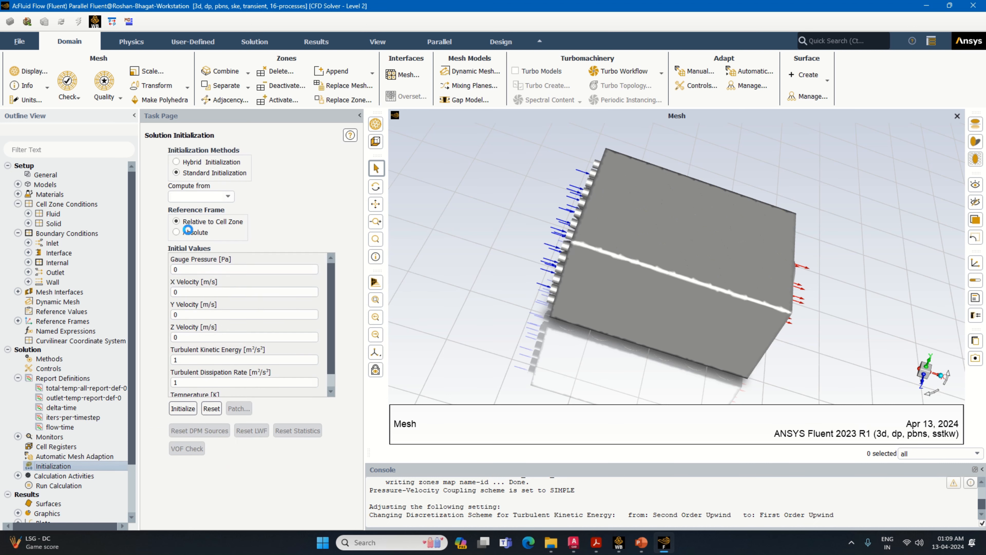
left_click(192, 197)
type("in")
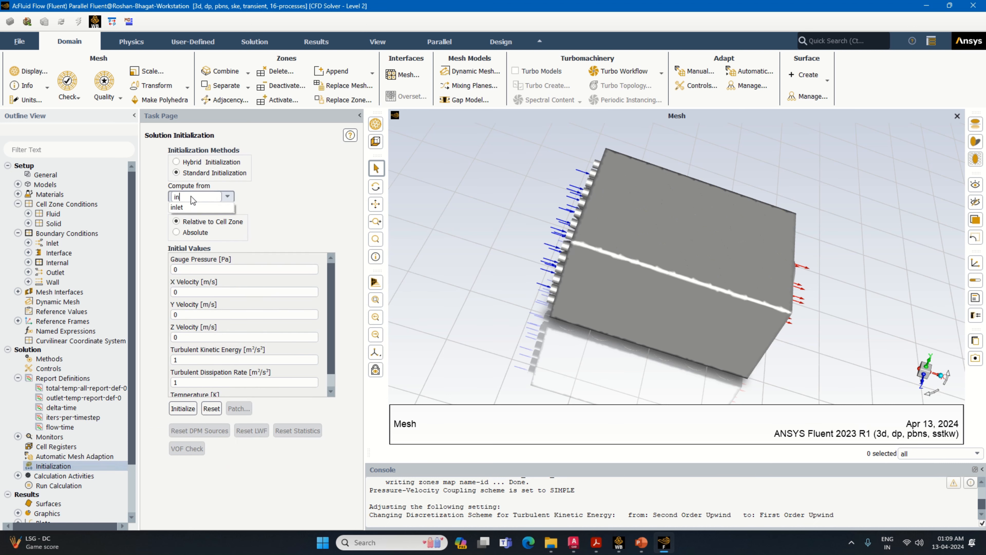
type("let")
left_click(188, 209)
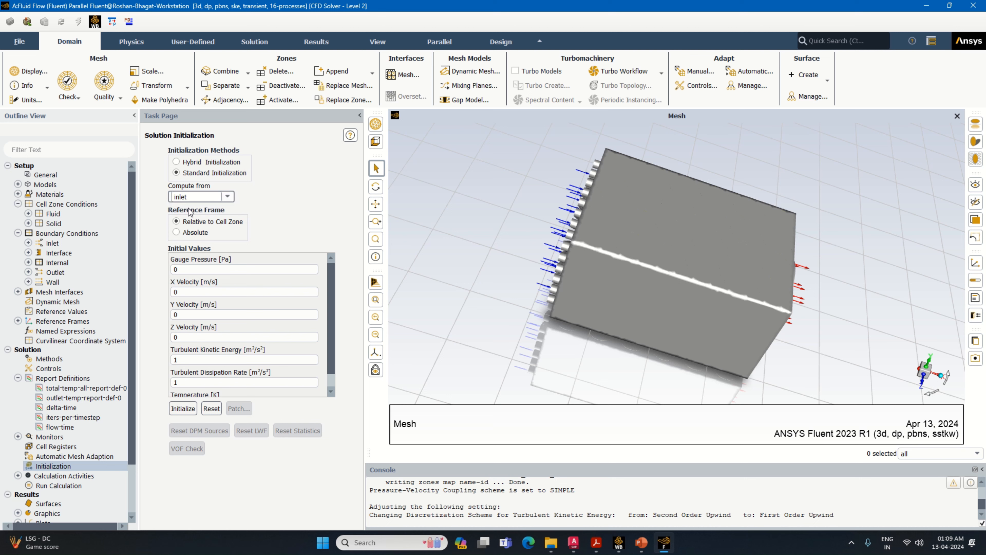
left_click(177, 407)
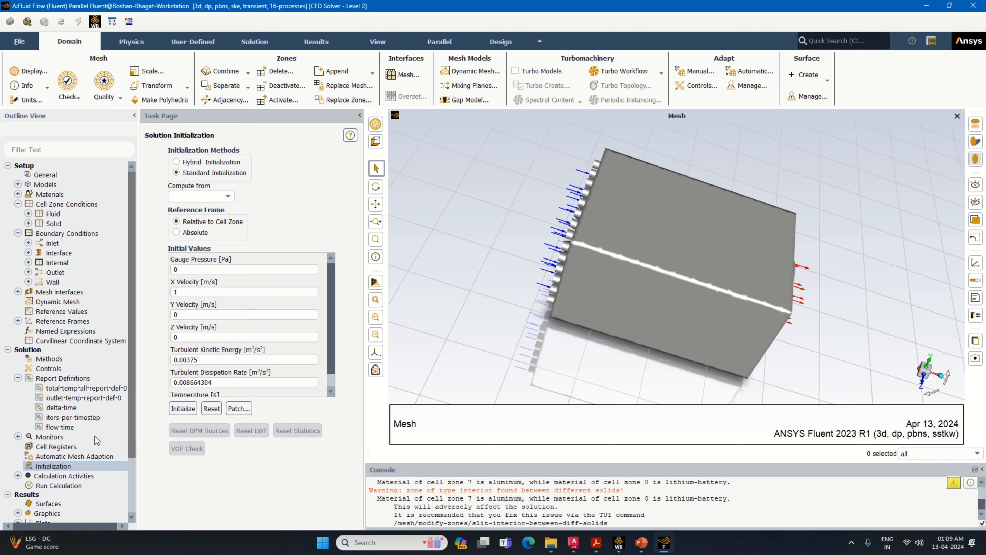
- Set the calculation to autosave every 20 time steps
double_click(64, 475)
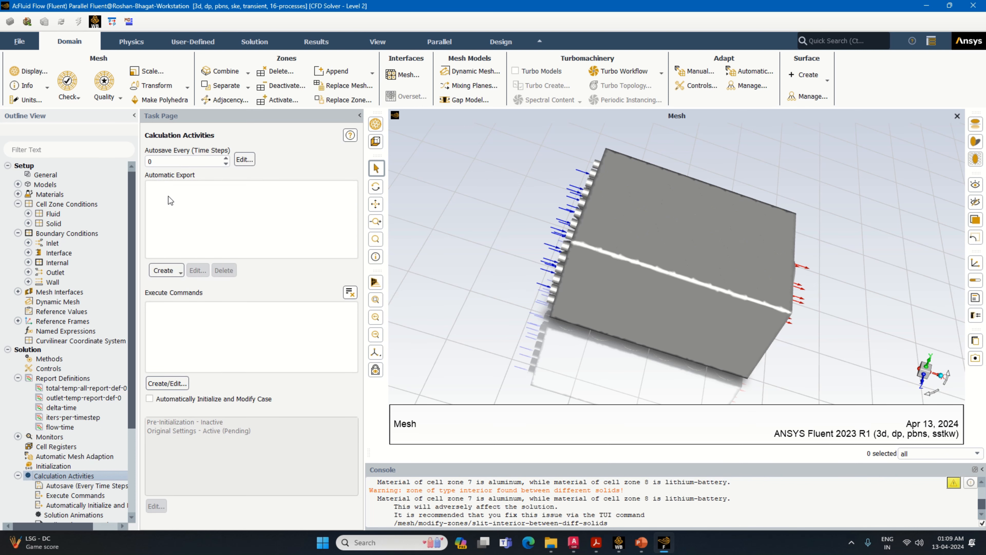
double_click(159, 162)
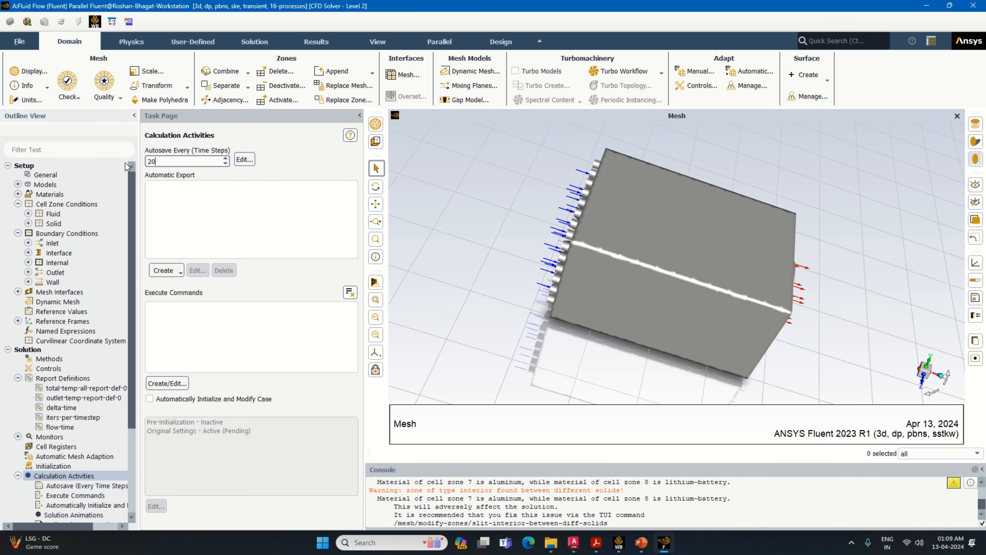
- Start a solution animation definition and add a new contour object of Total Temperature
double_click(75, 516)
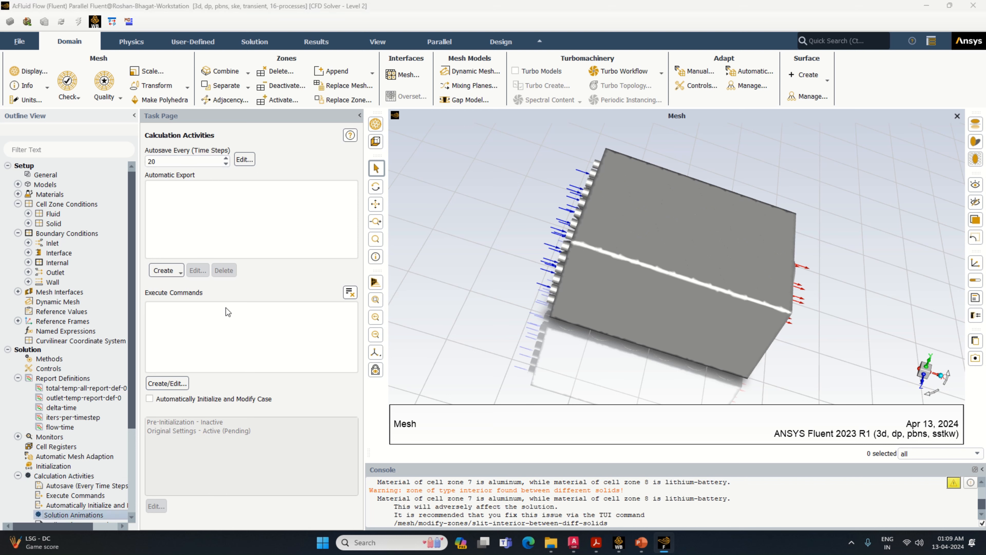
left_click(410, 359)
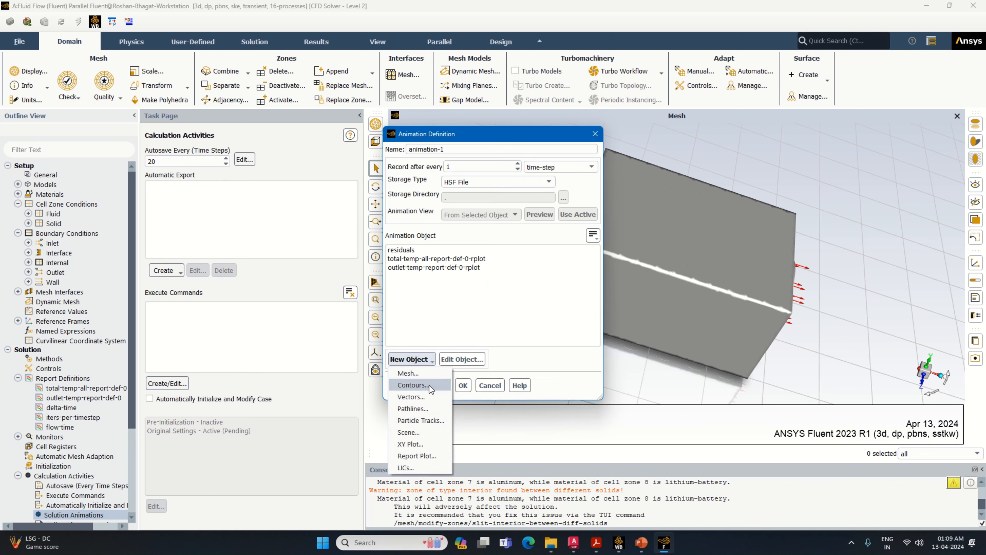
left_click(429, 385)
left_click(382, 315)
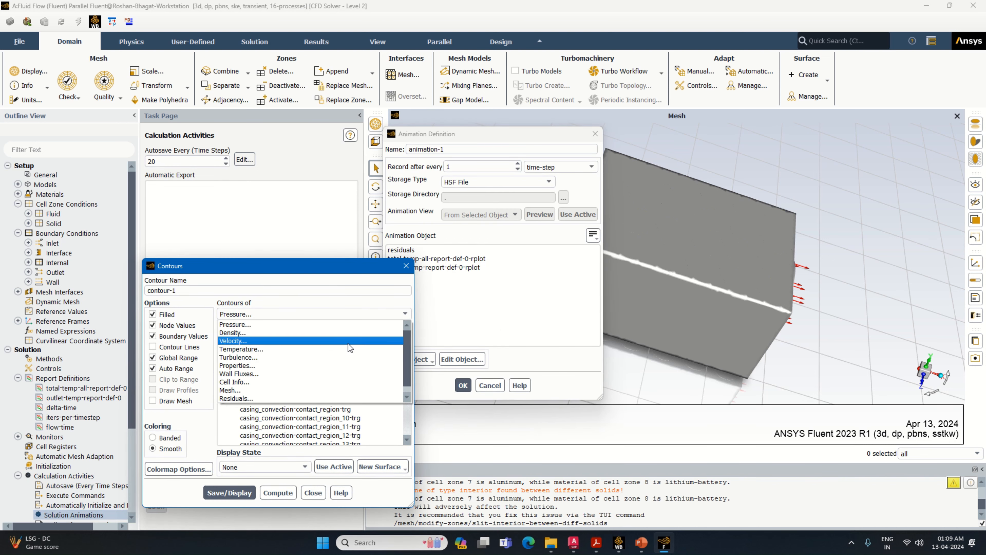
left_click(347, 349)
left_click(405, 329)
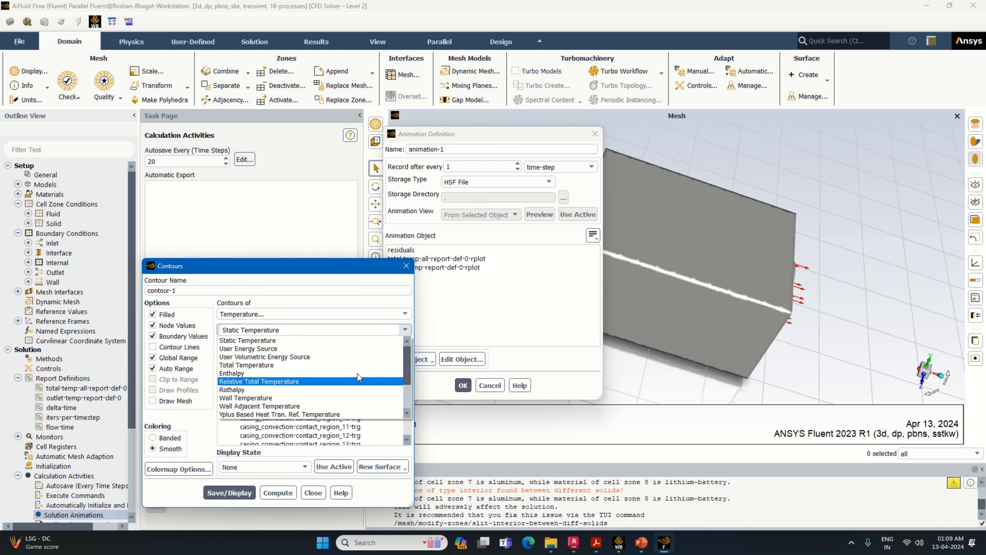
left_click(359, 366)
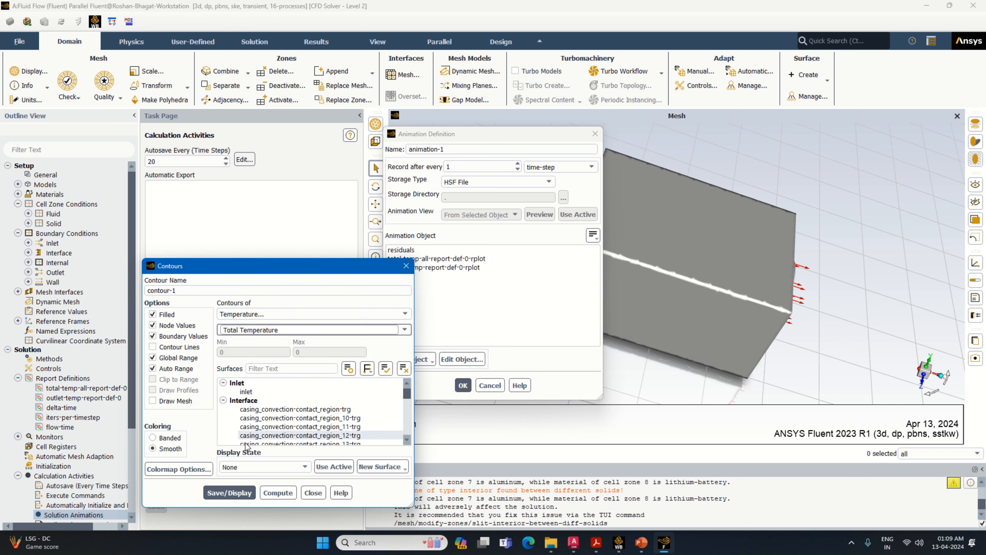
- Set the contour's colormap number format to float and apply it
left_click(178, 469)
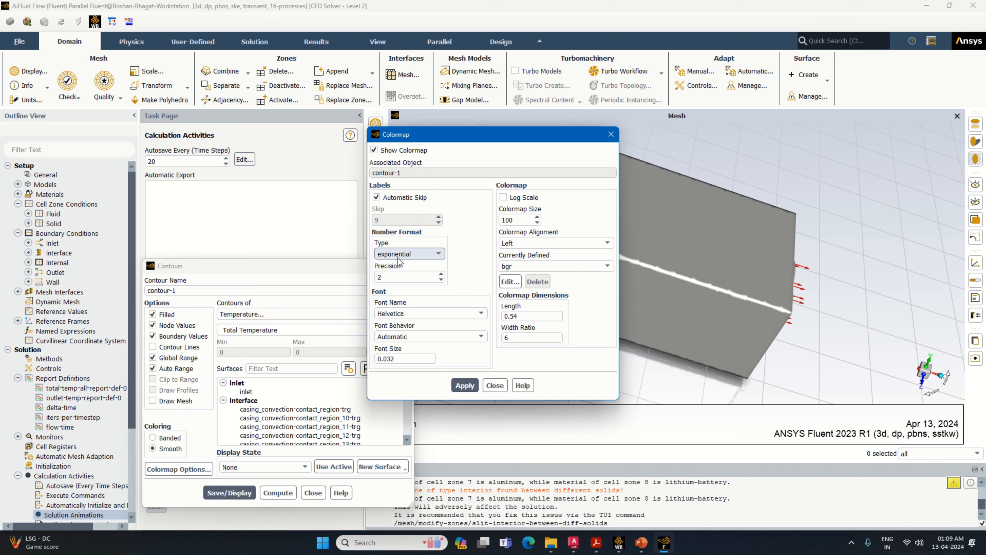
left_click(408, 253)
left_click(400, 268)
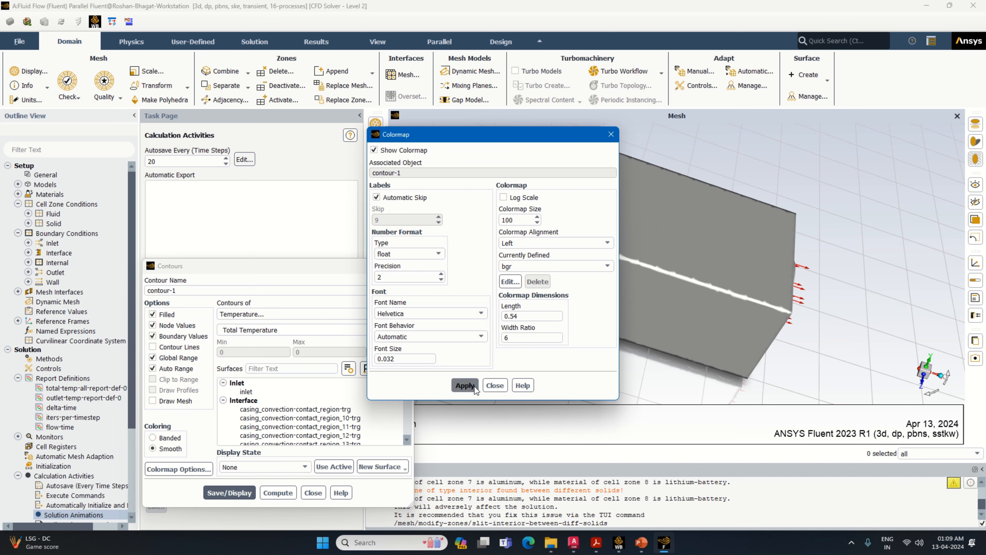
left_click(465, 385)
left_click(494, 385)
- Select all surfaces for the Total Temperature contour, then save and display it
left_click(409, 396)
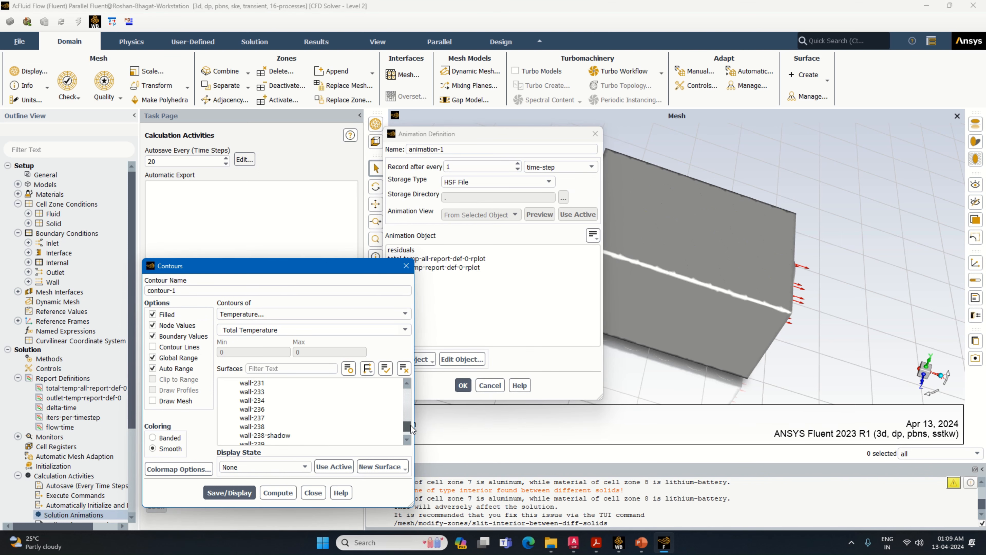
left_click(386, 369)
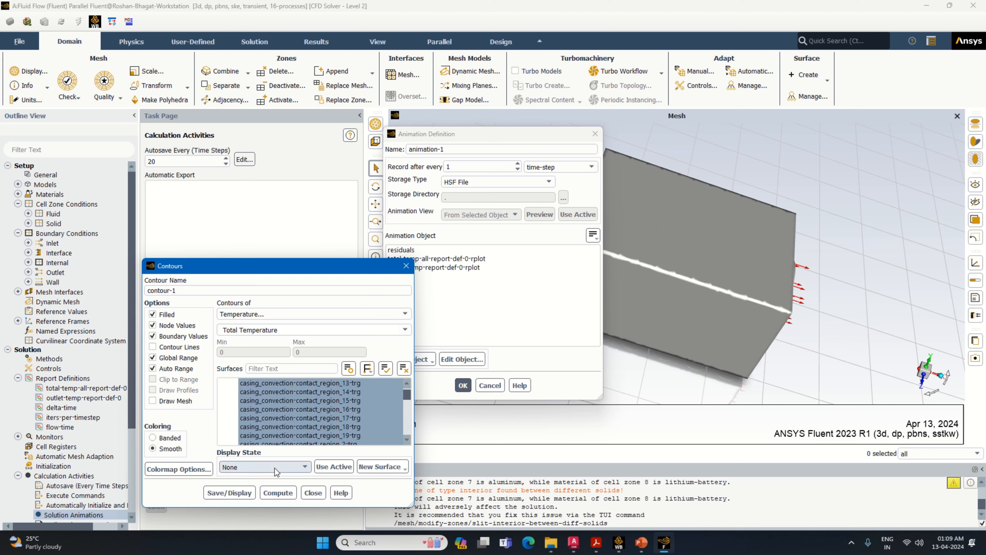
left_click(238, 493)
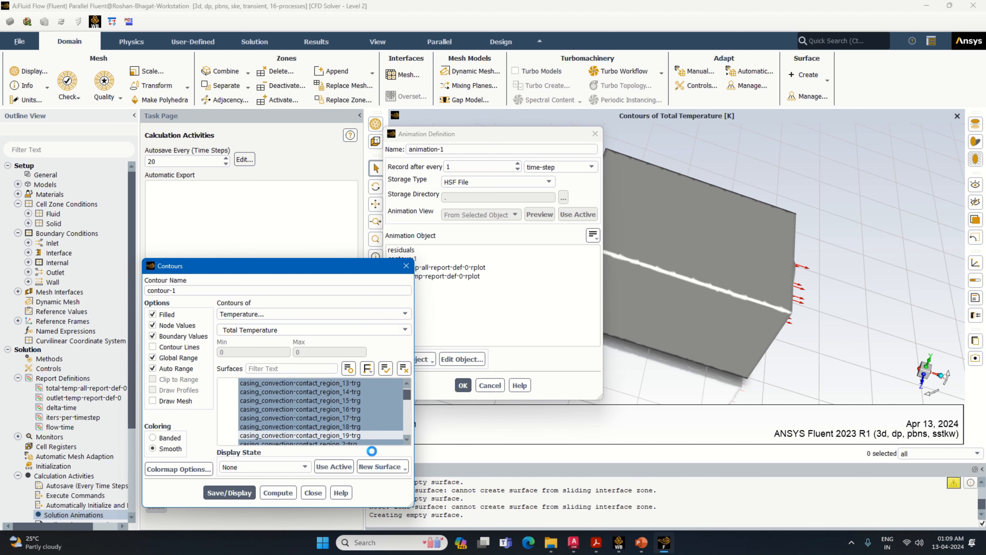
- Close the contour settings and create an animation of contour-1 named total-temp-animation-1
left_click(312, 493)
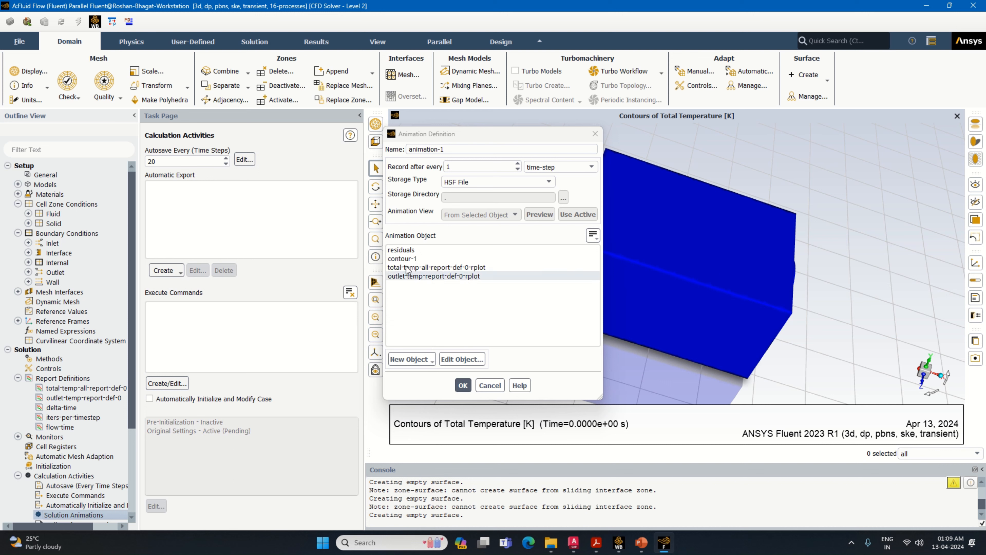
left_click(404, 259)
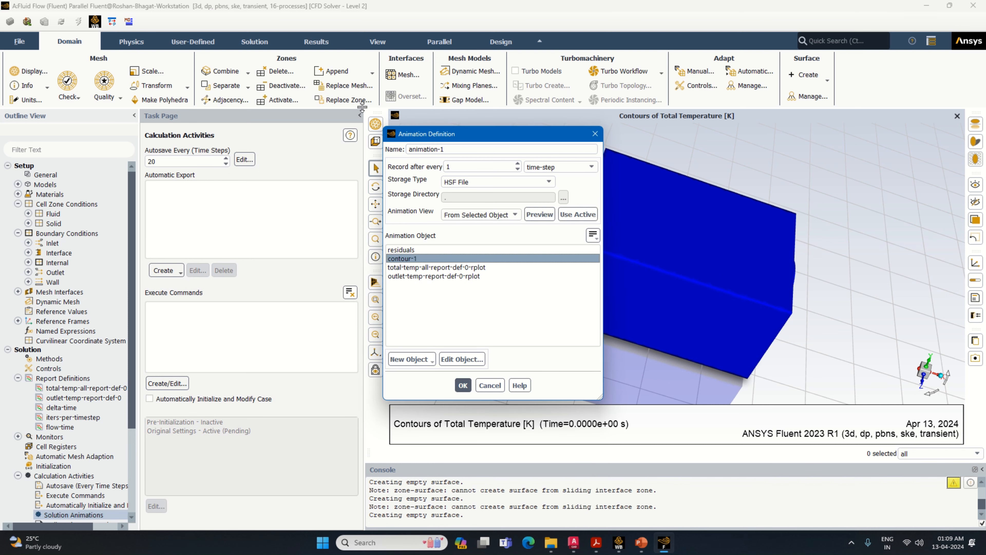
triple_click(408, 149)
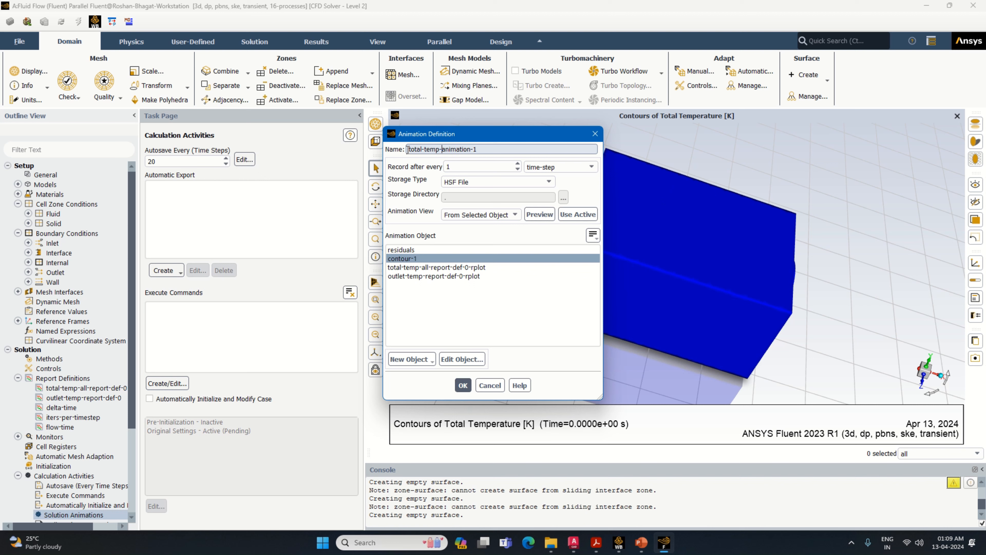
left_click(463, 384)
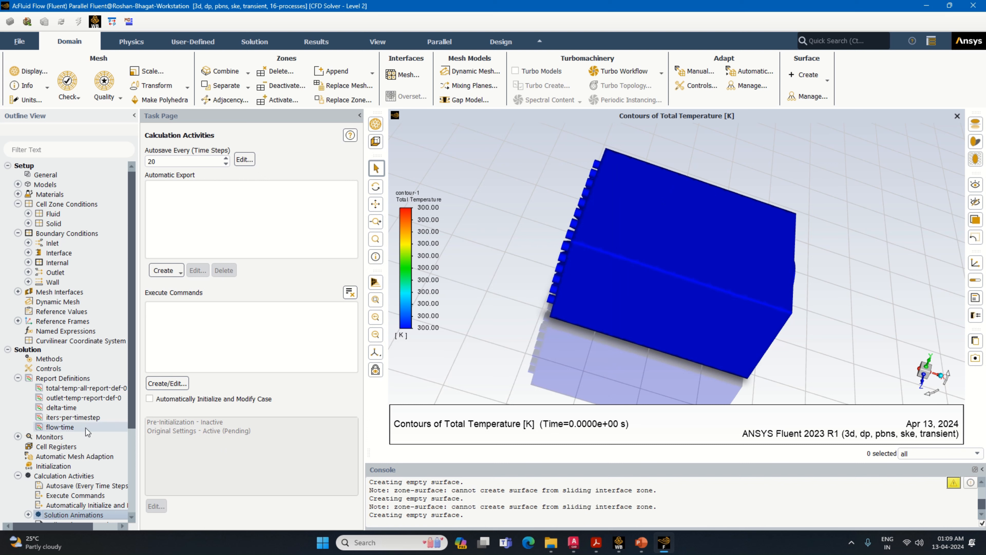
- Start a second solution animation with a new Total Temperature contour object and select the wall-cell surface for it
scroll(80, 512, "down", 2)
double_click(76, 458)
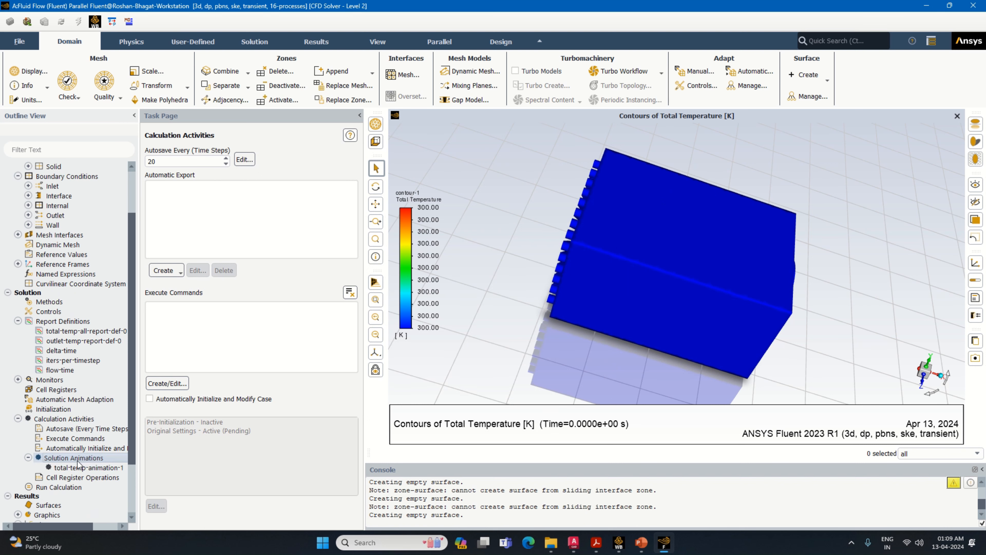
left_click(411, 359)
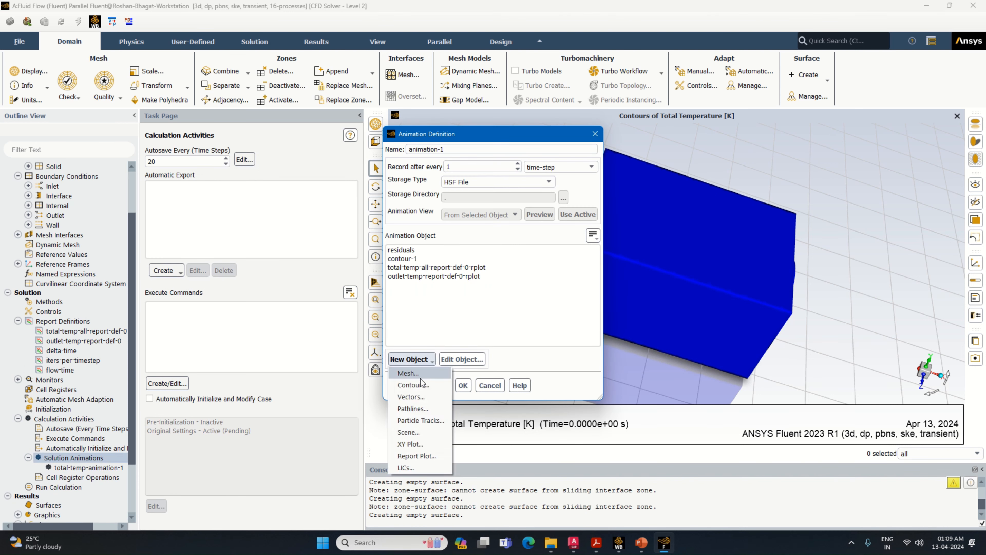
left_click(407, 384)
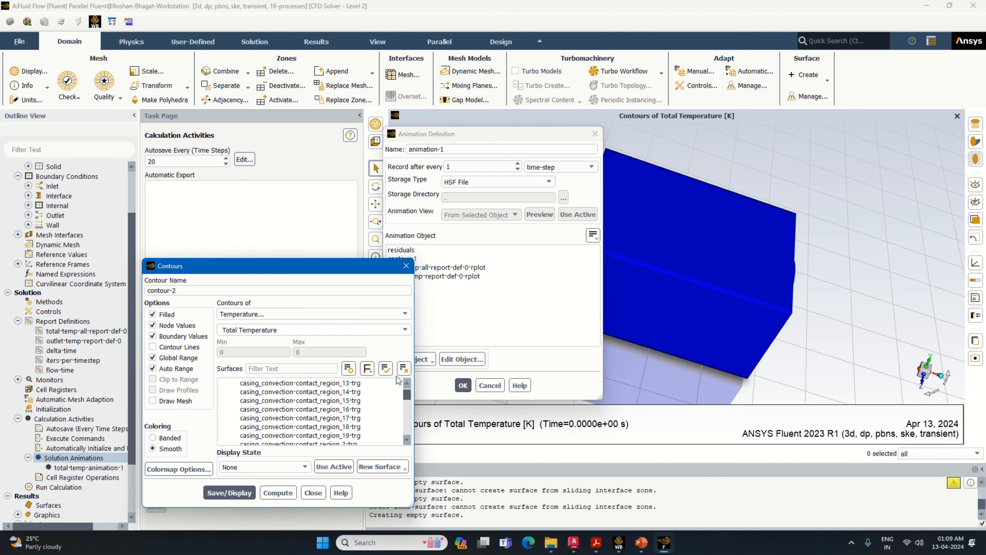
left_click_drag(408, 395, 408, 431)
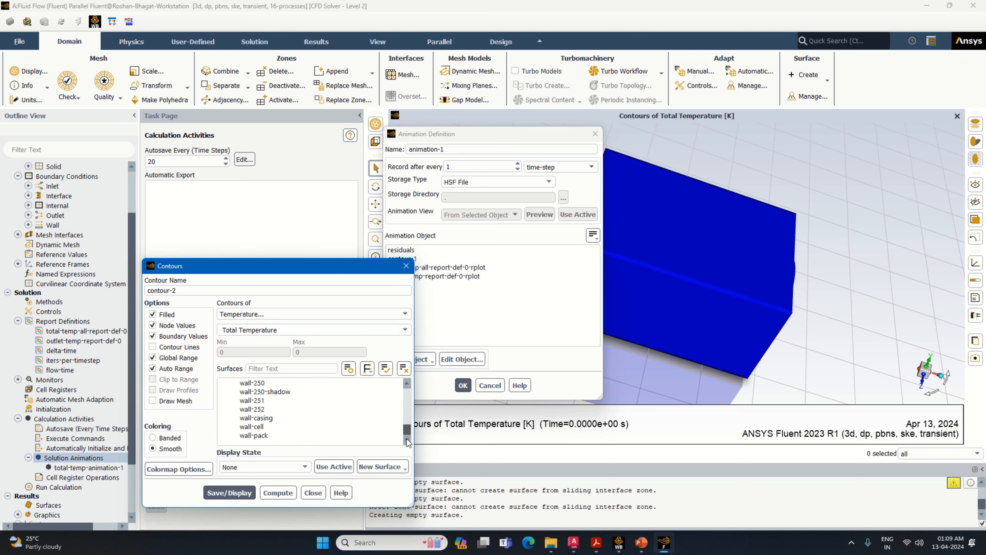
left_click(365, 426)
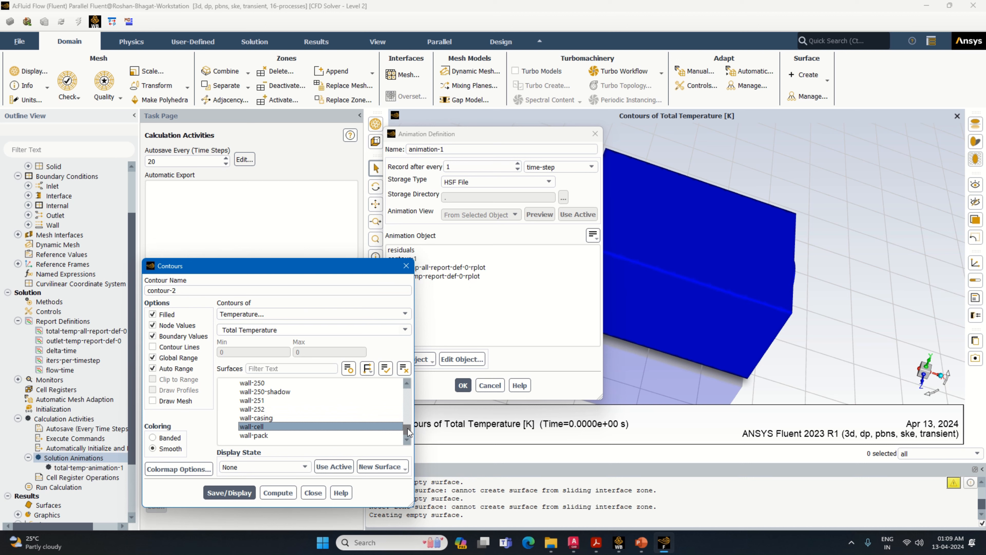
- Add the cell_boundary-contact_region trg surfaces 25 through 48 to the contour's surface selection
left_click_drag(406, 429, 406, 389)
scroll(385, 392, "down", 1)
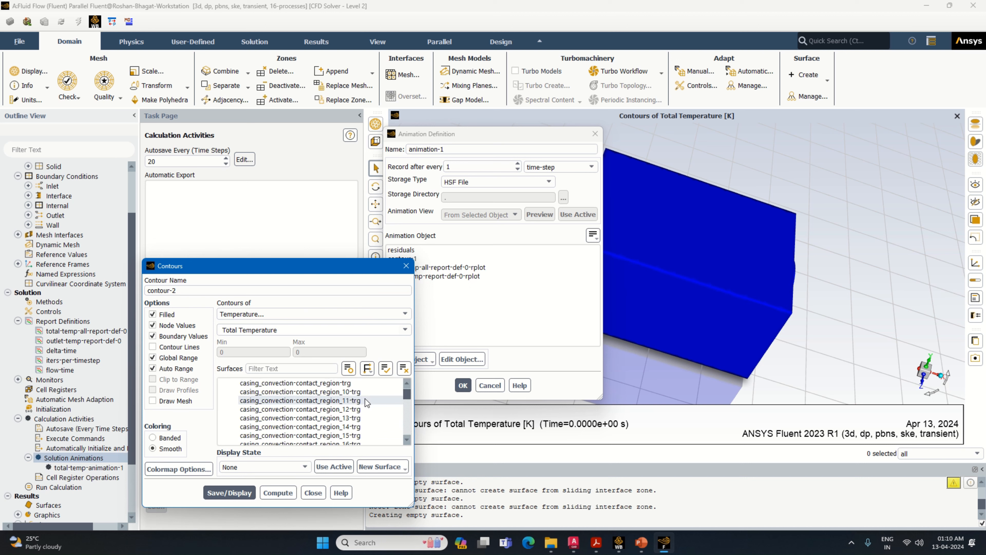
scroll(371, 404, "down", 5)
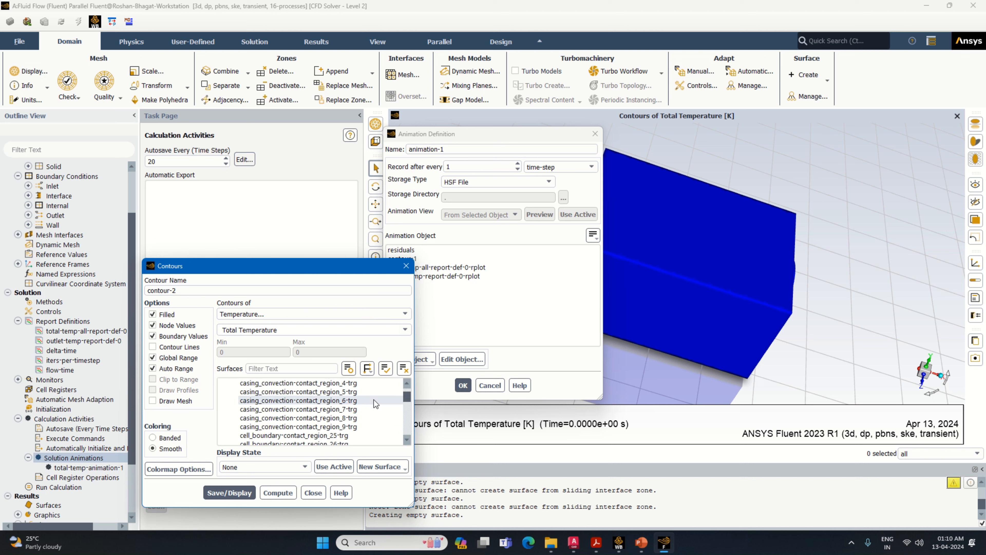
left_click(311, 410)
left_click(311, 419)
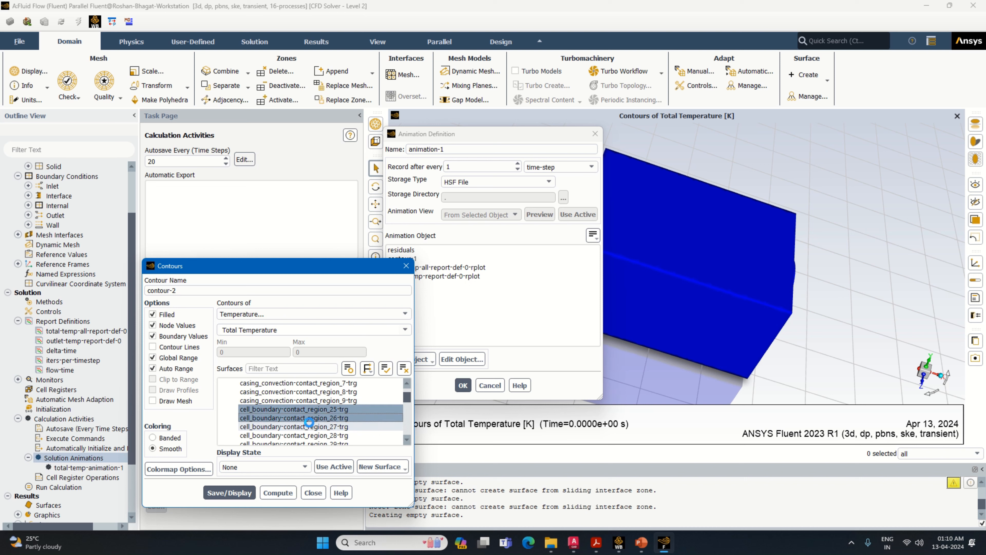
left_click(311, 426)
scroll(311, 426, "down", 1)
left_click(311, 409)
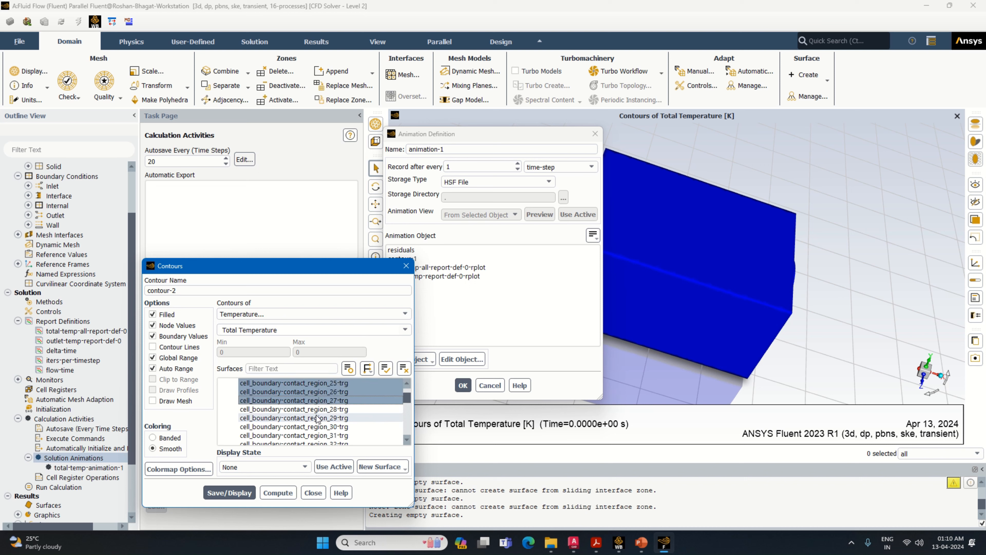
left_click(313, 418)
left_click(315, 427)
left_click(322, 435)
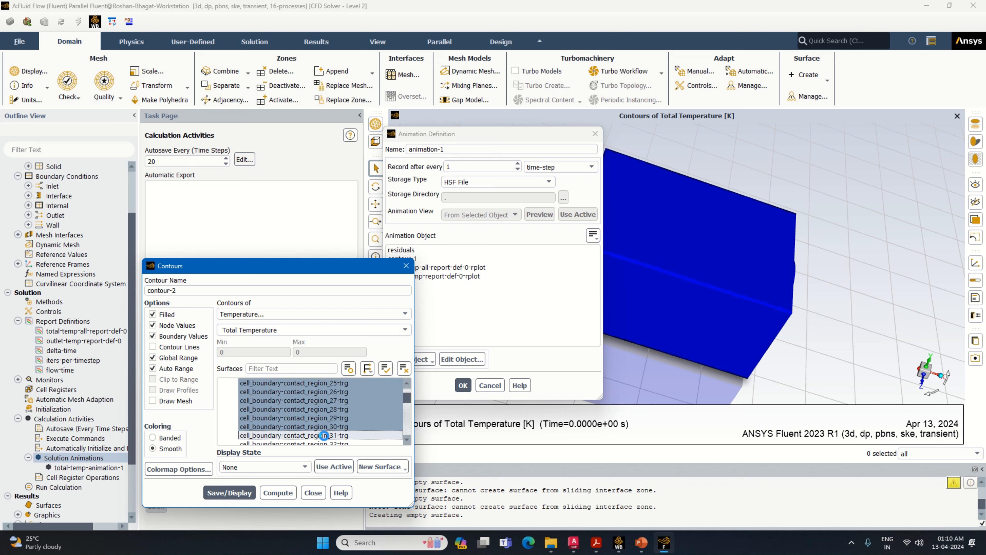
scroll(330, 432, "down", 1)
left_click(314, 418)
left_click(320, 426)
left_click(330, 436)
scroll(335, 435, "down", 1)
left_click(315, 418)
left_click(323, 426)
left_click(332, 436)
scroll(337, 431, "down", 2)
left_click(333, 392)
left_click(334, 409)
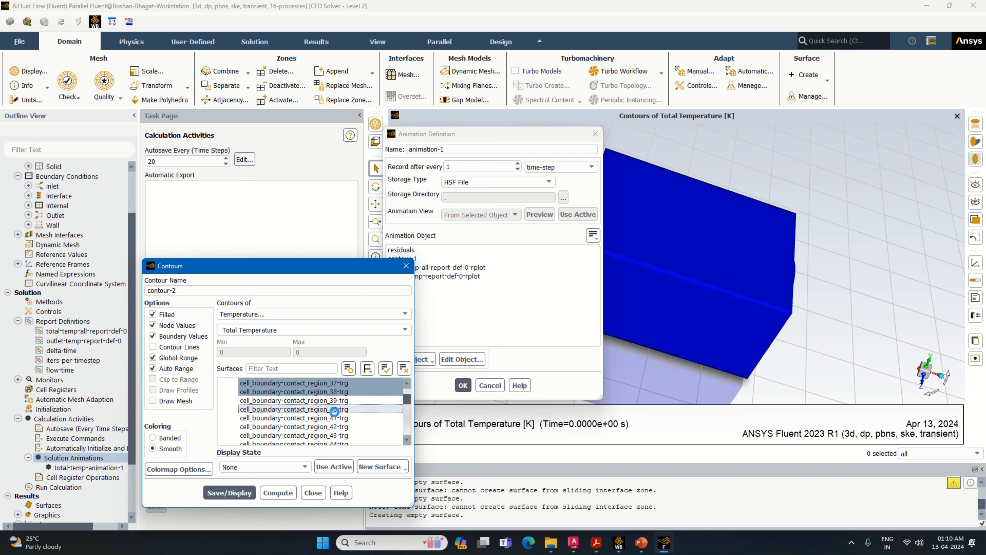
left_click(335, 401)
left_click(337, 418)
left_click(338, 426)
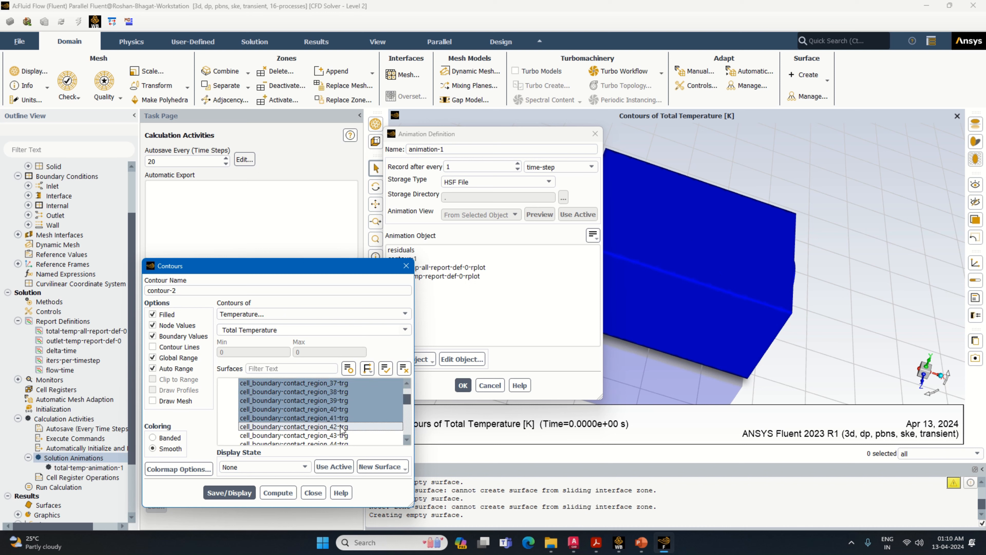
scroll(341, 424, "down", 1)
left_click(340, 410)
left_click(339, 418)
left_click(338, 427)
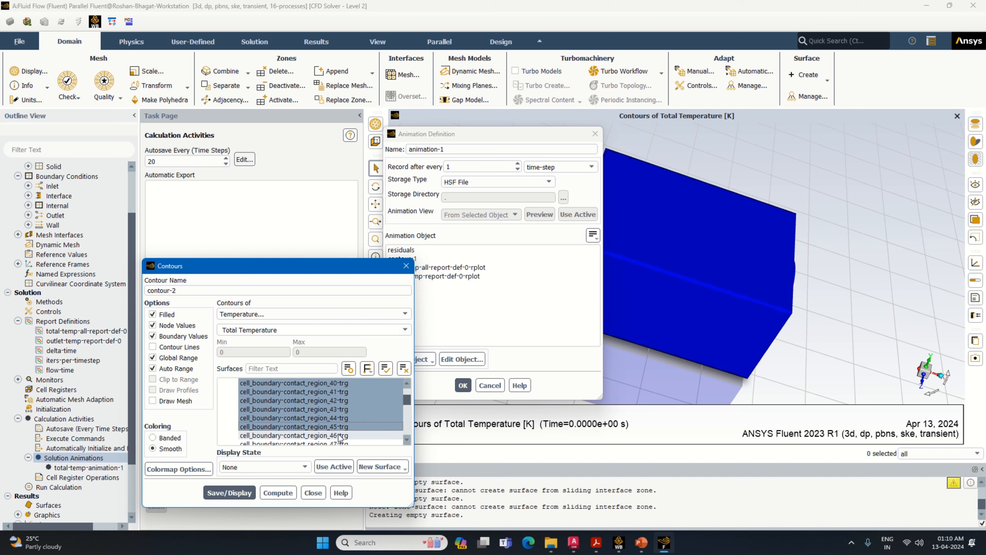
scroll(342, 427, "down", 1)
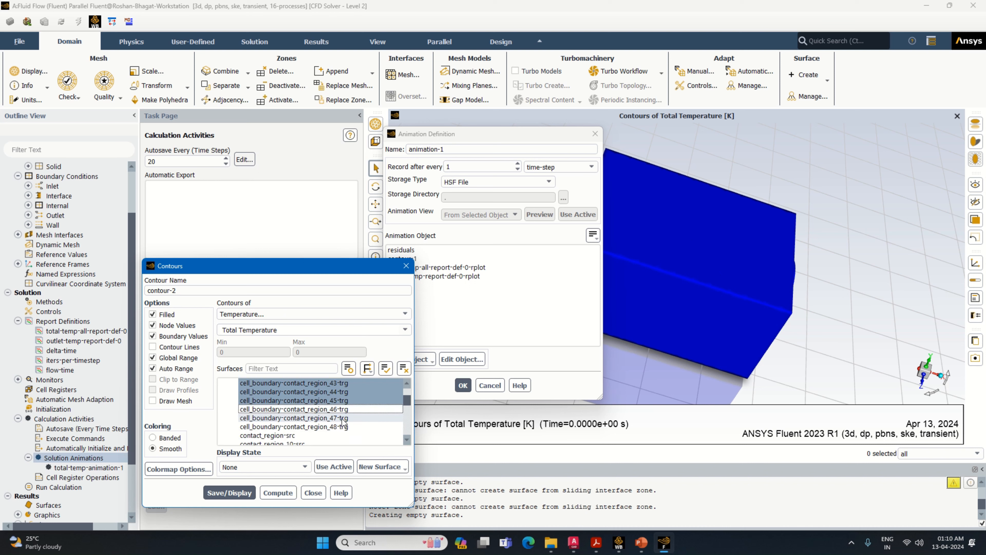
left_click(342, 418)
left_click(340, 427)
left_click(338, 409)
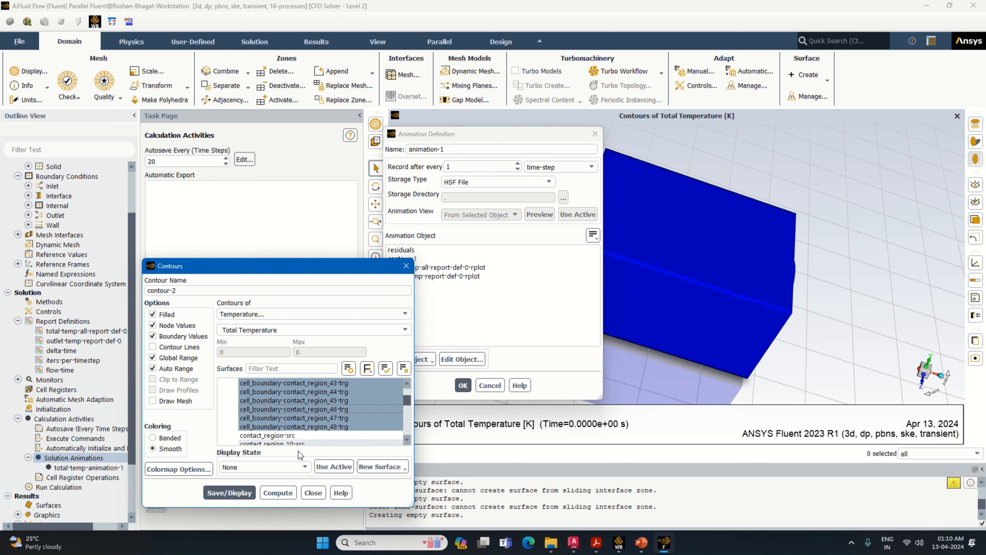
- Set the colormap number format of contour-2 to float and apply it
left_click(194, 469)
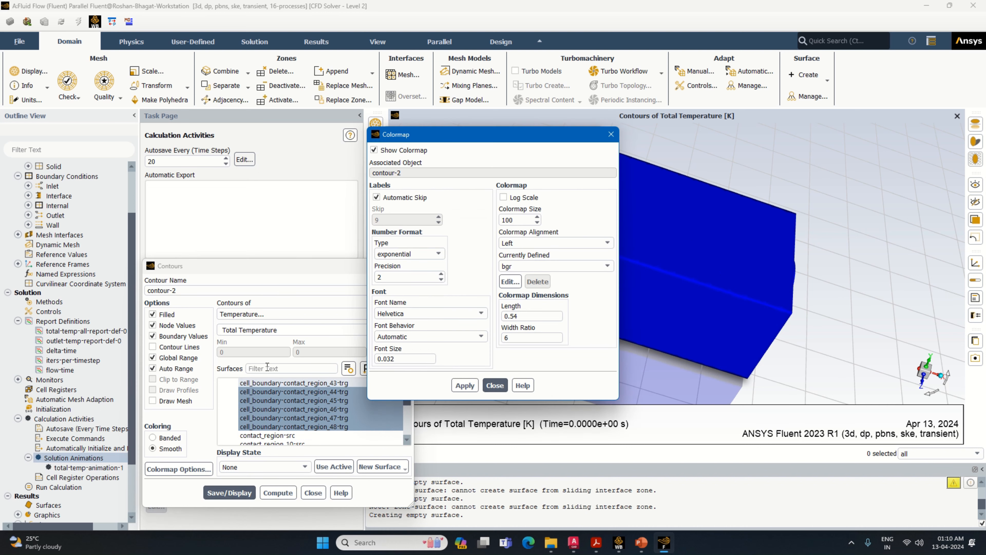
left_click(408, 254)
left_click(393, 265)
left_click(462, 386)
left_click(495, 386)
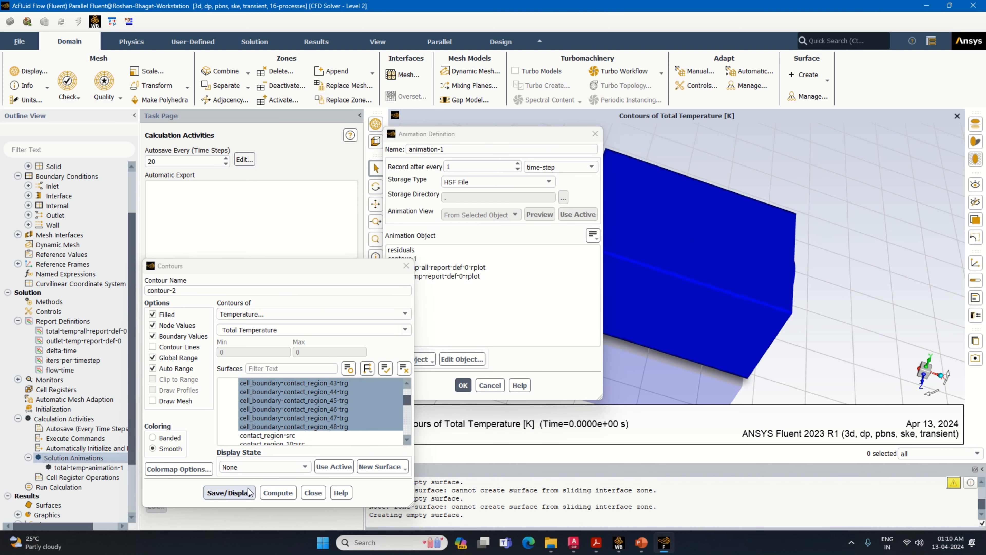
- Save and display the cell contour, then create an animation of contour-2 named cell-animation-1
left_click(229, 492)
left_click(313, 492)
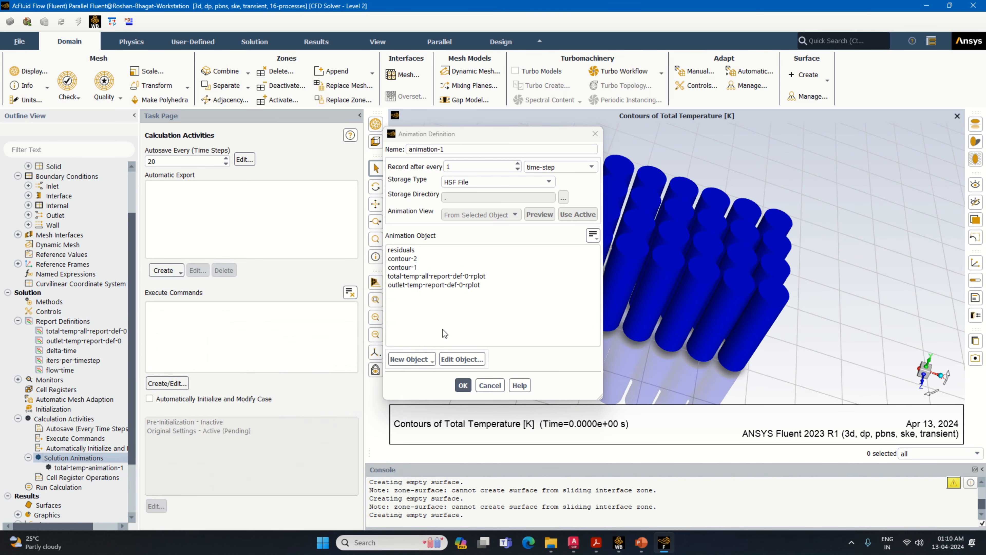
left_click(418, 259)
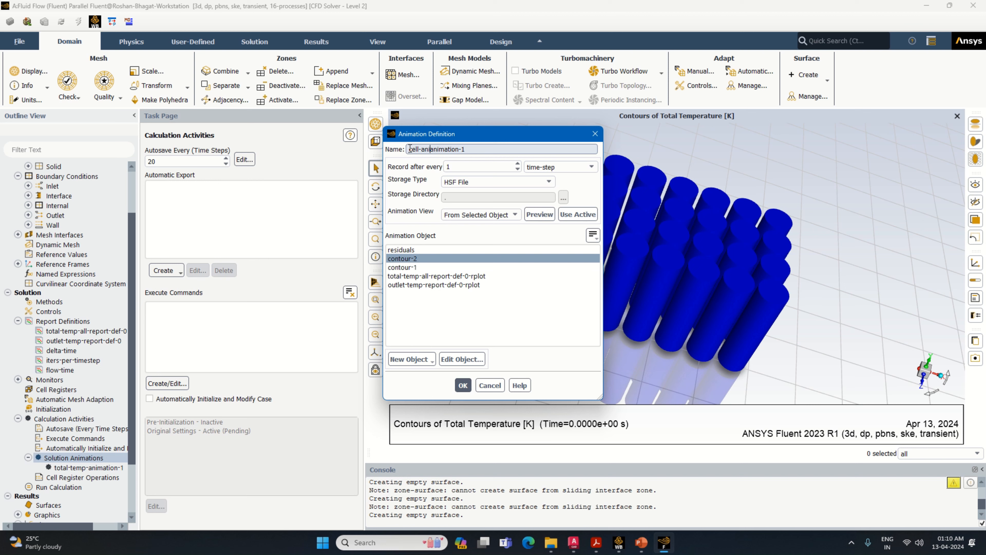
left_click(463, 385)
- Run the calculation for 10 time steps with a time step size of 1 s
left_click(59, 496)
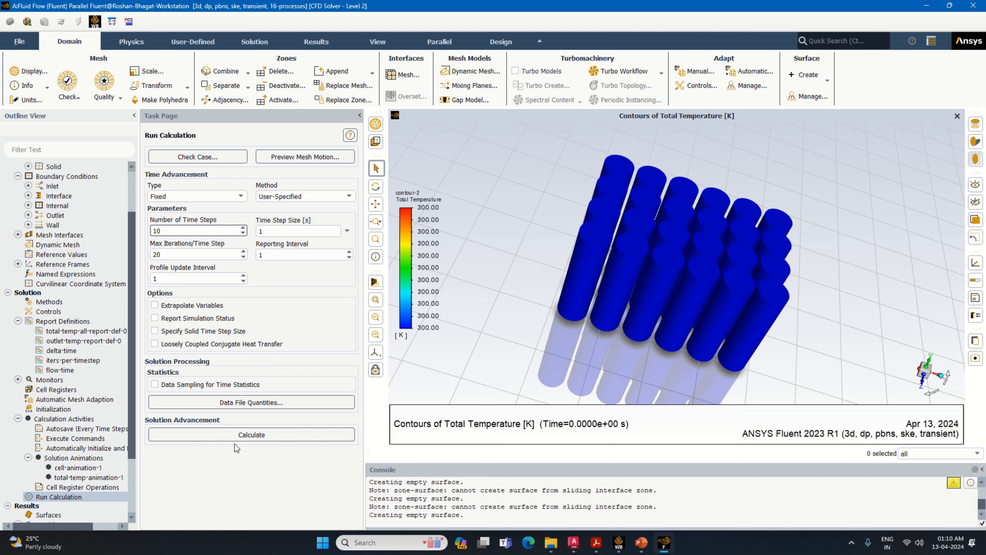
left_click(236, 436)
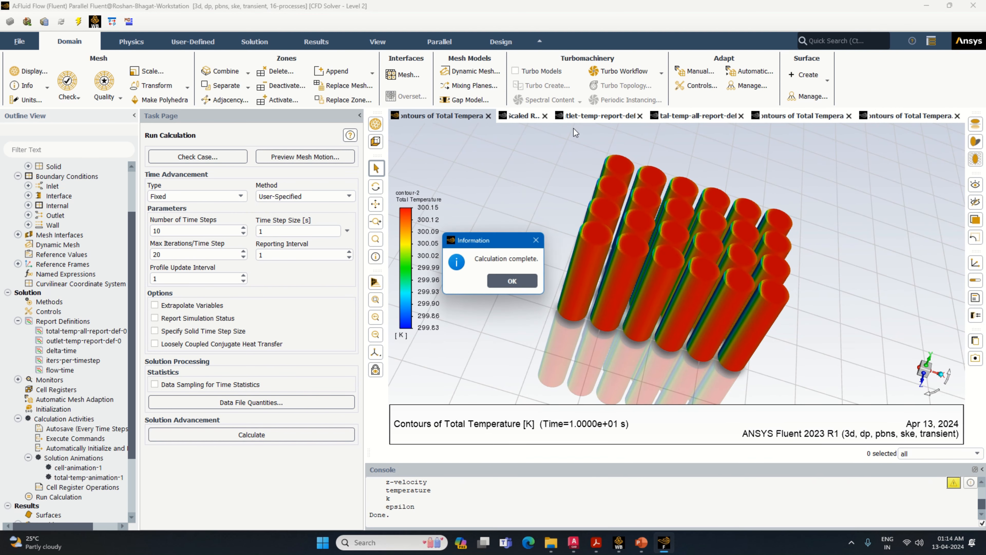
left_click(518, 282)
- Examine the residuals, the outlet and total temperature report plots, and the temperature contours of the cells and the whole pack
left_click(534, 117)
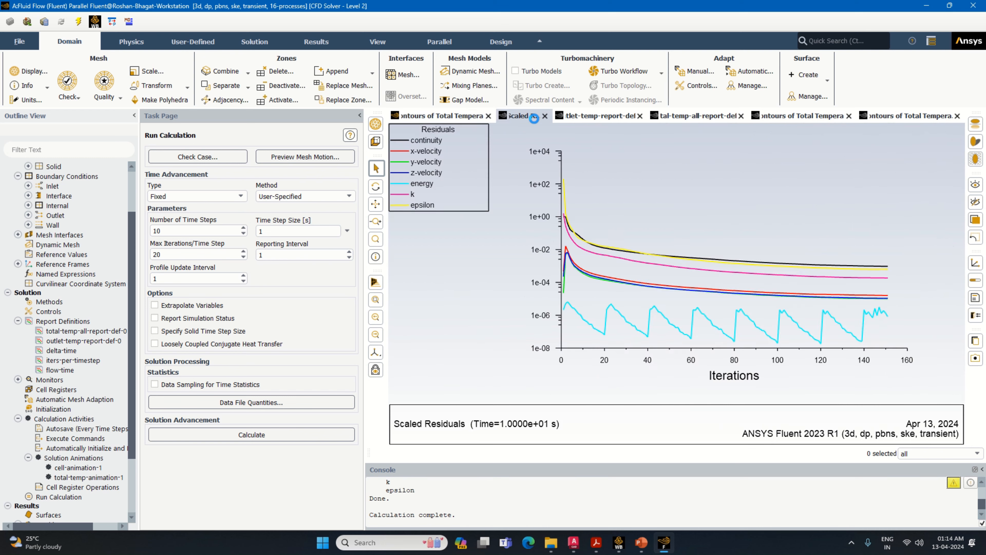
left_click(590, 118)
left_click(701, 119)
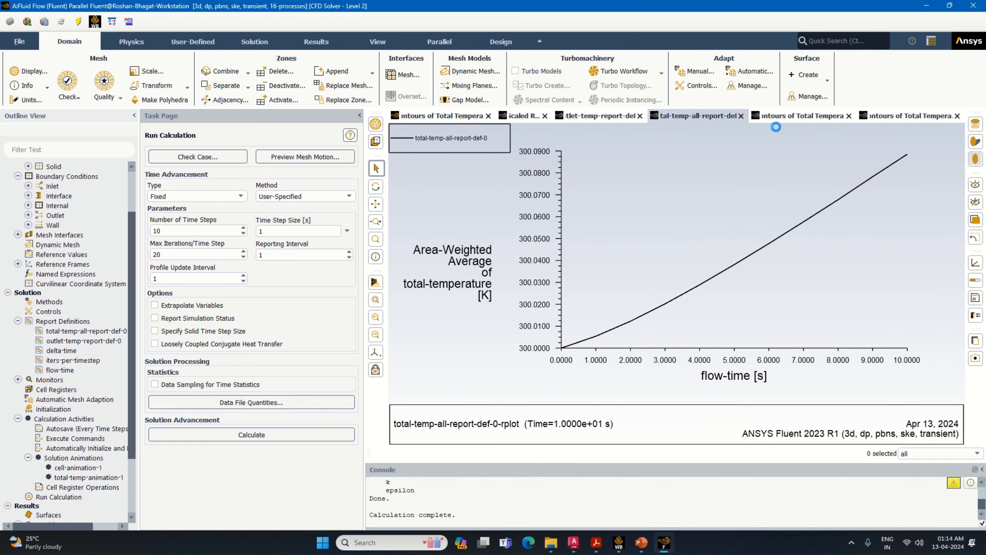
left_click(797, 122)
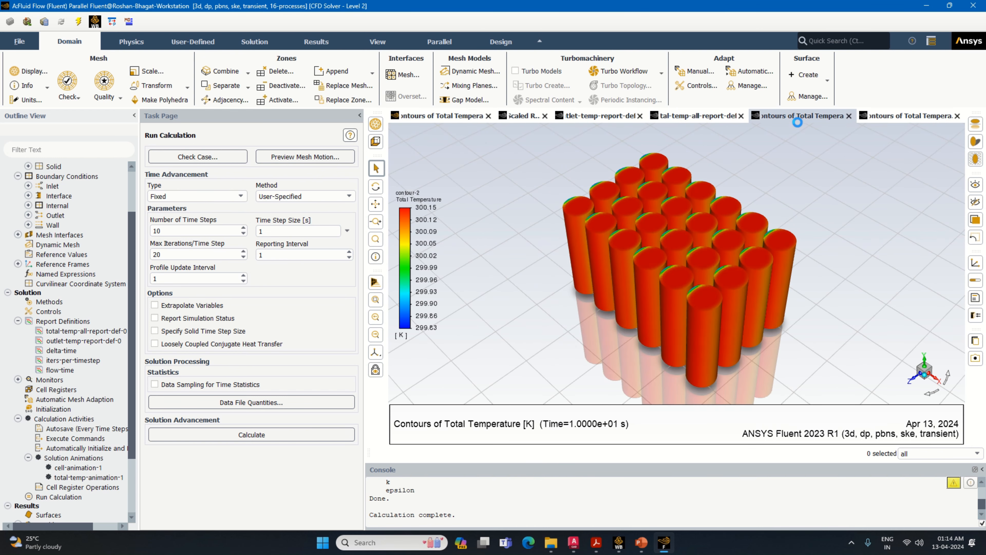
left_click(900, 121)
left_click_drag(807, 309, 530, 287)
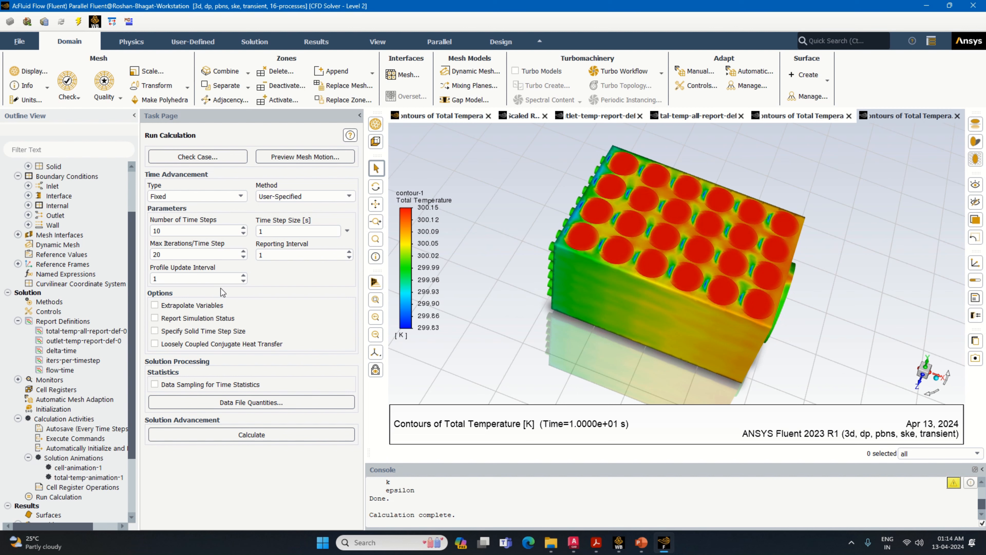
- Set the number of time steps to 90 and continue the calculation, using the settings changes for current and future calculations
double_click(154, 230)
type("9")
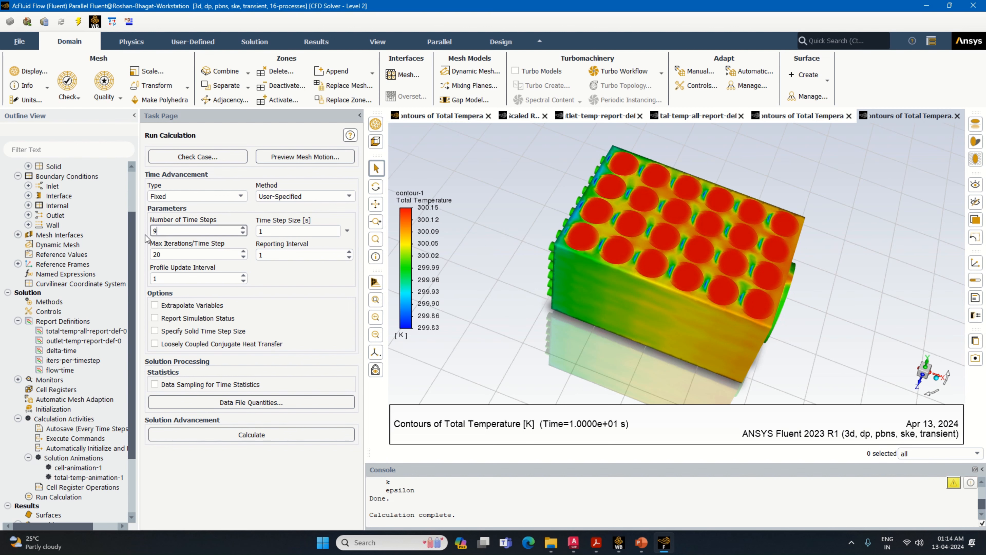
type("0")
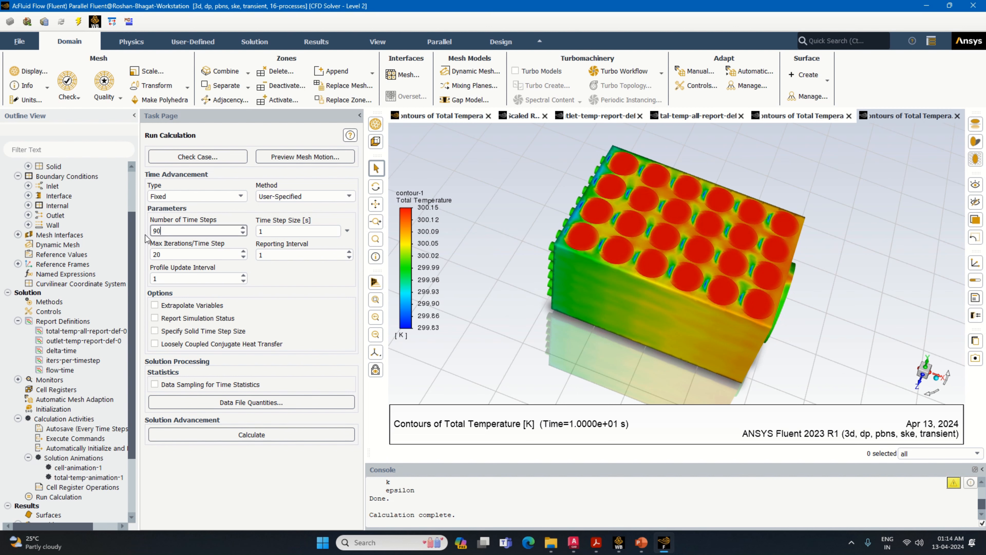
left_click(261, 438)
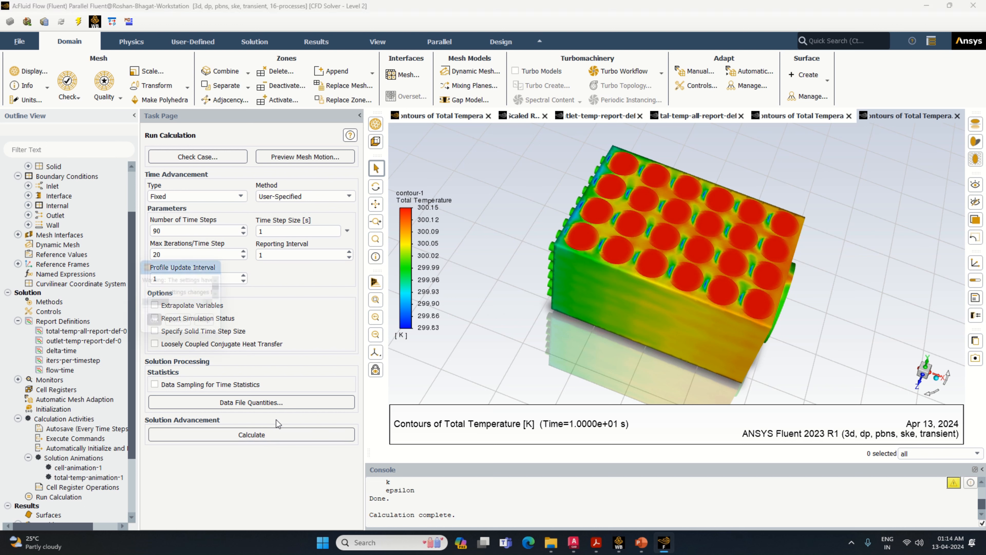
left_click(303, 307)
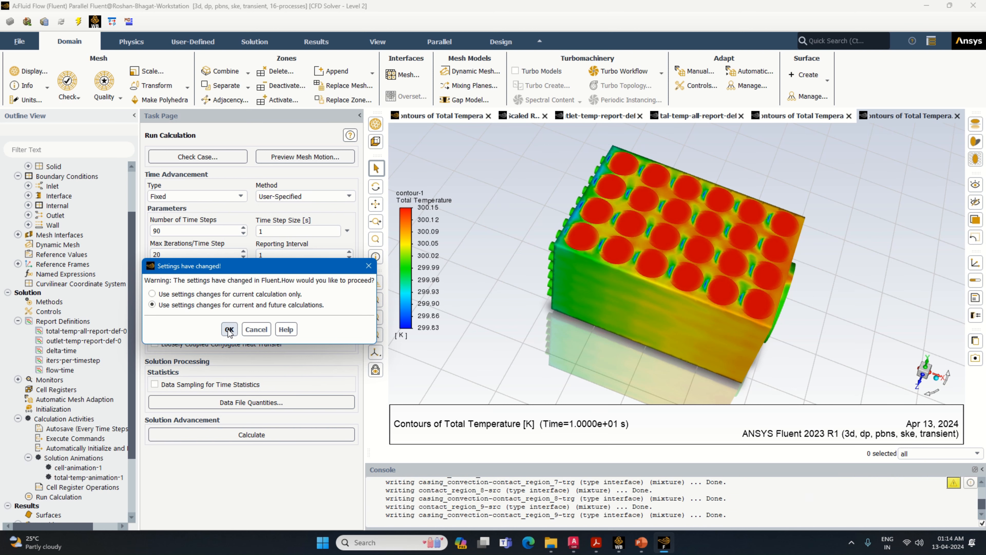
left_click(229, 329)
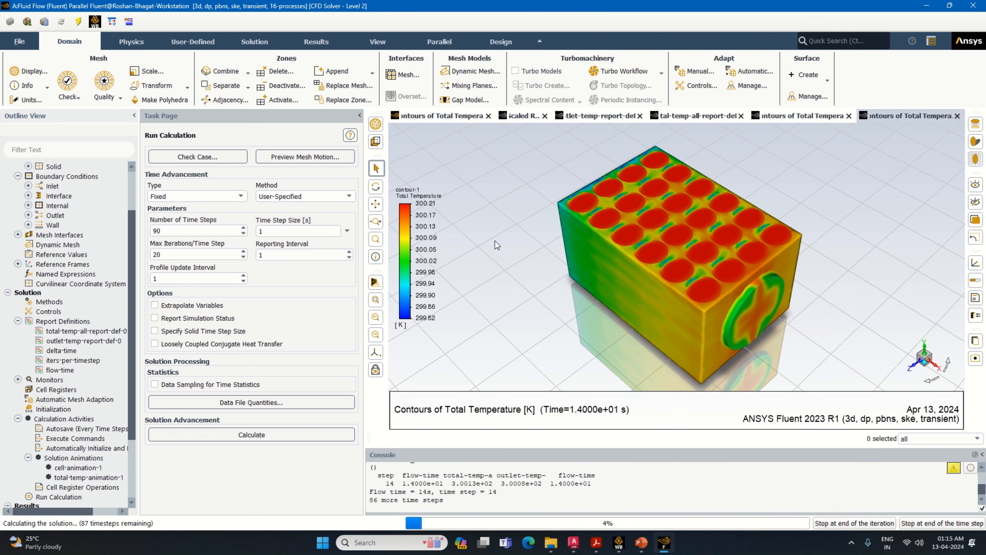
- Check the outlet temperature and total temperature report plots while the calculation runs
left_click(612, 117)
left_click(707, 119)
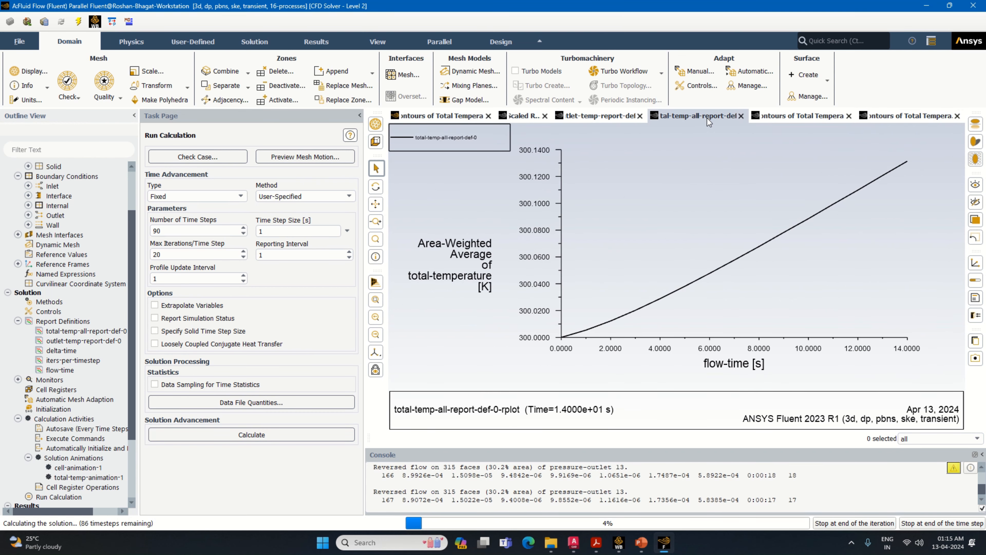
- Check the temperature contour windows while the calculation runs and acknowledge its completion
left_click(798, 119)
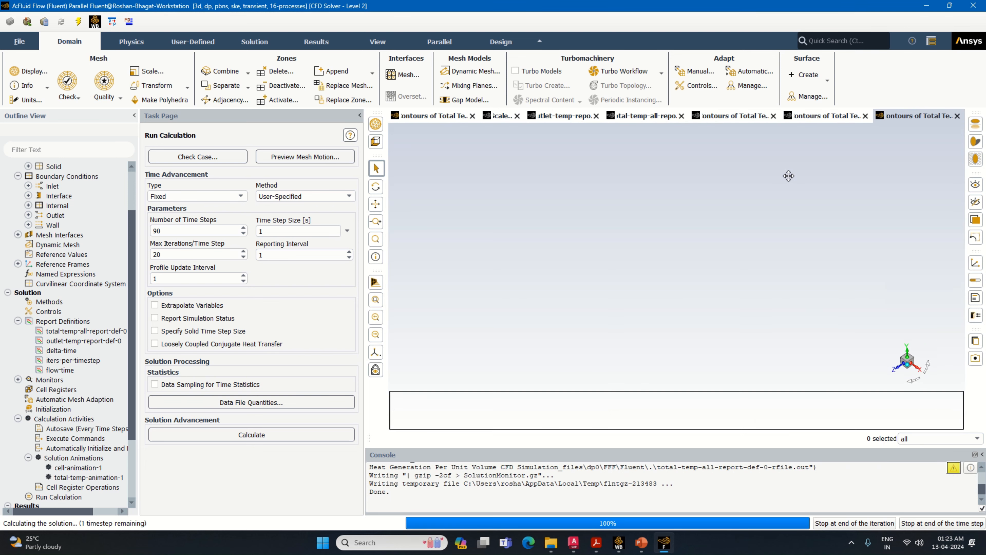
left_click(833, 118)
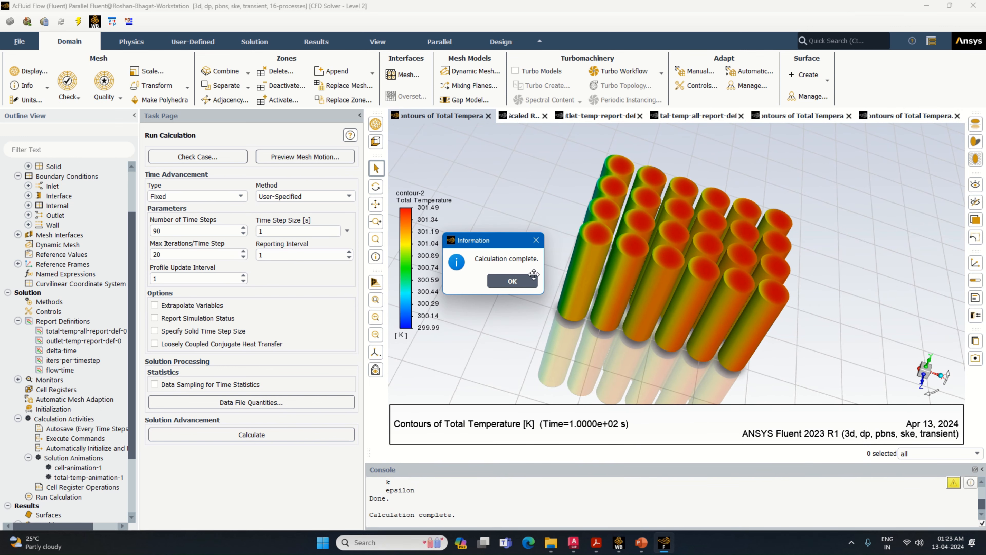
left_click(525, 282)
- Review the completed run's outlet and total temperature plots and the cell and pack contours, viewing the pack from above and isometrically
left_click(604, 118)
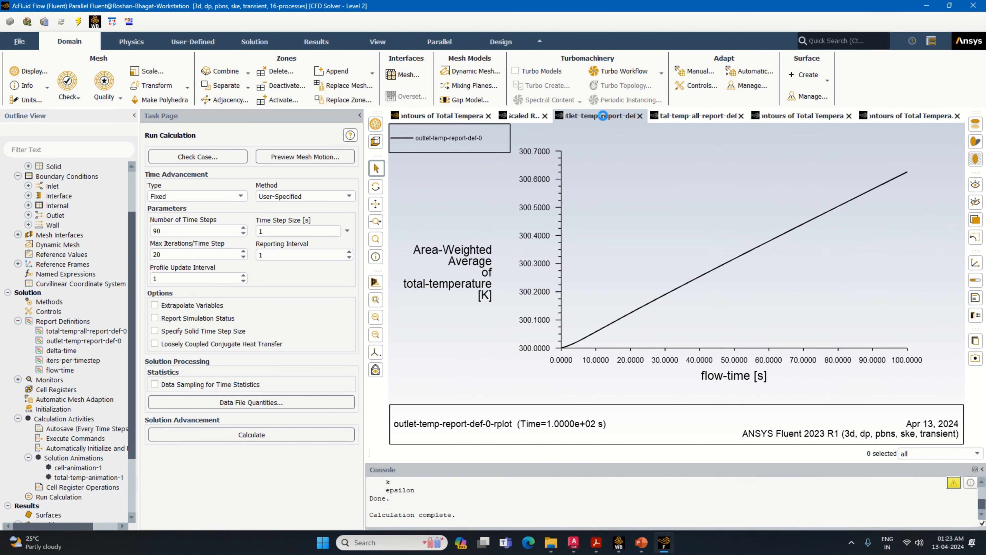
left_click(712, 118)
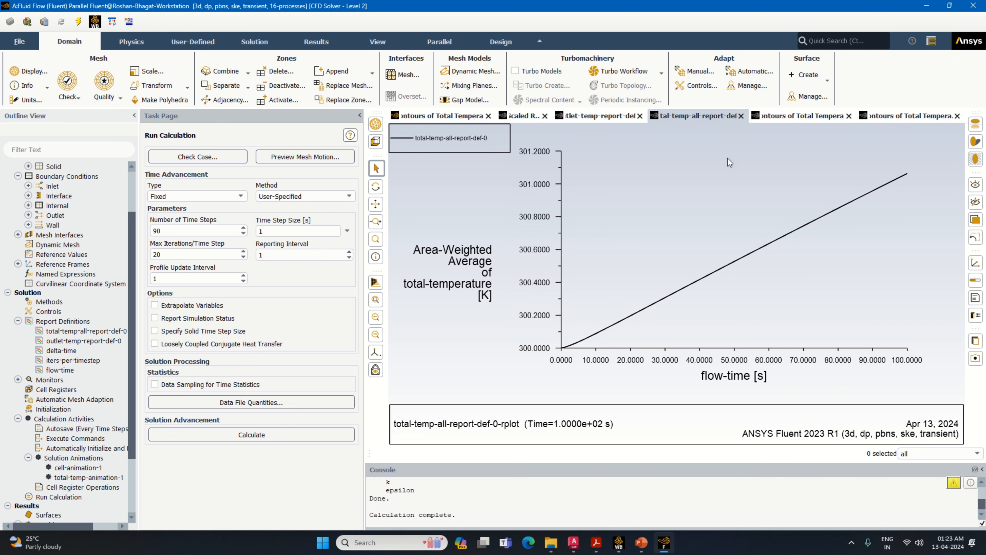
left_click(799, 116)
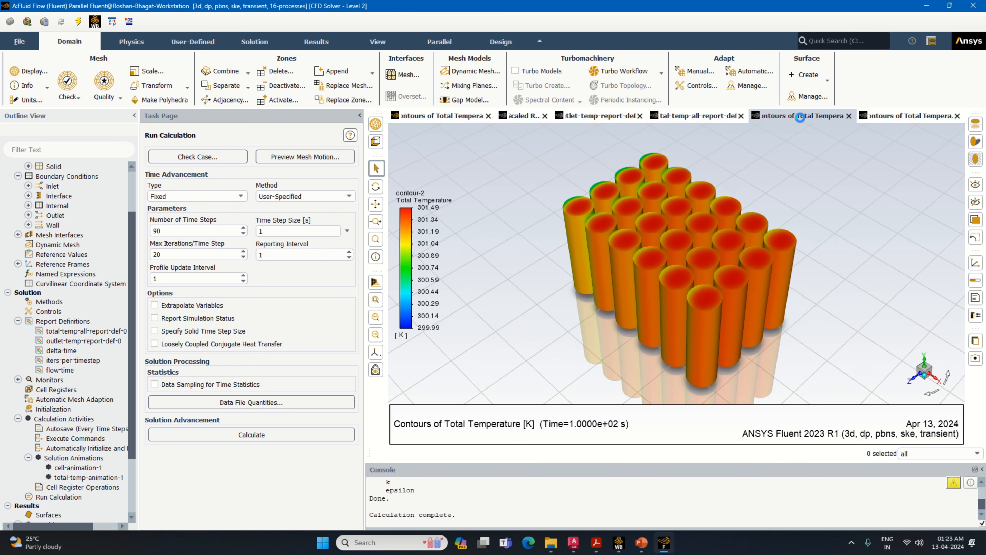
left_click(905, 122)
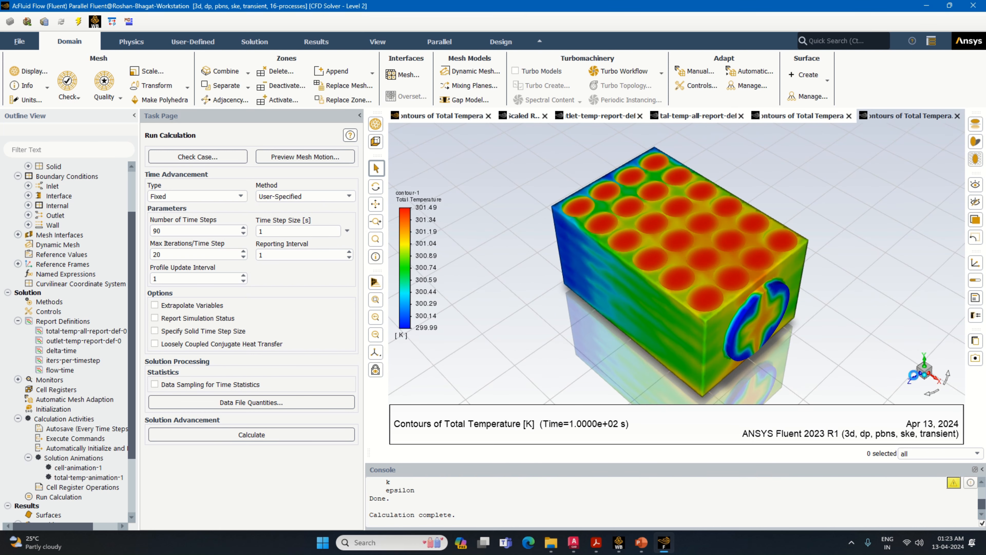
left_click(914, 380)
left_click(926, 358)
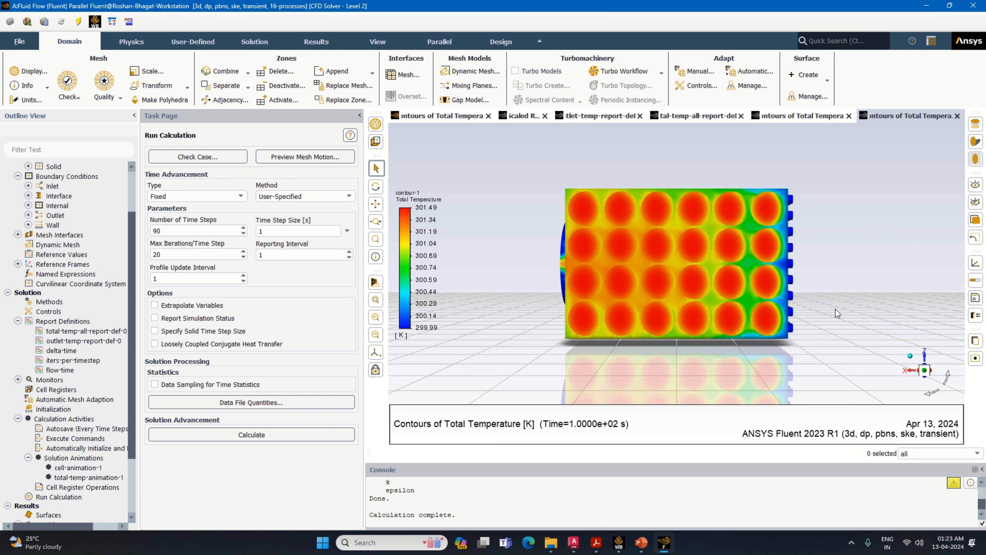
left_click(910, 356)
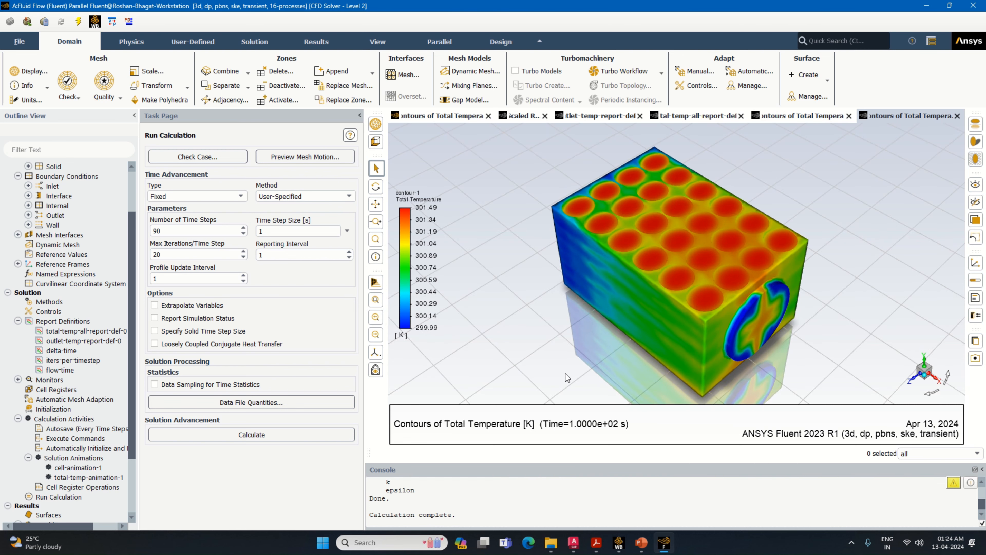
- Switch to Workbench, save the project, and open the Fluid Flow (Fluent) system's results in CFD-Post
left_click(618, 542)
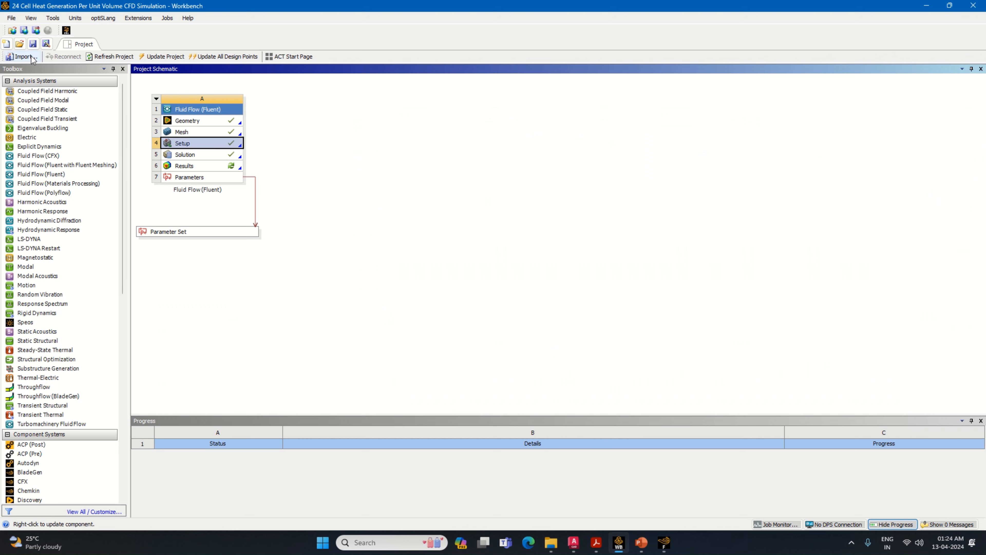
left_click(33, 44)
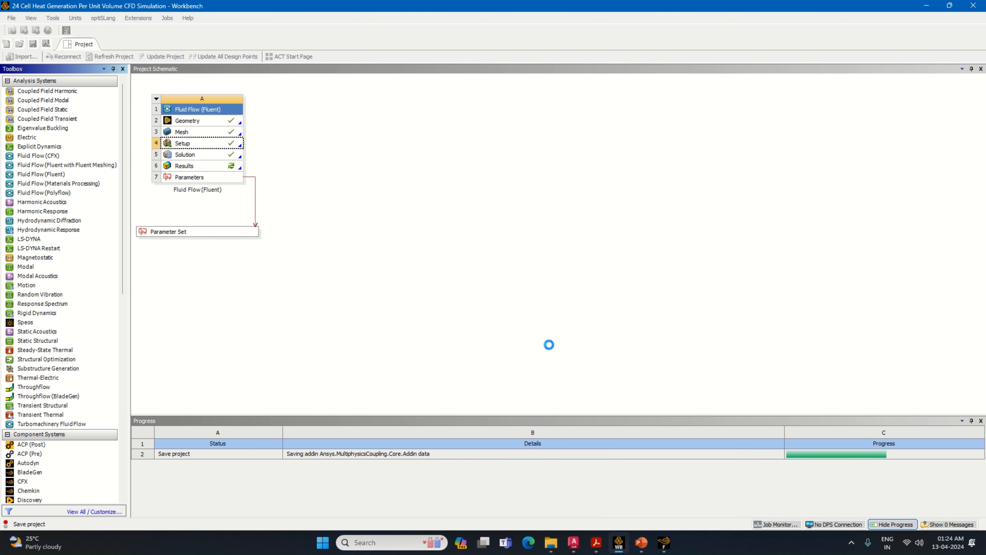
left_click(671, 550)
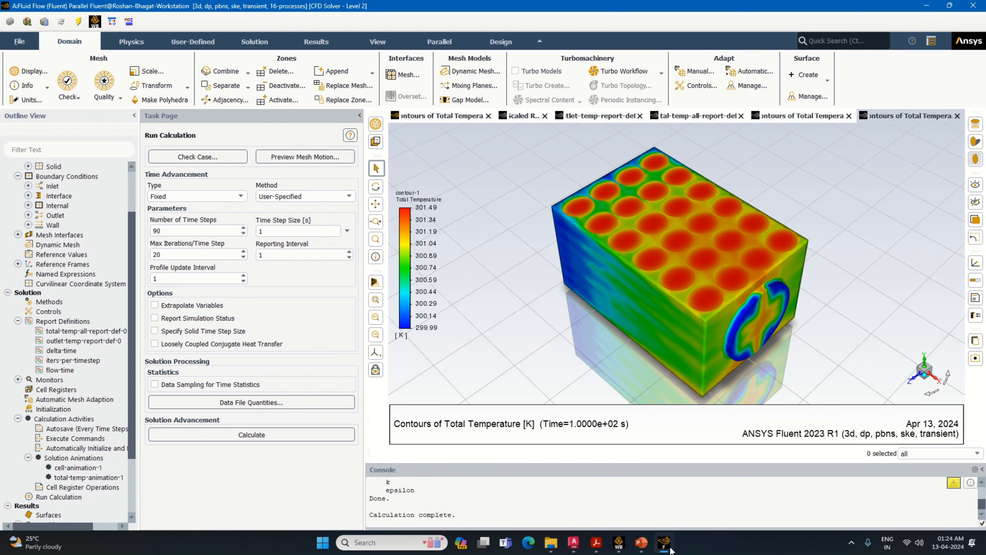
left_click(619, 542)
right_click(227, 165)
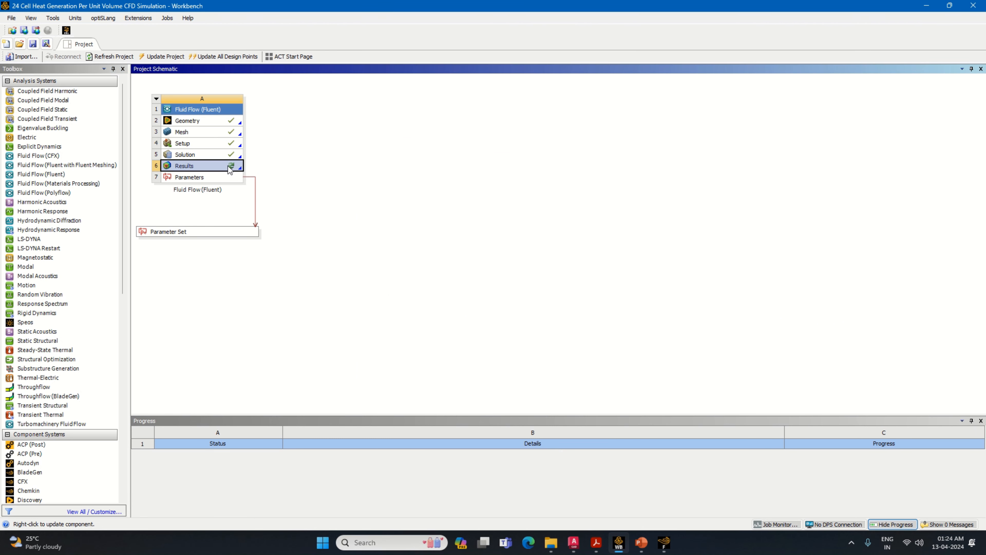
left_click(256, 174)
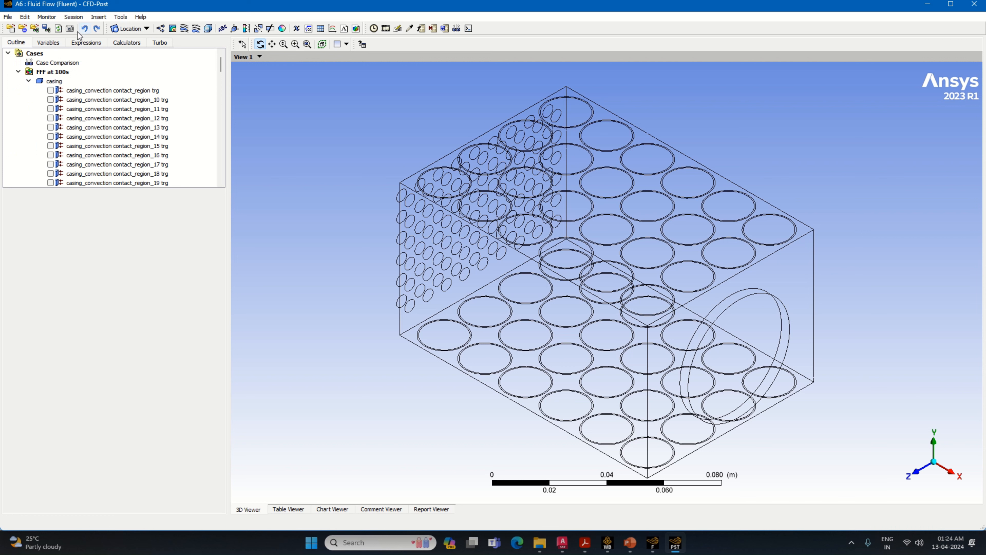
- Create a volume rendering of Temperature over all domains with Local range and a resolution of 200
left_click(207, 28)
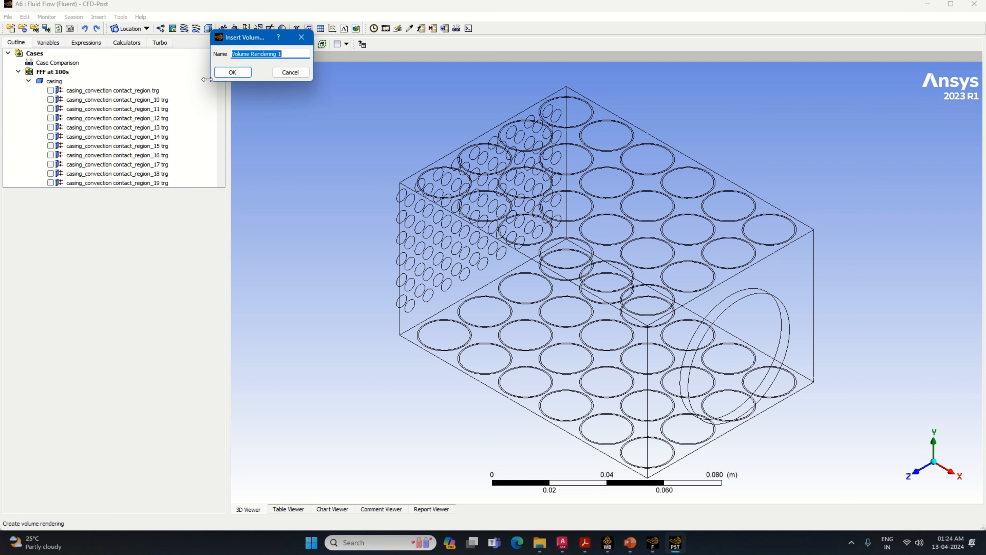
left_click(232, 73)
left_click(85, 246)
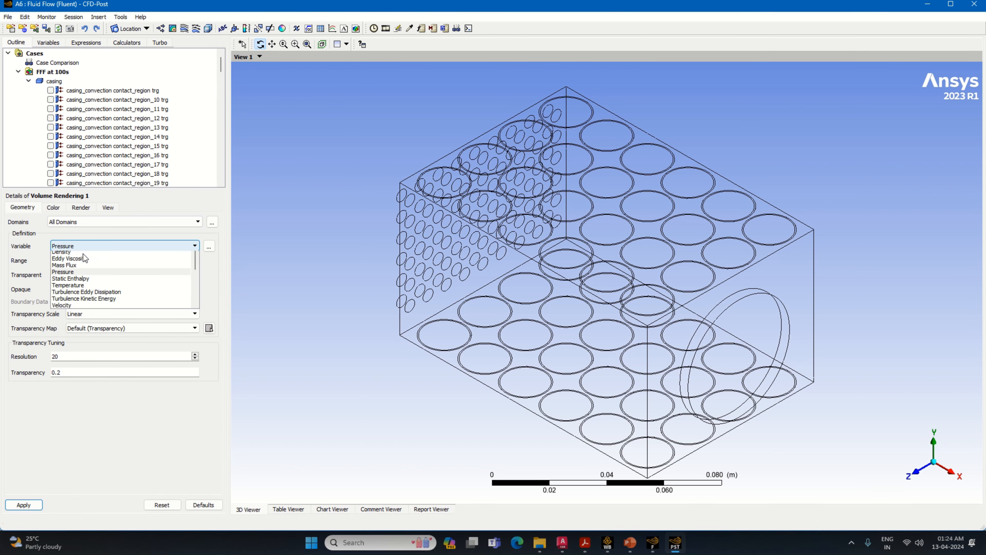
left_click(76, 291)
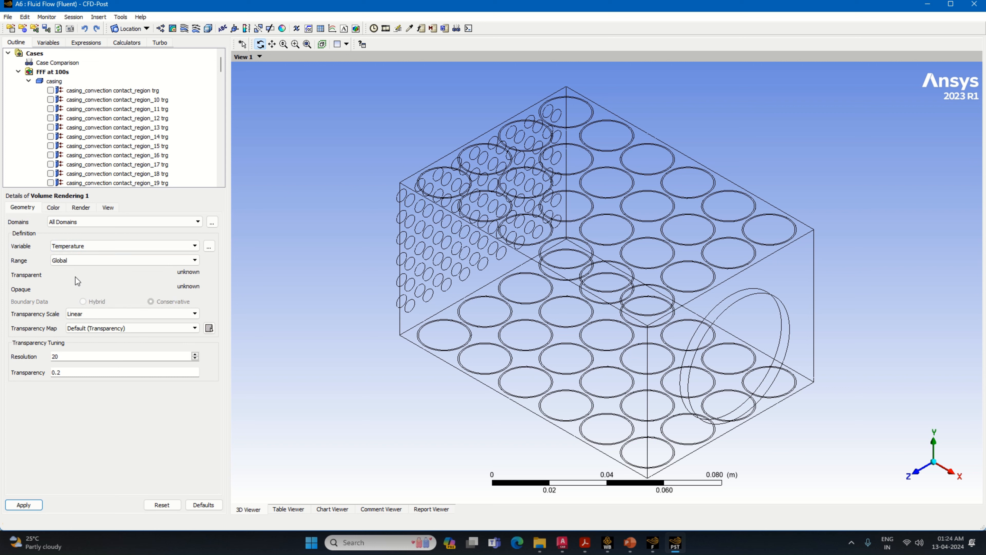
left_click(77, 261)
left_click(79, 276)
left_click_drag(75, 356, 31, 360)
type("200")
left_click(30, 508)
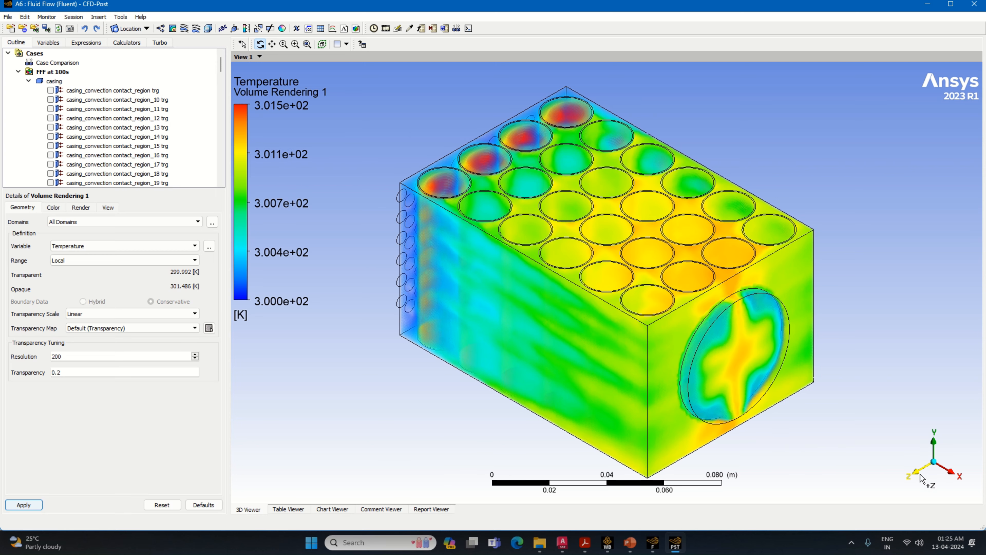
- View the pack from above and probe the temperature at the edge and near the centre of an inlet-side cell
left_click(924, 468)
left_click(935, 435)
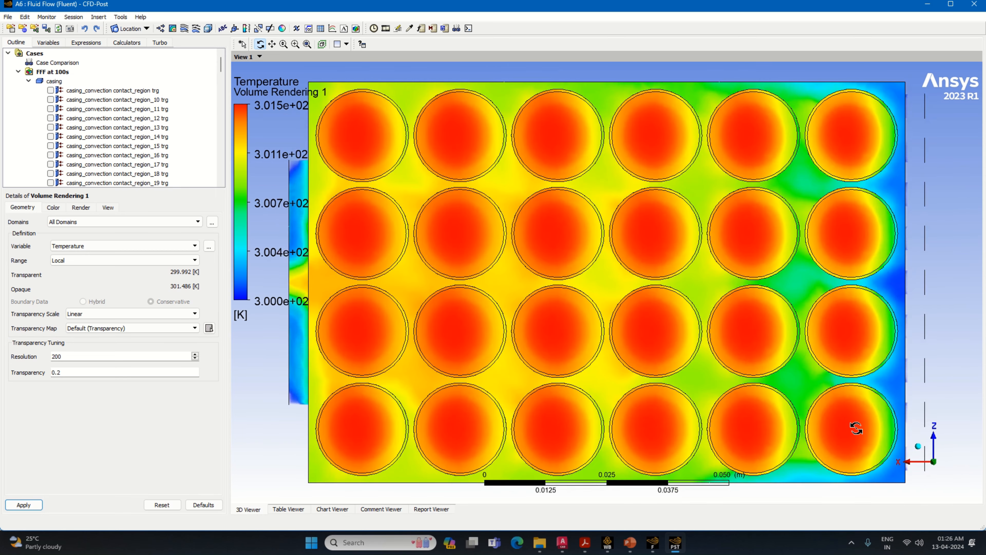
scroll(726, 391, "down", 2)
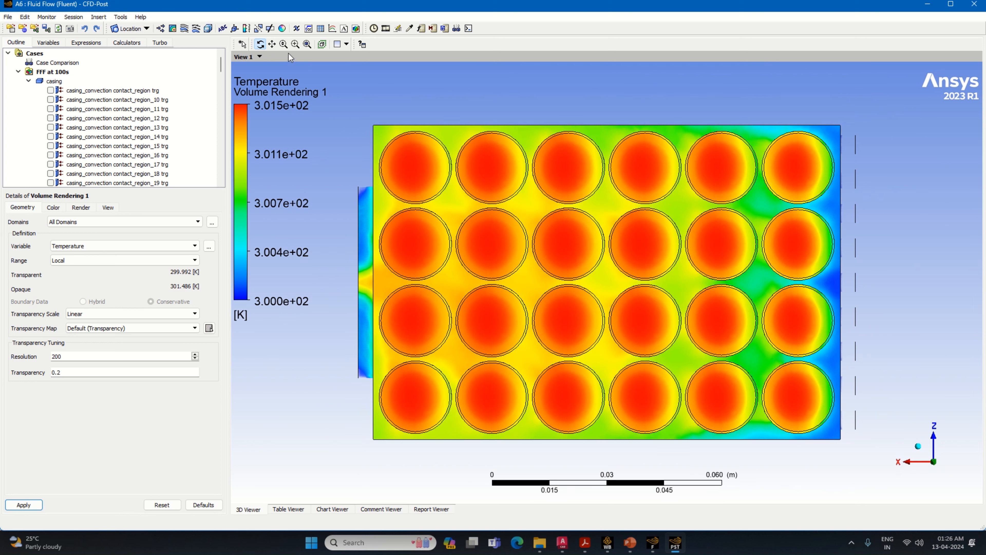
left_click(410, 29)
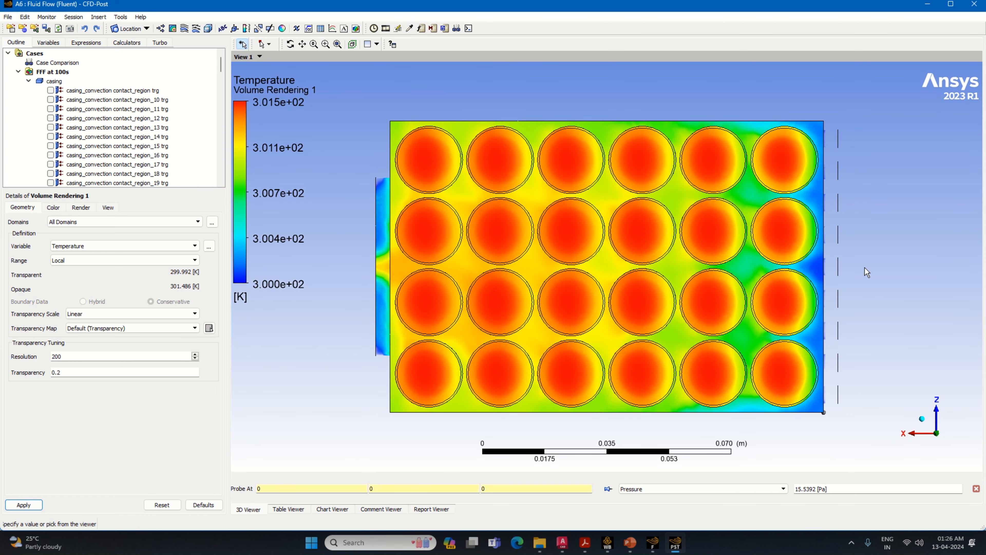
left_click(813, 232)
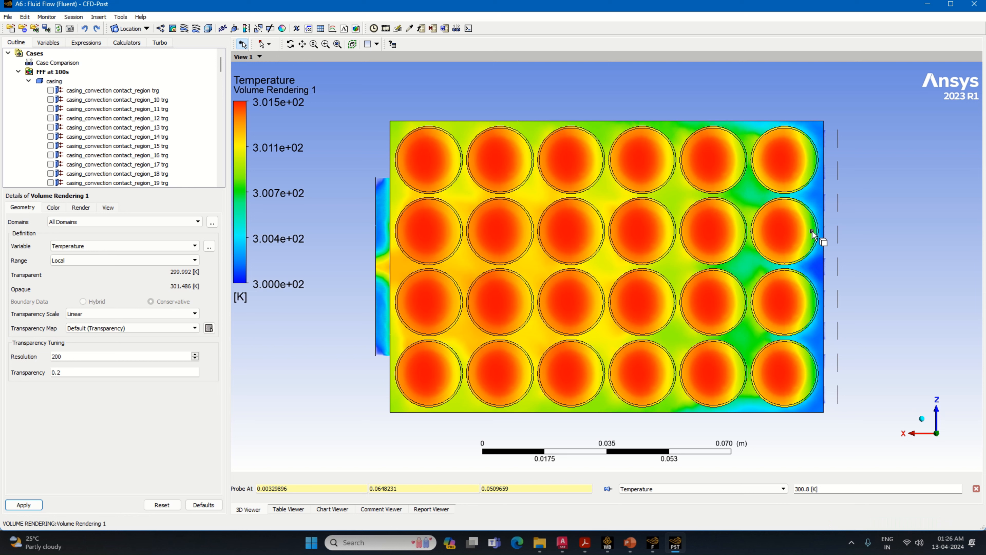
left_click(791, 229)
- Set the default legend's number format to Fixed and its value ticks to 11
scroll(72, 158, "down", 5)
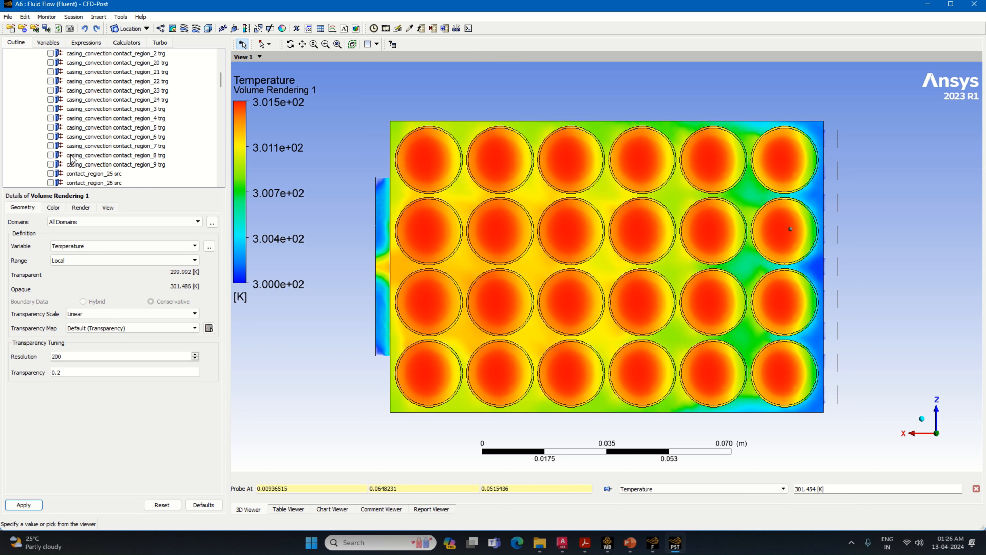
scroll(72, 158, "down", 8)
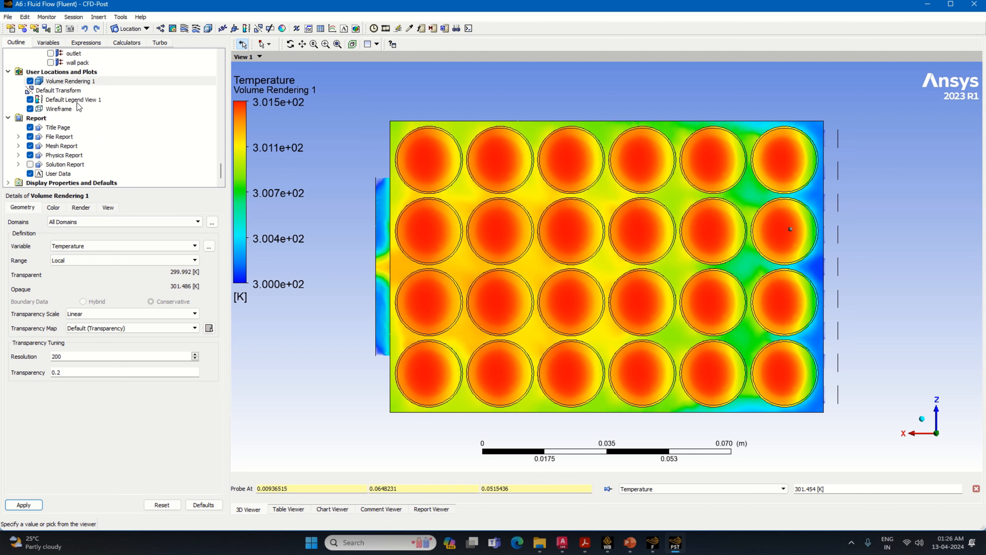
left_click(79, 99)
left_click(77, 207)
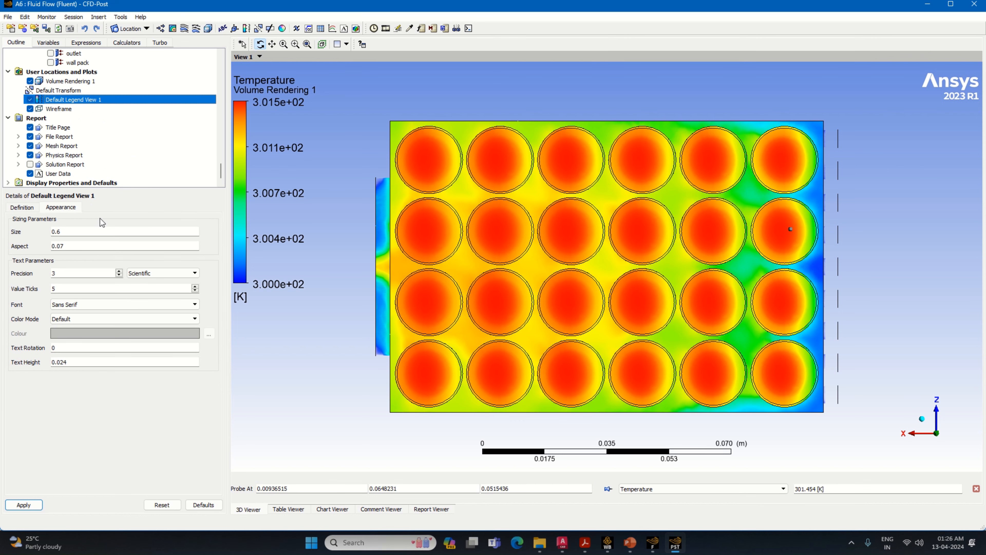
left_click(142, 273)
left_click(144, 281)
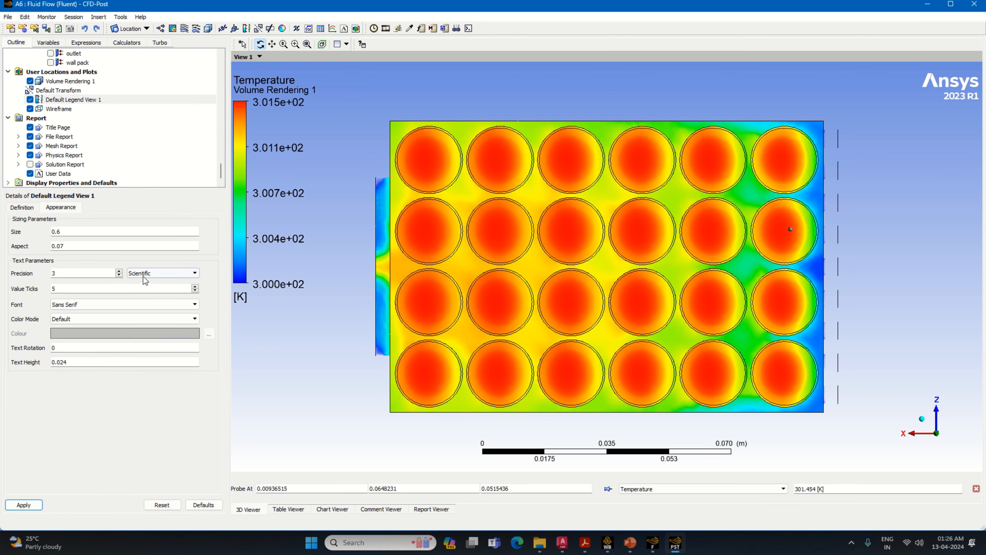
left_click(143, 276)
left_click(144, 284)
left_click(78, 289)
key("BackSpace")
type("11")
- Set the legend's size to 1 and aspect to 0.06, and apply the appearance settings
left_click(129, 232)
key("BackSpace")
key("BackSpace")
key("BackSpace")
type("1")
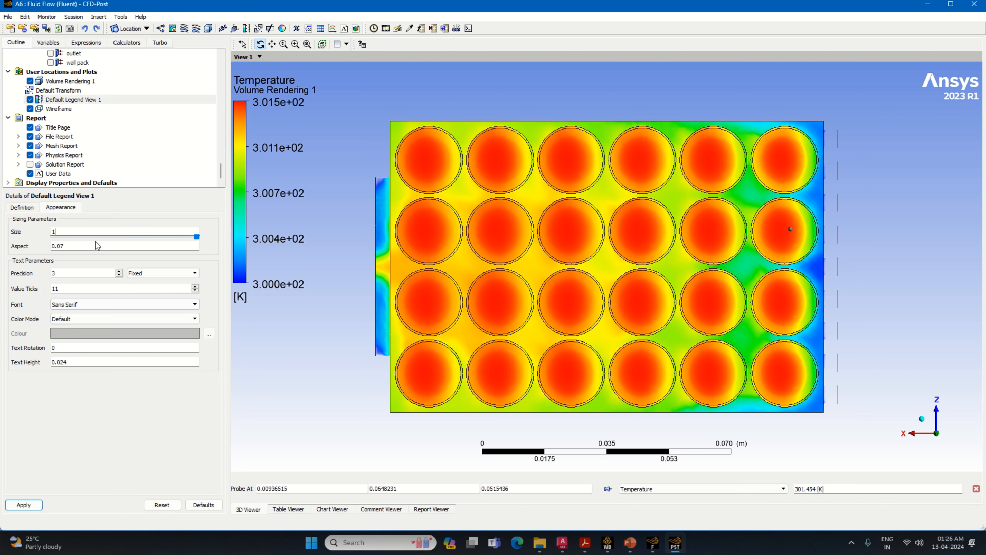
double_click(87, 247)
left_click_drag(102, 252, 97, 256)
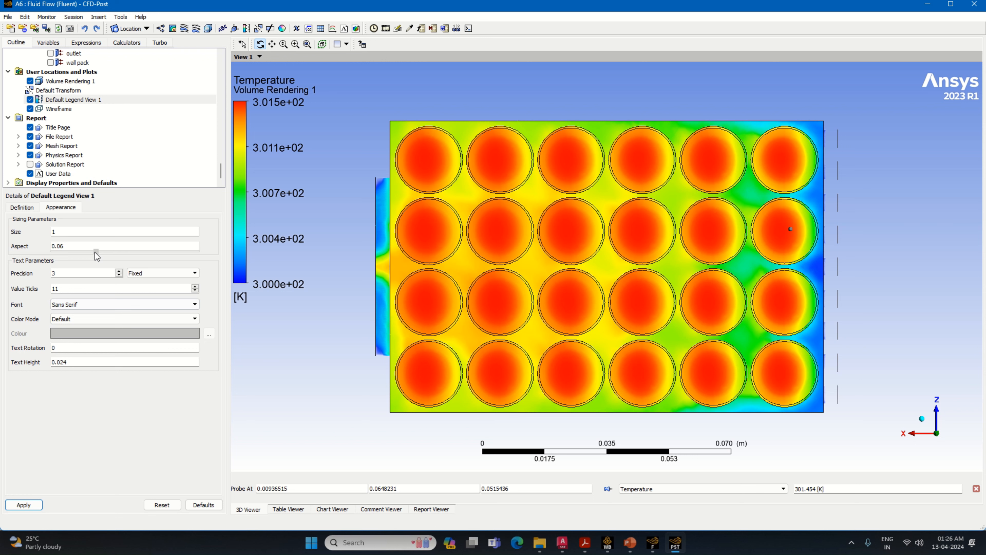
left_click(27, 502)
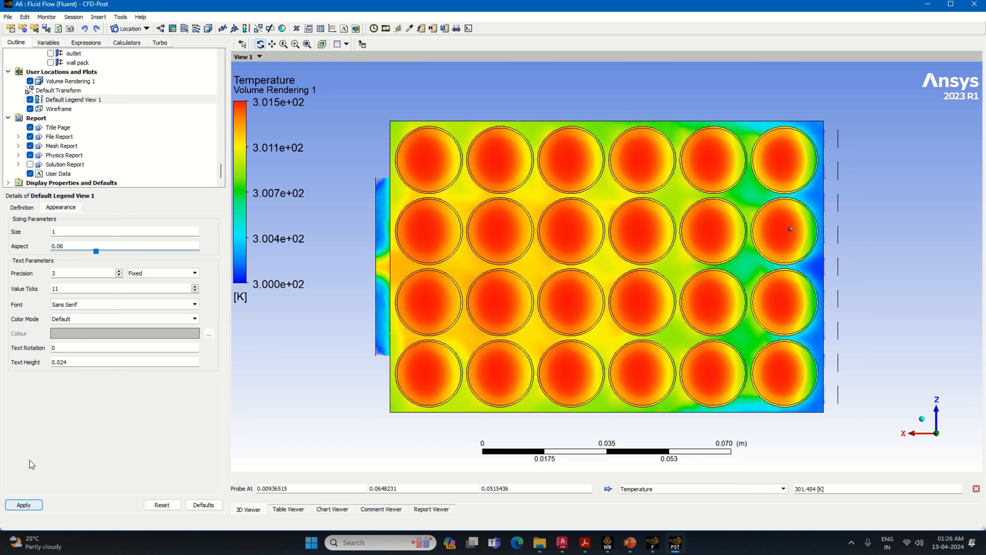
- Set the legend's Y justification to Center and apply it
left_click(31, 207)
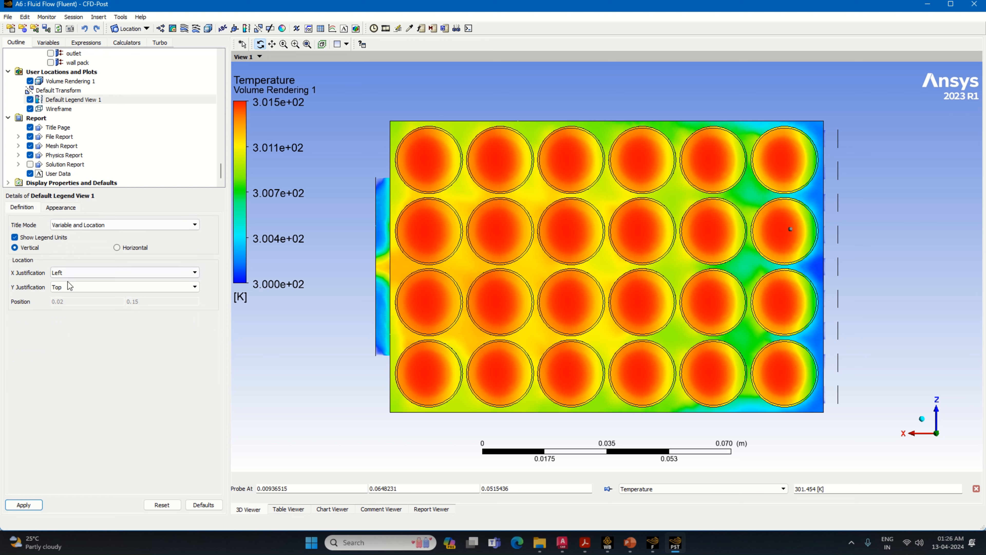
left_click(72, 286)
left_click(72, 310)
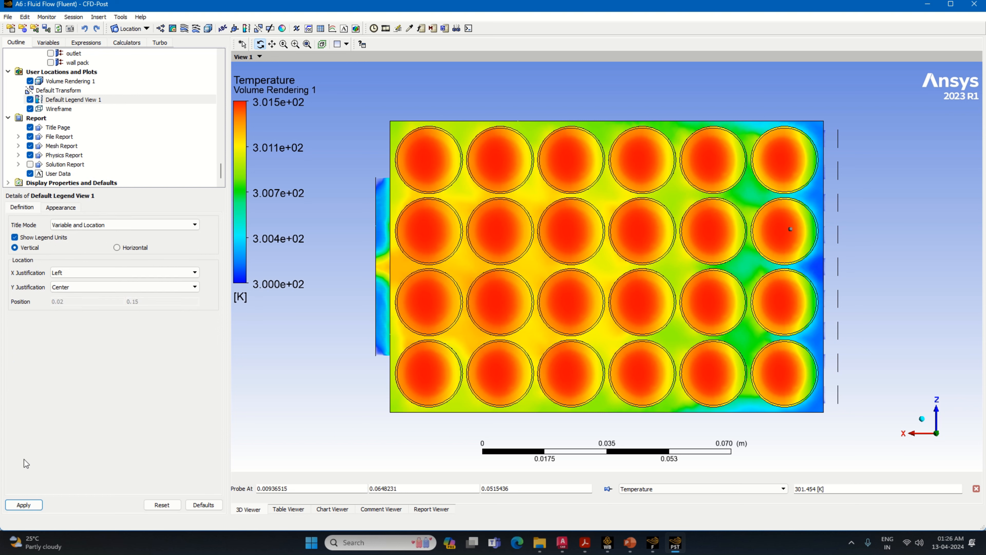
left_click(24, 507)
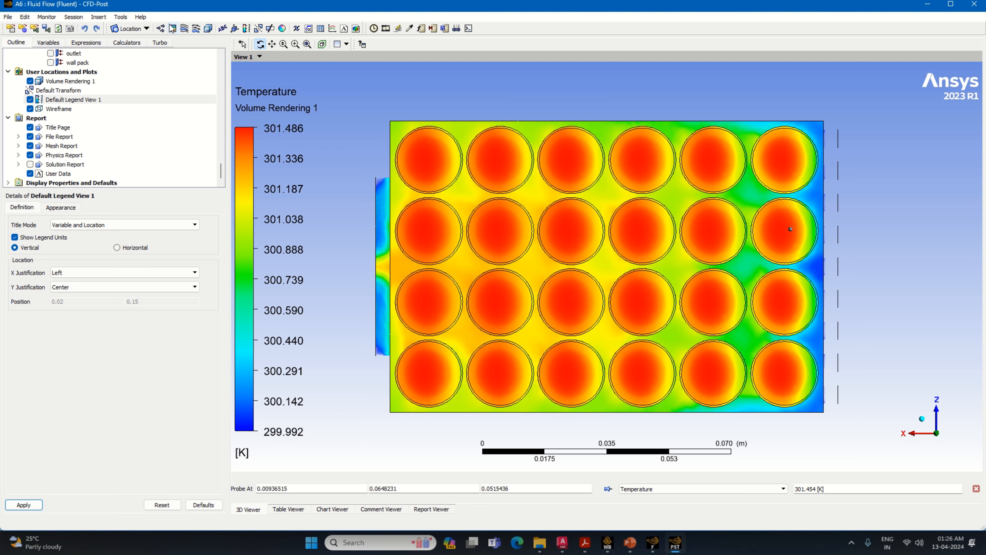
- Insert a 3D streamline that starts from the inlet
left_click(184, 29)
left_click(205, 73)
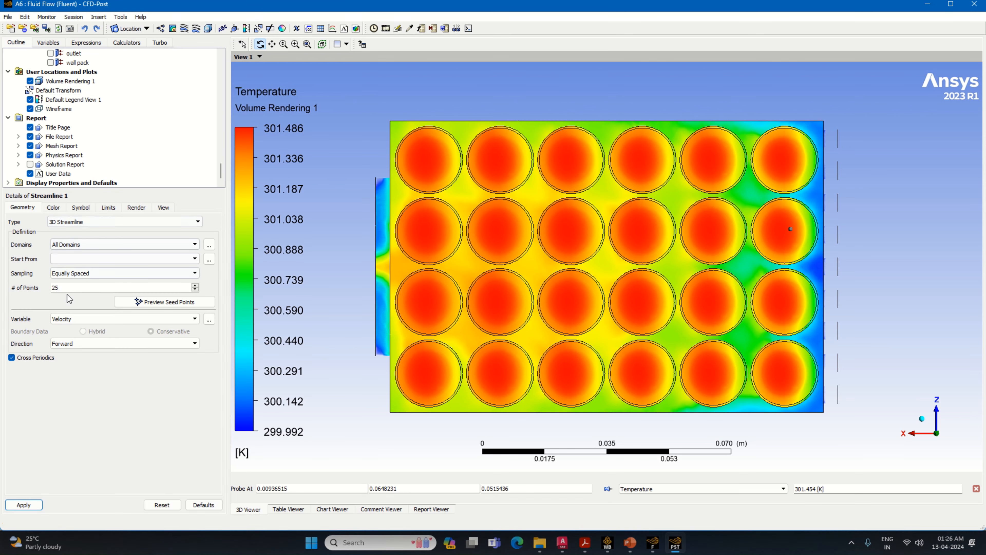
left_click(117, 259)
left_click(74, 281)
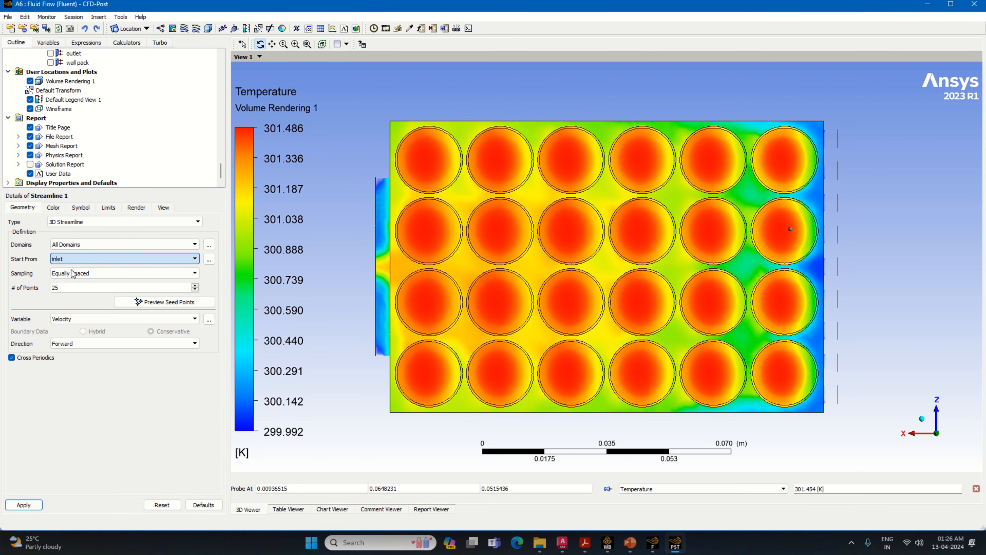
- Colour the streamlines by the Temperature variable with a Local range
left_click(53, 207)
left_click(78, 222)
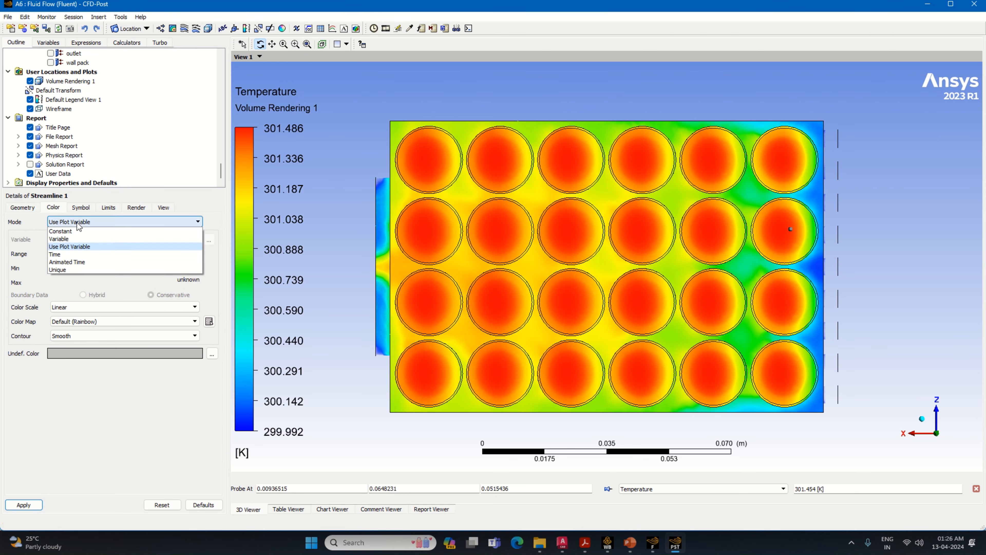
left_click(77, 239)
left_click(116, 239)
left_click(76, 261)
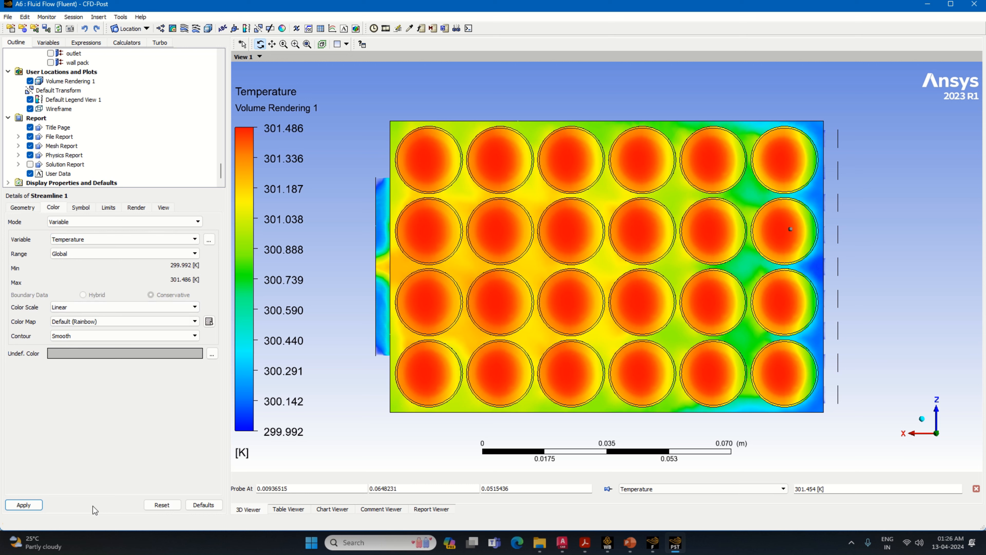
left_click(78, 254)
left_click(62, 271)
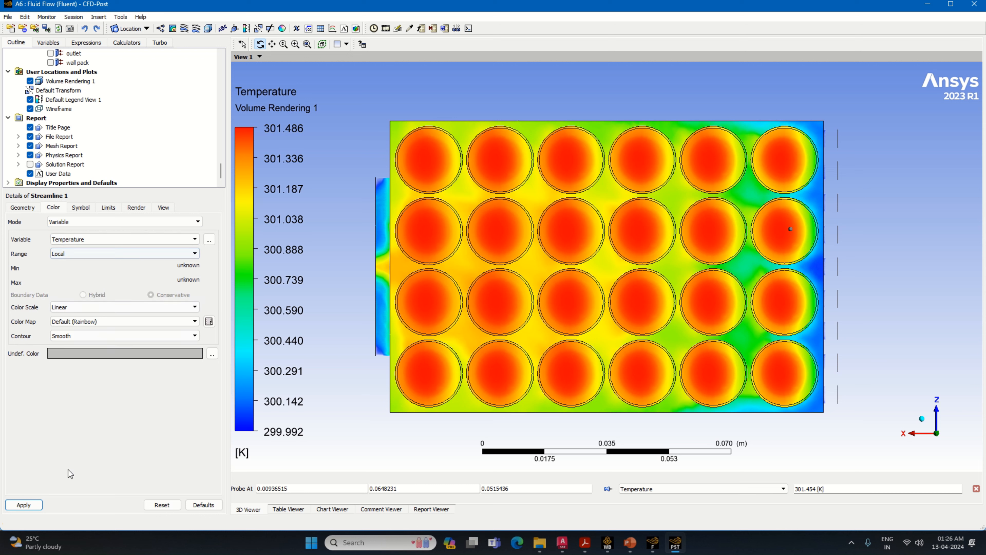
- Set the streamline's number of equally spaced points to 100 and apply it
left_click(34, 210)
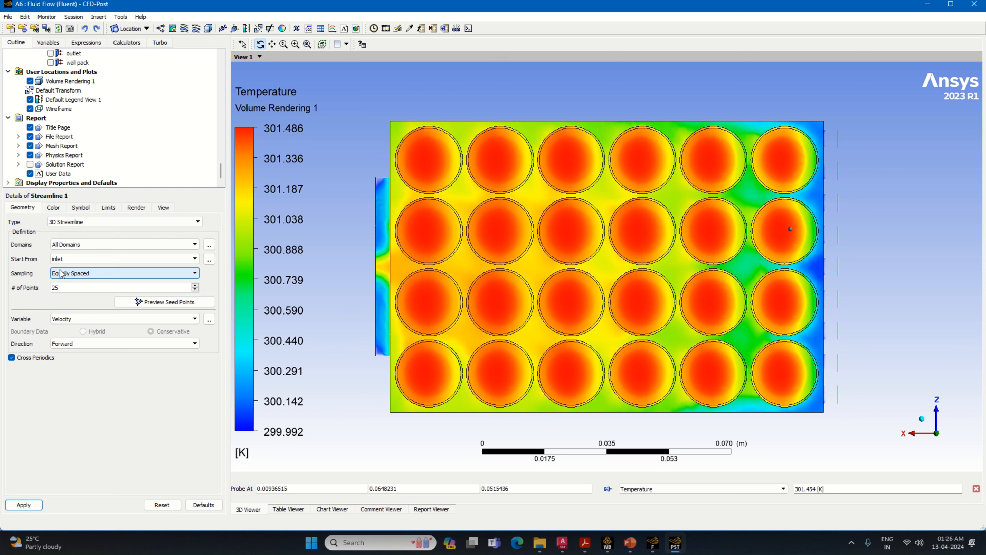
type("100")
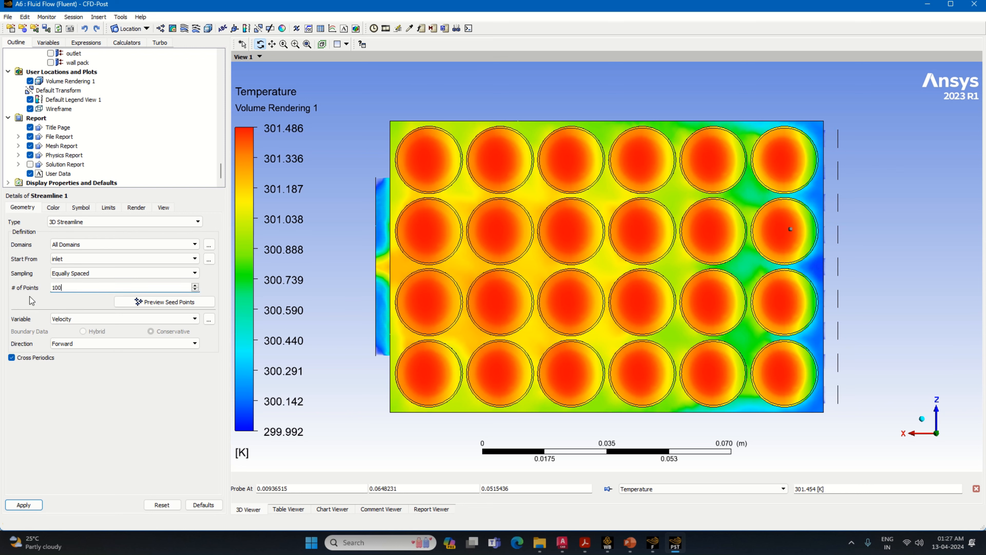
left_click(38, 504)
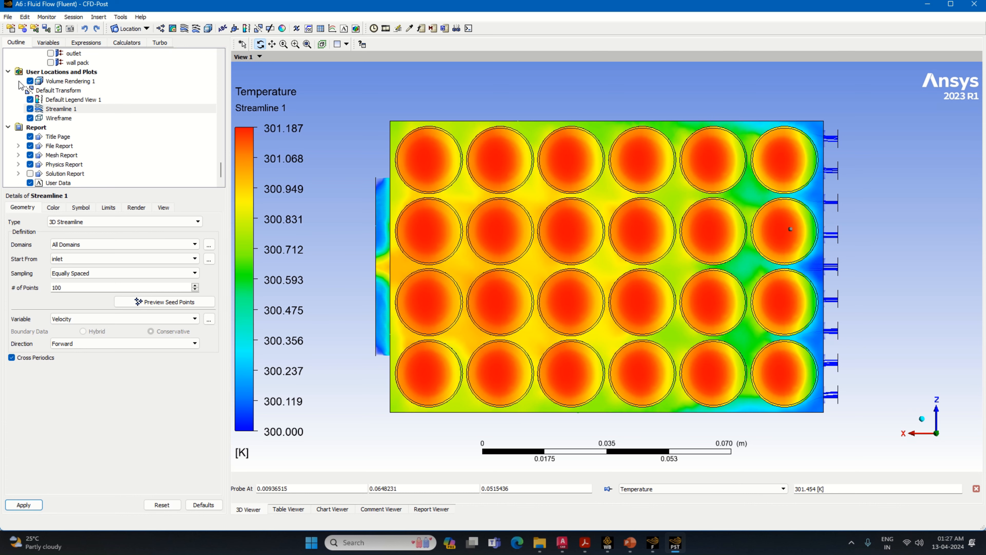
- Hide the volume rendering, set the streamline's number of points to 500 and apply it
left_click(30, 81)
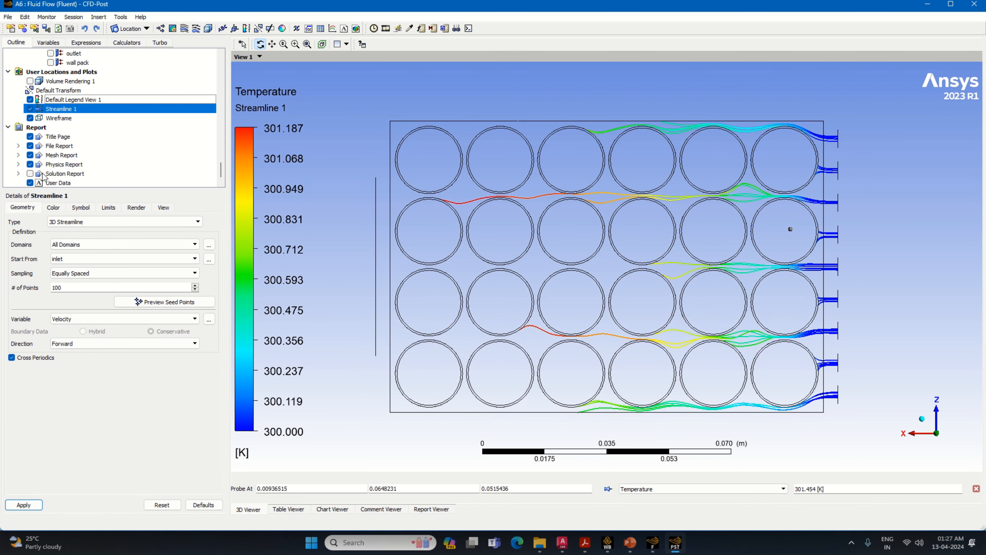
left_click(61, 287)
left_click_drag(58, 289, 46, 289)
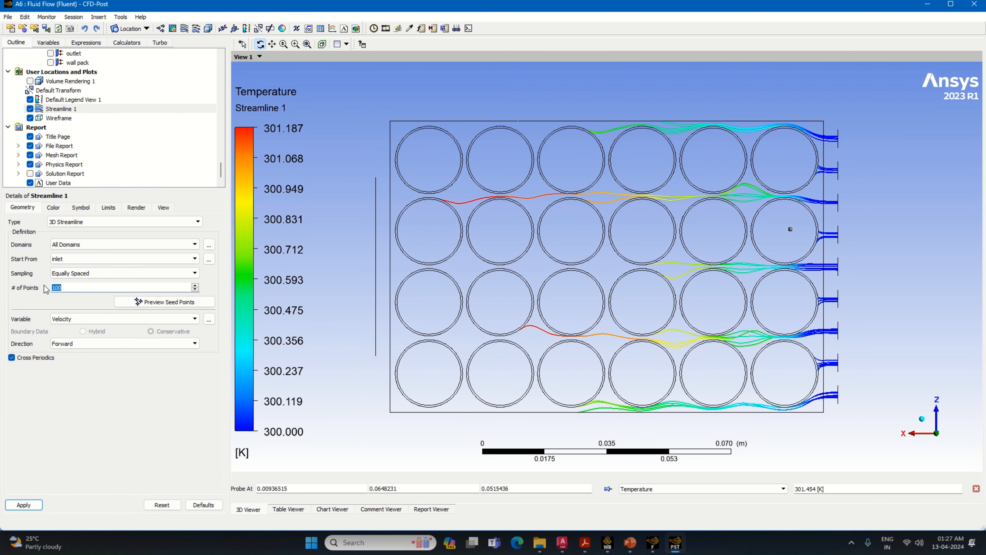
type("500")
left_click(23, 504)
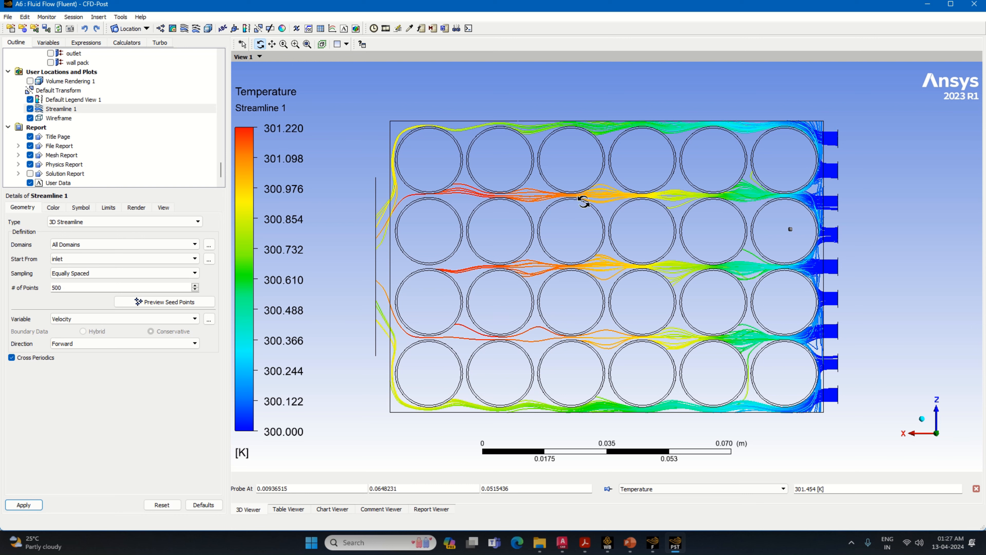
- Show the volume rendering together with the streamlines again
left_click(31, 81)
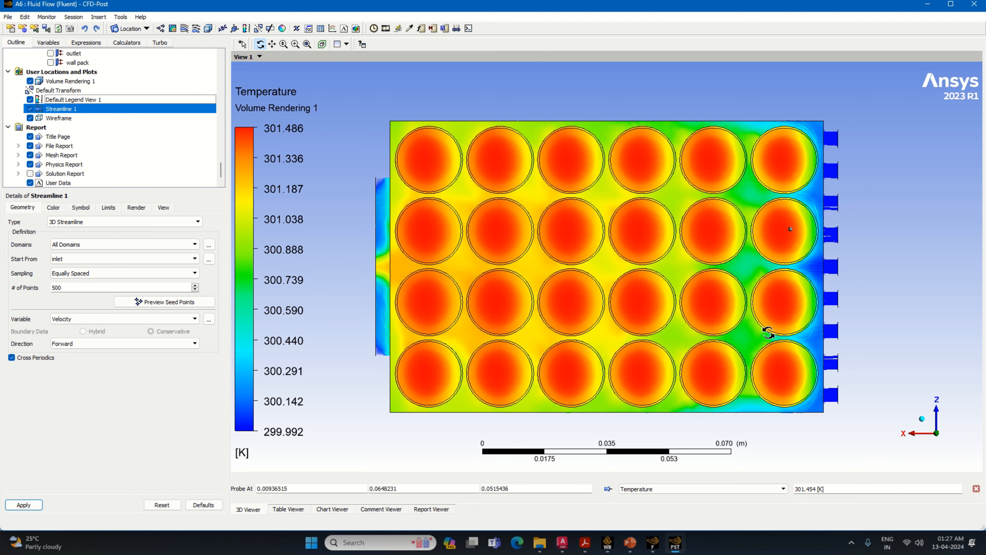
left_click(7, 16)
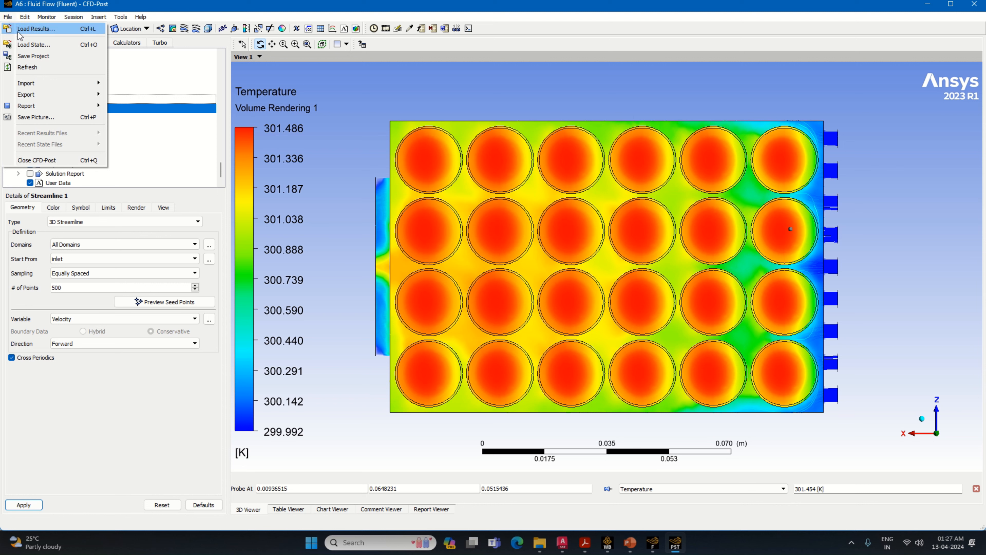
left_click(157, 112)
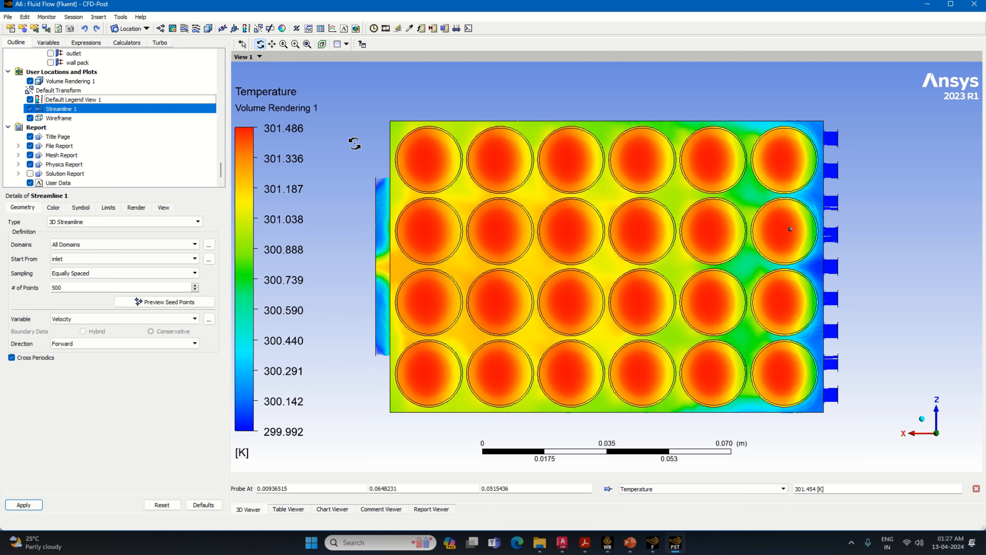
- In Fluent, review the pack and cell total temperature contours and the overall and outlet temperature report plots
mouse_move(483, 21)
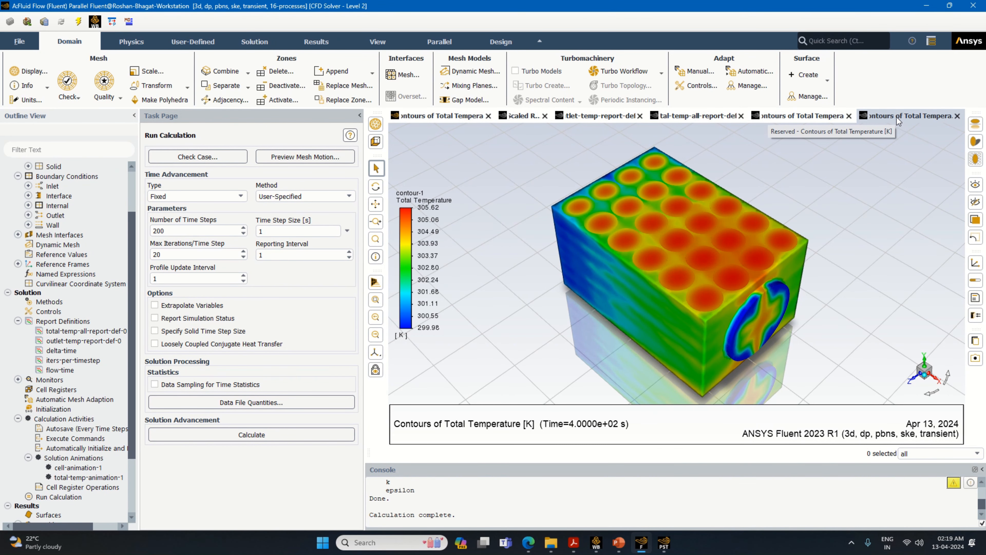
left_click(792, 118)
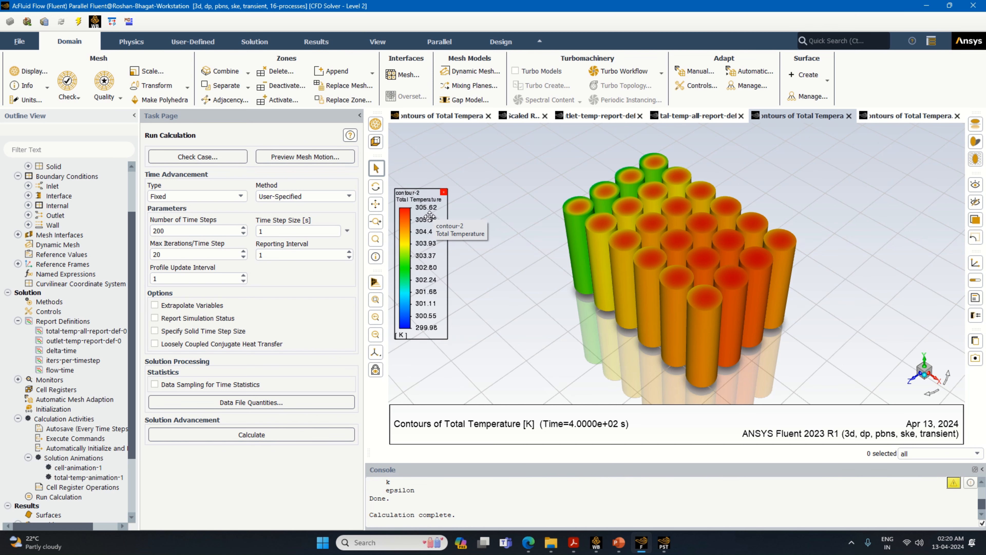
left_click(885, 117)
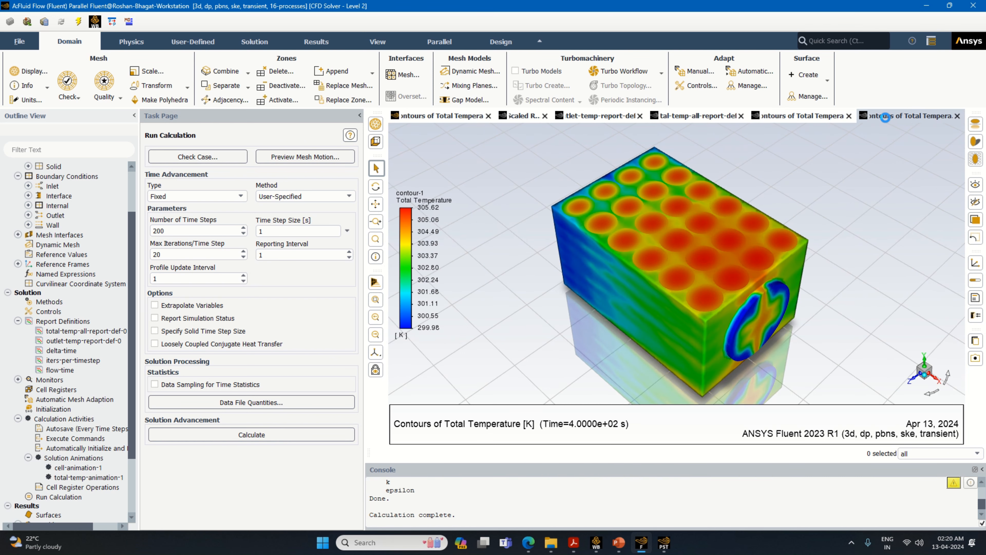
left_click(800, 116)
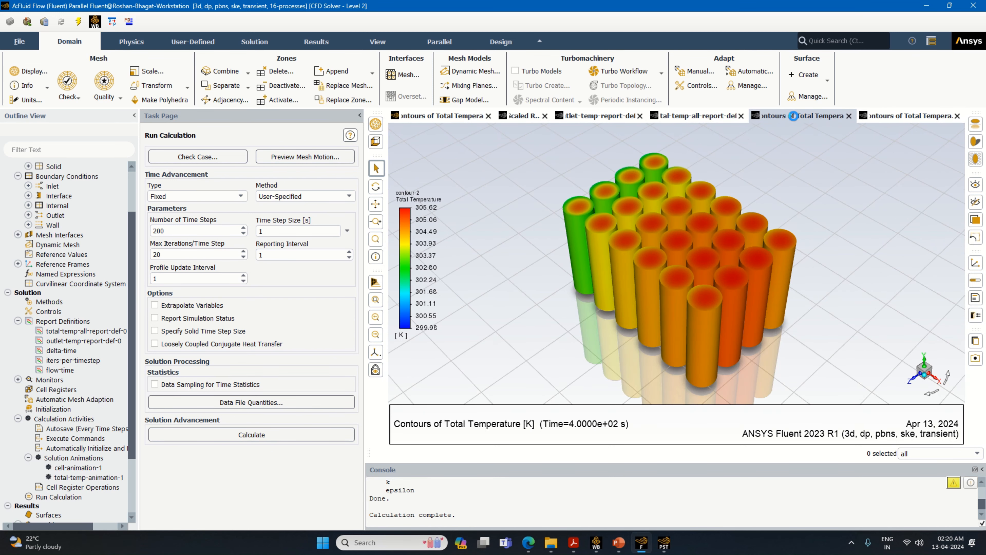
left_click(716, 116)
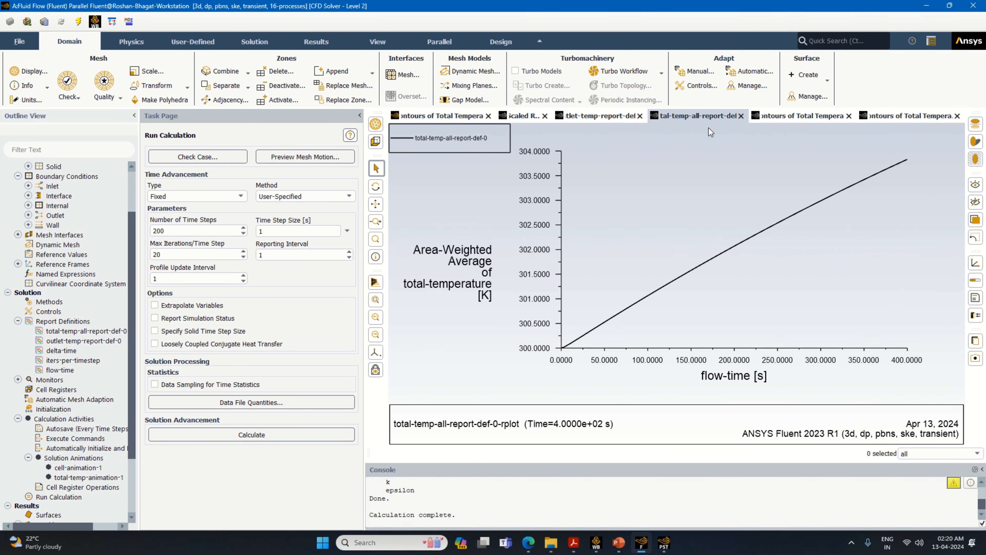
left_click(623, 117)
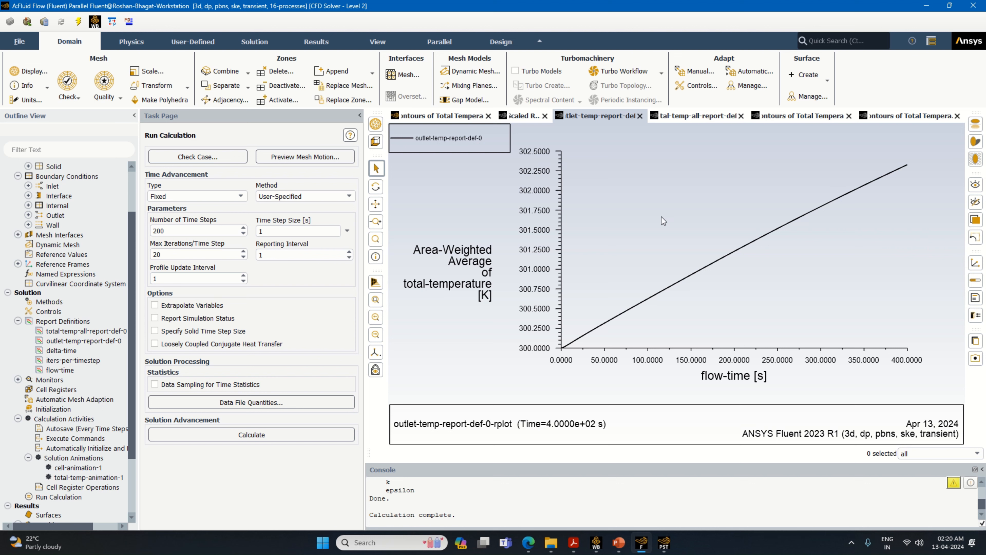
- Switch to CFD-Post, update it to the new solution results and turn the model to an isometric view
mouse_move(434, 14)
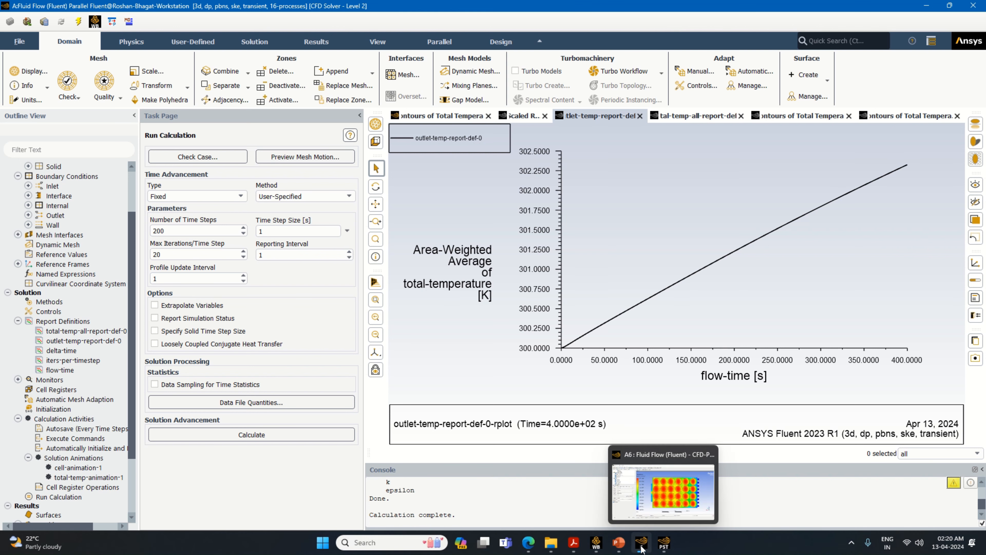
left_click(663, 544)
left_click(596, 544)
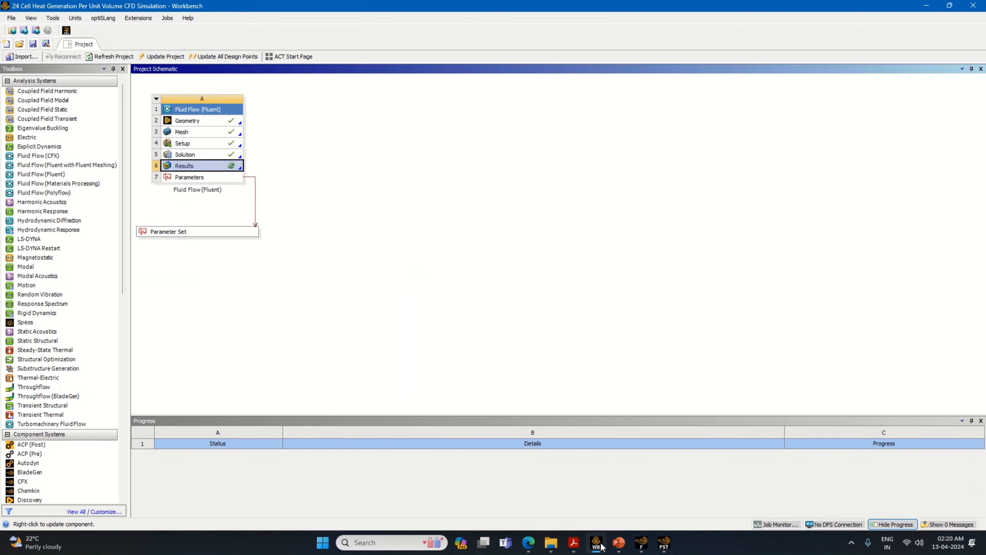
left_click(664, 544)
left_click(482, 287)
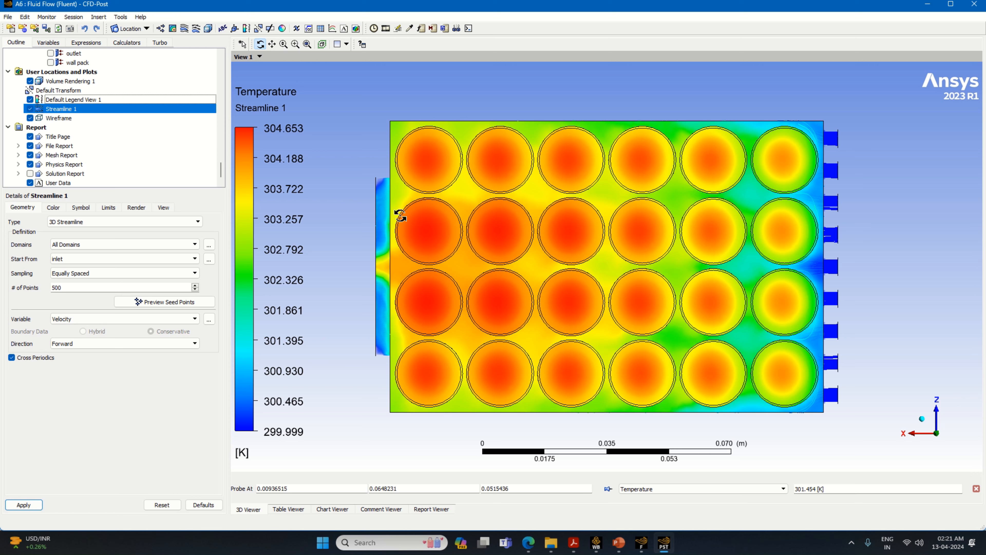
left_click(921, 419)
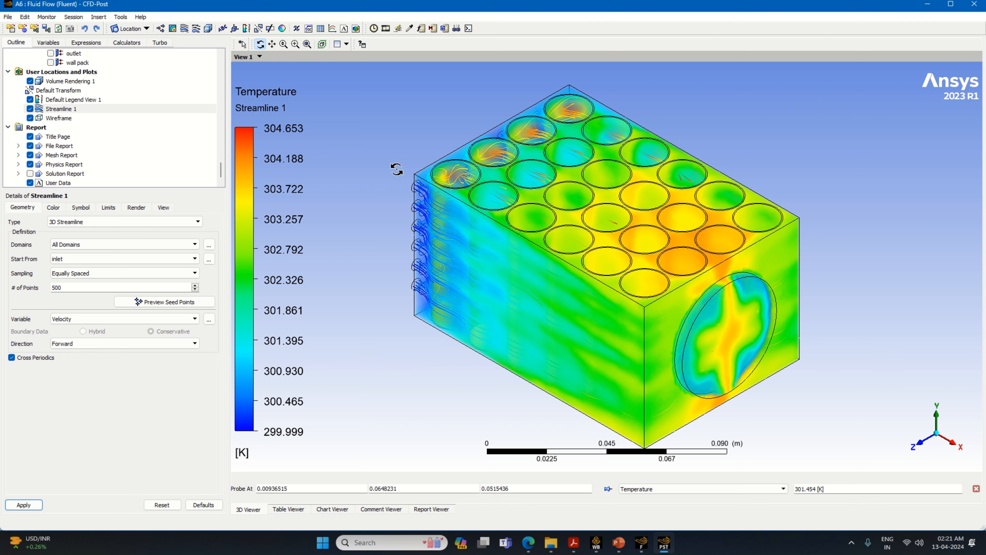
- Save the project from CFD-Post, then switch to Workbench and save it there as well
left_click(8, 17)
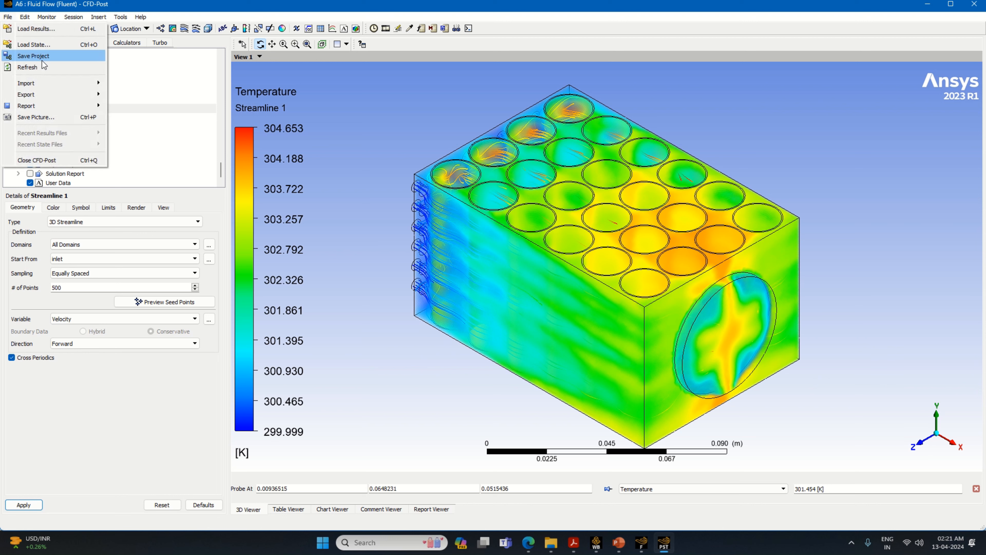
left_click(33, 56)
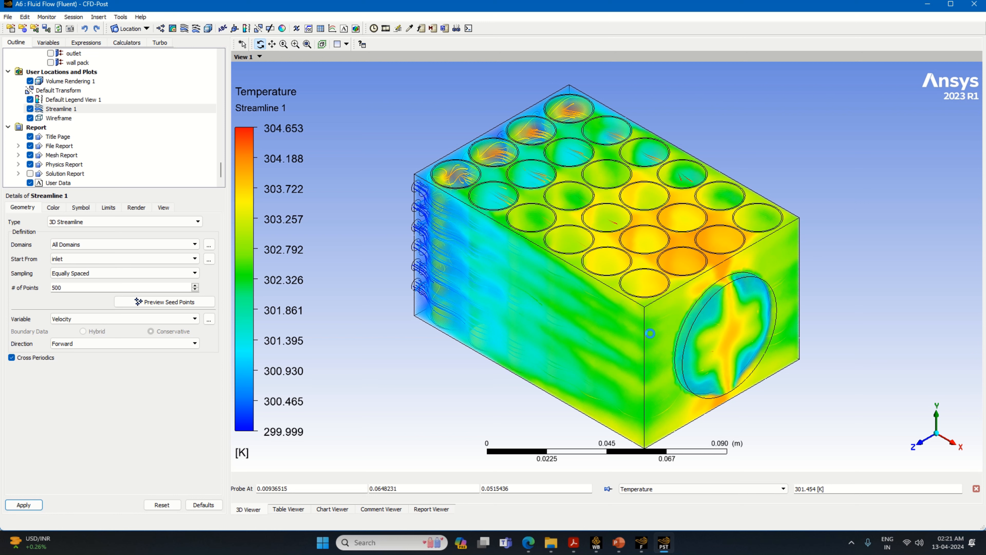
left_click(7, 17)
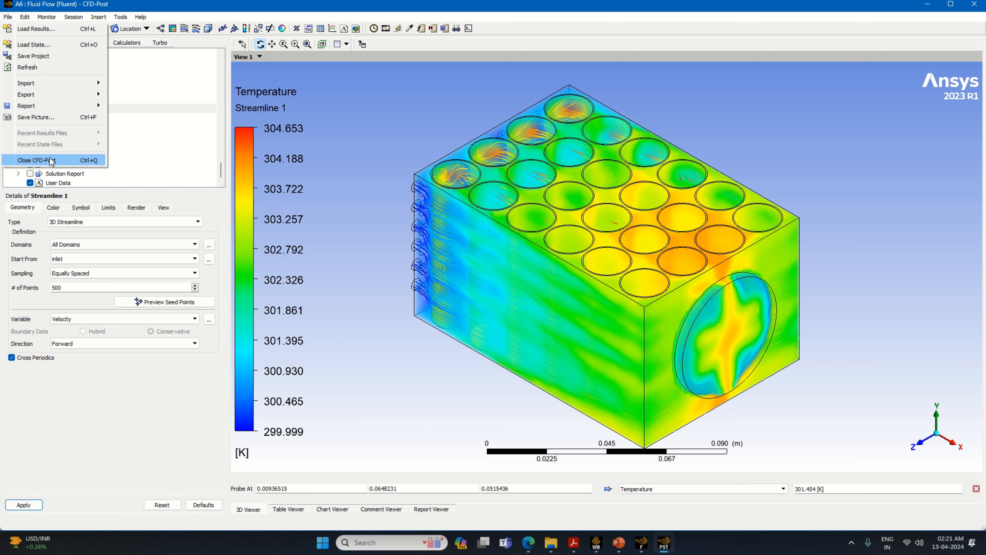
left_click(618, 544)
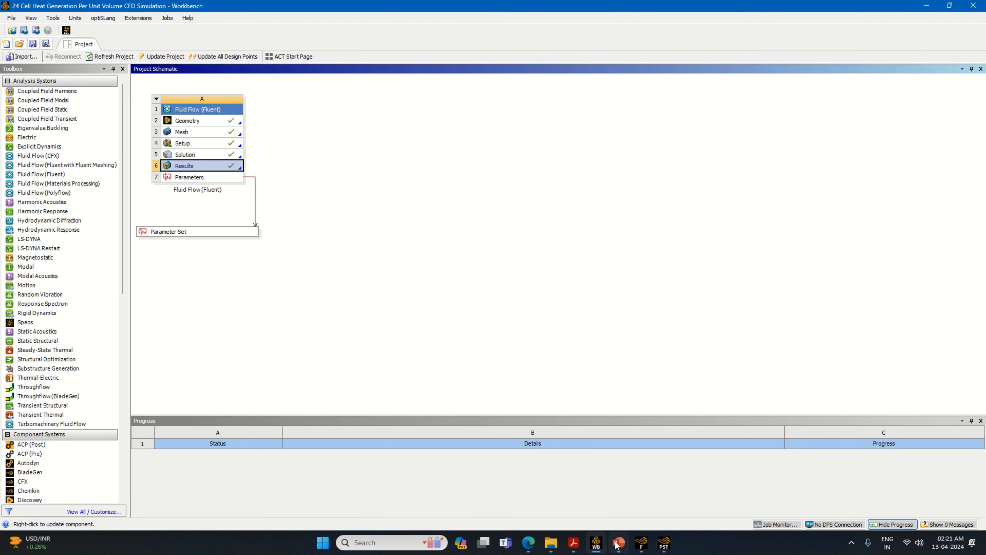
left_click(33, 43)
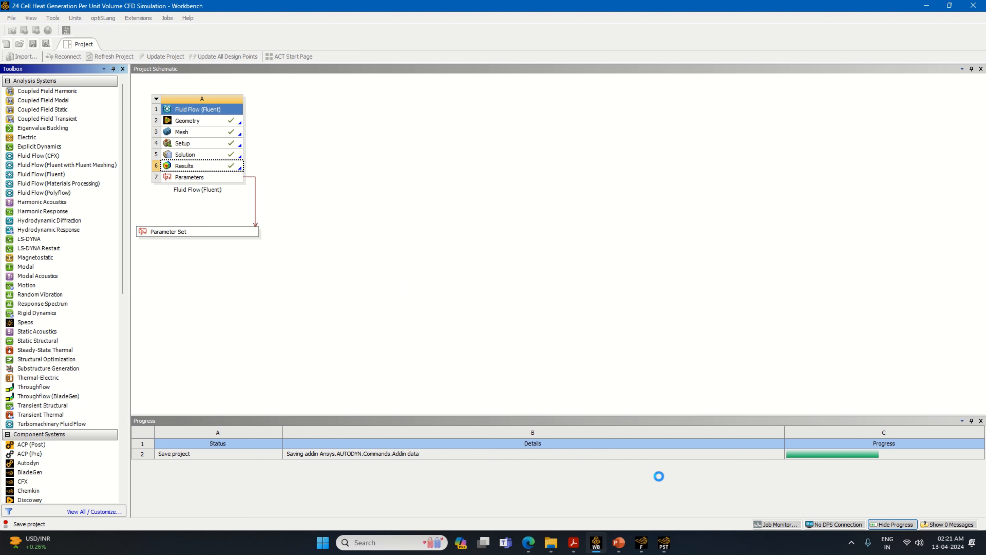
- Return to CFD-Post and close it, then save the project again in Workbench
left_click(665, 544)
left_click(7, 17)
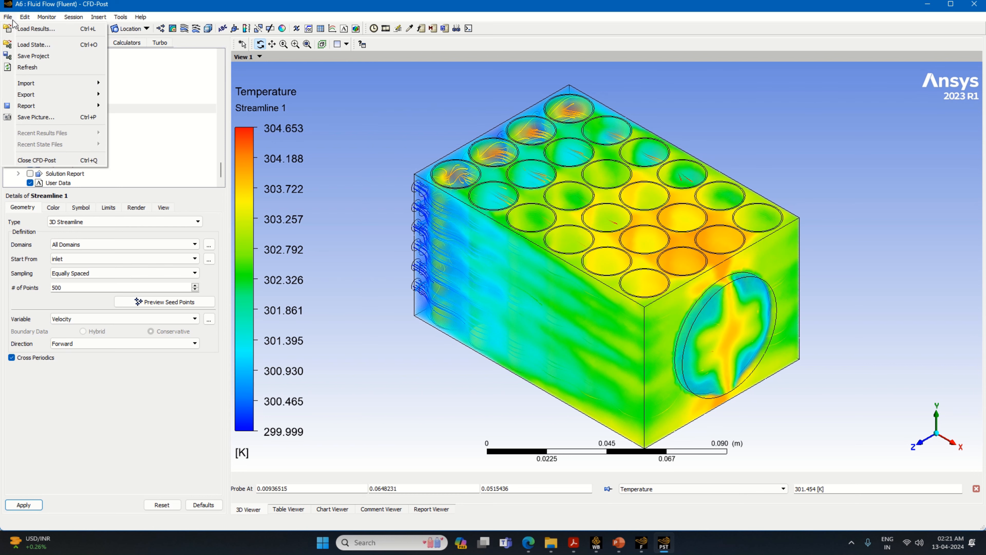
left_click(57, 158)
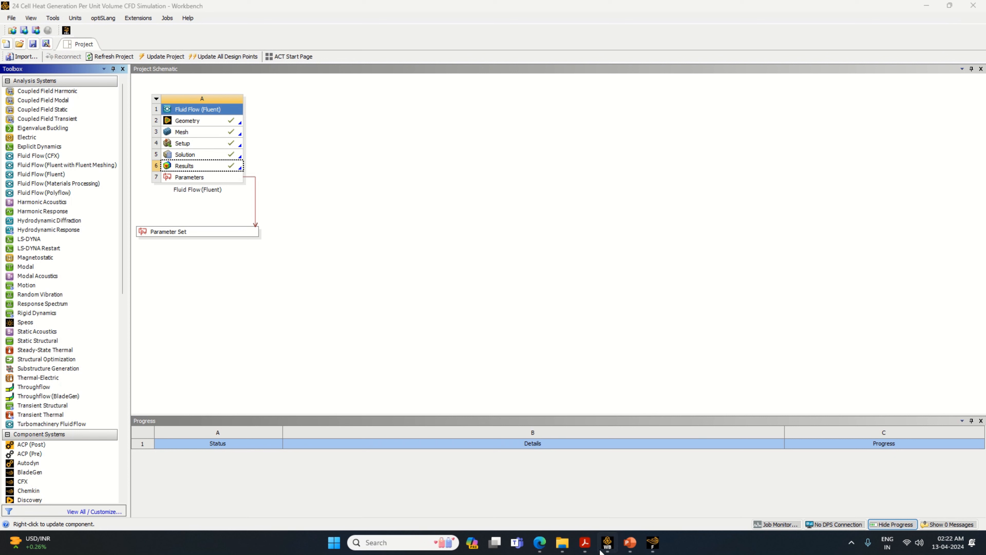
left_click(604, 552)
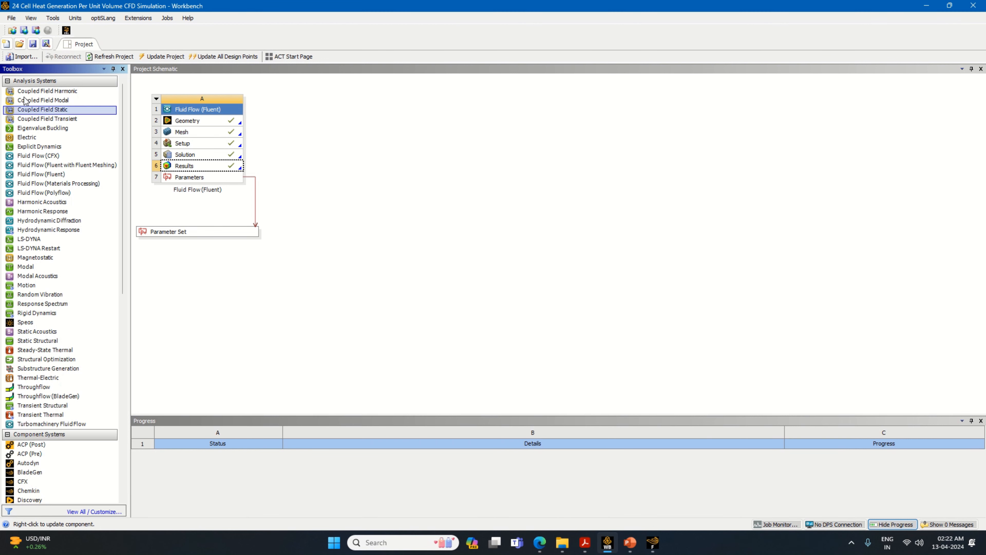
left_click(33, 43)
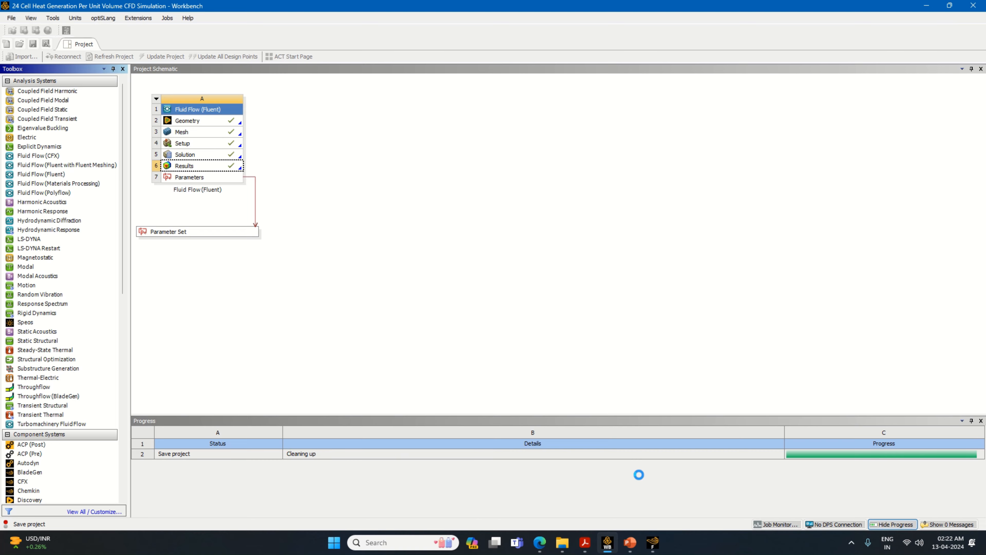
- Switch to Fluent and review the cell temperature contours, scaled residuals, and the outlet and overall temperature report plots
left_click(652, 542)
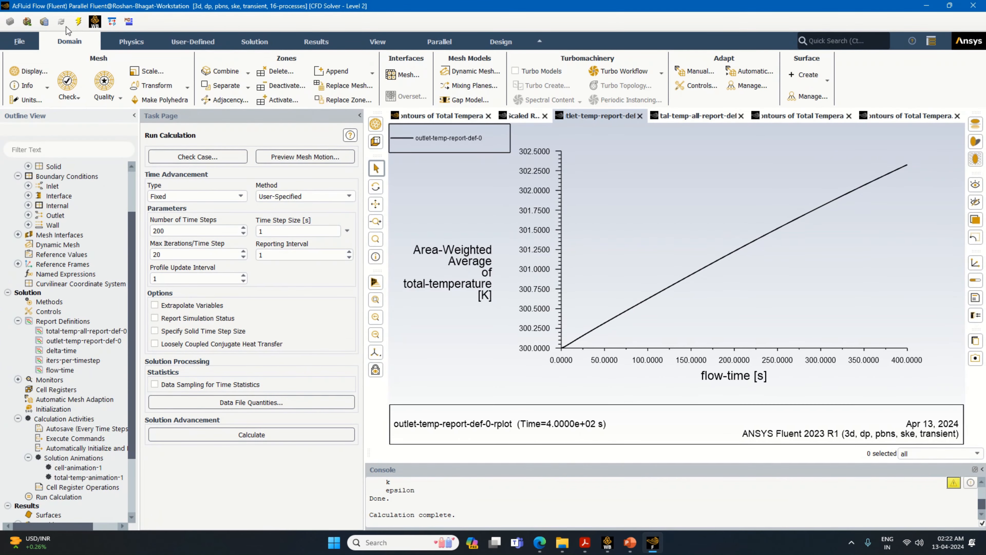
left_click(30, 43)
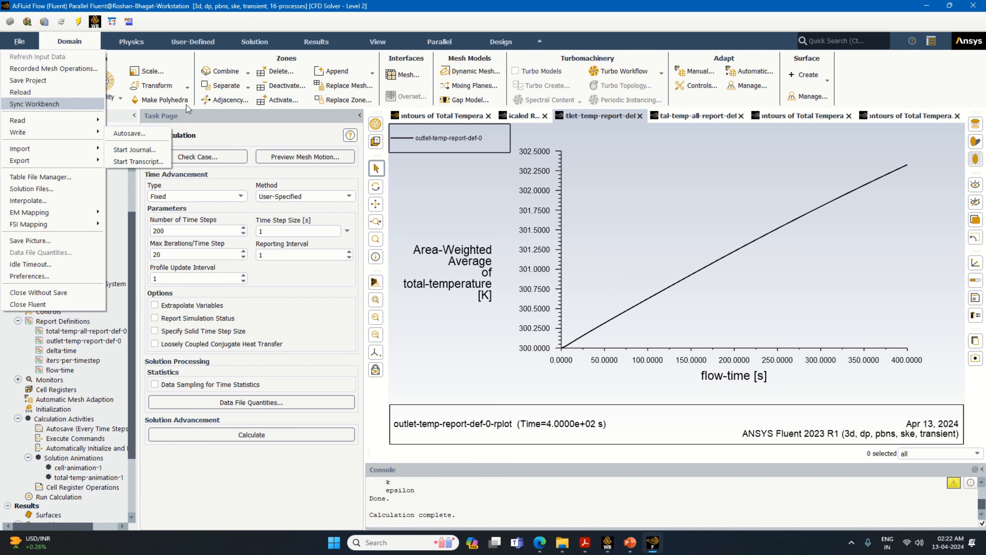
left_click(470, 119)
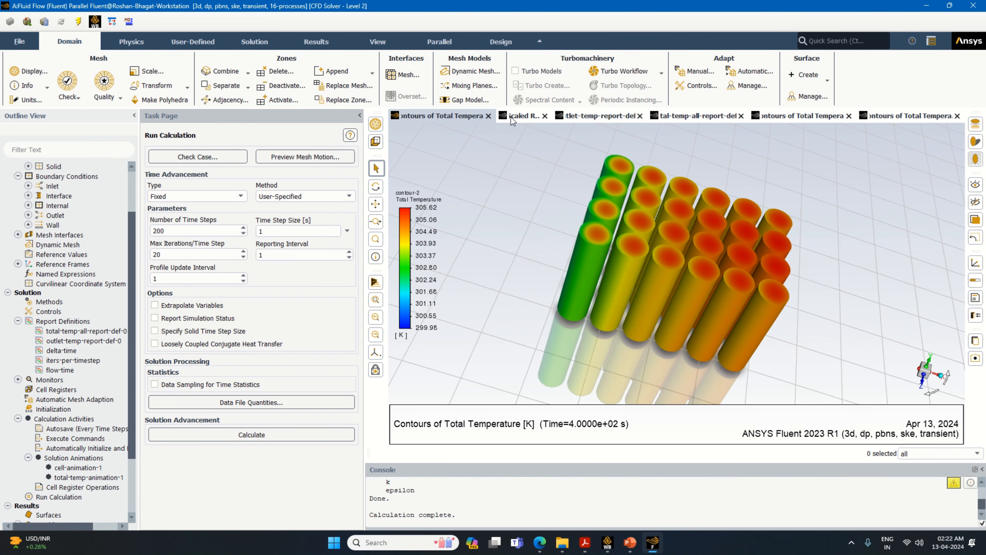
left_click(511, 117)
left_click(600, 118)
left_click(687, 121)
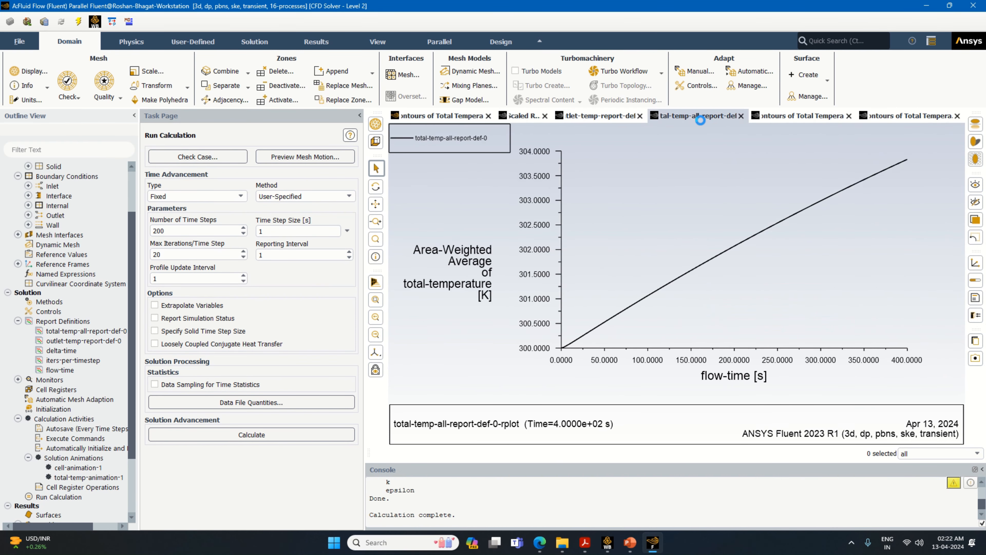
- Review the two remaining total temperature contour plots of the battery pack
left_click(806, 120)
left_click(900, 118)
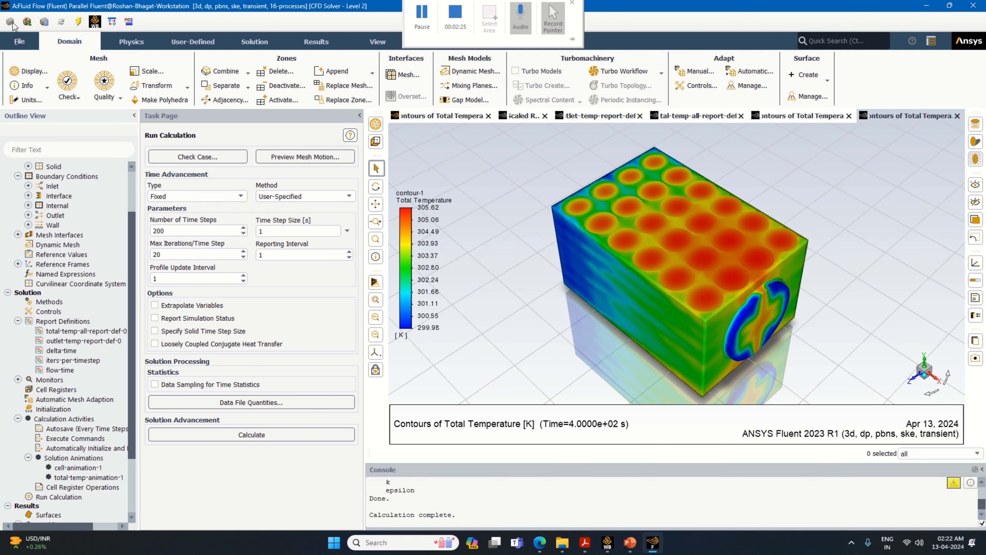
- Close Fluent and save the project in Workbench
left_click(20, 42)
left_click(42, 304)
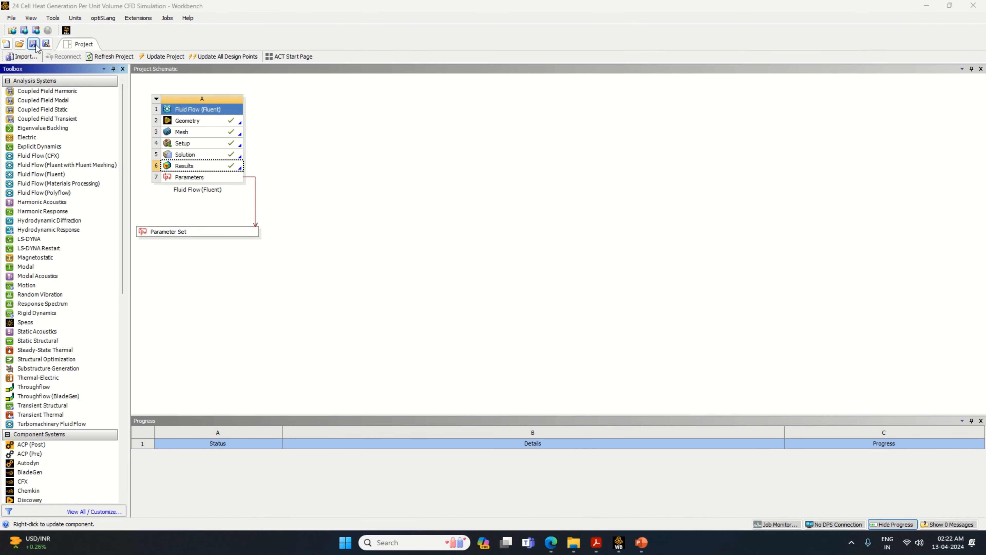
left_click(34, 44)
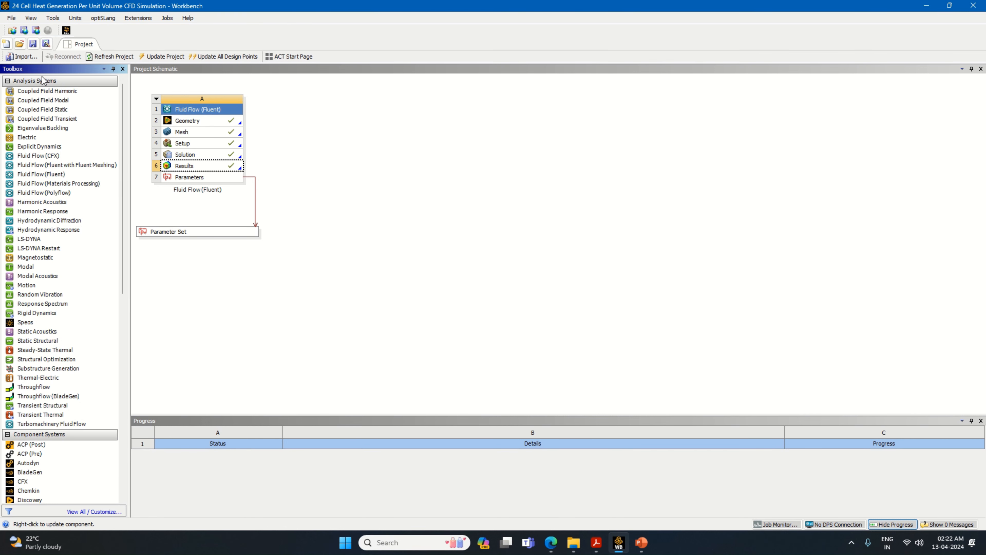
left_click(32, 43)
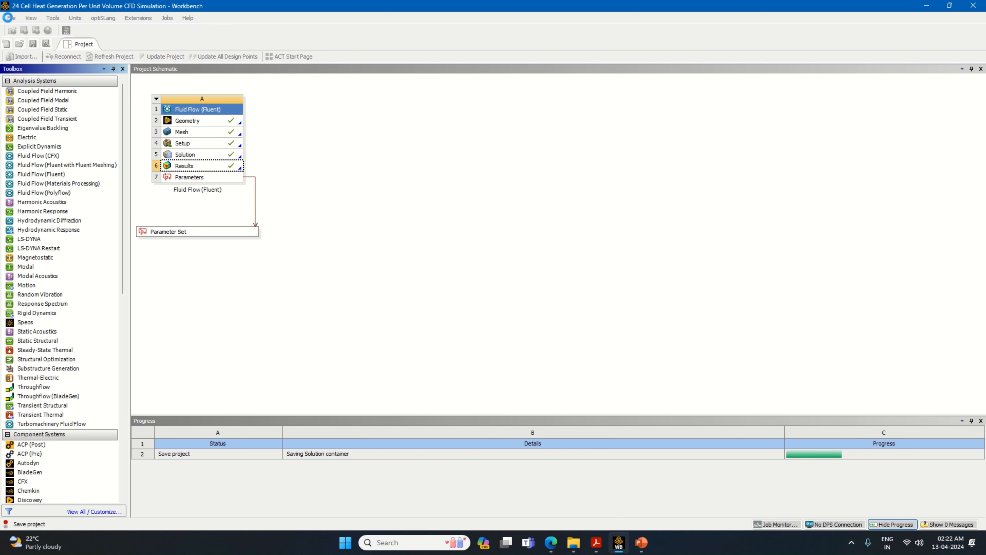
- Start saving a project copy and create and open the folder "Water as working fluid" inside the 24 Cell Heat Generation Per Unit Volume CFD Simulation folder
left_click(10, 18)
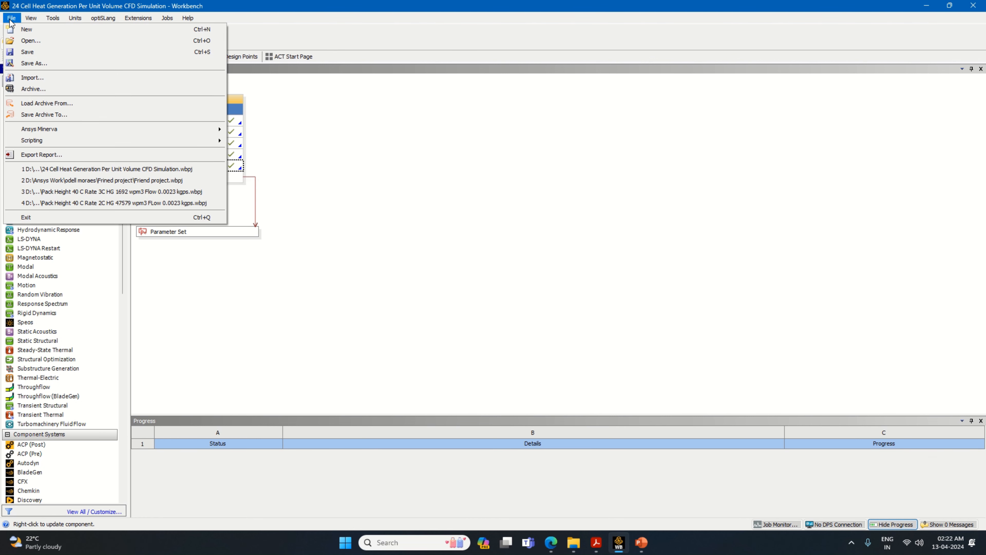
left_click(47, 63)
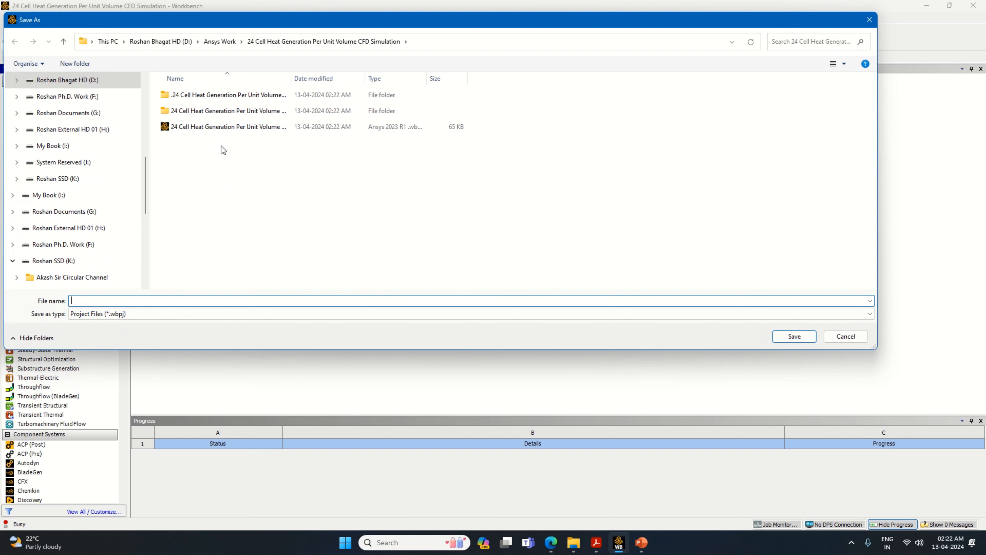
left_click(64, 41)
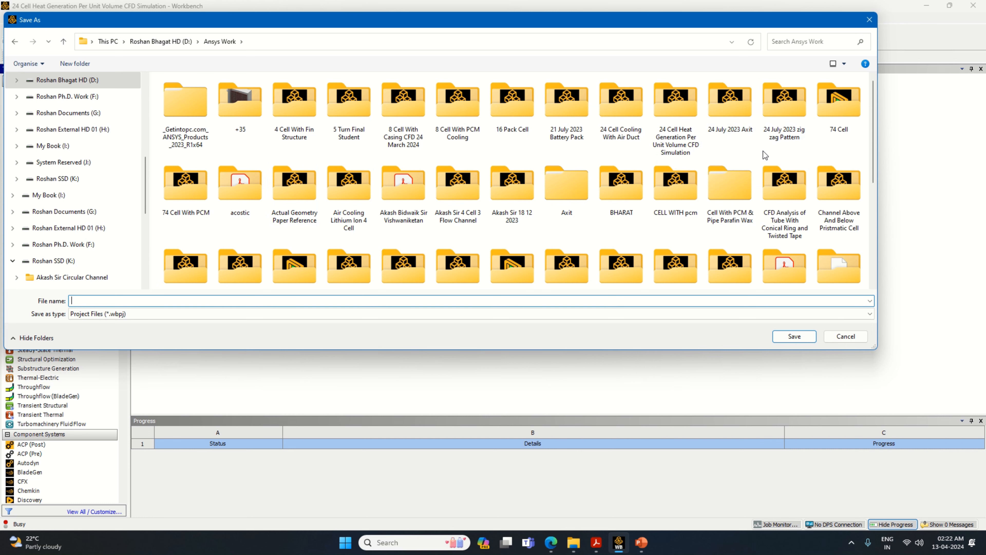
double_click(673, 111)
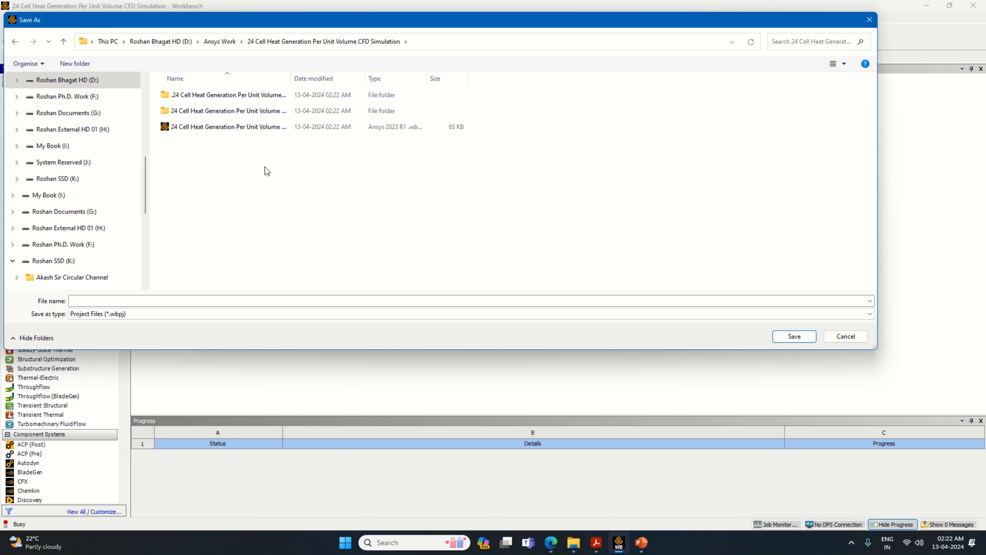
right_click(265, 167)
mouse_move(321, 276)
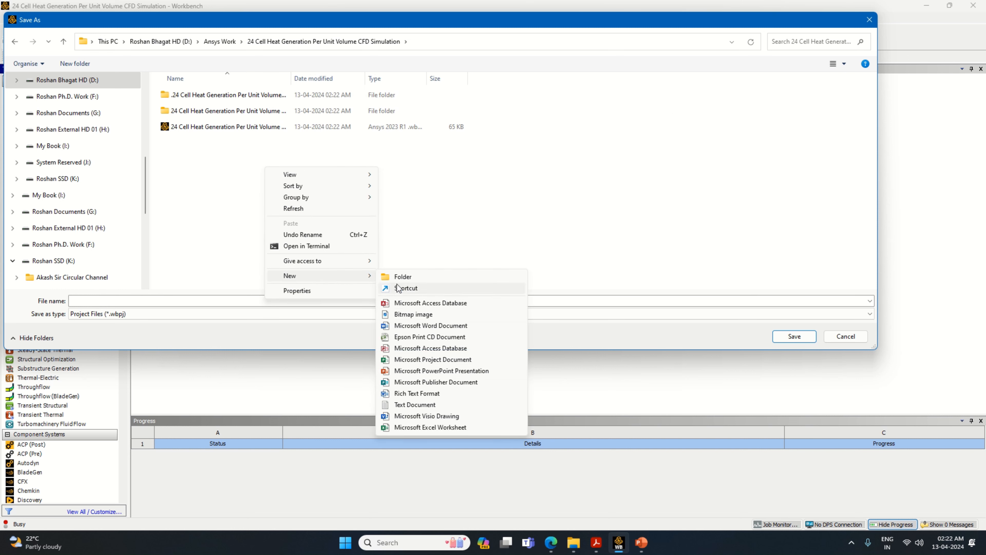
left_click(409, 279)
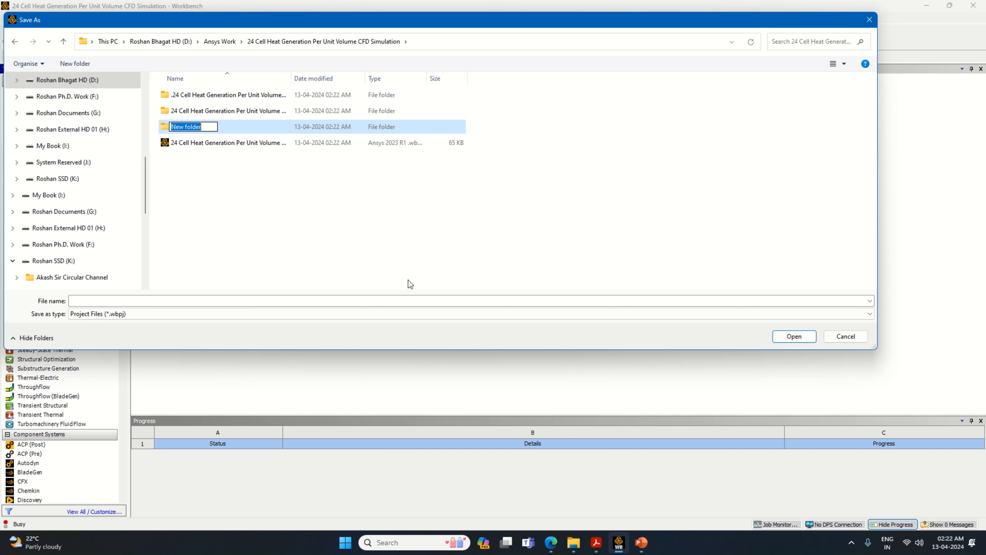
type("WA")
key("BackSpace")
type("ater as working fli")
key("BackSpace")
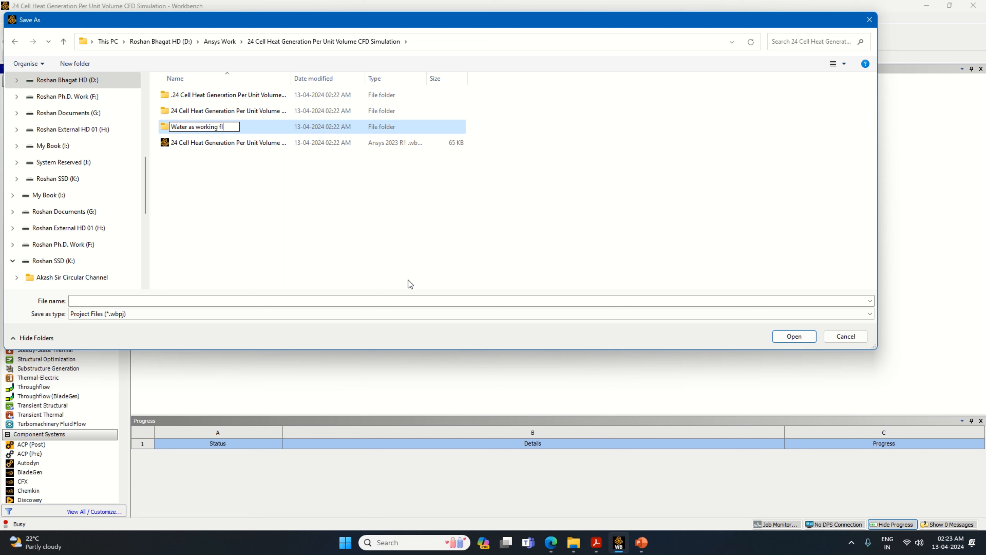
type("uid")
left_click(797, 335)
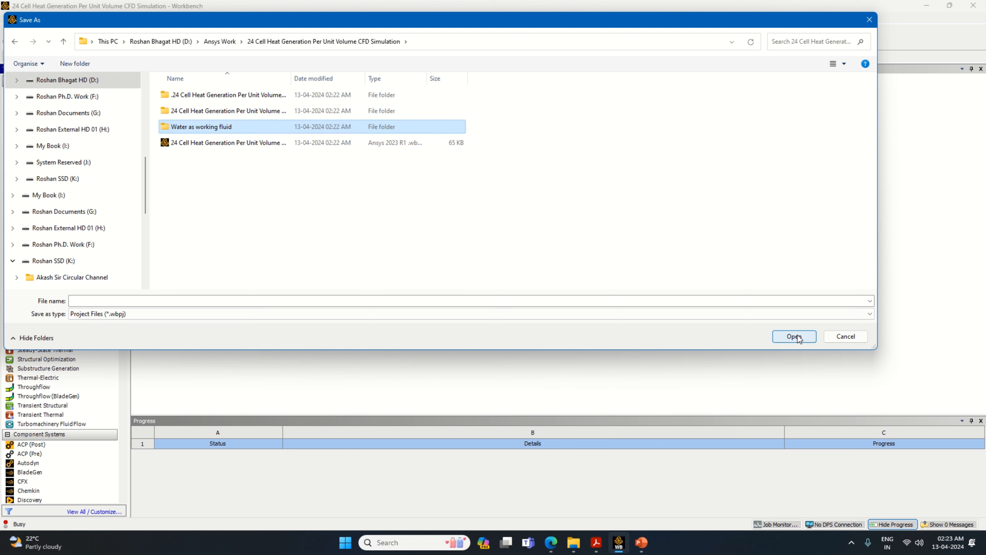
left_click(797, 336)
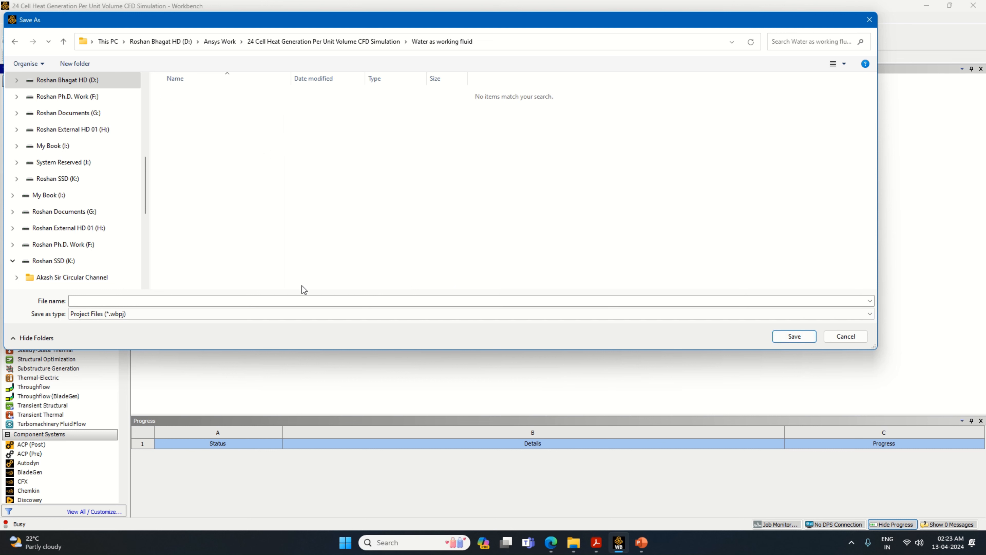
- Save the project copy as "24 Cell Heat Generation Per unit volume for water"
left_click(299, 301)
type("24")
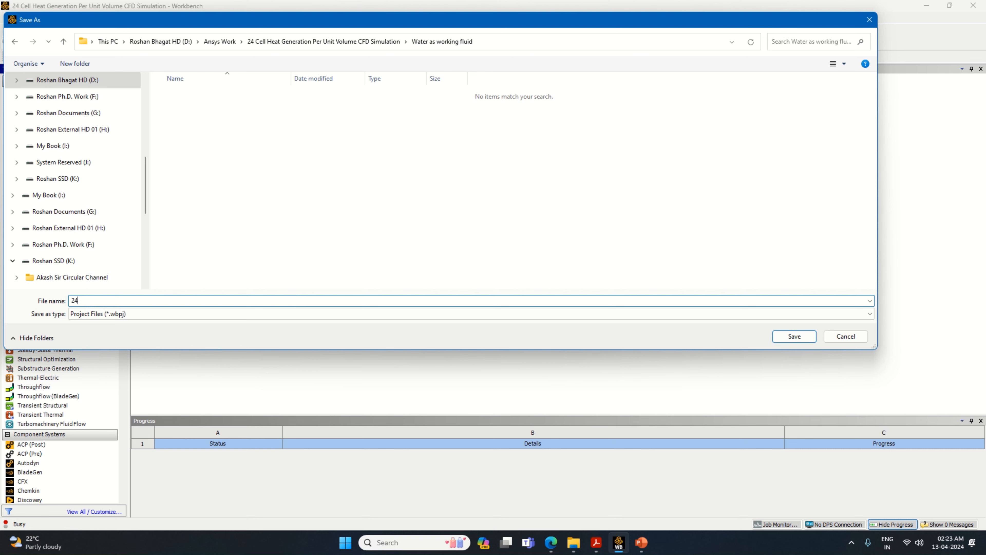
type(" Cell Heat Generation Per unit volume for water")
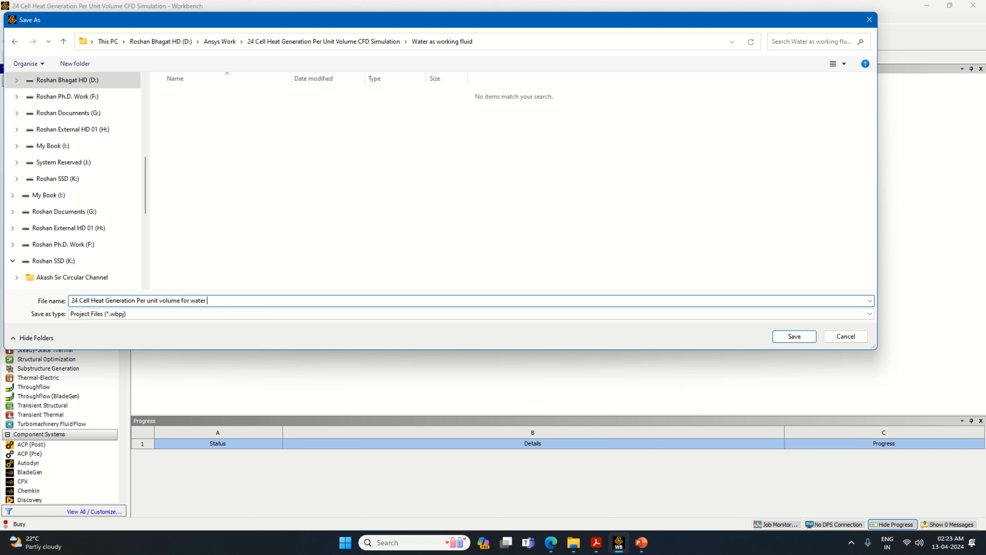
left_click(788, 335)
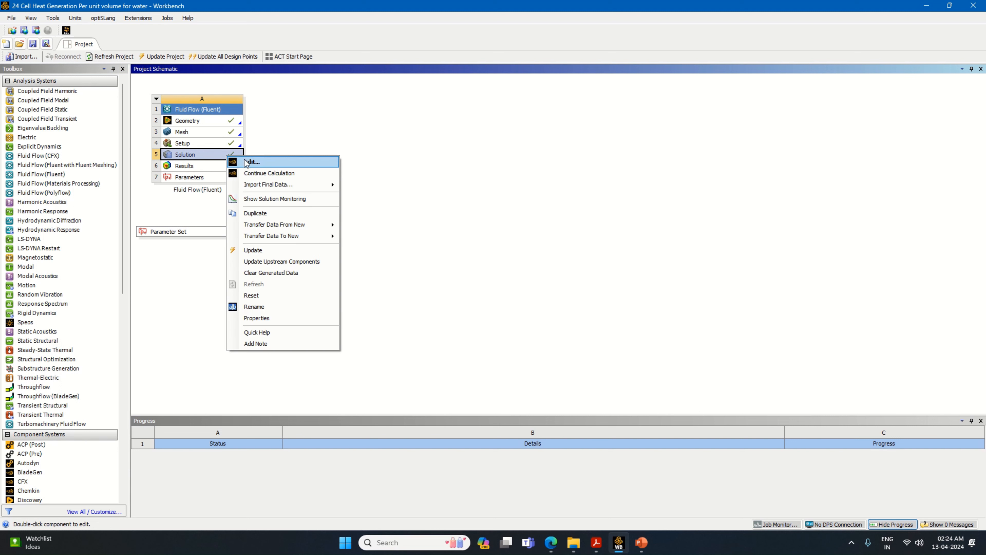
- Open the Solution in Fluent and copy water-liquid (h2o<l>) from the Fluent database into the case's fluid materials
left_click(249, 160)
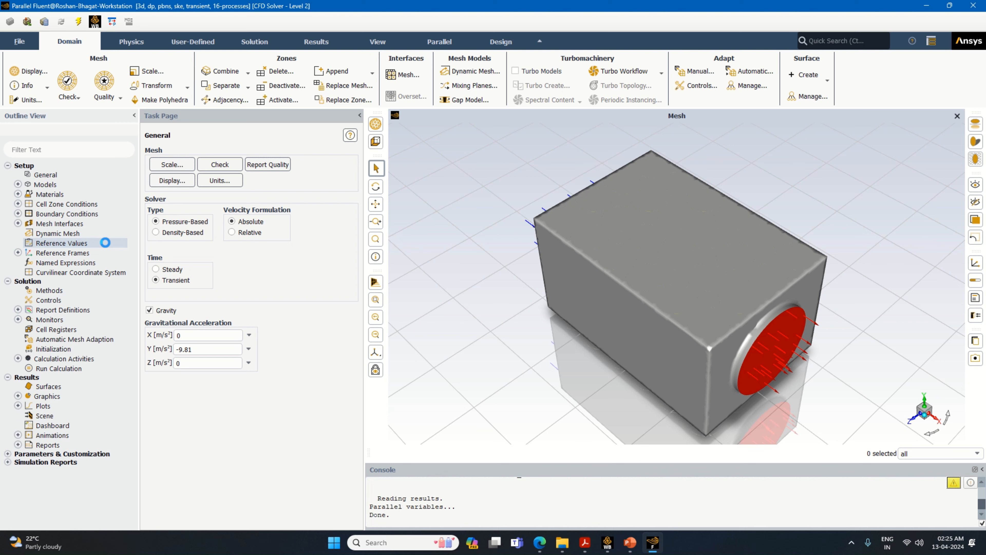
double_click(66, 196)
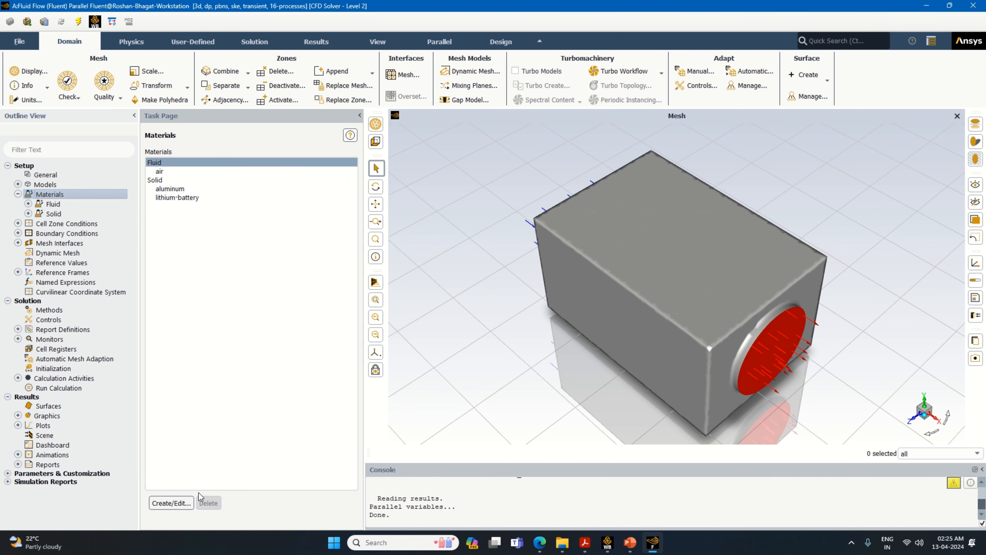
left_click(186, 504)
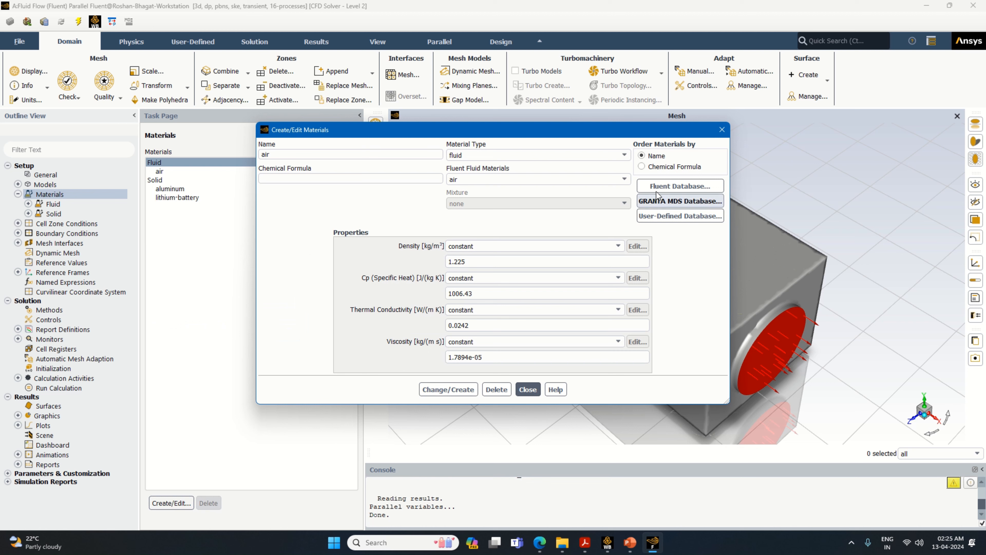
left_click(662, 186)
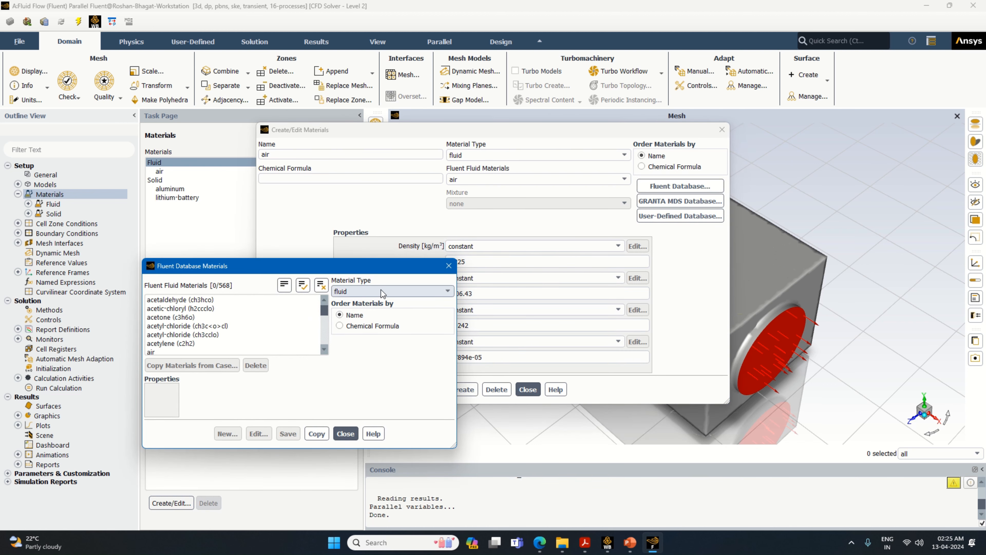
left_click_drag(322, 315, 327, 347)
left_click(219, 328)
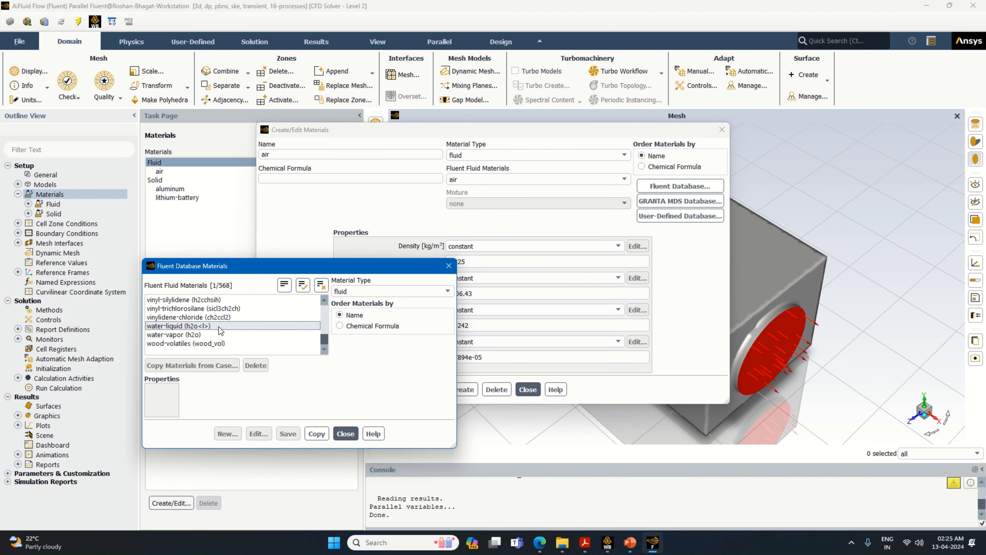
left_click(510, 394)
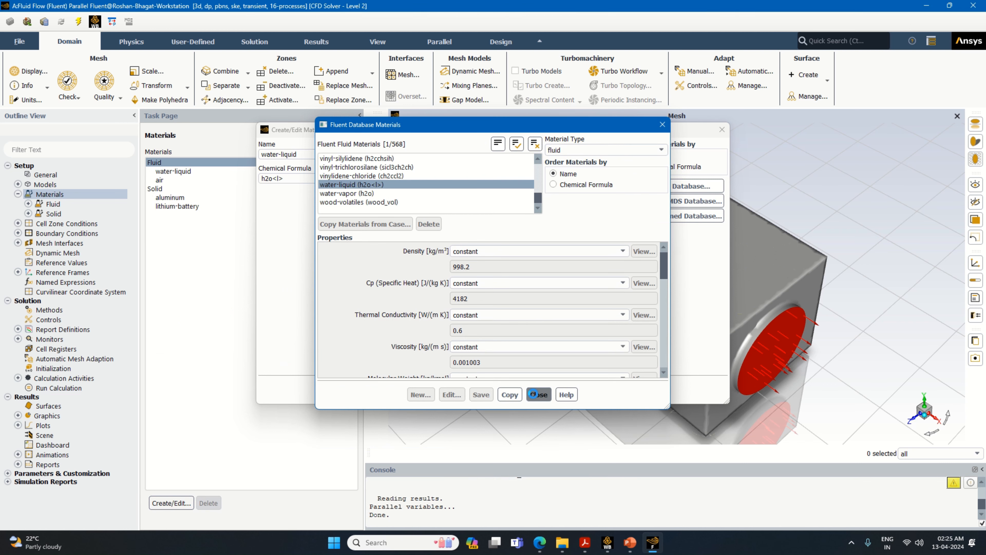
left_click(539, 394)
left_click(538, 392)
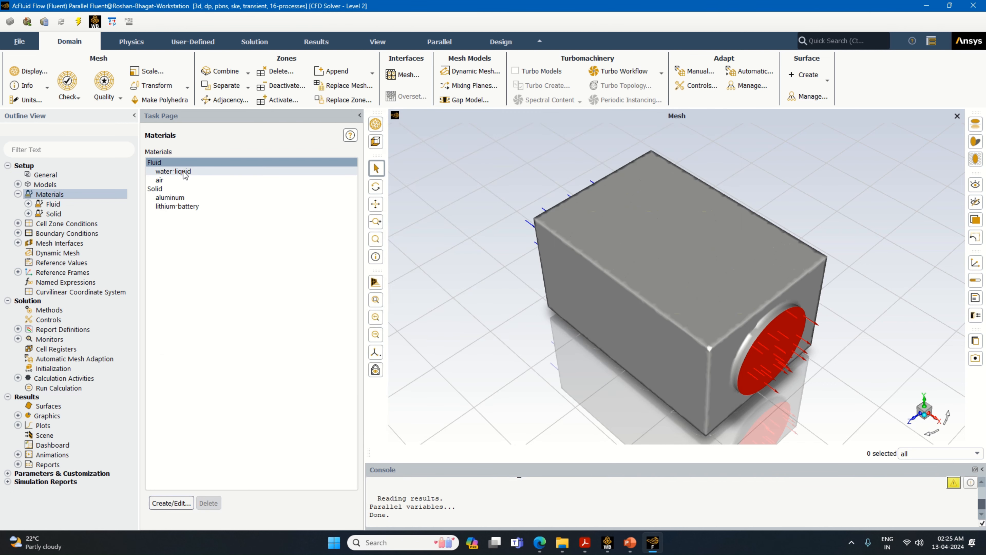
- Assign water-liquid as the material of the pack cell zone and apply it
double_click(77, 225)
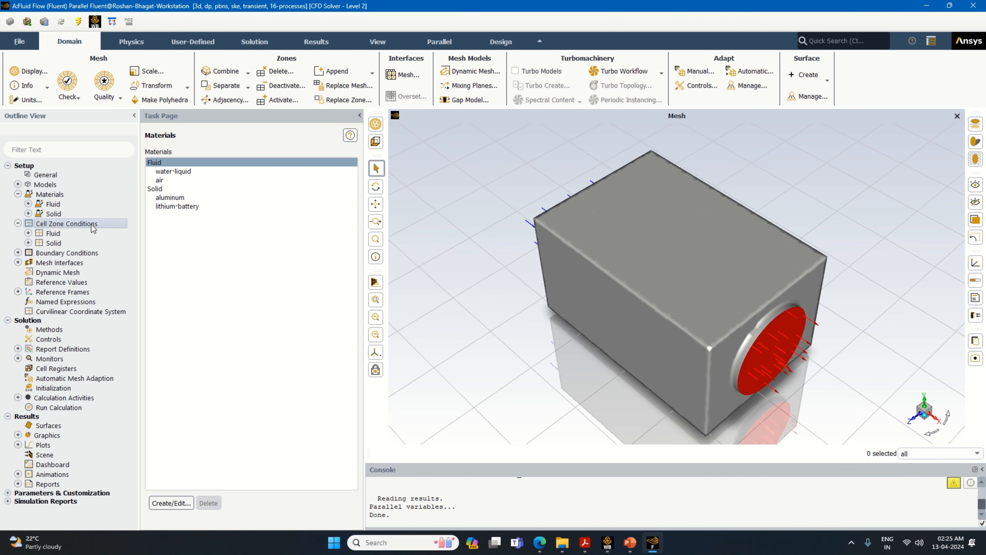
left_click(163, 187)
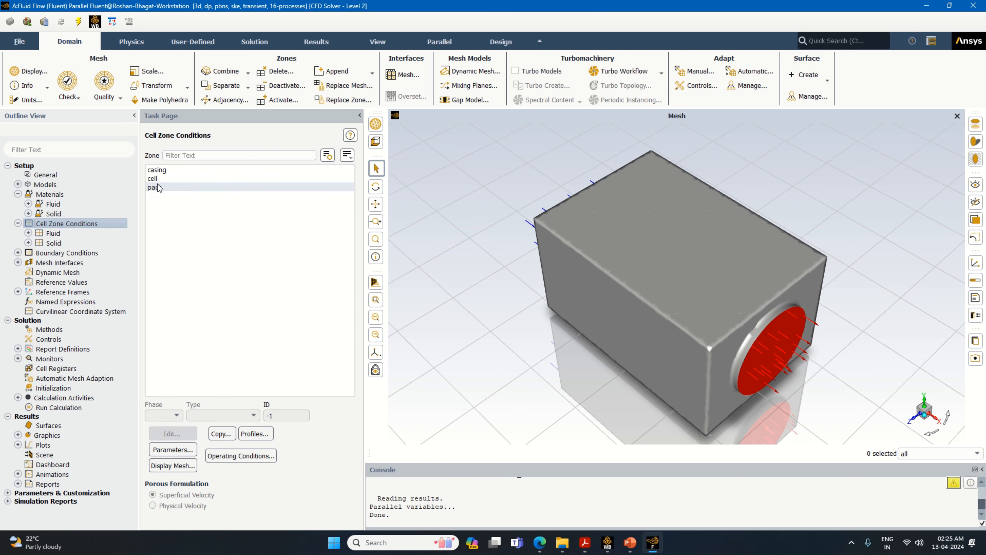
left_click(185, 433)
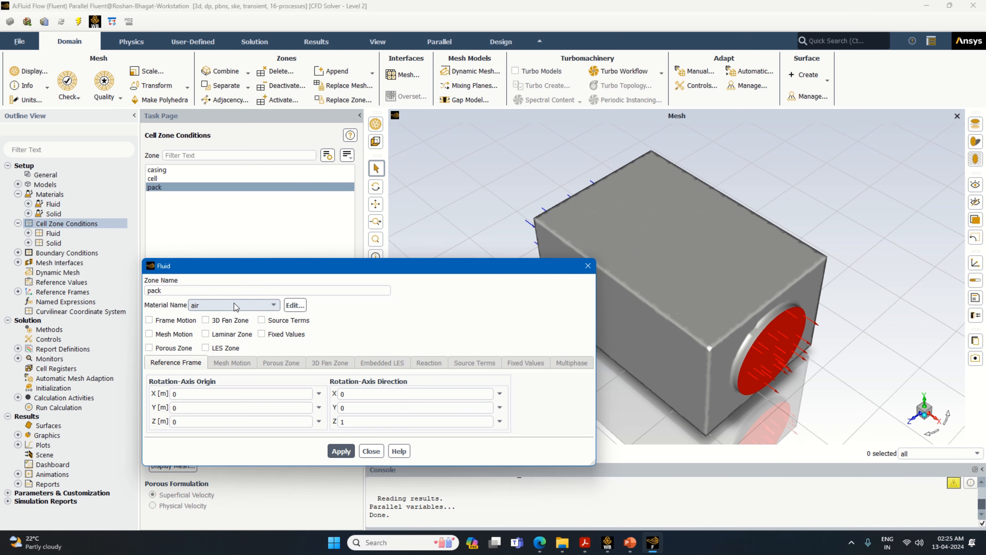
left_click(235, 306)
left_click(230, 316)
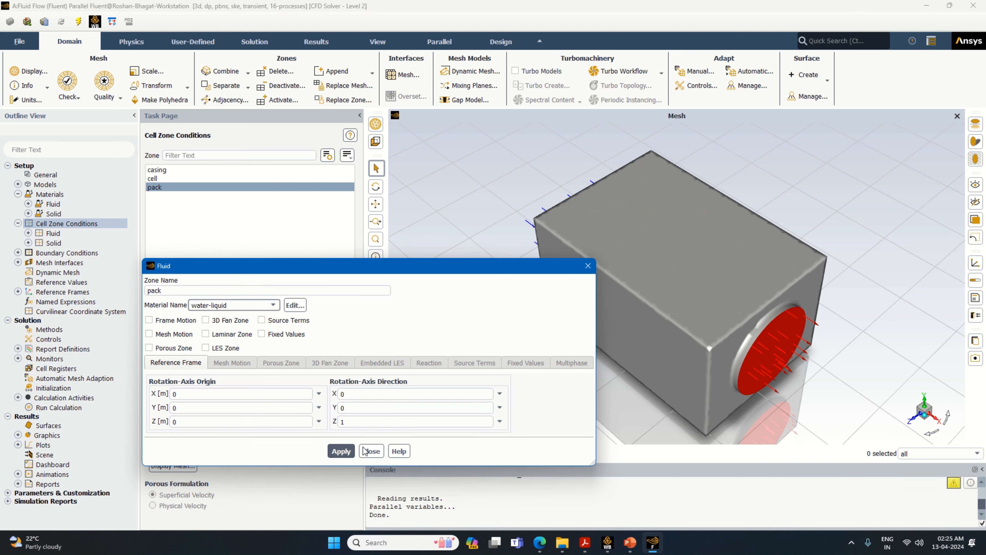
left_click(335, 452)
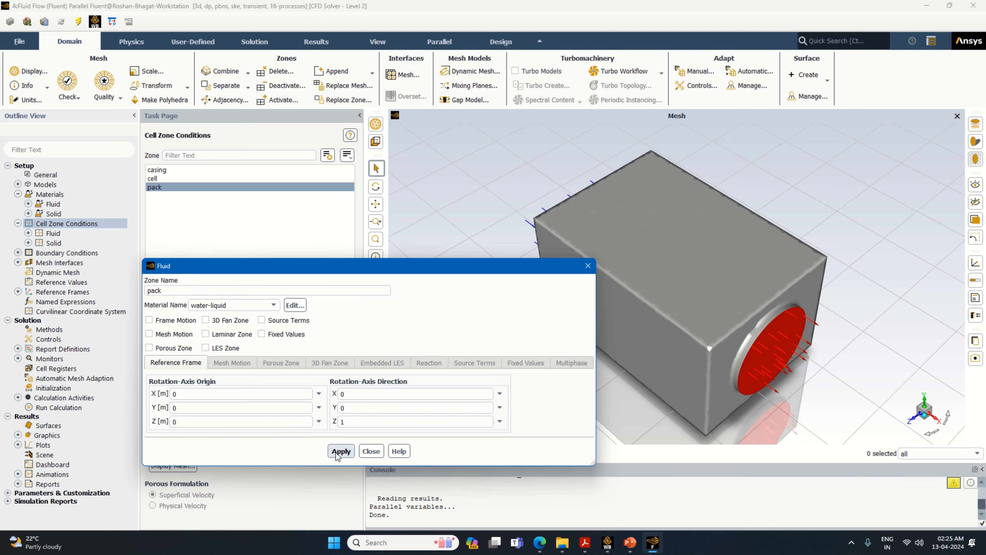
left_click(367, 448)
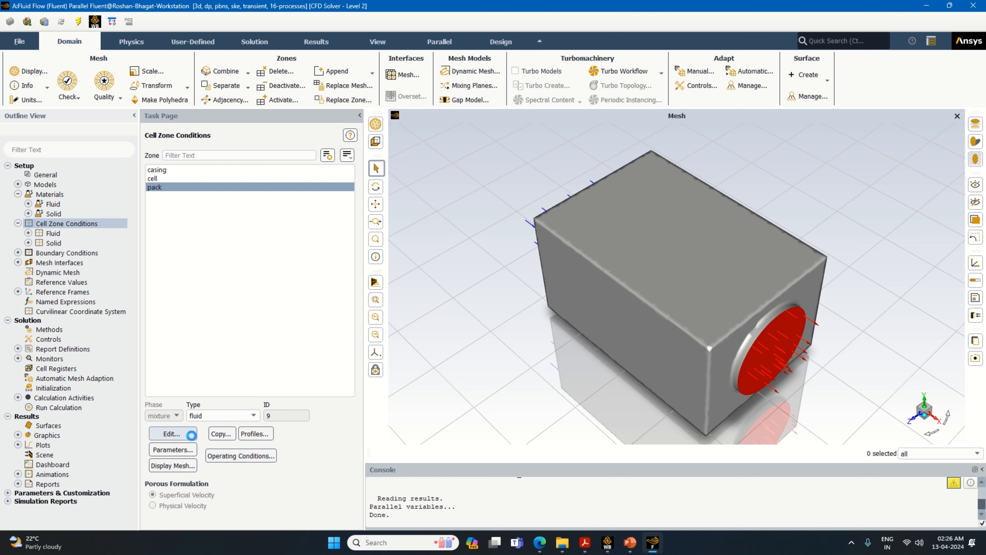
left_click(192, 435)
left_click(341, 451)
left_click(371, 452)
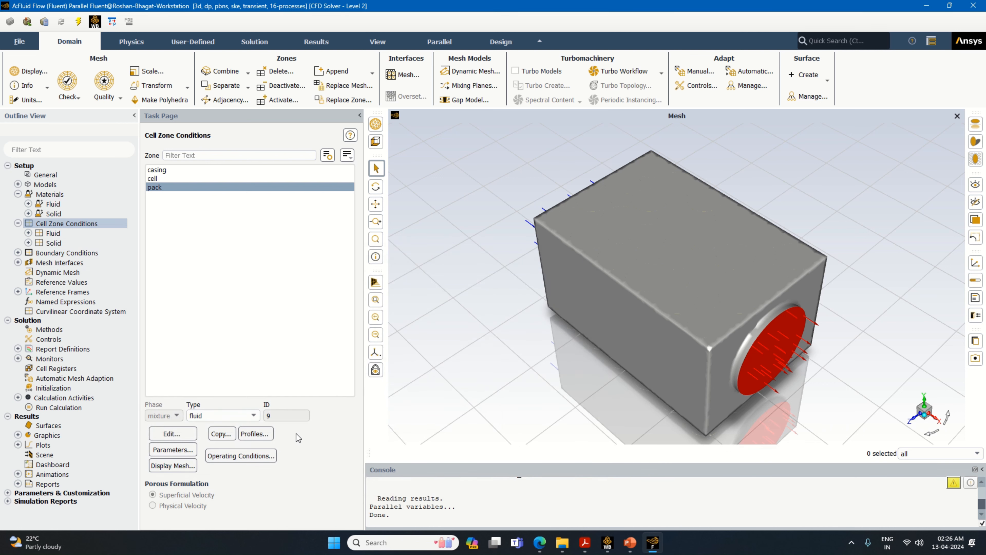
- Initialize the solution with values computed from the inlet, clear the animation history, and show the title block in the graphics window
left_click(63, 390)
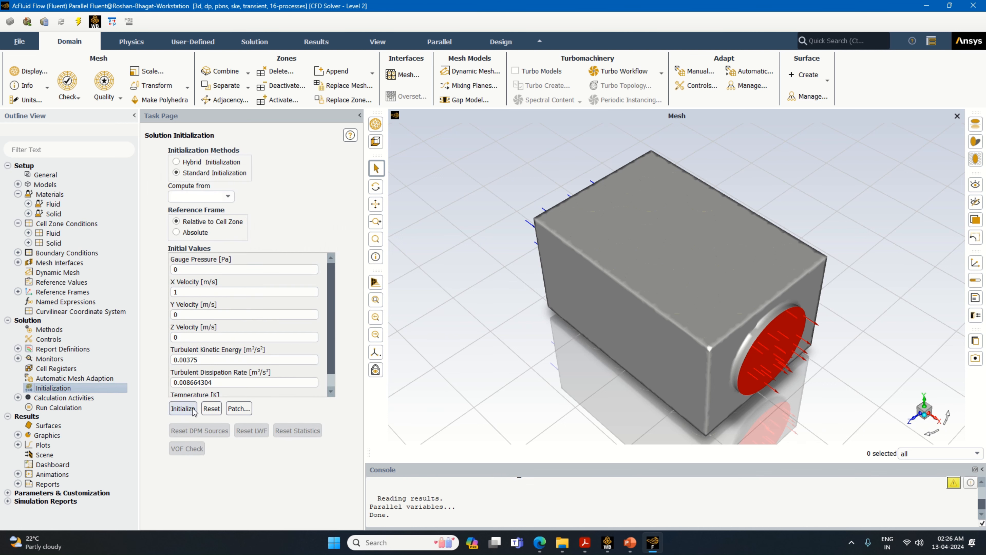
left_click(188, 197)
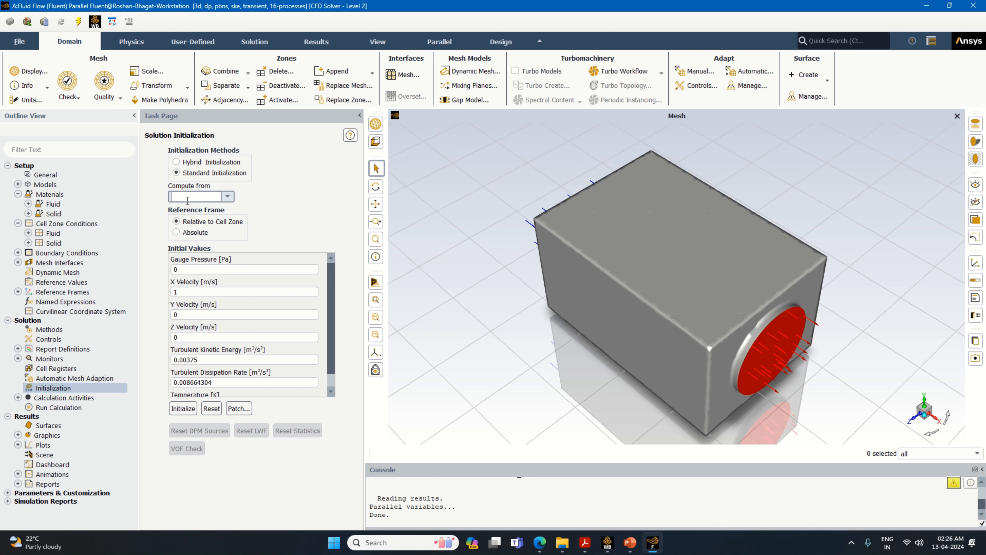
type("in")
left_click(183, 207)
left_click(177, 407)
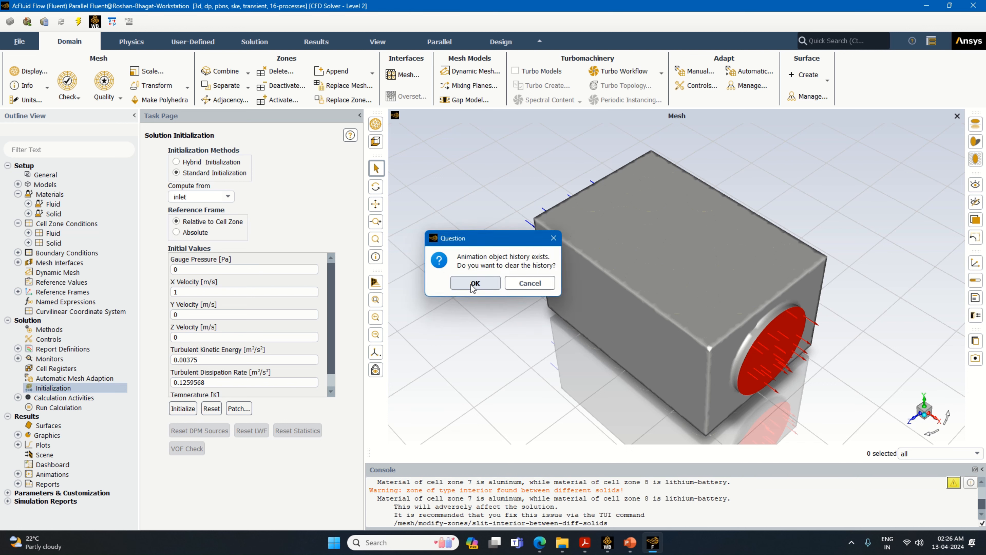
left_click(472, 289)
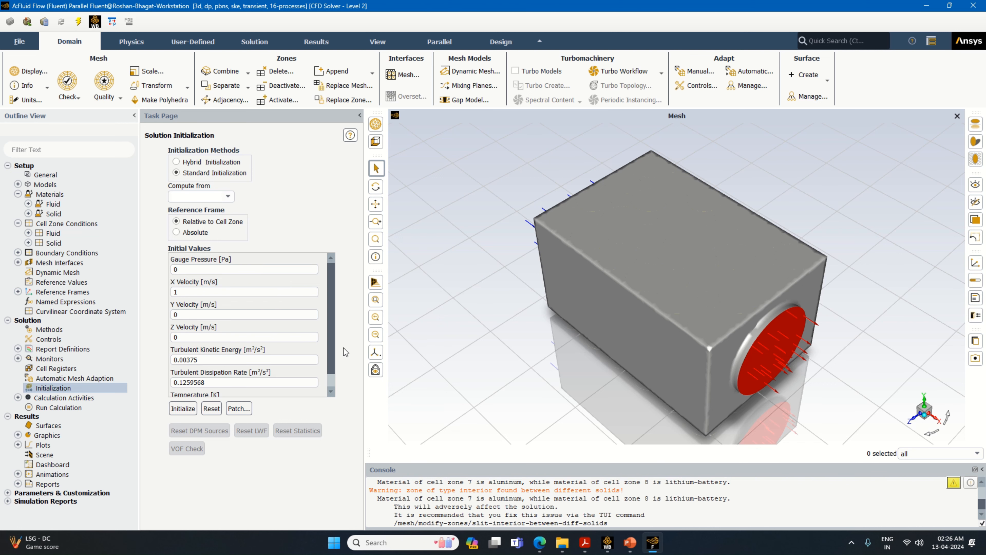
left_click(975, 298)
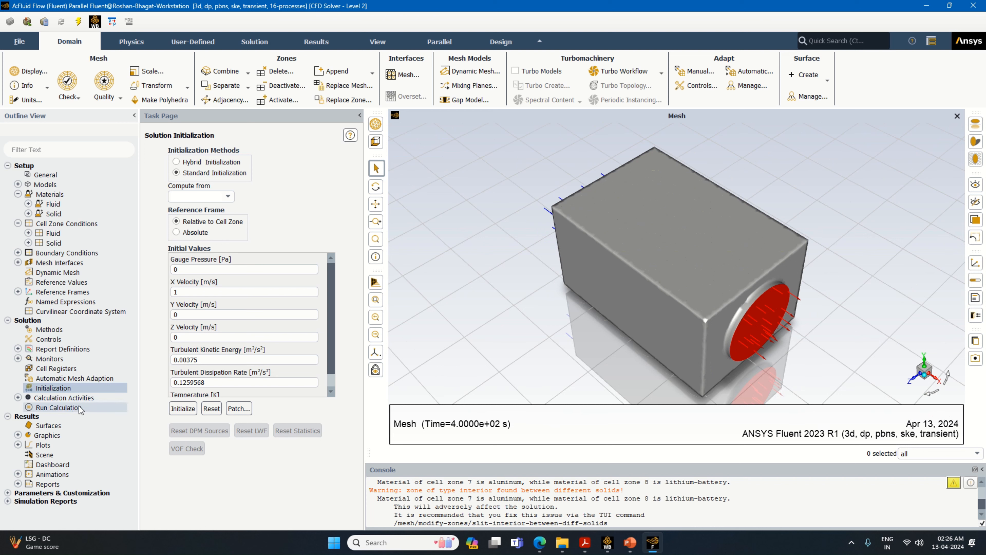
- Set the number of time steps to 100, run the transient calculation, and dismiss the completion notice when it finishes
left_click(59, 407)
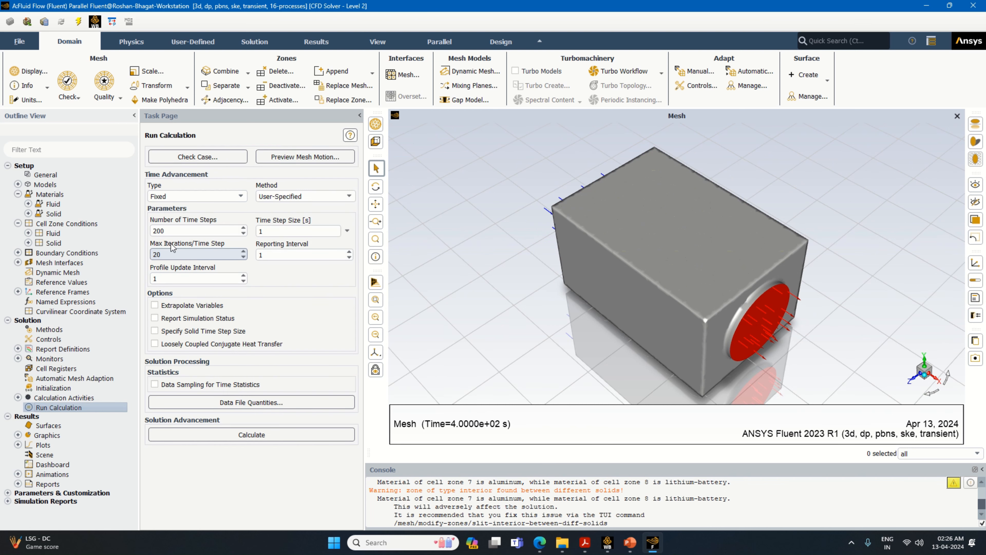
left_click_drag(167, 231, 144, 238)
type("100")
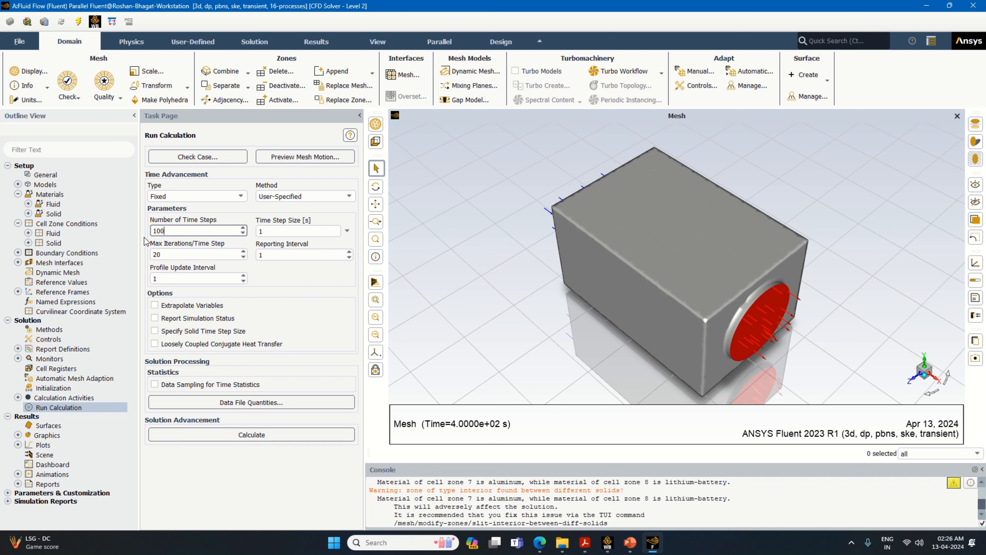
left_click(261, 437)
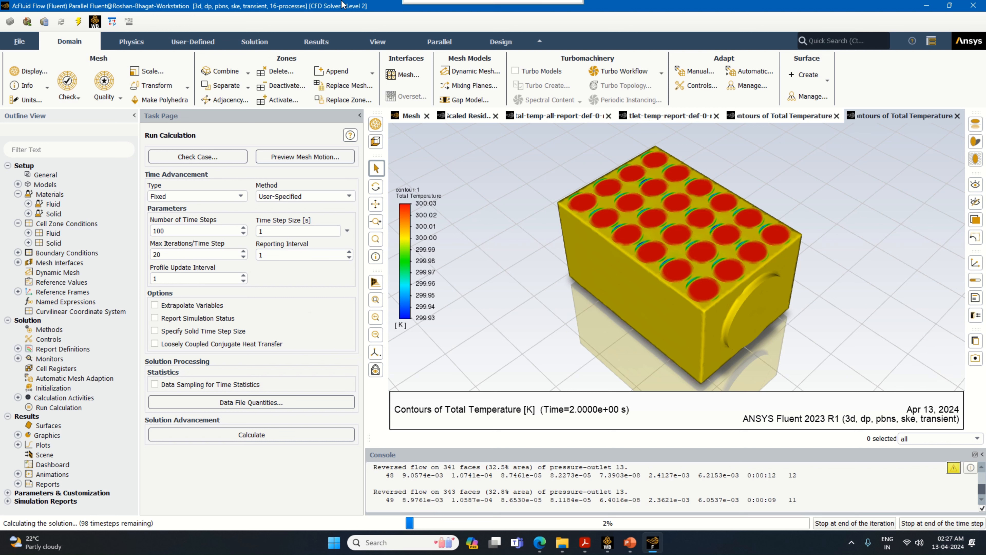
mouse_move(465, 25)
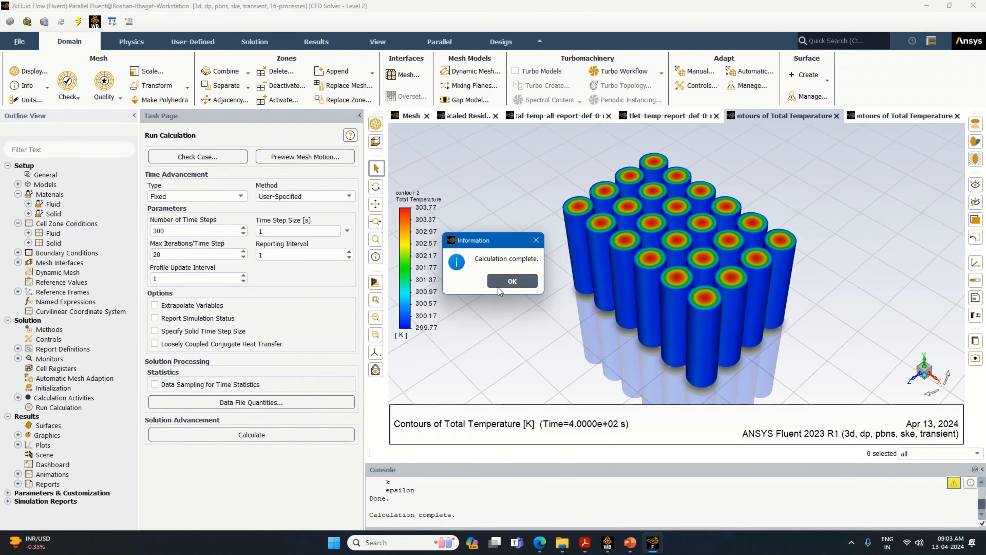
left_click(498, 284)
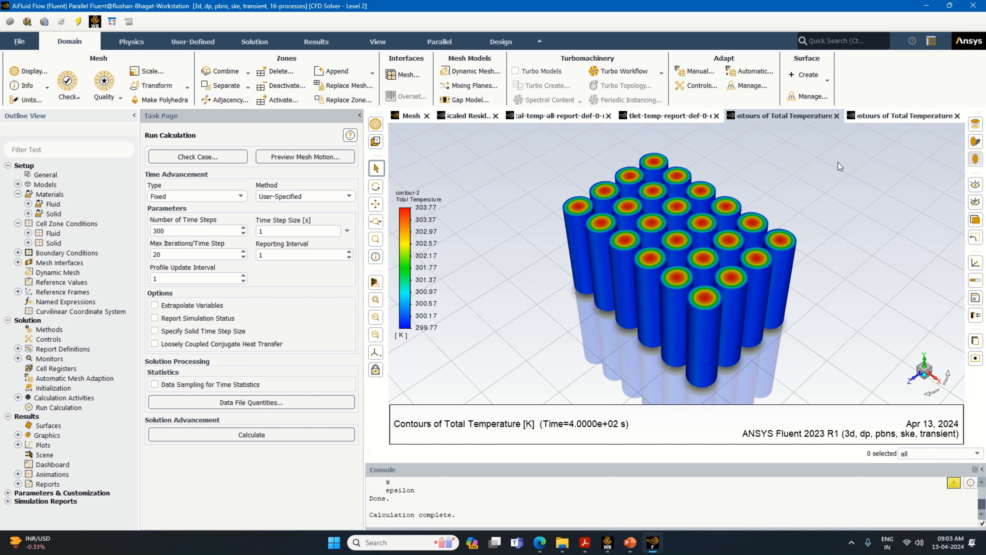
- Examine the total temperature contours of the whole pack and of the cells alone, along with the console's final time-step output
left_click(883, 114)
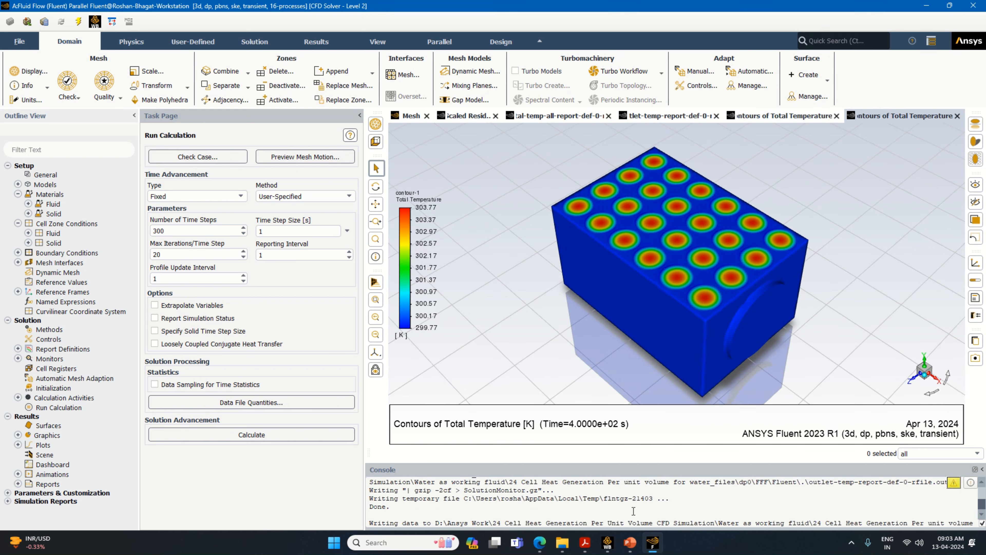
scroll(633, 510, "up", 3)
scroll(634, 510, "down", 2)
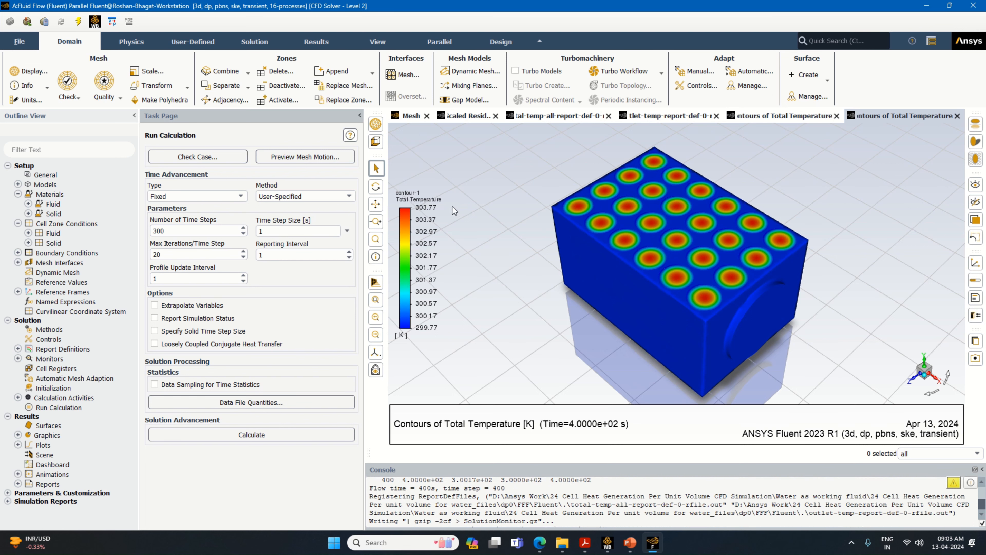
mouse_move(445, 206)
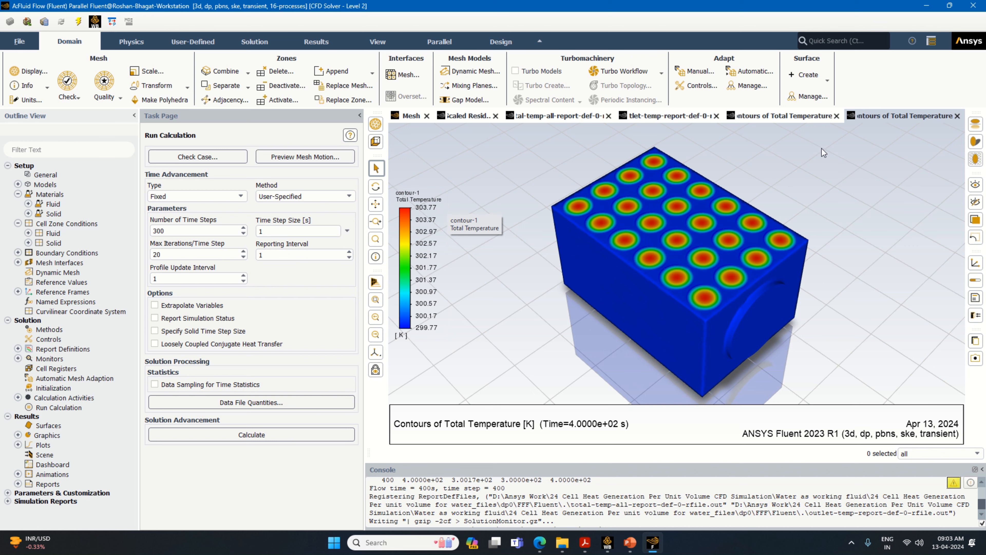
left_click(805, 117)
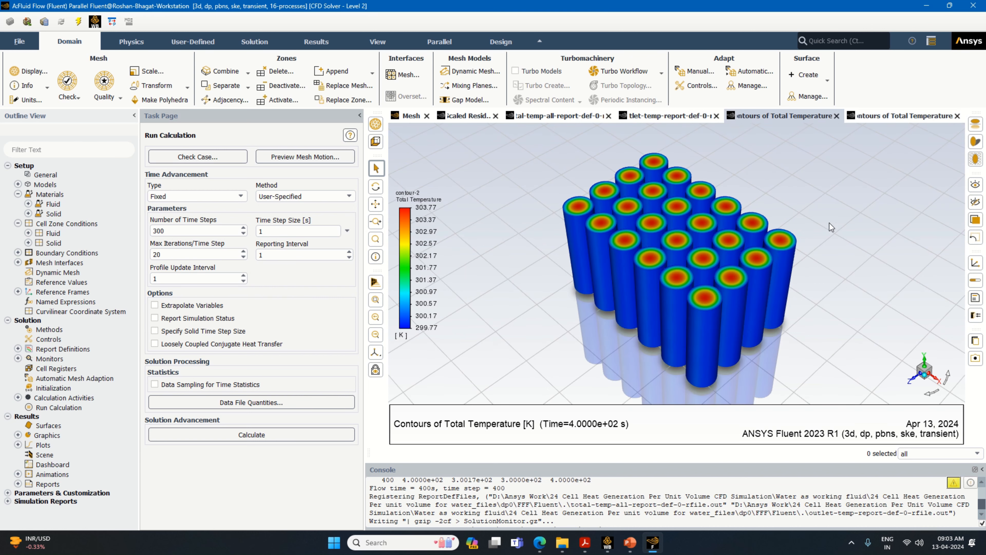
left_click(883, 118)
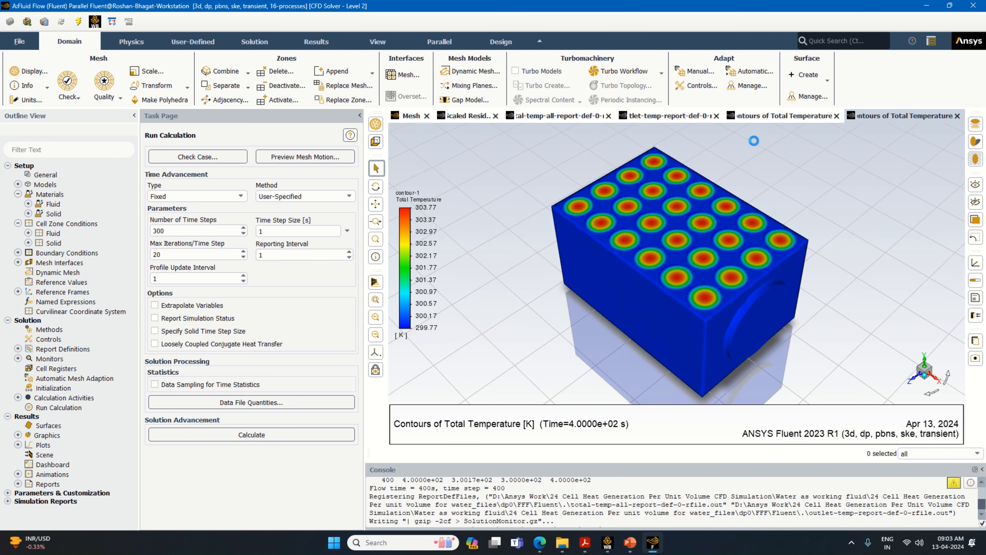
- Review the outlet temperature and overall total temperature report plots against flow time, plus the scaled residuals plot
left_click(676, 116)
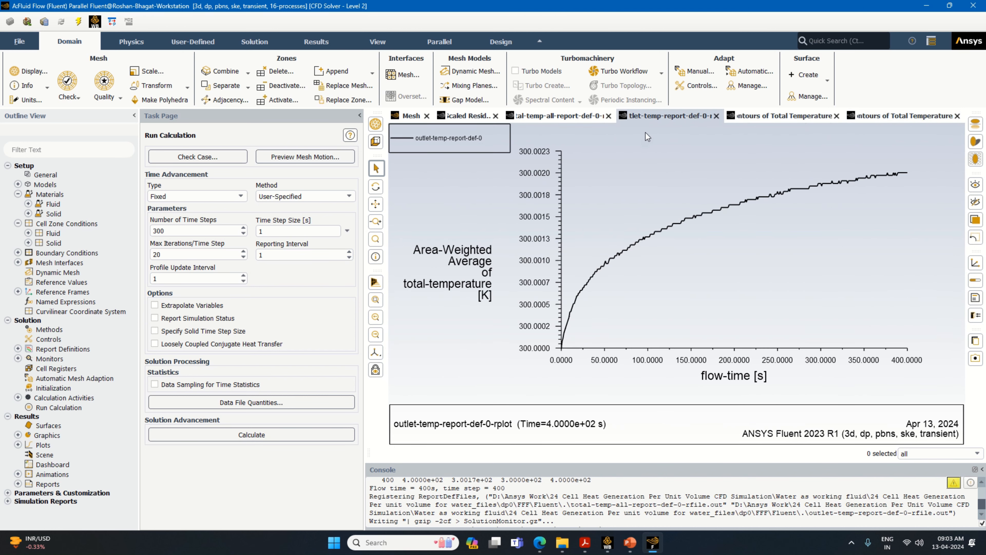
left_click(546, 119)
left_click(480, 119)
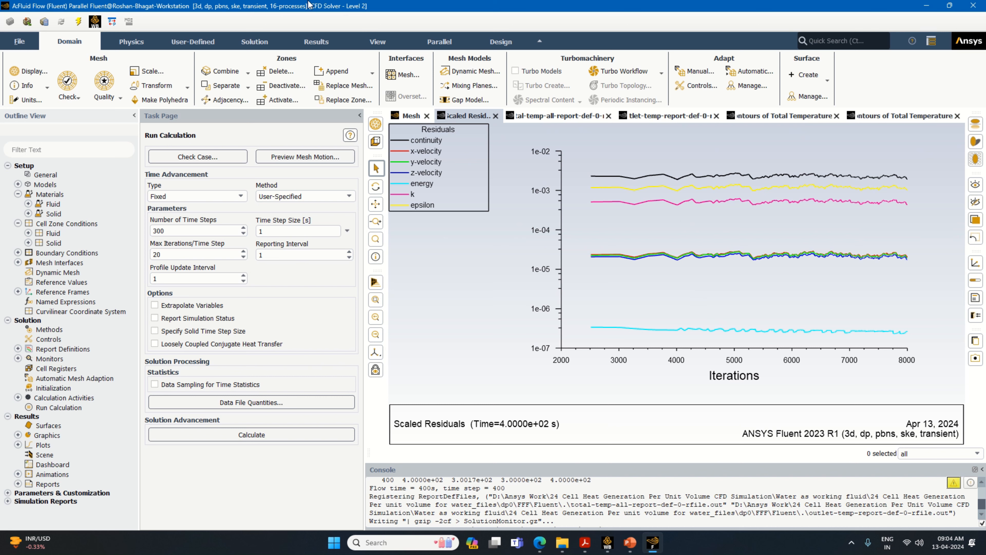
mouse_move(455, 4)
left_click(454, 35)
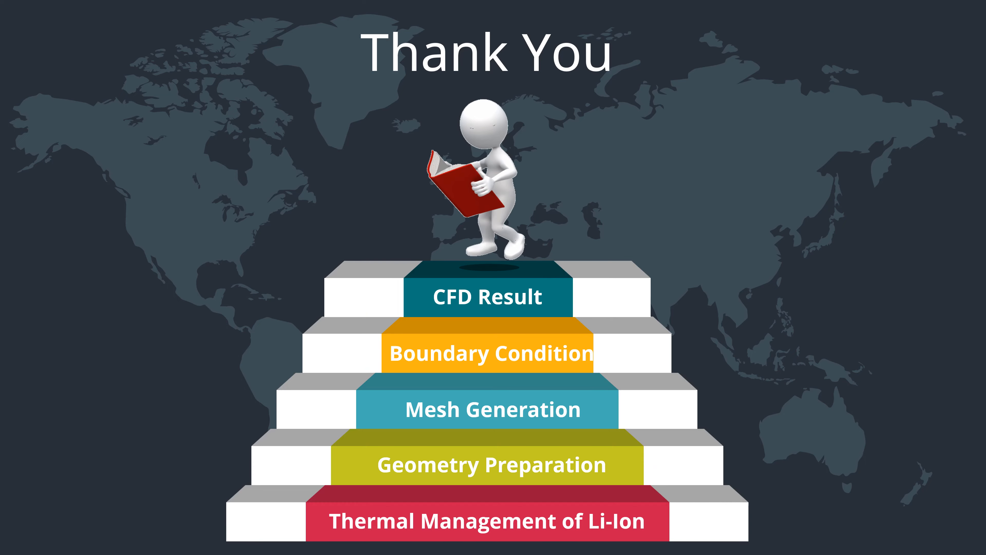